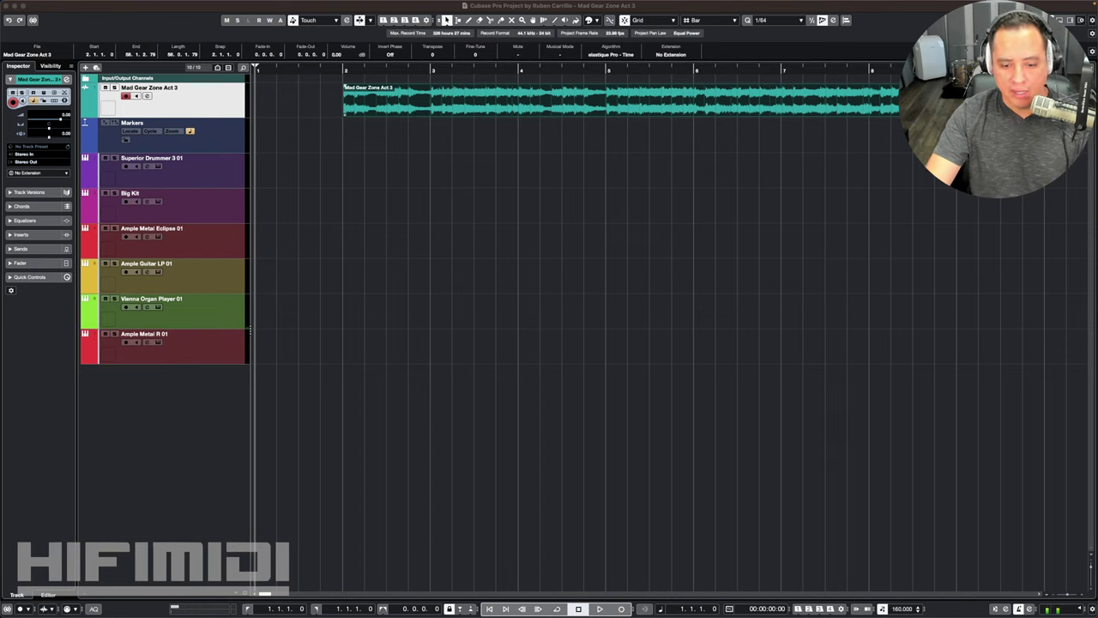
Place the project cursor at bar 2, where the Mad Gear Zone Act 3 audio event starts
left_click(289, 163)
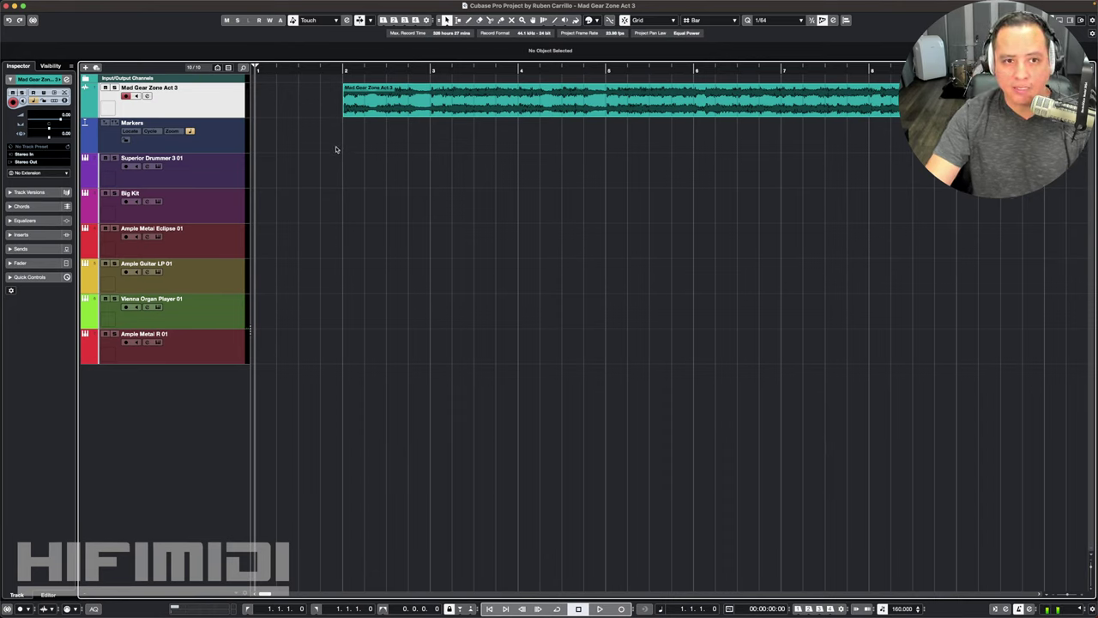
left_click(326, 74)
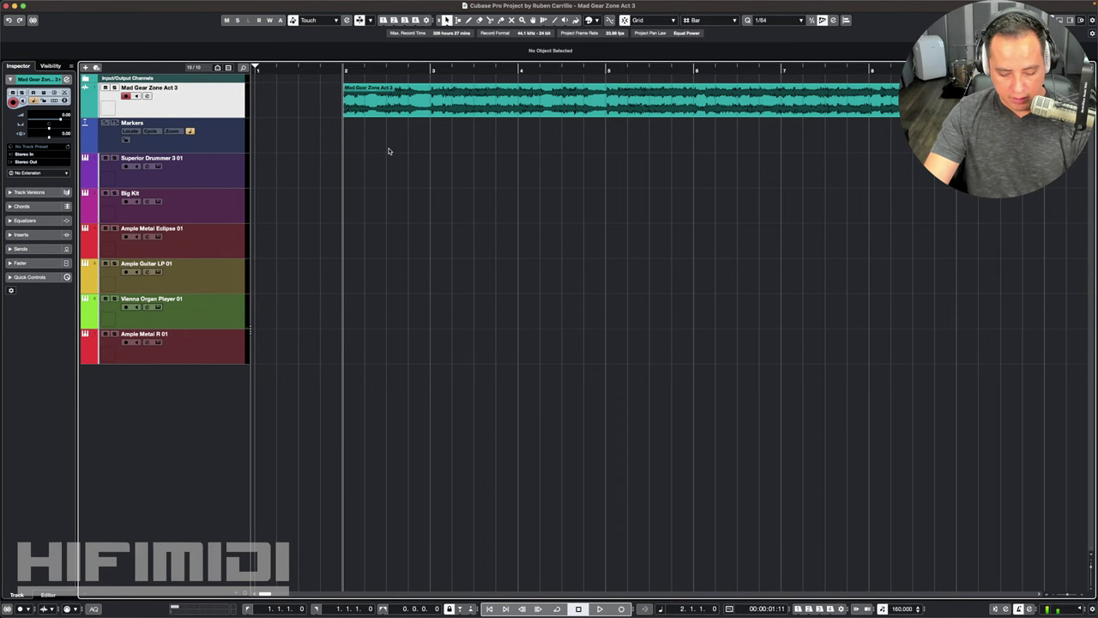
key("g")
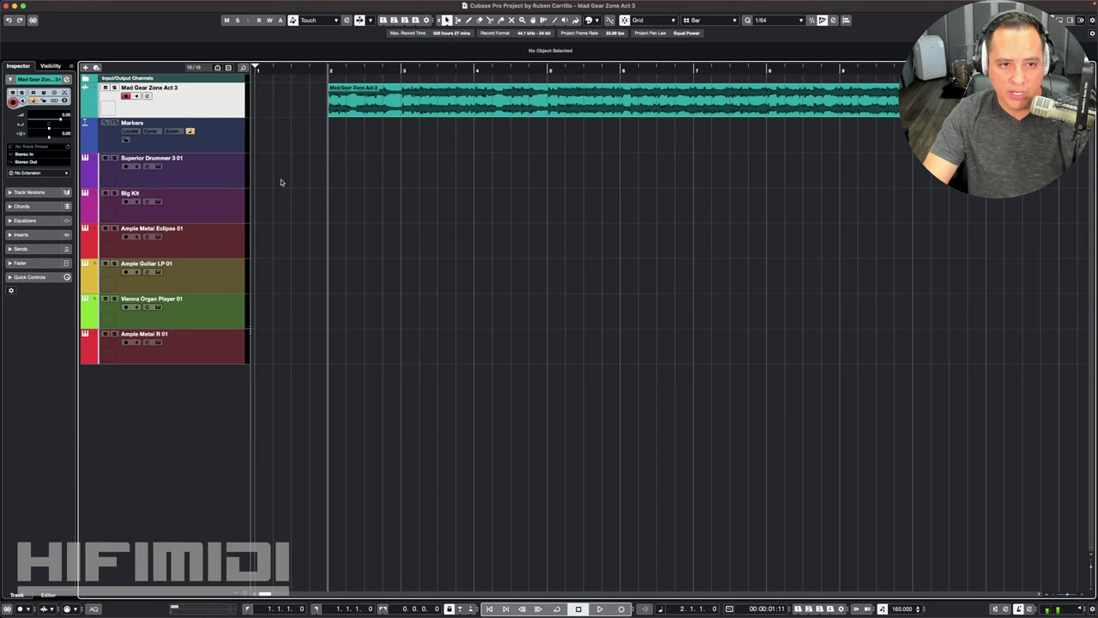
Open the Superior Drummer 3 01 track's instrument, view its drum kit, and close it again
left_click(237, 171)
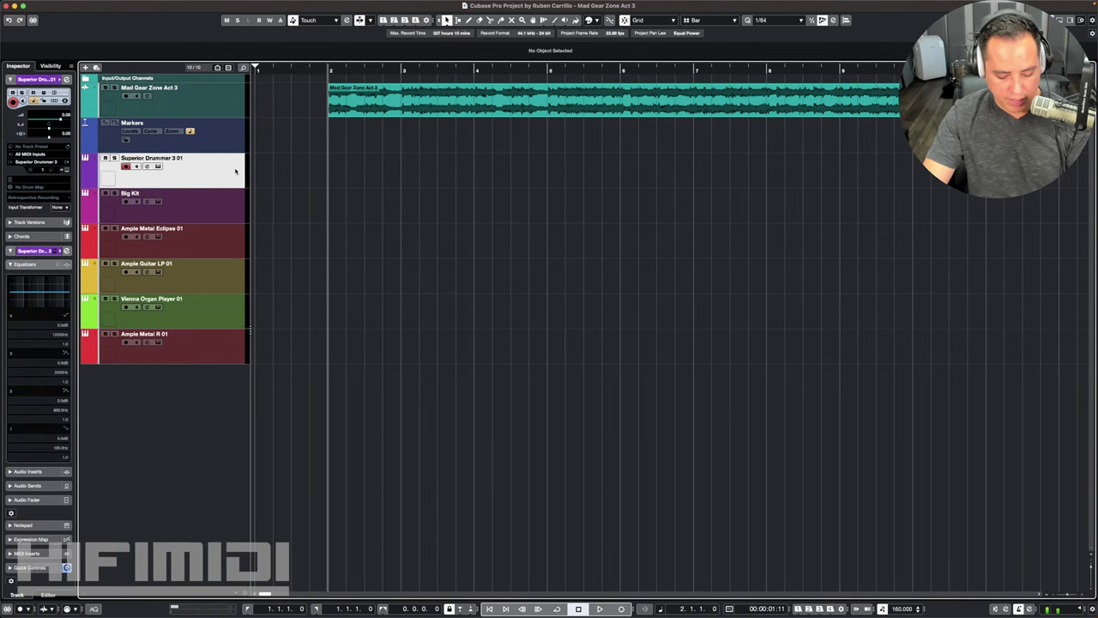
key("e")
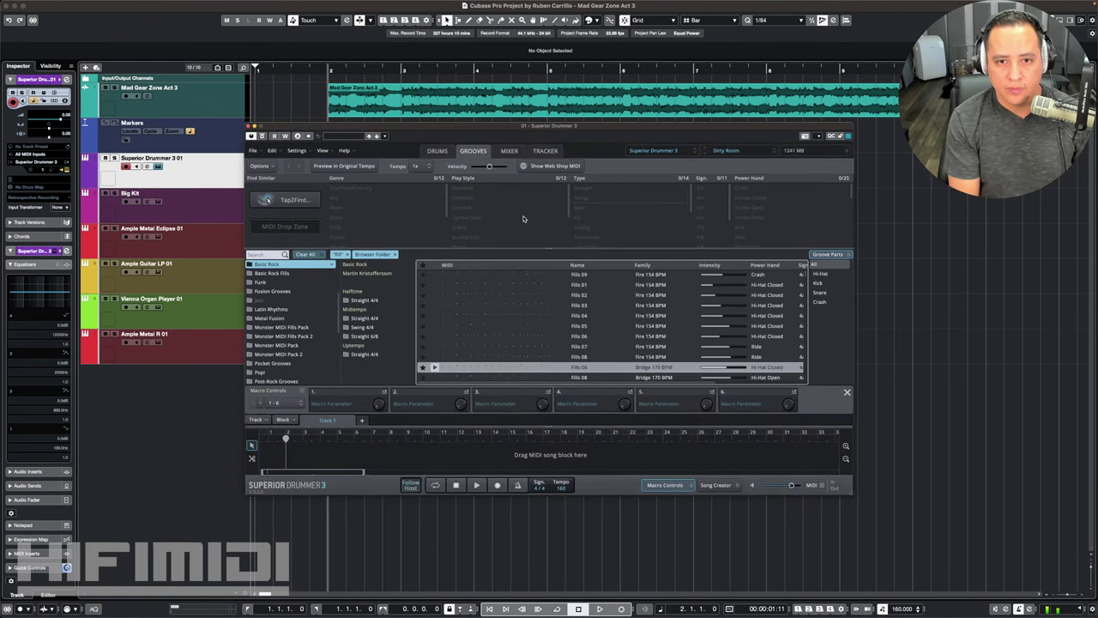
left_click(440, 152)
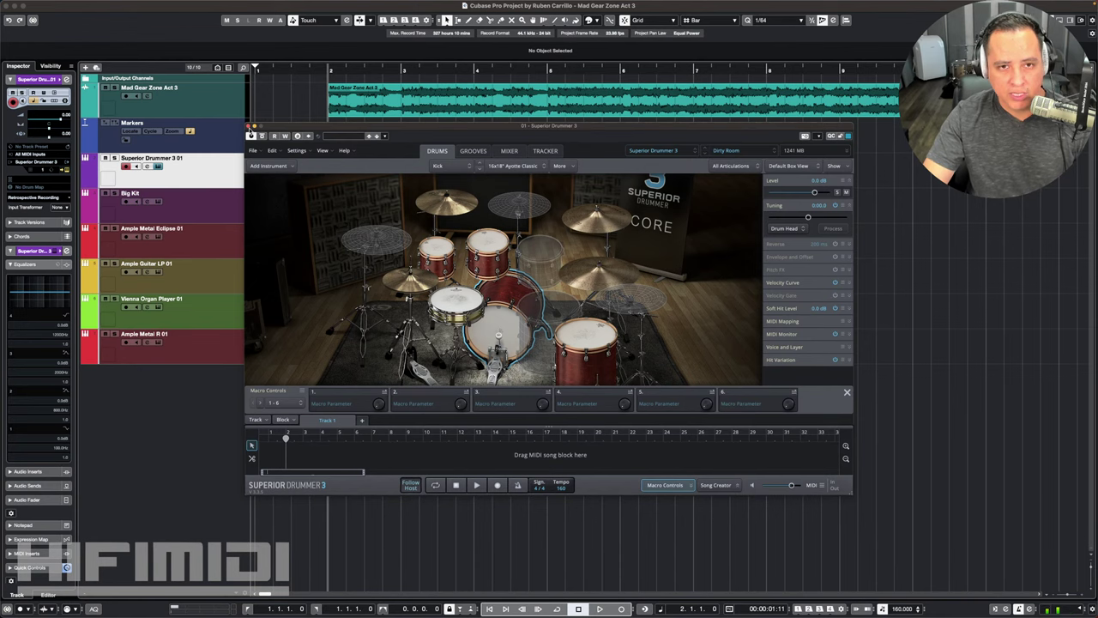
left_click(248, 127)
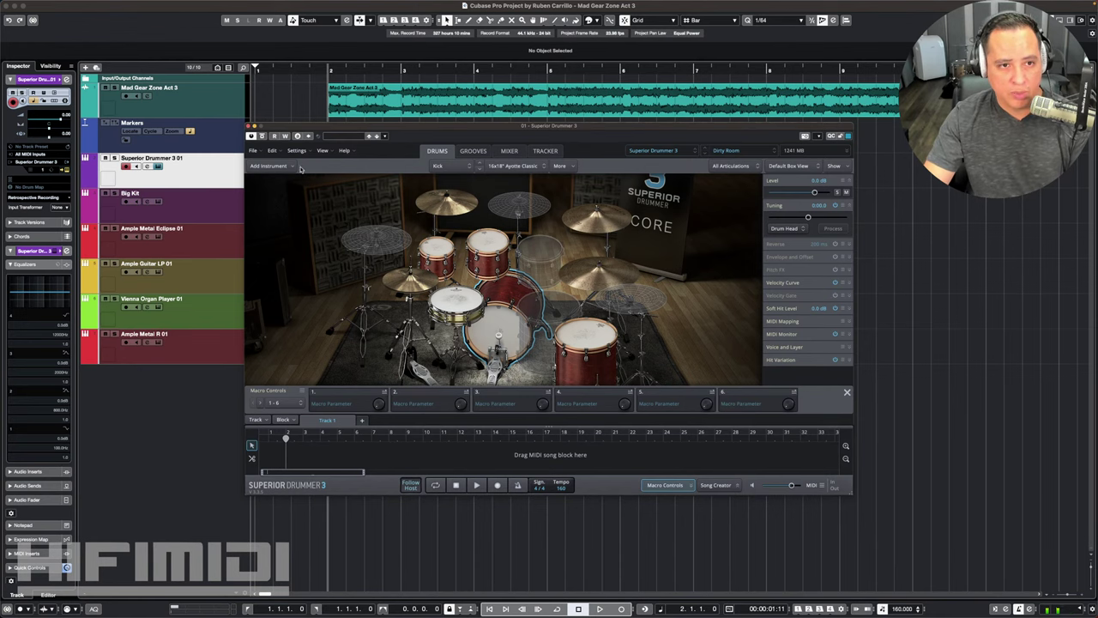
Open the Big Kit track's Kontakt instrument to view the Abbey Road 80s drum kit, and close it again
left_click(247, 201)
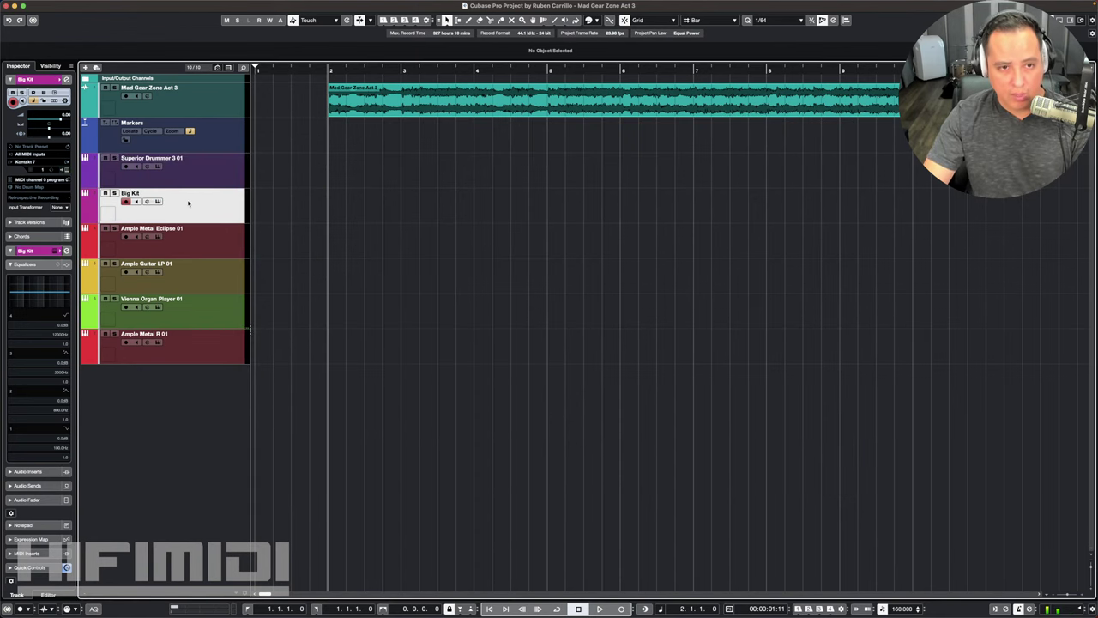
key("e")
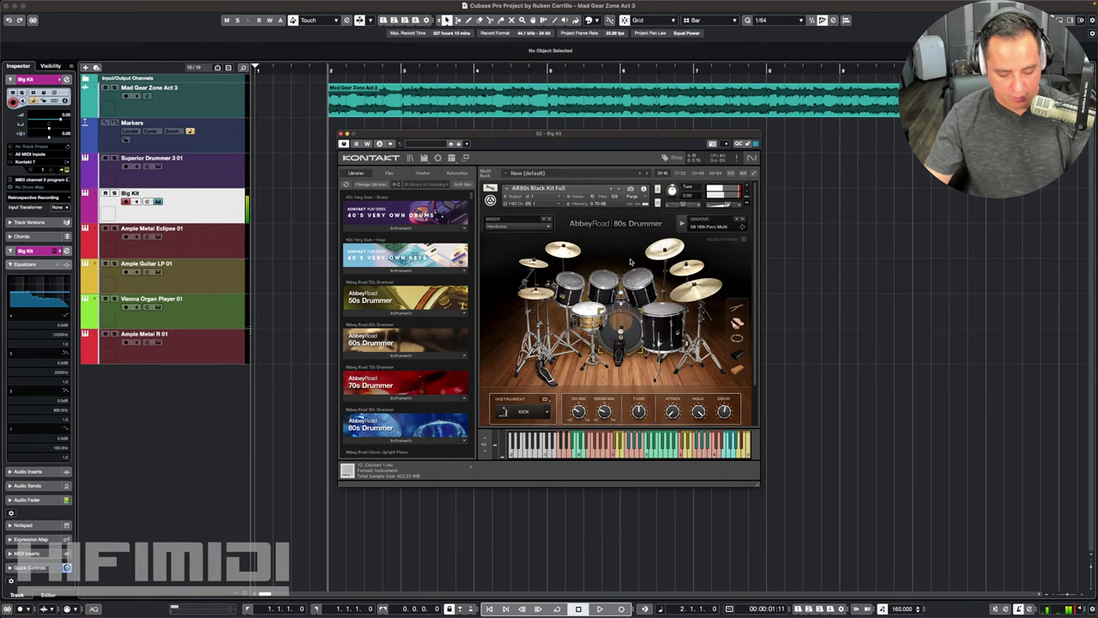
left_click(285, 211)
View the Ample Metal Eclipse 01 and Ample Guitar LP 01 instruments one after the other, closing each again
left_click(232, 252)
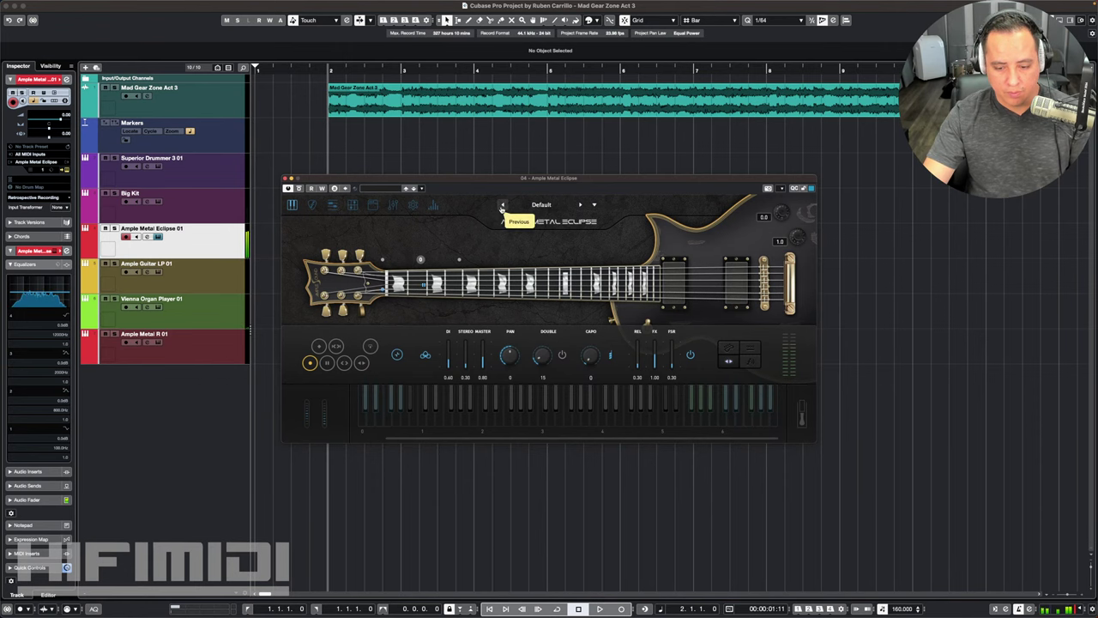
left_click(286, 179)
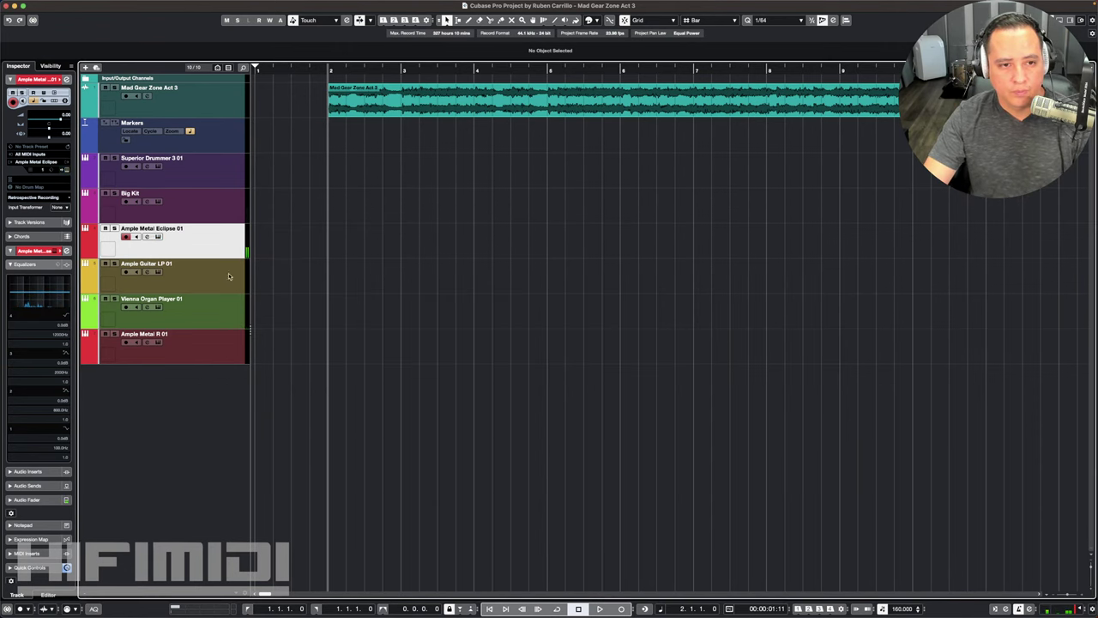
left_click(228, 286)
left_click(158, 272)
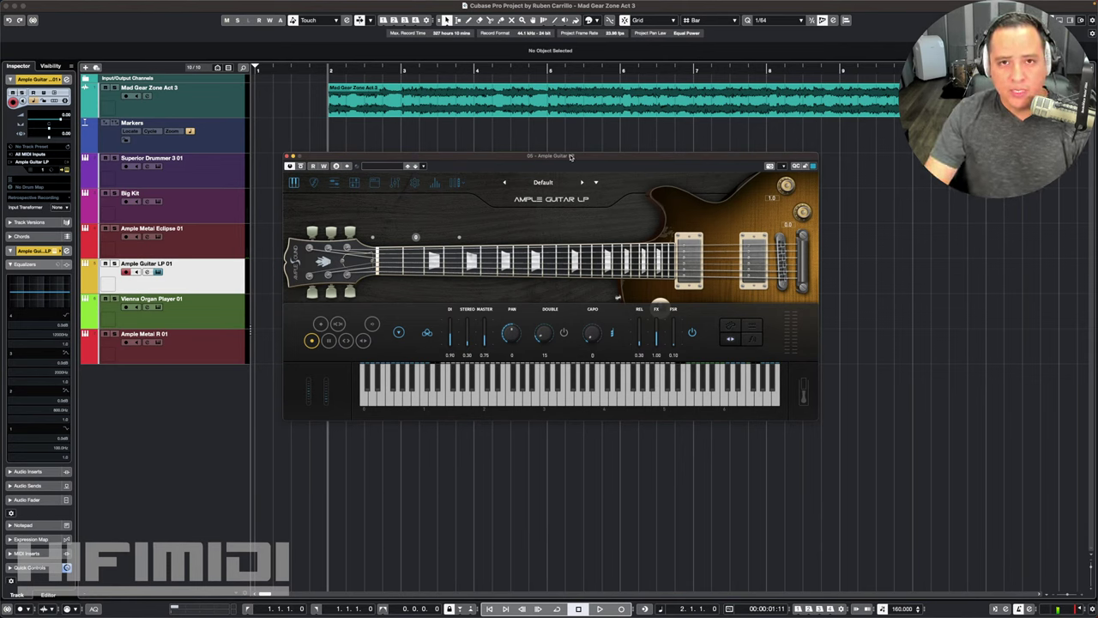
key("super+w")
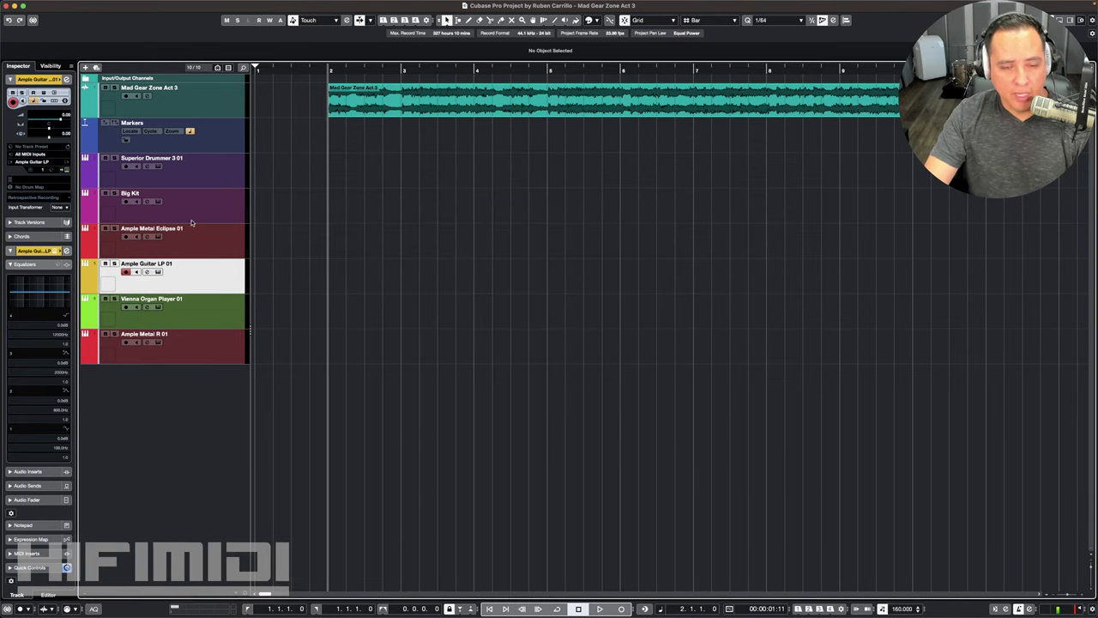
Load the 01 Greater Rieger Organ (DEFAULT) mixer preset from Natural & Pure in the Vienna Organ Player 01 instrument and close it
left_click(236, 321)
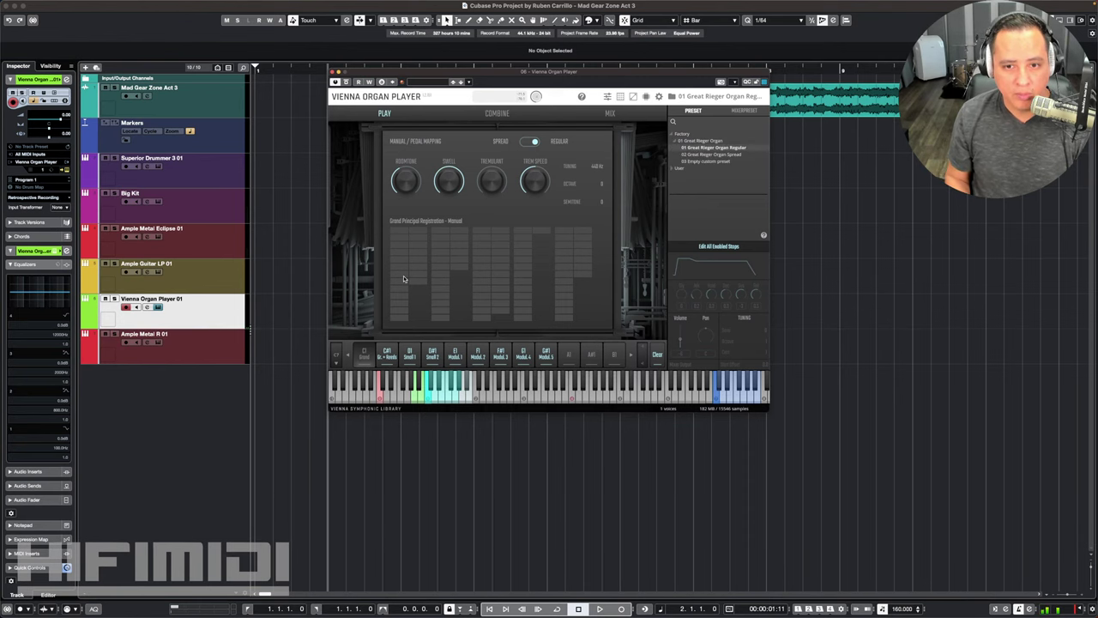
key("super+Tab")
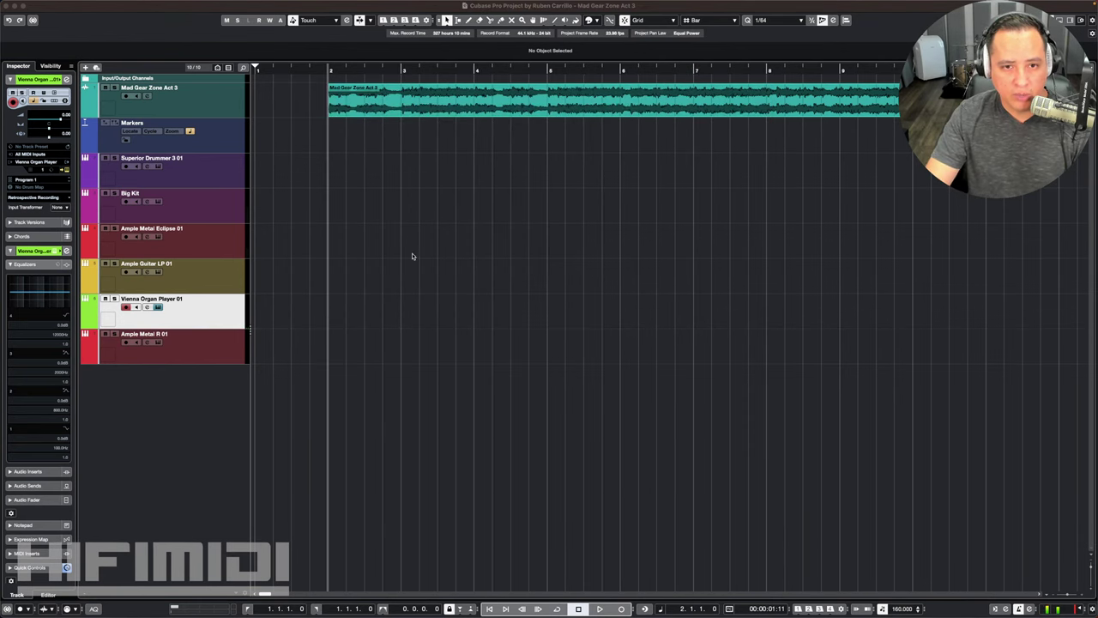
left_click(393, 281)
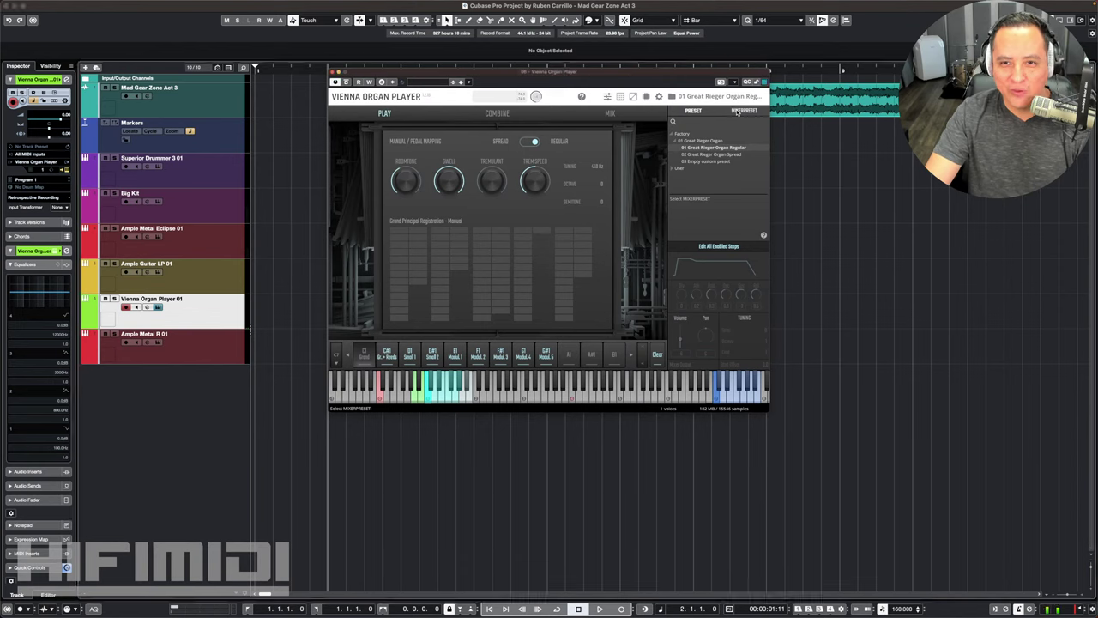
left_click(737, 112)
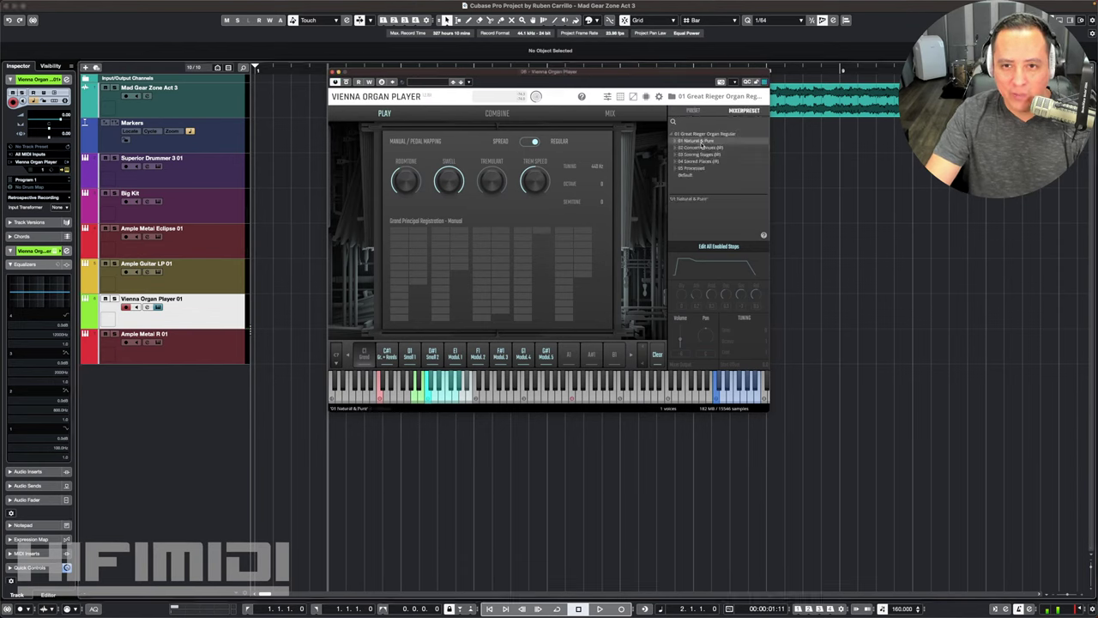
left_click(702, 142)
double_click(702, 148)
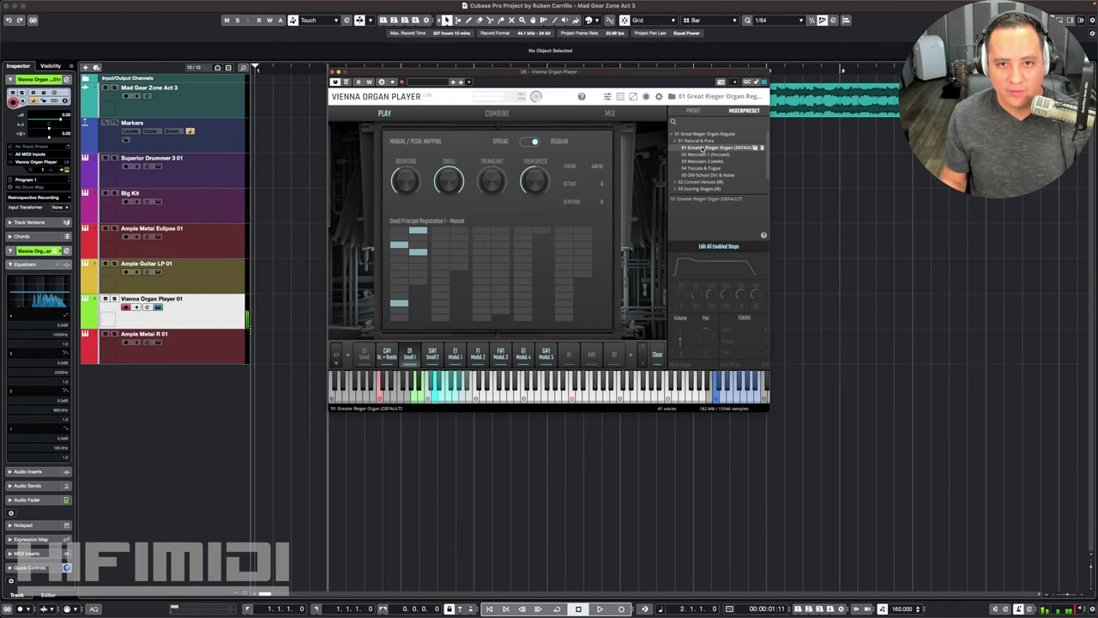
left_click(333, 71)
Open the Ample Metal R 01 track's bass instrument, reposition its window for viewing, and close it again
left_click(211, 345)
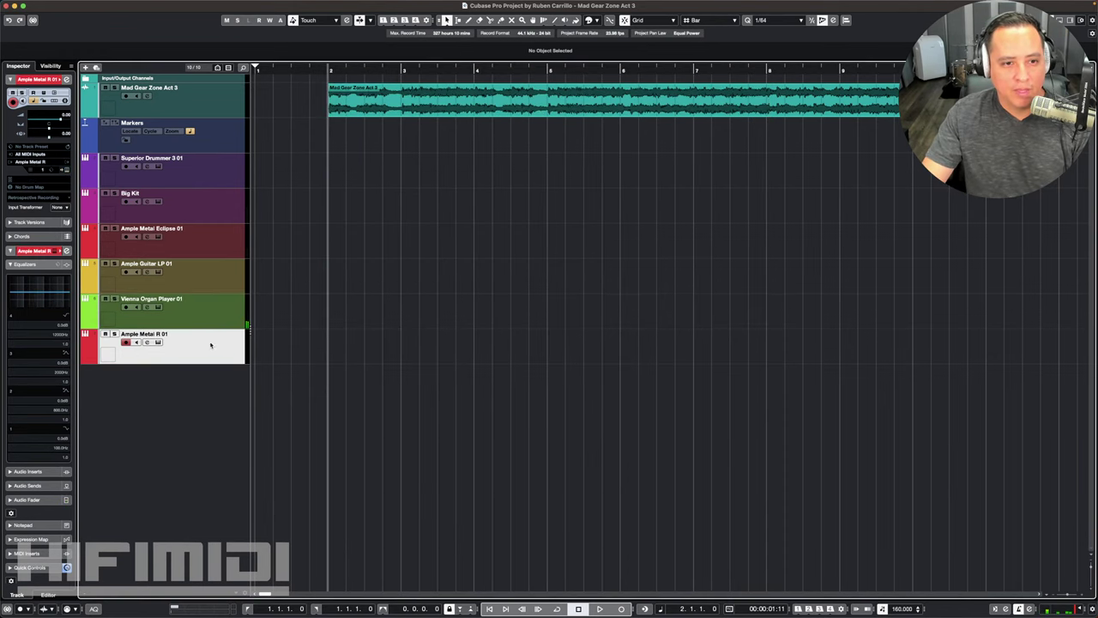
left_click(157, 342)
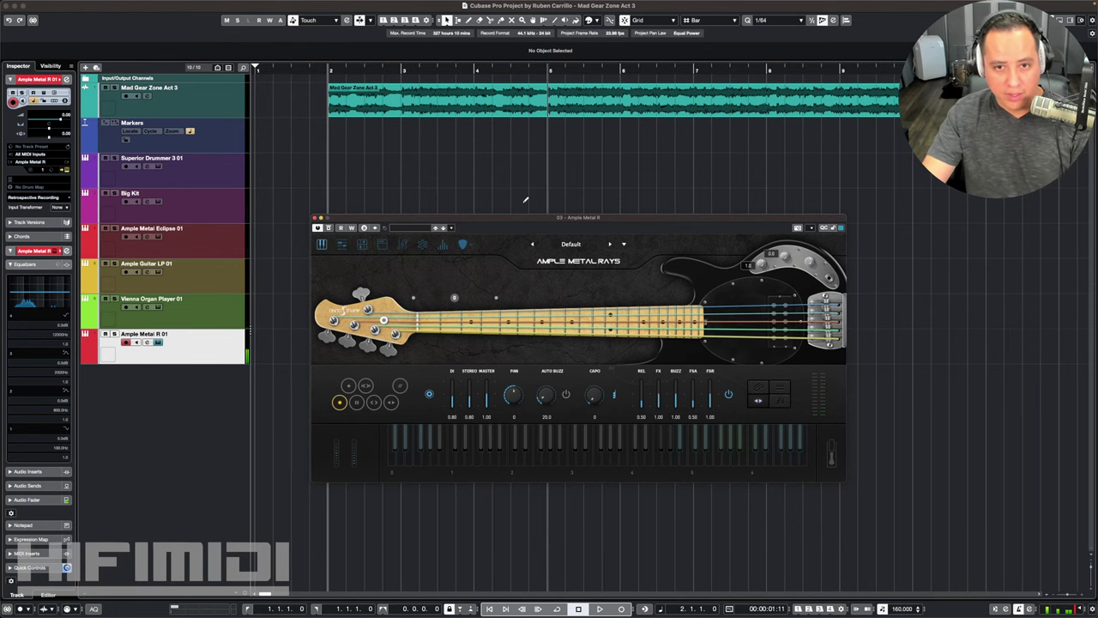
left_click_drag(558, 217, 540, 171)
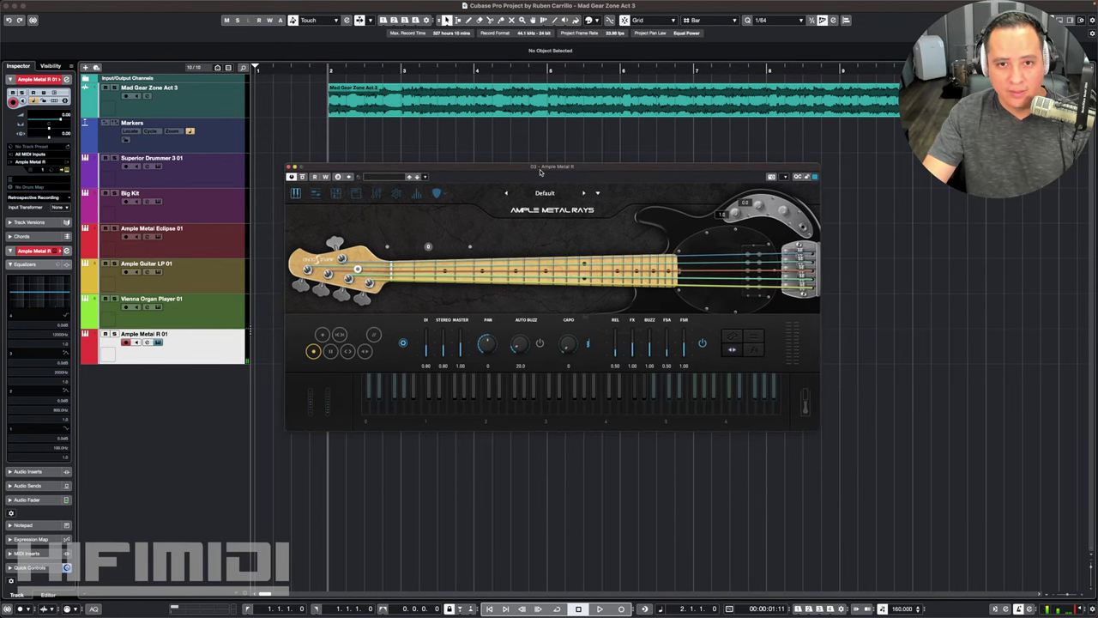
left_click(289, 167)
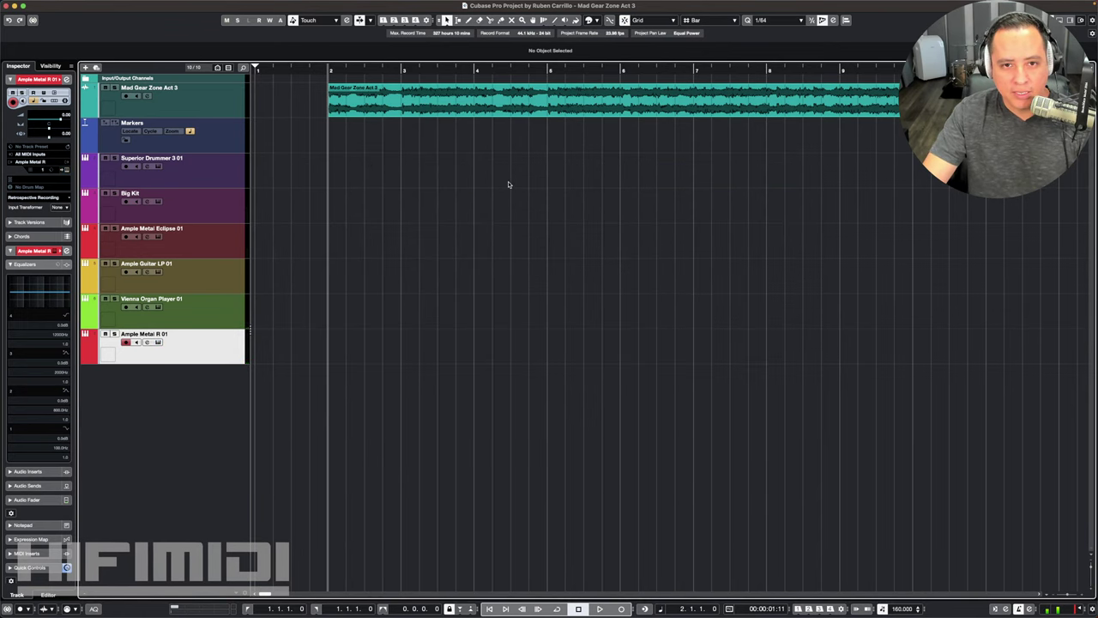
Set the project tempo to 120 BPM
double_click(897, 608)
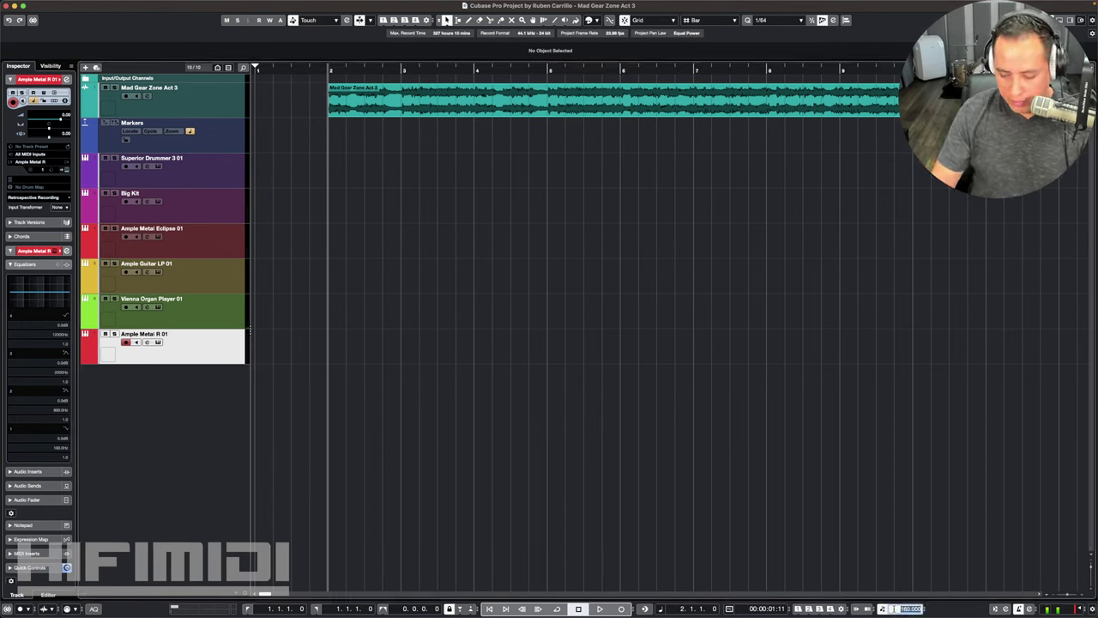
type("120")
key("Return")
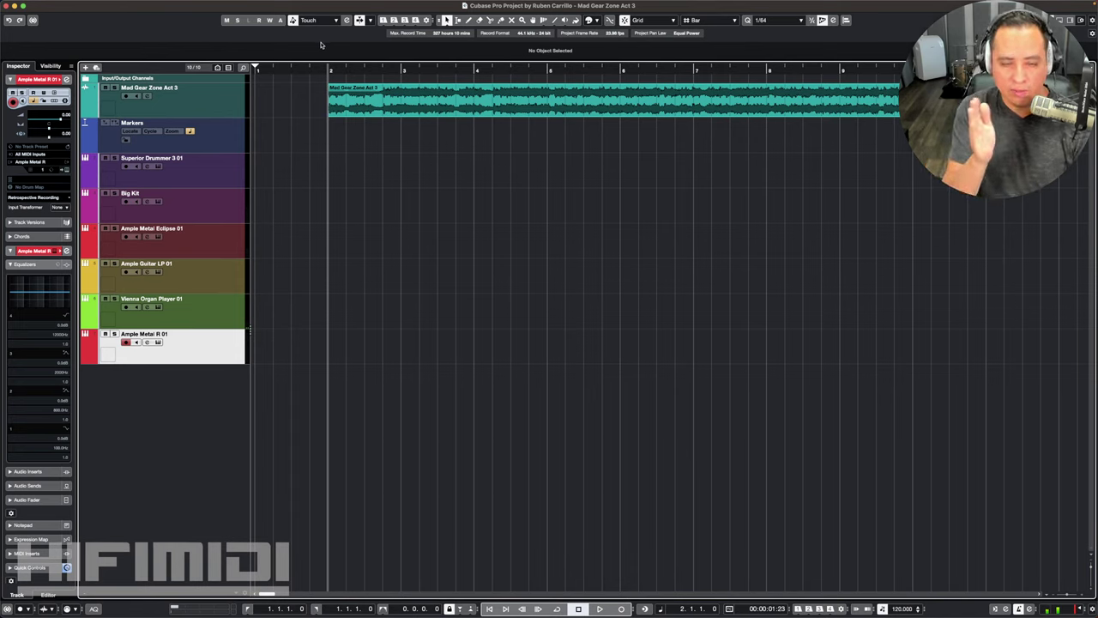
Examine the opening bars of the Mad Gear Zone Act 3 waveform at close range
key("h")
key("h")
key("h")
key("h")
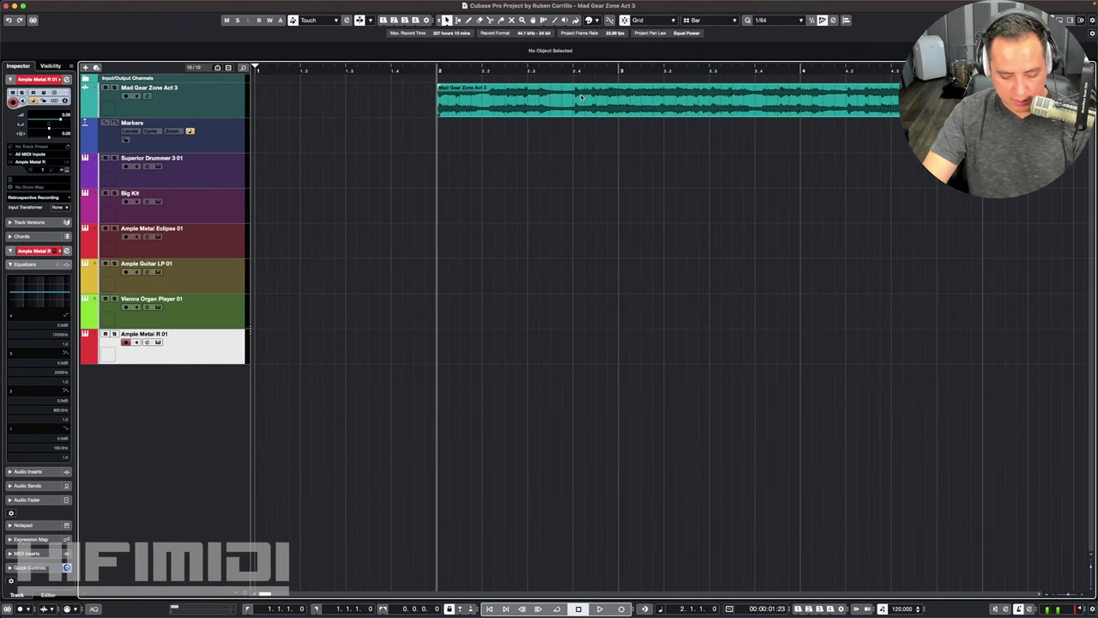
key("shift+h")
key("shift+h")
key("shift+h")
key("shift+h")
key("shift+g")
key("shift+g")
key("shift+g")
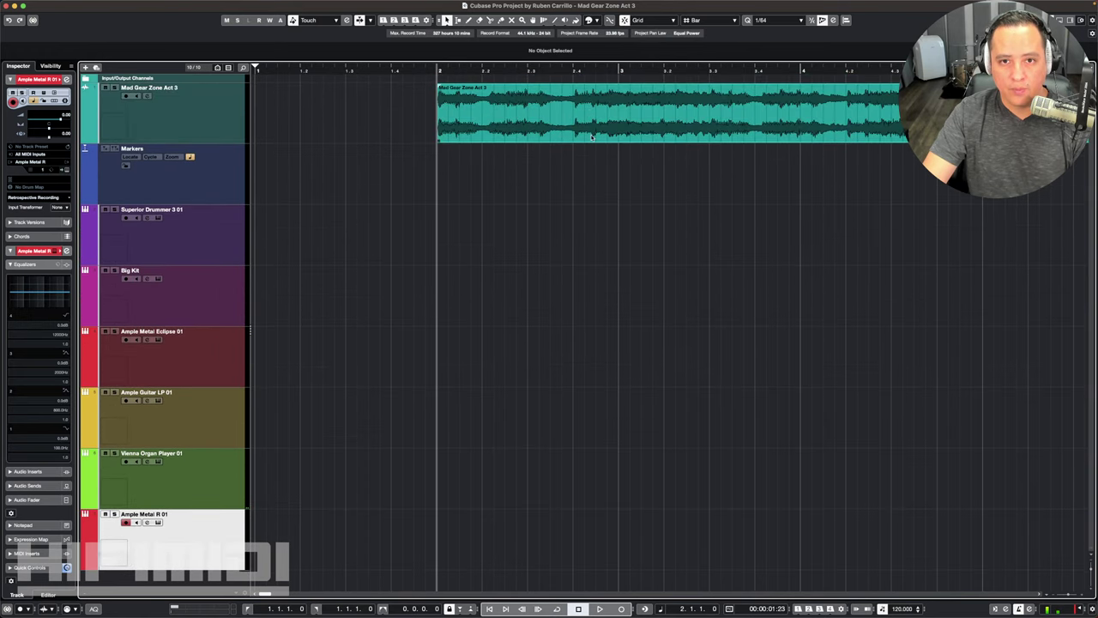
key("h")
key("h")
key("h")
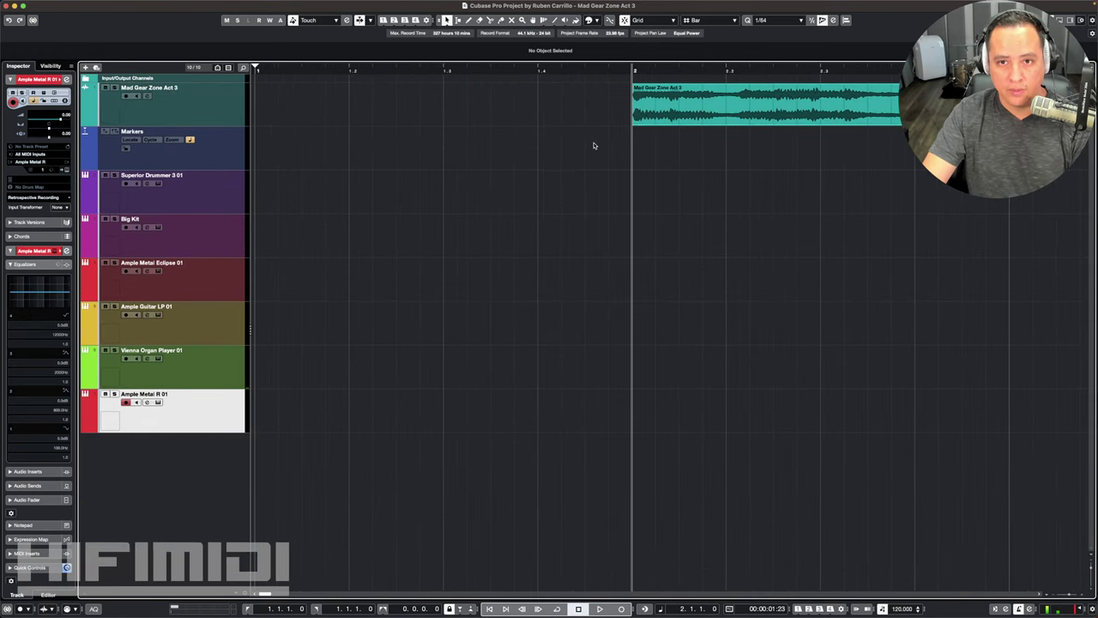
key("shift+g")
key("shift+h")
key("shift+h")
key("shift+h")
key("shift+h")
key("shift+h")
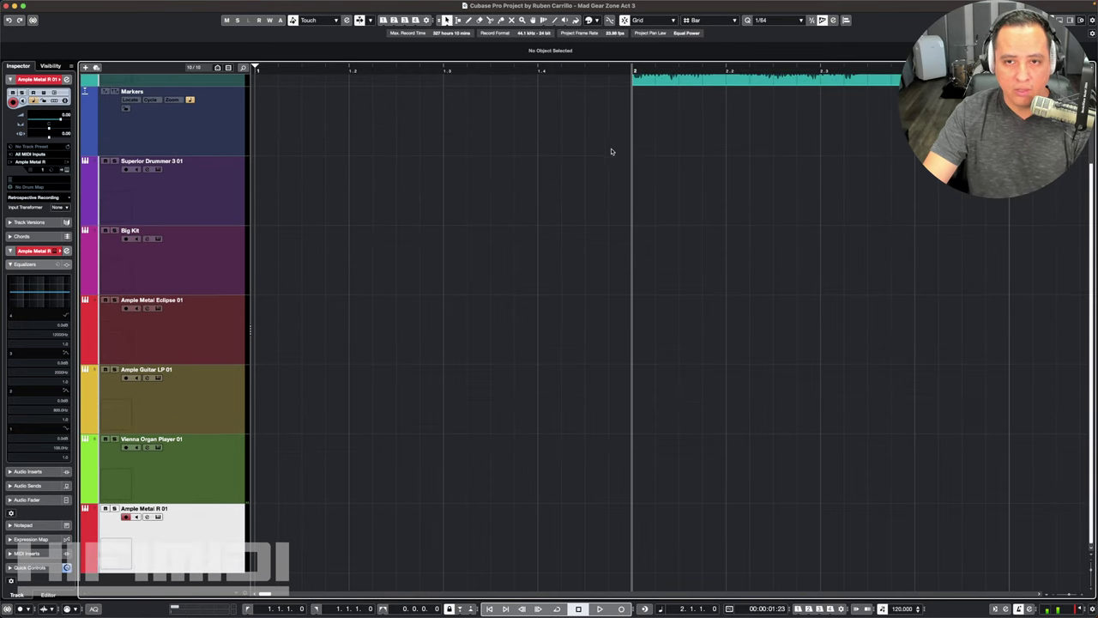
scroll(588, 156, "up", 3)
scroll(588, 156, "right", 4)
Select the Mad Gear Zone Act 3 track, play its opening from bar 2, and stop playback
left_click(220, 114)
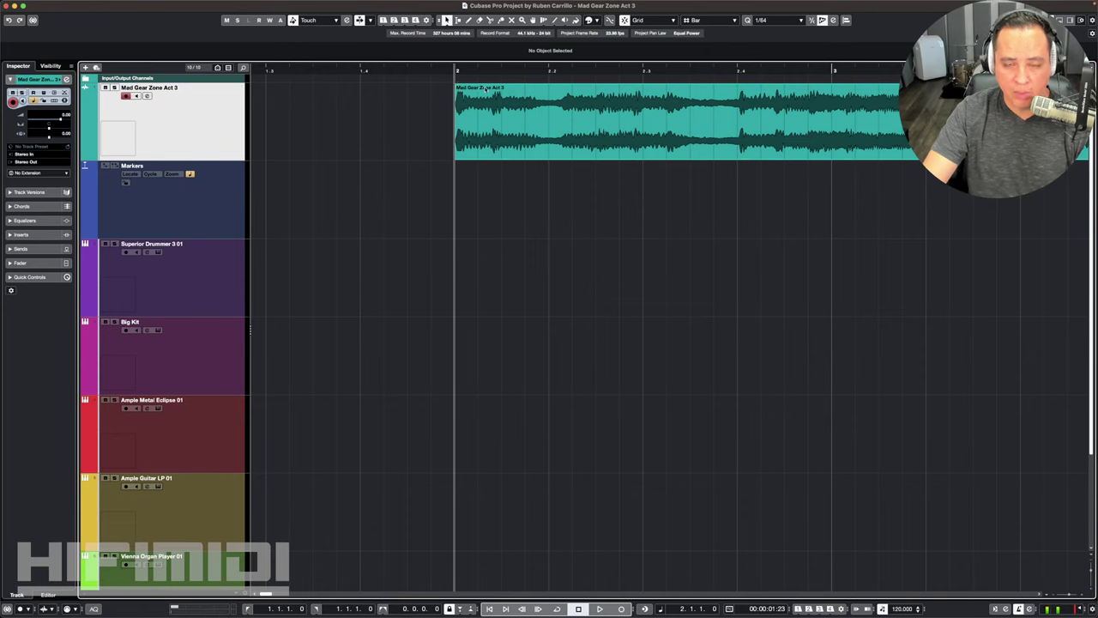
key("space")
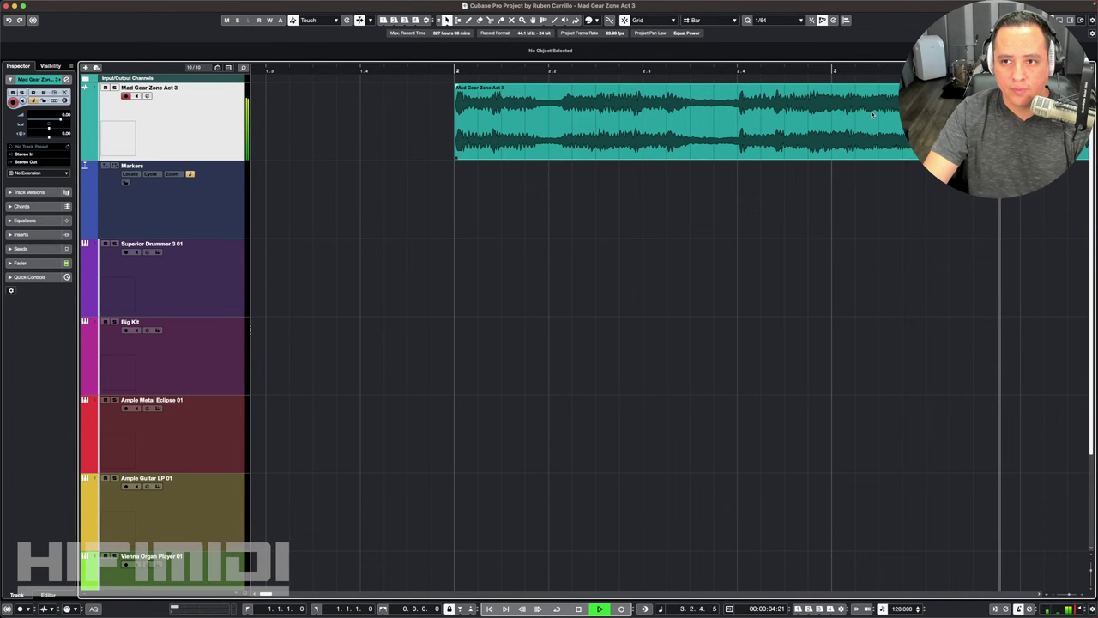
key("space")
Raise the project tempo to 157 BPM so the Mad Gear Zone Act 3 downbeat transient lines up near bar 3
scroll(643, 138, "left", 10)
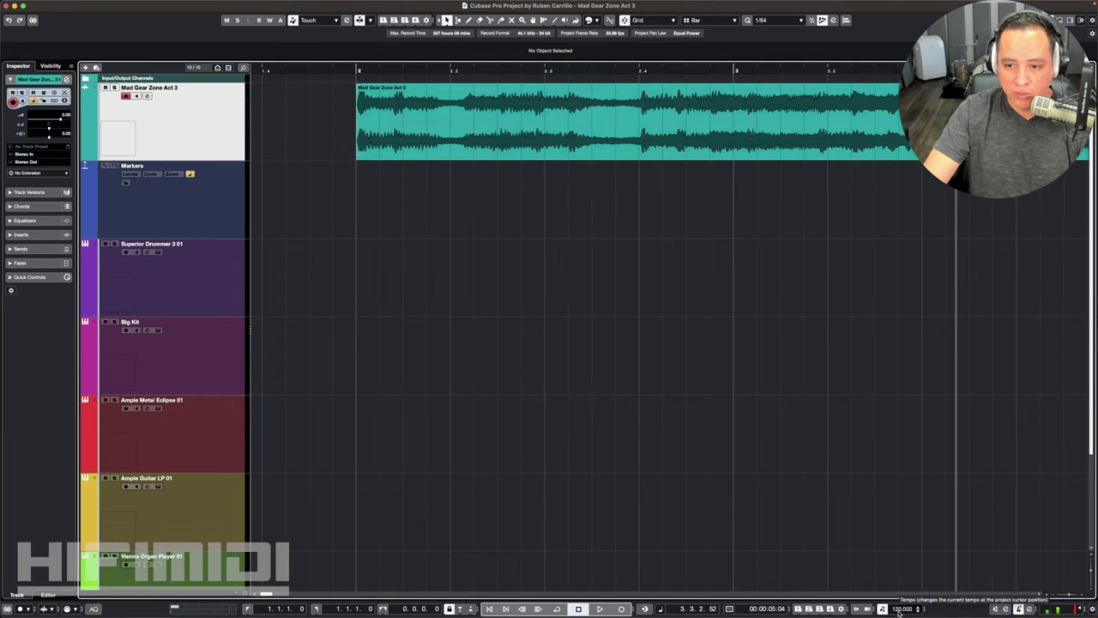
scroll(901, 608, "up", 8)
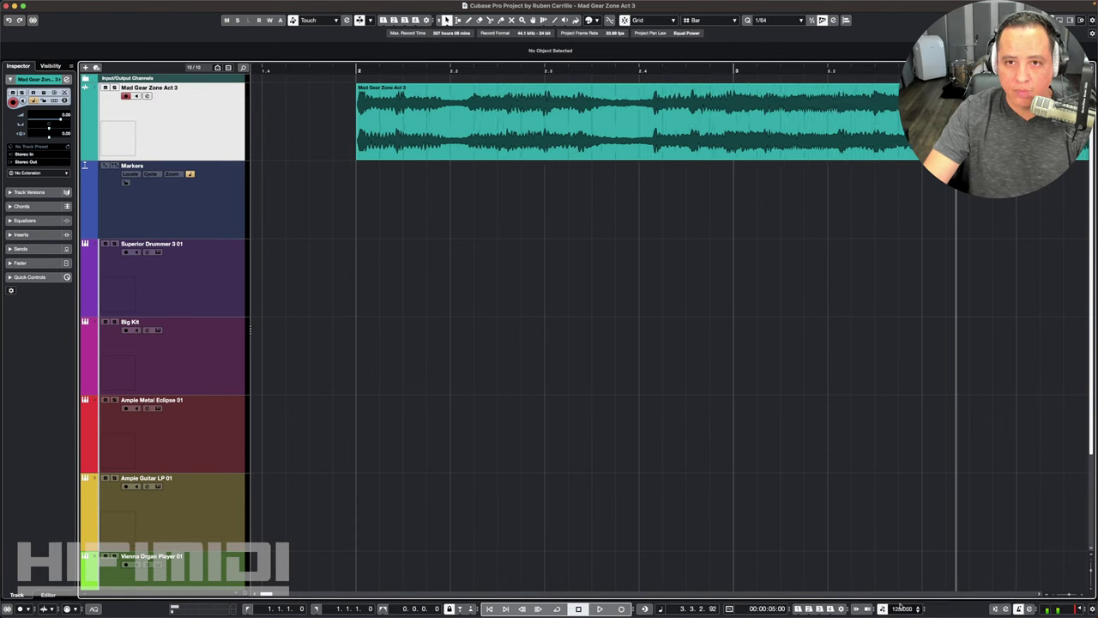
scroll(901, 605, "up", 16)
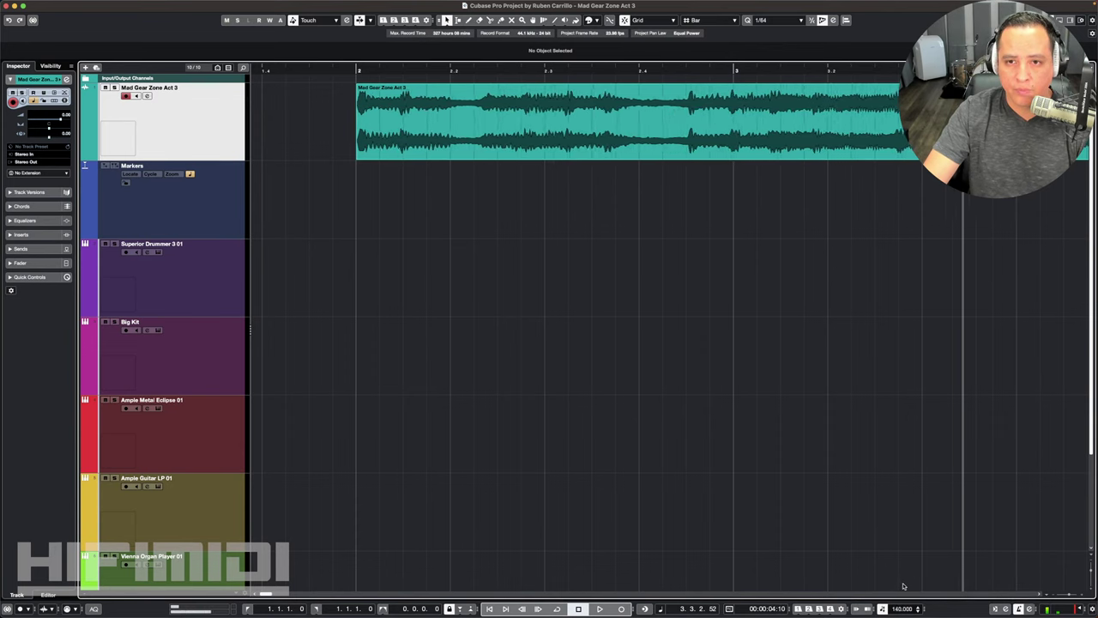
left_click_drag(903, 580, 904, 566)
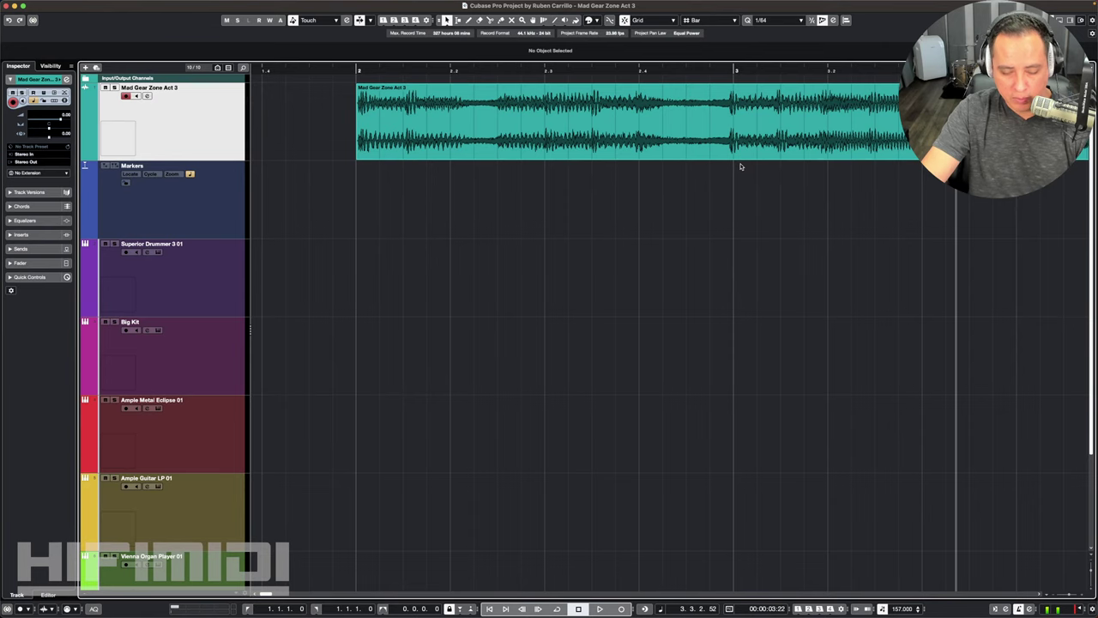
key("shift+g")
key("shift+g")
key("shift+g")
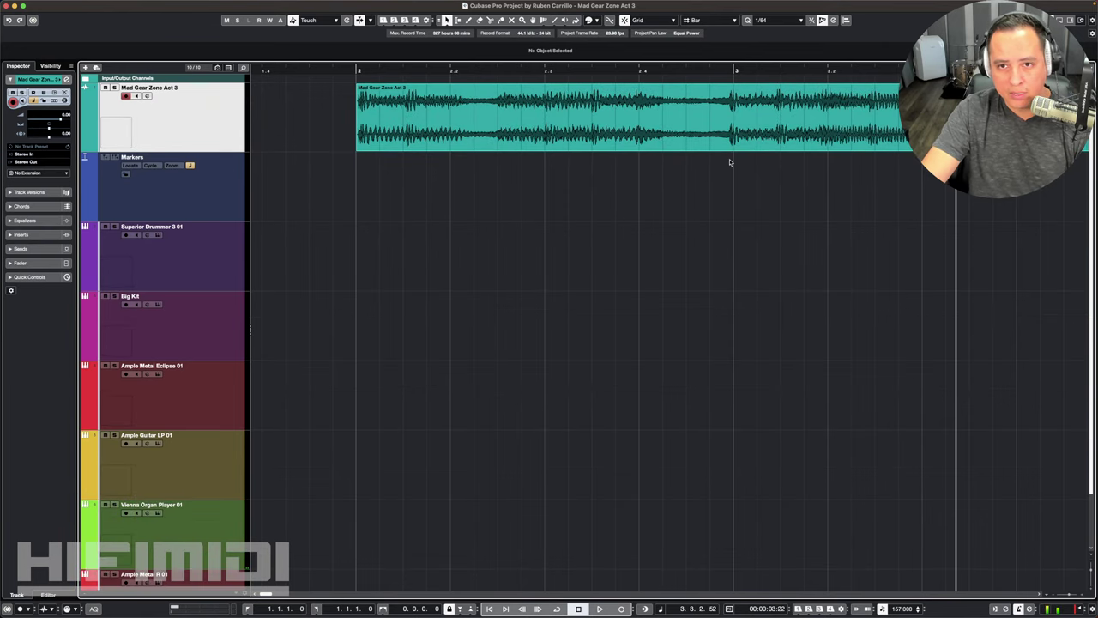
Run tempo detection on the Mad Gear Zone Act 3 audio event and analyze it
left_click_drag(617, 134, 631, 125)
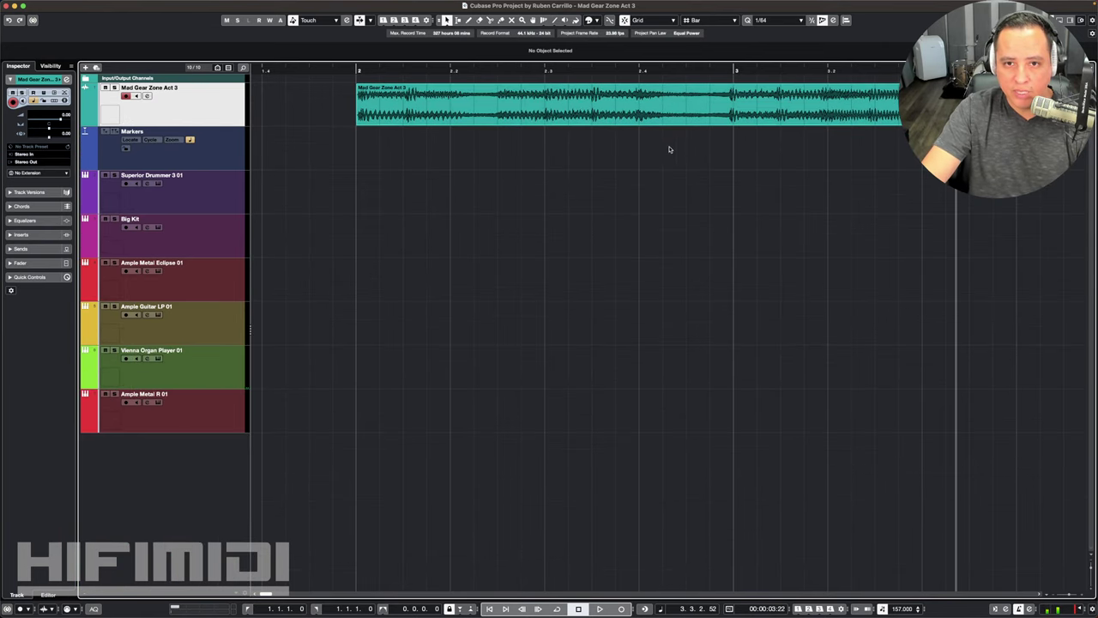
key("shift+h")
left_click(470, 114)
mouse_move(255, 3)
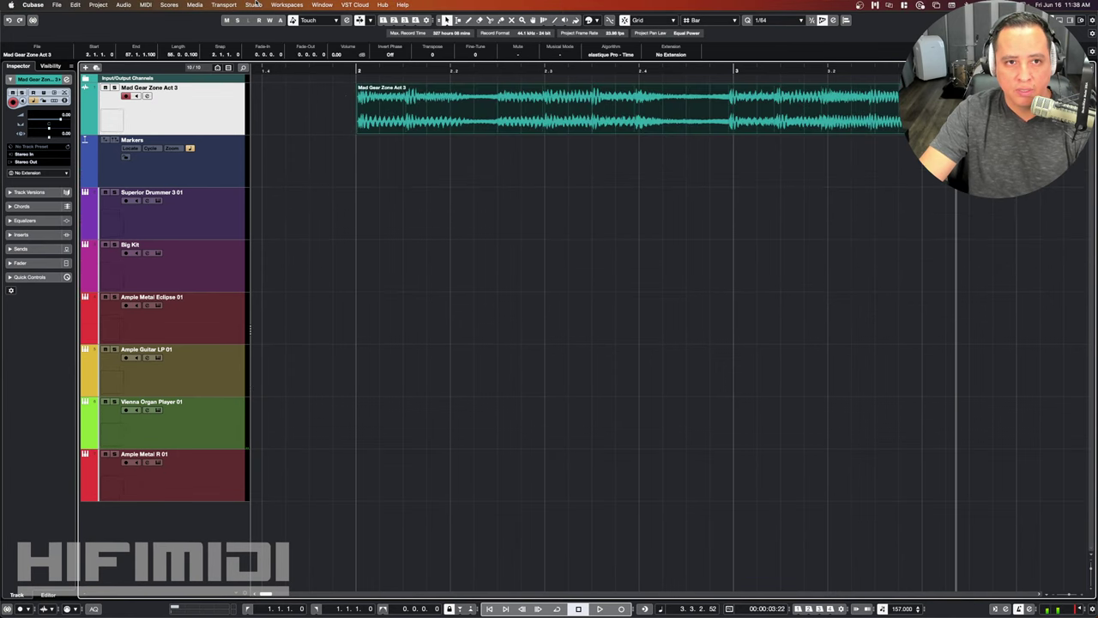
left_click(403, 5)
type("tempo")
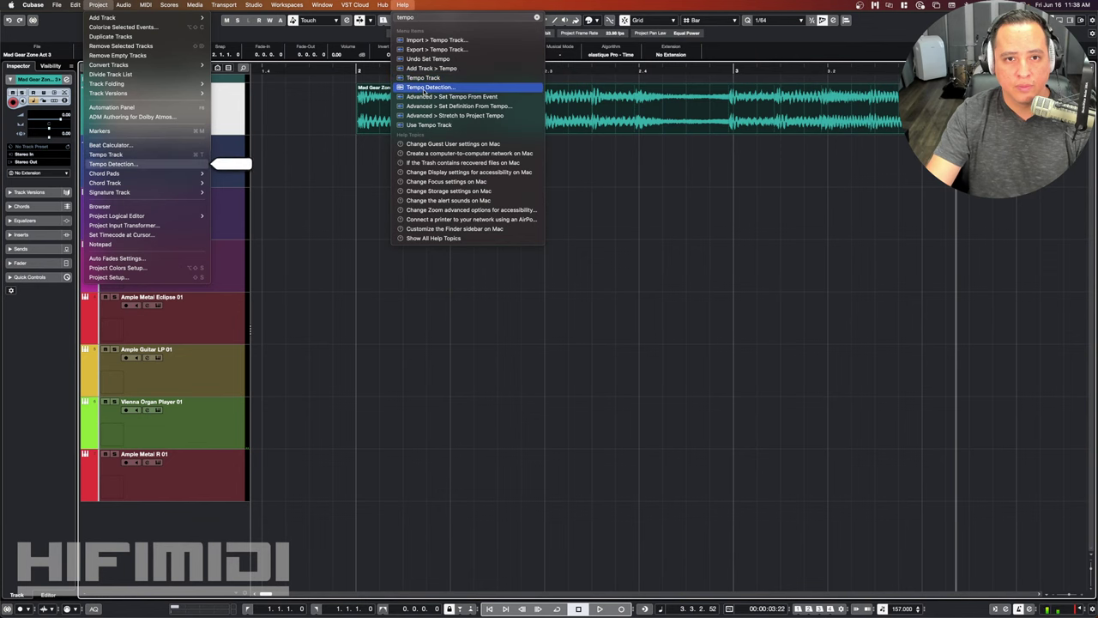
left_click(412, 87)
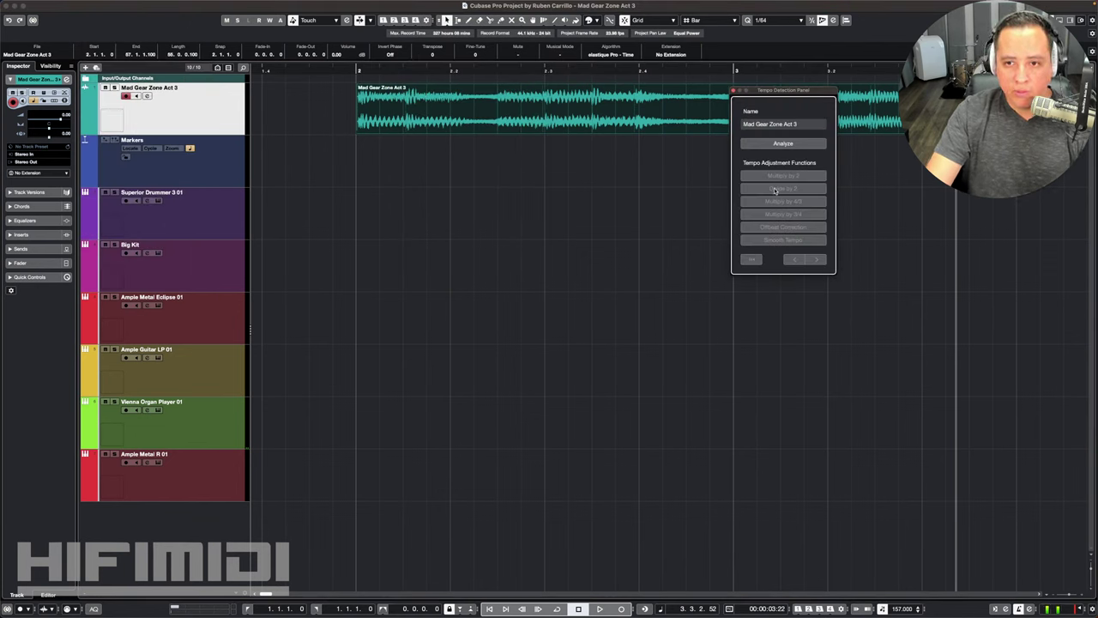
left_click(780, 148)
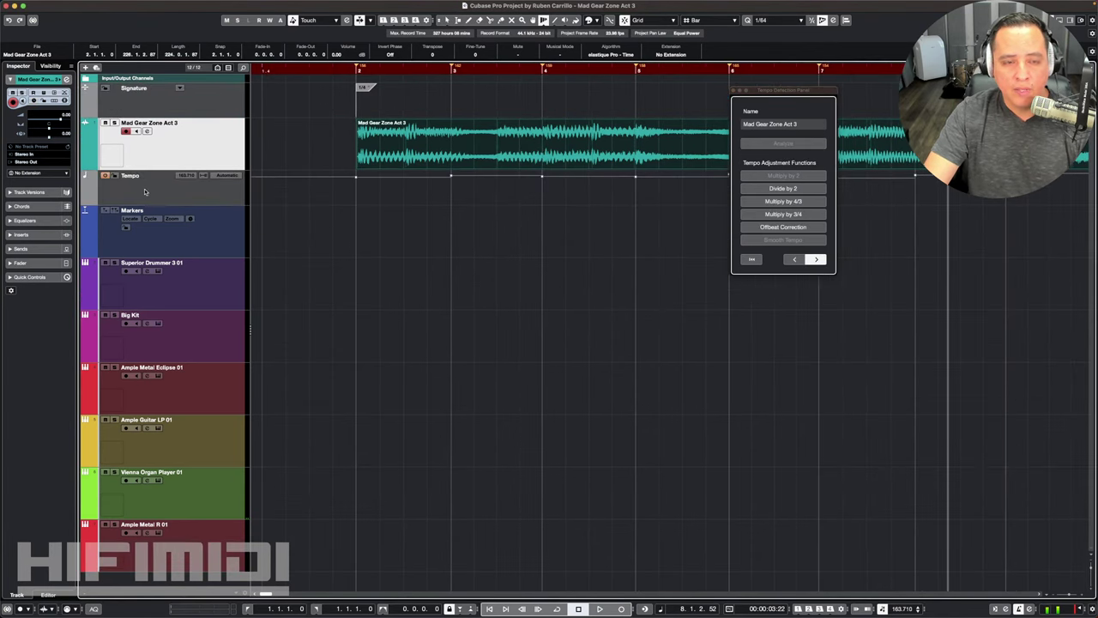
Examine the detected tempo points on the Tempo track against the waveform, keeping the detection session open, and place the cursor at bar 2
left_click(136, 182)
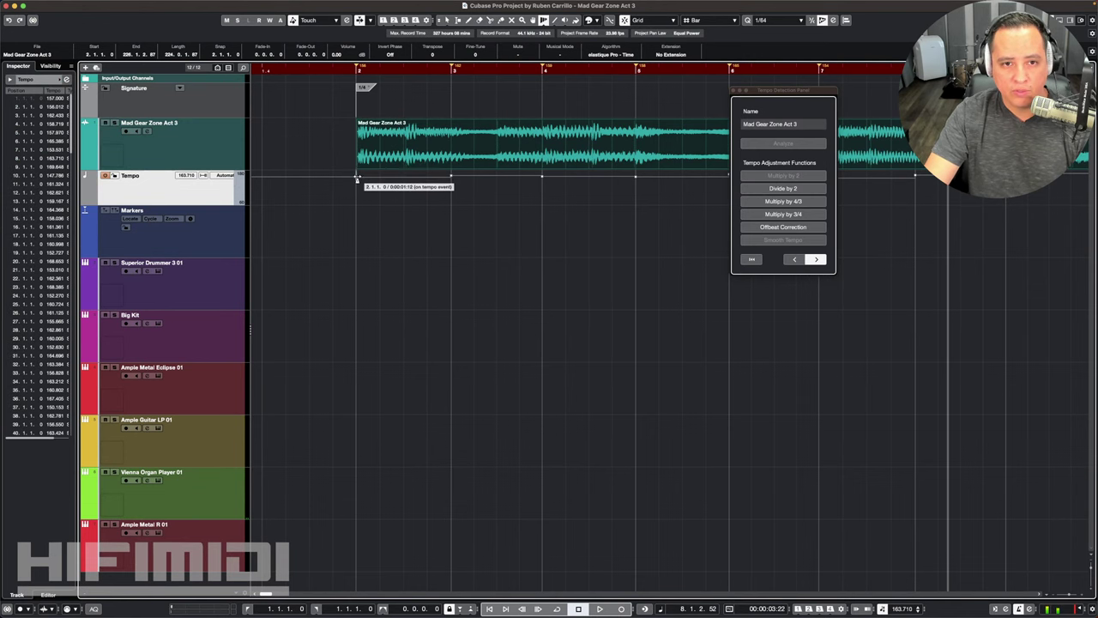
key("g")
key("g")
key("g")
key("g")
key("g")
key("g")
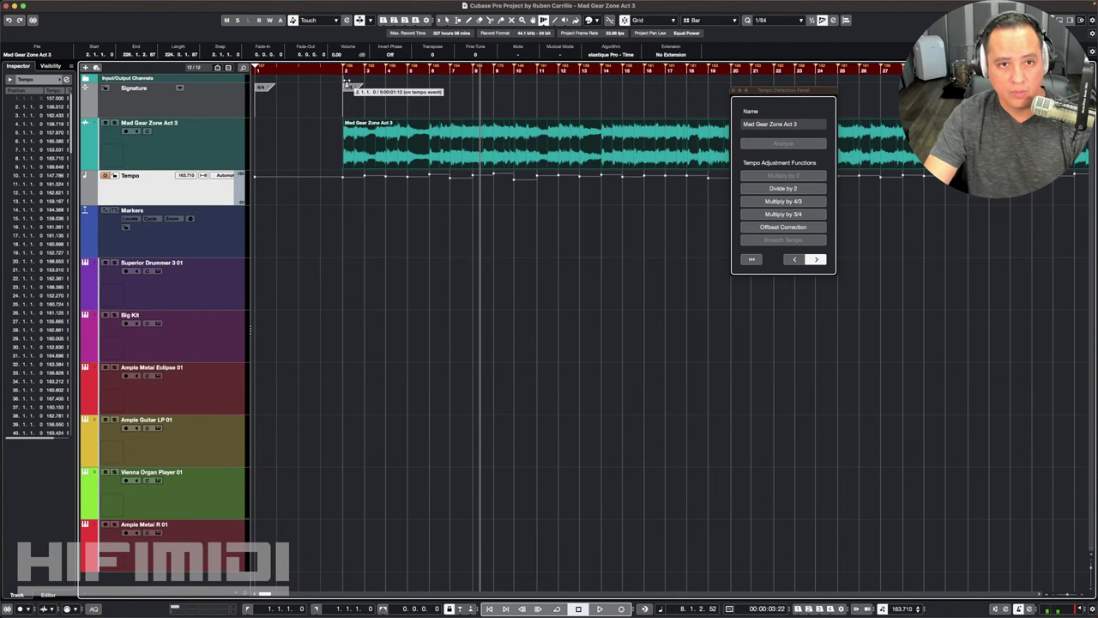
key("1")
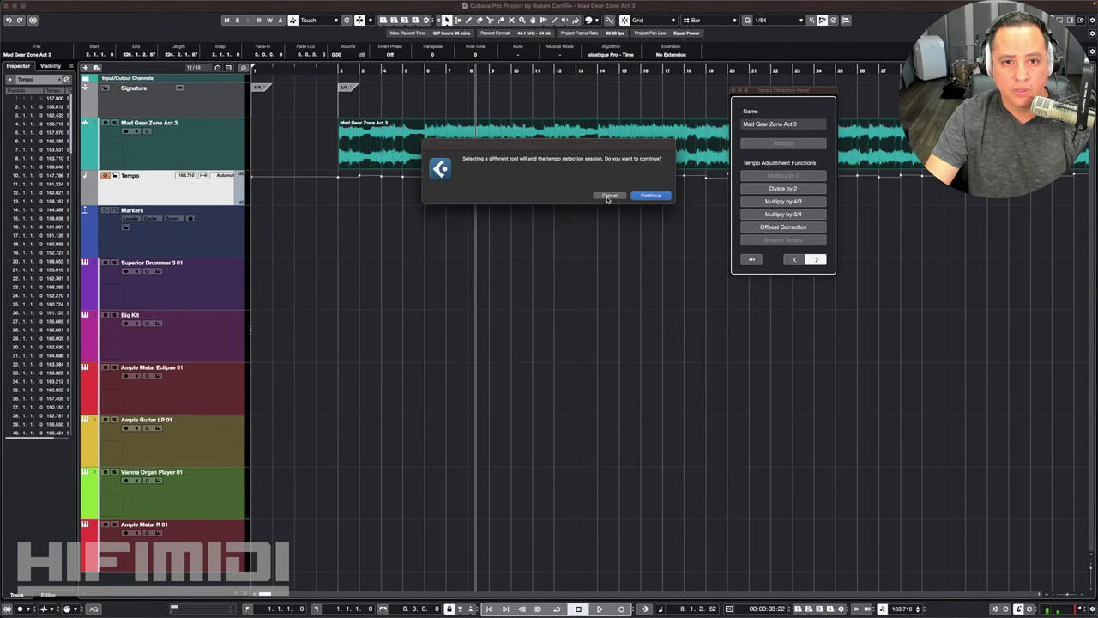
left_click(608, 196)
left_click(336, 70)
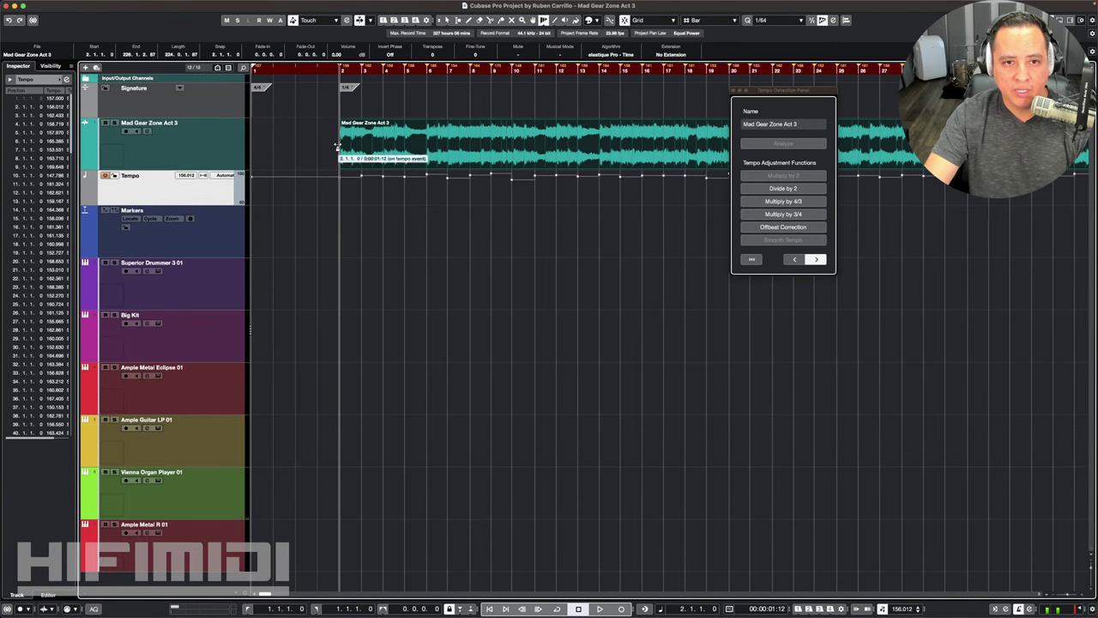
Undo the tempo detection and set the project tempo to 160 BPM
key("super+z")
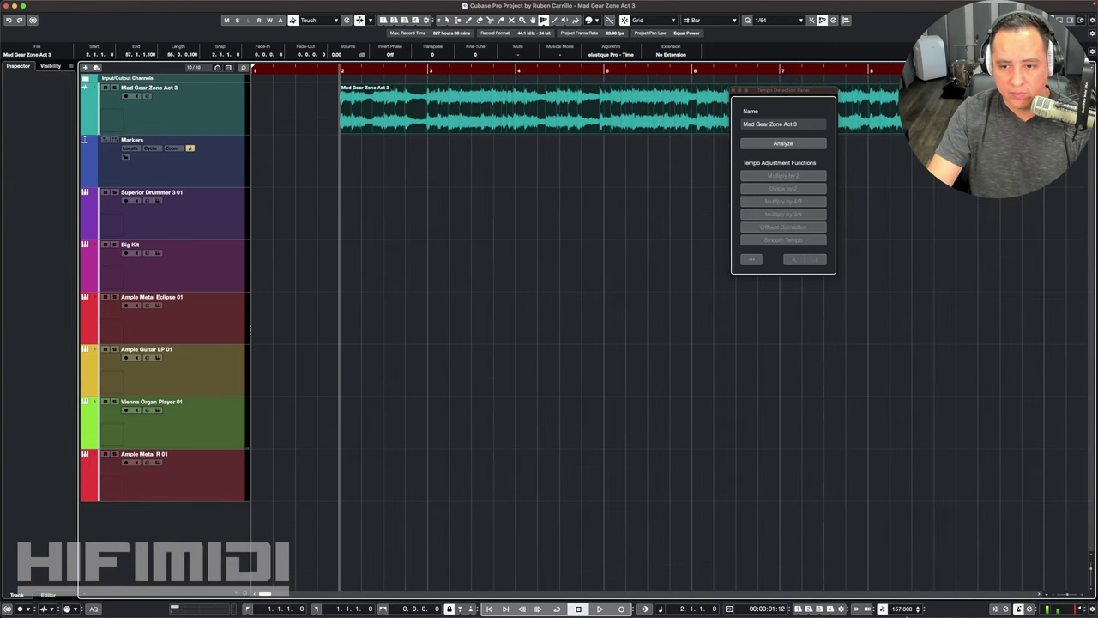
scroll(920, 608, "up", 3)
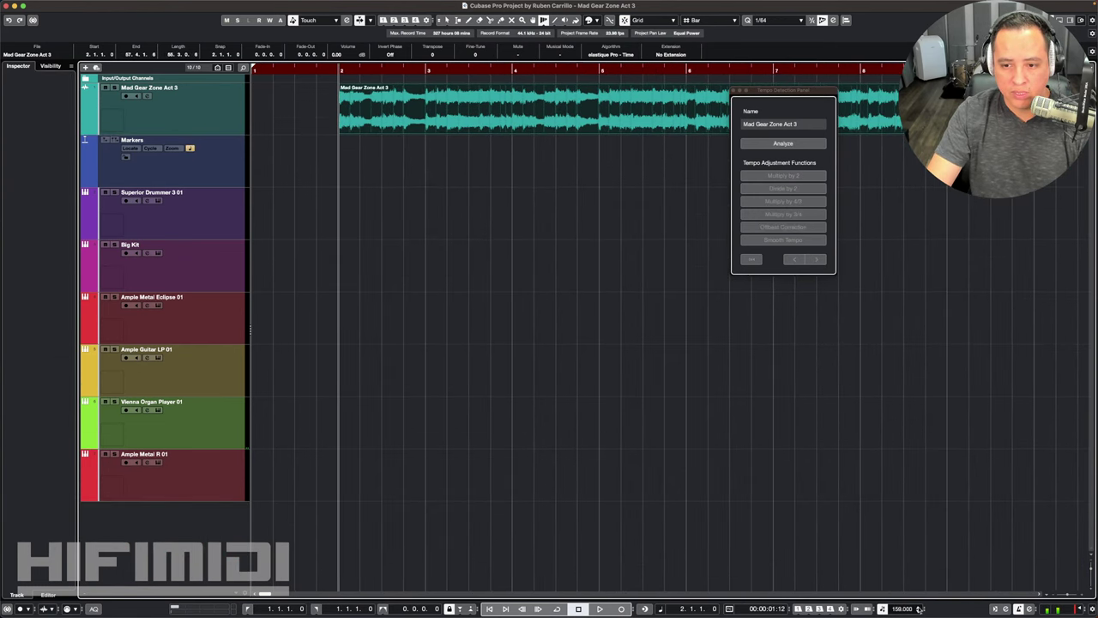
End the tempo detection session by switching to the Object Selection tool, and close the Tempo Detection panel
key("1")
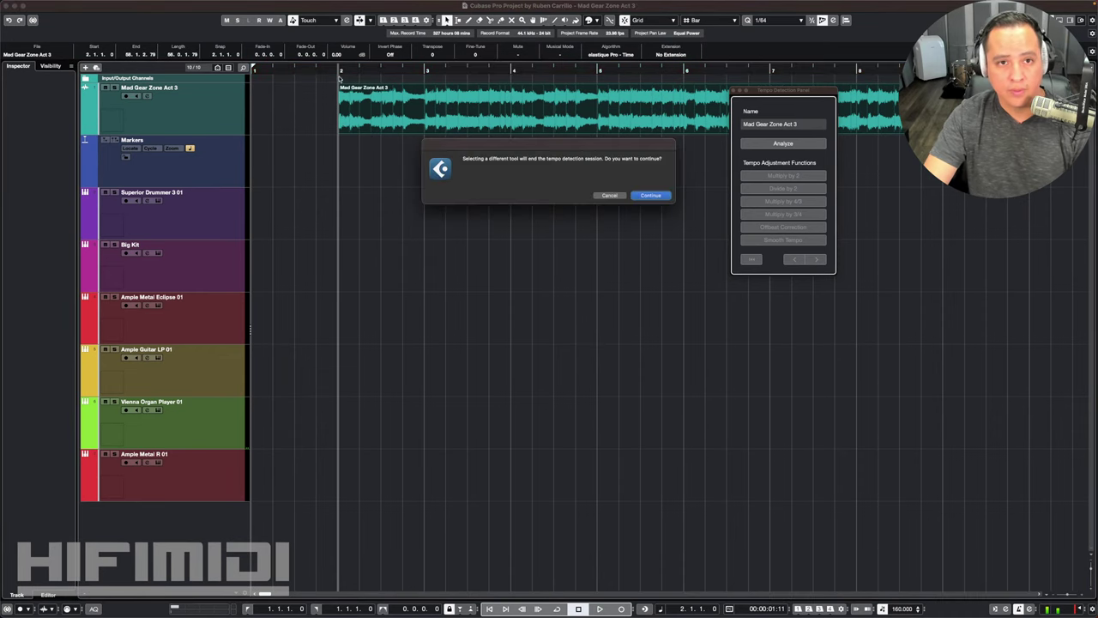
left_click(613, 195)
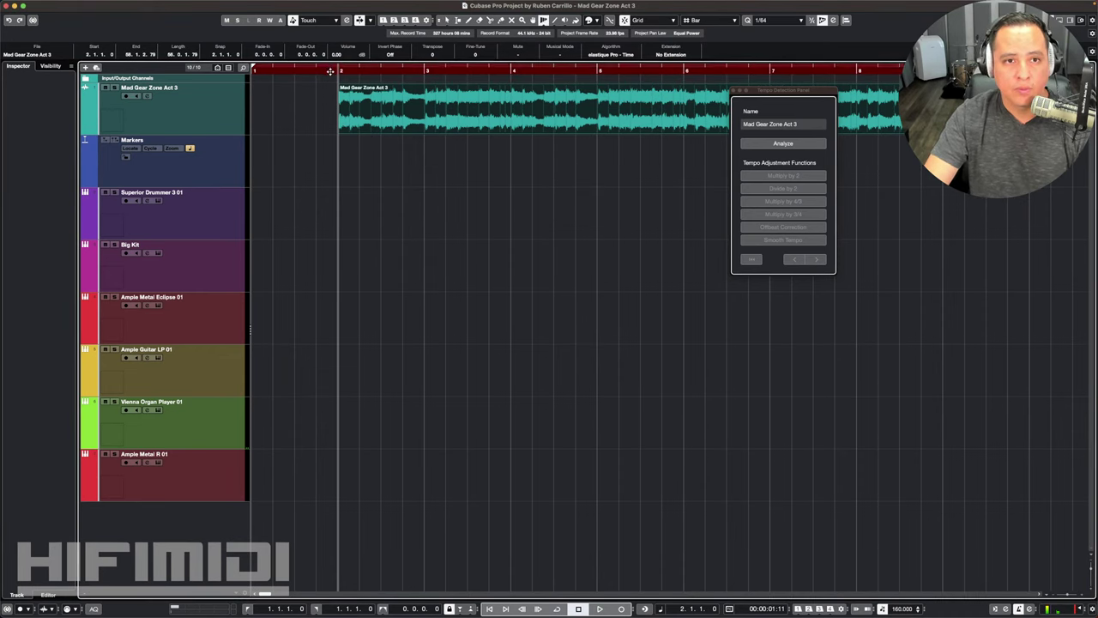
key("1")
left_click_drag(749, 91, 735, 92)
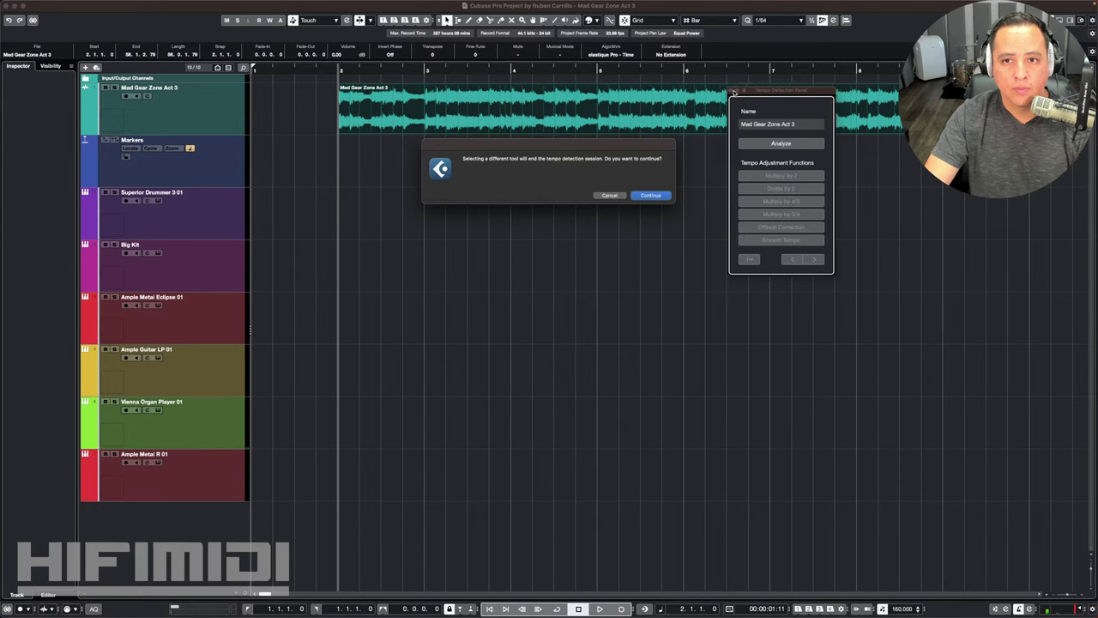
left_click(632, 195)
Play the Mad Gear Zone Act 3 track from bar 2, trying a lower track volume, and stop playback
key("space")
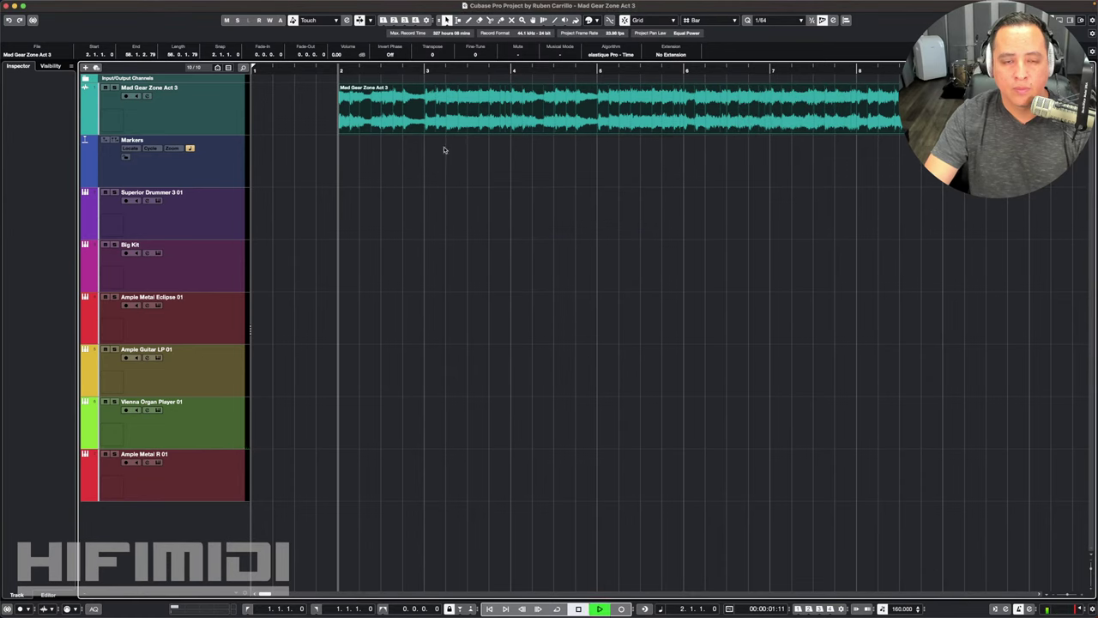
left_click(172, 120)
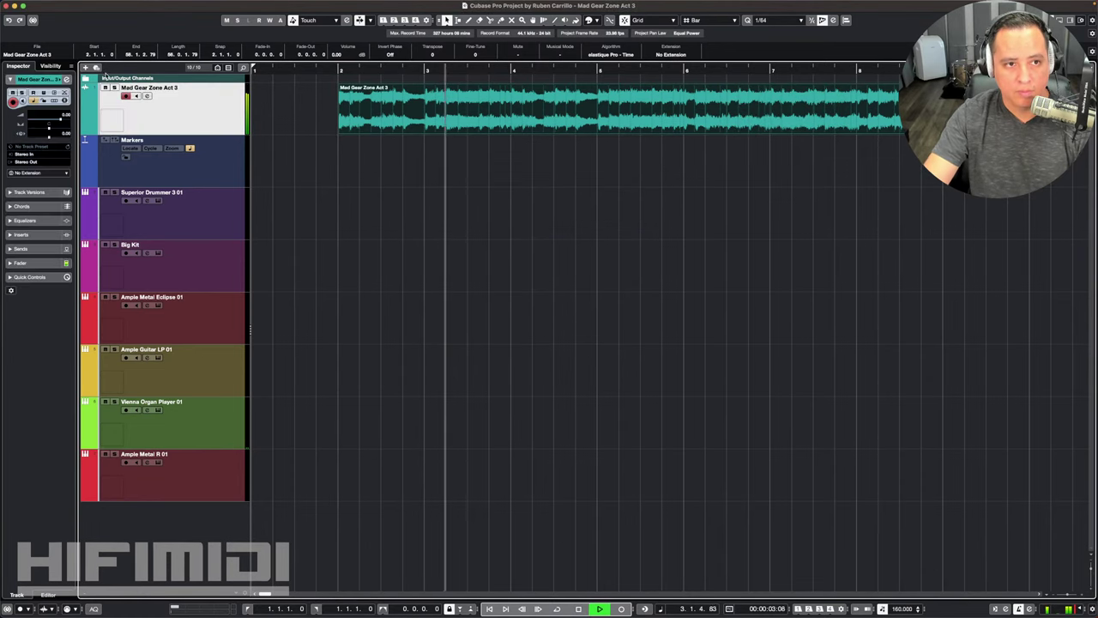
left_click_drag(60, 121, 48, 121)
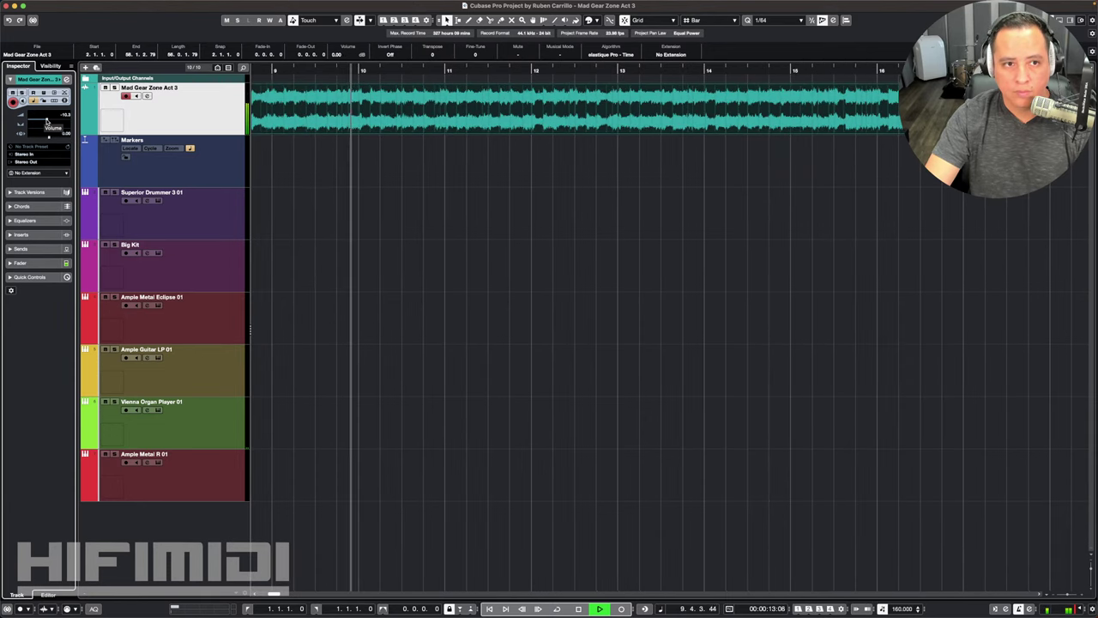
key("space")
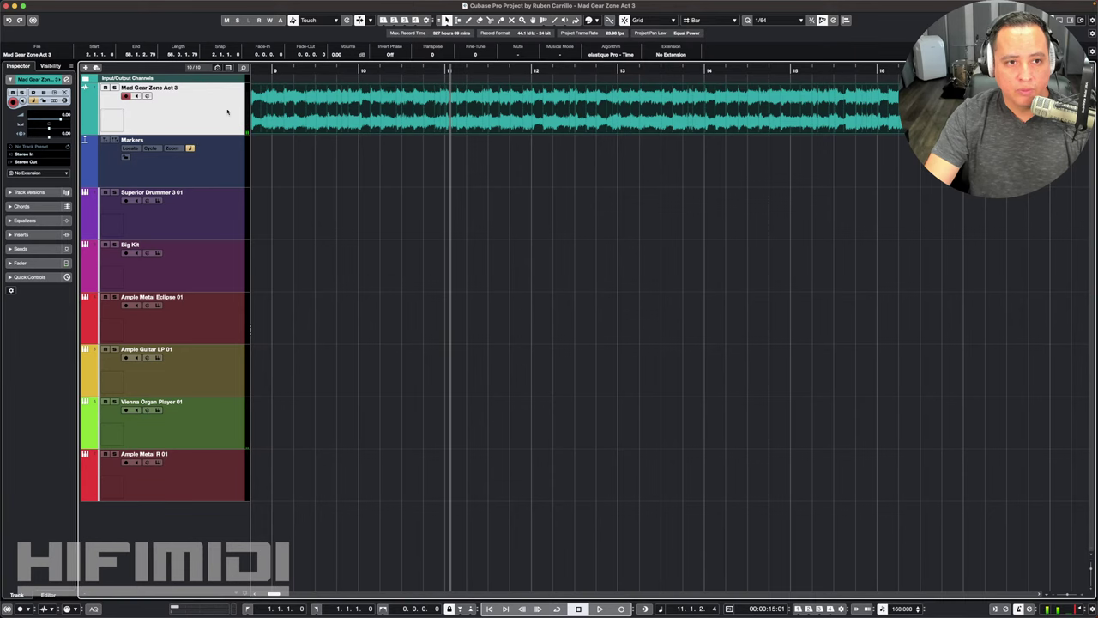
Add a marker at bar 2 on the Markers track and name it THEME 1
left_click(217, 169)
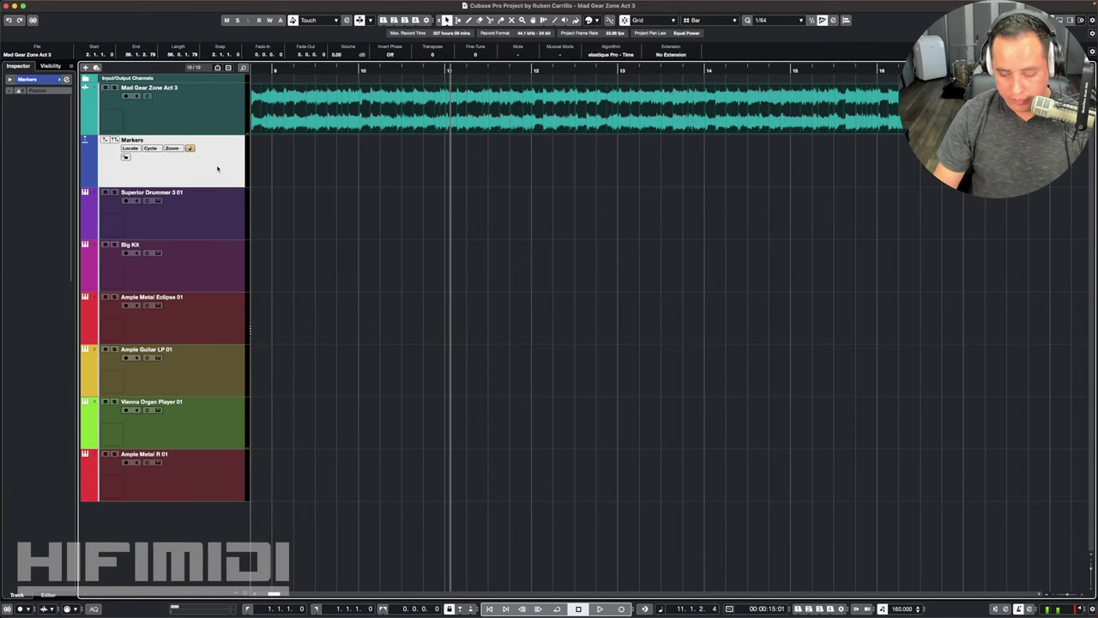
key("Home")
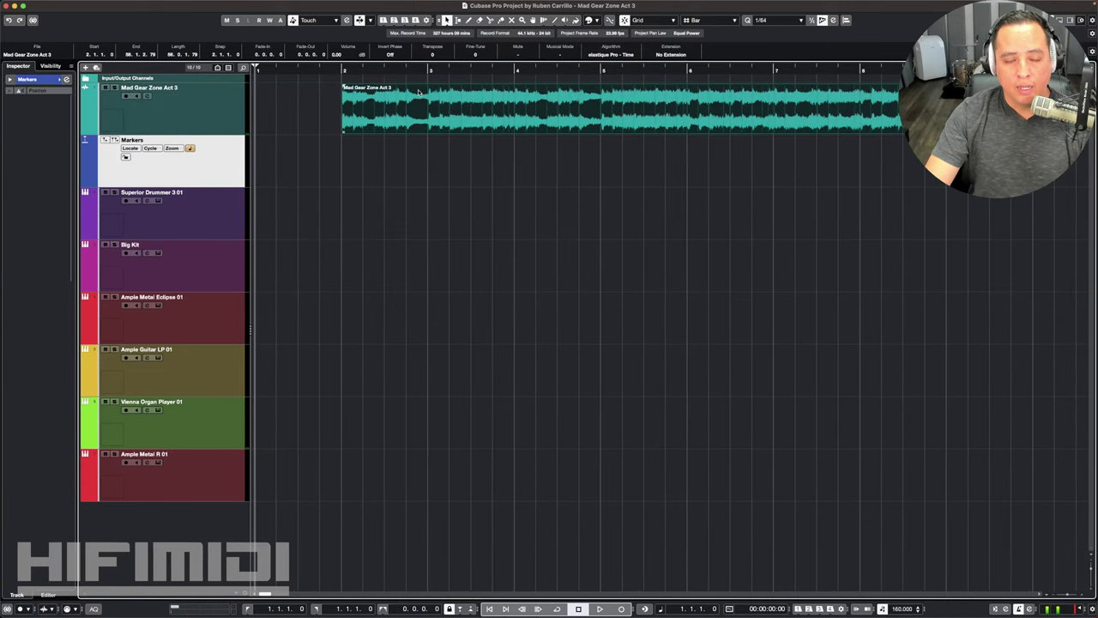
left_click(340, 70)
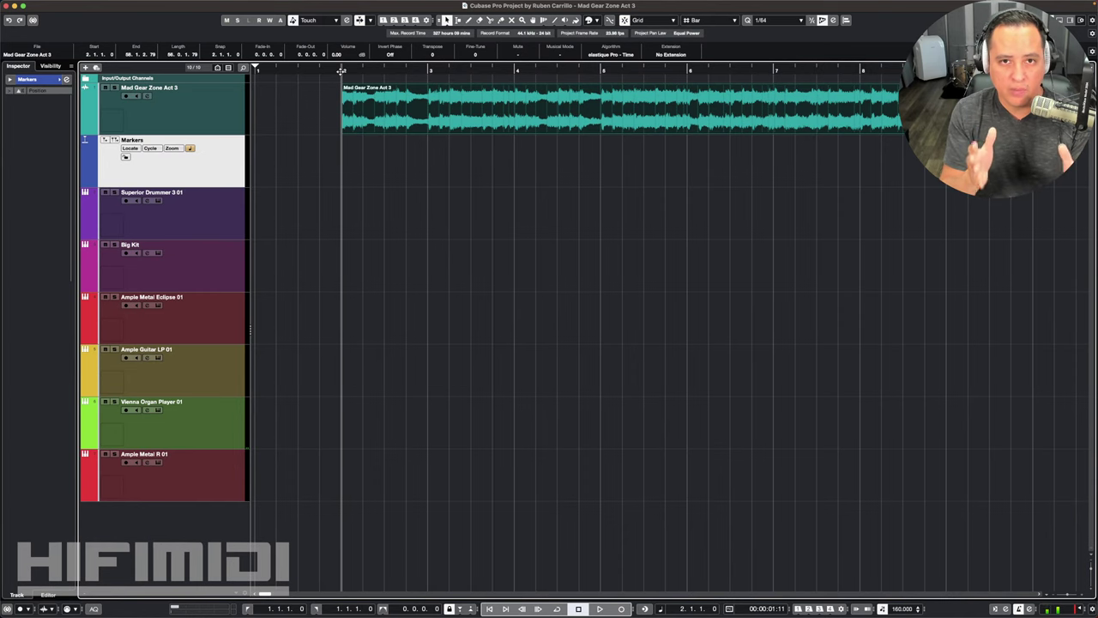
left_click_drag(340, 72, 382, 83)
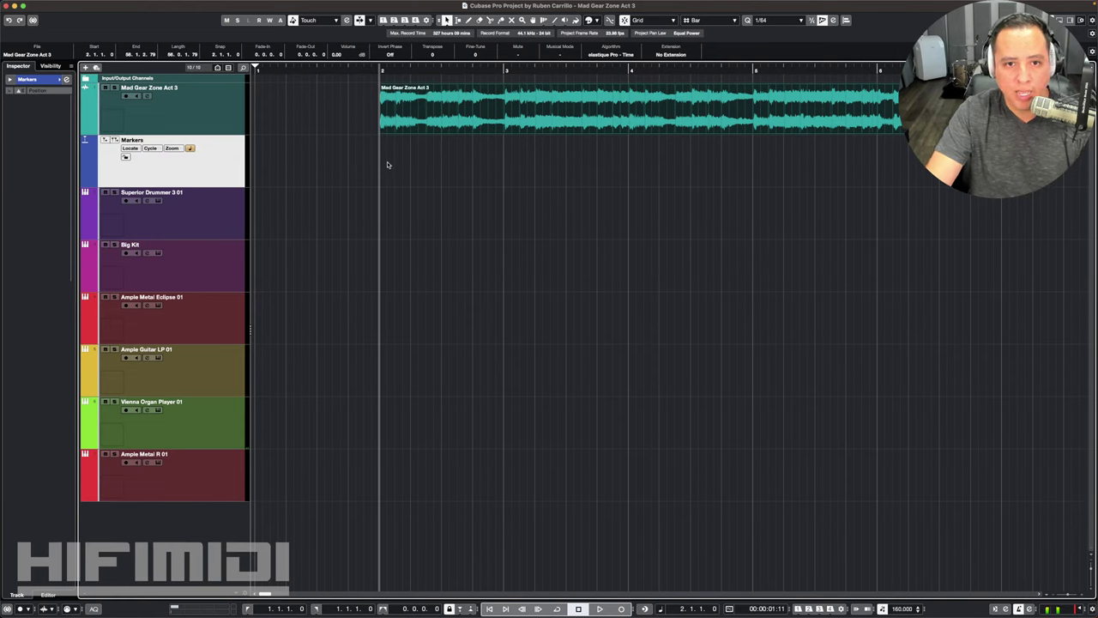
key("Insert")
left_click(77, 54)
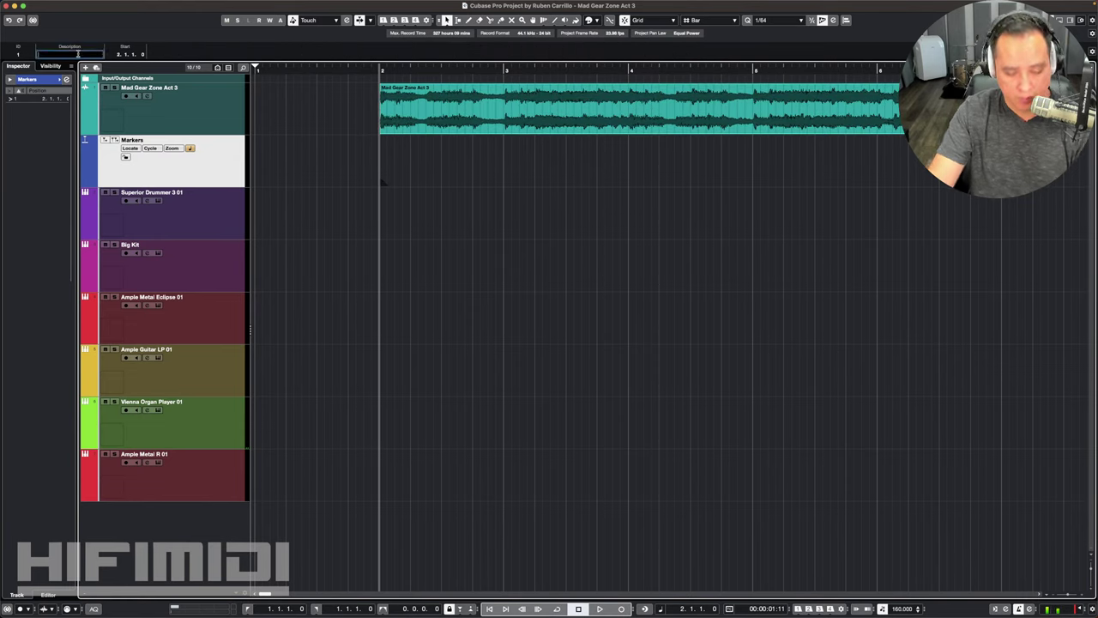
type("THEME 1")
key("Return")
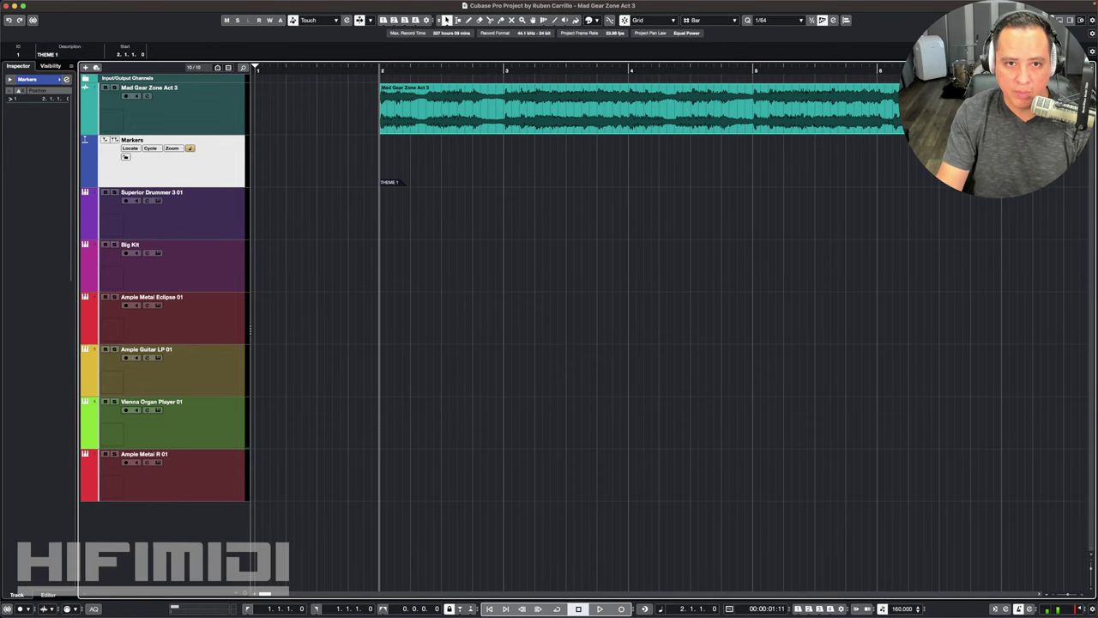
Play the reference audio from the THEME 1 marker into bar 7, stop playback, and clear the selection
key("g")
key("g")
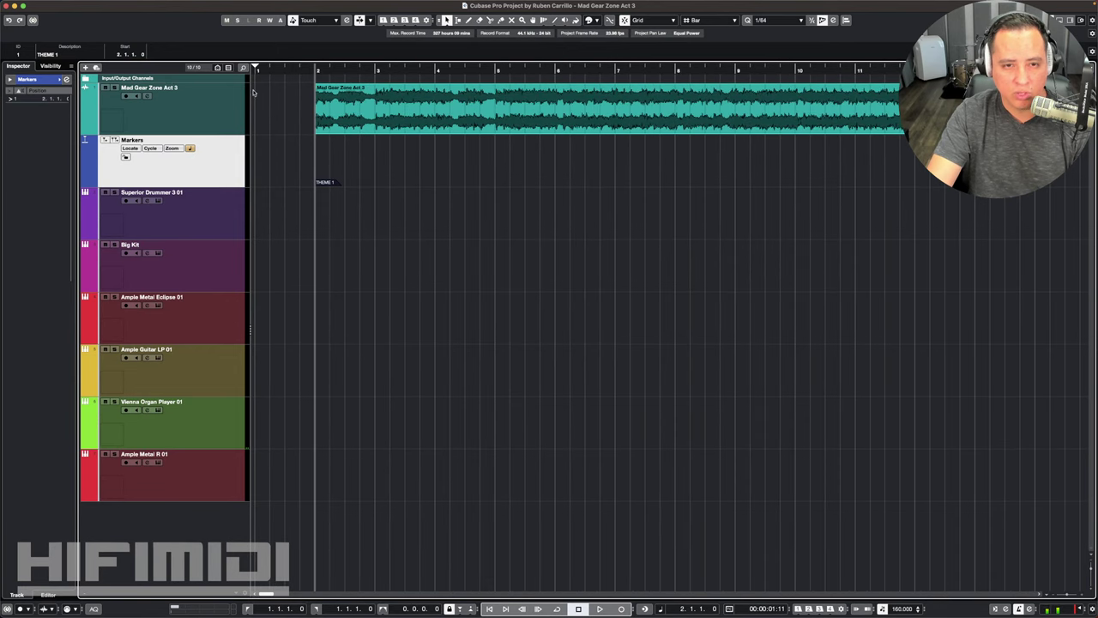
key("space")
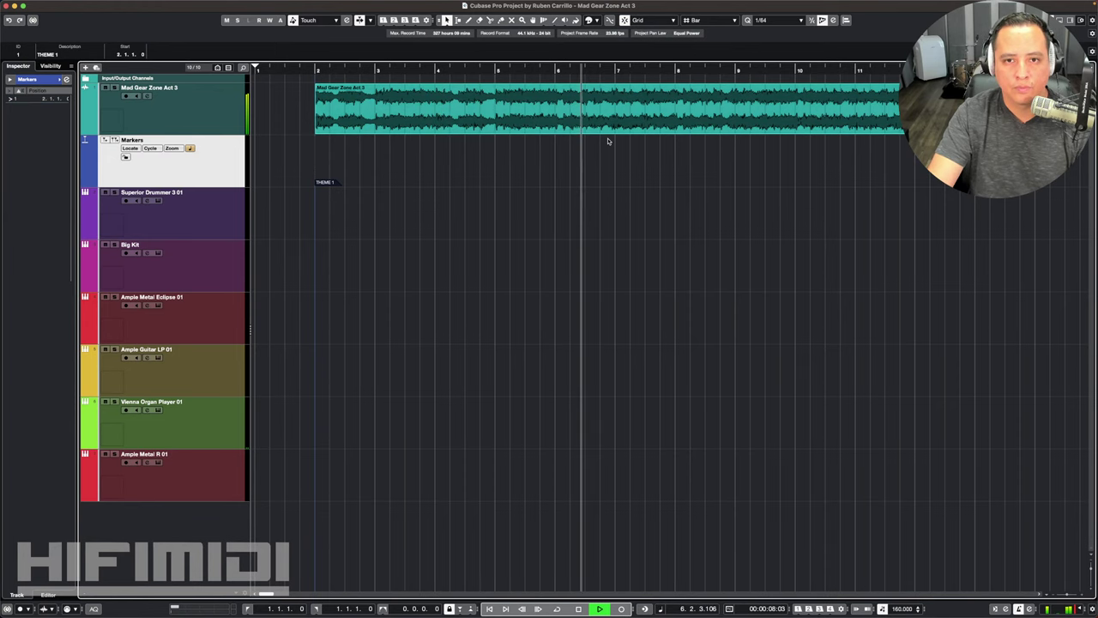
key("space")
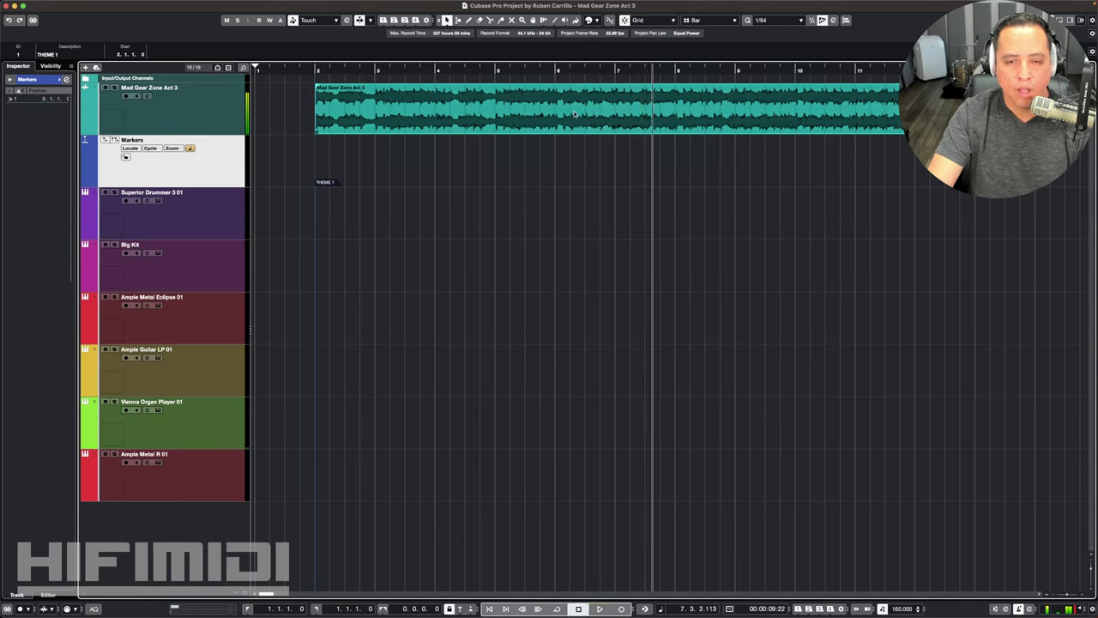
left_click(575, 172)
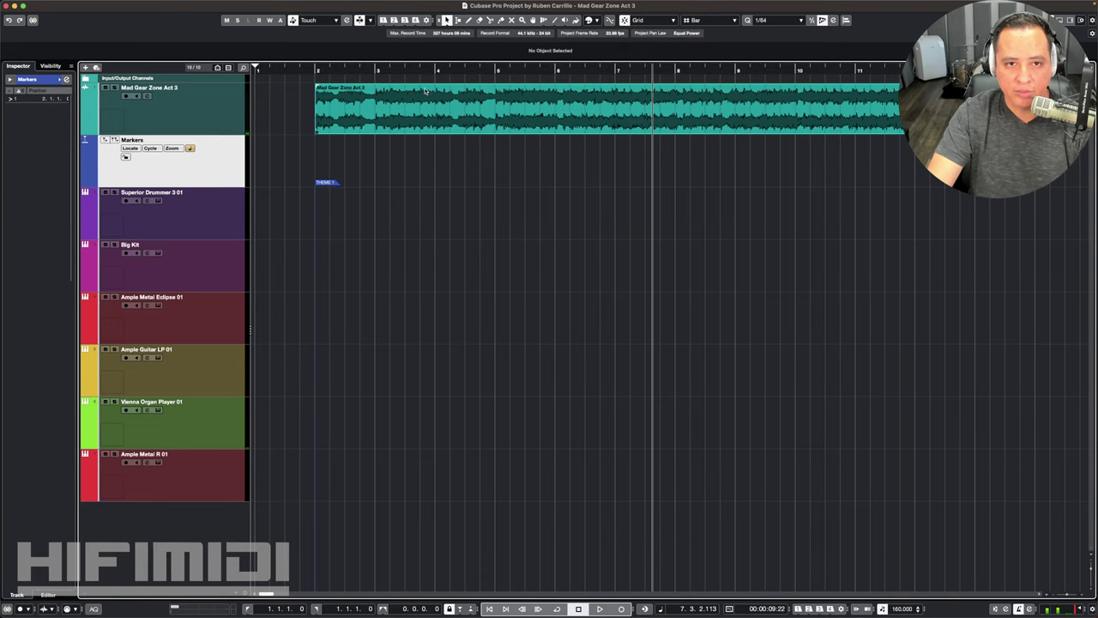
Play the reference audio from bar 4 into bar 14 and stop playback
left_click(470, 73)
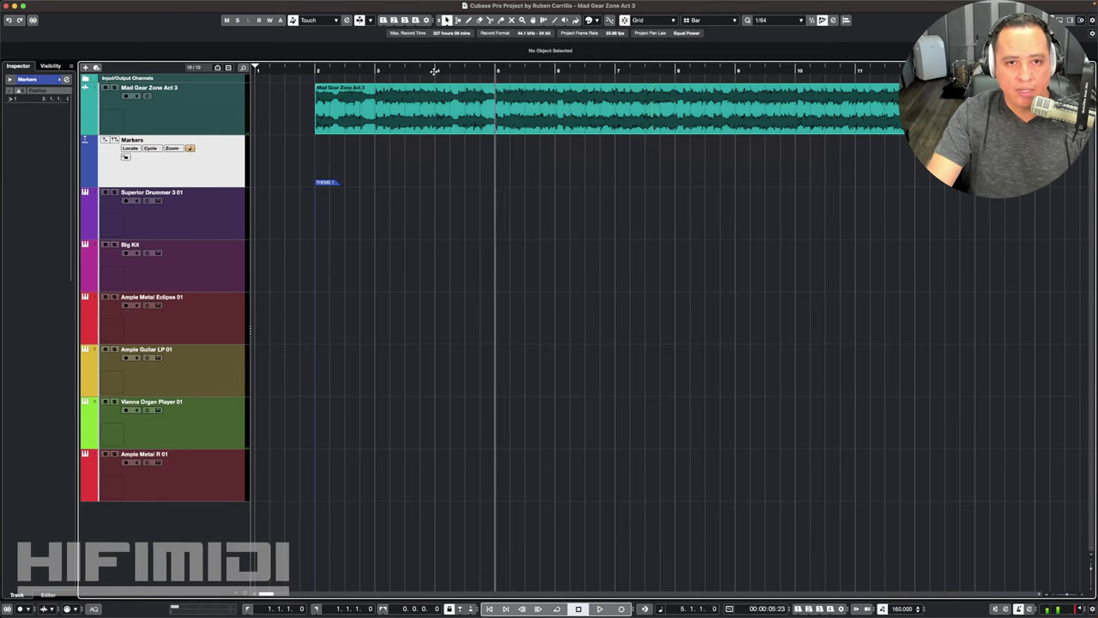
left_click(435, 72)
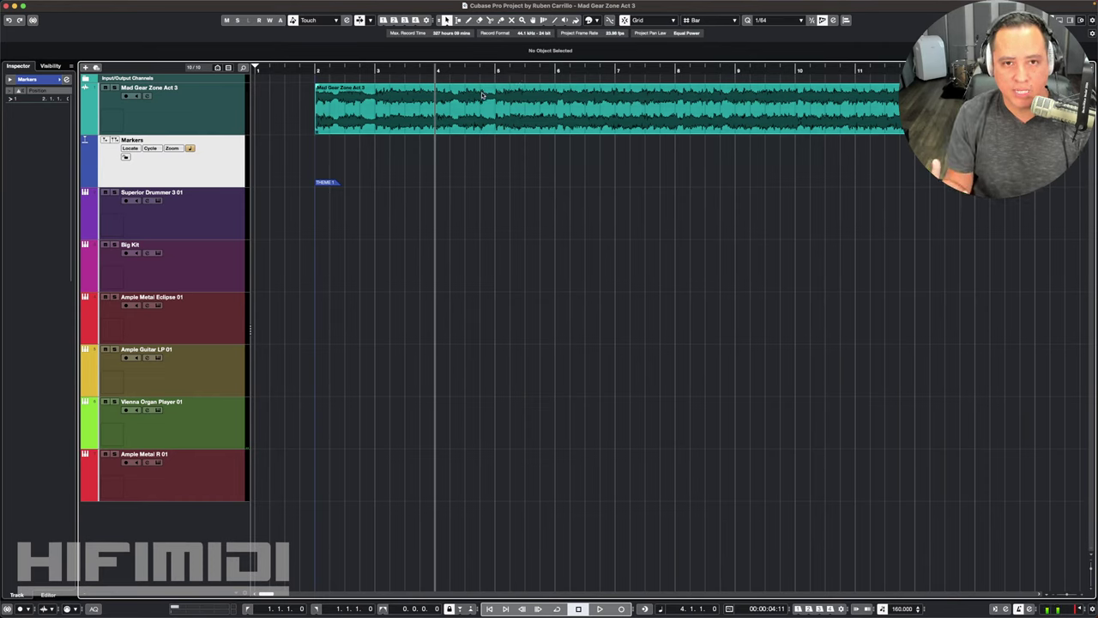
key("space")
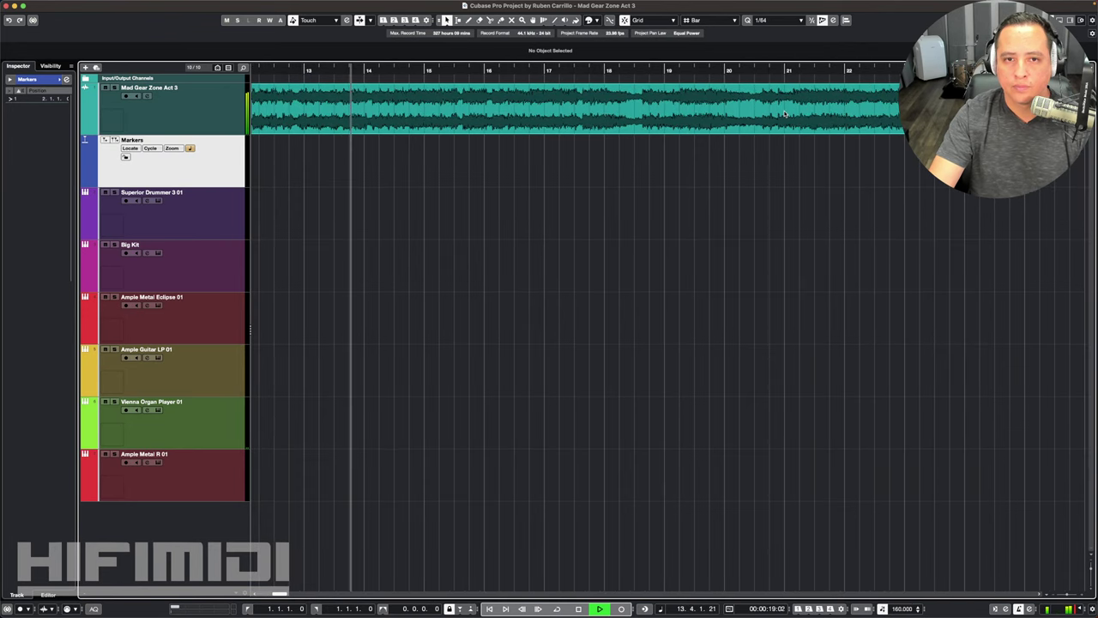
key("space")
Add a marker at bar 6 on the Markers track and name it THEME 2
scroll(411, 162, "left", 3)
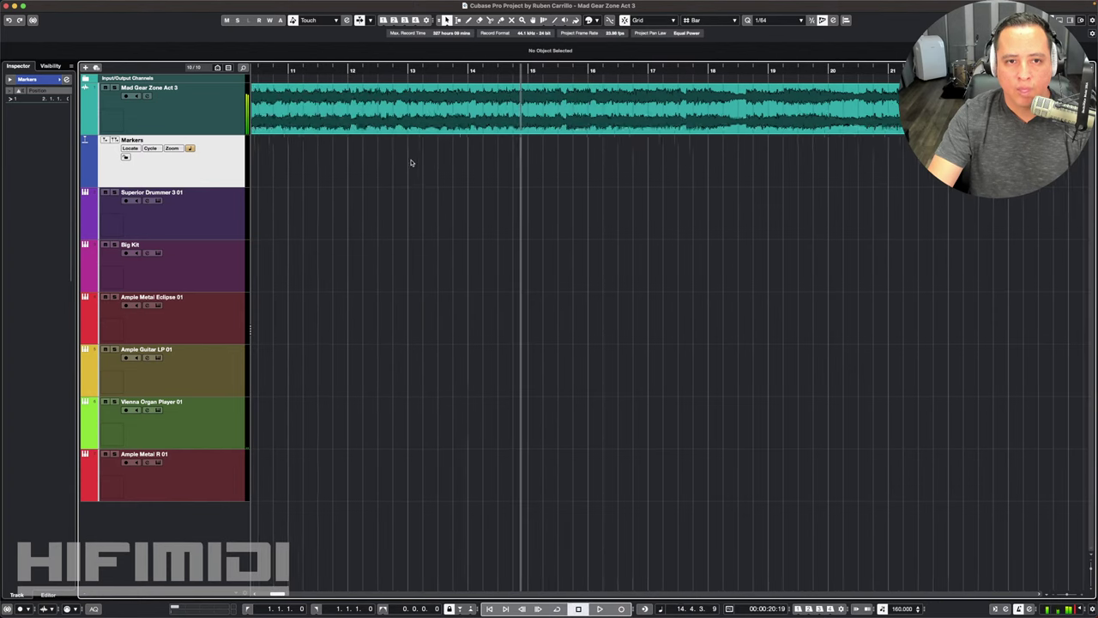
scroll(412, 162, "left", 10)
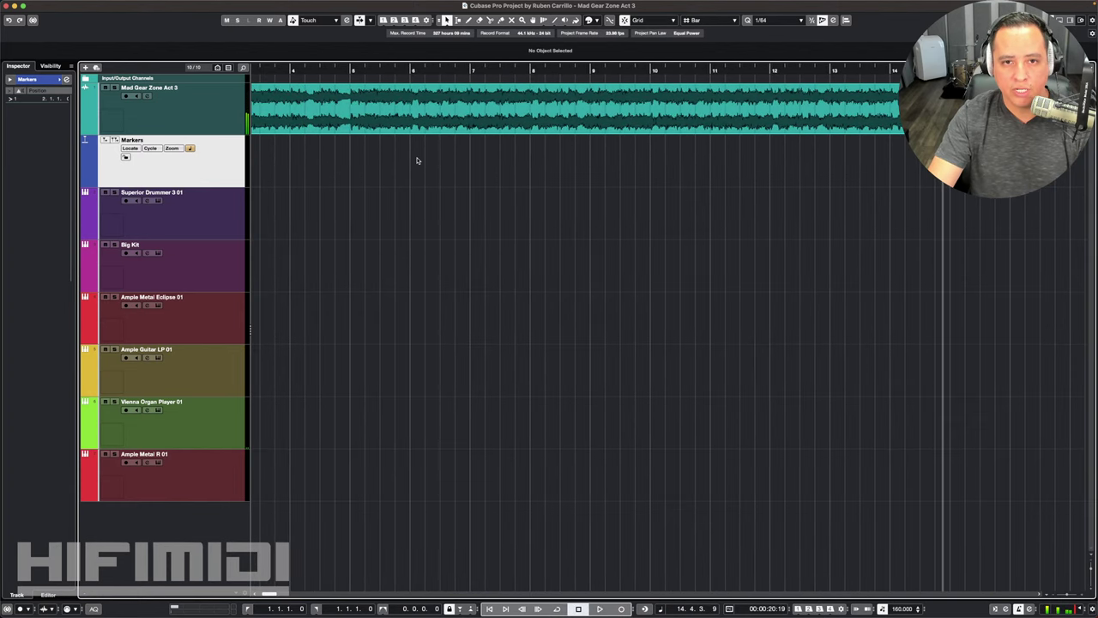
scroll(417, 163, "left", 2)
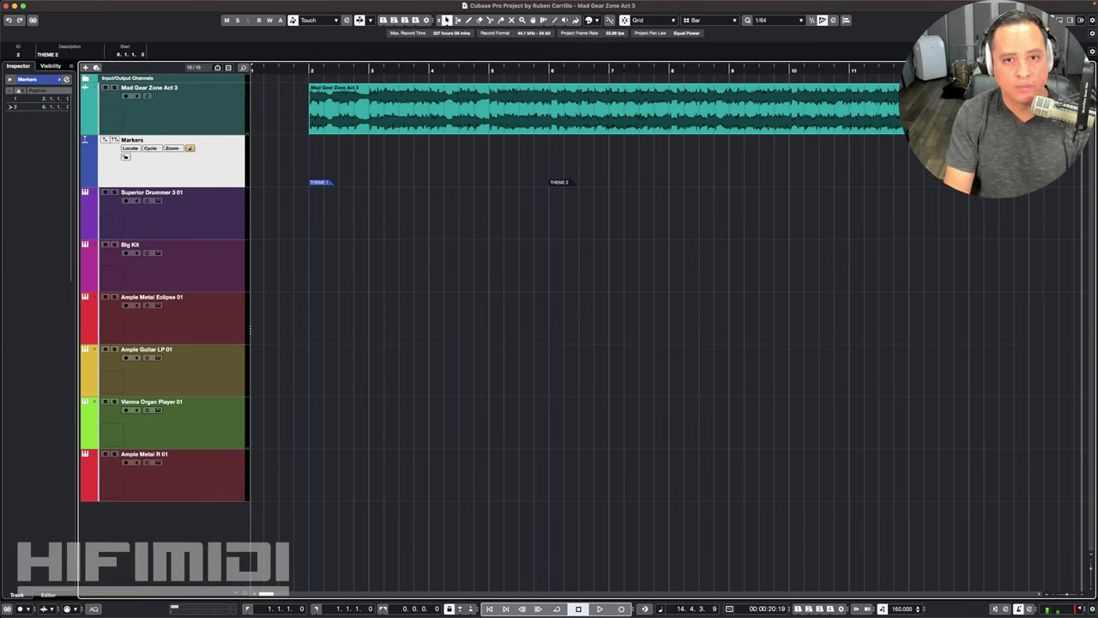
scroll(387, 134, "left", 1)
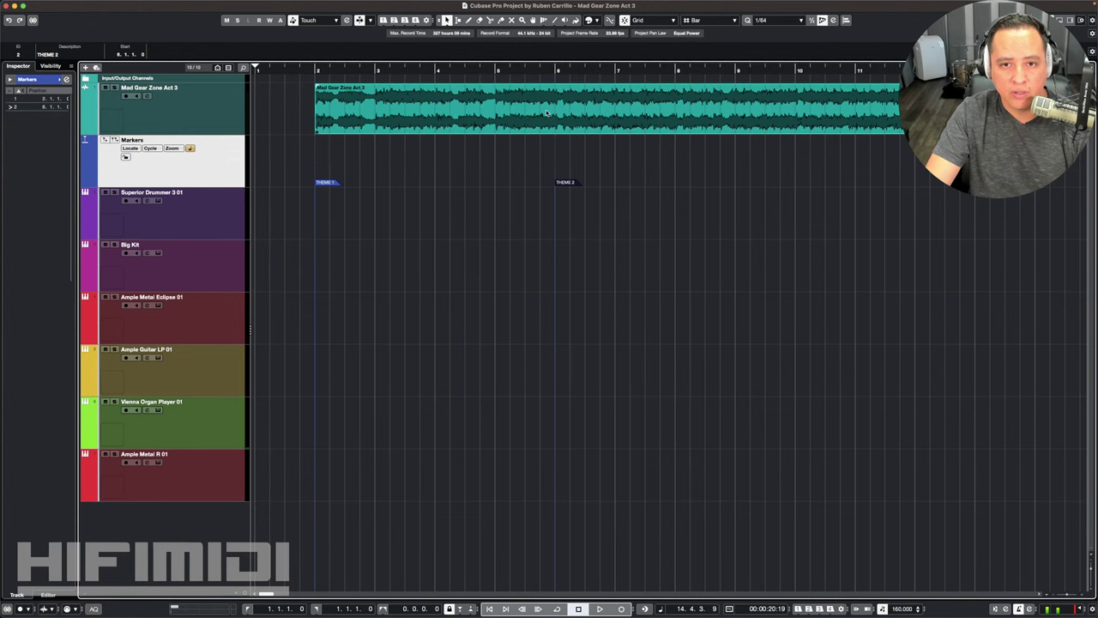
Play the reference audio from bar 14 into bar 18 and stop playback
scroll(545, 113, "right", 6)
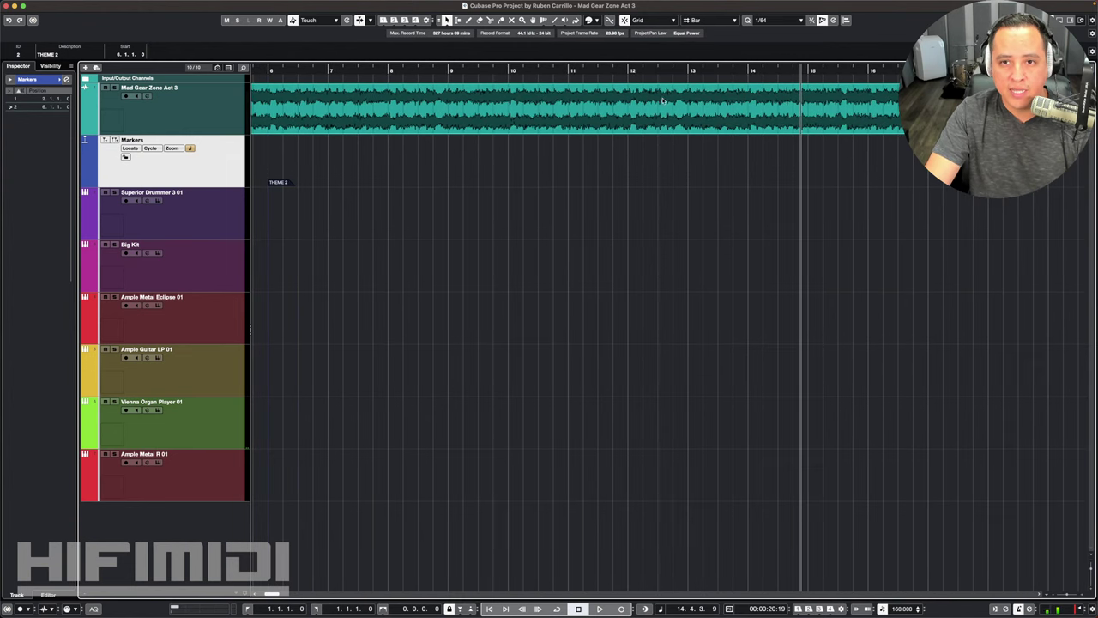
left_click(750, 71)
scroll(561, 274, "right", 6)
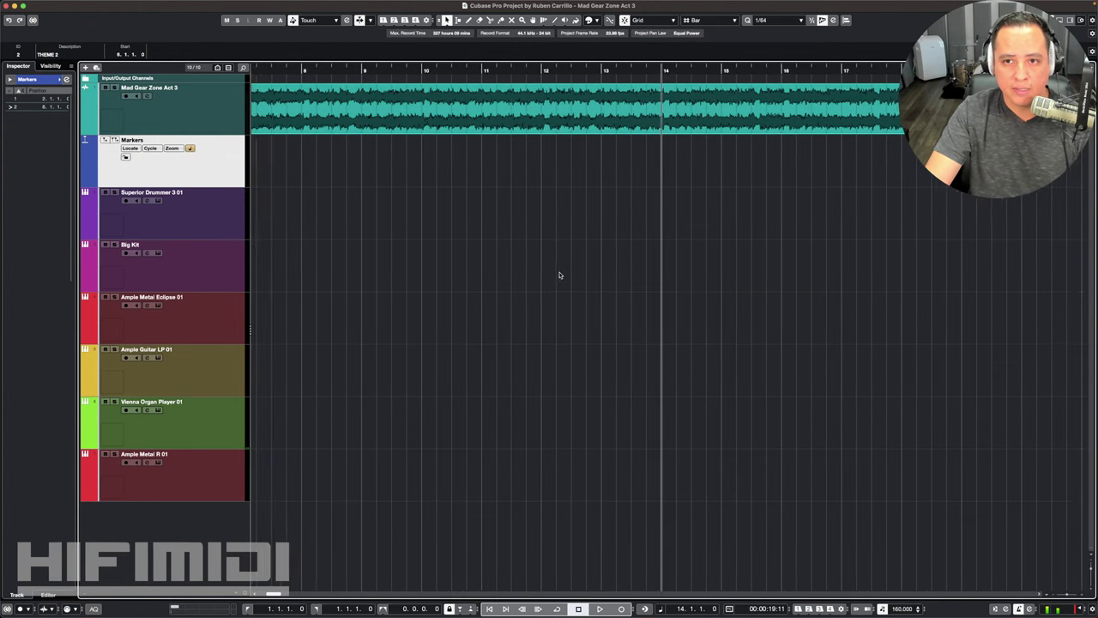
key("space")
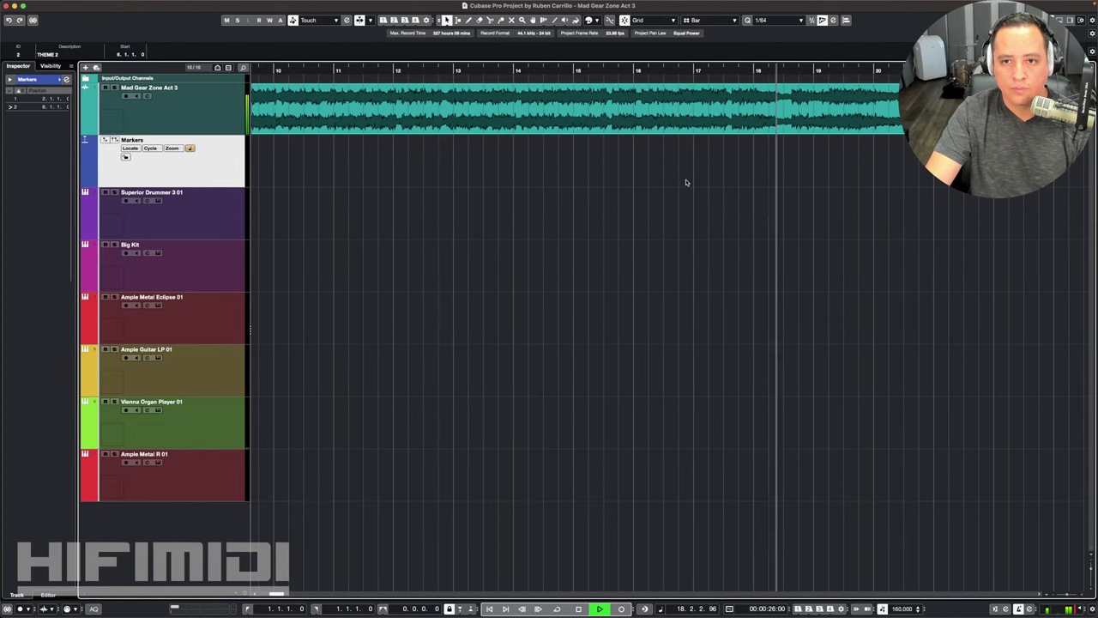
key("space")
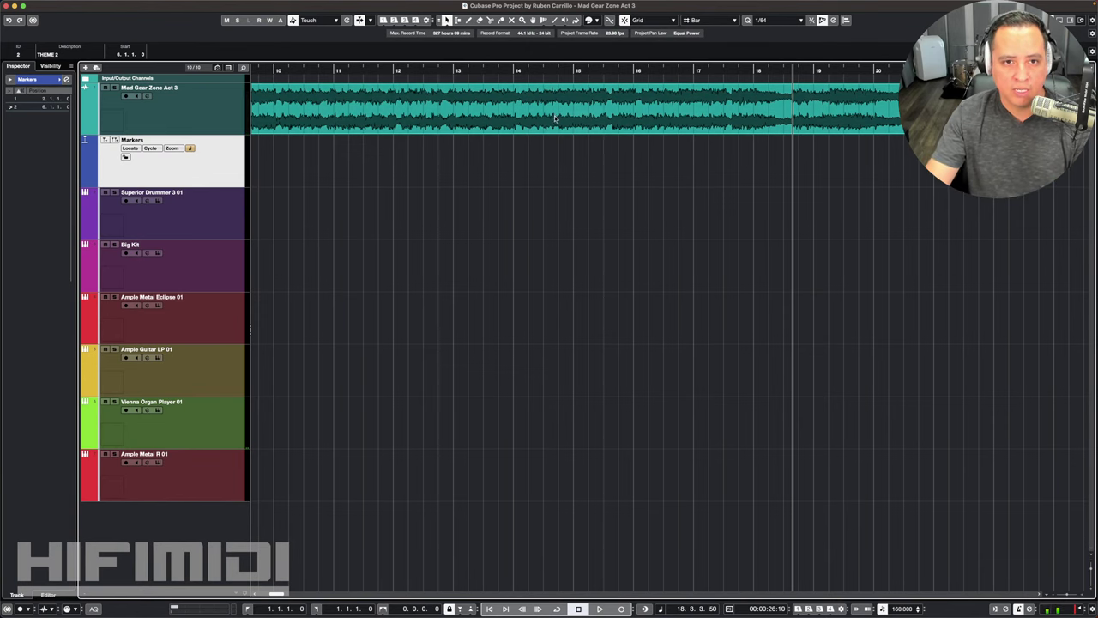
Replay the reference audio from the THEME 2 marker and add a marker named TRANSITION at bar 14
scroll(536, 134, "left", 5)
key("g")
key("g")
key("g")
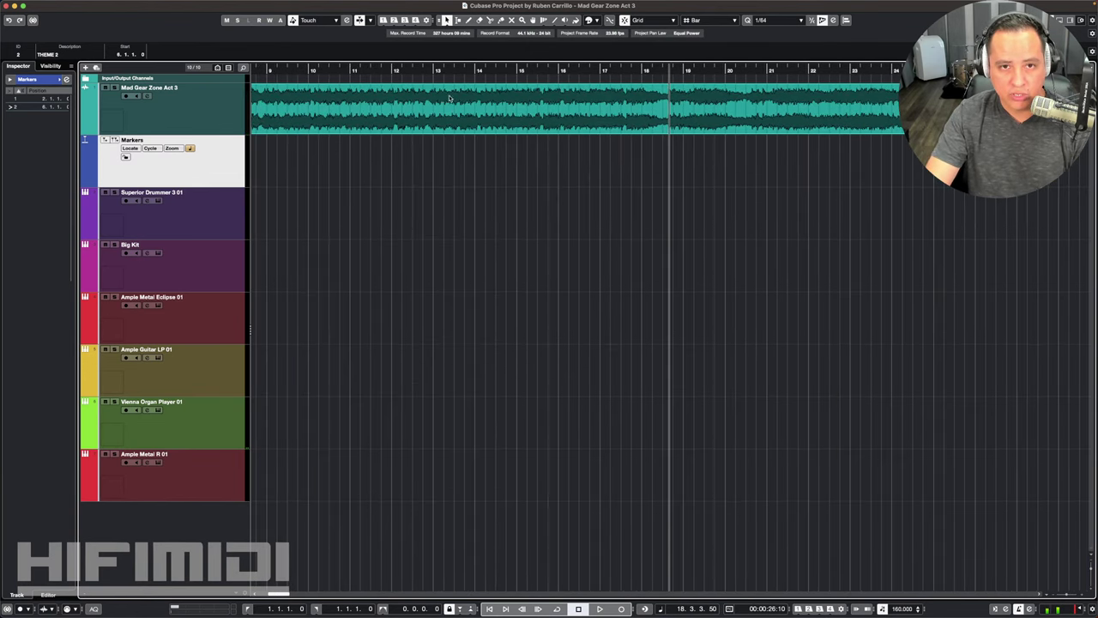
scroll(439, 102, "left", 3)
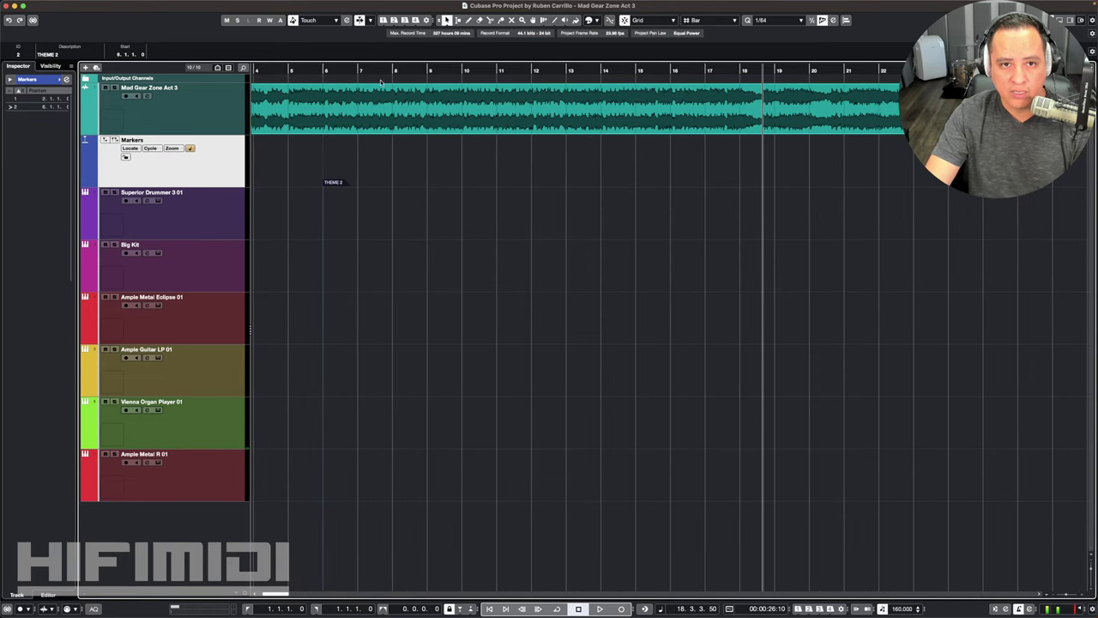
left_click(323, 71)
key("space")
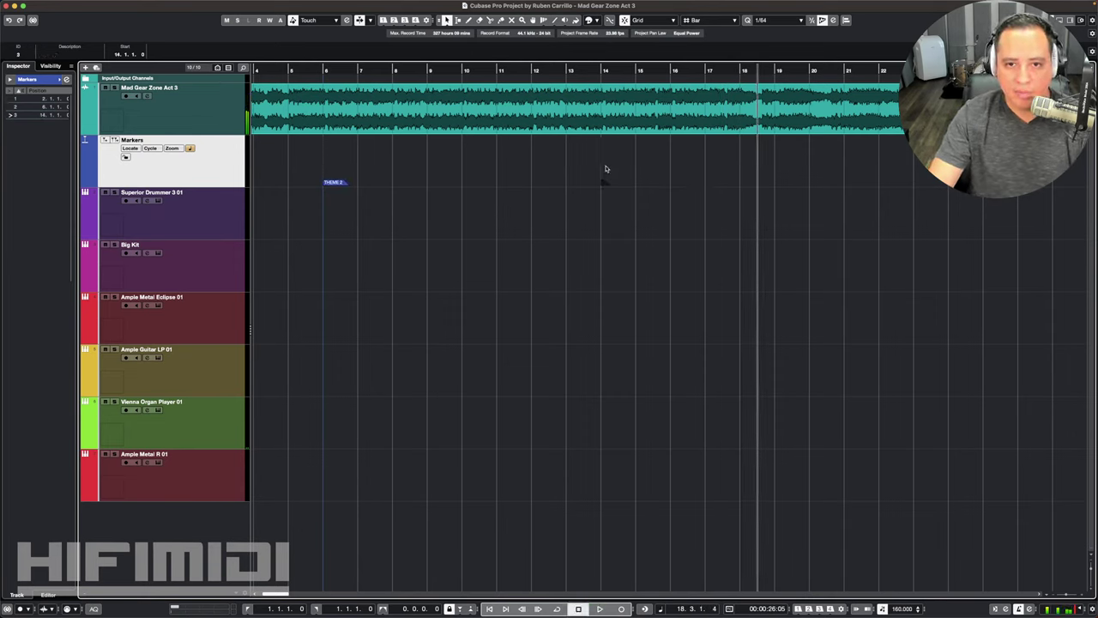
type("TRANSITION")
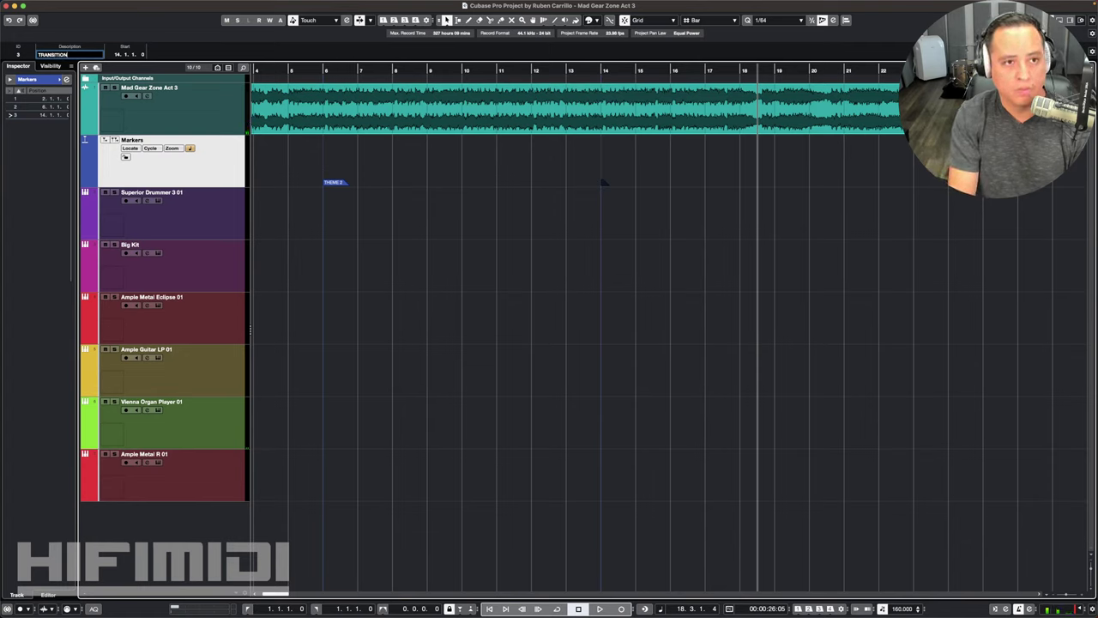
key("Return")
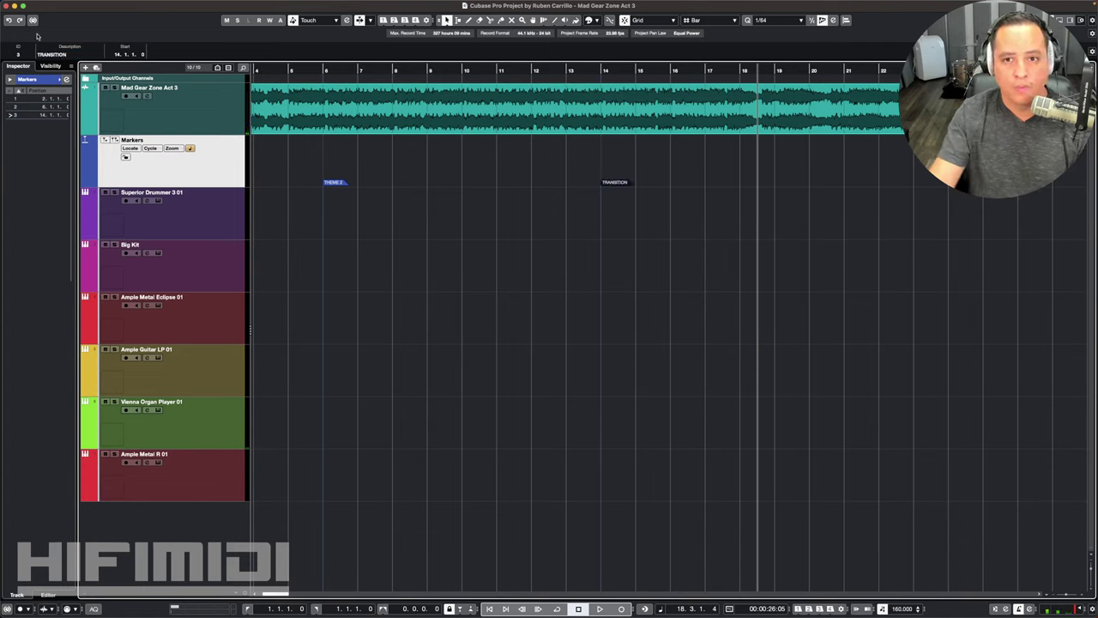
Listen to the reference audio from bar 17 and add a marker named THEME 3 at bar 18
left_click(690, 72)
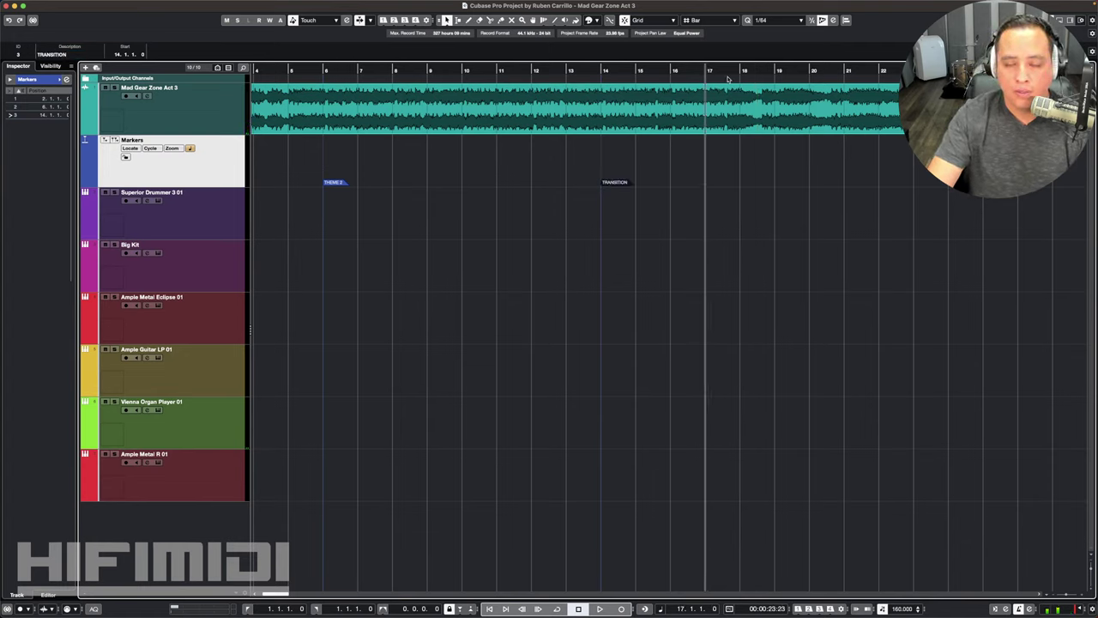
scroll(631, 205, "right", 3)
scroll(631, 204, "right", 1)
key("space")
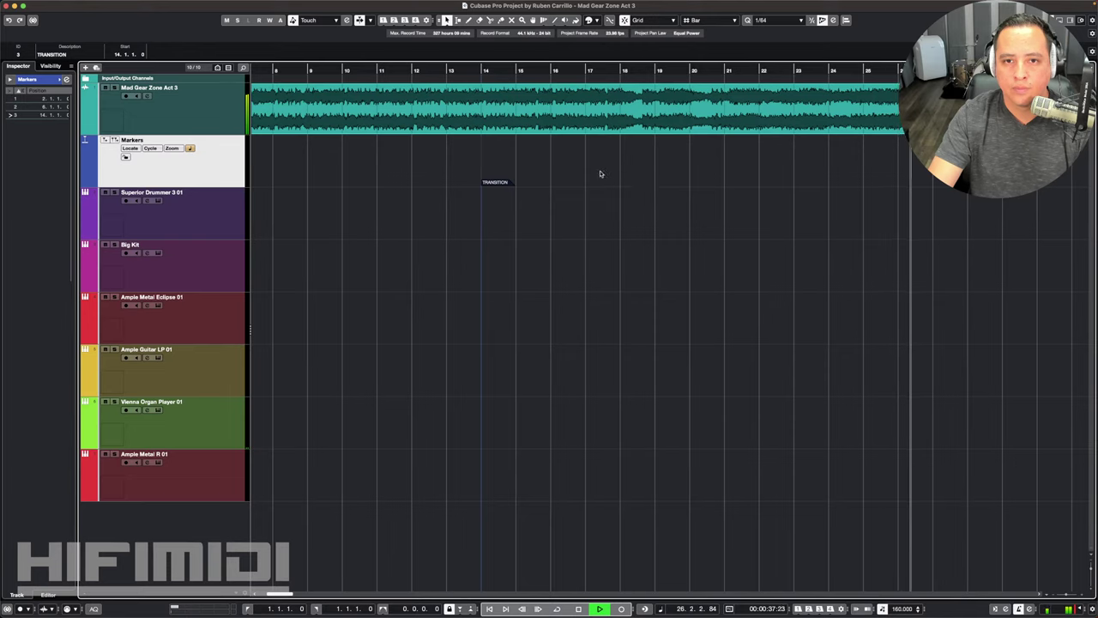
key("space")
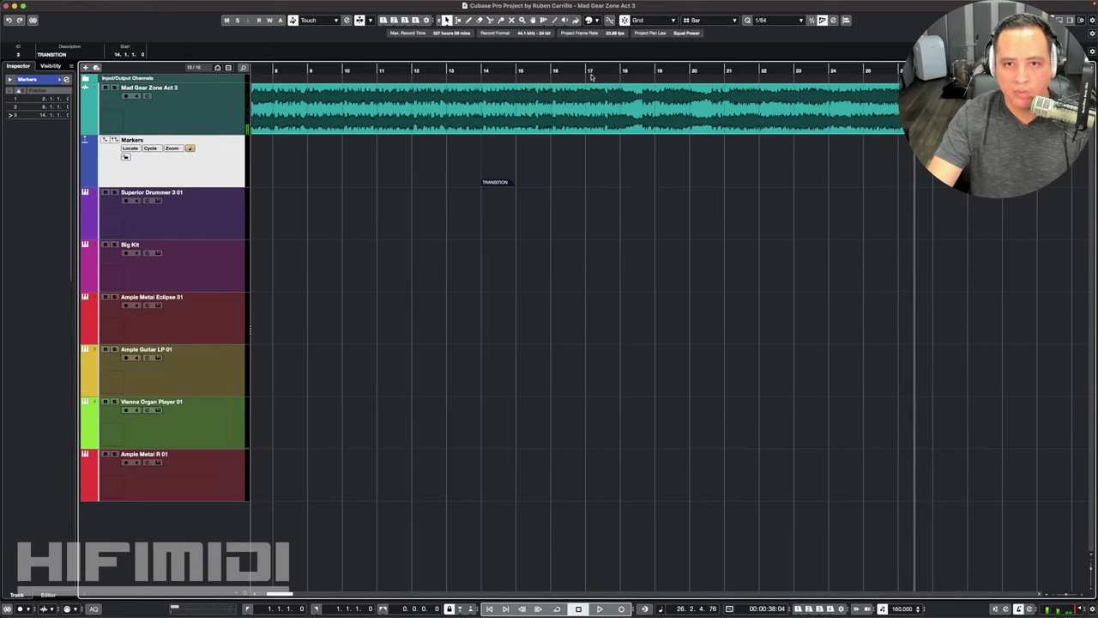
left_click(590, 76)
key("space")
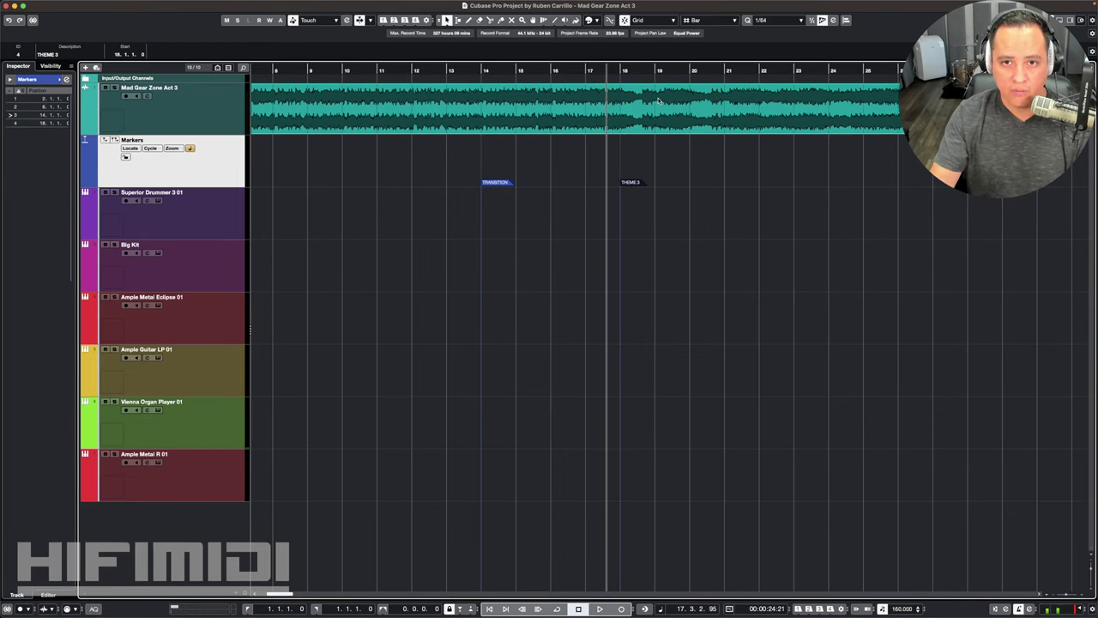
Play the reference audio into bar 27, stop playback, and add an unnamed marker at bar 26
key("space")
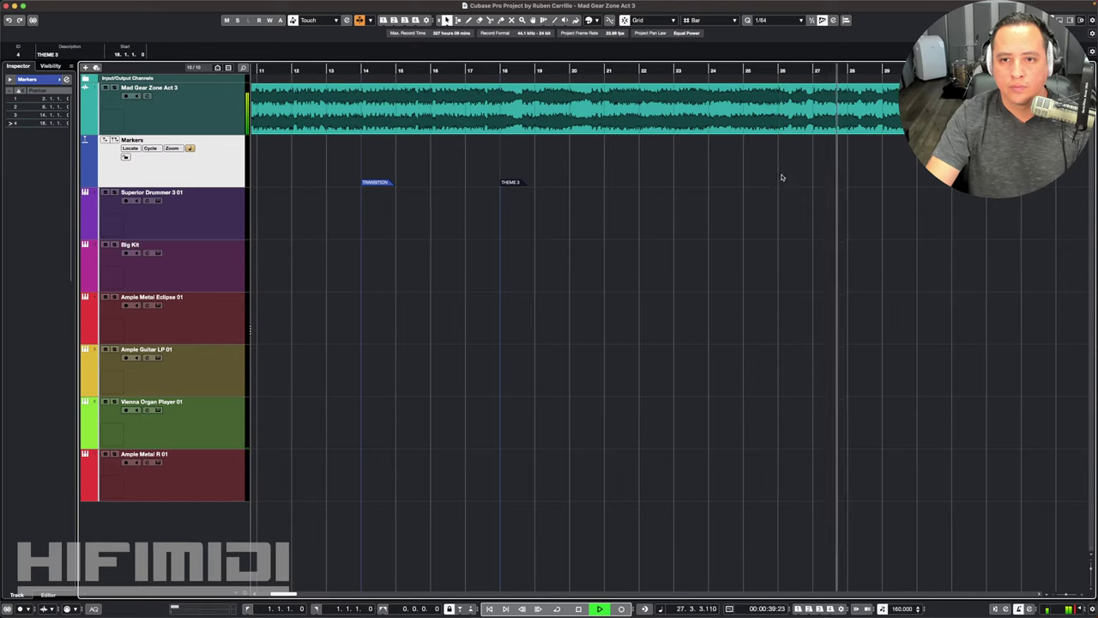
key("space")
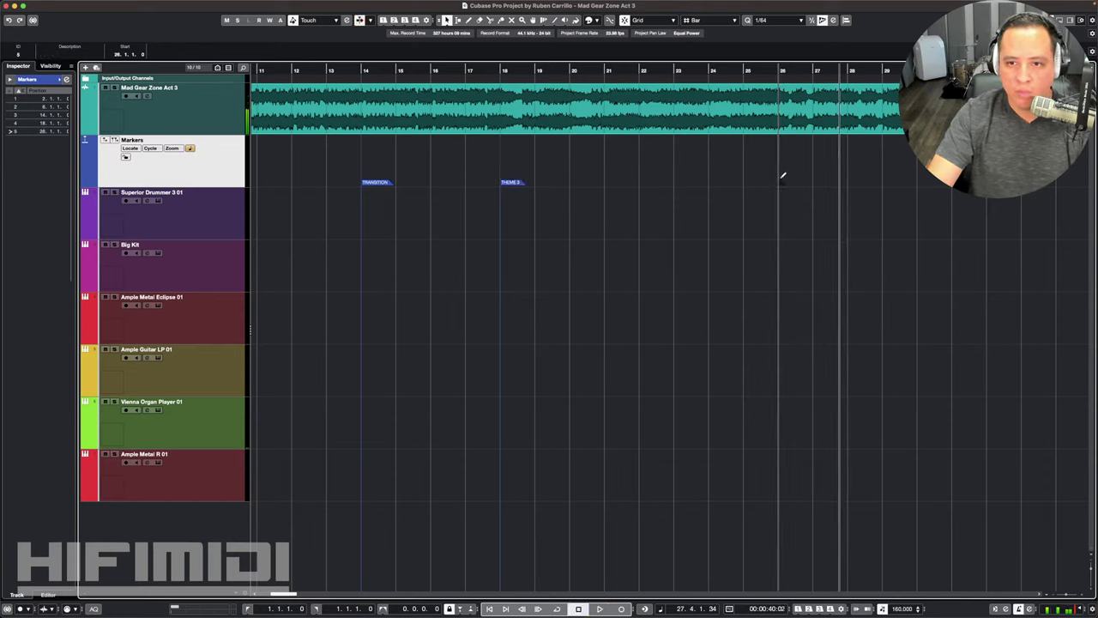
Play the reference audio from bar 26 into bar 40 and stop playback
left_click(780, 71)
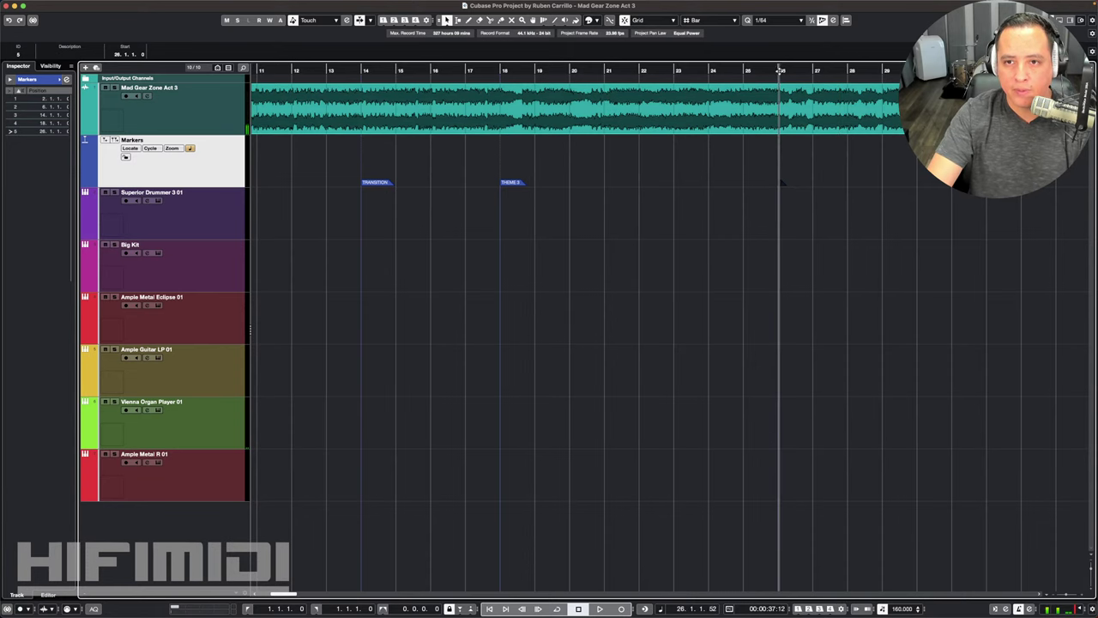
scroll(767, 143, "right", 3)
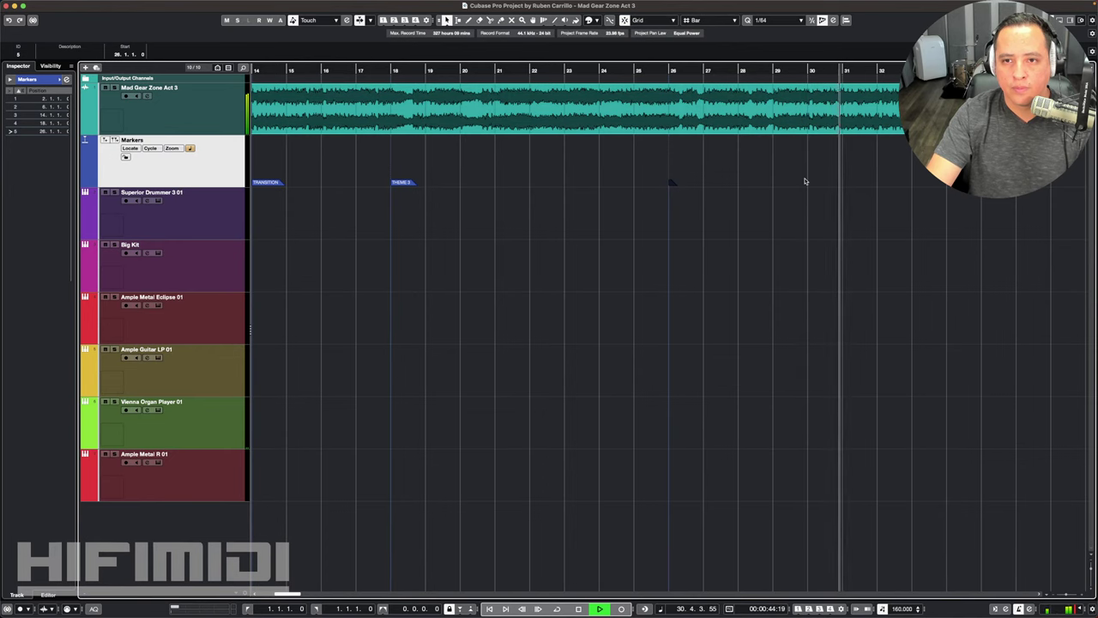
key("f")
scroll(686, 198, "right", 4)
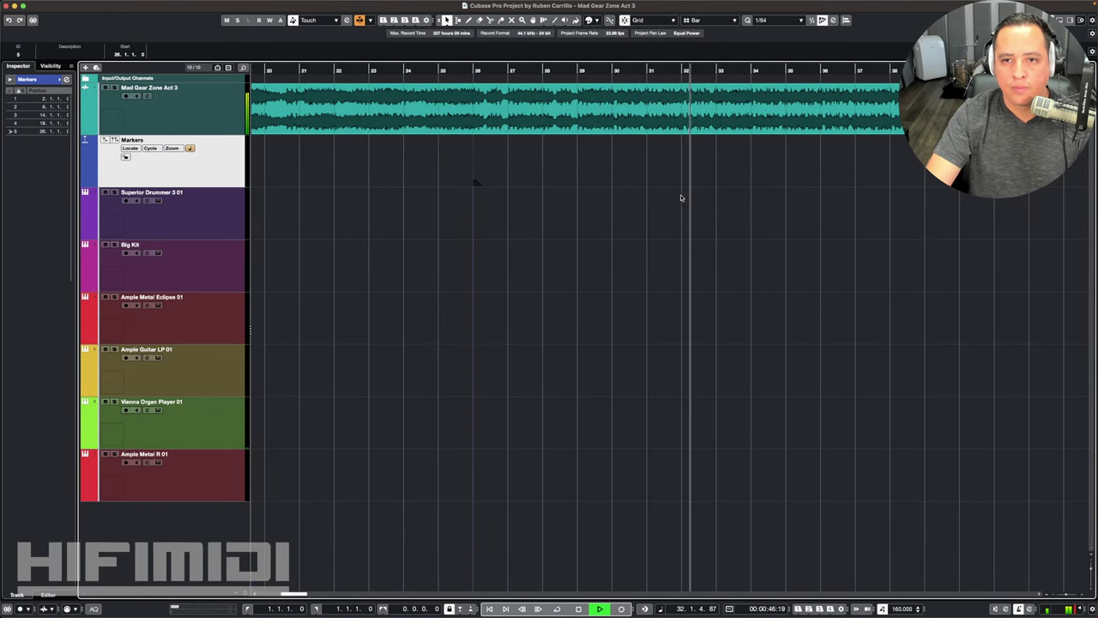
key("g")
key("g")
key("g")
key("g")
key("g")
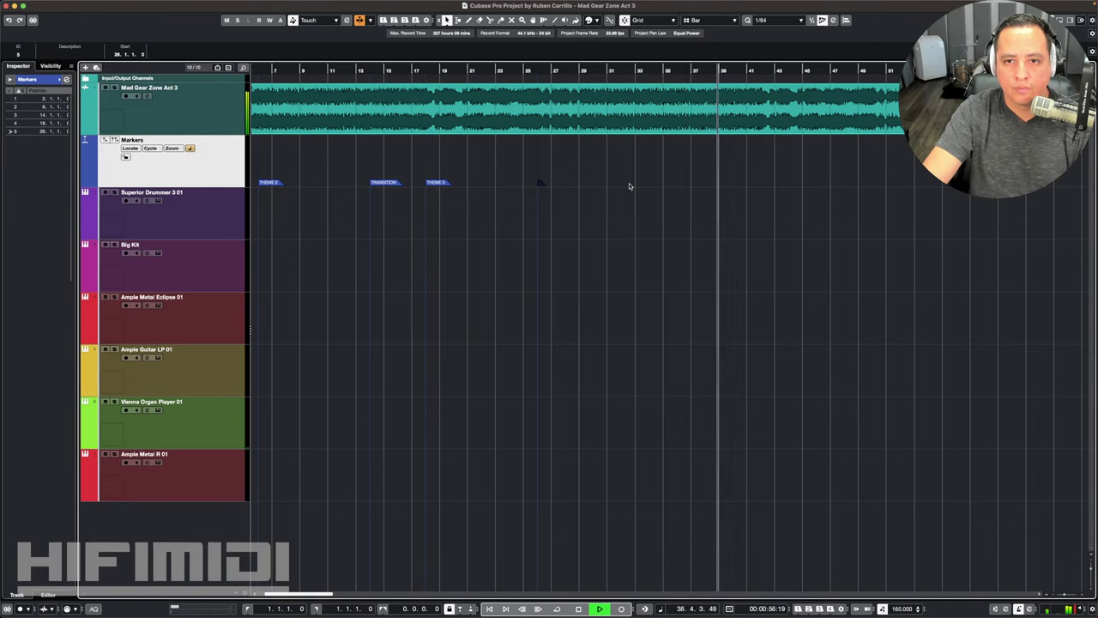
key("space")
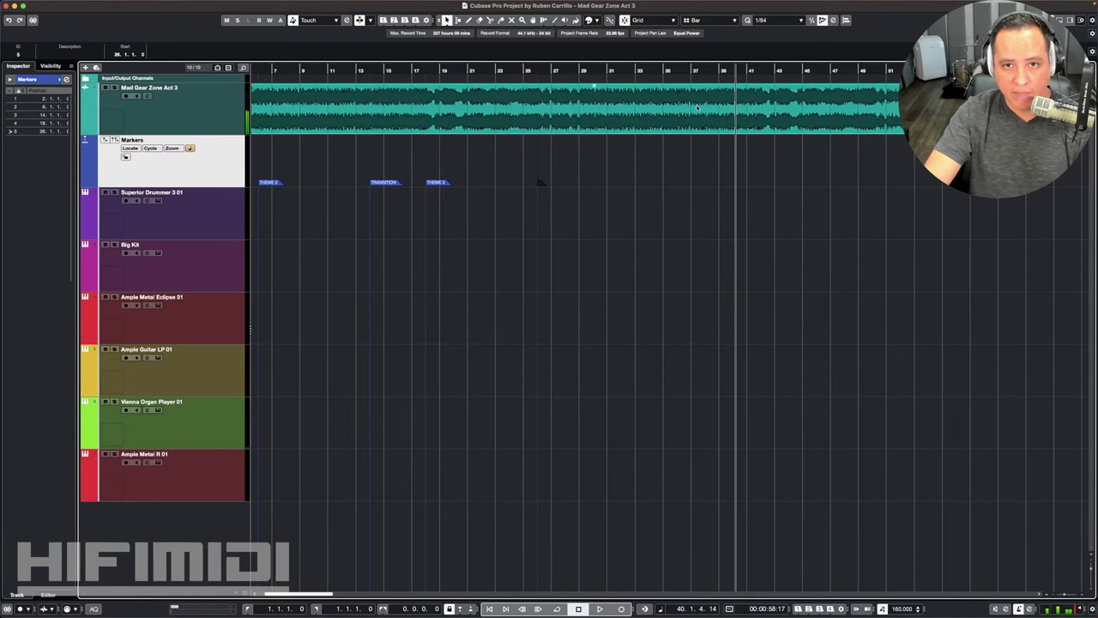
Review the marked sections along the timeline and the reference audio beyond bar 26
scroll(290, 82, "left", 3)
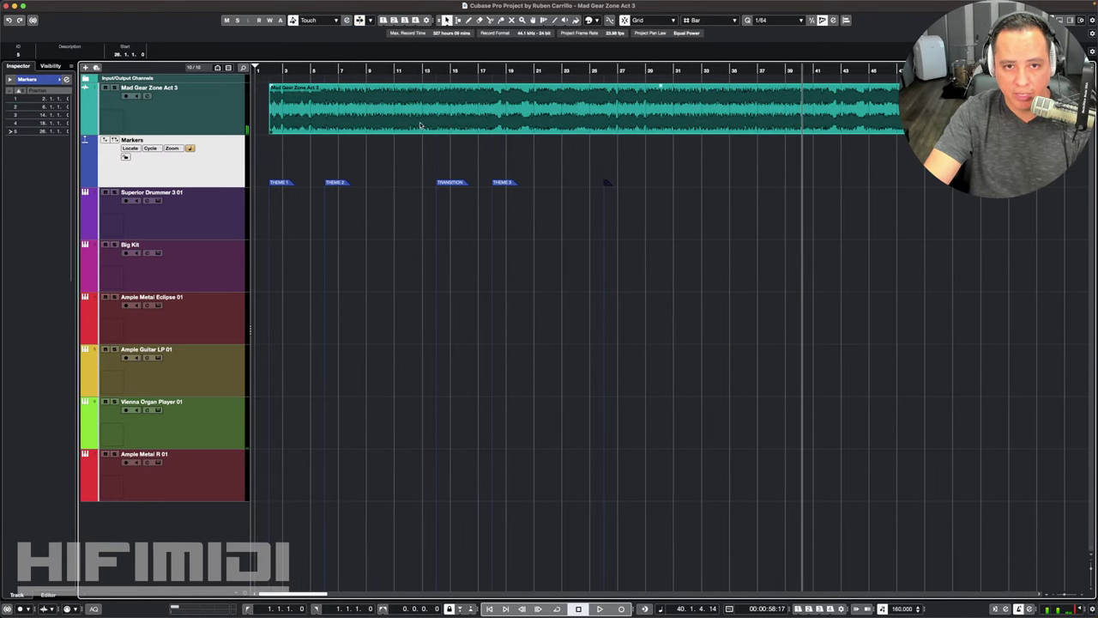
key("h")
key("h")
key("h")
scroll(518, 162, "left", 5)
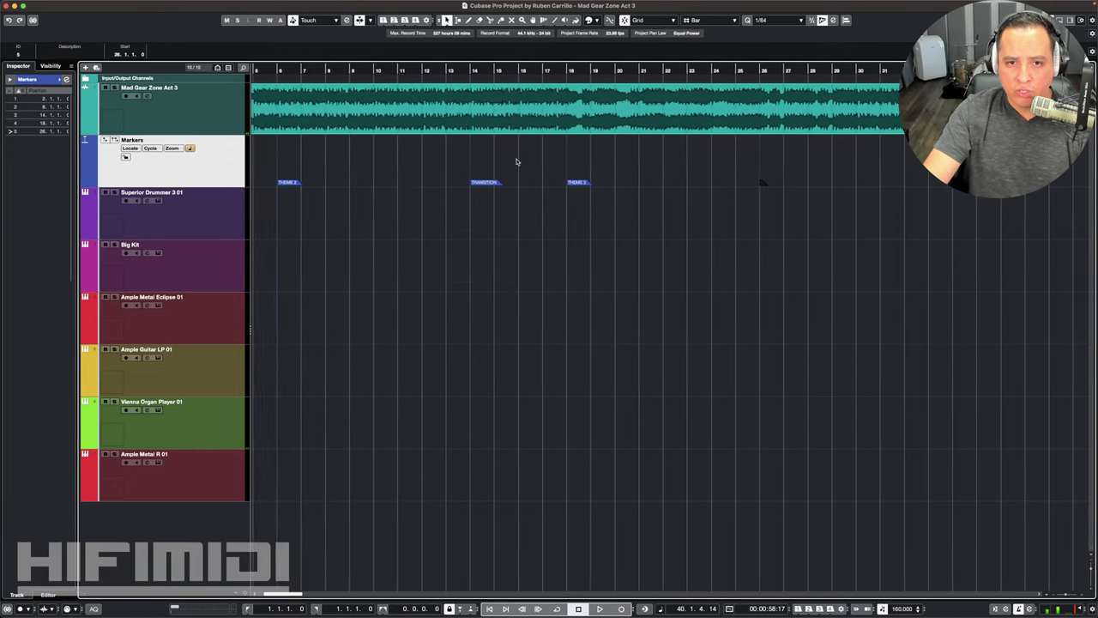
scroll(516, 161, "left", 1)
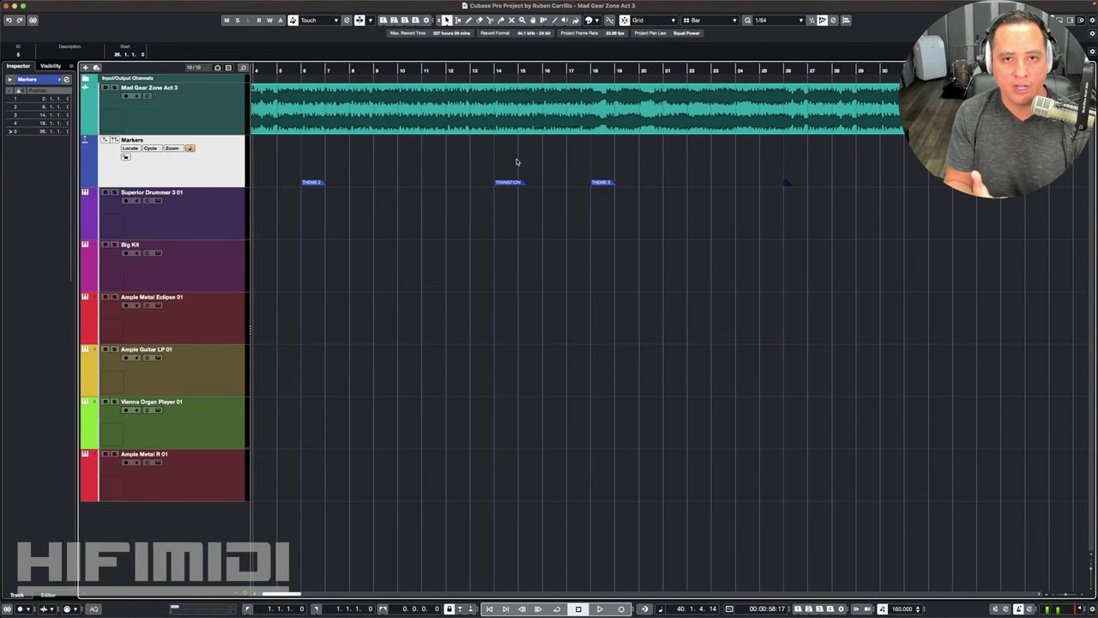
scroll(435, 179, "right", 10)
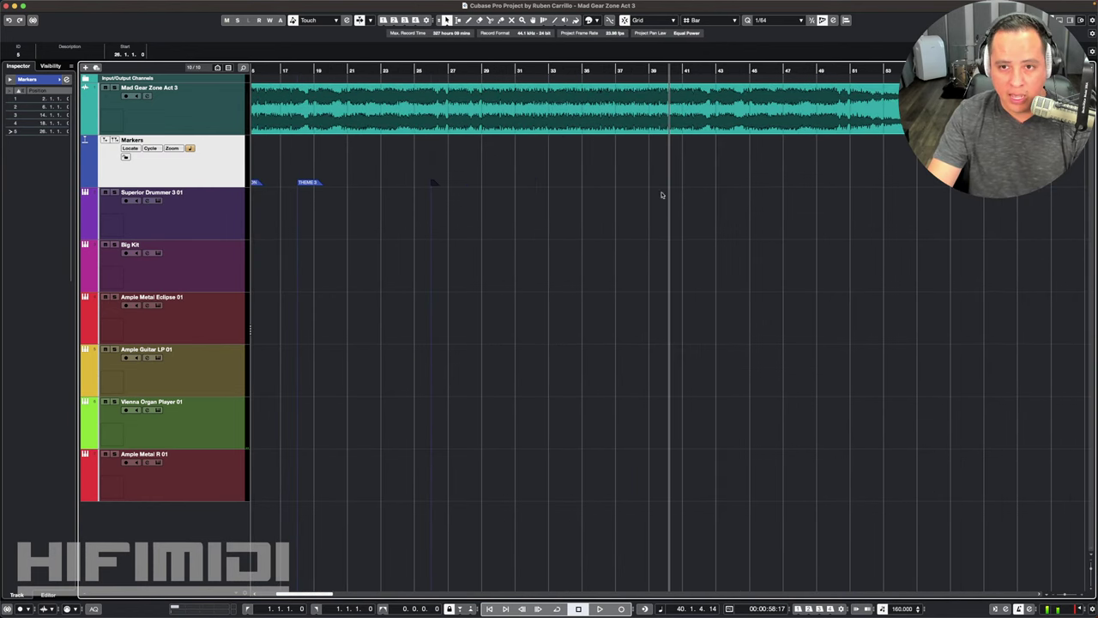
key("h")
key("h")
scroll(490, 190, "left", 5)
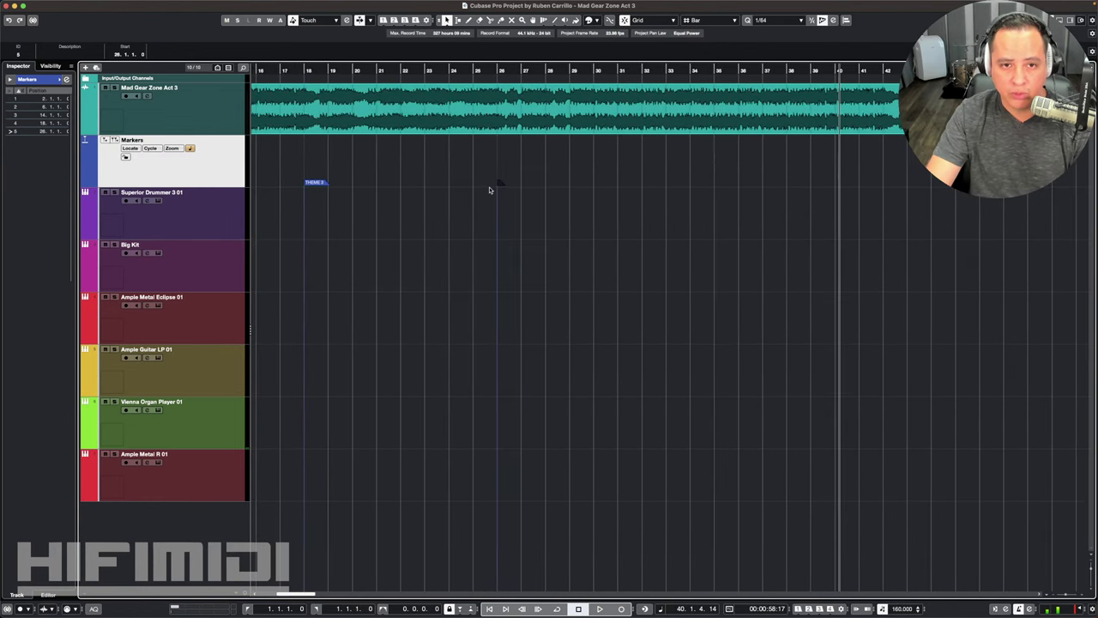
key("h")
scroll(489, 191, "left", 5)
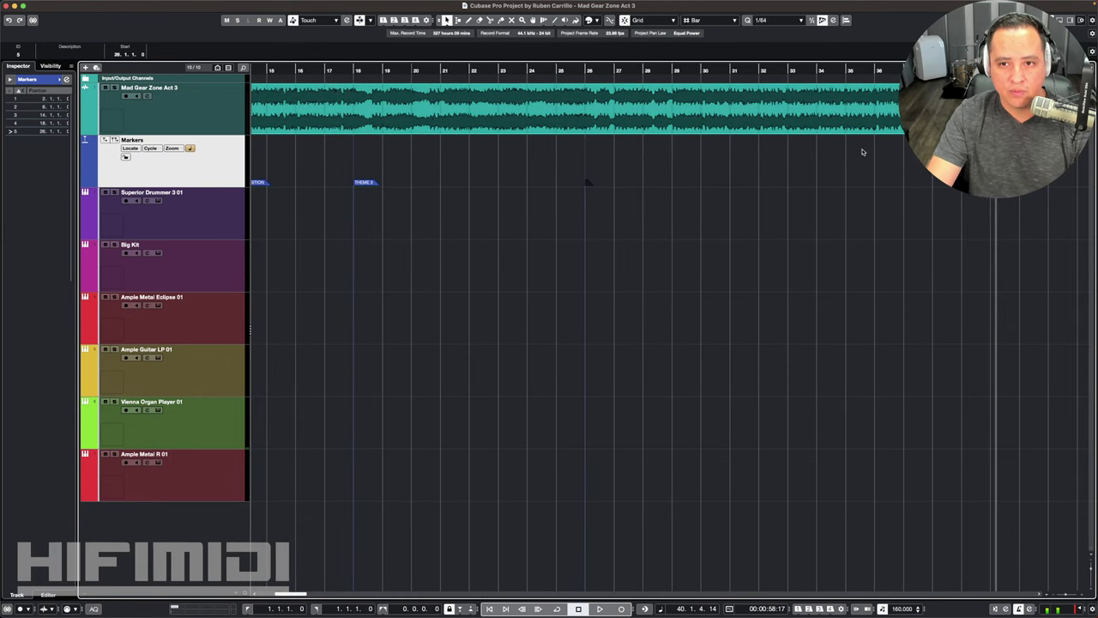
Split the reference audio at bar 26, then delete the part after the split and the unnamed marker there
key("3")
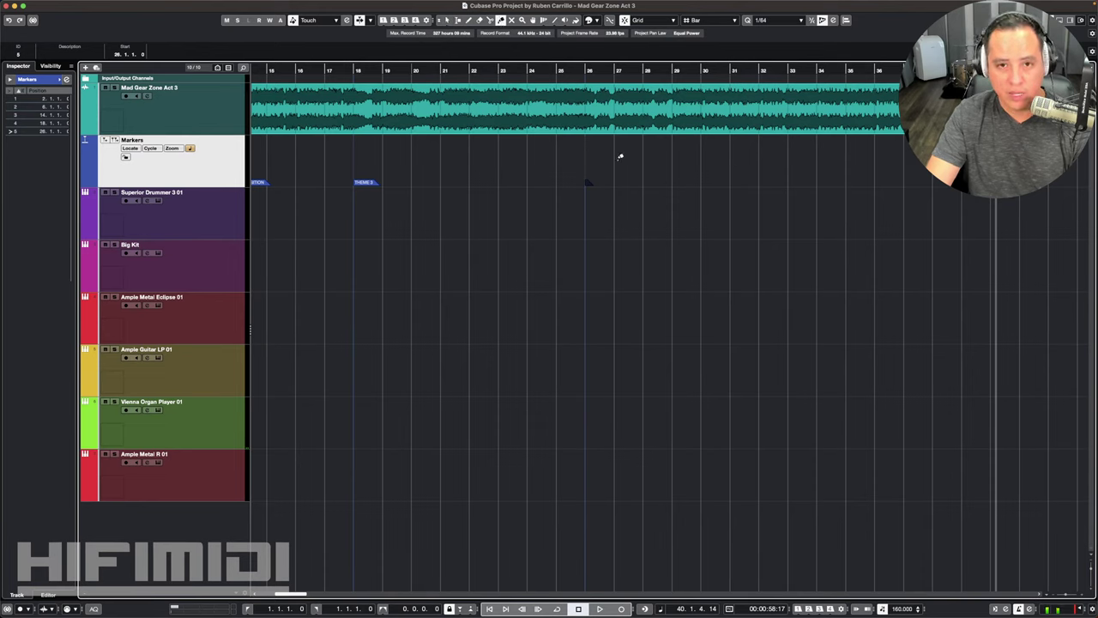
left_click(596, 127)
key("1")
left_click(603, 124)
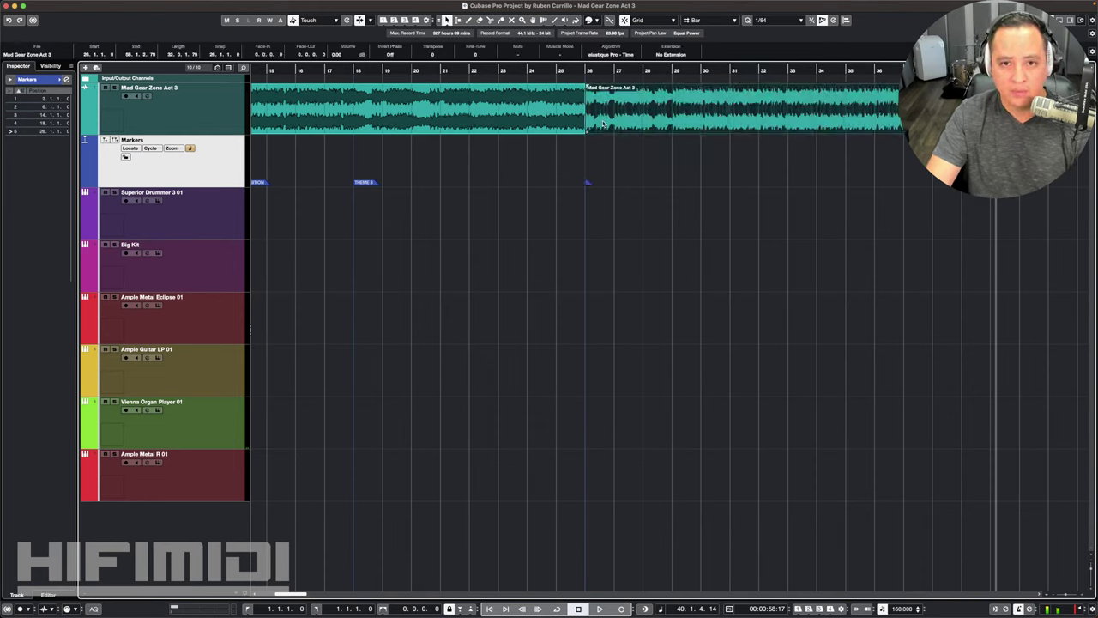
key("Delete")
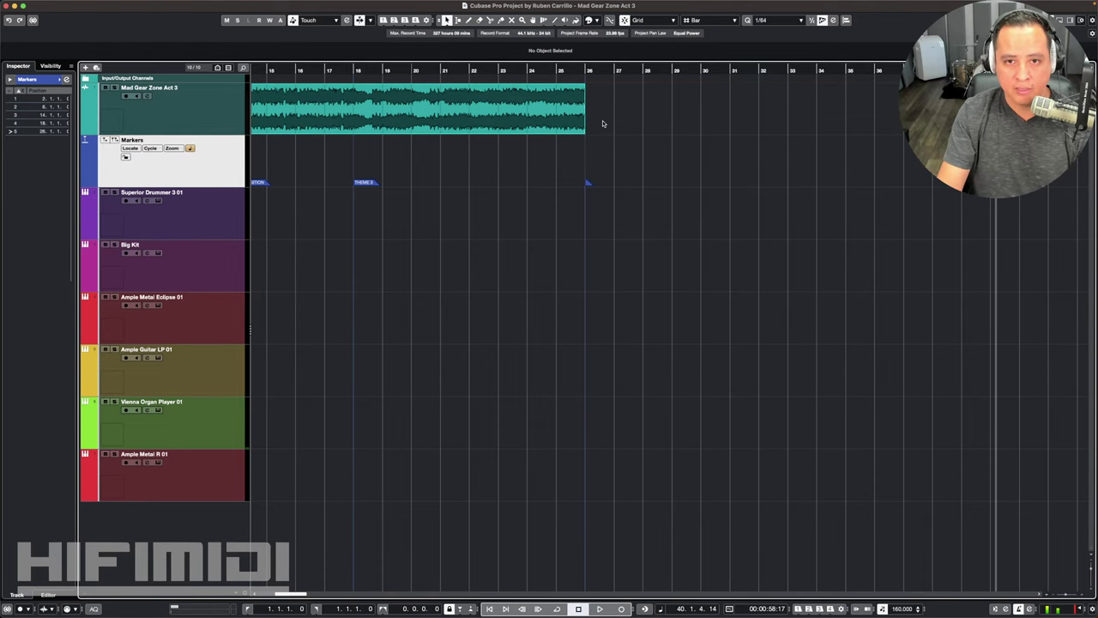
left_click(588, 183)
key("Delete")
Color the THEME 1 marker dark red and the THEME 2 marker dark yellow
key("g")
key("g")
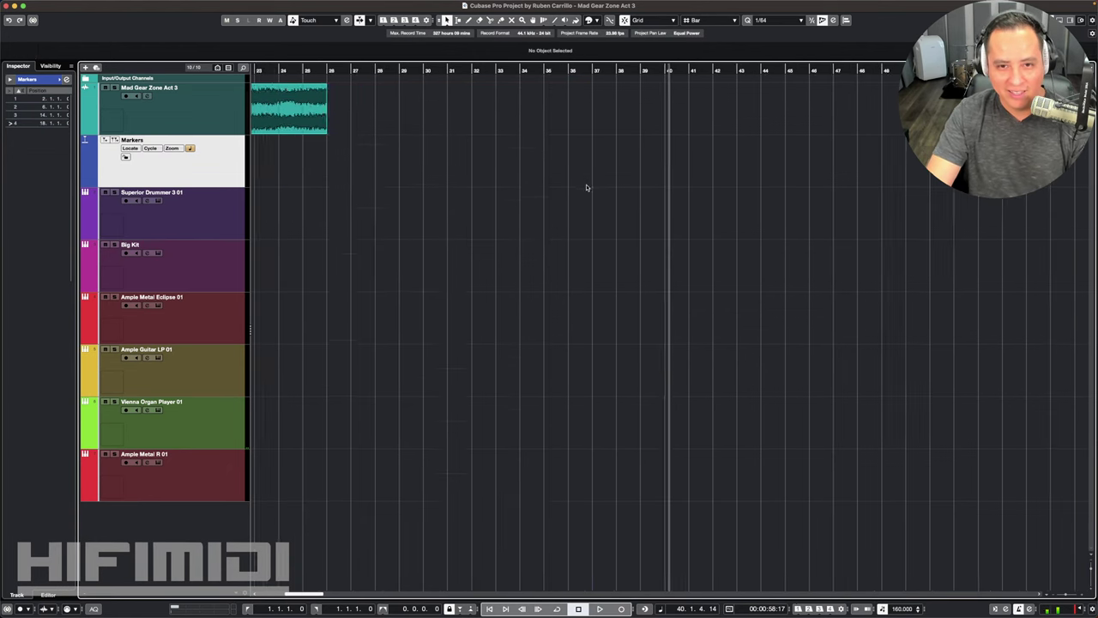
scroll(534, 197, "left", 5)
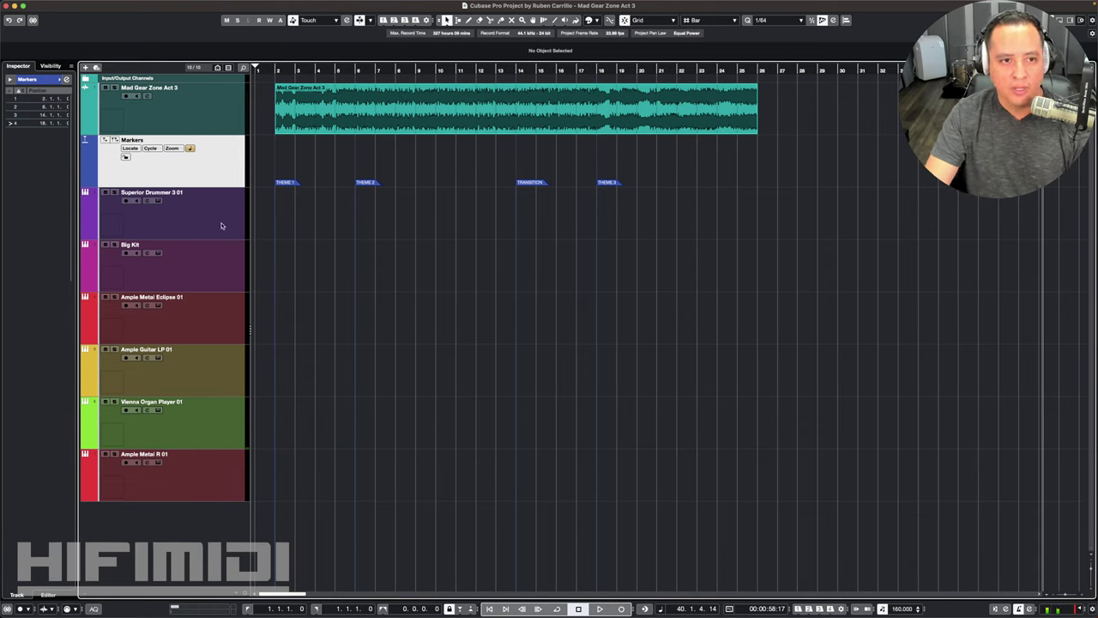
left_click(283, 184)
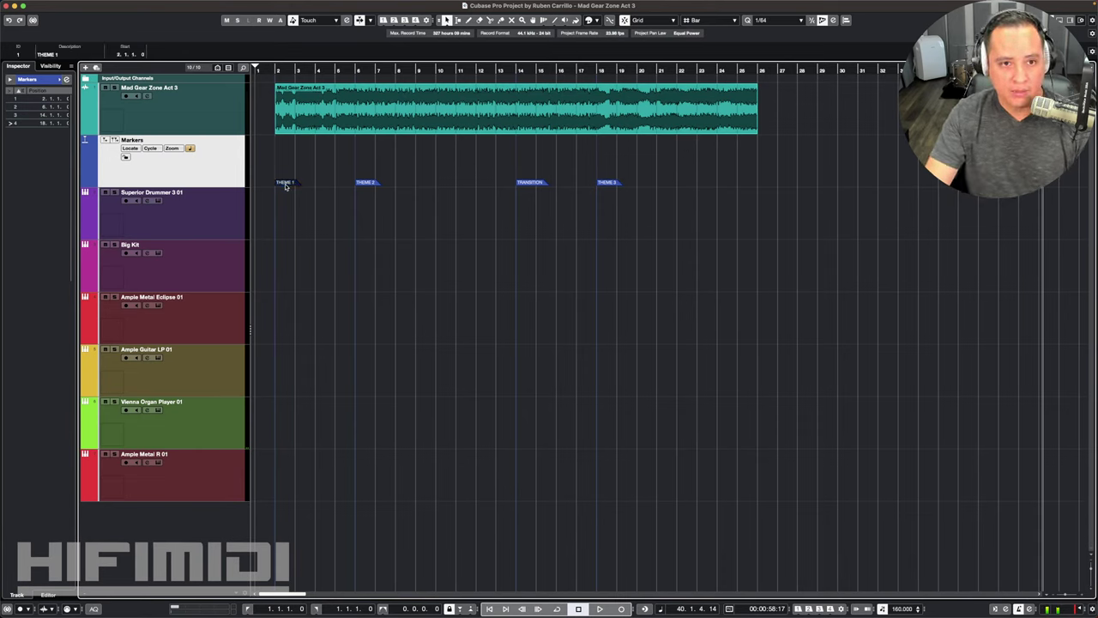
left_click(591, 22)
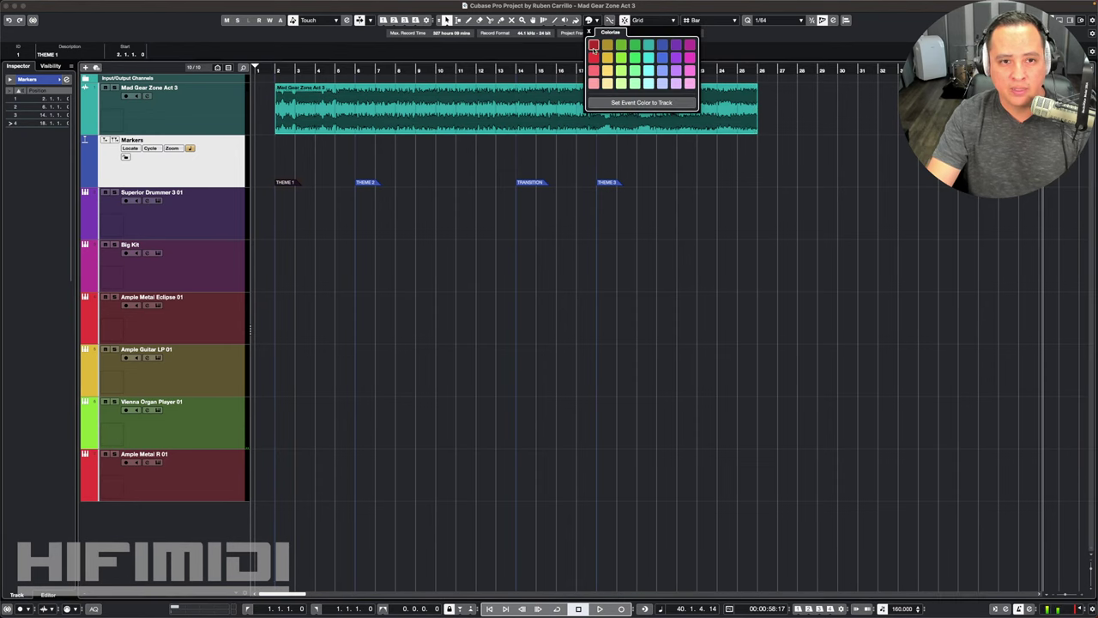
left_click(359, 183)
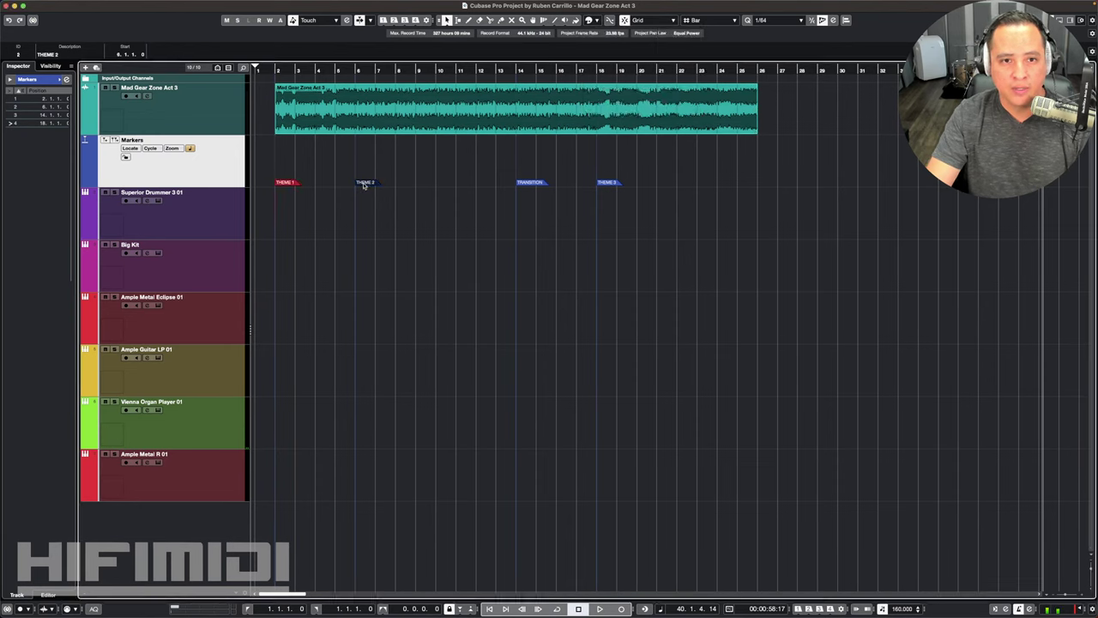
left_click(589, 22)
left_click(608, 52)
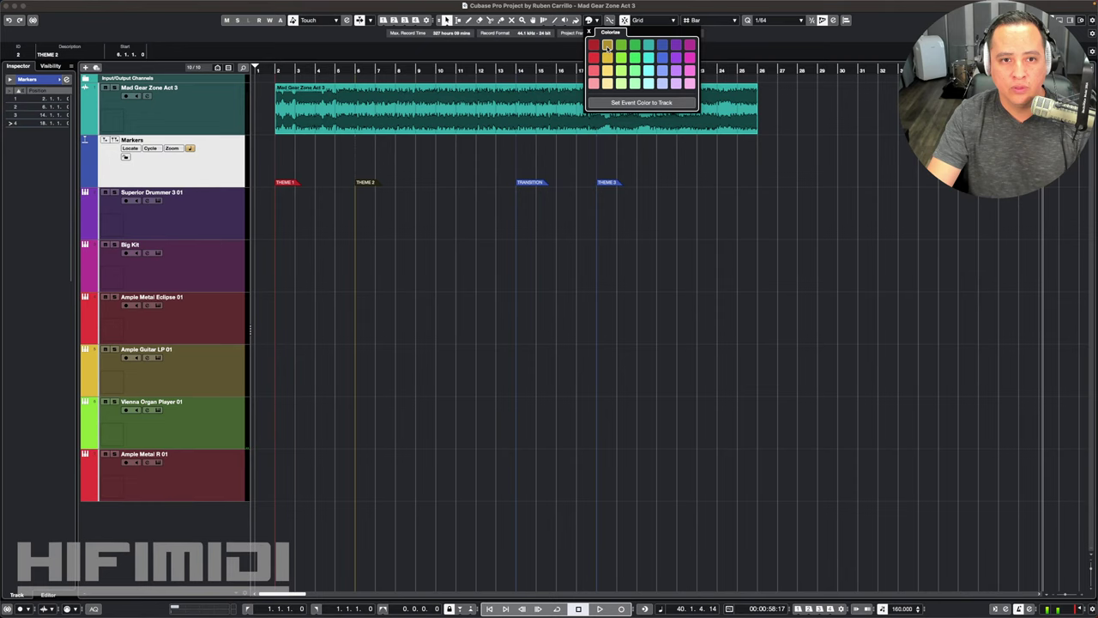
Color the TRANSITION marker green and leave all markers deselected
left_click(526, 183)
left_click(590, 23)
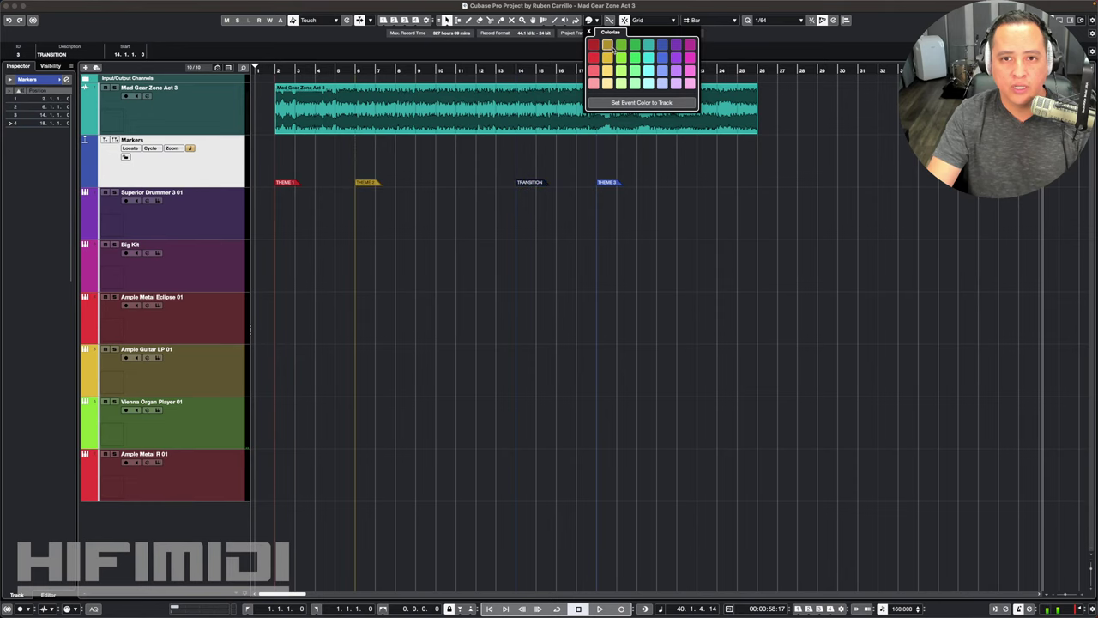
left_click(608, 182)
left_click(663, 201)
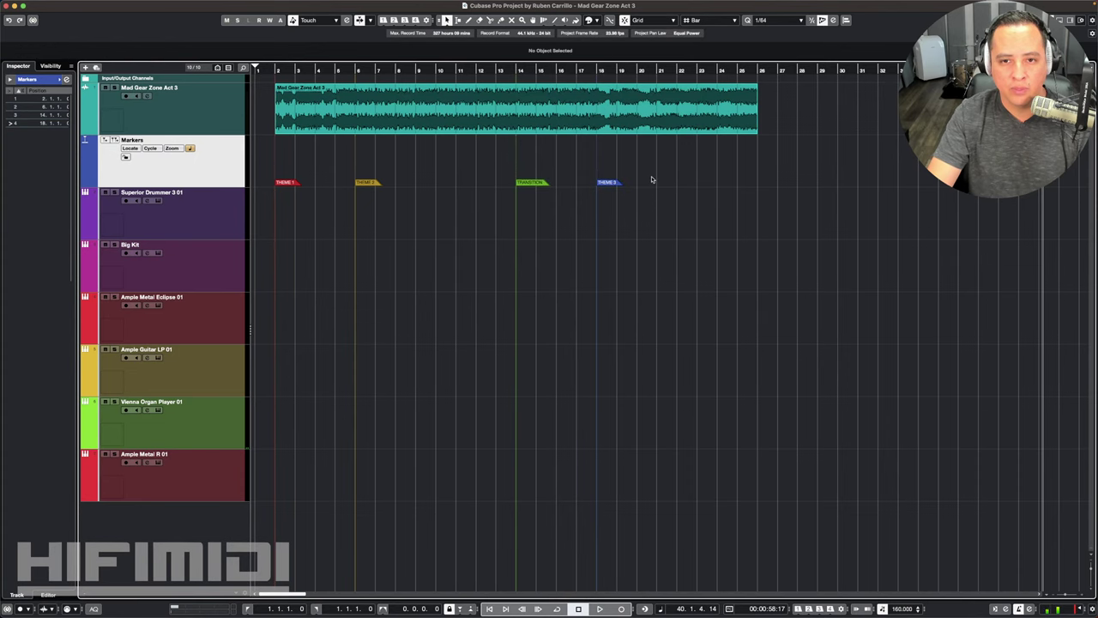
Return the playhead to the project start and move the Ample Metal R 01 track directly below the Markers track
key("KP_Decimal")
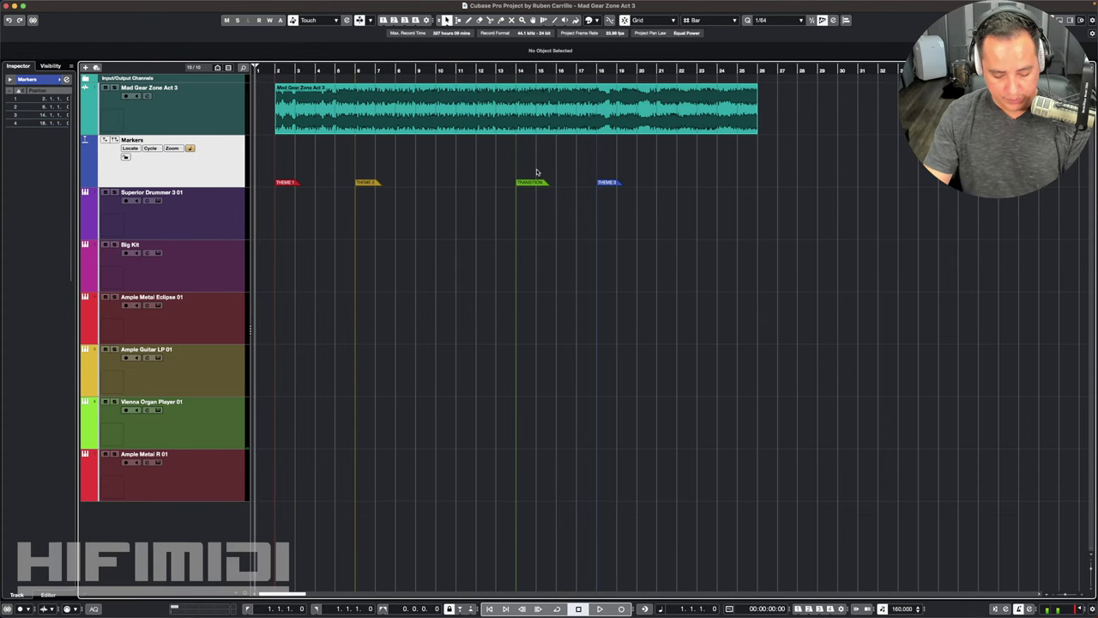
key("h")
key("h")
key("h")
key("h")
key("h")
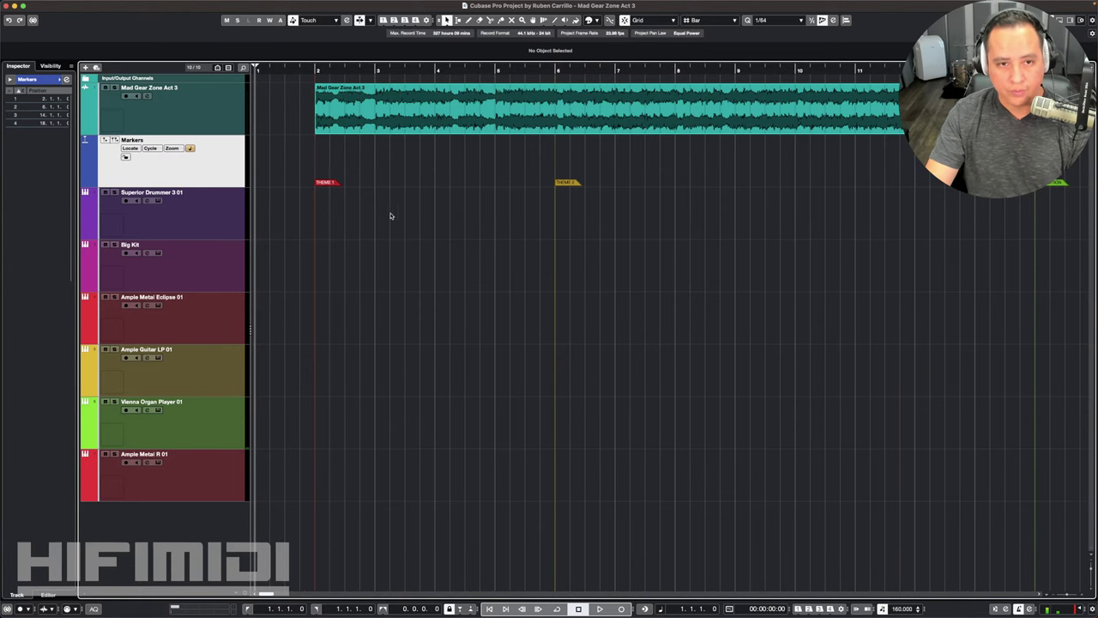
key("h")
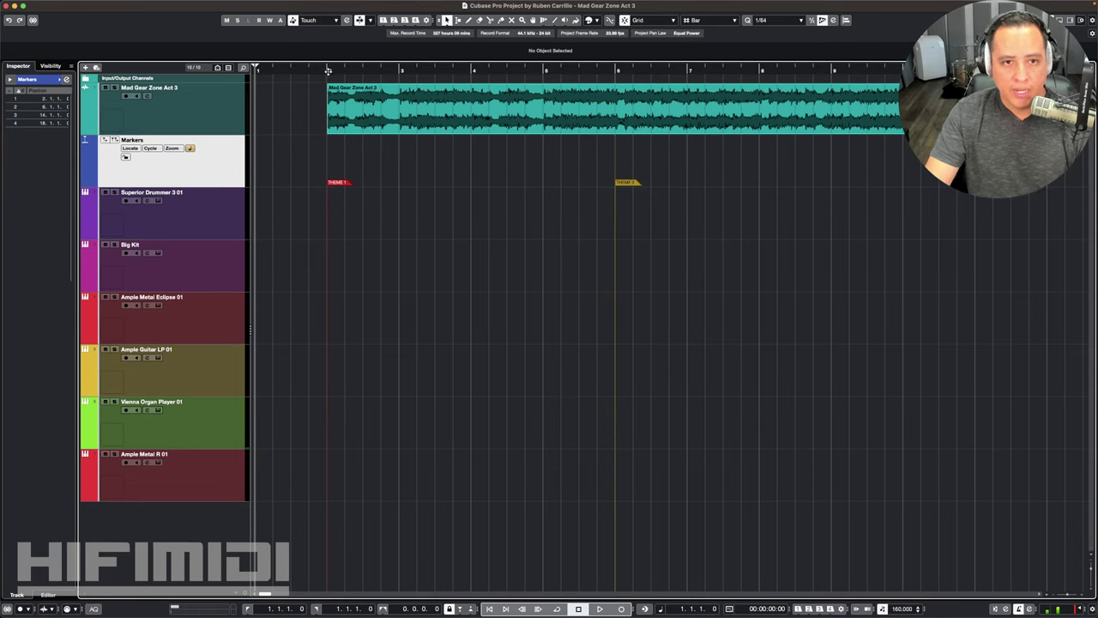
left_click_drag(220, 472, 217, 202)
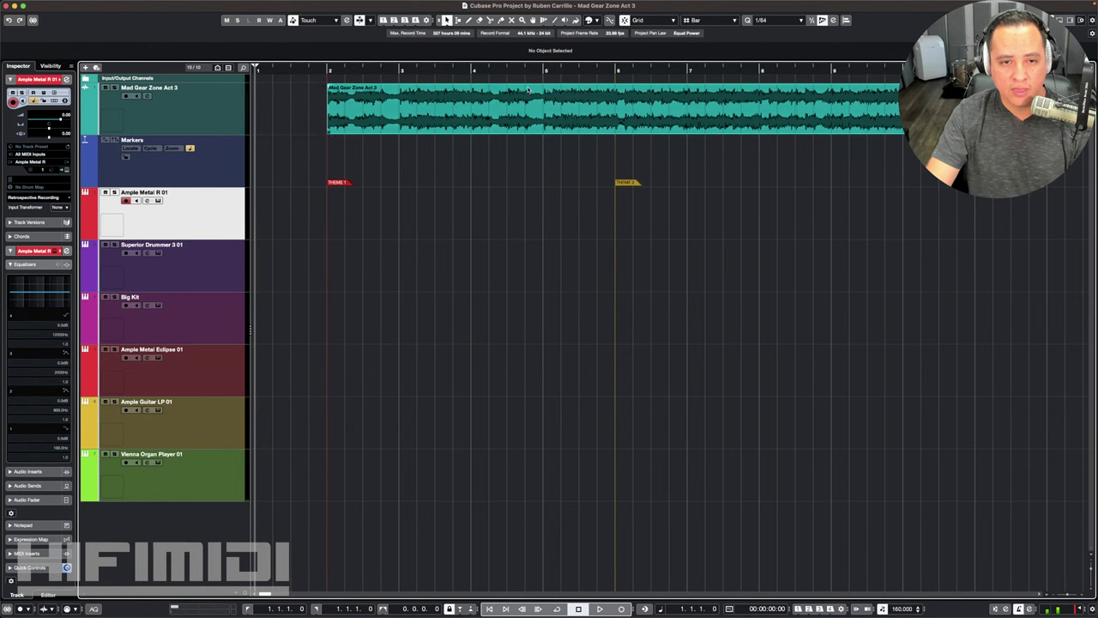
Create a part from bar 2 to bar 6 on the Ample Metal R 01 track and switch its instrument to Ample Bass J
key("h")
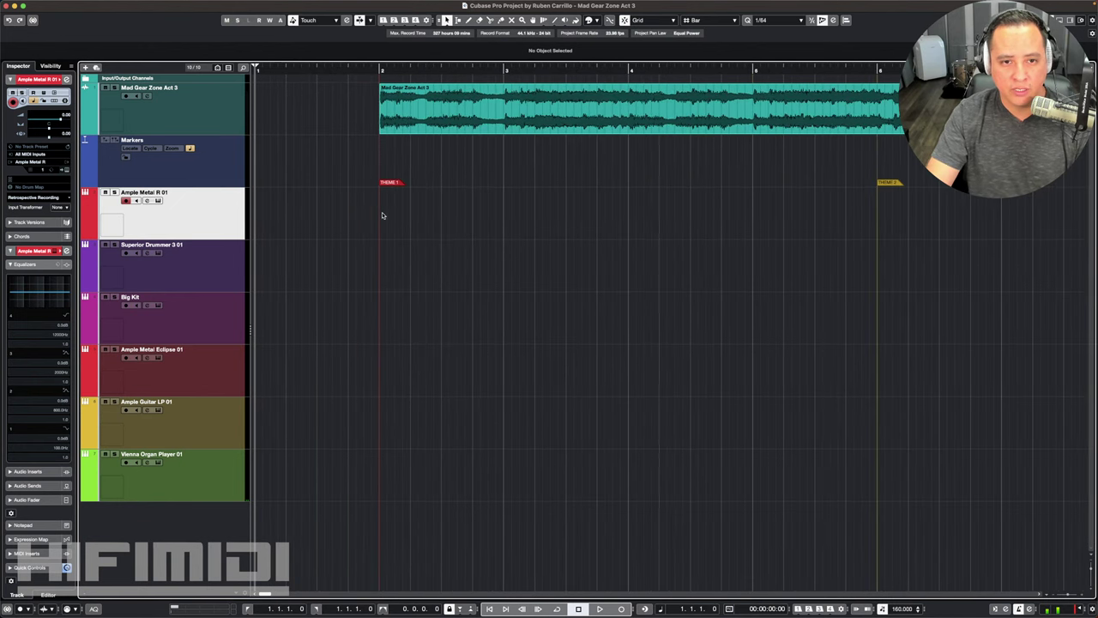
mouse_move(383, 214)
left_mouse_down()
mouse_move(505, 200)
mouse_move(875, 200)
left_mouse_up()
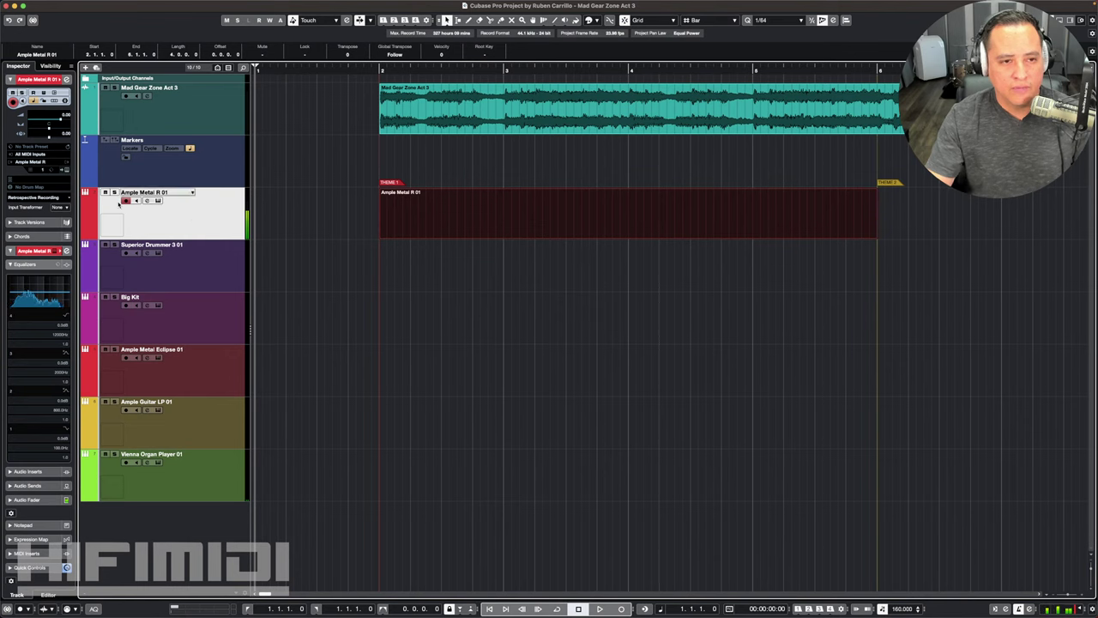
left_click(36, 166)
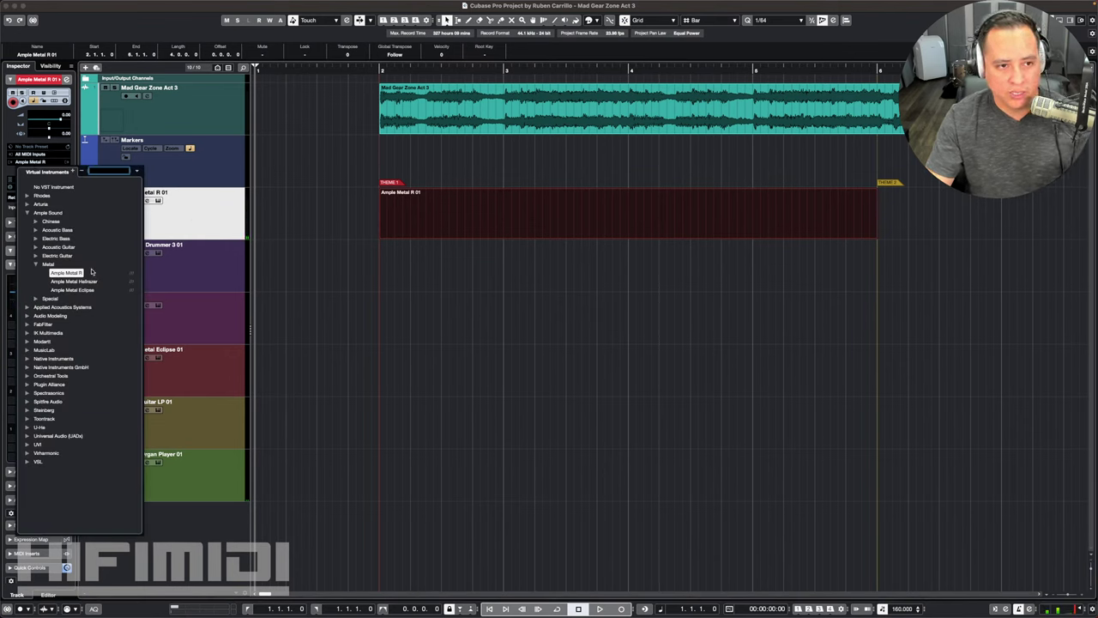
left_click(36, 264)
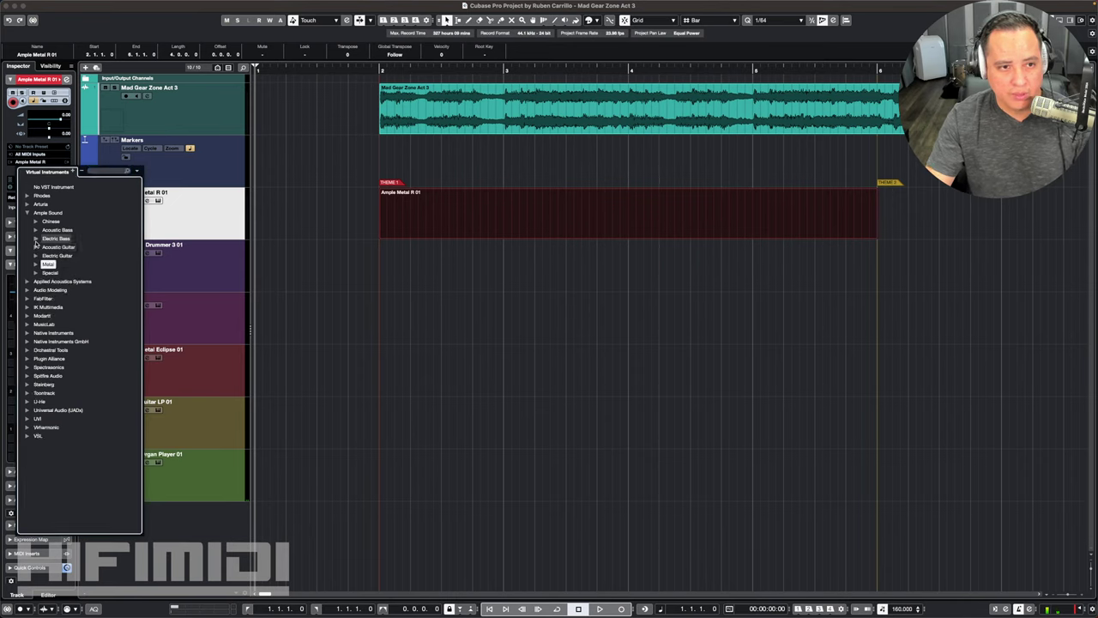
left_click(37, 240)
left_click(67, 256)
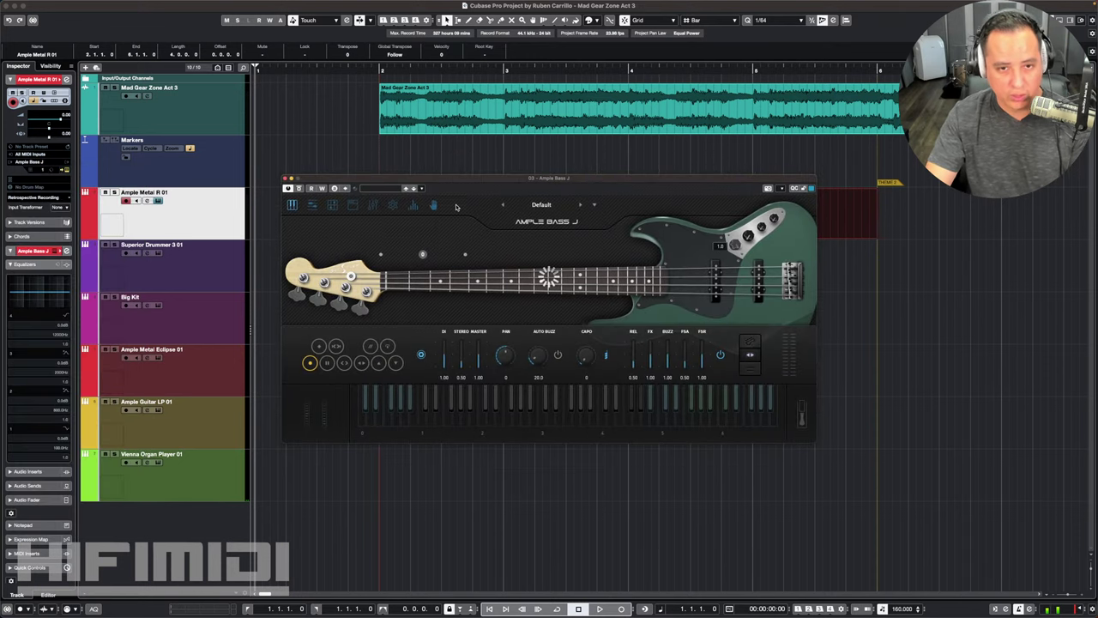
left_click(286, 179)
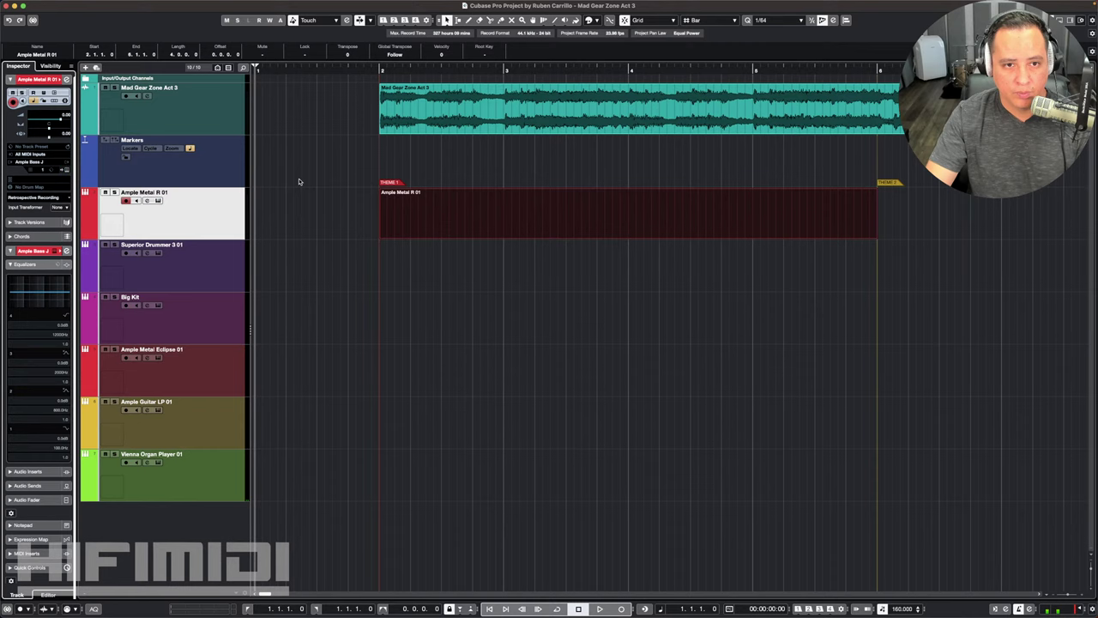
Open the new bass part for note editing and play the reference audio from bar 2 into bar 3
double_click(454, 220)
left_click(375, 70)
left_click(435, 223)
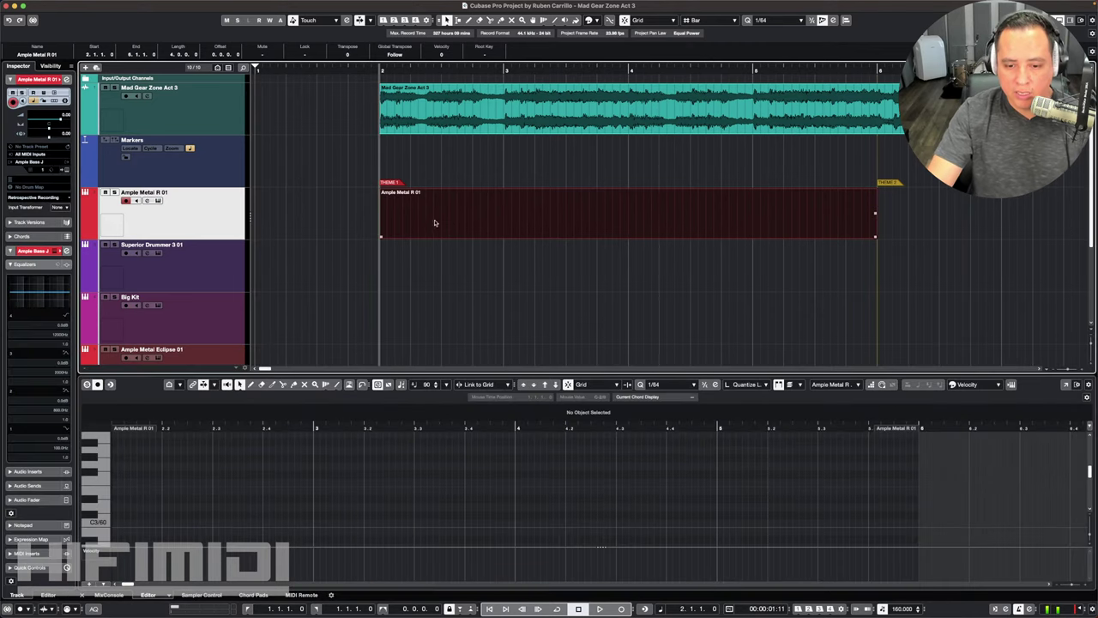
key("space")
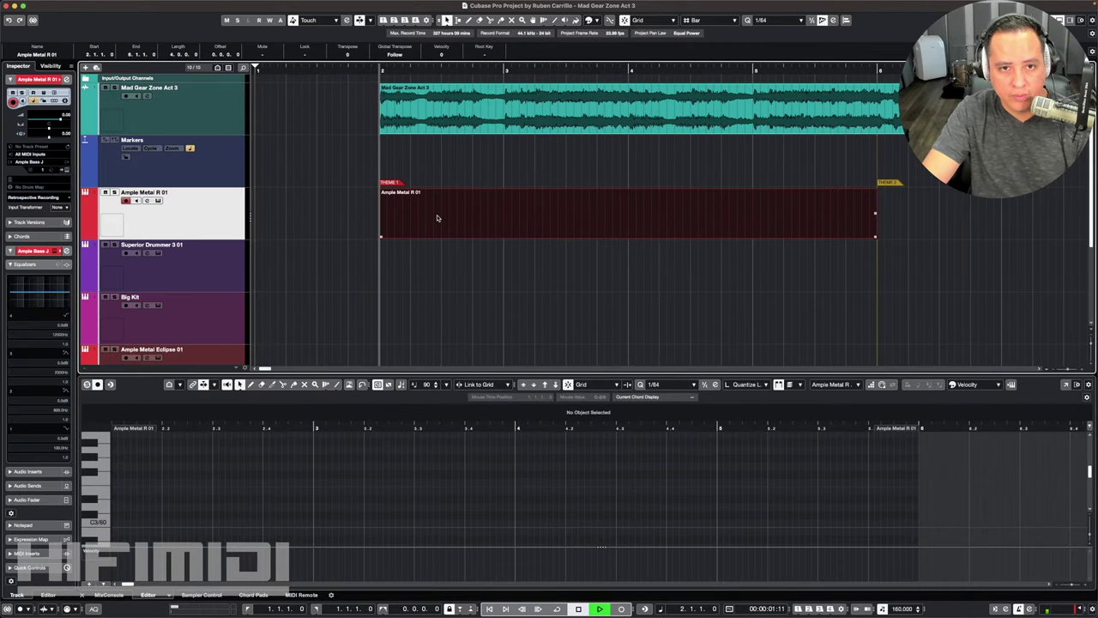
key("space")
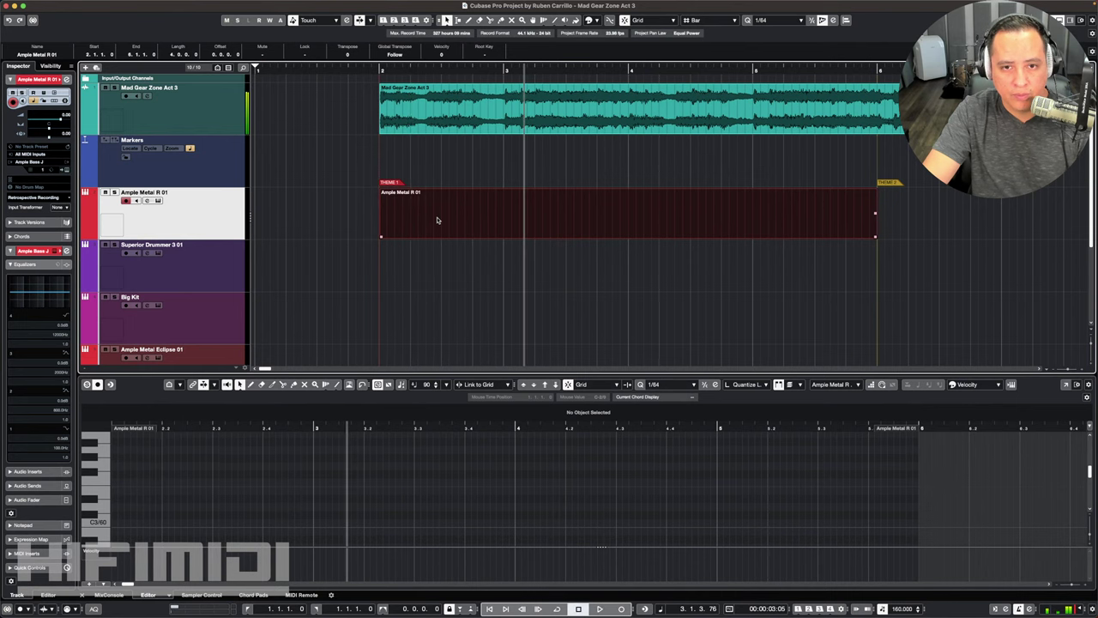
Show the part's Key Editor in its own window and set the quantize value to 1/8
left_click(1069, 385)
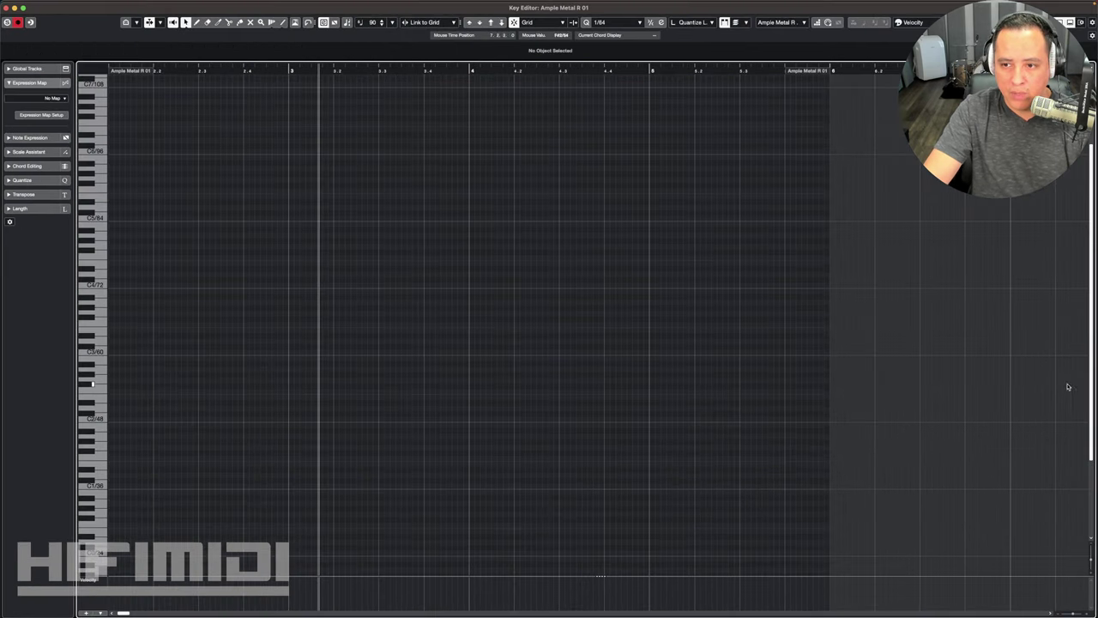
key("h")
key("h")
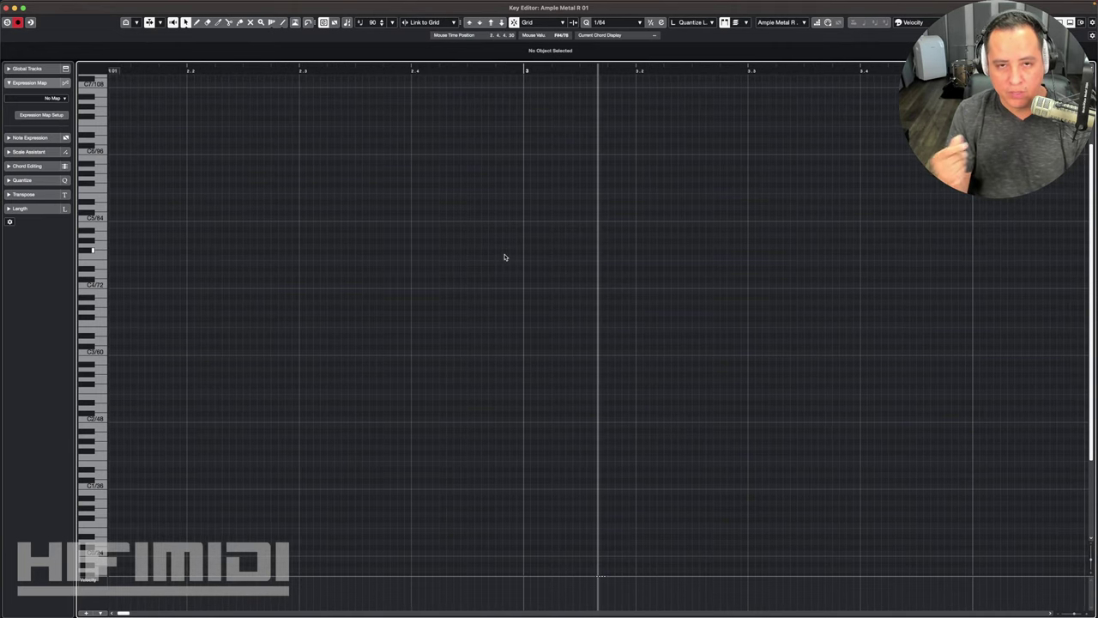
left_click(612, 22)
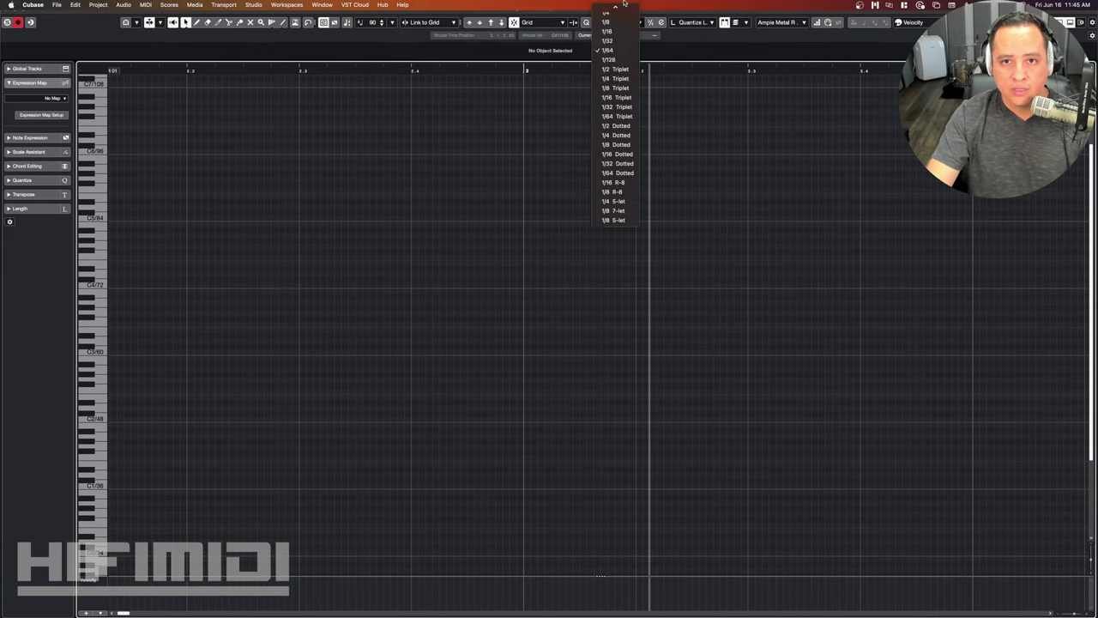
left_click(611, 44)
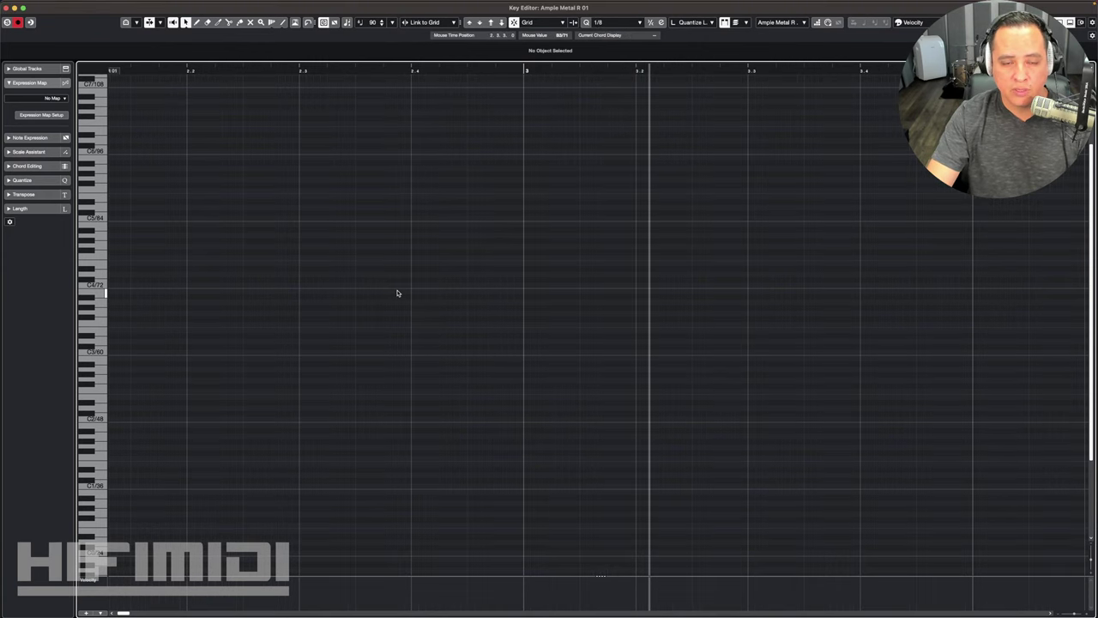
Play the song from the start of the bass part at bar 2 to hear its opening notes
scroll(397, 294, "left", 5)
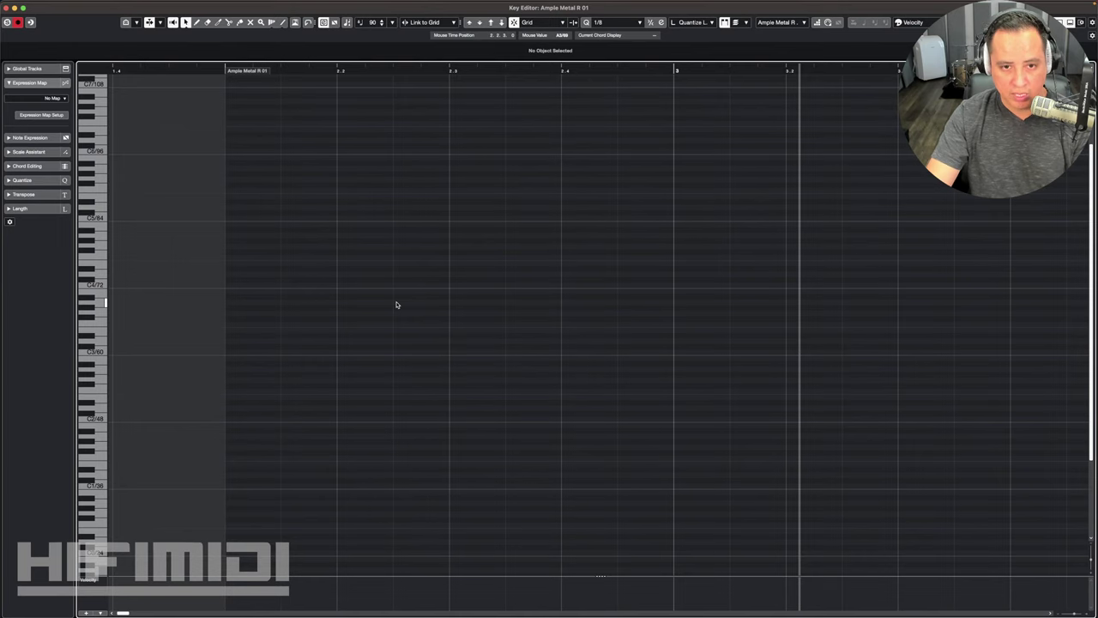
scroll(397, 305, "up", 4)
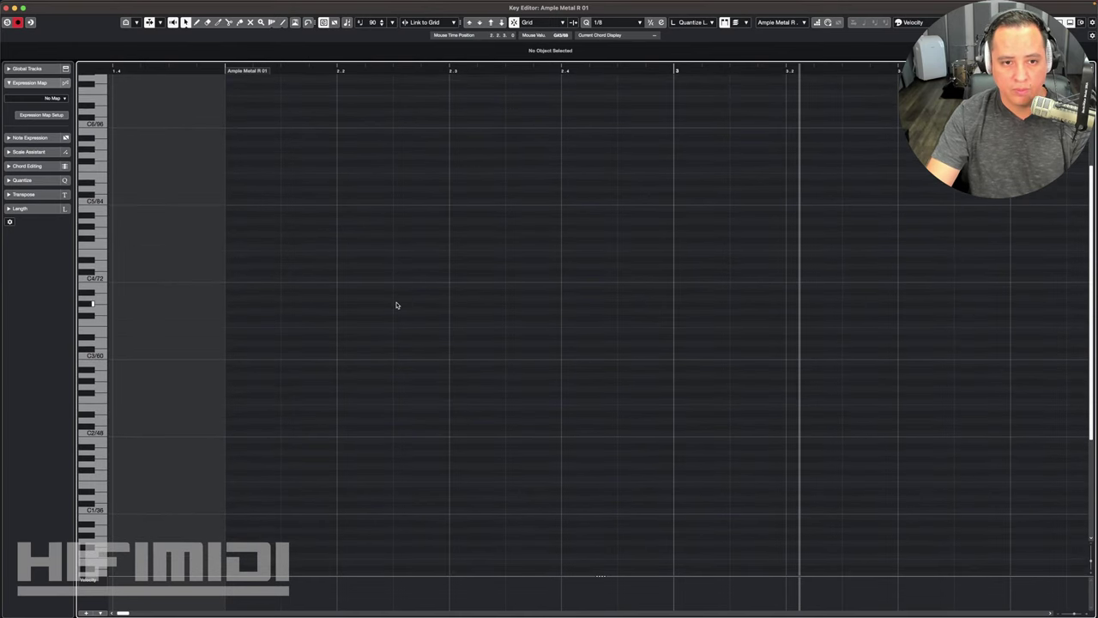
scroll(397, 305, "up", 1)
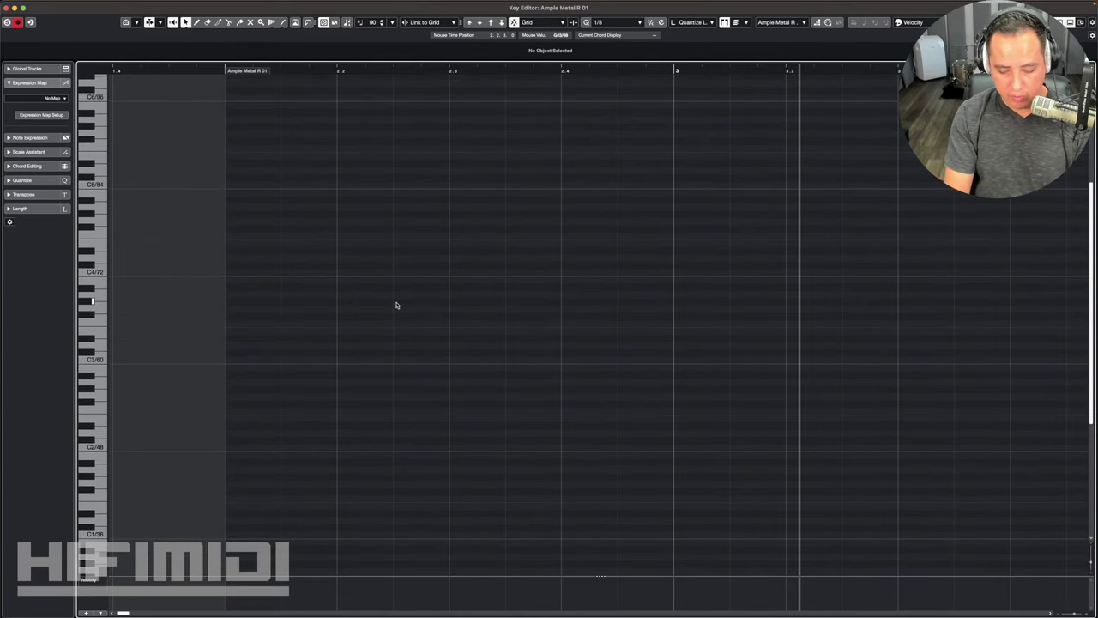
key("KP_Subtract")
key("KP_Subtract")
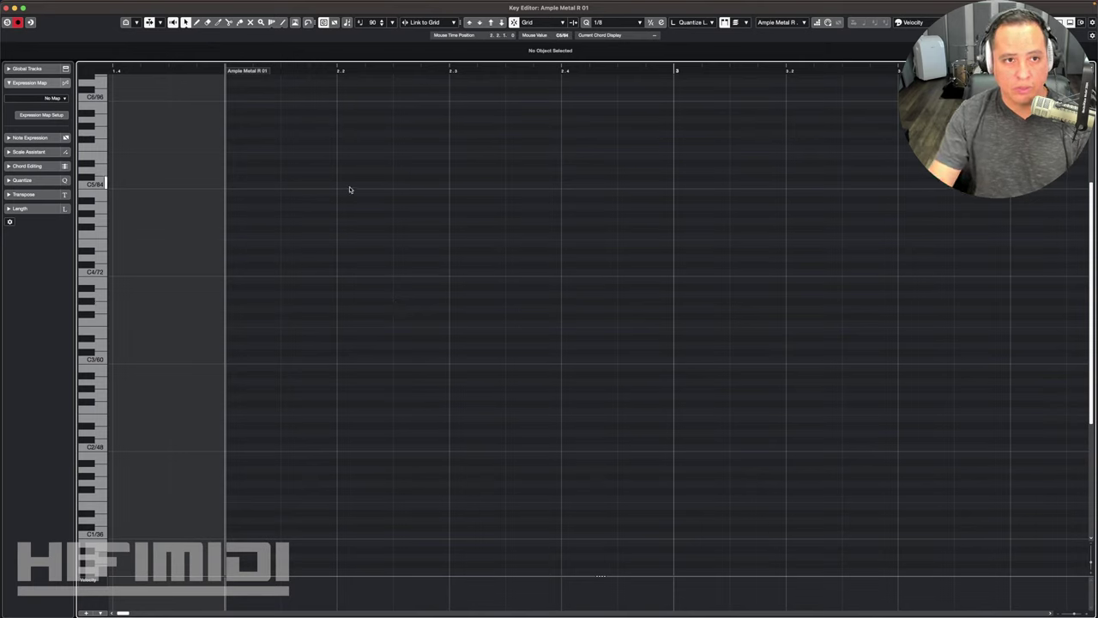
key("space")
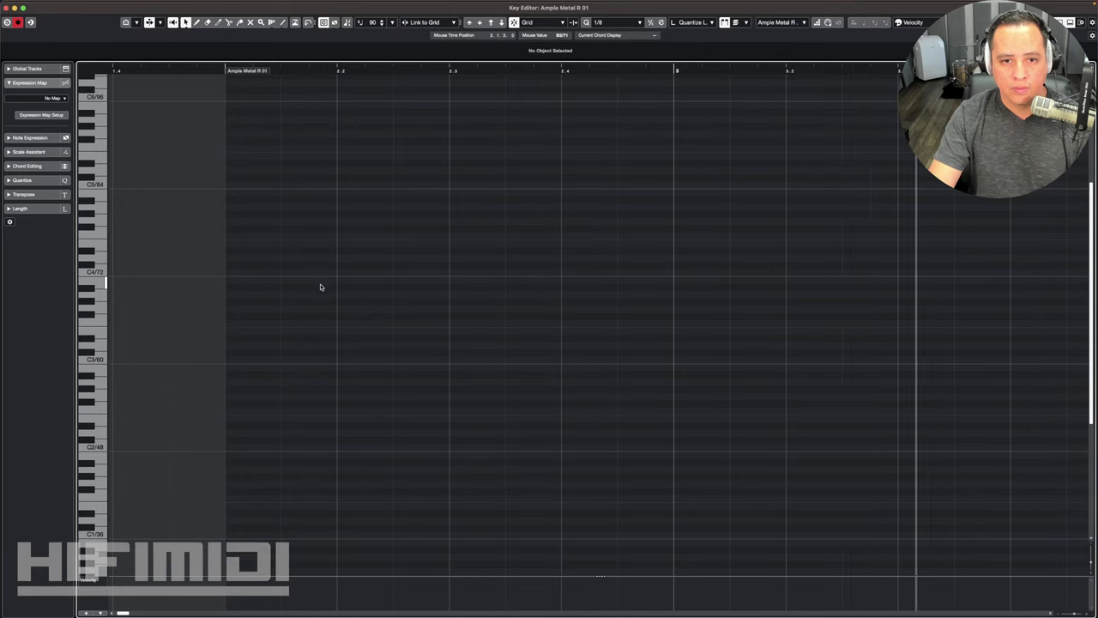
Enter two consecutive eighth-note A1 notes from the start of bar 2 and play them against the reference
left_click(249, 385, "alt")
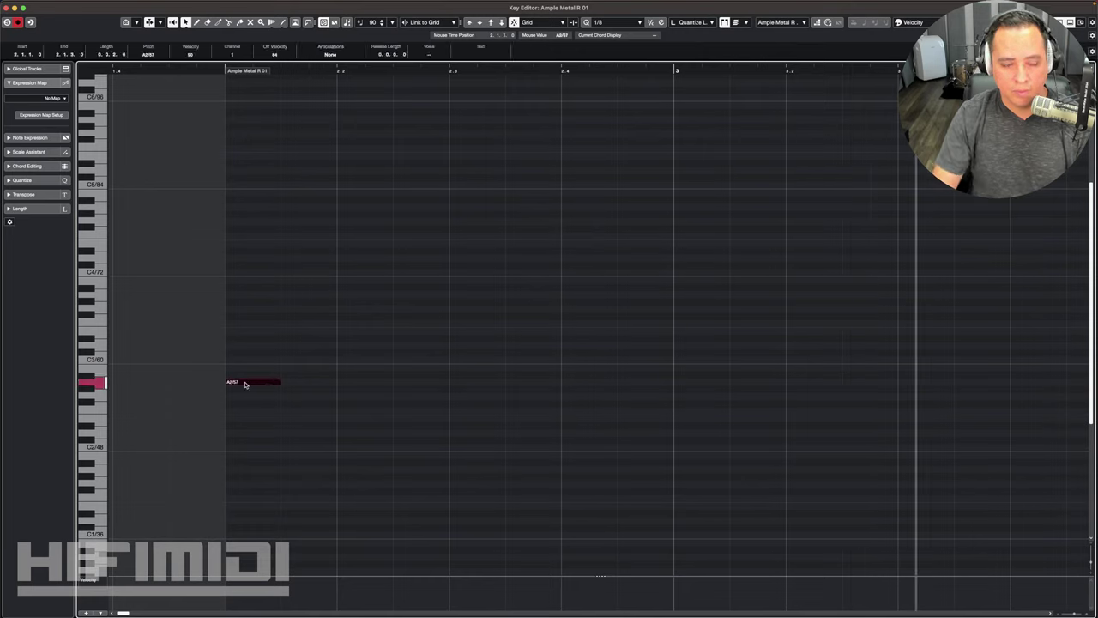
key("shift+Down")
scroll(257, 381, "down", 5)
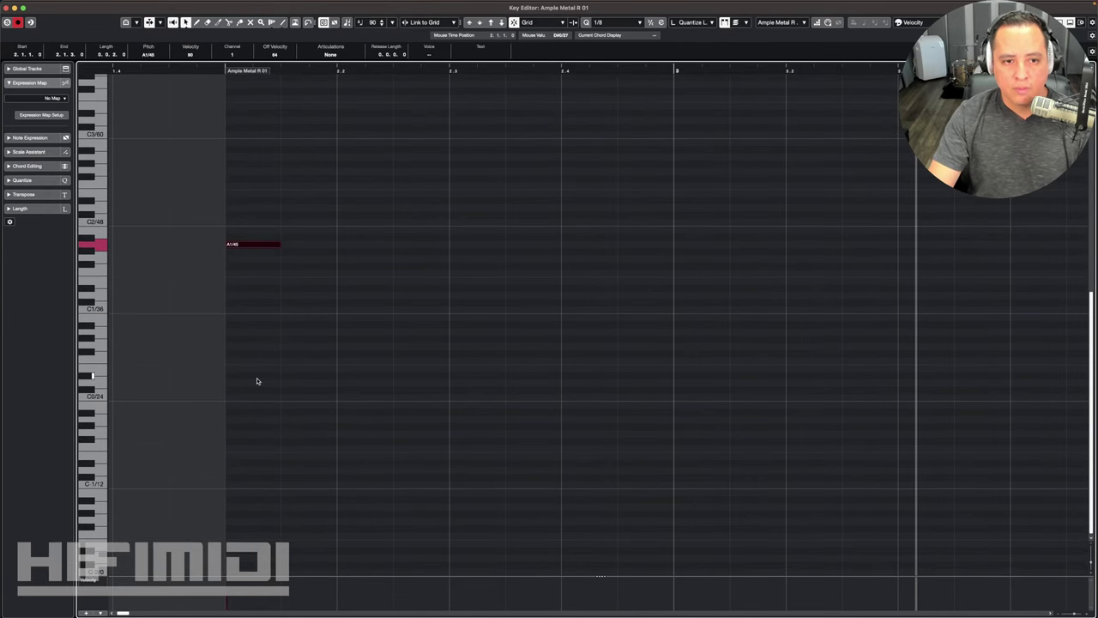
left_click(317, 243, "alt")
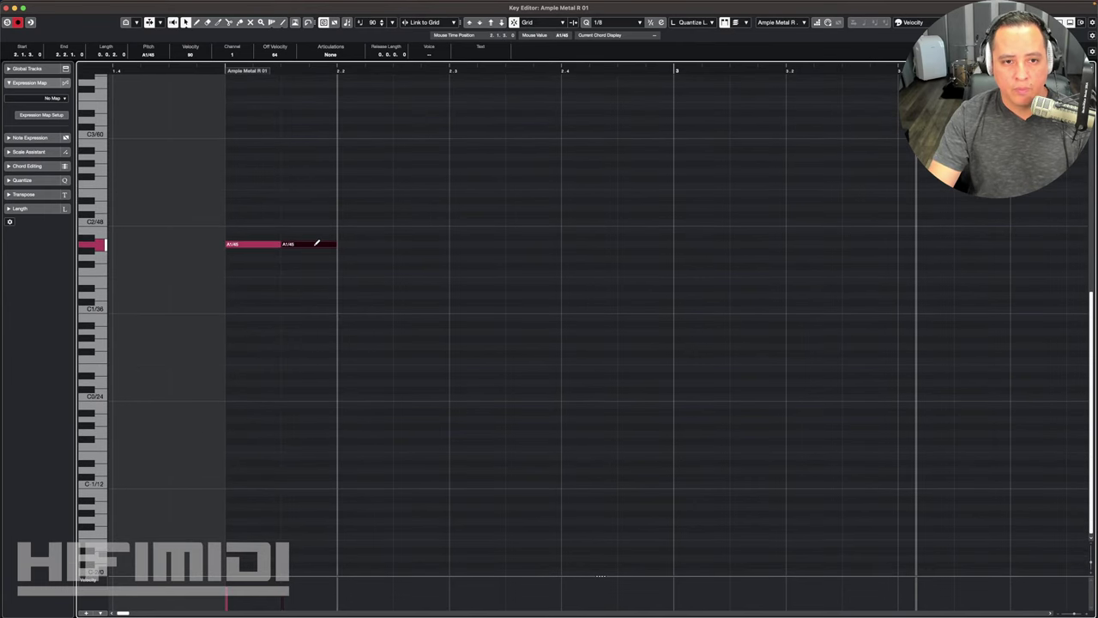
left_click(225, 70)
key("space")
key("space")
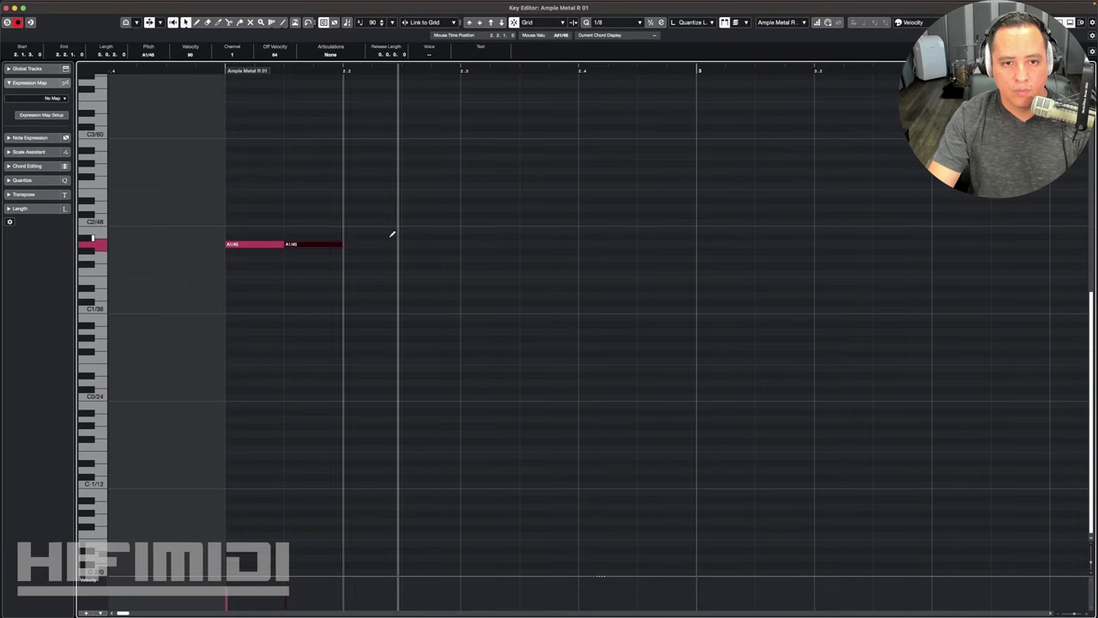
Add eighth notes B1 at 2.2.3, C2 at 2.3.1 and G1 at 2.3.3, and play from bar 2 to check them
left_click(417, 238, "alt")
left_click(476, 229, "alt")
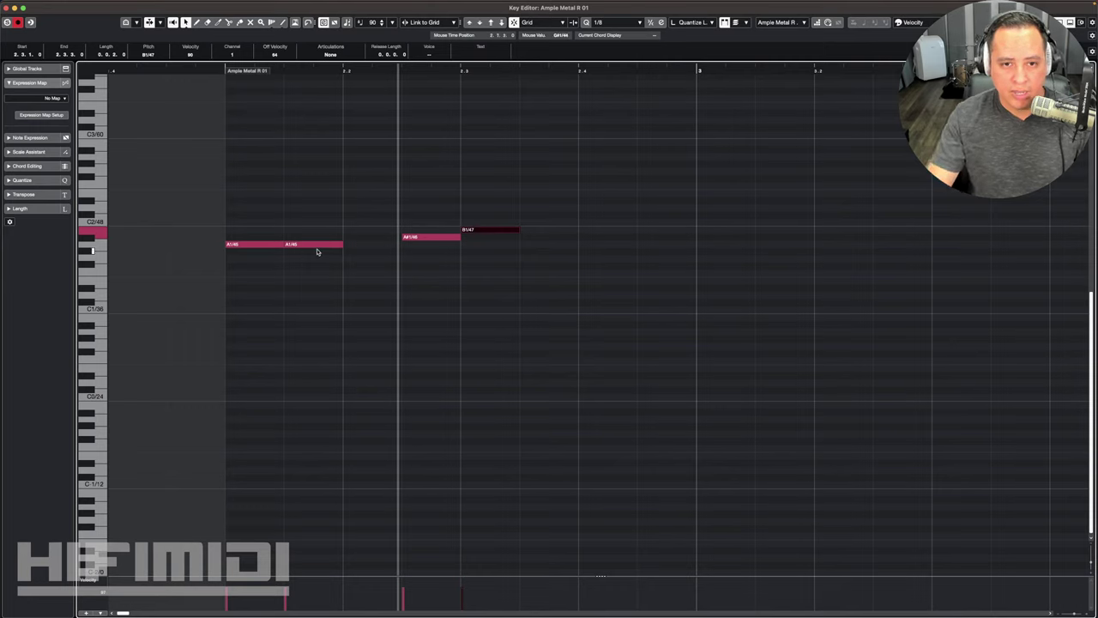
left_click(411, 237)
key("Up")
key("Right")
key("Up")
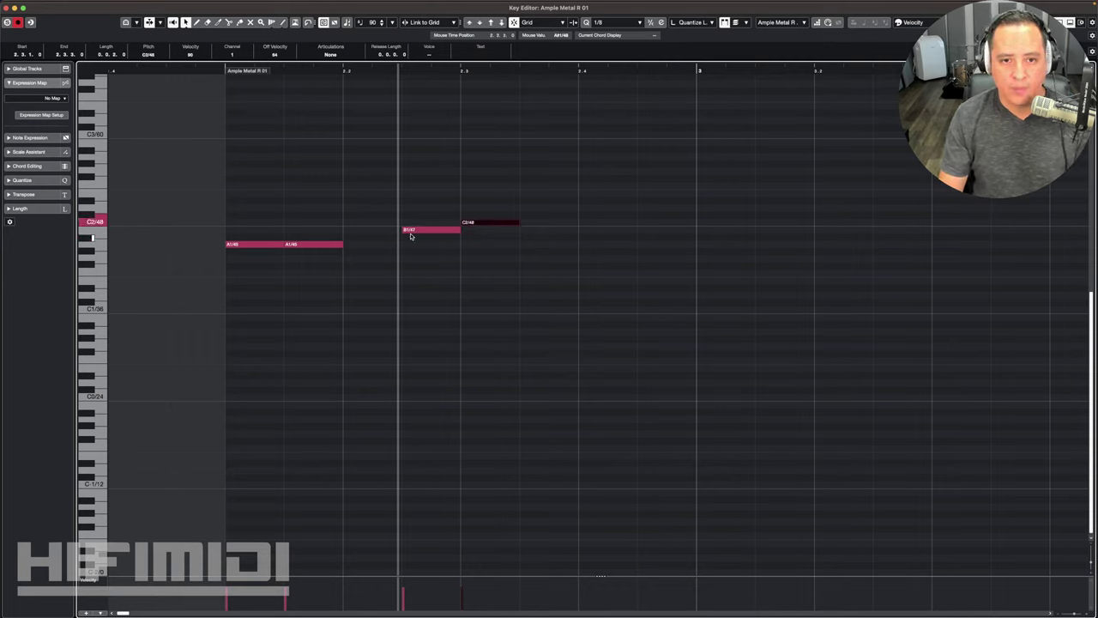
left_click(538, 259, "alt")
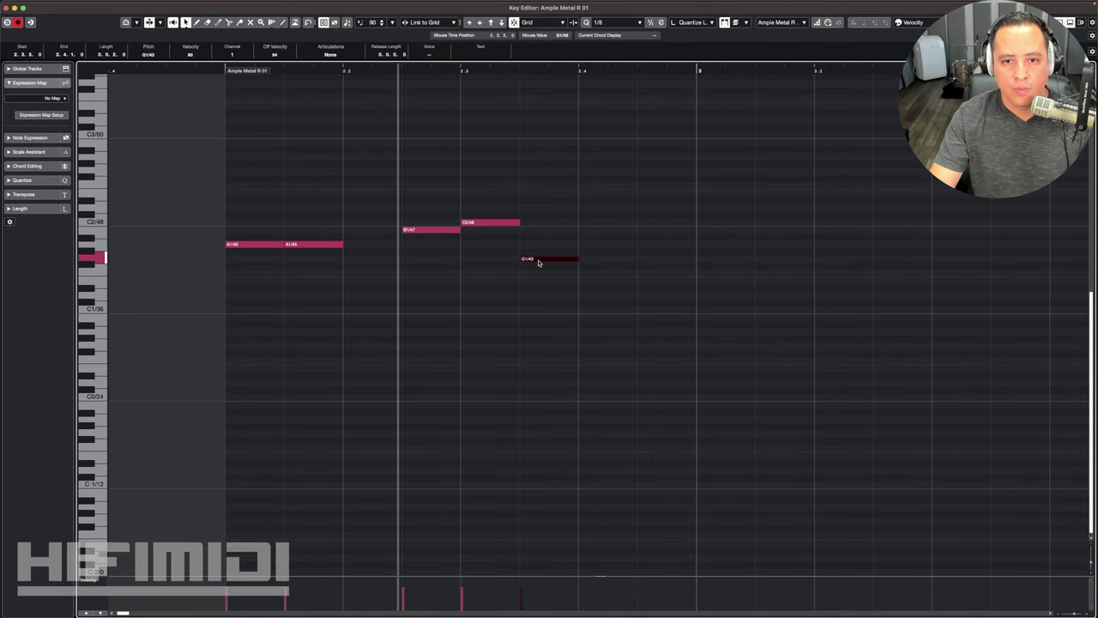
left_click(223, 72)
key("space")
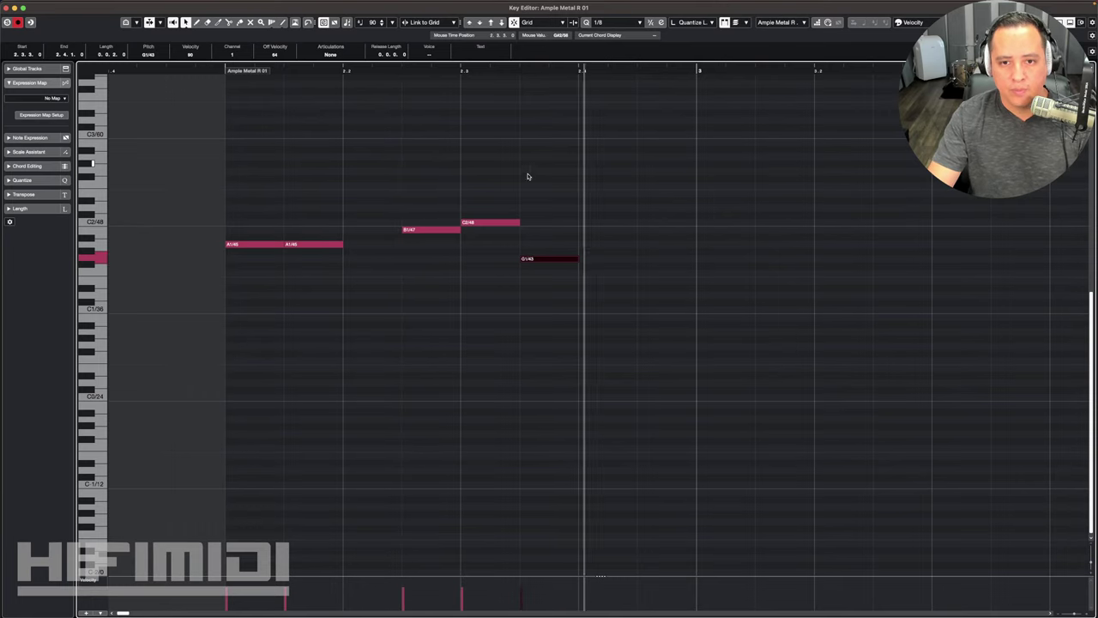
key("space")
Add eighth notes F2 at 3.1.1, C2 at 3.1.3, F2 at 3.2.1 and E2 at 3.2.3, and play them against the reference
scroll(600, 245, "right", 3)
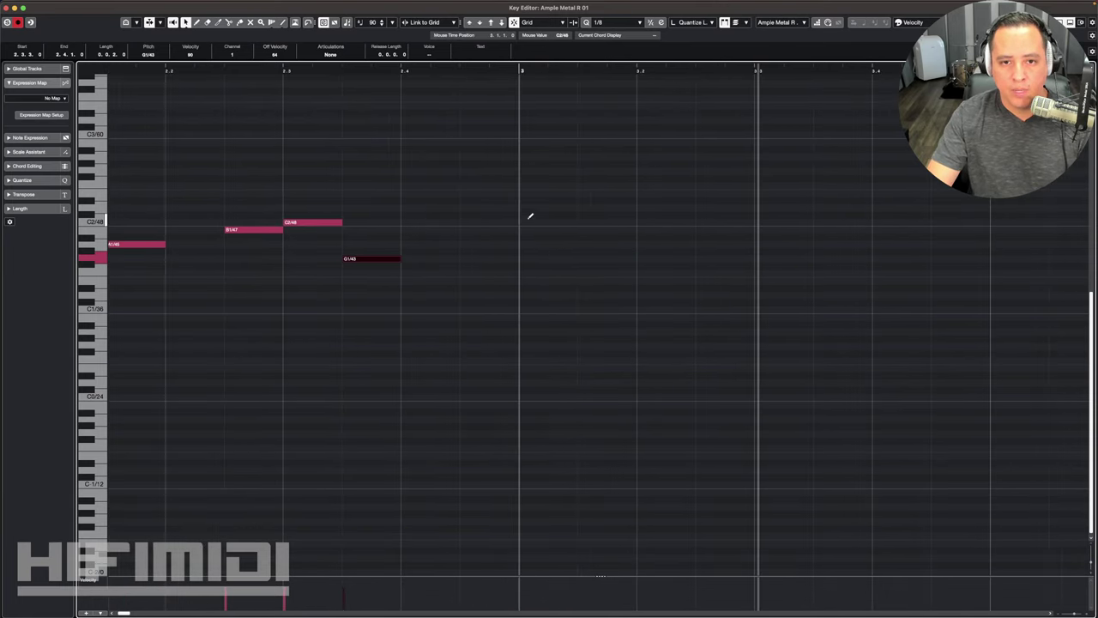
left_click(538, 185)
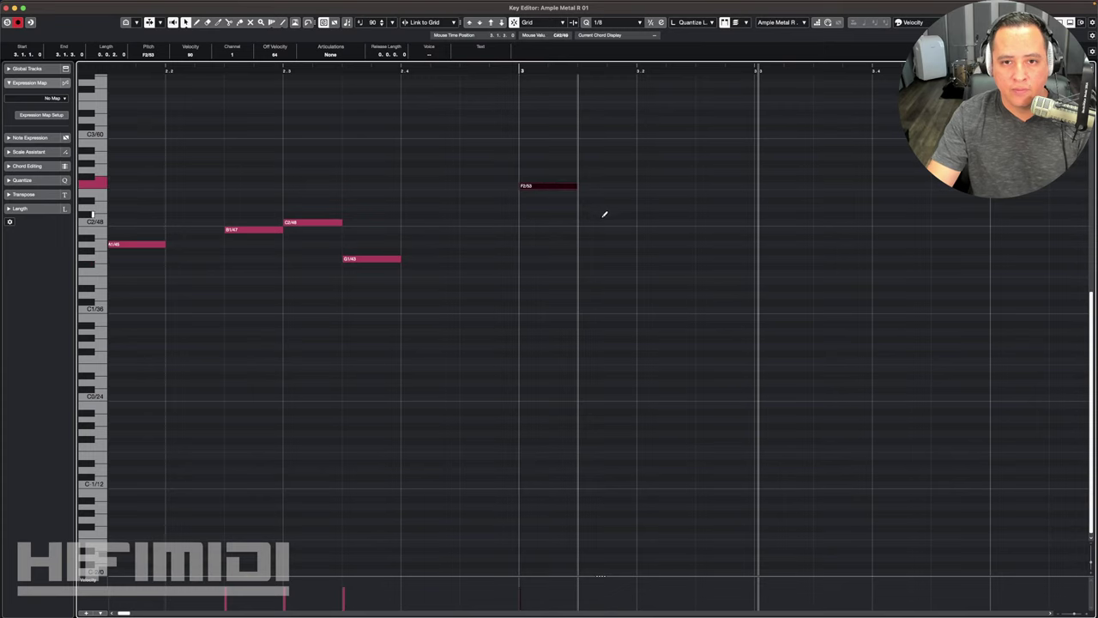
left_click(602, 222)
left_click(652, 186)
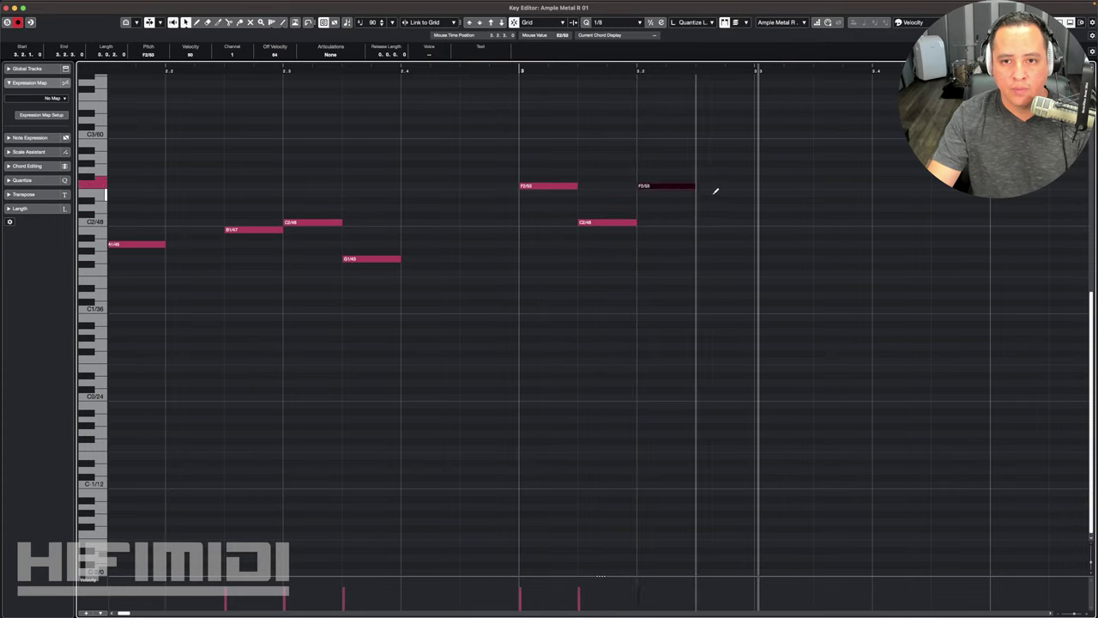
left_click(715, 192)
key("space")
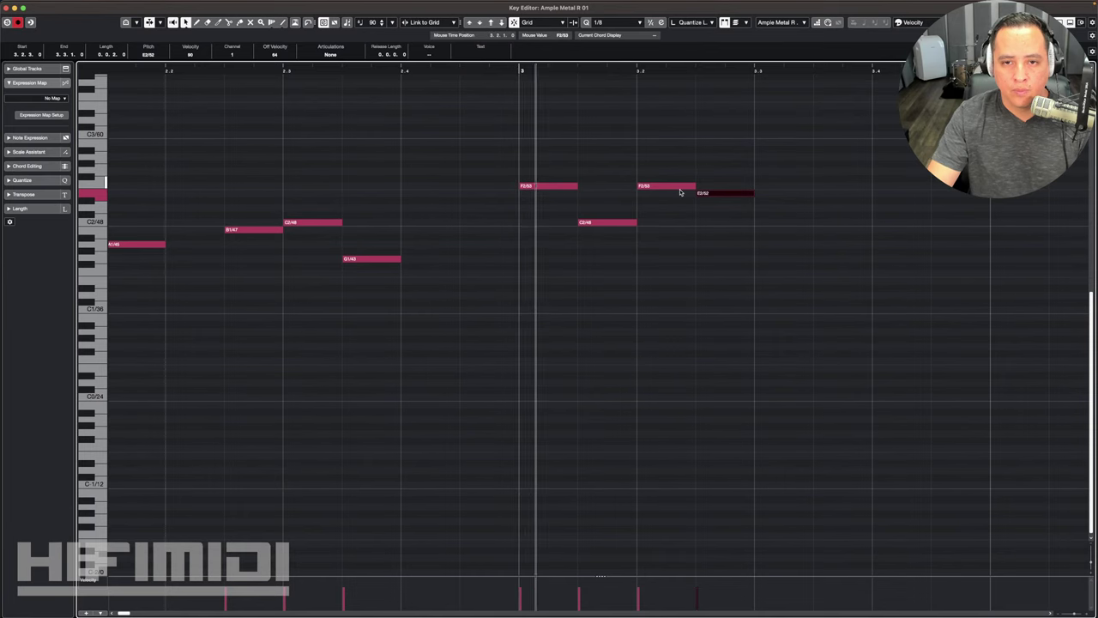
Add eighth notes B2 at 3.3.3 and E3 at 3.4.1 to finish the phrase in bar 3
scroll(545, 255, "right", 3)
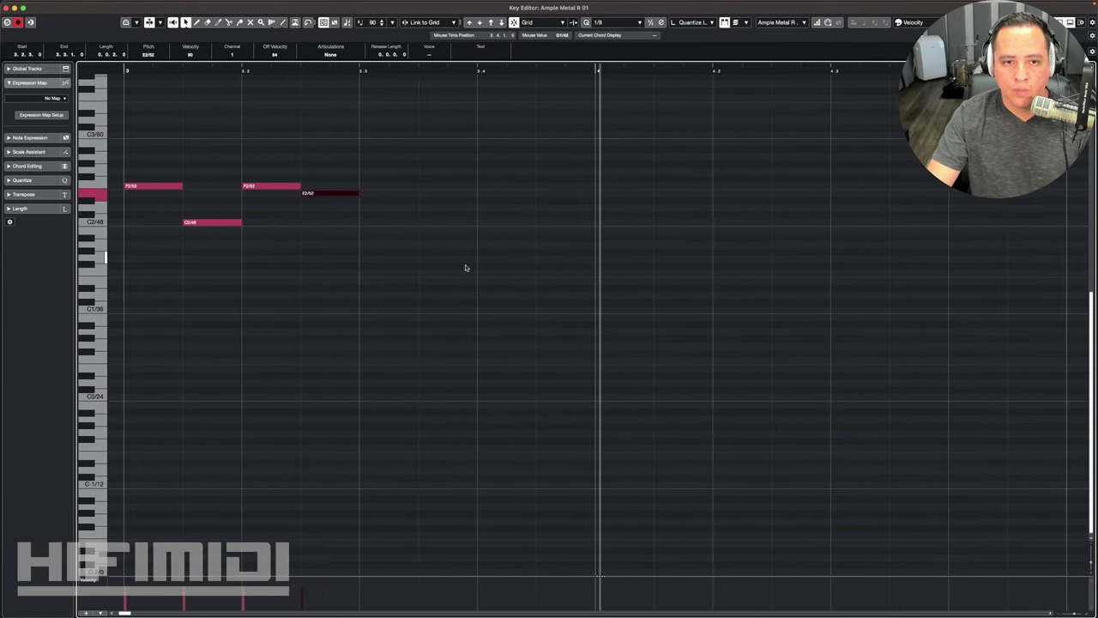
scroll(441, 253, "up", 4)
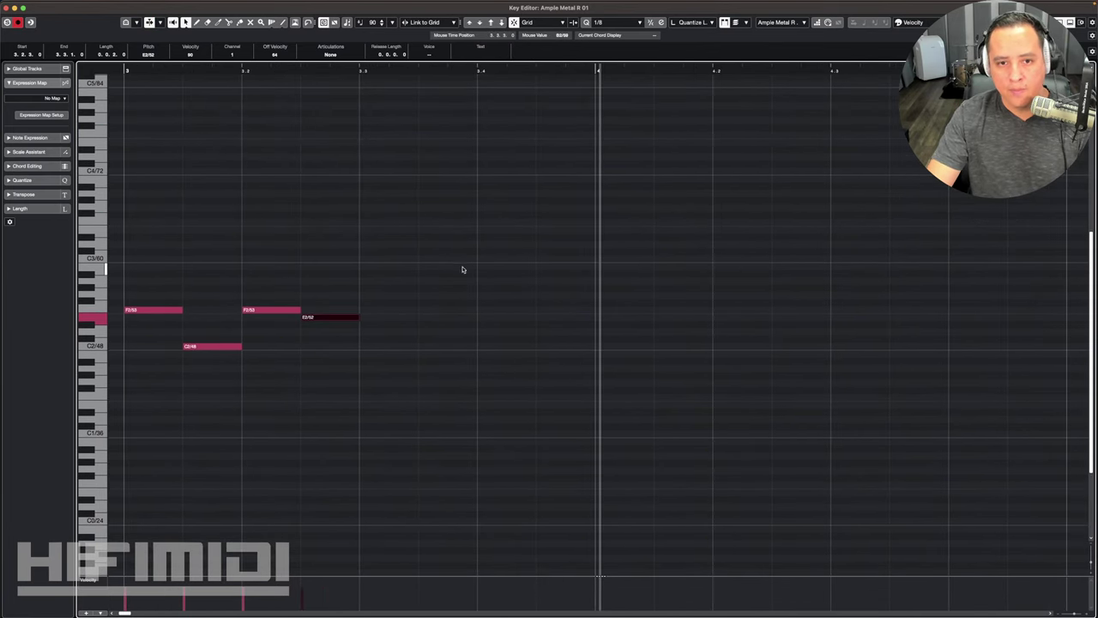
left_click(439, 267)
left_click(330, 318)
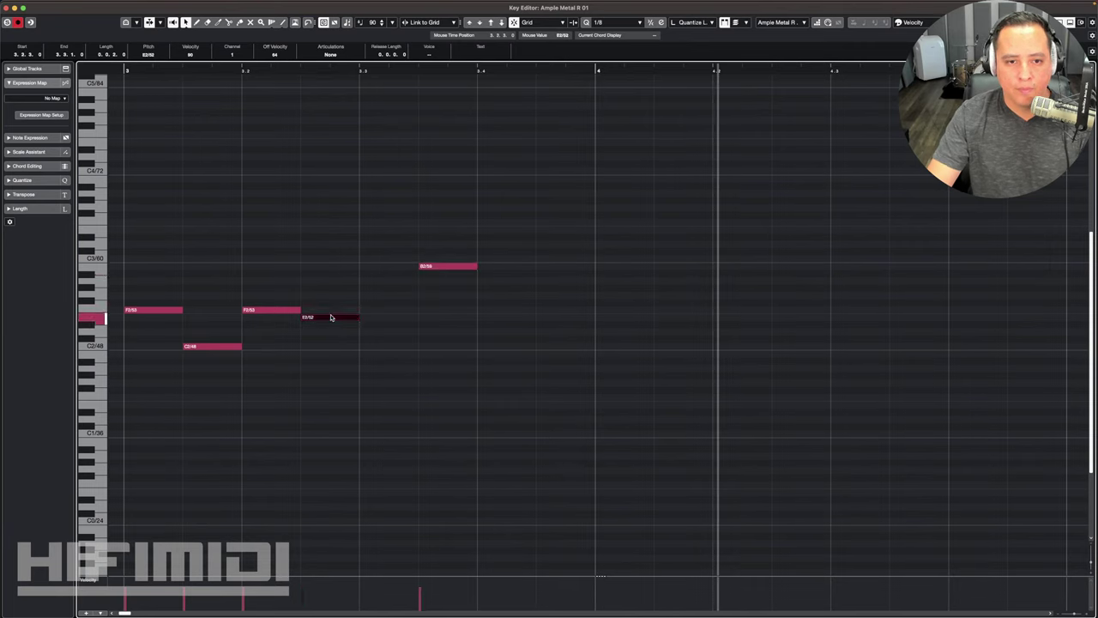
key("Right")
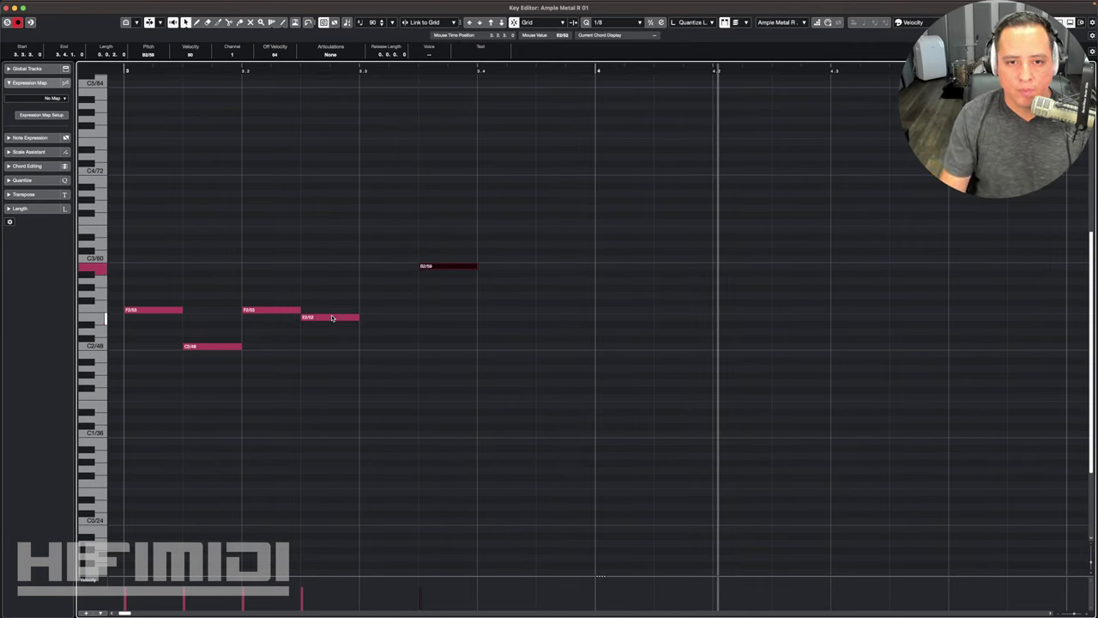
left_click(496, 209)
key("Down")
key("Down")
key("Down")
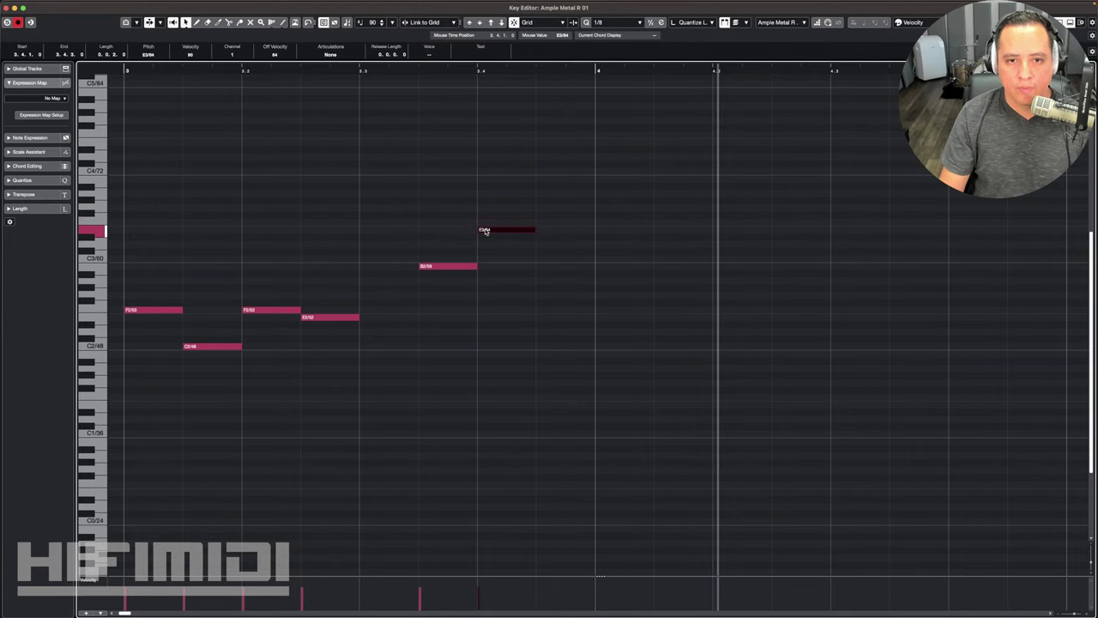
Play from the start of bar 3 to check the newly entered notes against the reference
scroll(532, 163, "left", 5)
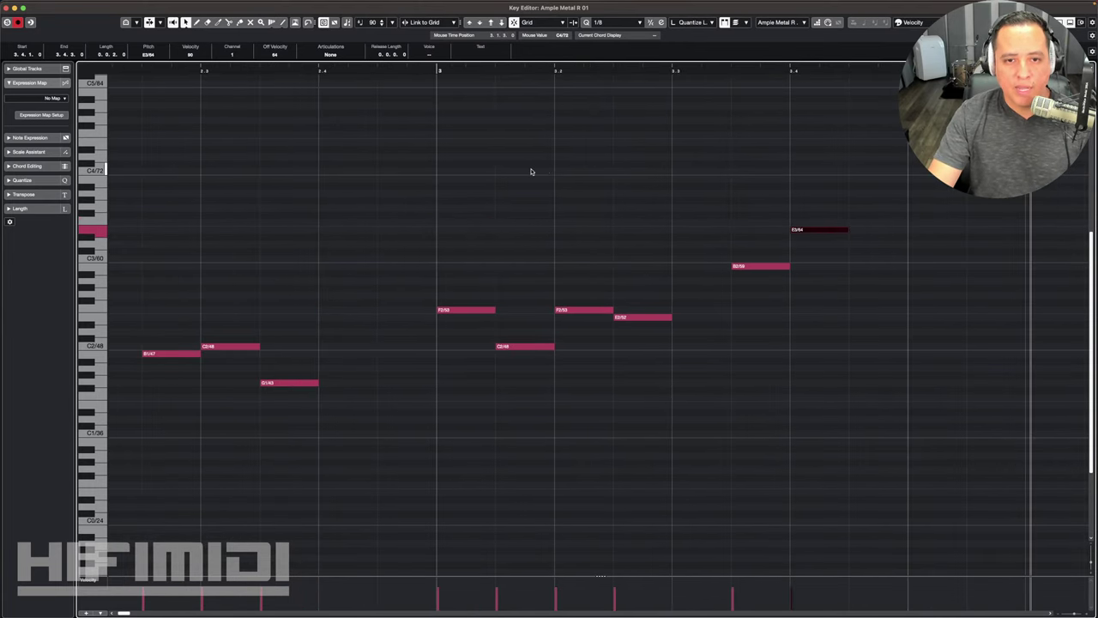
left_click(437, 72)
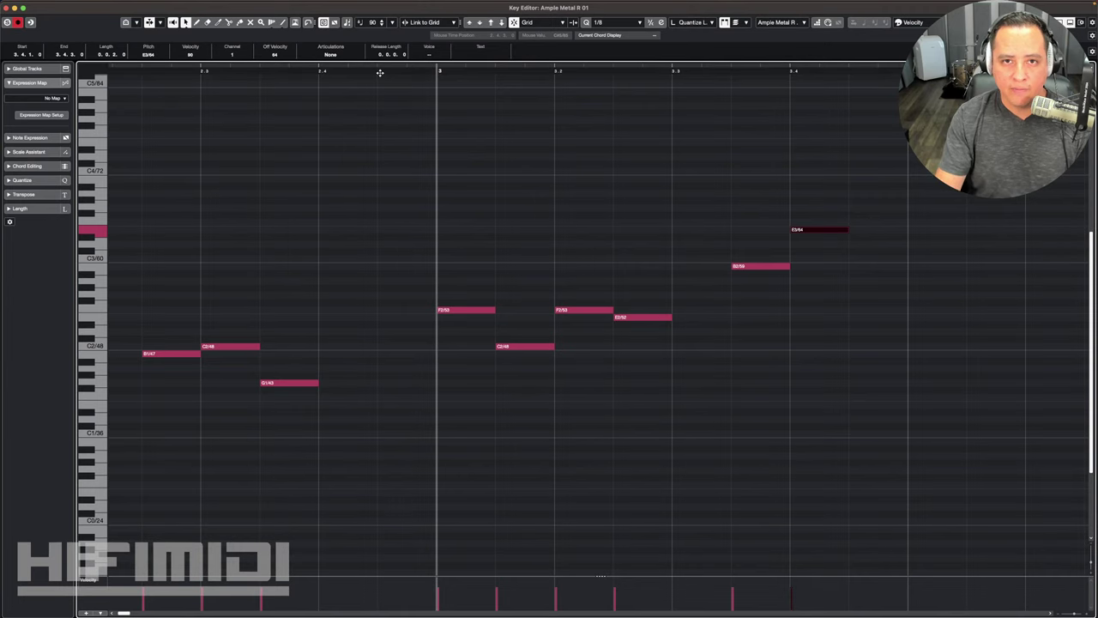
key("space")
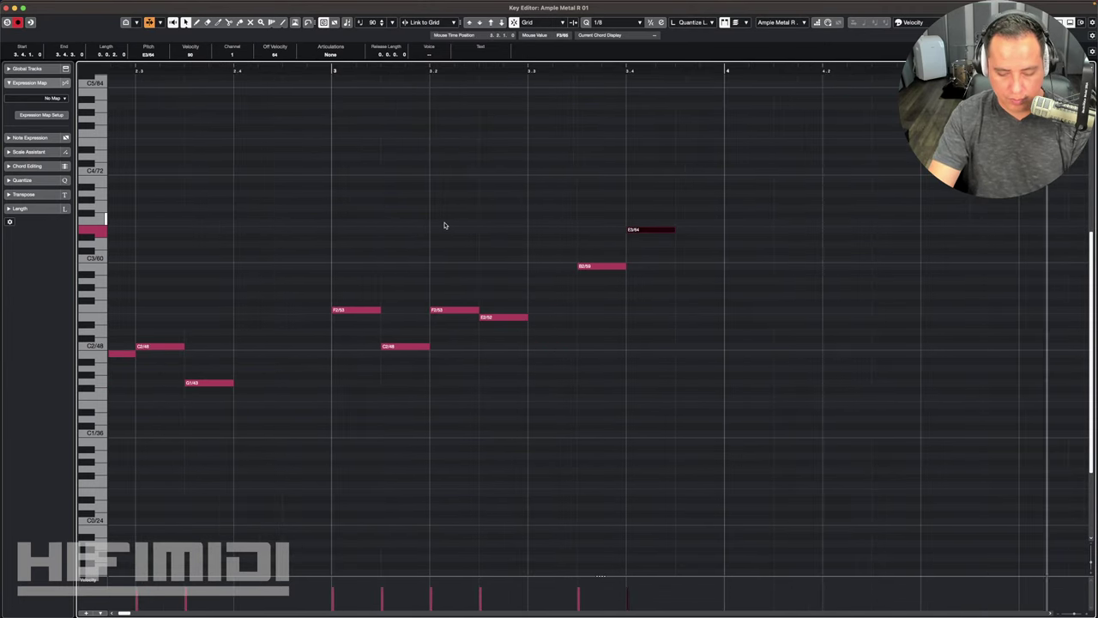
key("g")
key("g")
key("space")
Duplicate all notes of the two-bar phrase and shift the copy to start at bar 4
scroll(449, 301, "left", 4)
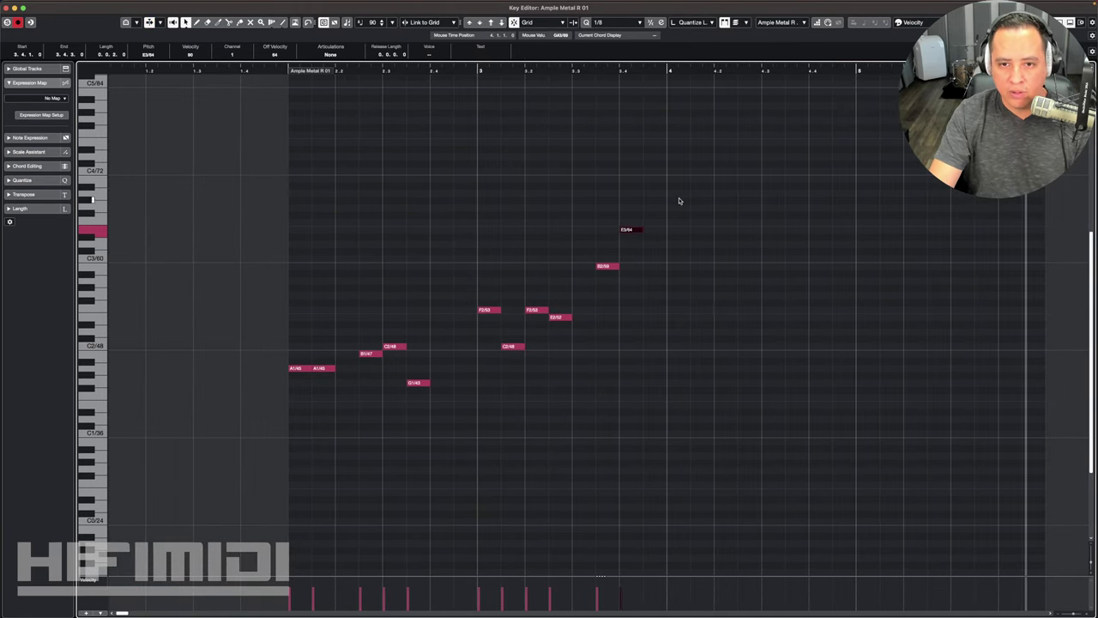
left_click_drag(678, 199, 290, 427)
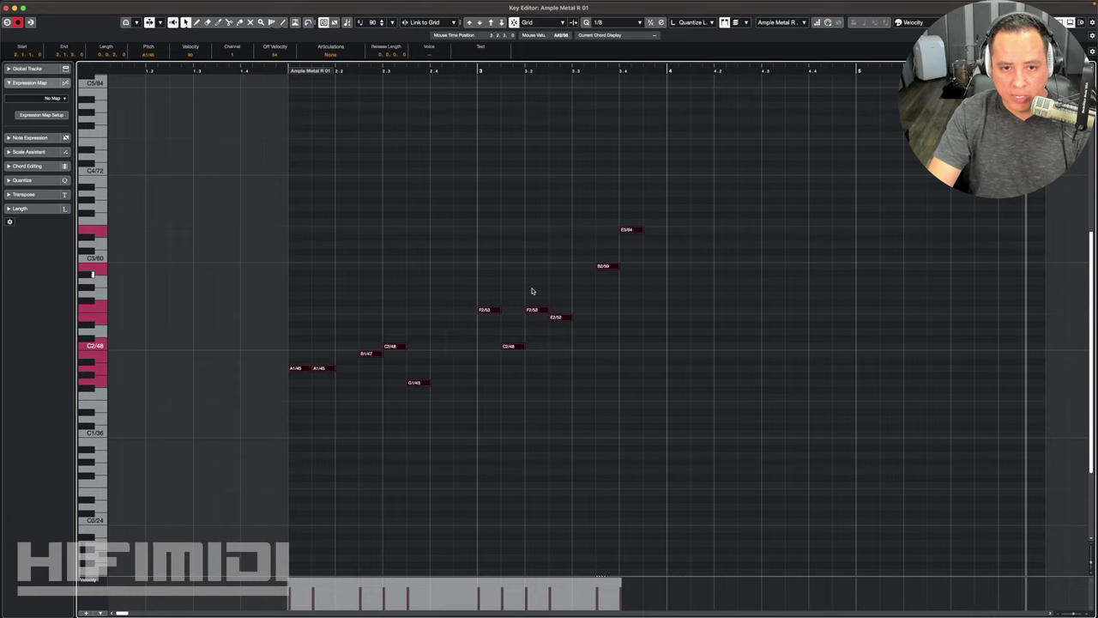
key("super+d")
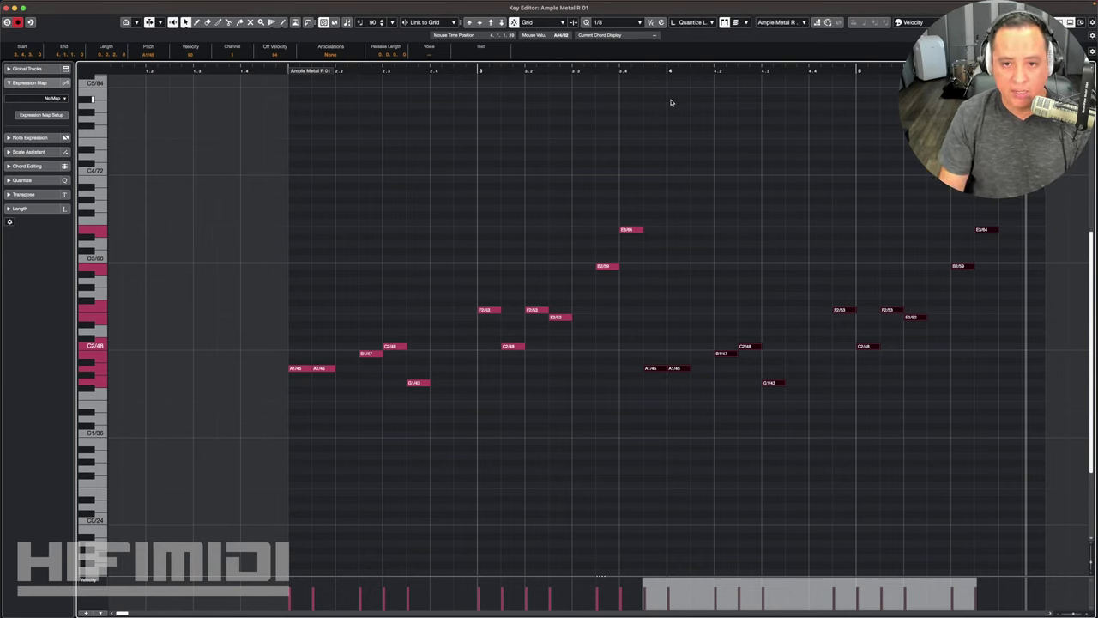
key("ctrl+Right")
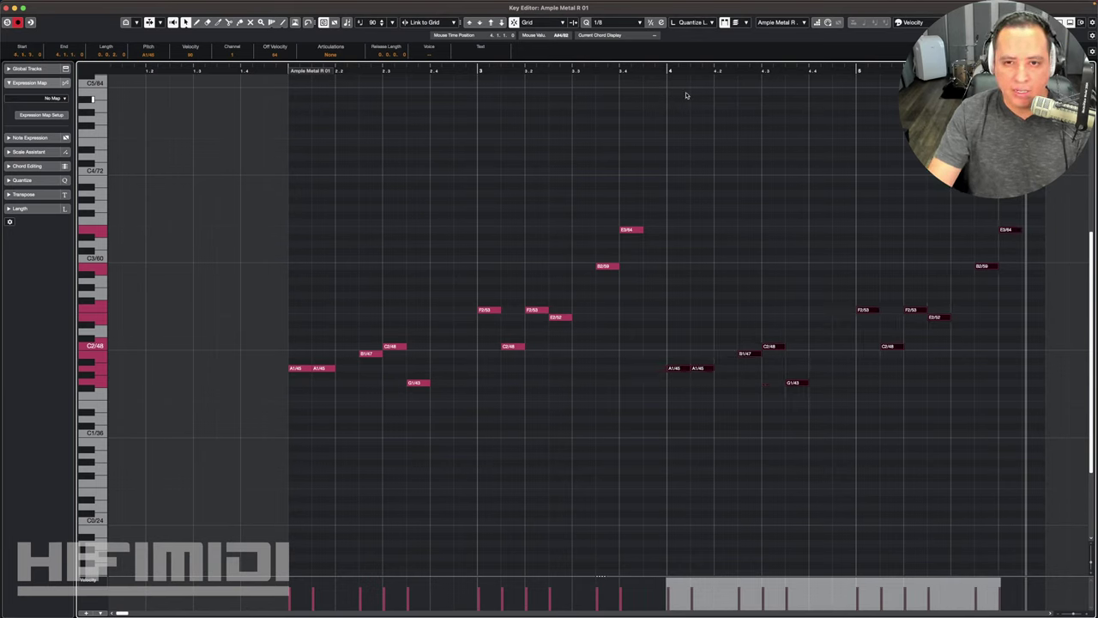
left_click(669, 70)
left_click(471, 127)
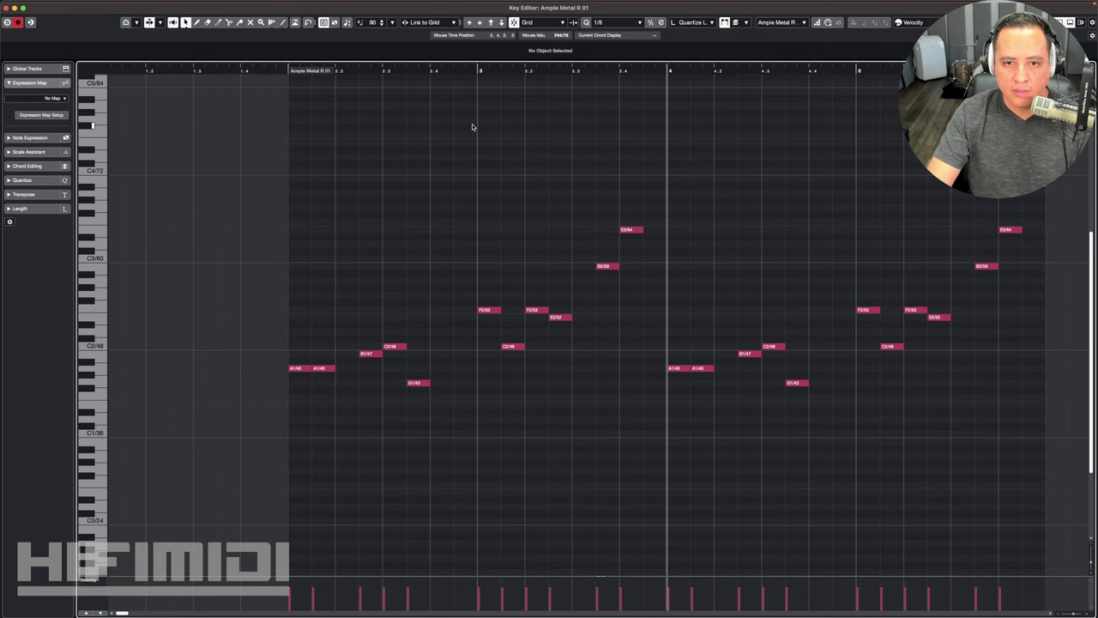
Play both phrases from bar 2 against the reference, and undo the duplication
left_click(283, 71)
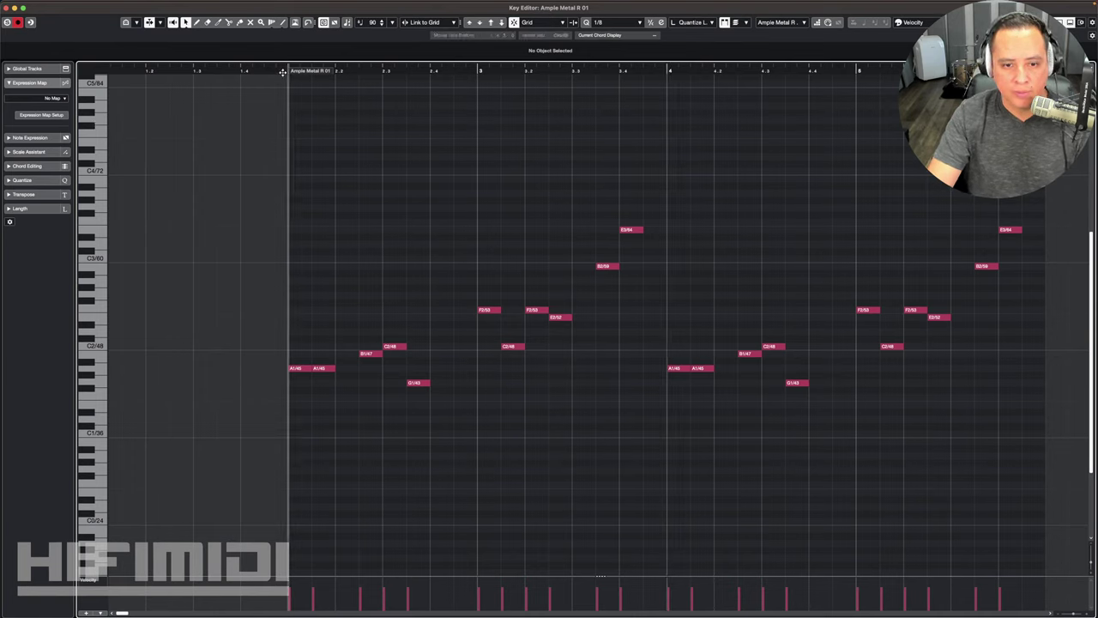
key("space")
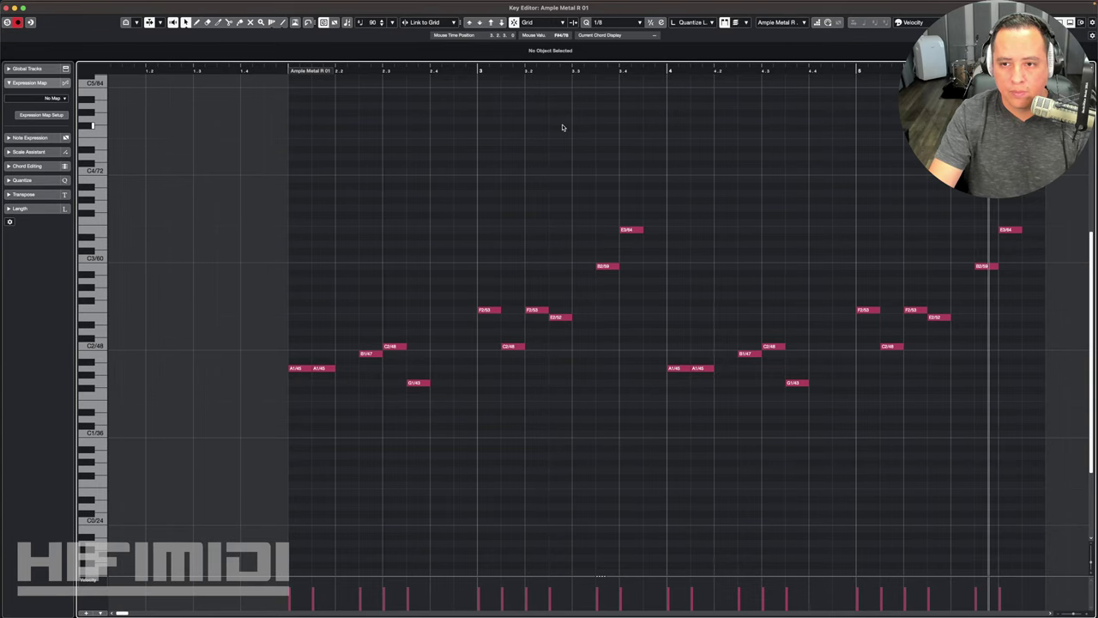
key("space")
scroll(531, 189, "left", 5)
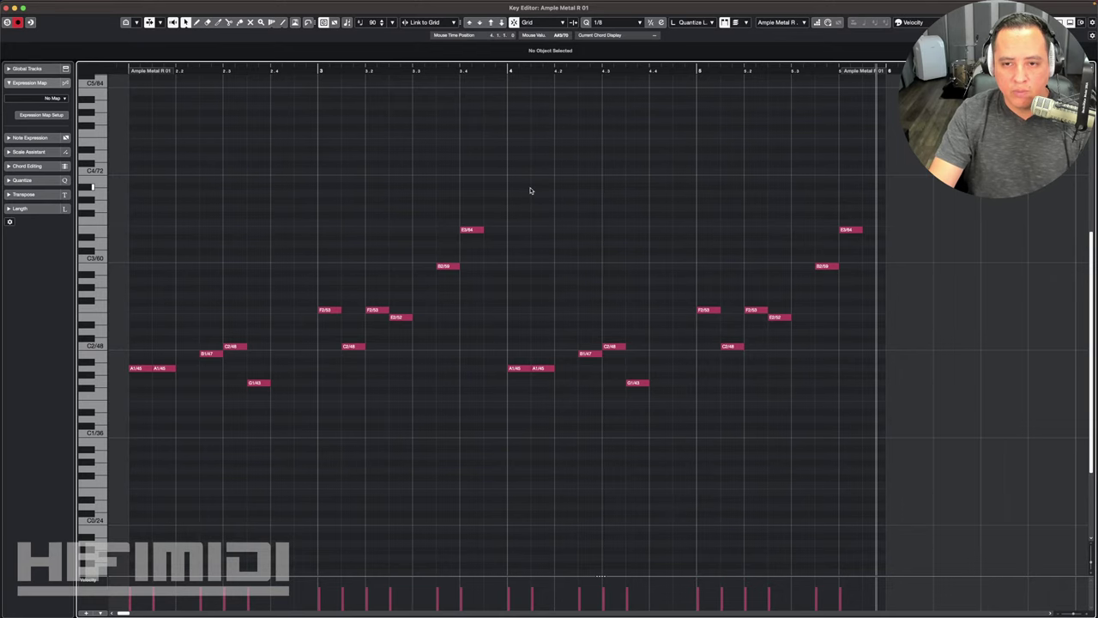
key("ctrl+z")
scroll(463, 237, "left", 5)
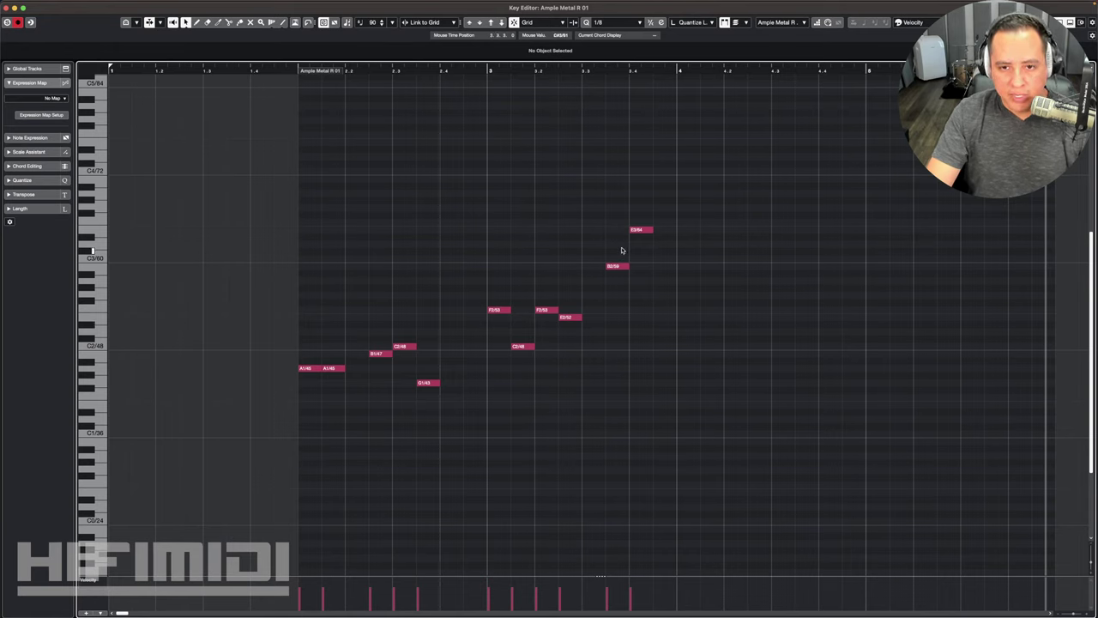
Lengthen the E3 note to end at 4.1.1 and the E2 note to end at 3.3.3, playing the phrase between edits
left_click_drag(653, 232, 685, 228)
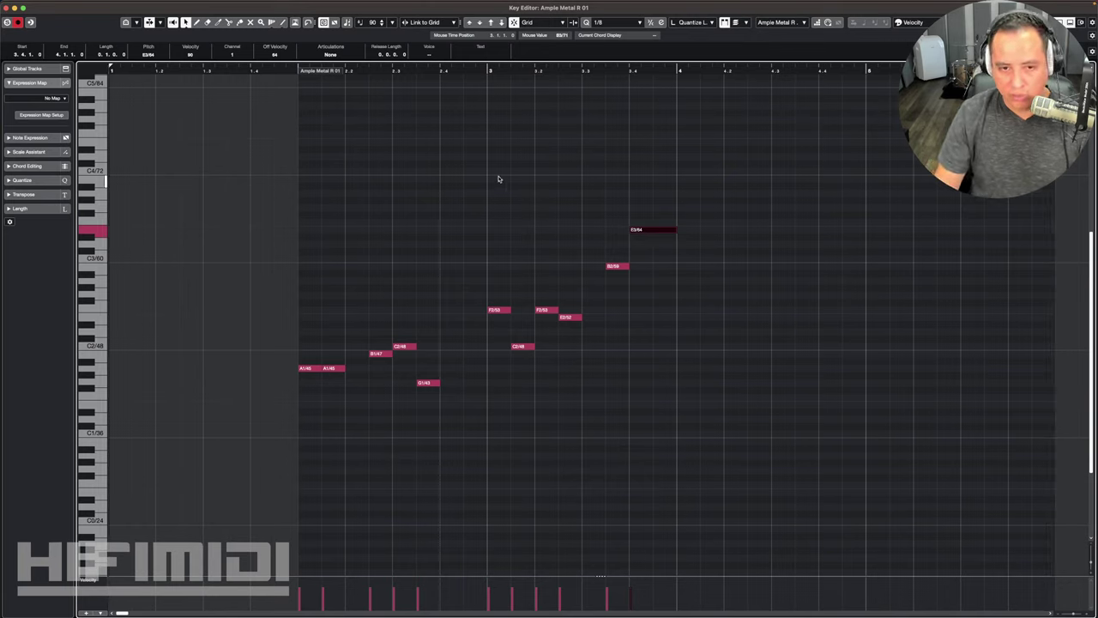
key("space")
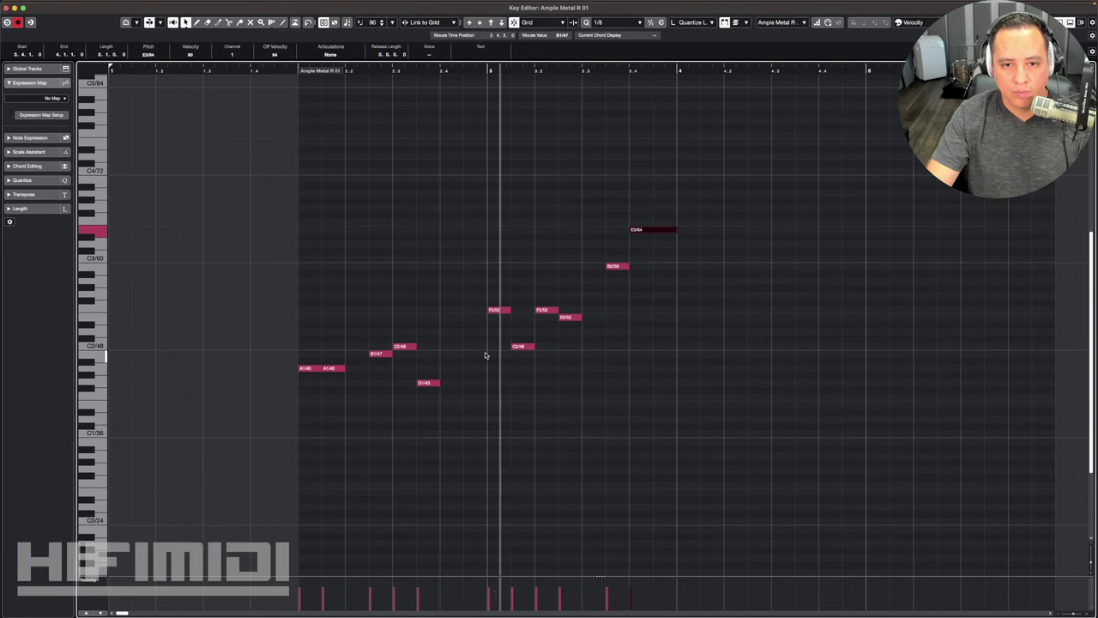
key("space")
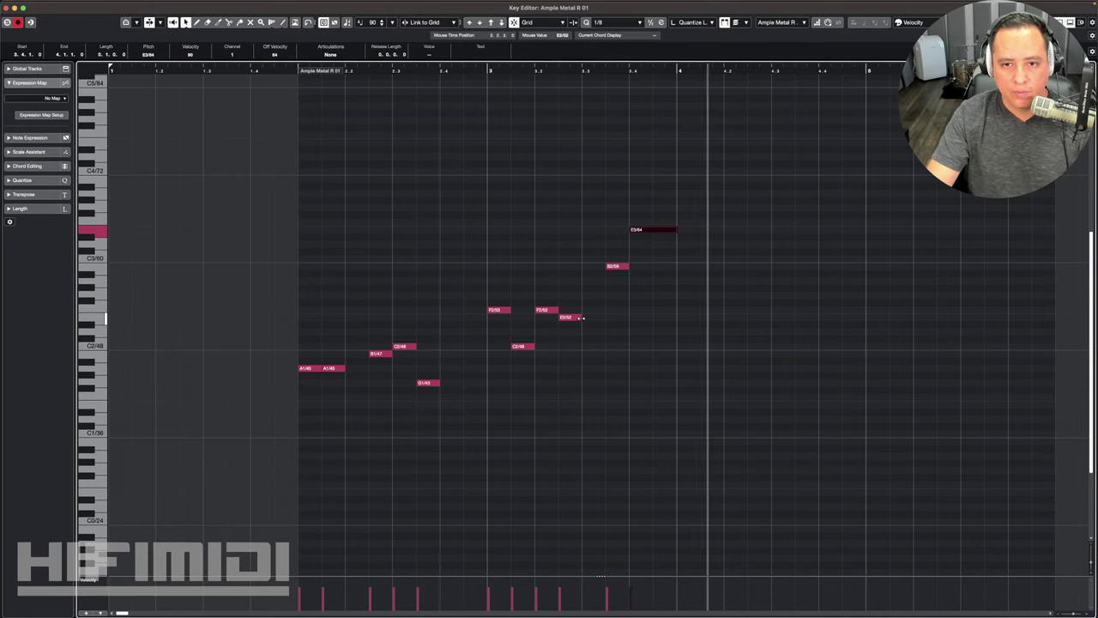
left_click_drag(581, 317, 606, 316)
Duplicate the corrected two-bar phrase into bars 4 and 5 and play the result
left_click_drag(676, 210, 308, 429)
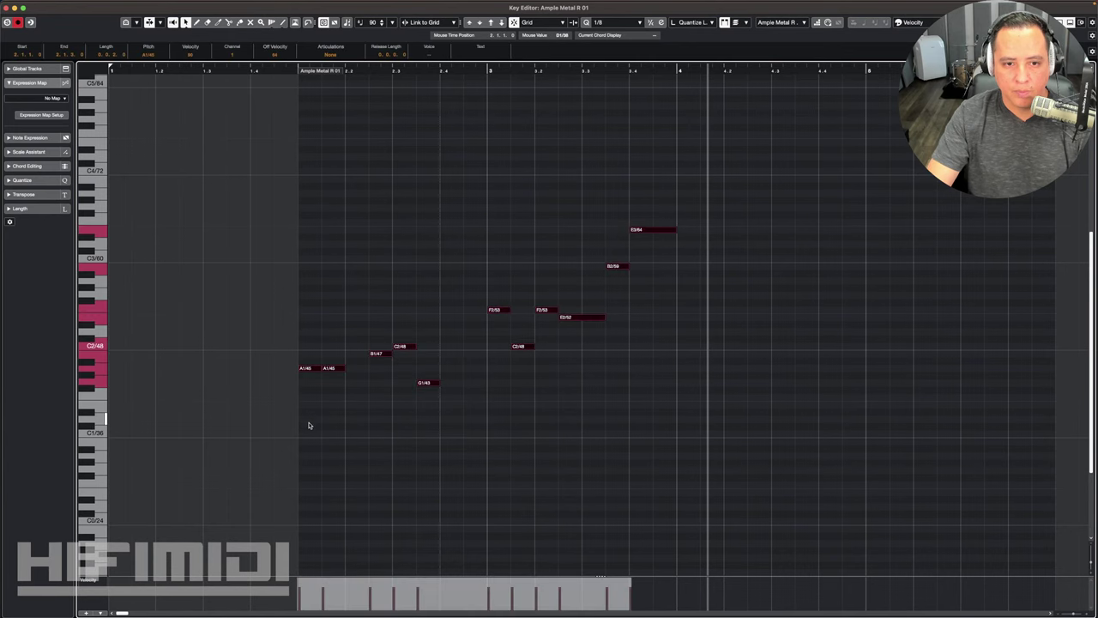
key("alt+d")
left_click(737, 240)
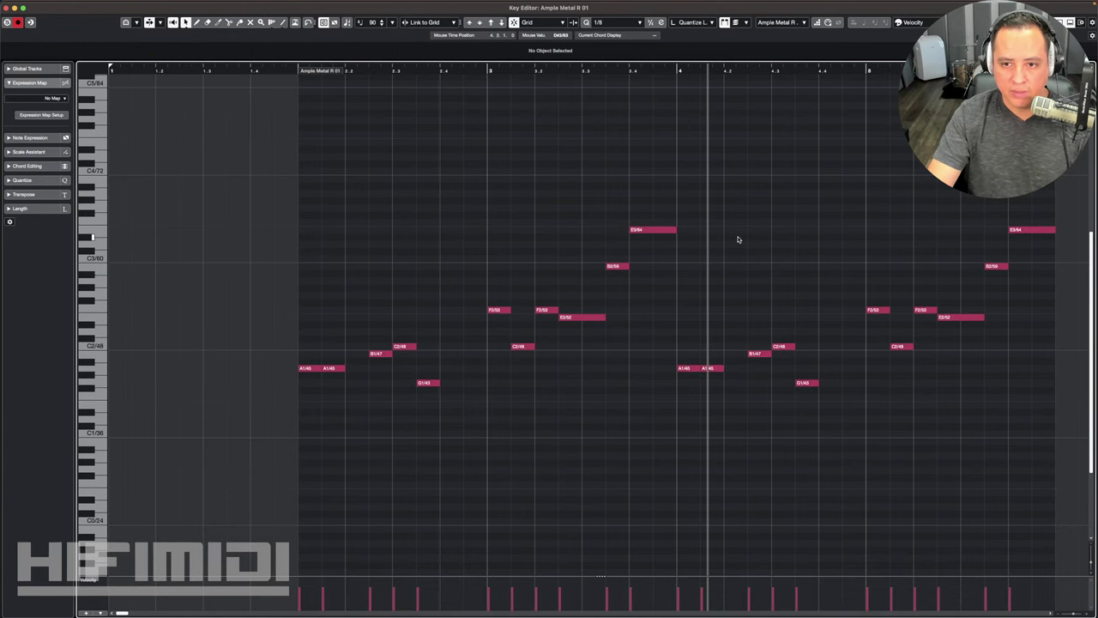
key("space")
scroll(606, 338, "right", 3)
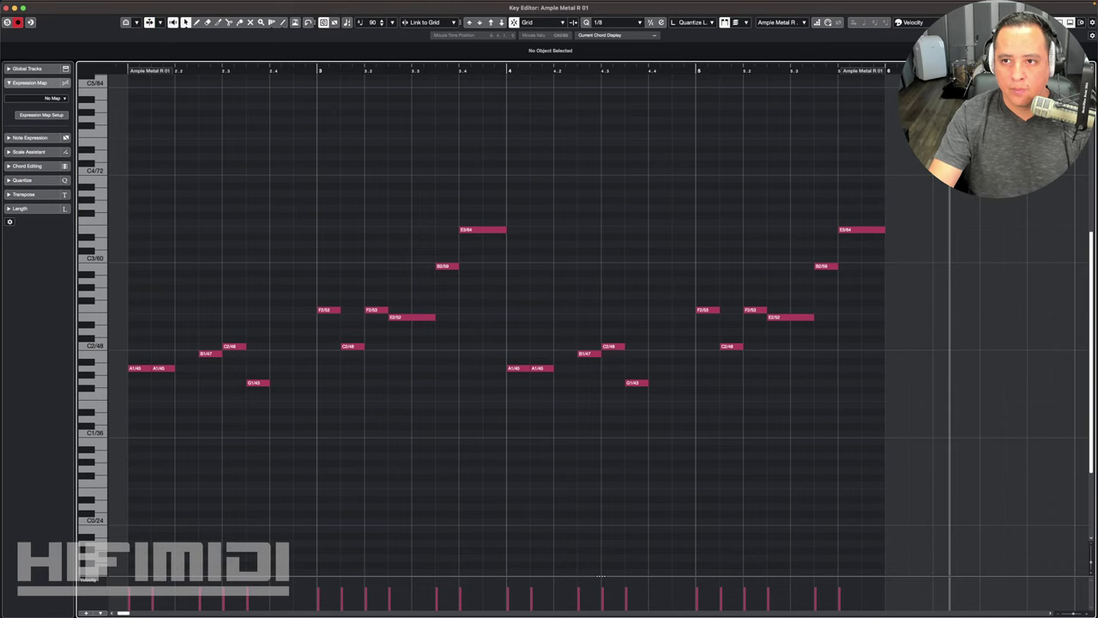
Close the separate Key Editor and create an empty bass part from bar 6 to bar 14 for THEME 2
key("super+w")
key("g")
key("g")
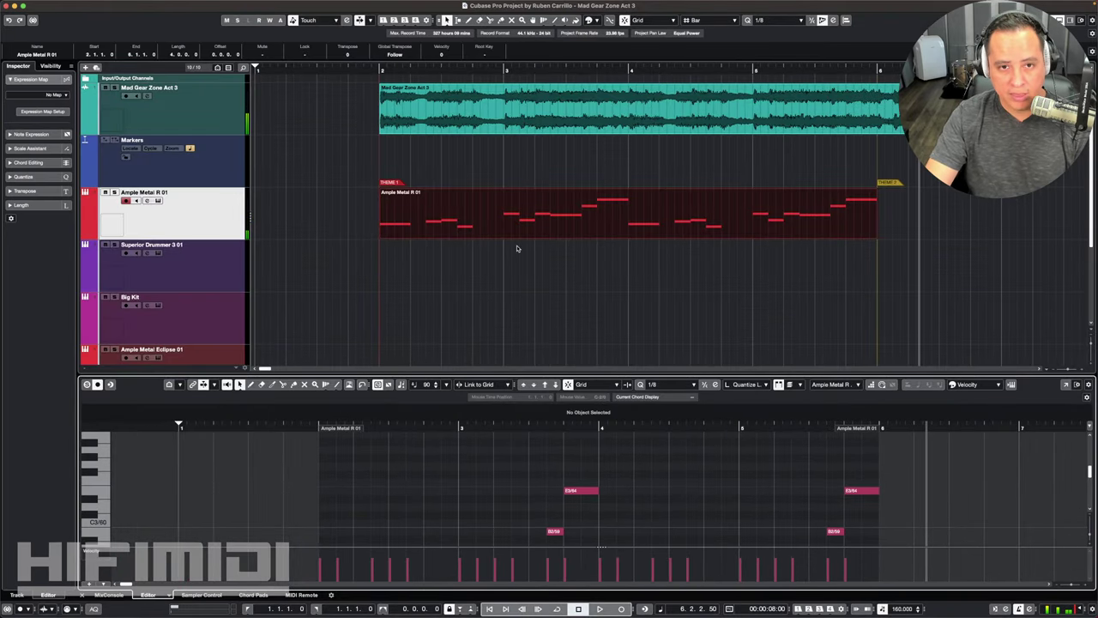
left_click(503, 255)
key("g")
key("g")
key("g")
key("g")
scroll(476, 282, "right", 2)
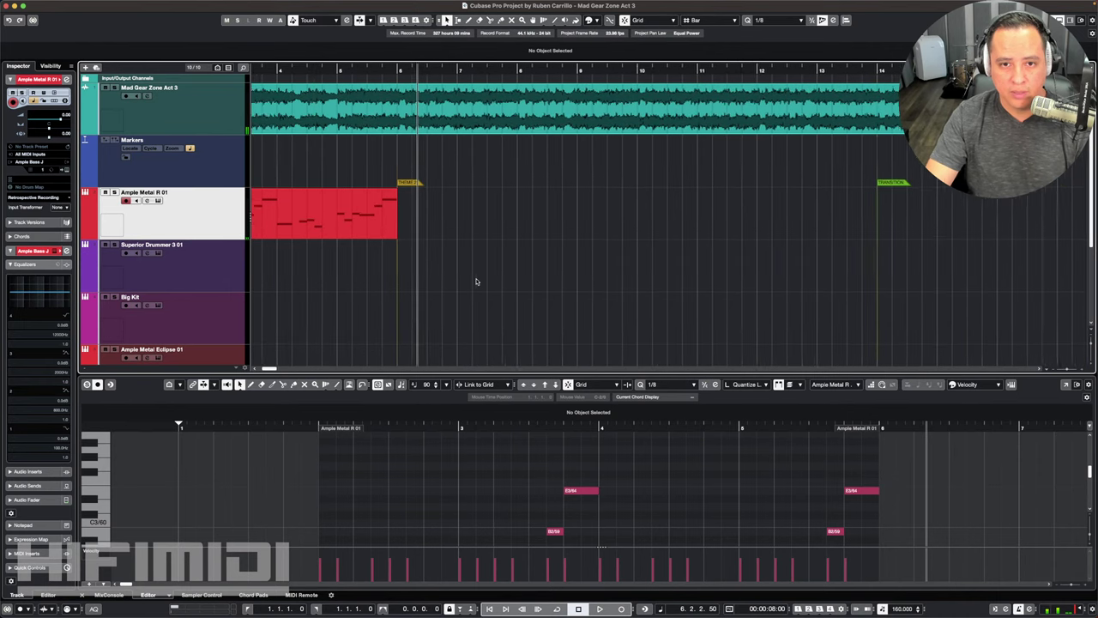
left_click_drag(364, 215, 845, 221)
scroll(495, 230, "left", 5)
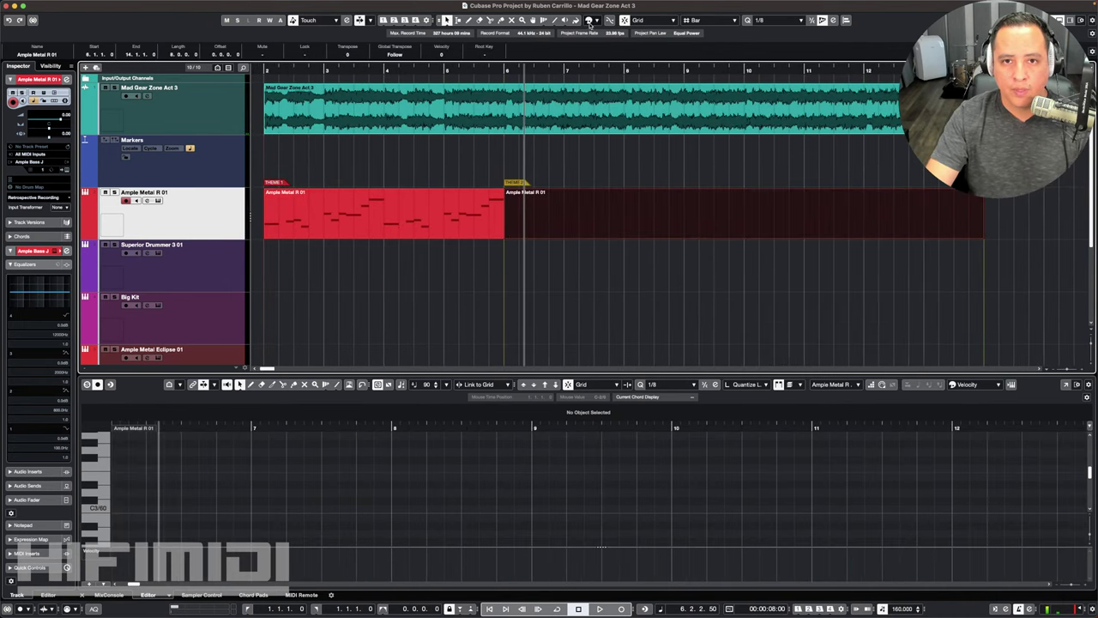
Color the new bass part to match the THEME 2 marker and show its Key Editor in its own window
left_click(590, 23)
left_click(608, 45)
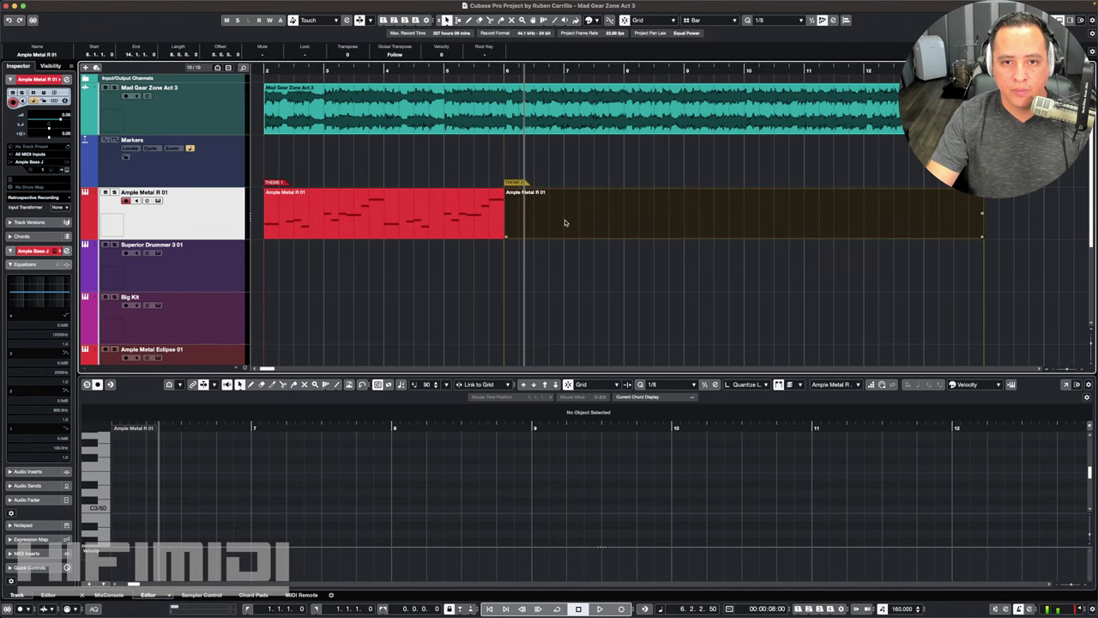
left_click(1007, 275)
left_click(1066, 386)
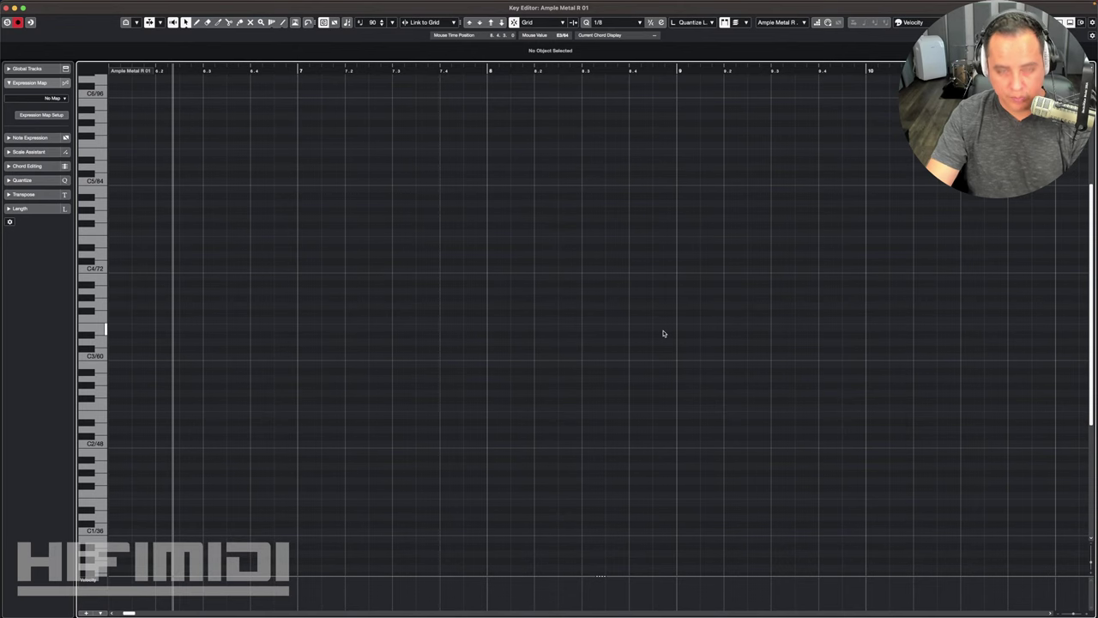
Play the song from the start of the THEME 2 part at bar 6 to hear its bass line
key("KP_0")
scroll(589, 343, "left", 4)
key("space")
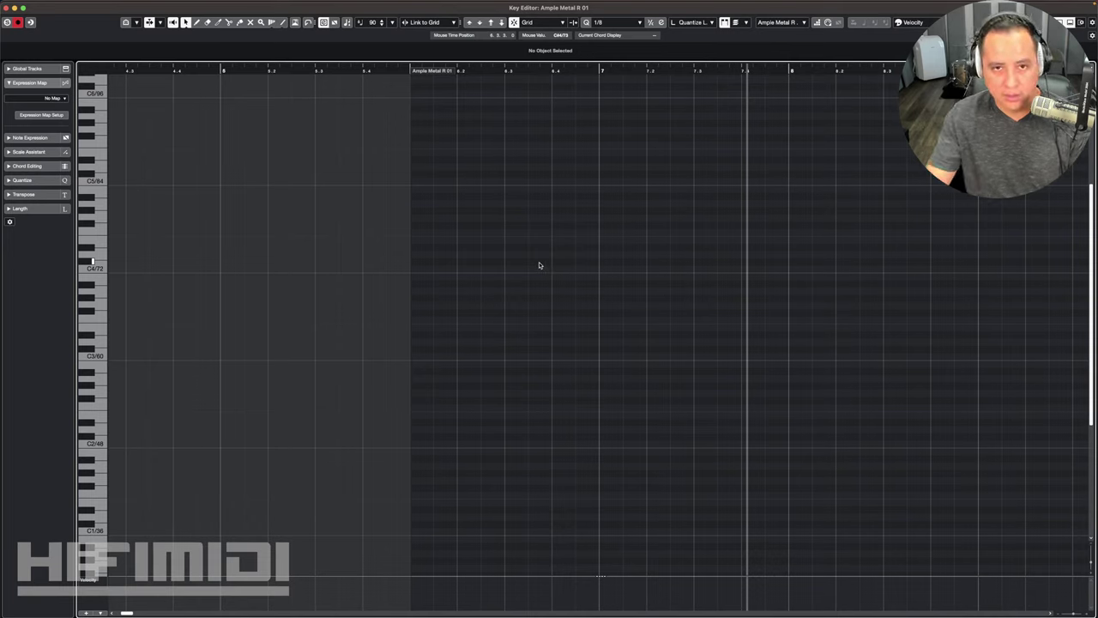
key("KP_Subtract")
key("KP_Subtract")
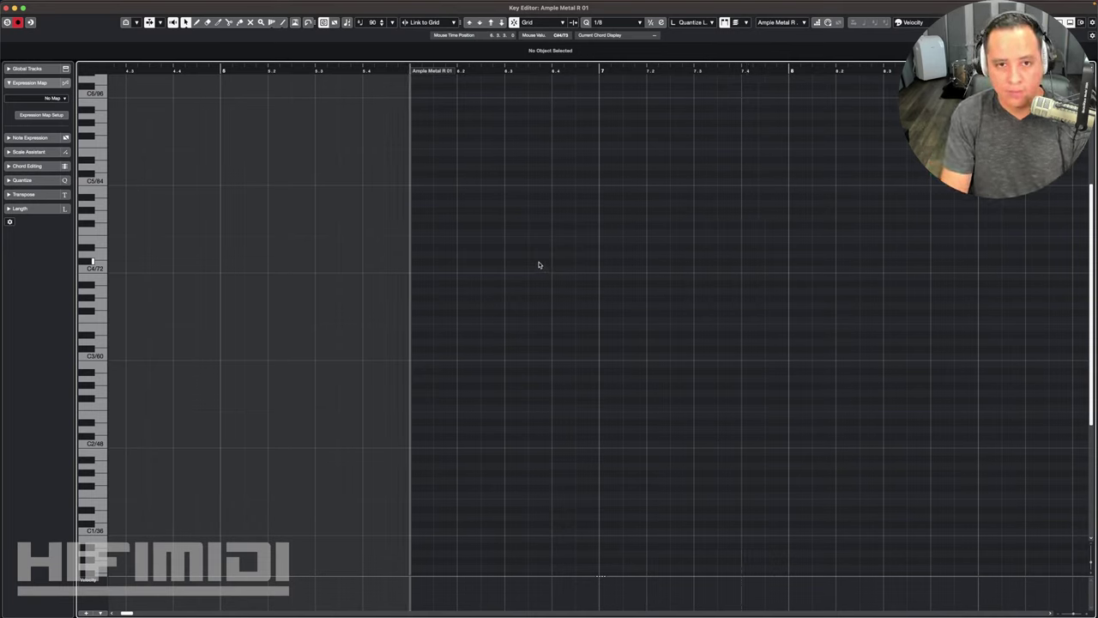
key("space")
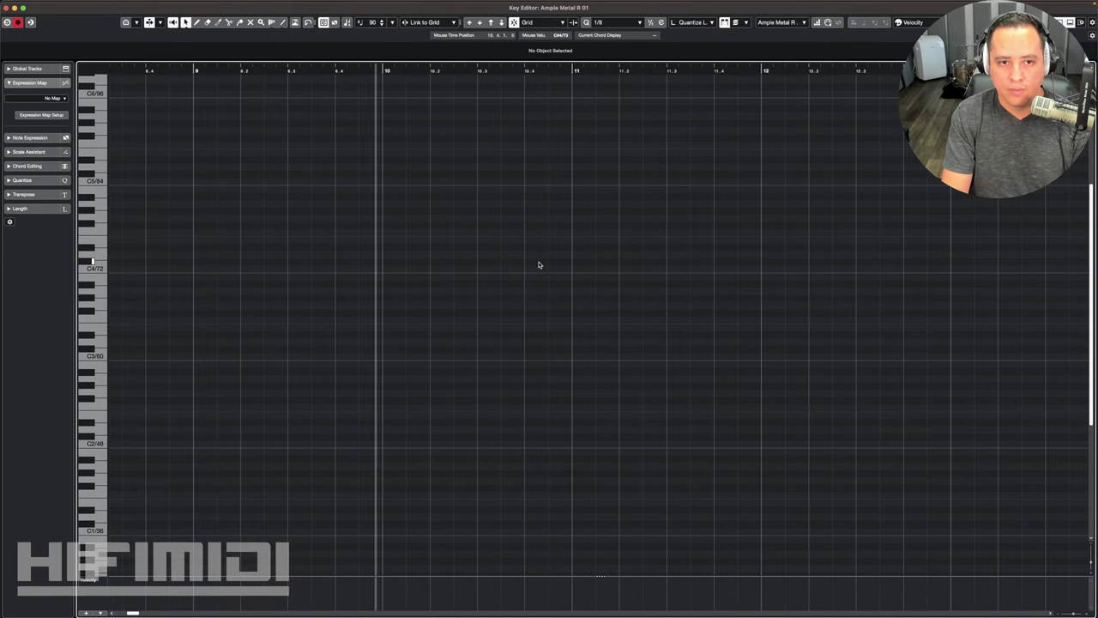
Stop playback and add an eighth-note A1 at the start of bar 6 in the THEME 2 bass part
key("space")
key("g")
scroll(515, 288, "left", 2)
key("g")
key("g")
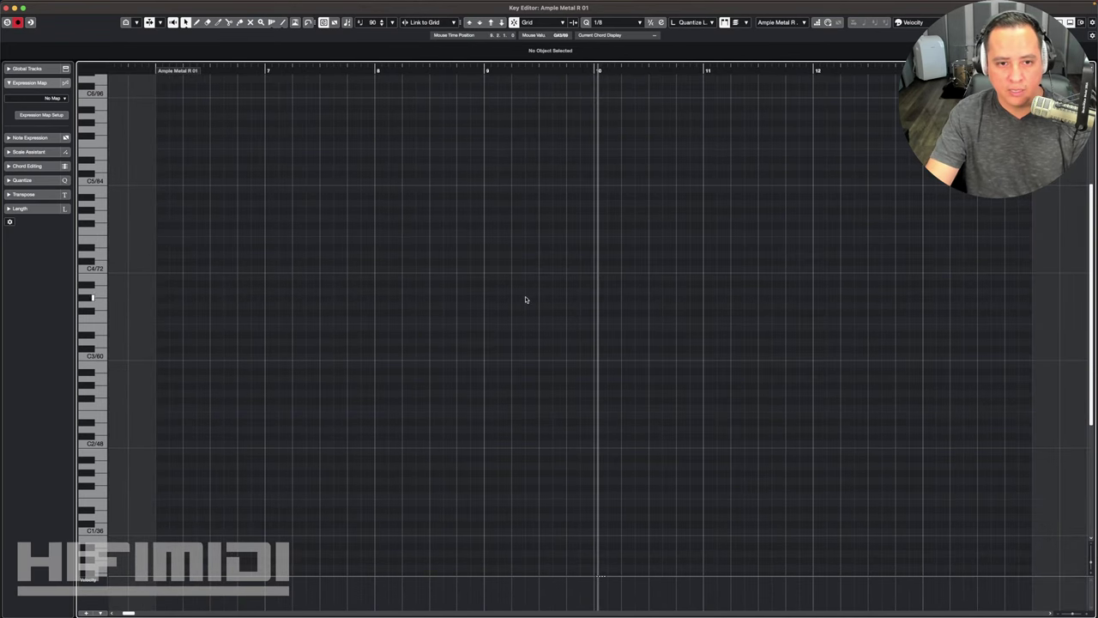
double_click(163, 378)
key("shift+Down")
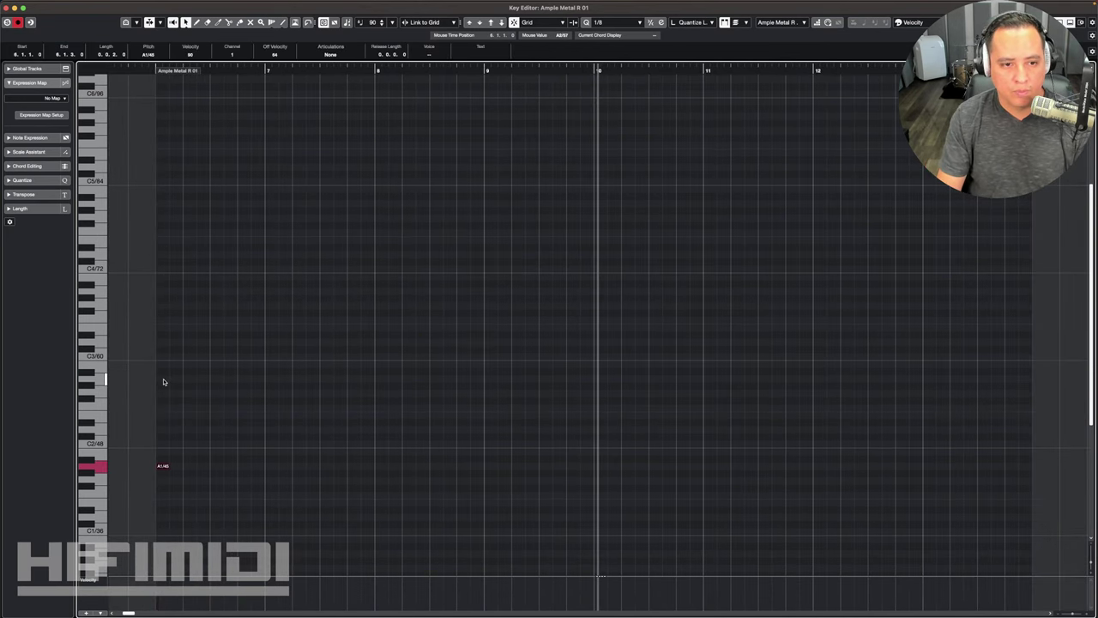
Duplicate the A1 note into the following eighth and raise the copy one octave to A2
scroll(209, 379, "left", 3)
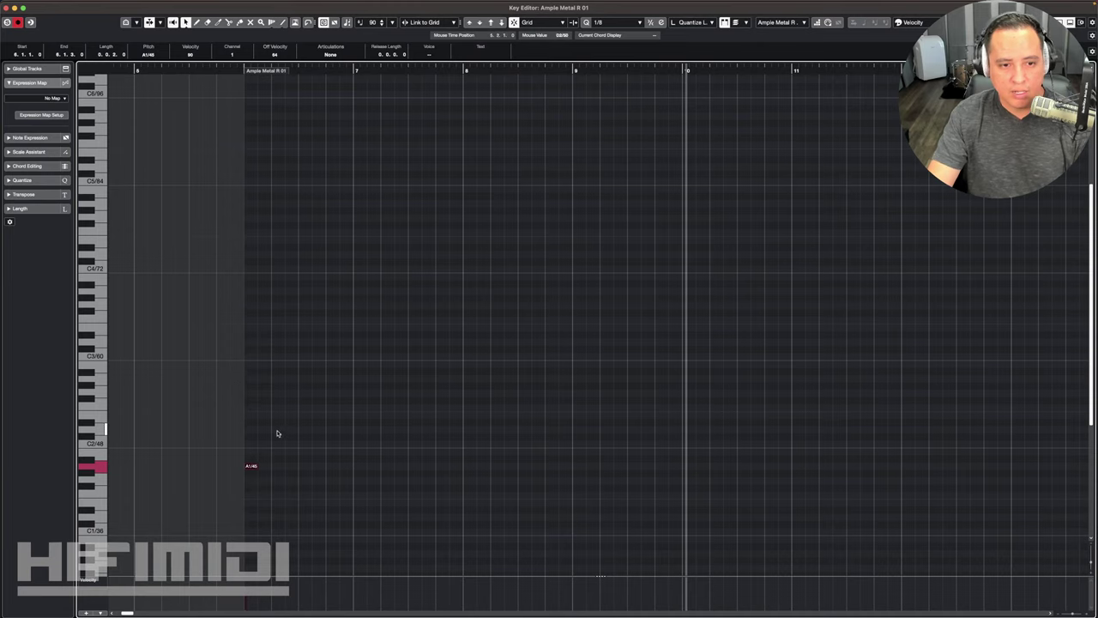
key("alt+d")
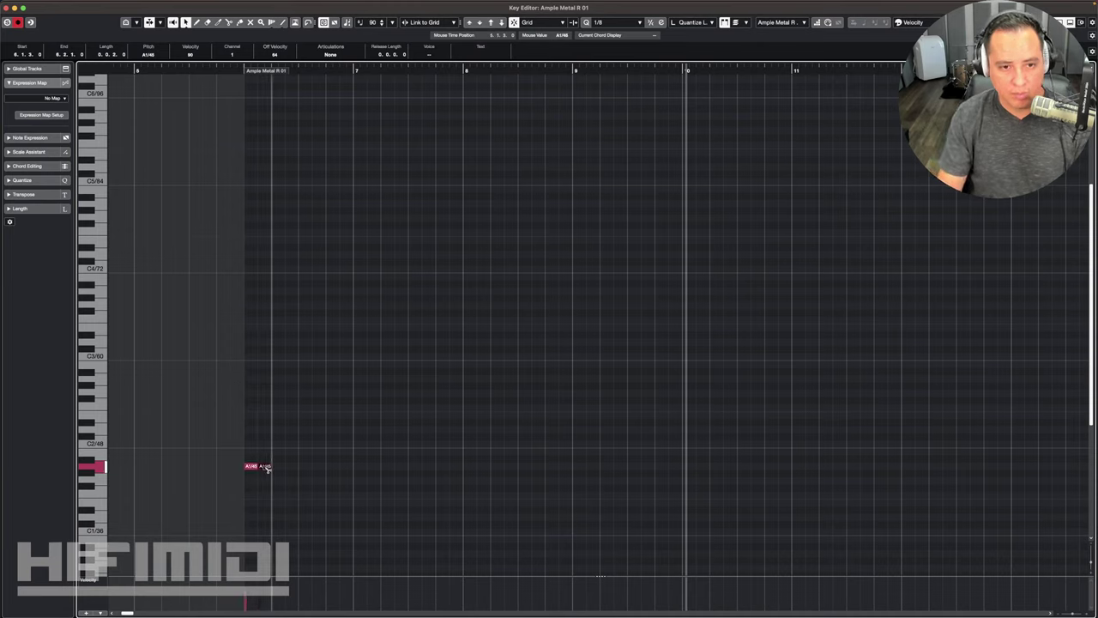
key("shift+Up")
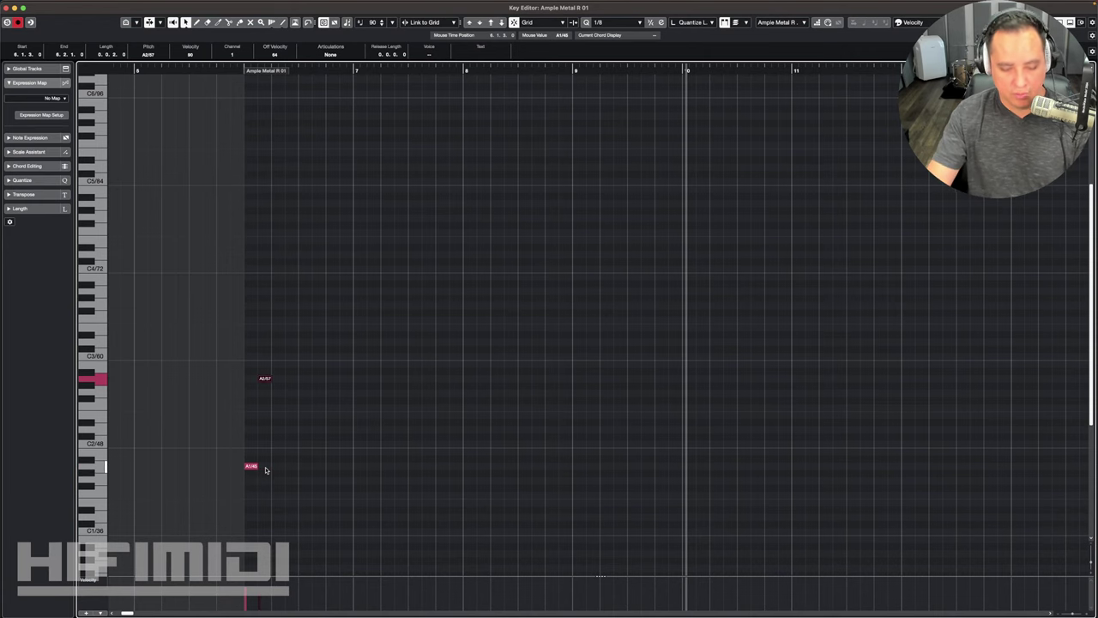
Audition octave transposition by repeatedly shifting the second note in bar 6 down and up an octave
key("h")
key("h")
scroll(303, 452, "left", 3)
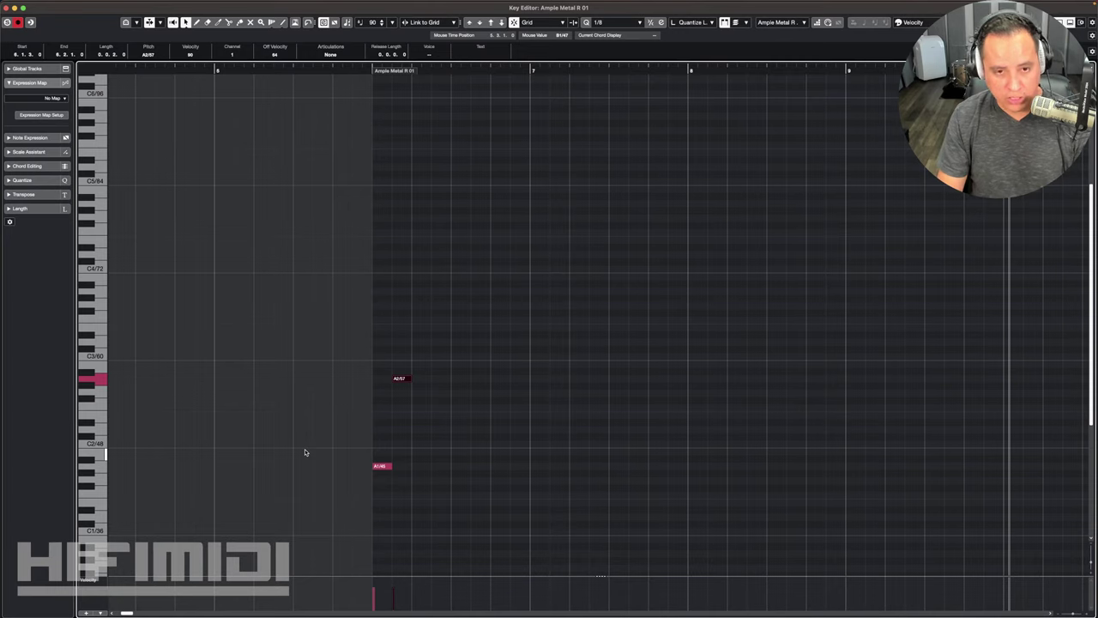
key("shift+Down")
key("shift+Up")
key("shift+Up")
key("shift+Down")
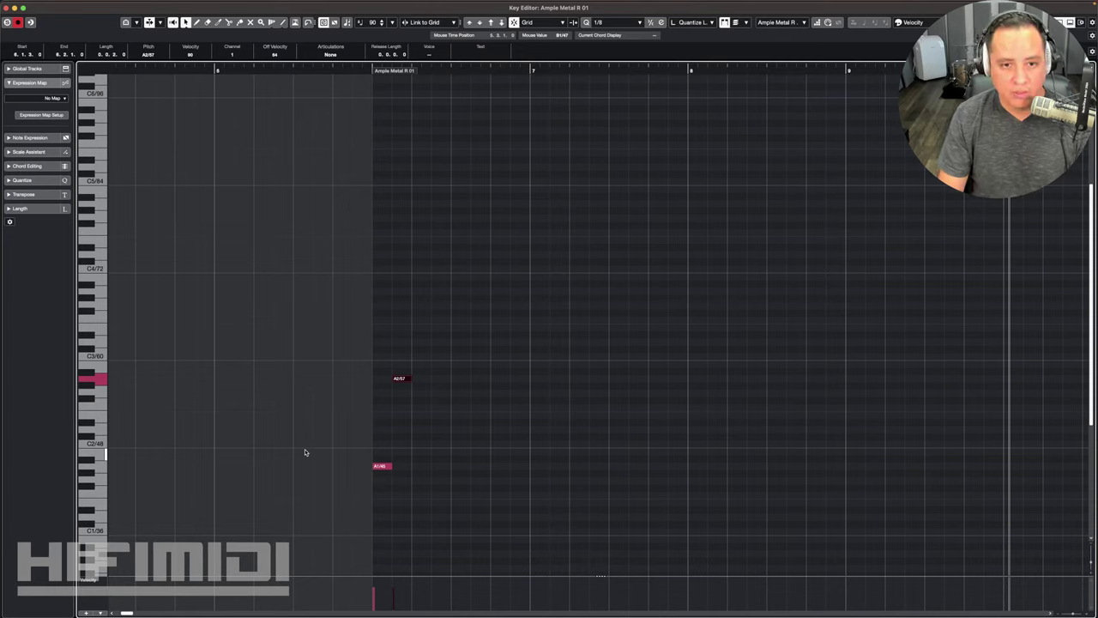
key("shift+Down")
key("shift+Up")
key("shift+Up")
key("shift+Down")
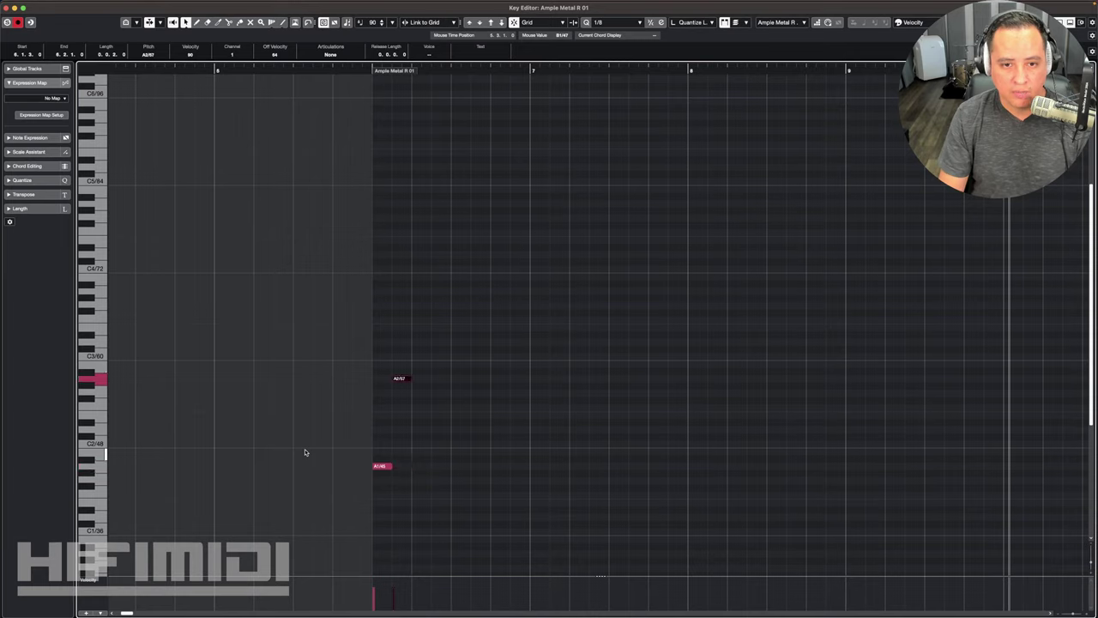
Drop the second note to A1, try semitone shifts up and down on it, and return it to A2
key("shift+Down")
key("Up")
key("Down")
key("Up")
key("Down")
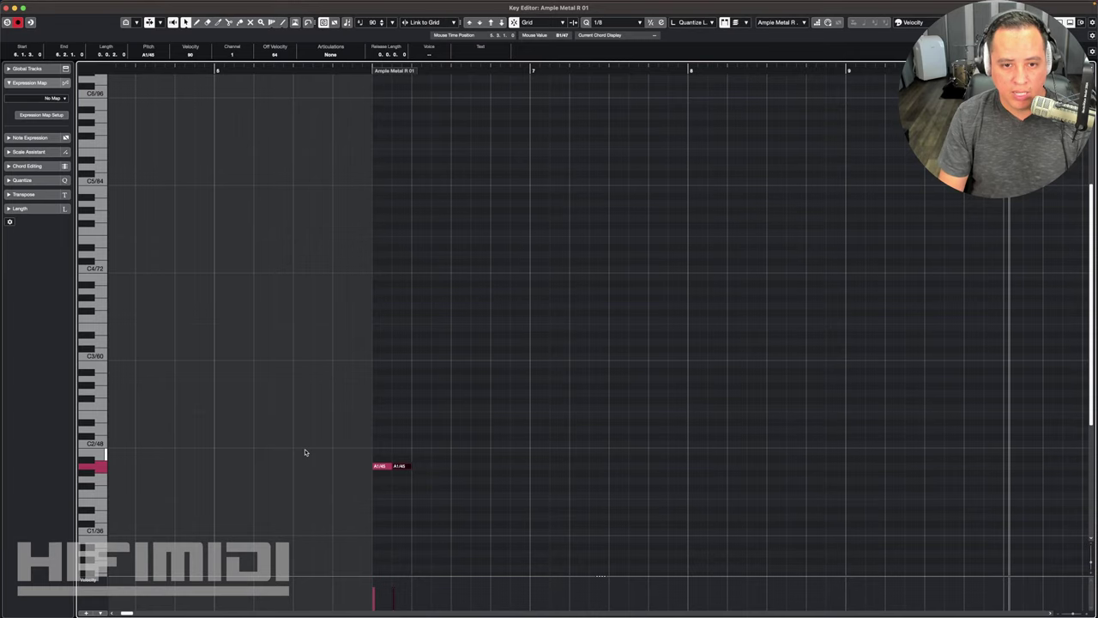
key("Up")
key("Down")
key("Up")
key("Down")
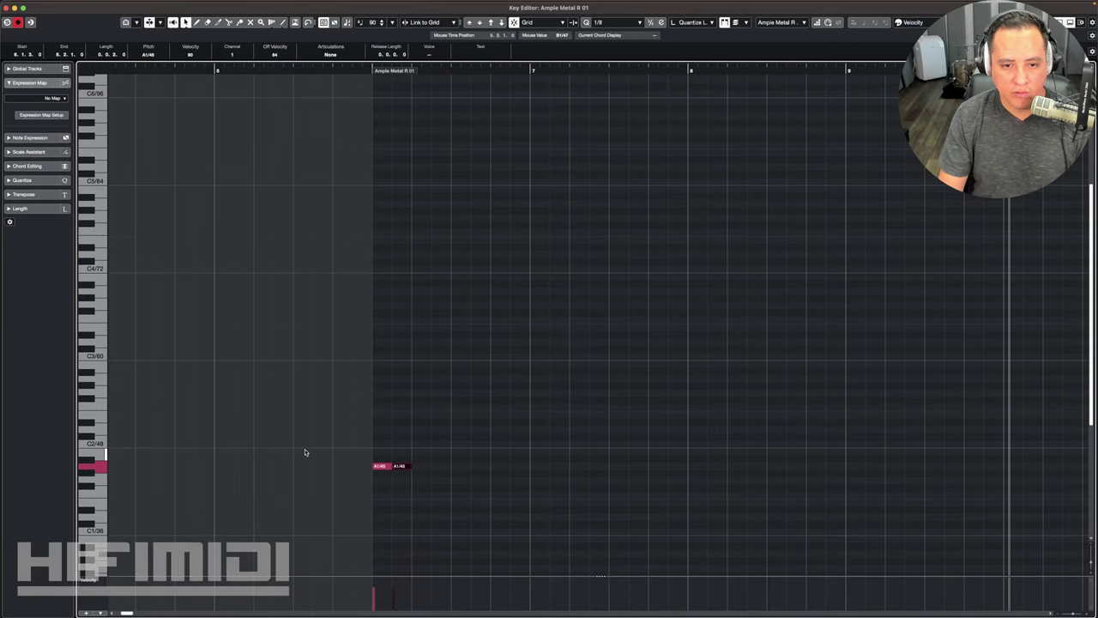
key("Up")
key("Down")
key("shift+Up")
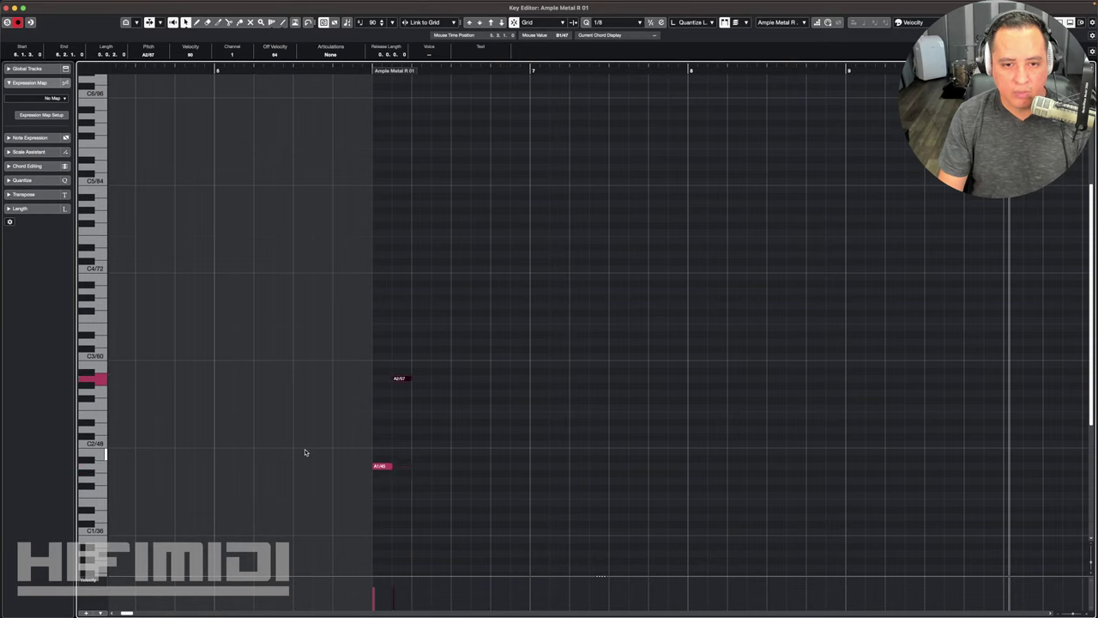
Select the A1 and A2 notes together and duplicate the pair three times to fill bar 6
left_click_drag(447, 347, 357, 507)
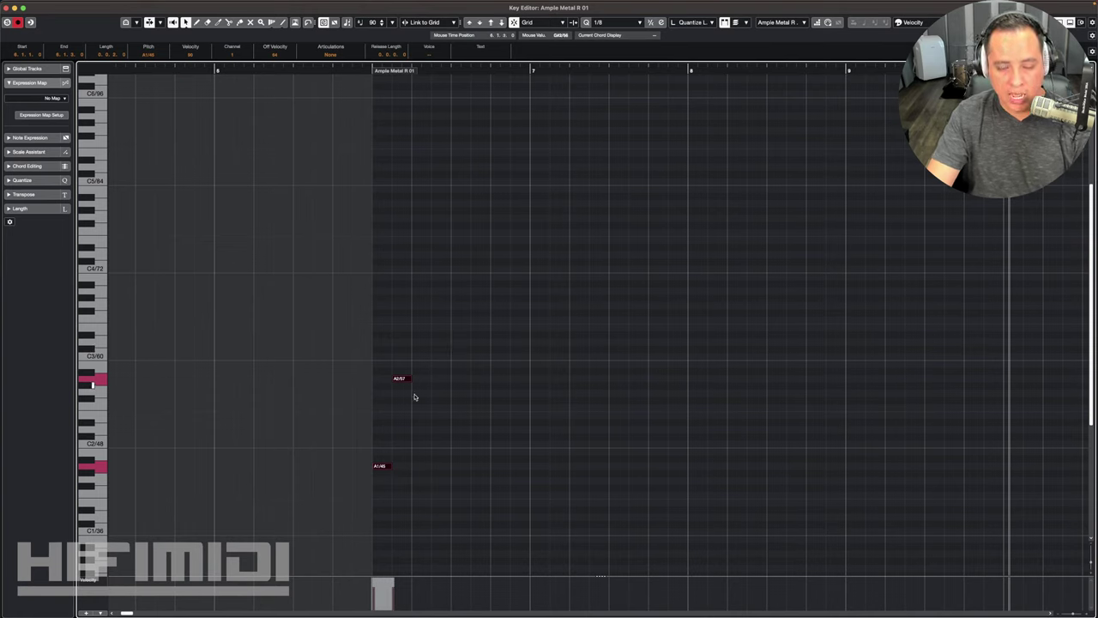
key("alt+d")
key("alt+d")
key("alt+d")
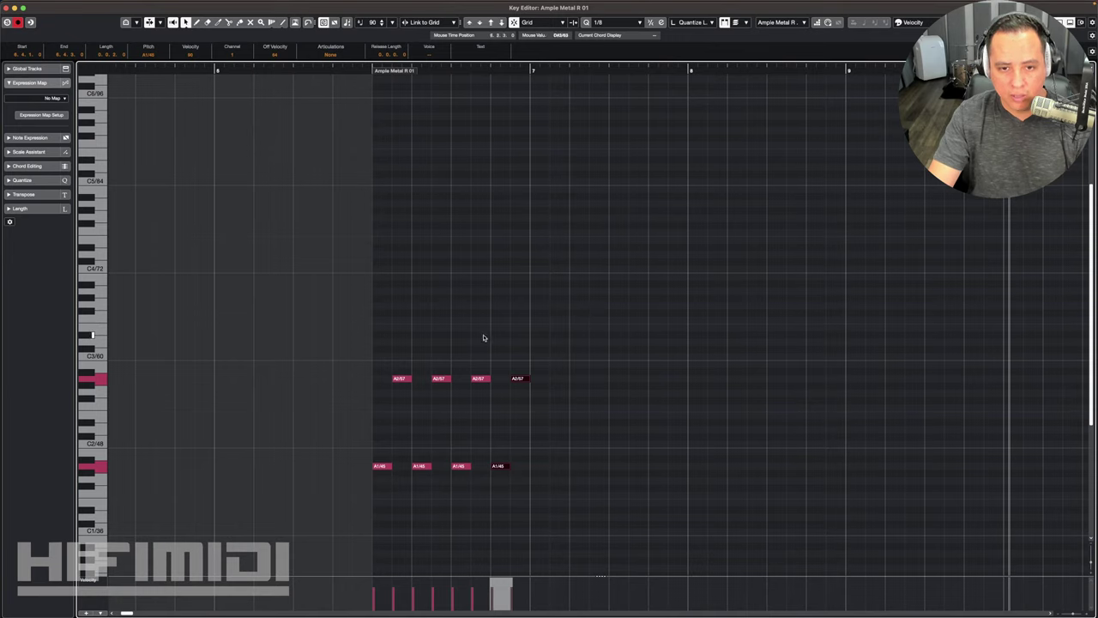
Duplicate the octave pair into bar 7, lower it two semitones to G1 and G2, and fill the bar with copies while the song plays
key("alt+d")
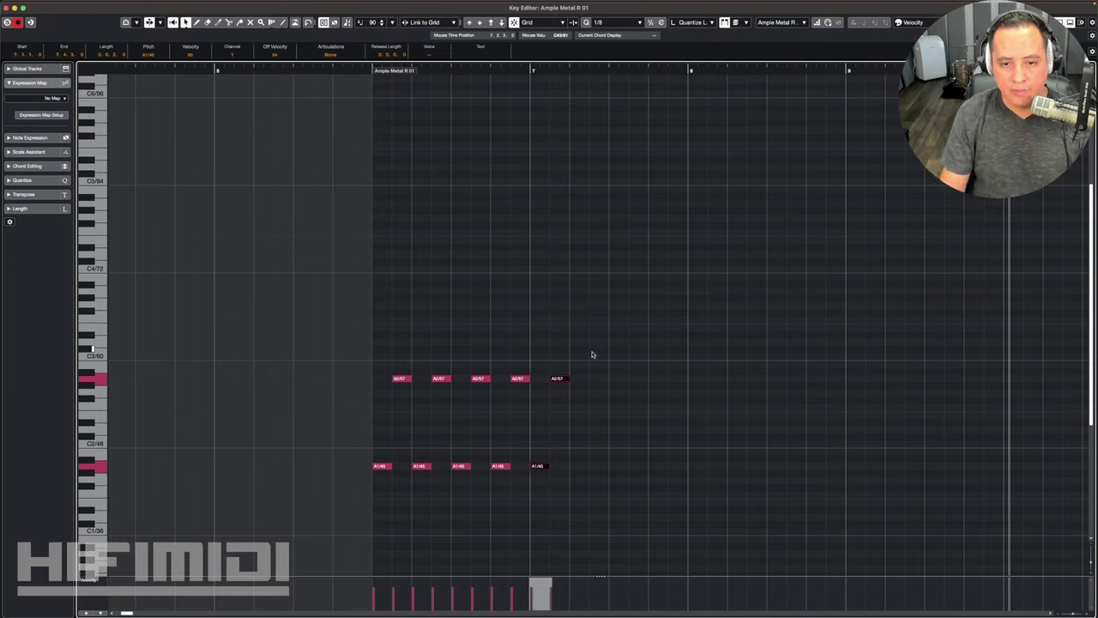
key("Down")
key("Down")
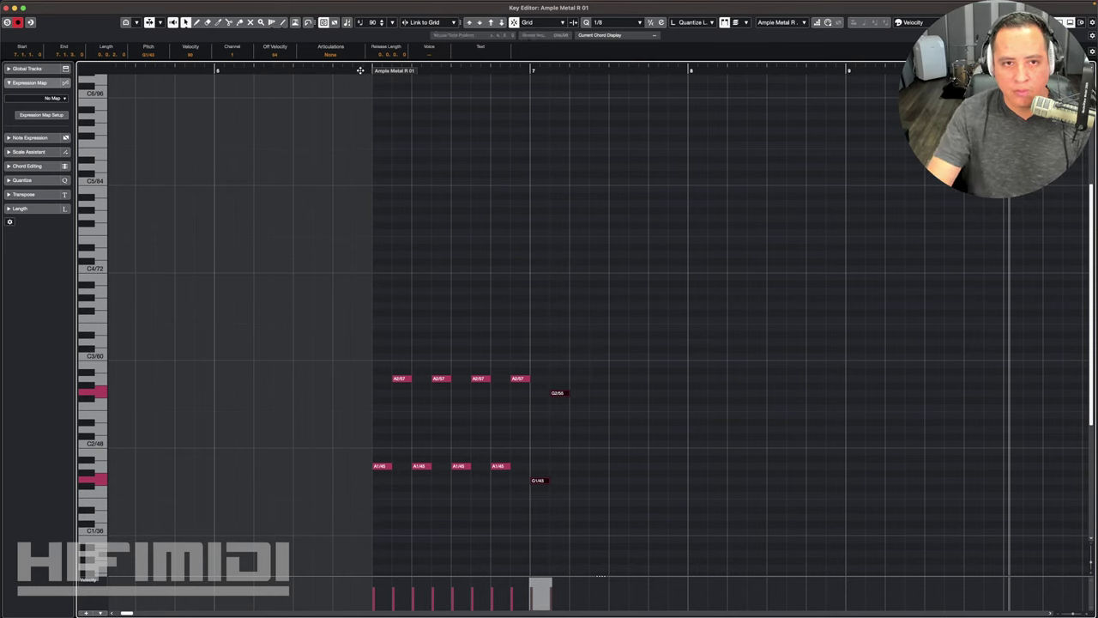
key("space")
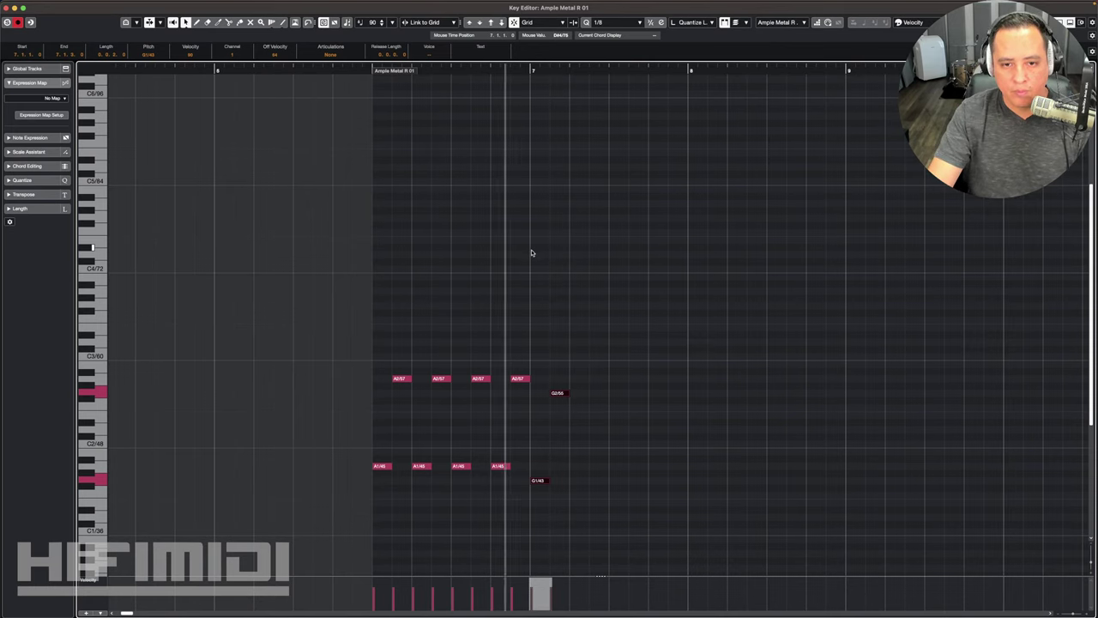
key("alt+d")
key("alt+d")
key("alt+d")
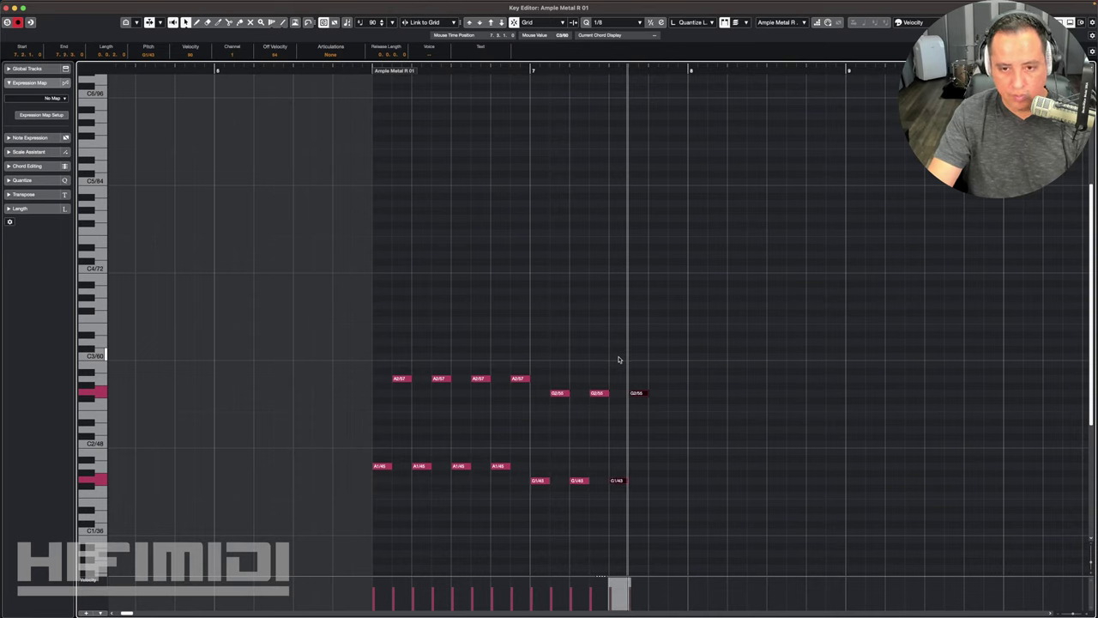
Duplicate the pair into bar 8, lower it two semitones to F1 and F2, and fill the bar with copies
key("alt+d")
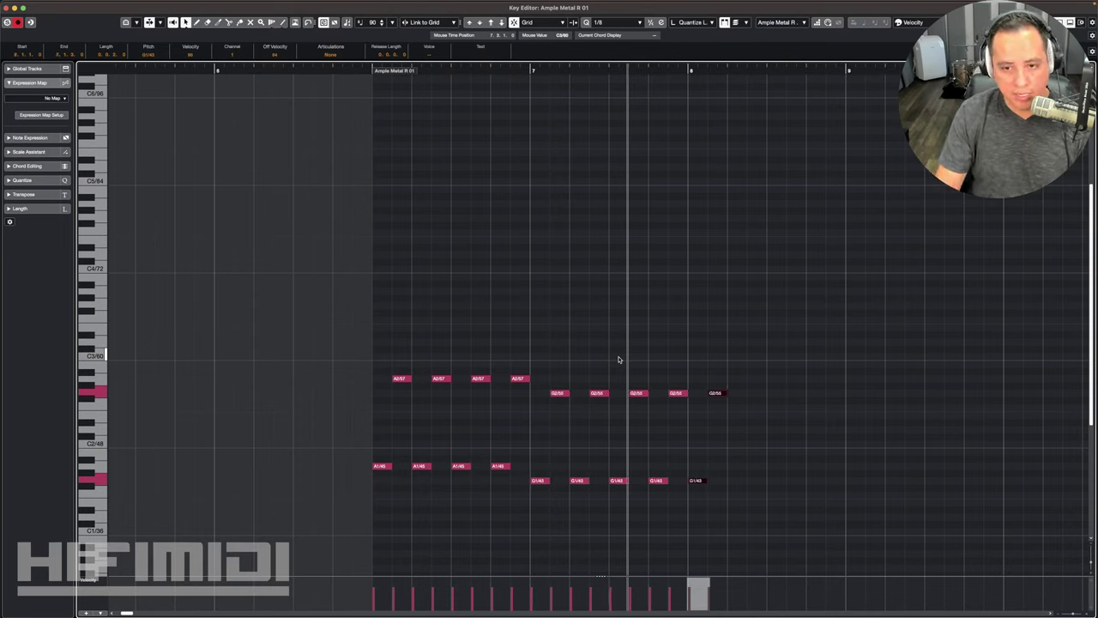
key("Down")
key("Down")
key("alt+d")
key("alt+d")
key("alt+d")
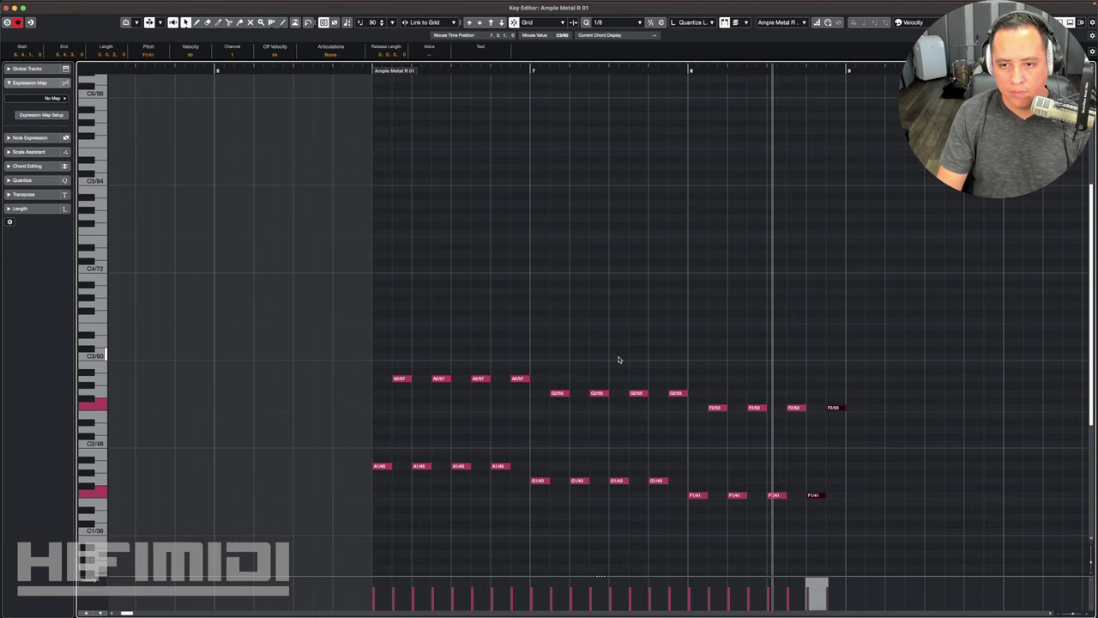
Duplicate the pair into bar 9, raise it two semitones to G1 and G2, and fill the bar with copies
key("alt+d")
key("Up")
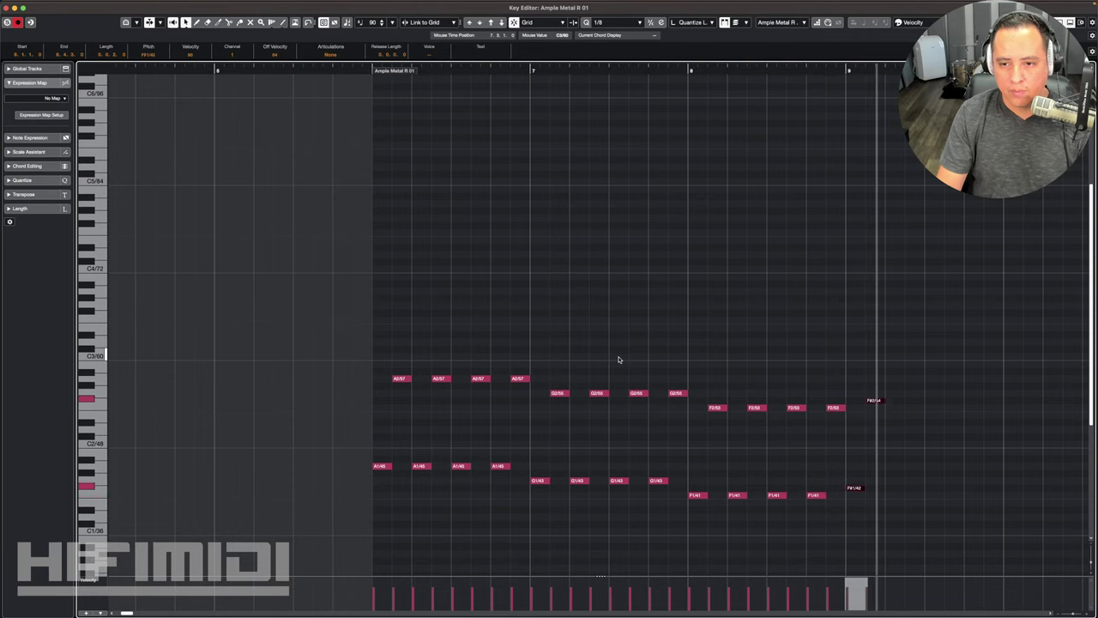
key("Up")
key("alt+d")
key("alt+d")
key("alt+d")
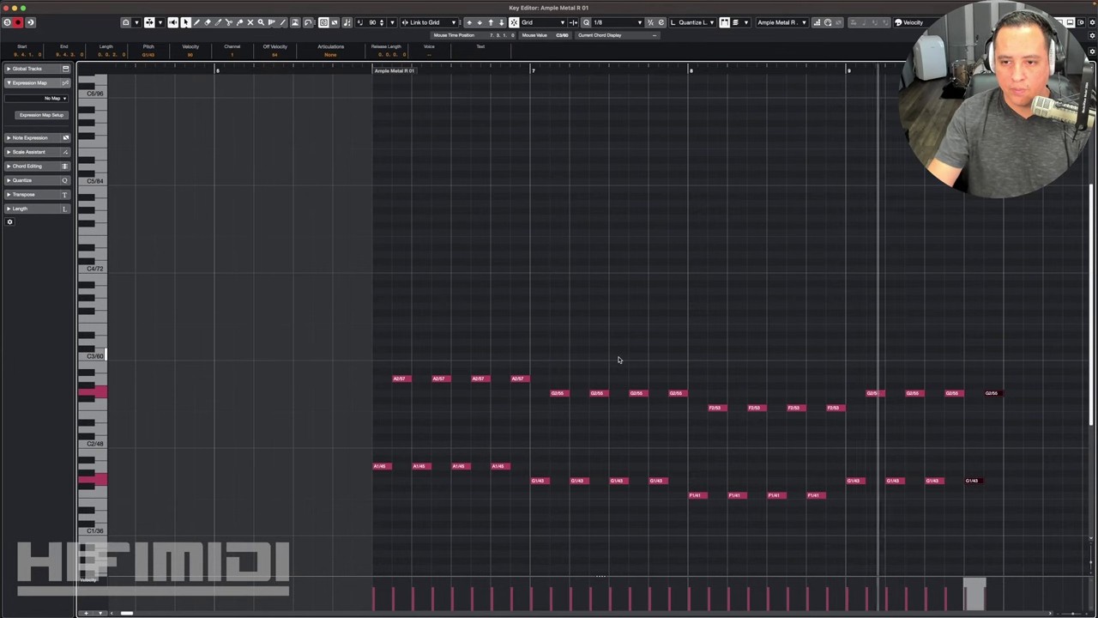
Stop playback and play the THEME 2 bass line from bar 6 to check it against the reference
key("space")
key("g")
key("g")
key("g")
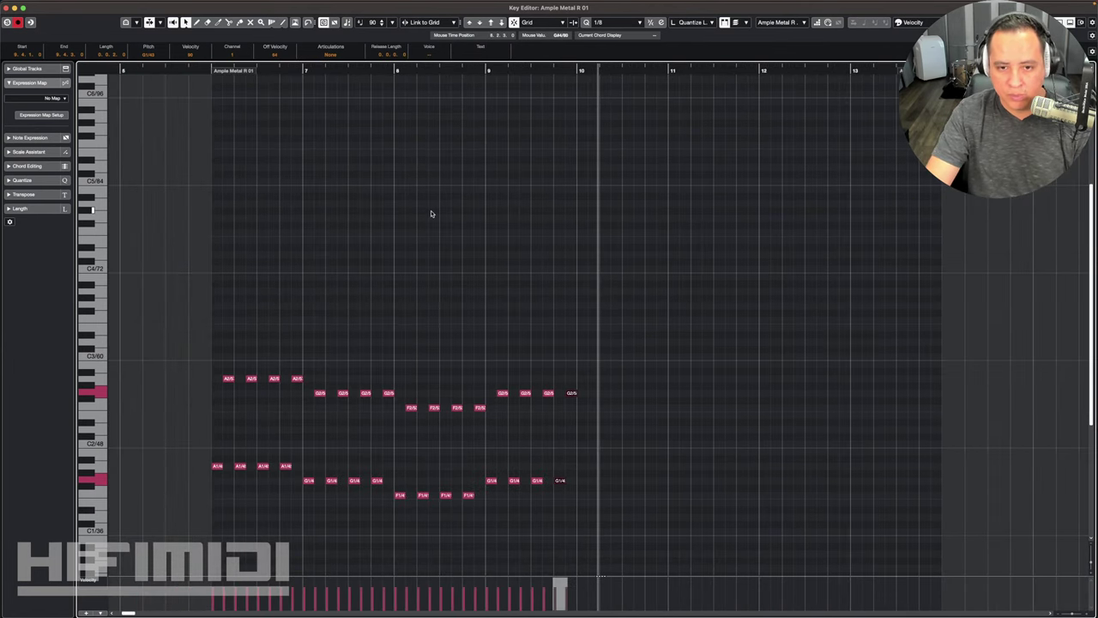
left_click(210, 72)
key("space")
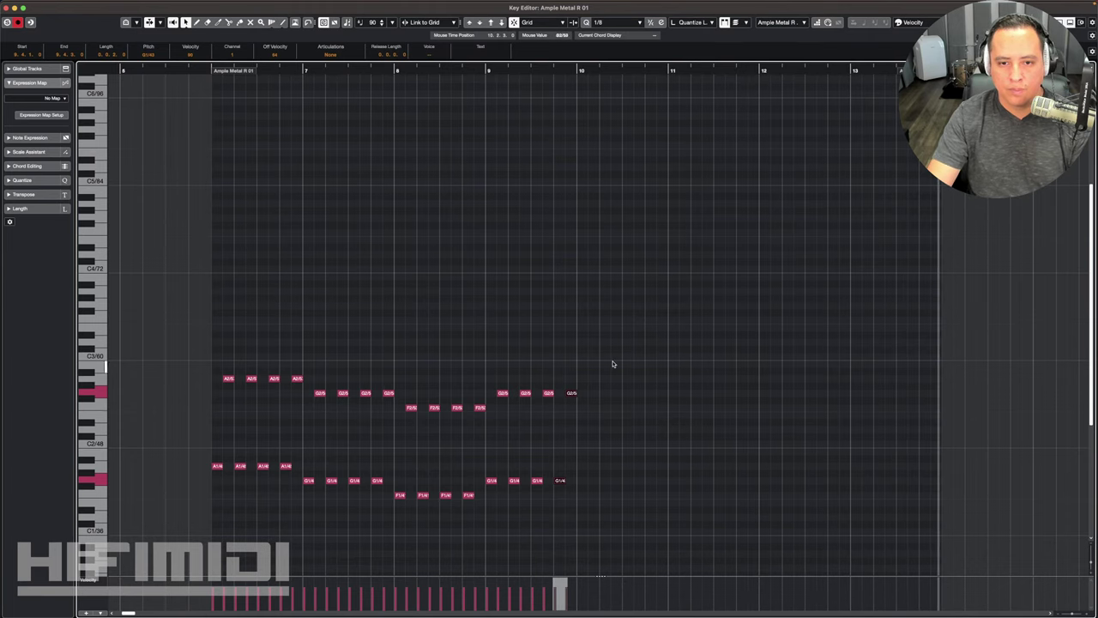
Duplicate all the notes of bars 6 to 9 into bars 10 to 13 and clear the selection
left_click_drag(627, 297, 218, 509)
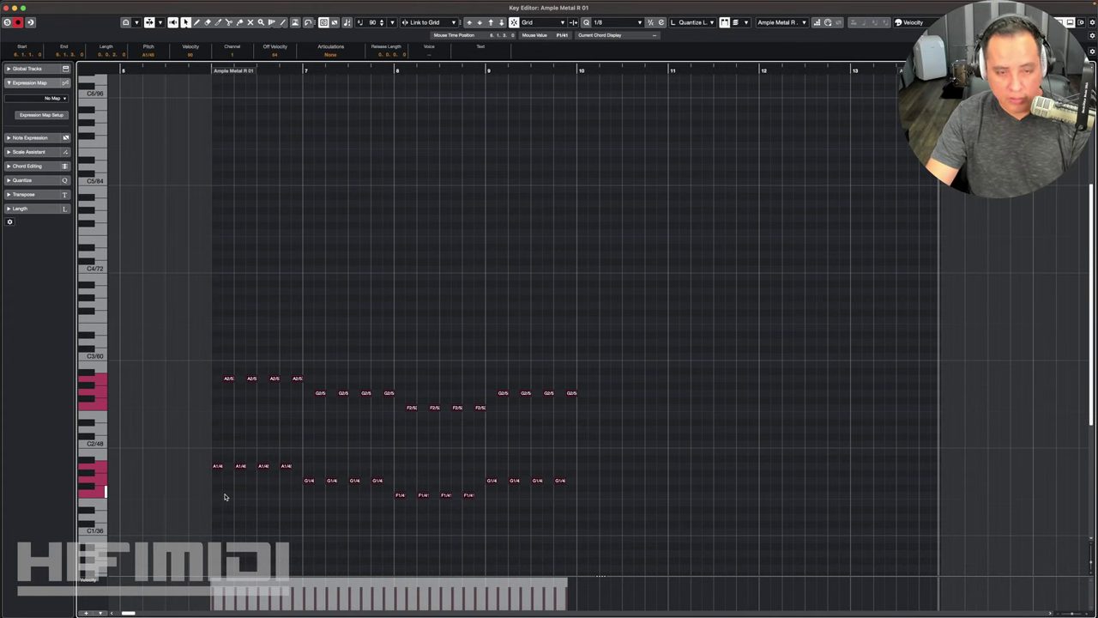
key("alt+d")
left_click(520, 339)
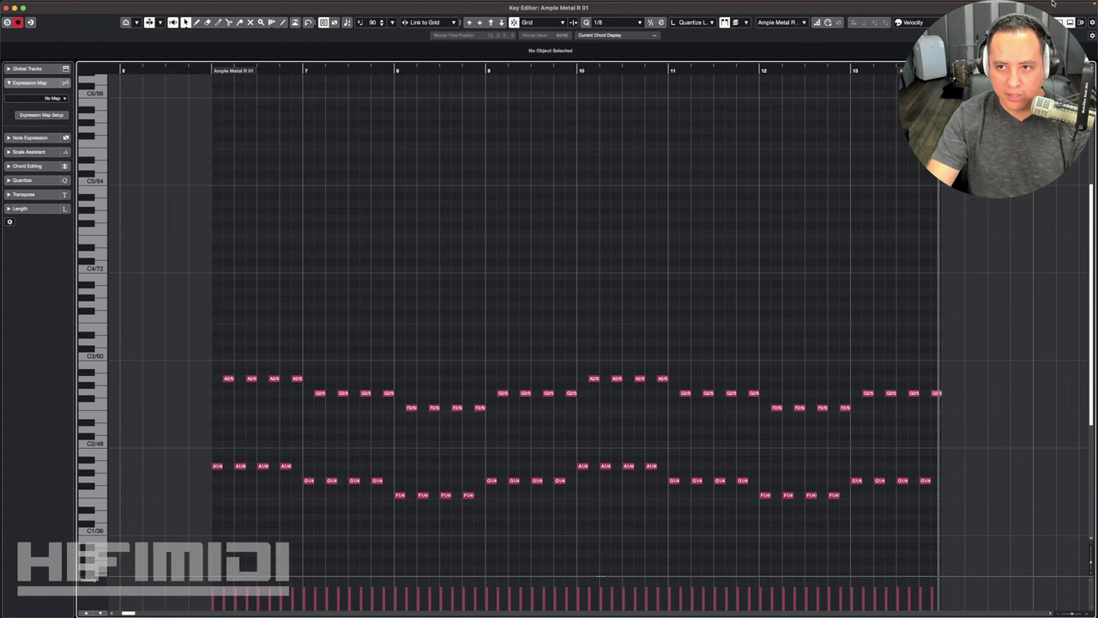
Close the separate Key Editor and create an empty bass part from bar 14 to bar 18 for the TRANSITION
key("Return")
scroll(675, 284, "right", 2)
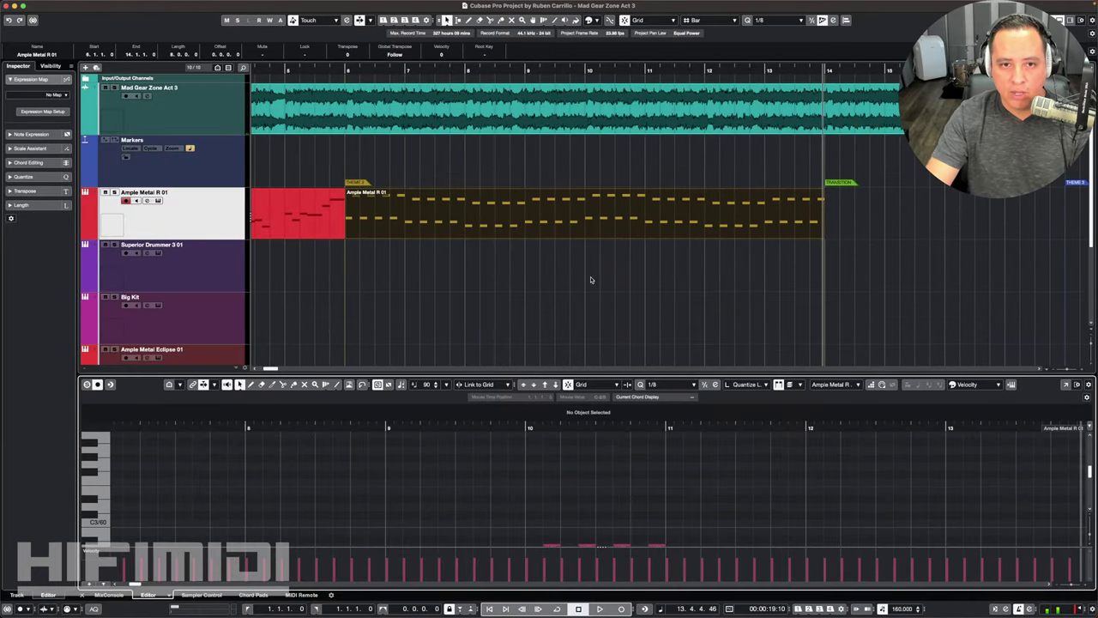
scroll(525, 257, "right", 10)
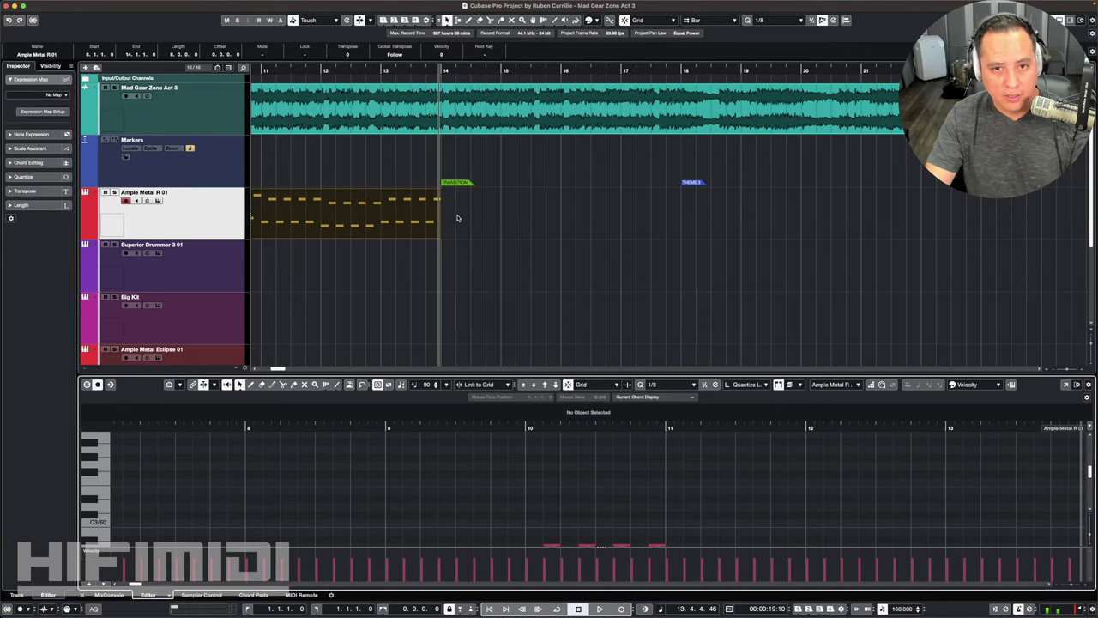
left_click_drag(450, 211, 683, 220)
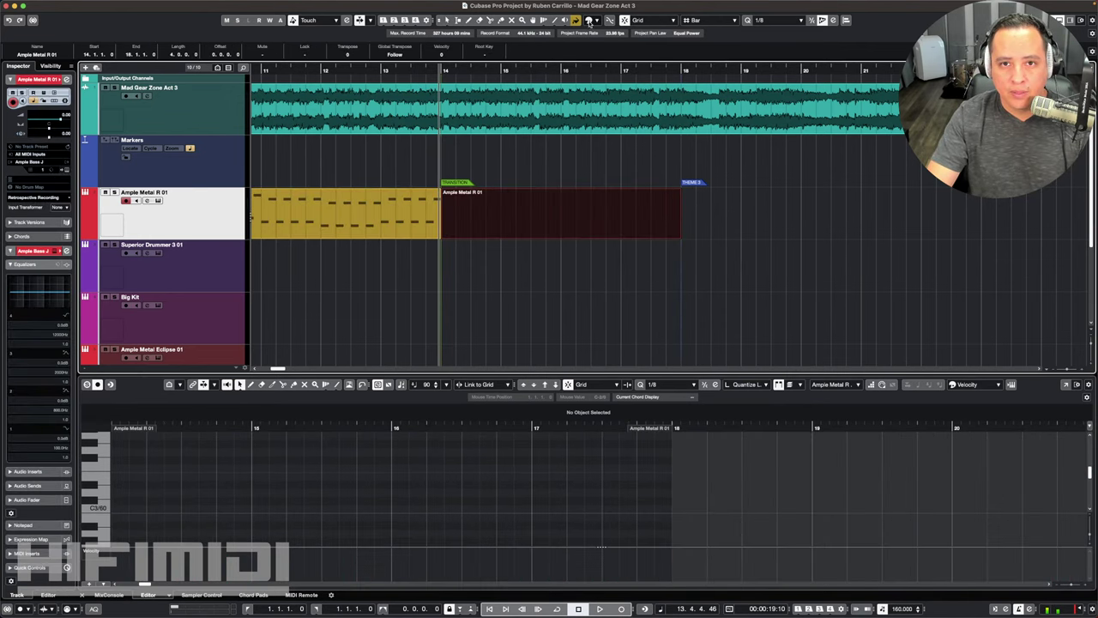
Color the new bass part green to match the TRANSITION marker and show its Key Editor in its own window
left_click(596, 21)
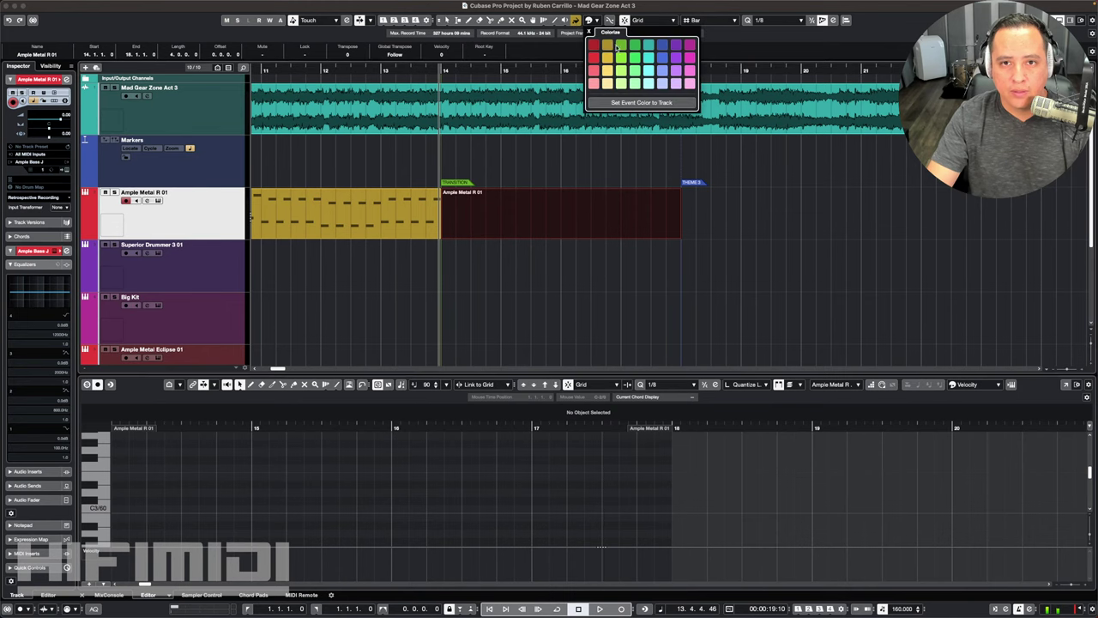
left_click(617, 47)
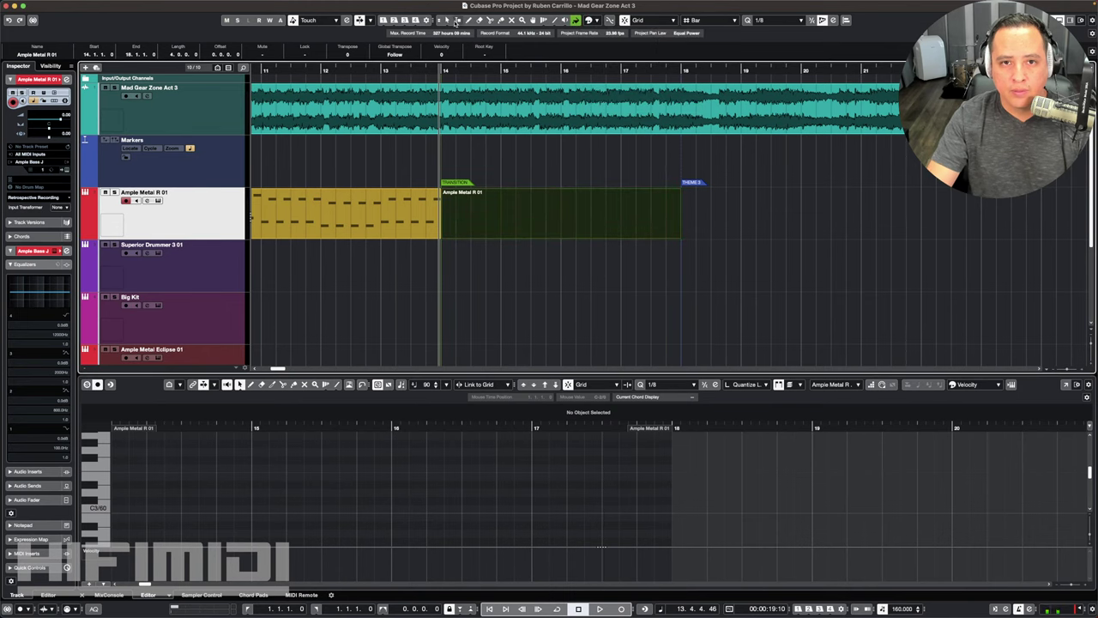
left_click(446, 20)
left_click(536, 175)
double_click(525, 226)
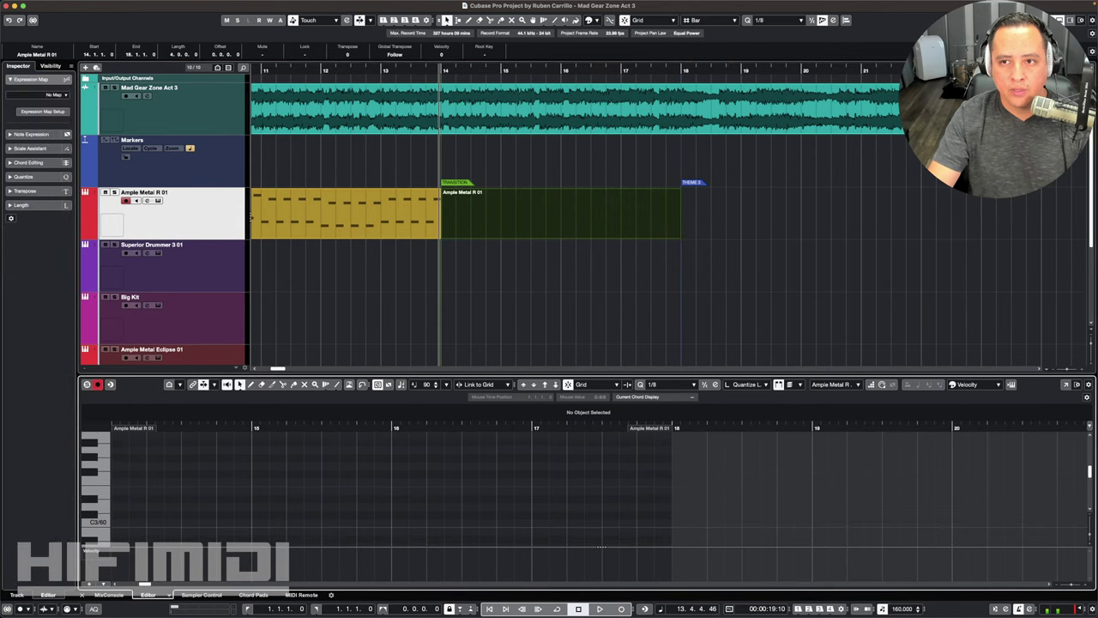
left_click(1065, 384)
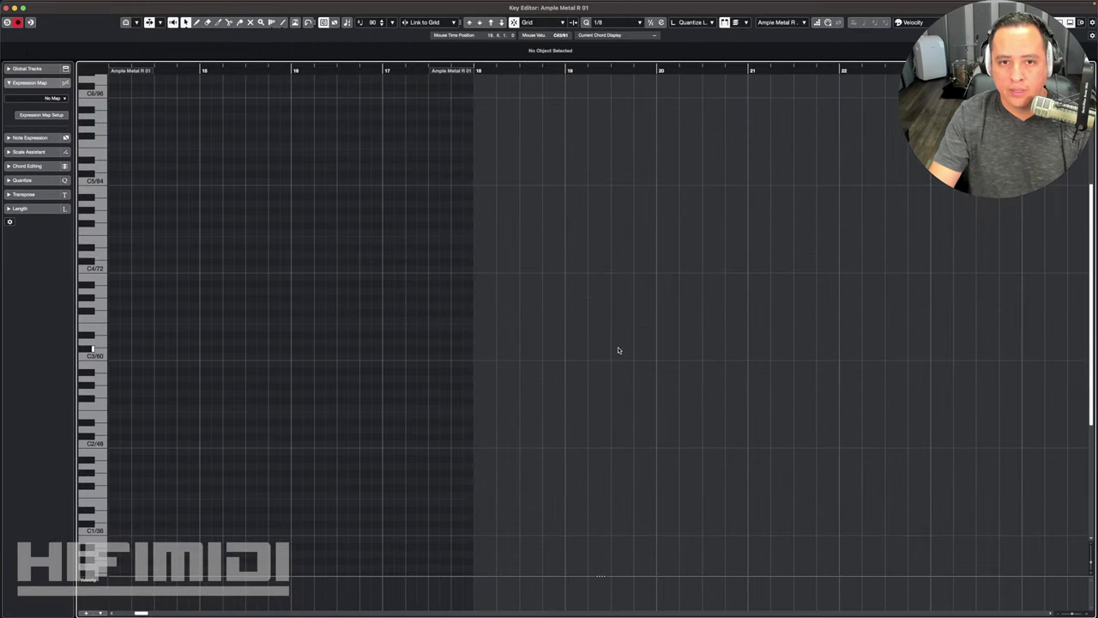
Play the reference audio from around bar 14 repeatedly to work out the TRANSITION bass line
scroll(618, 348, "left", 3)
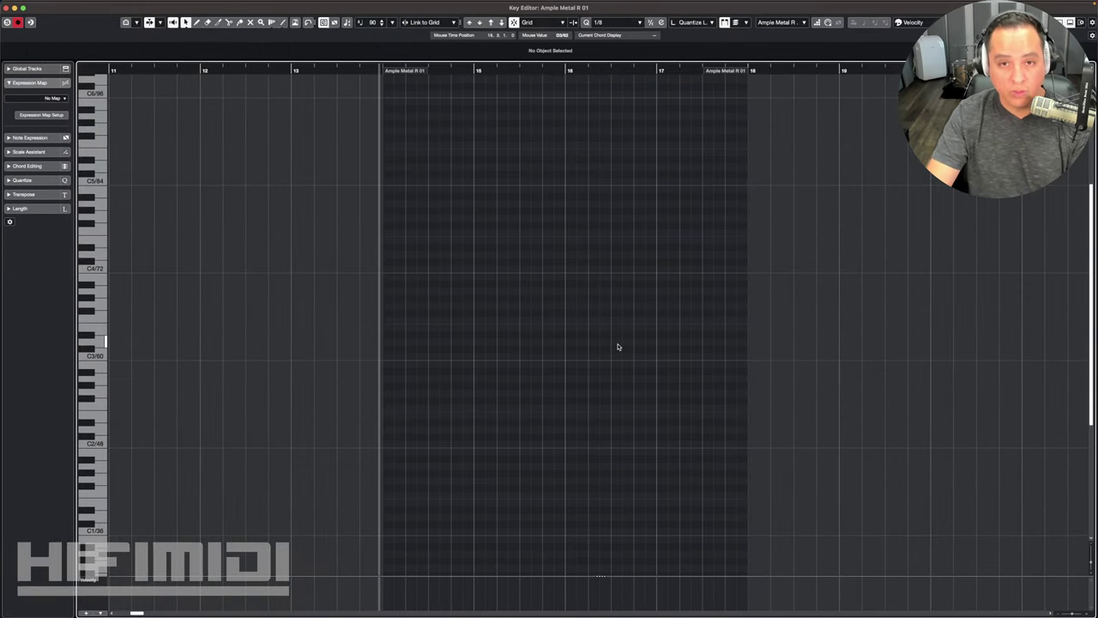
scroll(619, 346, "up", 3)
key("space")
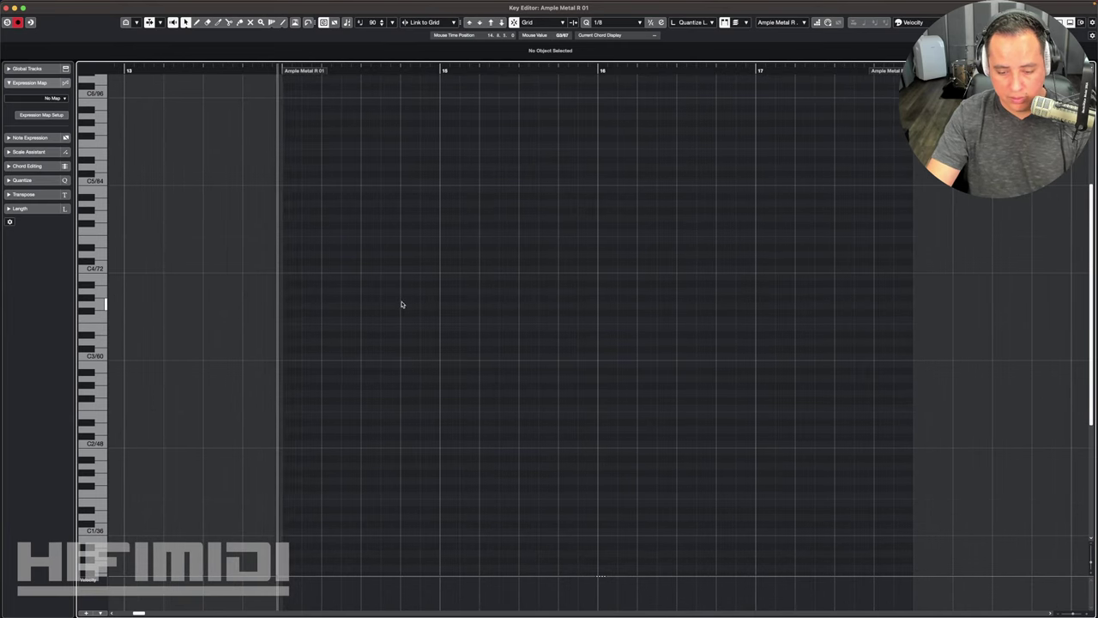
key("space")
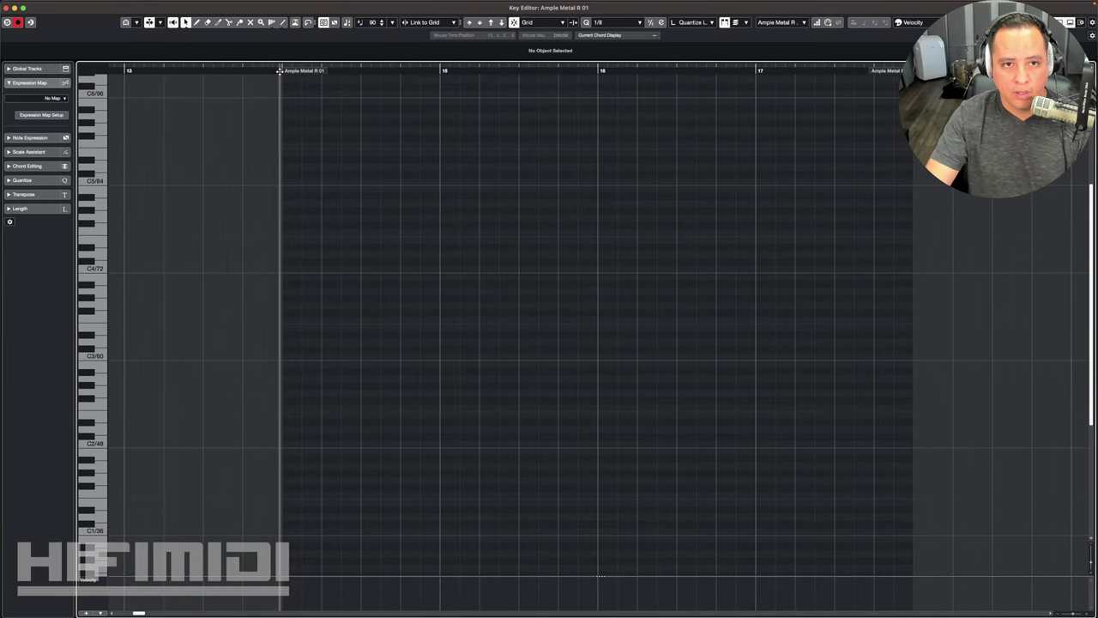
key("space")
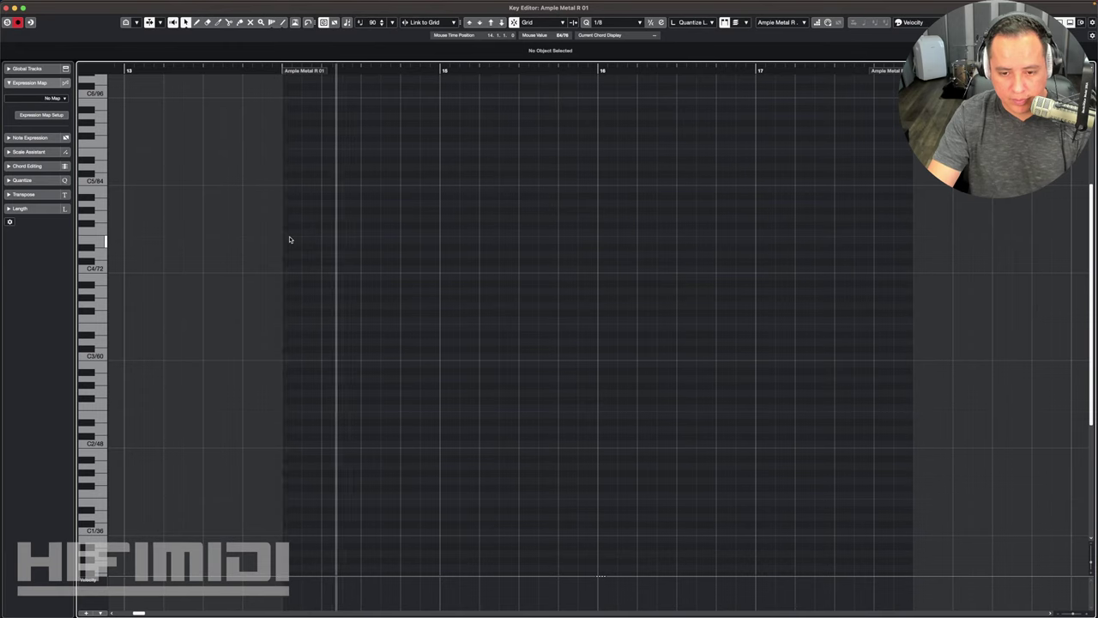
left_click(124, 70)
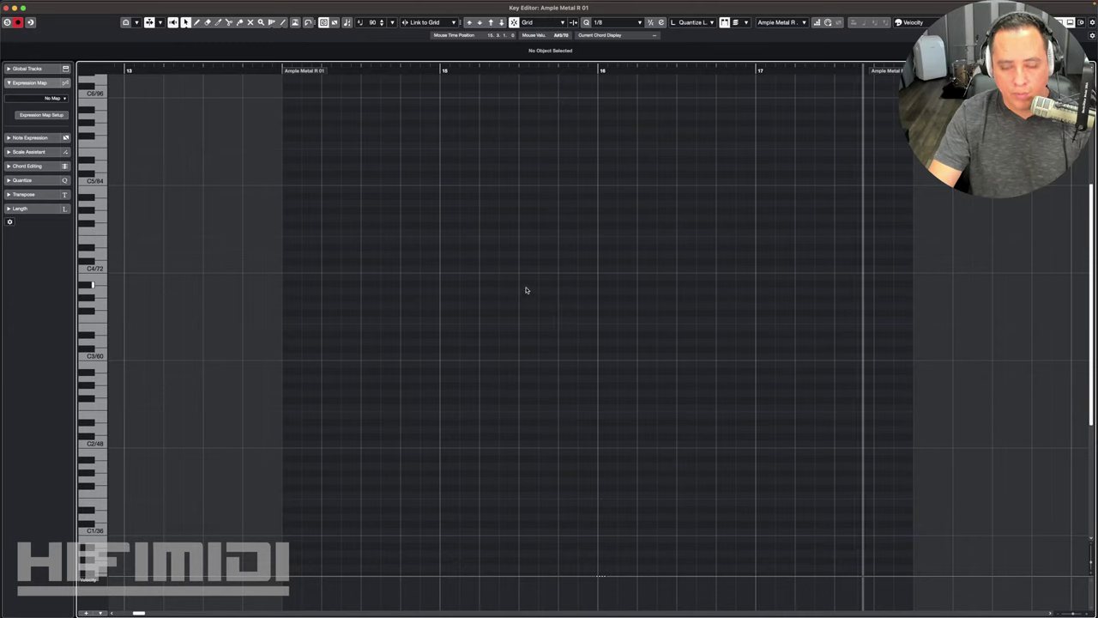
key("KP_Subtract")
key("KP_Subtract")
key("KP_Subtract")
key("KP_Subtract")
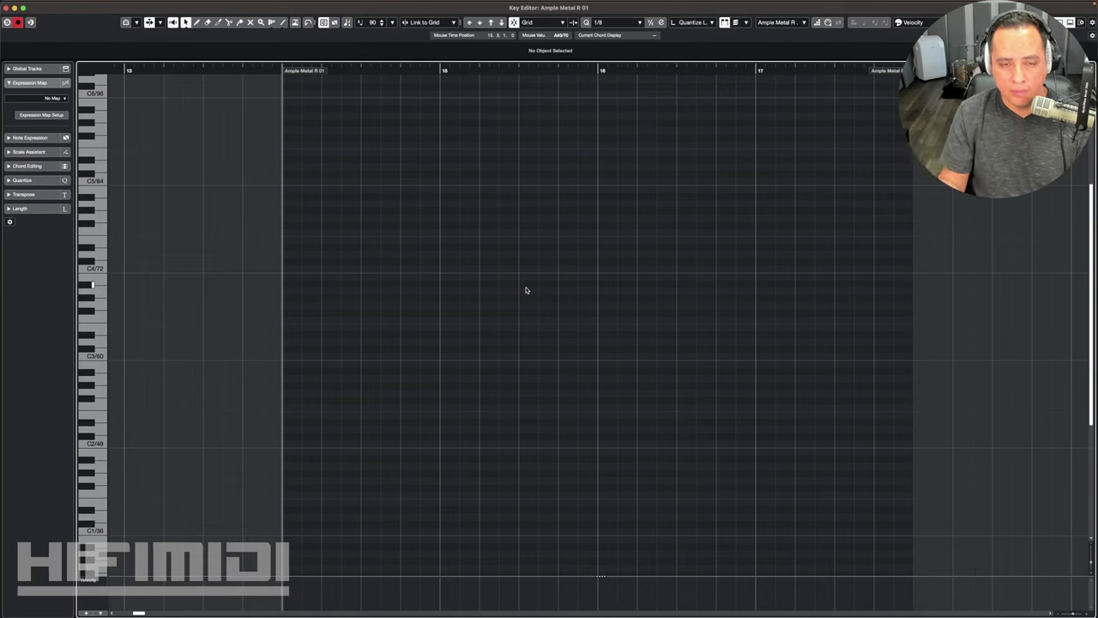
key("space")
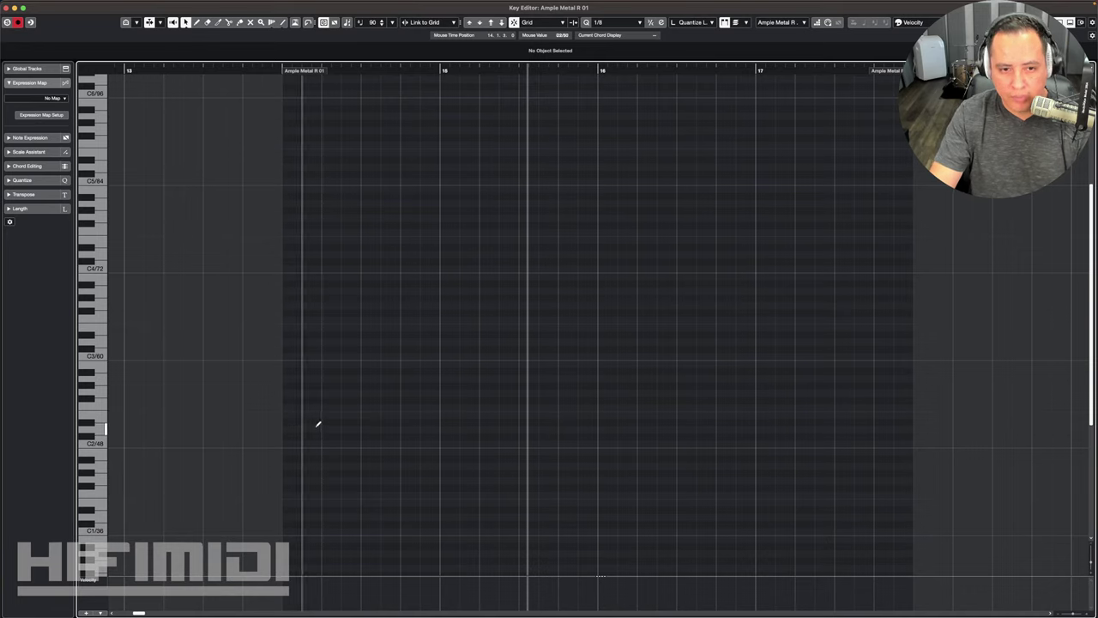
Enter a short bass note at 14.1.3 near the start of bar 14 and tune its pitch to A1
left_click(313, 394, "alt")
key("shift+Down")
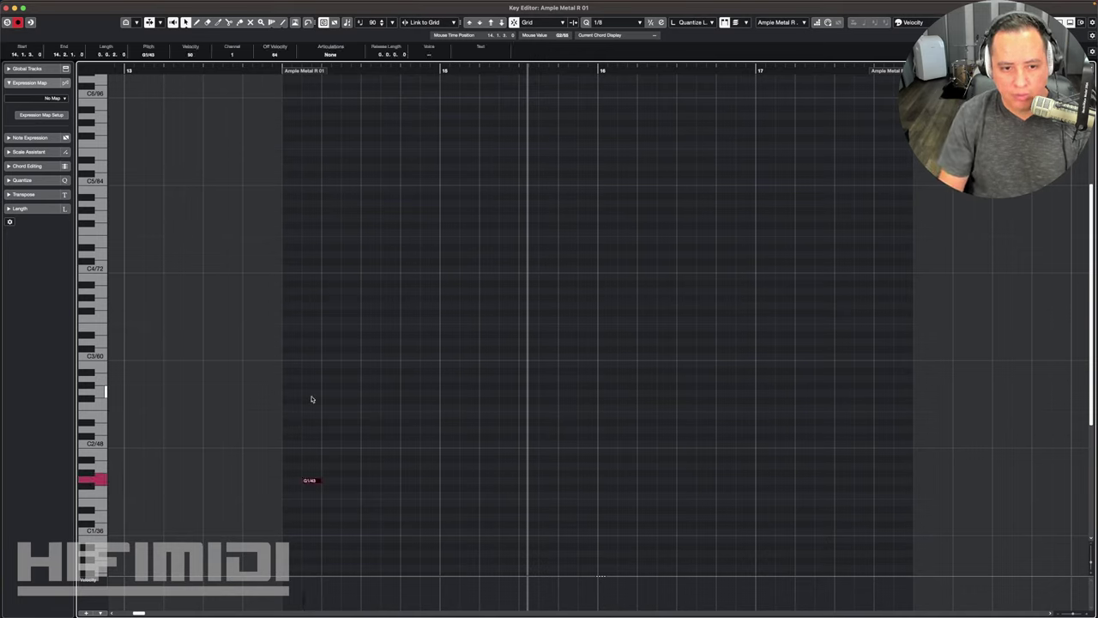
key("Up")
key("Up")
key("Up")
key("Down")
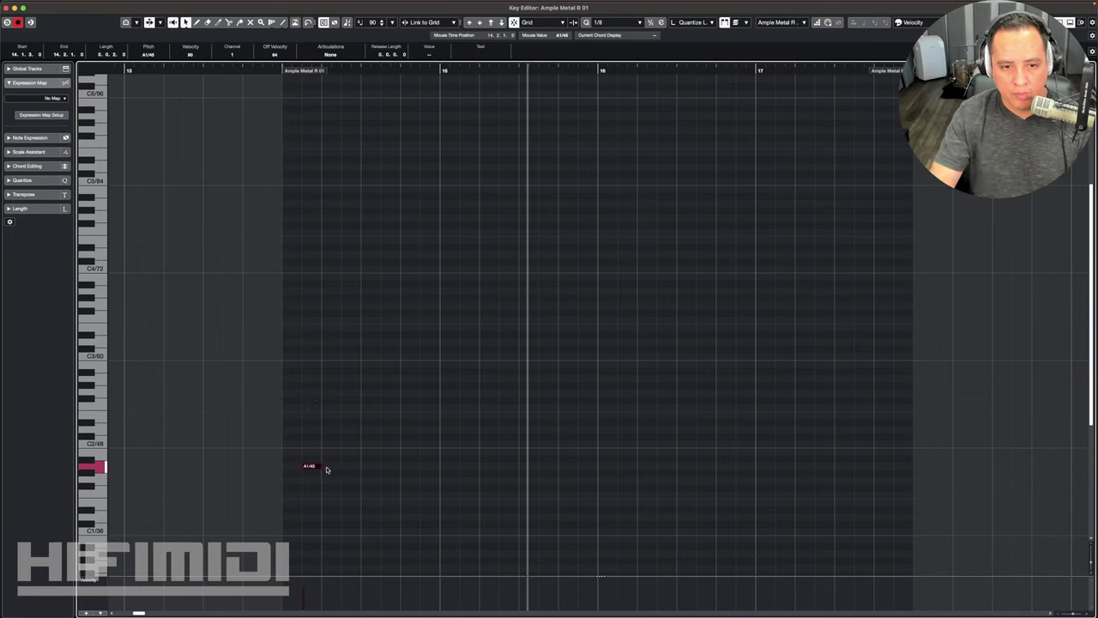
Lengthen the A1 note to 14.2.3, follow it with a short B1 and a longer C2 ending at 14.4.1, and play the phrase
left_click_drag(321, 466, 400, 443)
left_click(352, 452)
key("space")
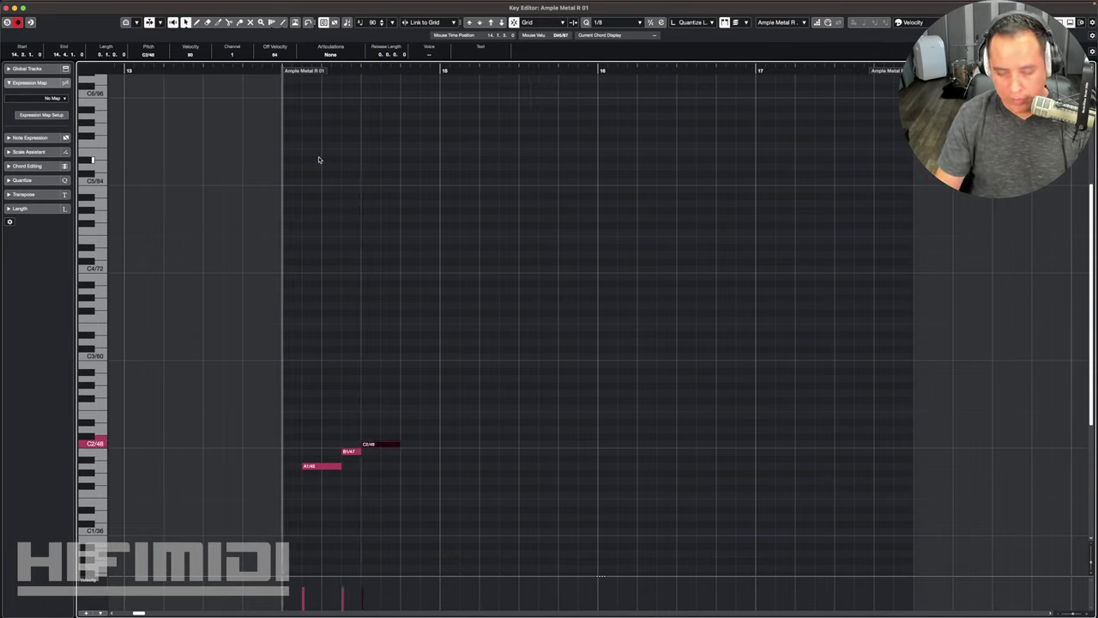
key("space")
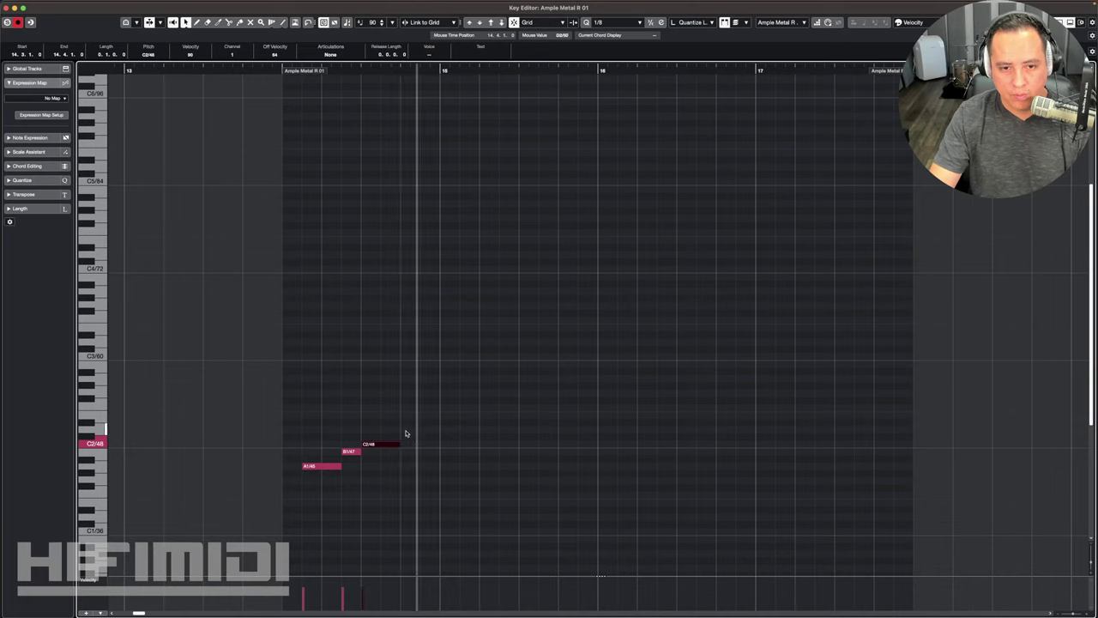
Add a short D2 at the last beat of bar 14, followed by a D#2 sustained until 15.3.3
left_click(405, 429)
left_click_drag(423, 422, 455, 421)
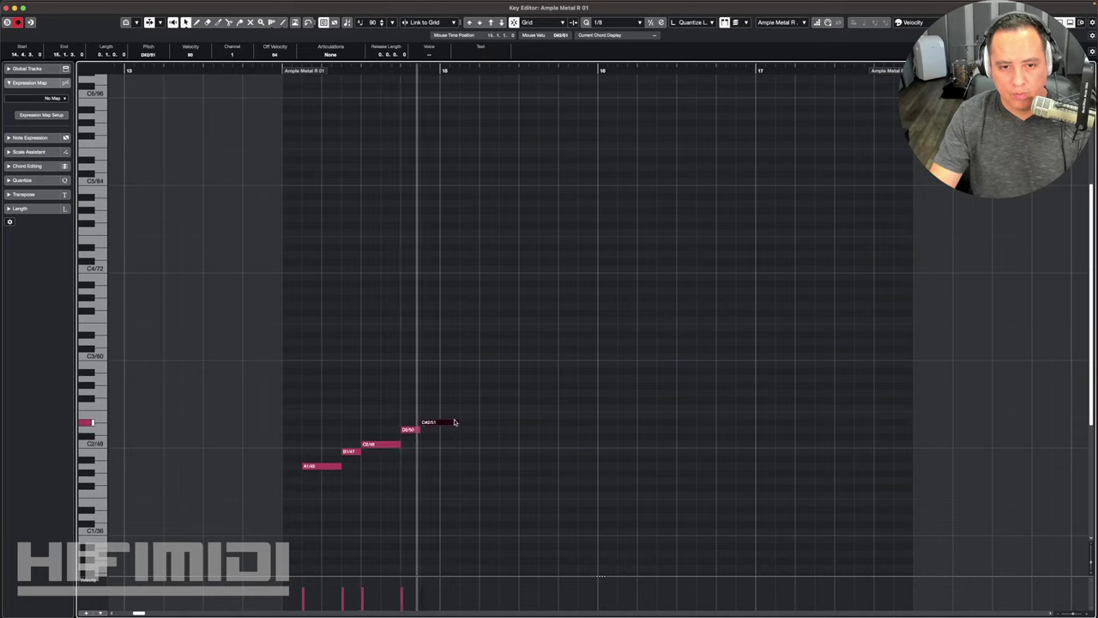
key("space")
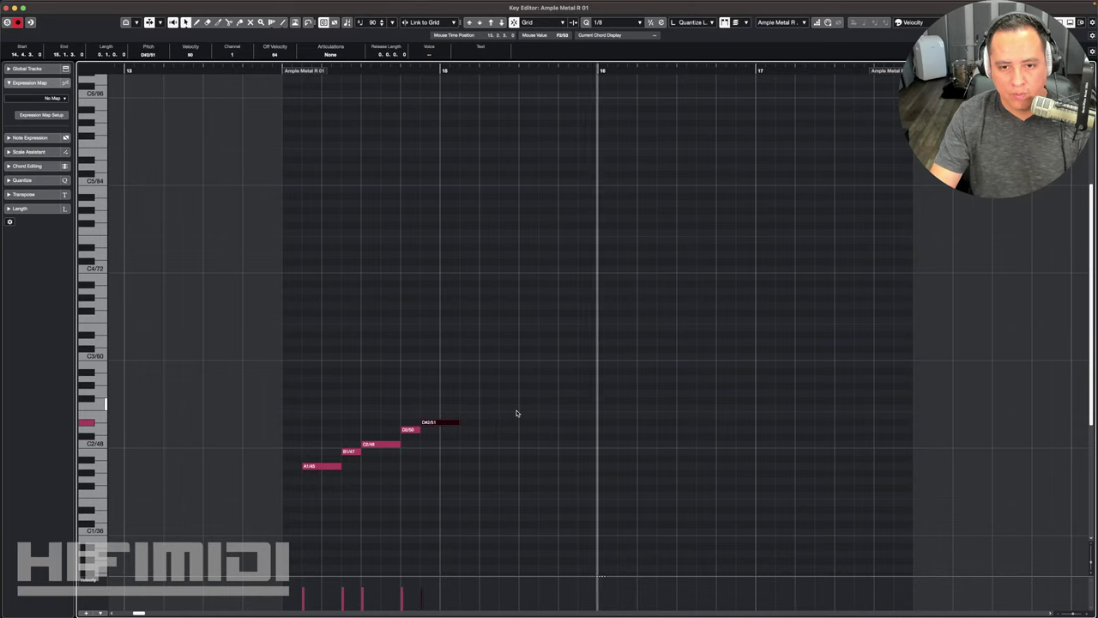
left_click_drag(461, 426, 532, 424)
key("space")
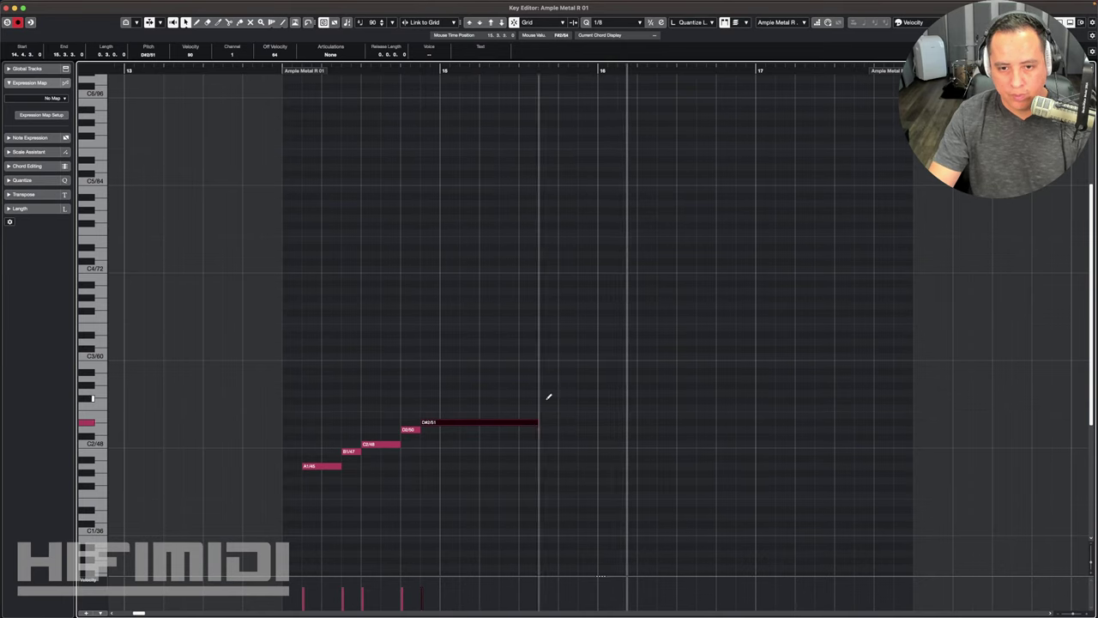
Add a short G2 note at 15.3.3 followed by short C2 and B1 notes that fill the end of bar 15
left_click(547, 394)
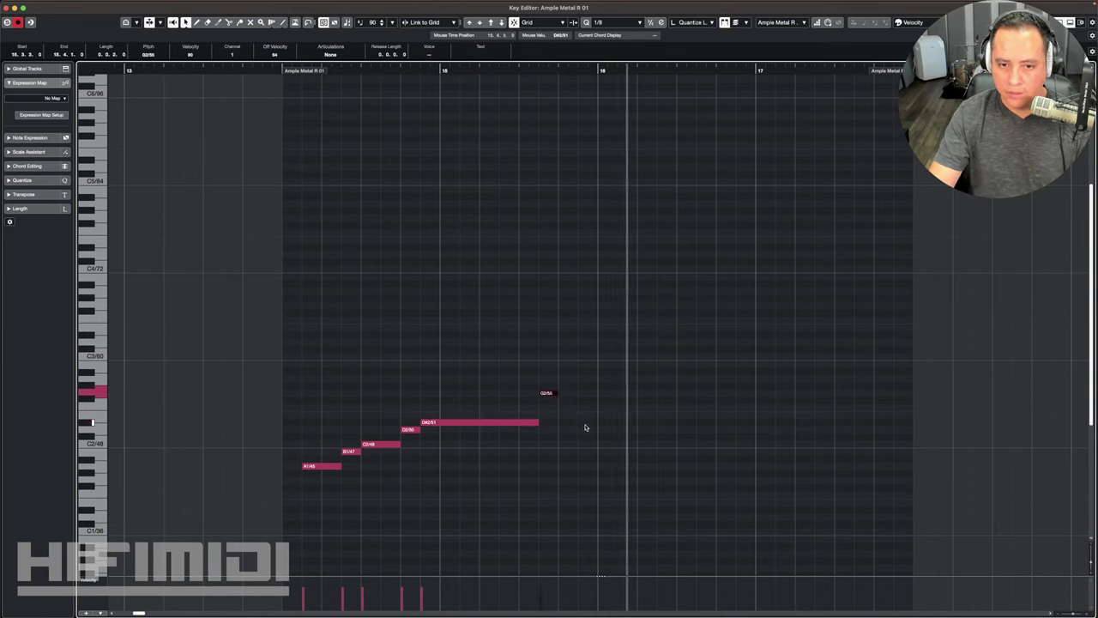
key("space")
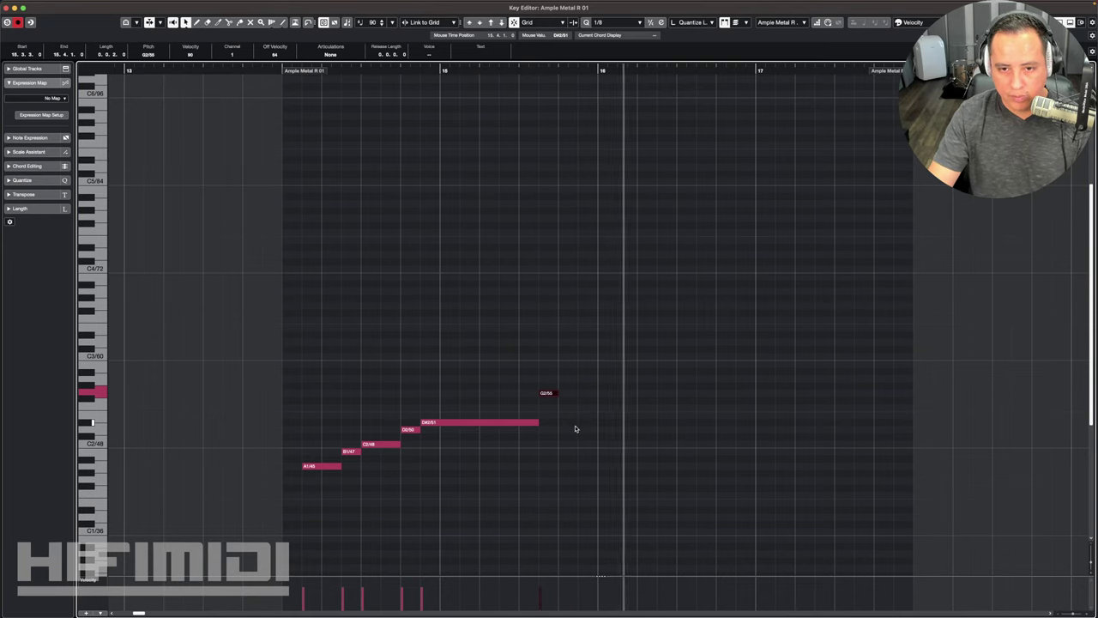
left_click(574, 427, "alt")
key("super+z")
left_click(574, 436, "alt")
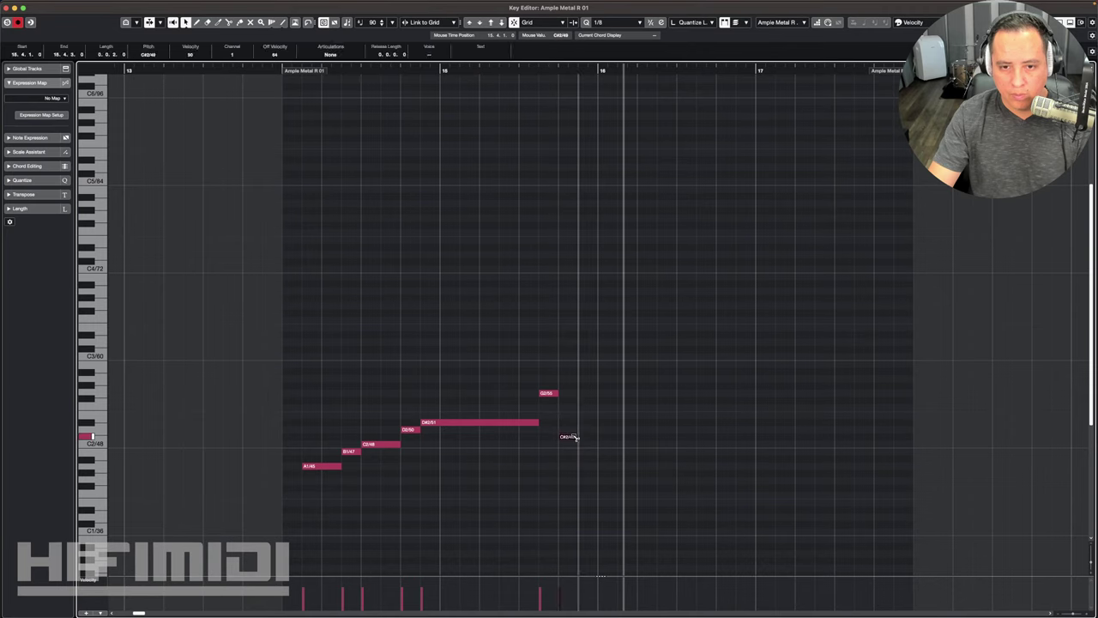
key("super+z")
left_click(572, 444)
left_click(587, 451)
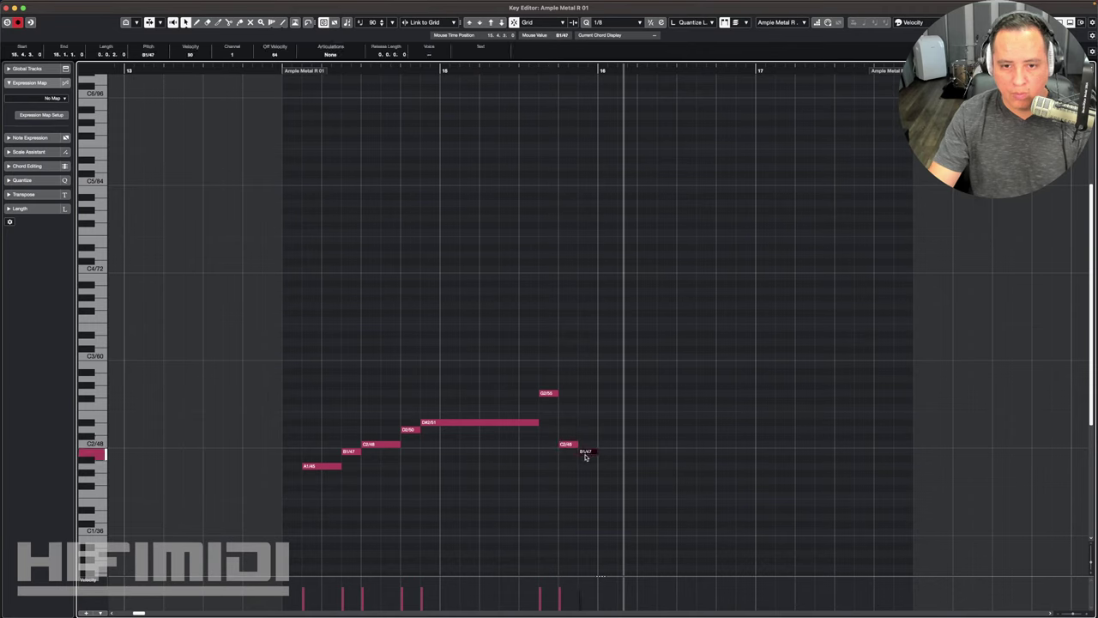
Lower the last two notes of bar 15 by a semitone each, to B1 and A#1
key("Left")
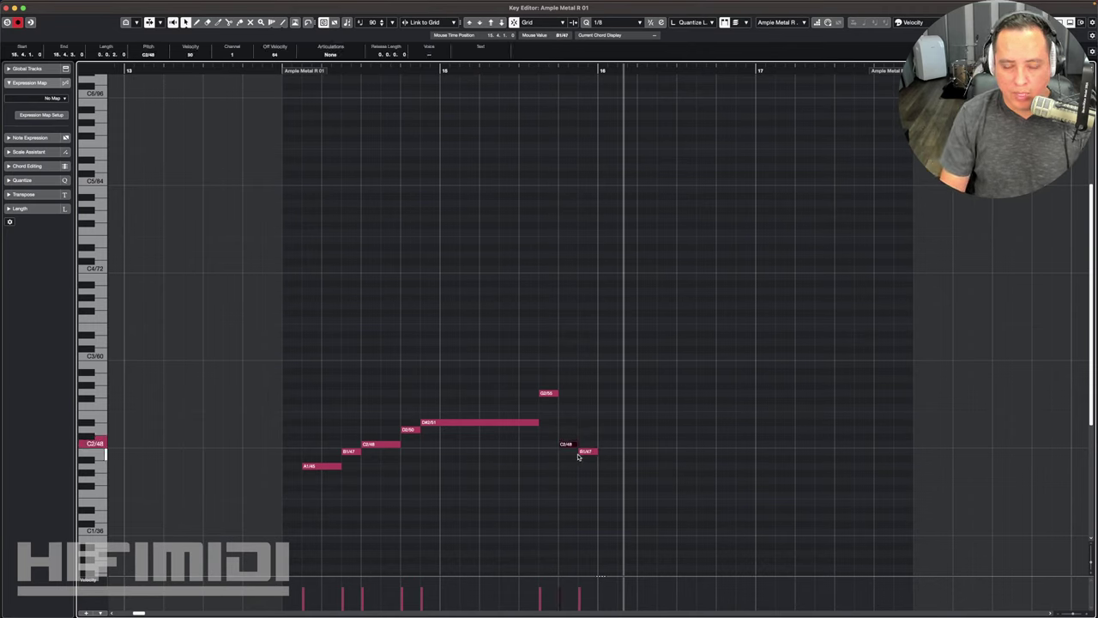
key("Down")
key("Right")
key("Down")
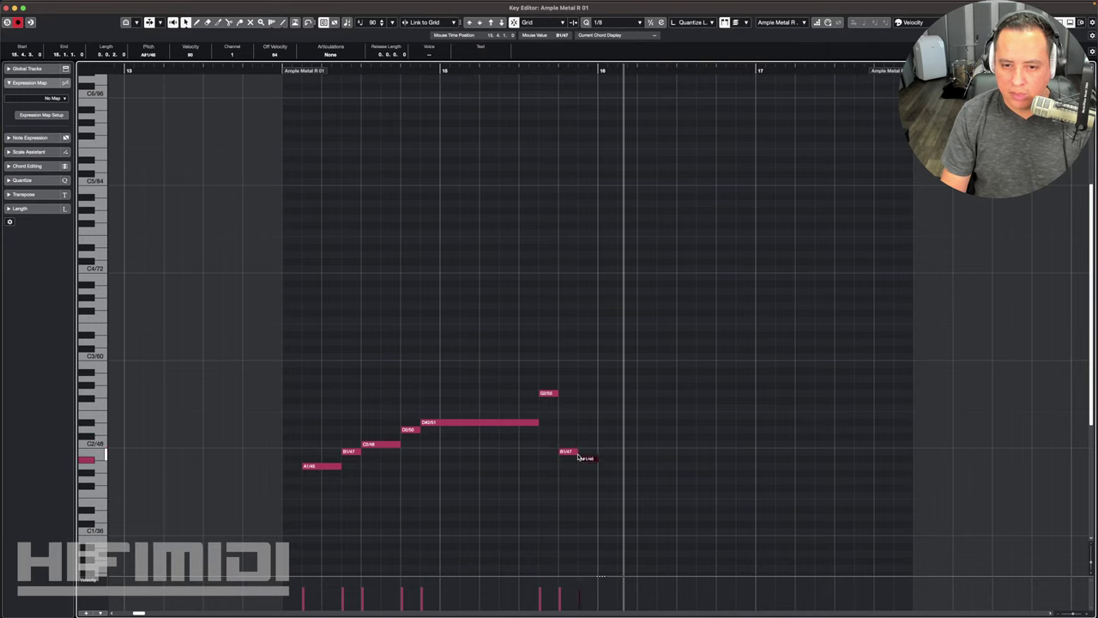
Play the bar 14 and 15 bass phrase against the reference, replaying its opening notes
key("space")
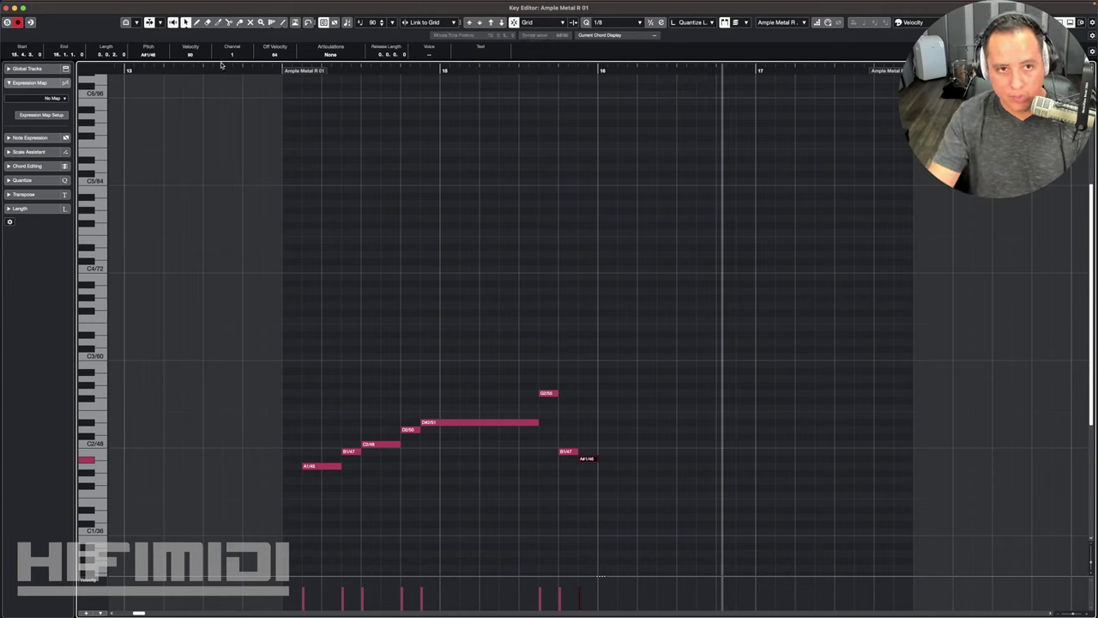
double_click(261, 70)
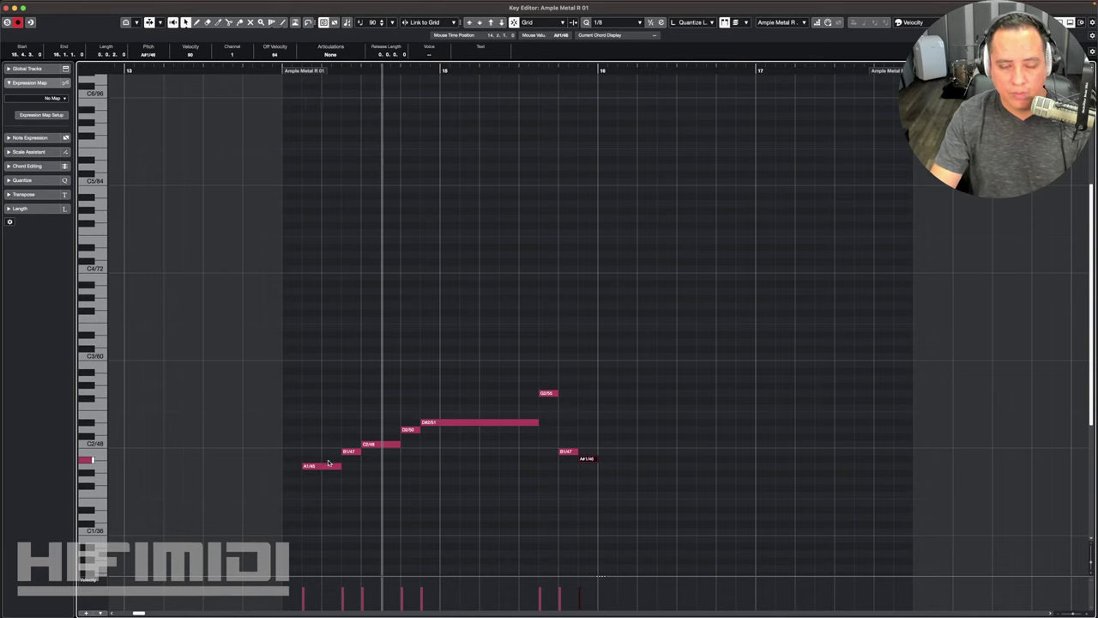
key("KP_0")
key("space")
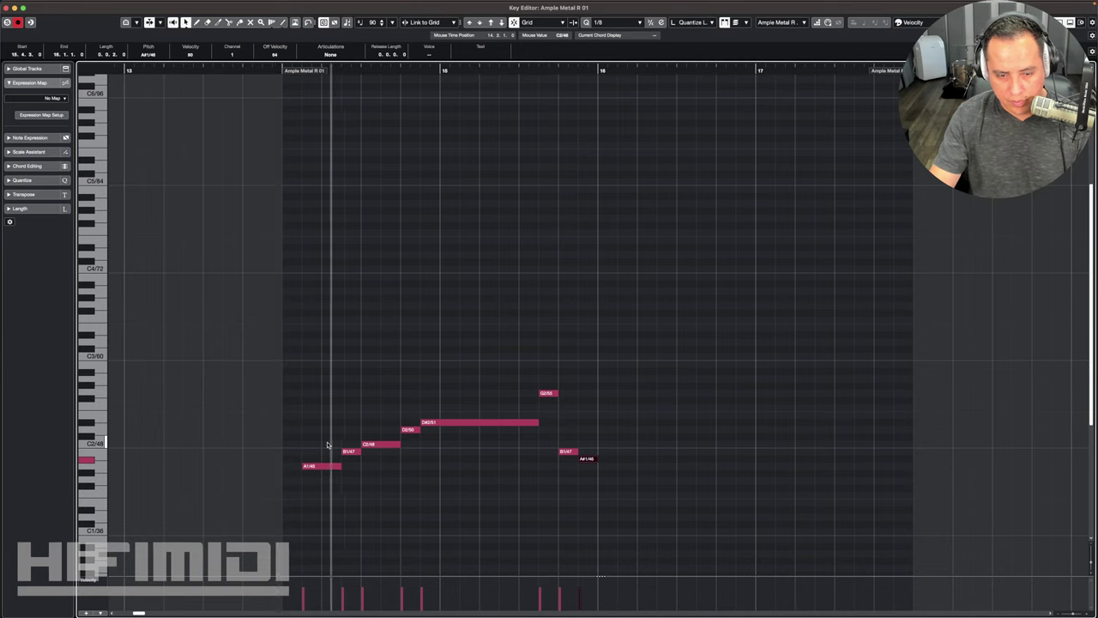
key("space")
key("KP_1")
key("space")
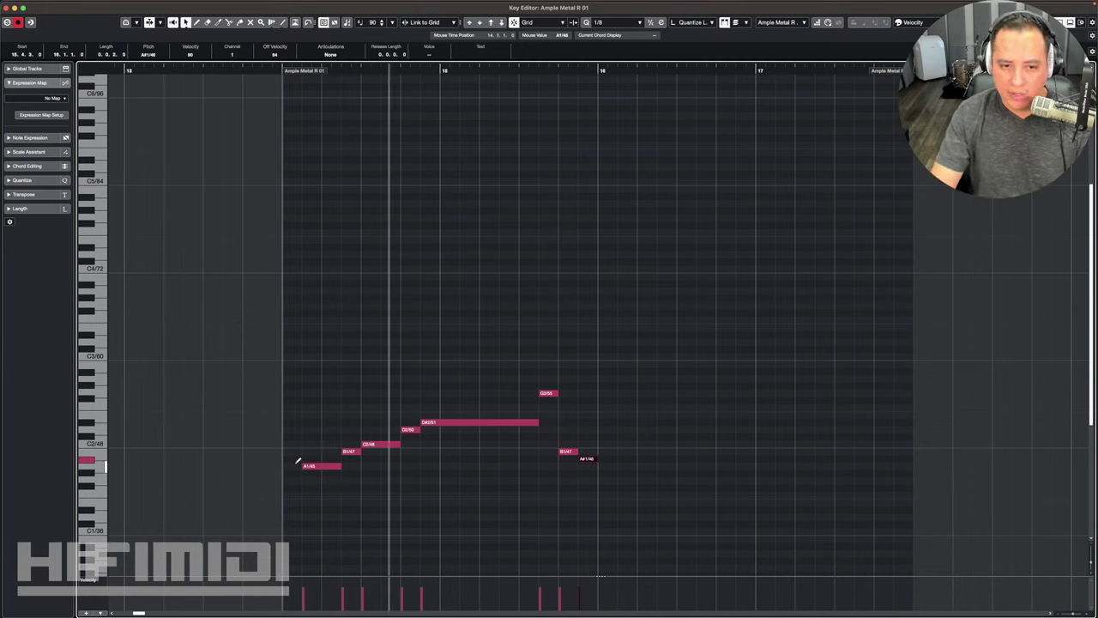
Rework the opening of bar 14: add a short A1 on beat one, start the existing A1 at 14.2.1, and insert A2 between them
left_click(297, 465, "alt")
left_click(316, 467)
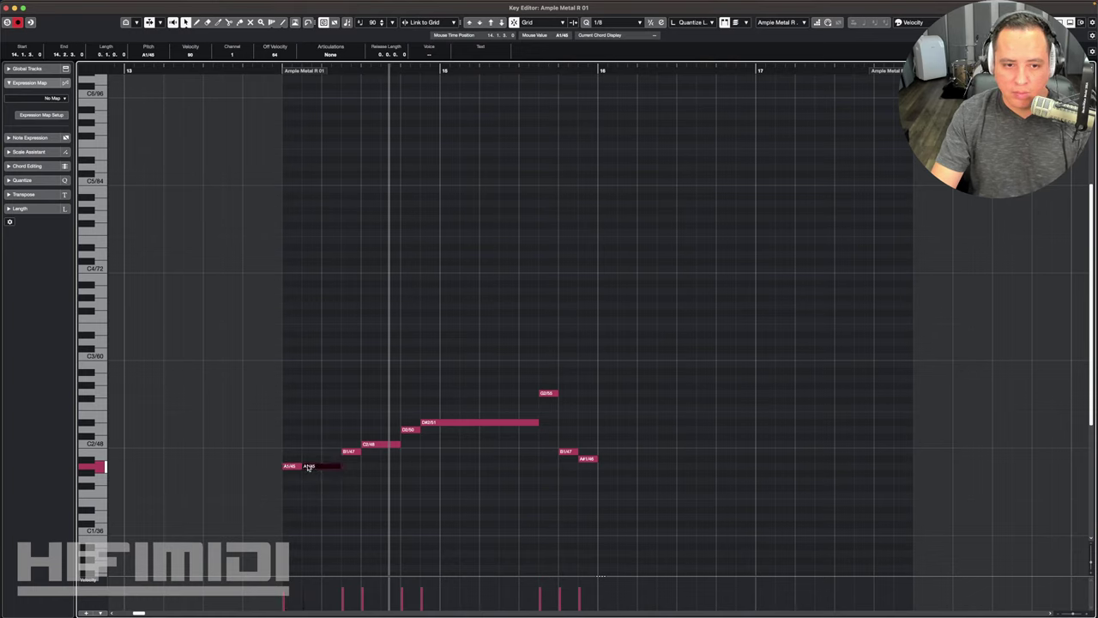
left_click_drag(307, 465, 322, 465)
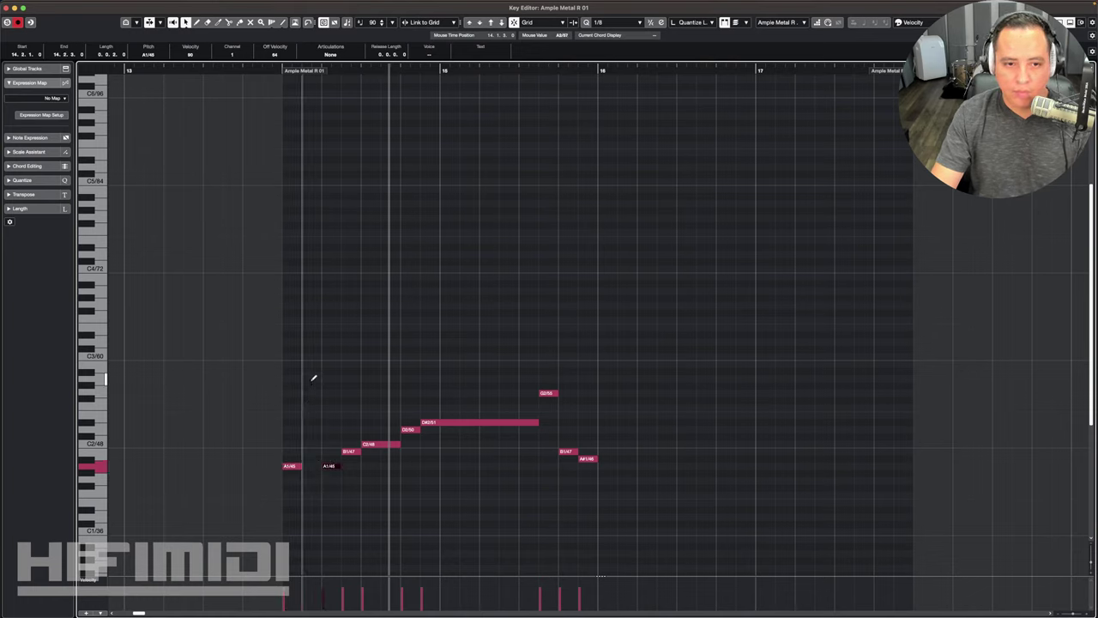
left_click(310, 379)
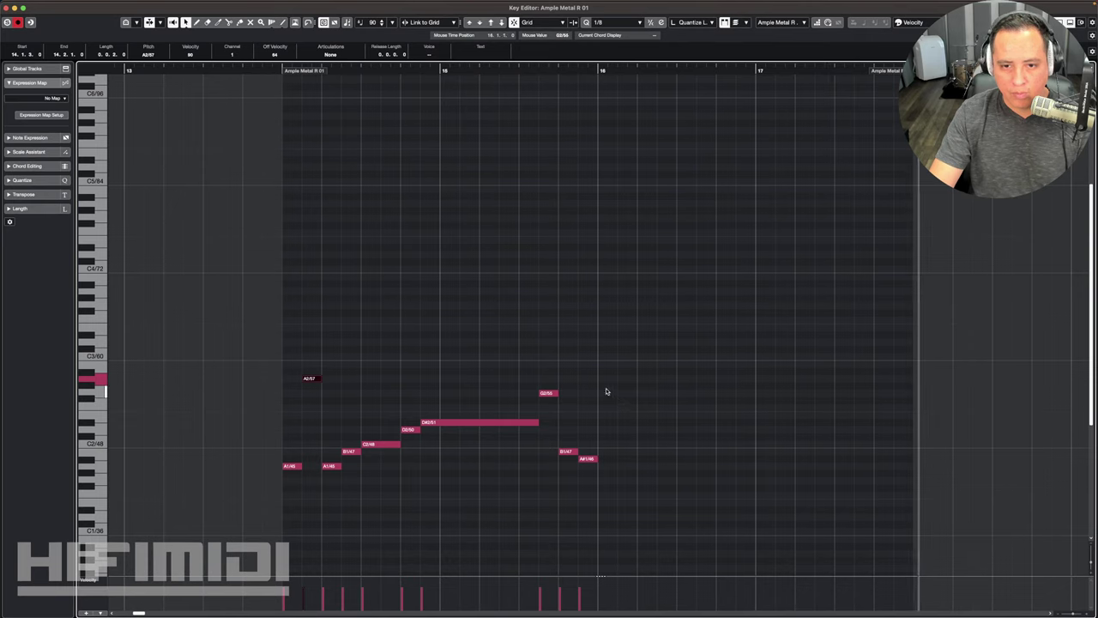
Duplicate all the notes of bars 14 and 15 into bars 16 and 17, and set the playback position to bar 14
left_click_drag(660, 340, 299, 489)
key("super+d")
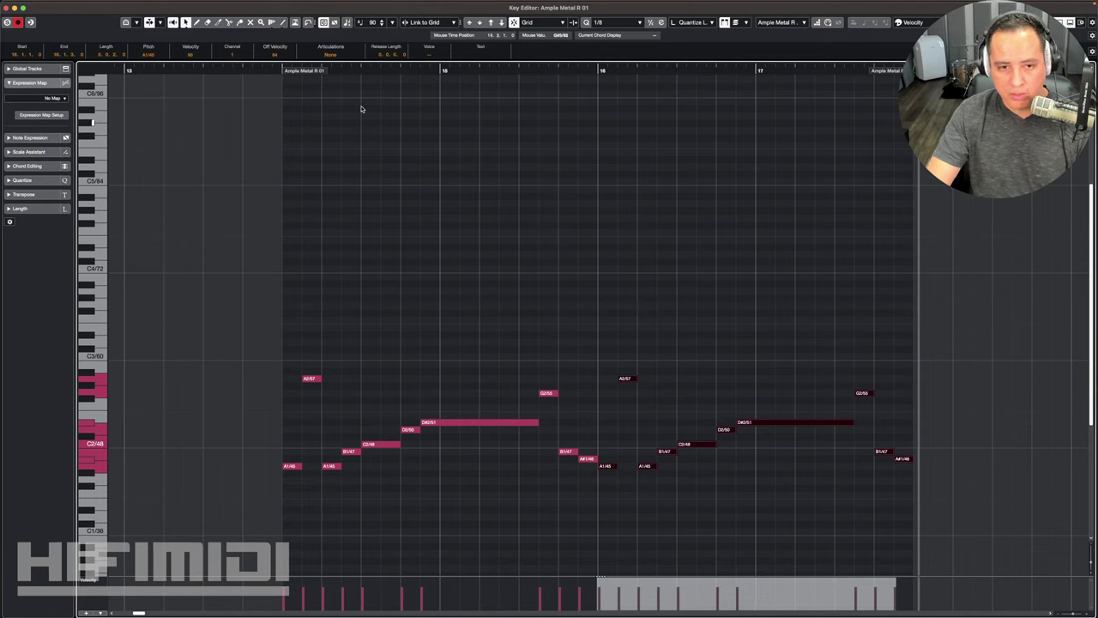
left_click(283, 71)
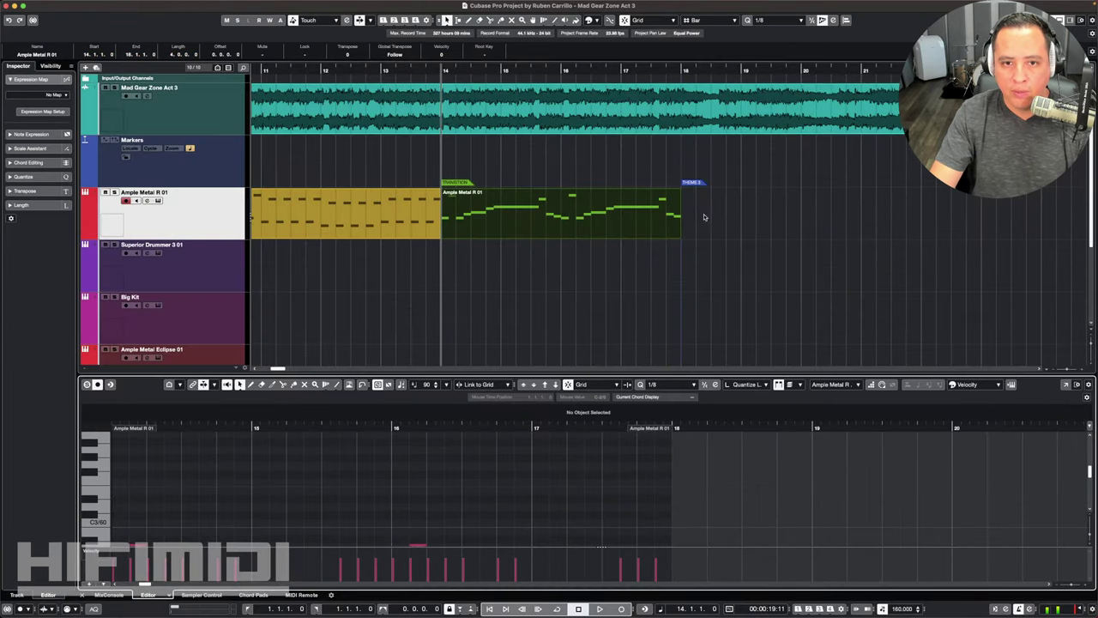
Create an empty bass part from bar 18 to bar 26 for THEME 3
left_click(706, 215)
scroll(668, 245, "right", 3)
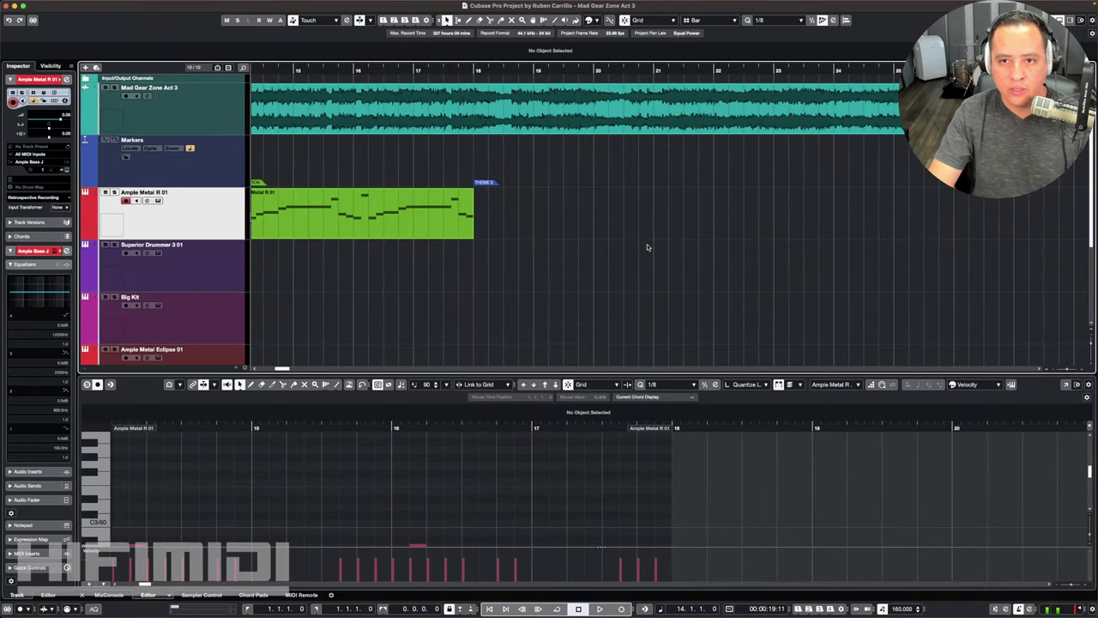
left_click_drag(482, 215, 947, 221)
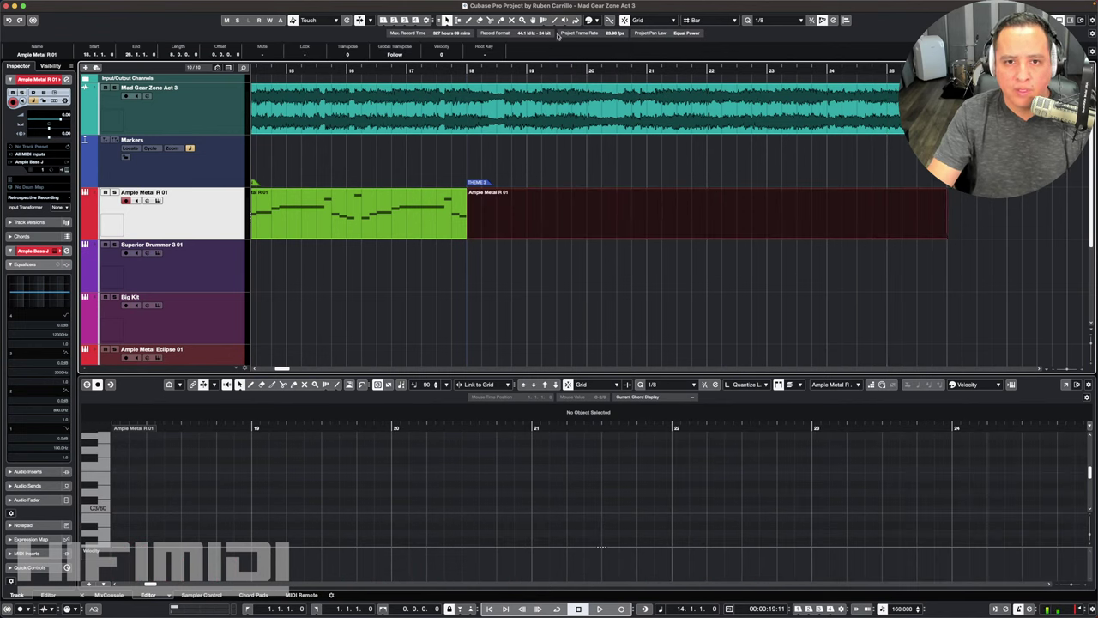
Color the new bass part blue to match the THEME 3 marker and show its Key Editor in its own window, with playback set to bar 18
left_click(598, 23)
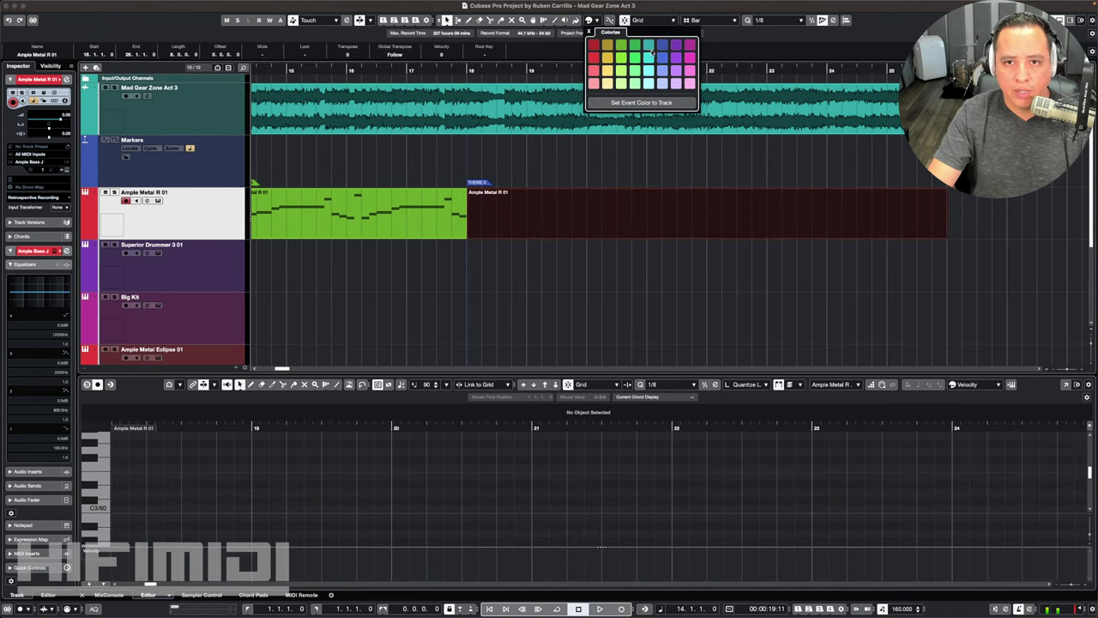
left_click(616, 175)
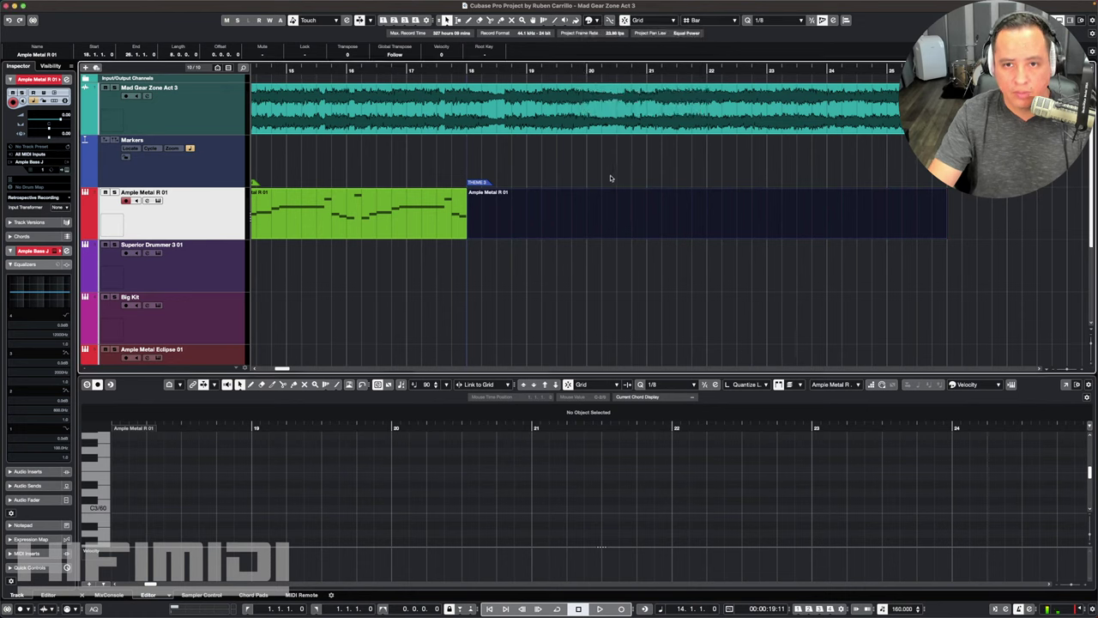
double_click(625, 219)
left_click(468, 70)
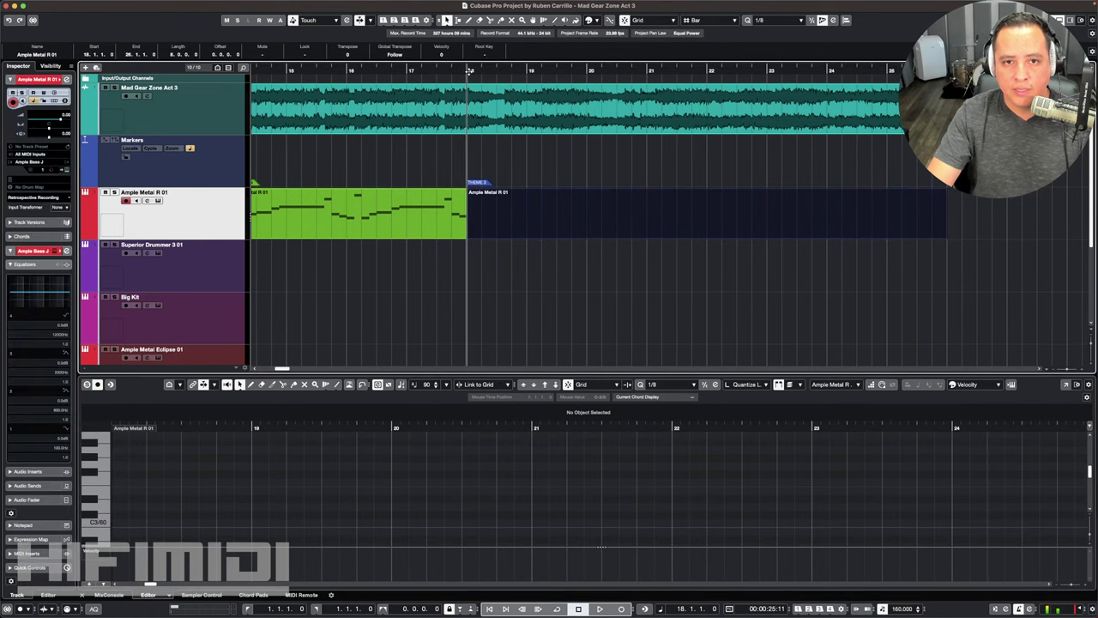
left_click(1067, 385)
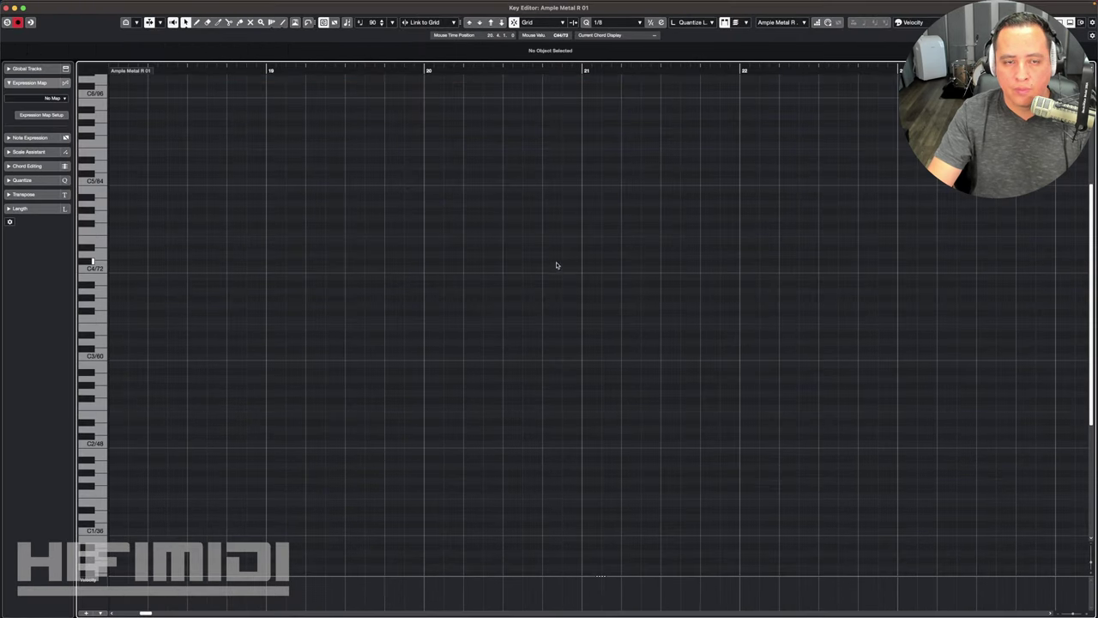
Listen to THEME 3 from bar 18, and enter A1 at 18.1.1, 18.3.3 and 18.4.1, followed by a longer G1 at 18.4.3
scroll(558, 279, "left", 3)
key("space")
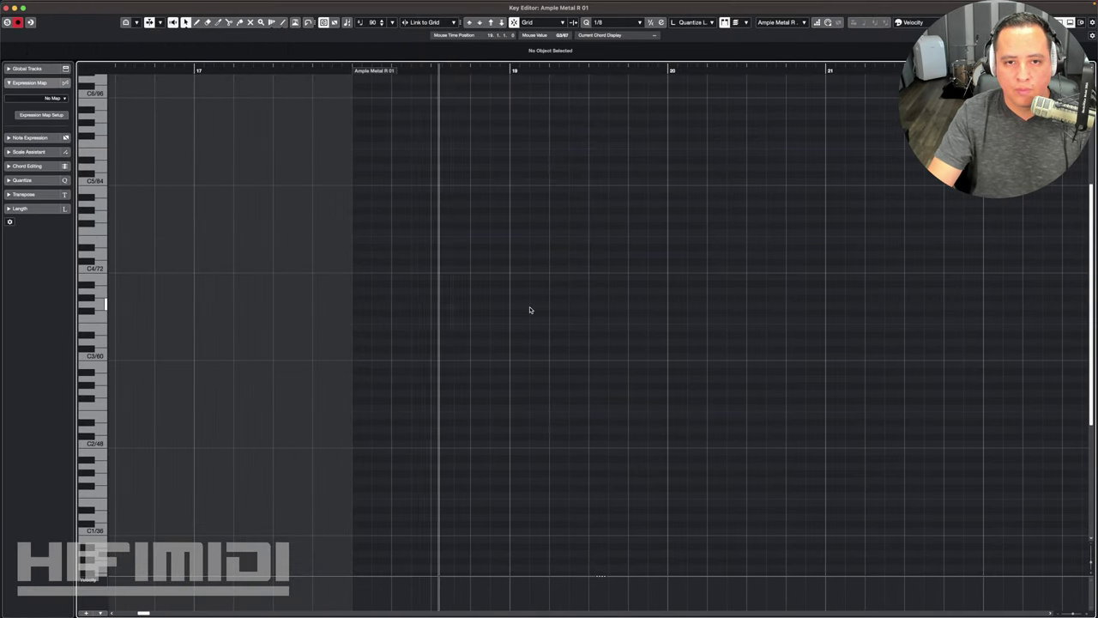
key("space")
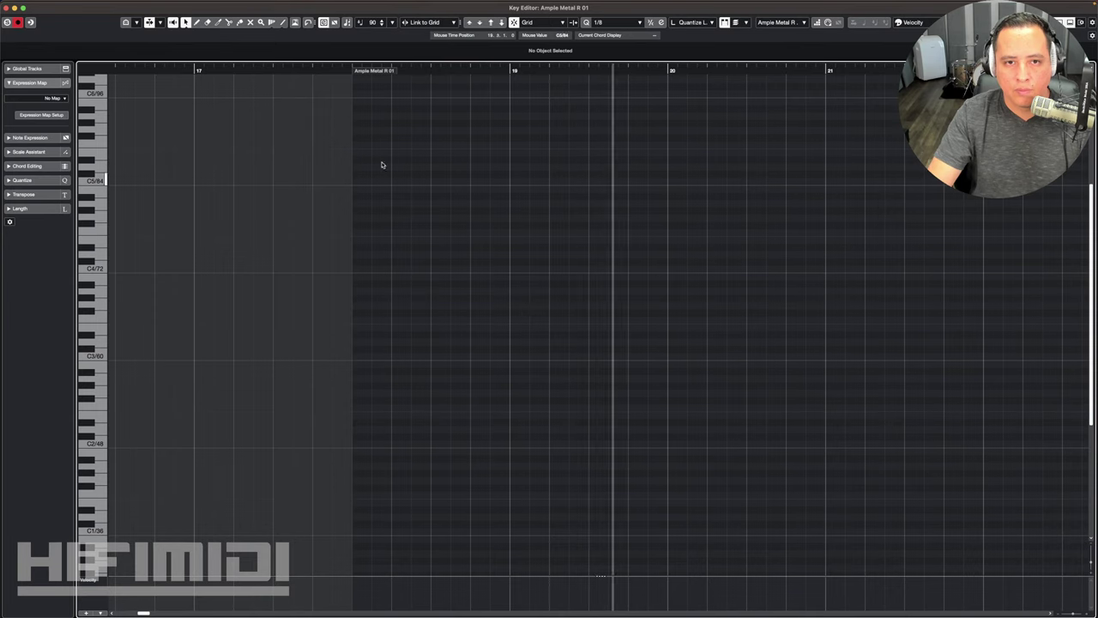
left_click(349, 69)
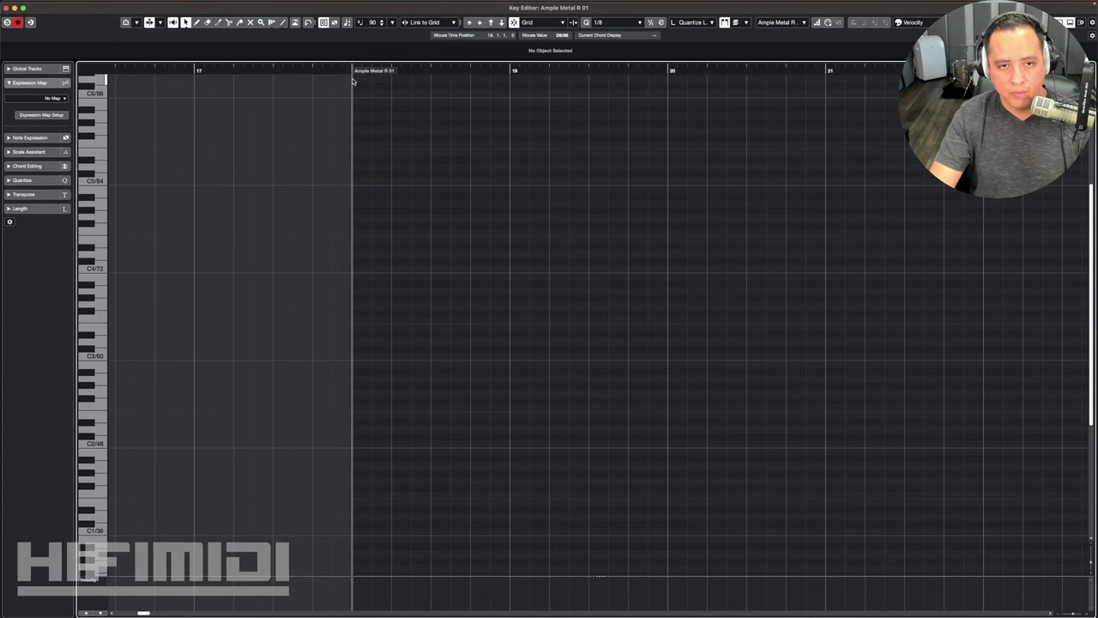
key("space")
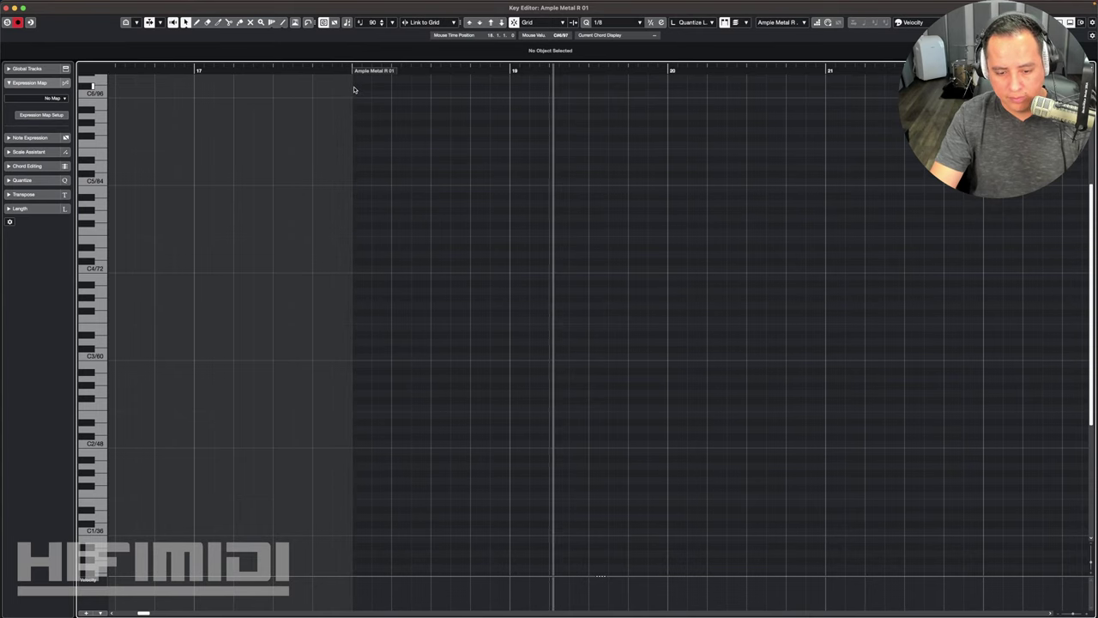
left_click(366, 375)
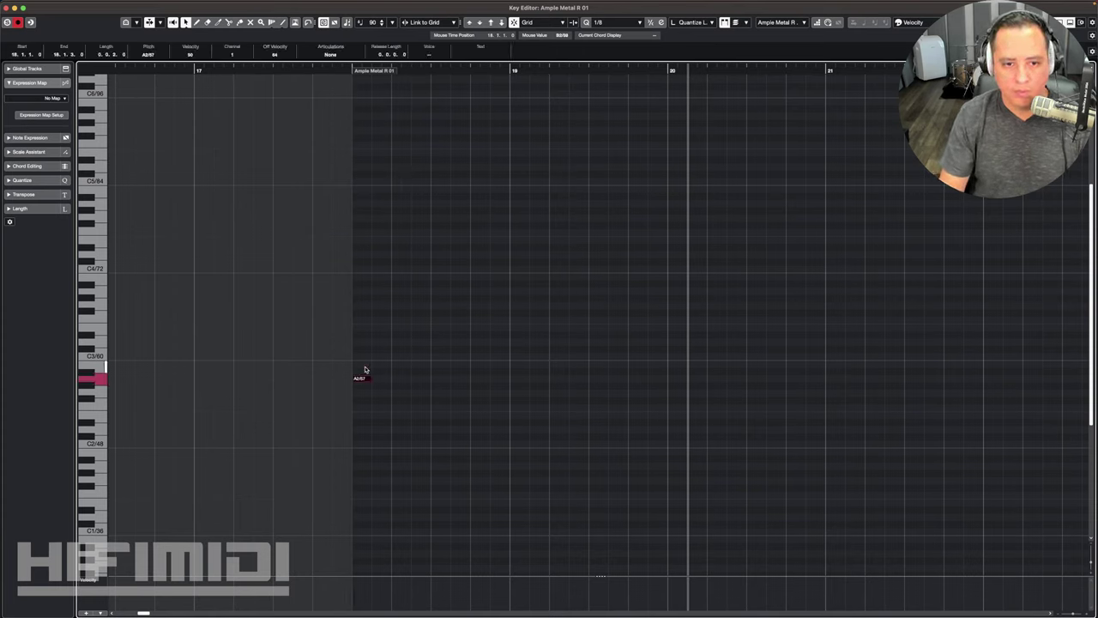
key("shift+Down")
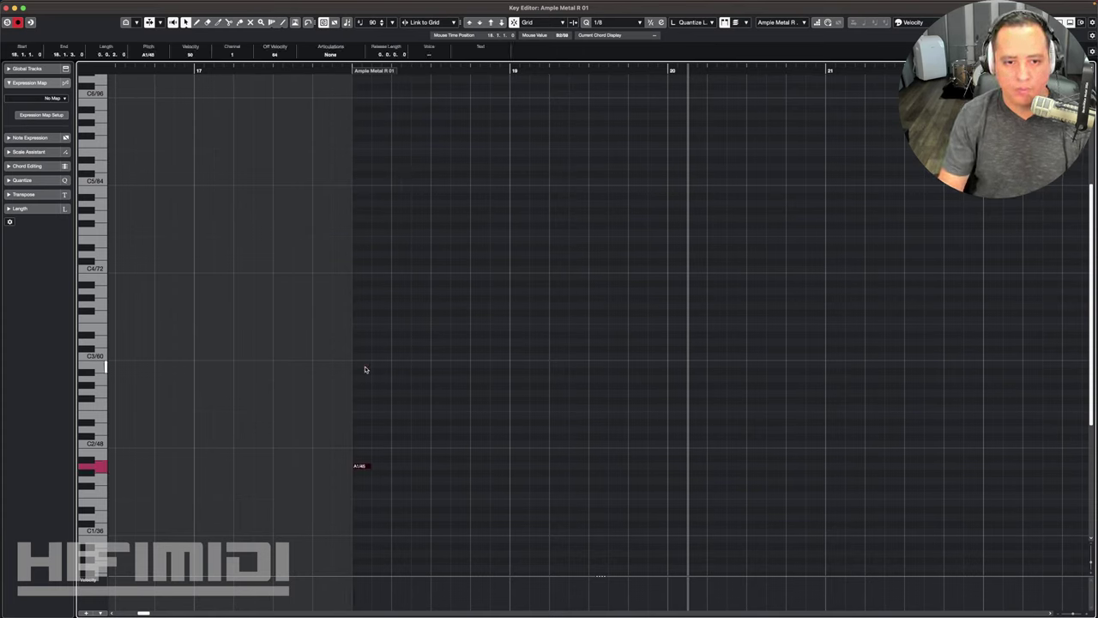
left_click(461, 465, "alt")
left_click(482, 465, "alt")
left_click_drag(503, 480, 553, 479)
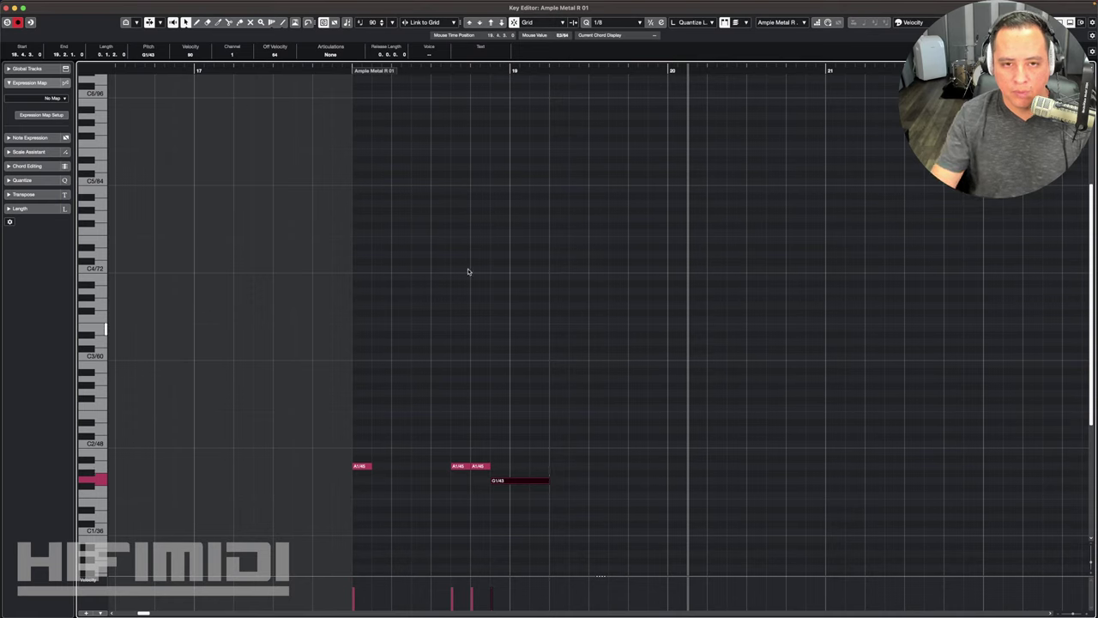
Play bar 18 back from its start and shorten the G1 so it ends at 19.1.3
left_click(355, 72)
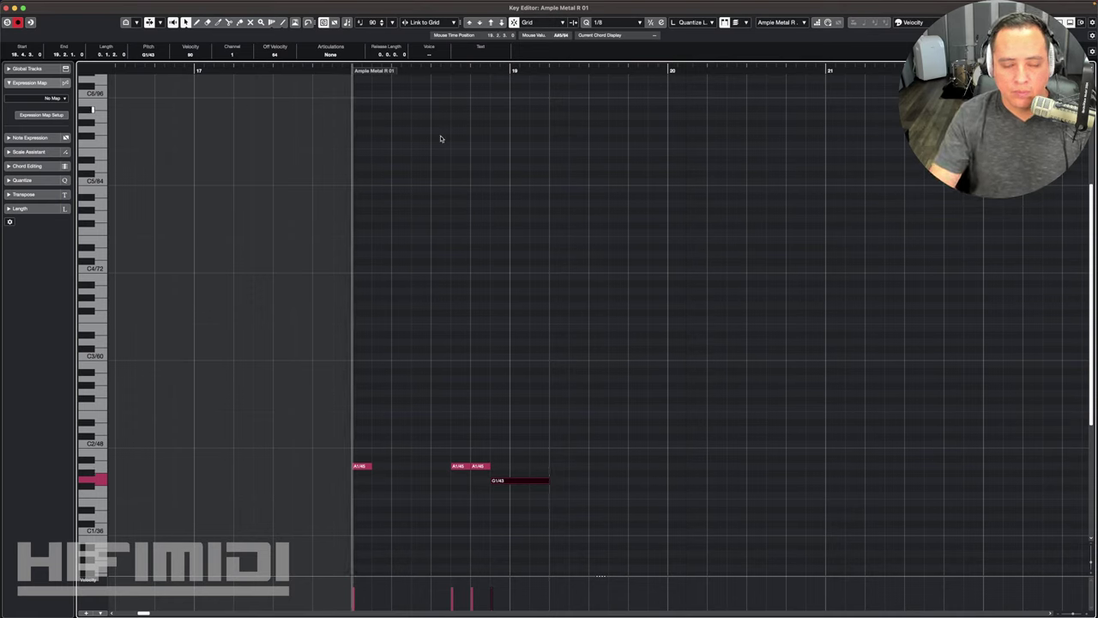
key("space")
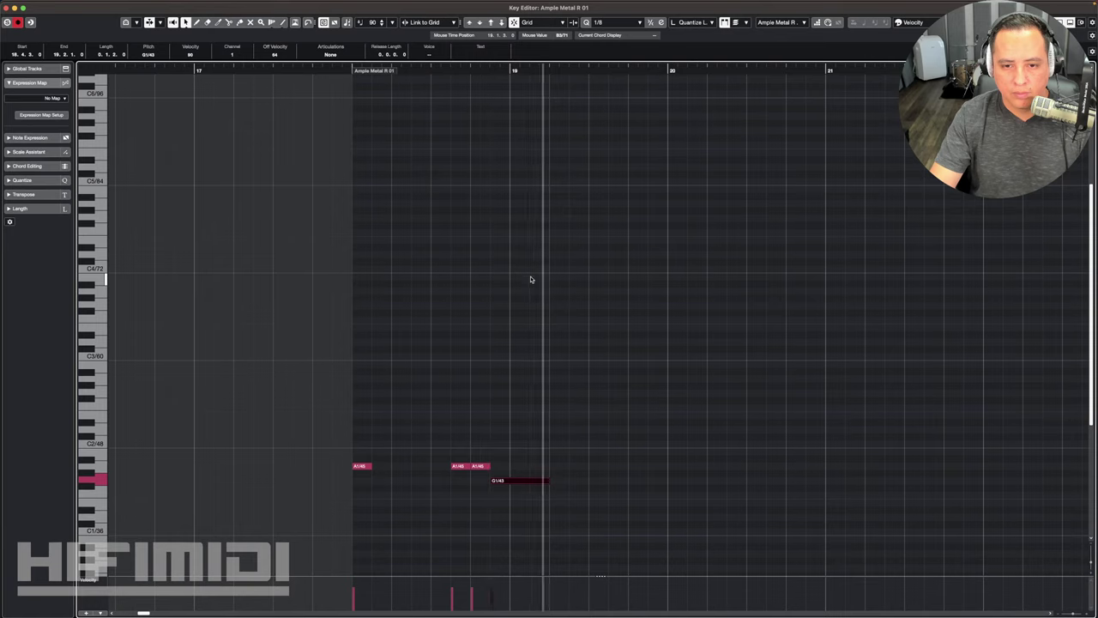
left_click_drag(547, 480, 532, 478)
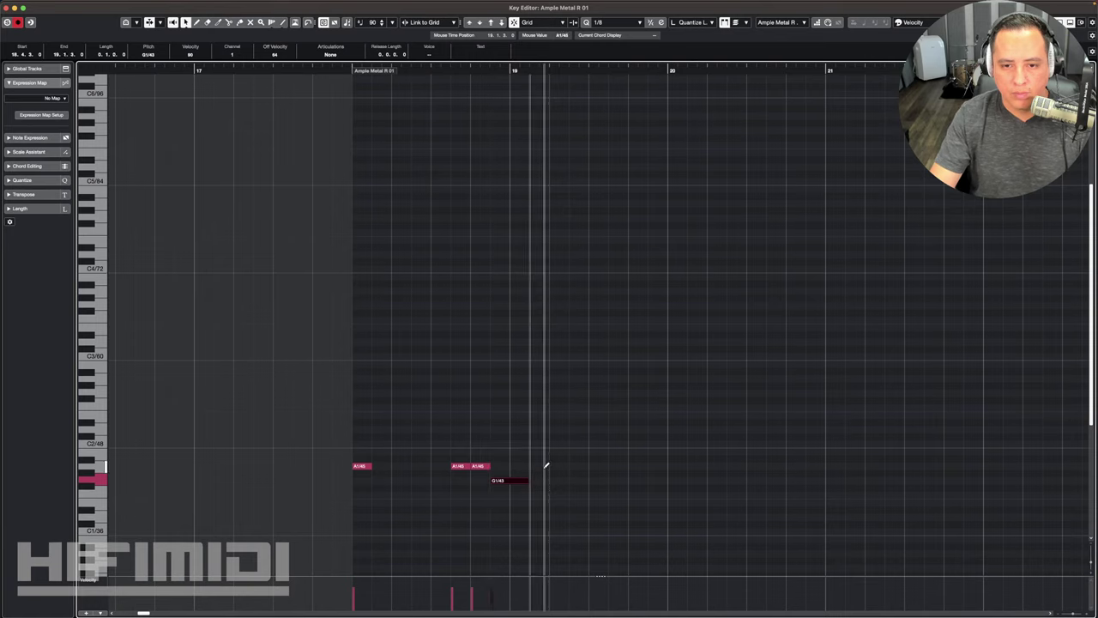
Continue through bar 19 with eighth notes B1 and D2, a one-beat G2 at 19.2.3, and eighth notes F2, E2 and D2
left_click(543, 451)
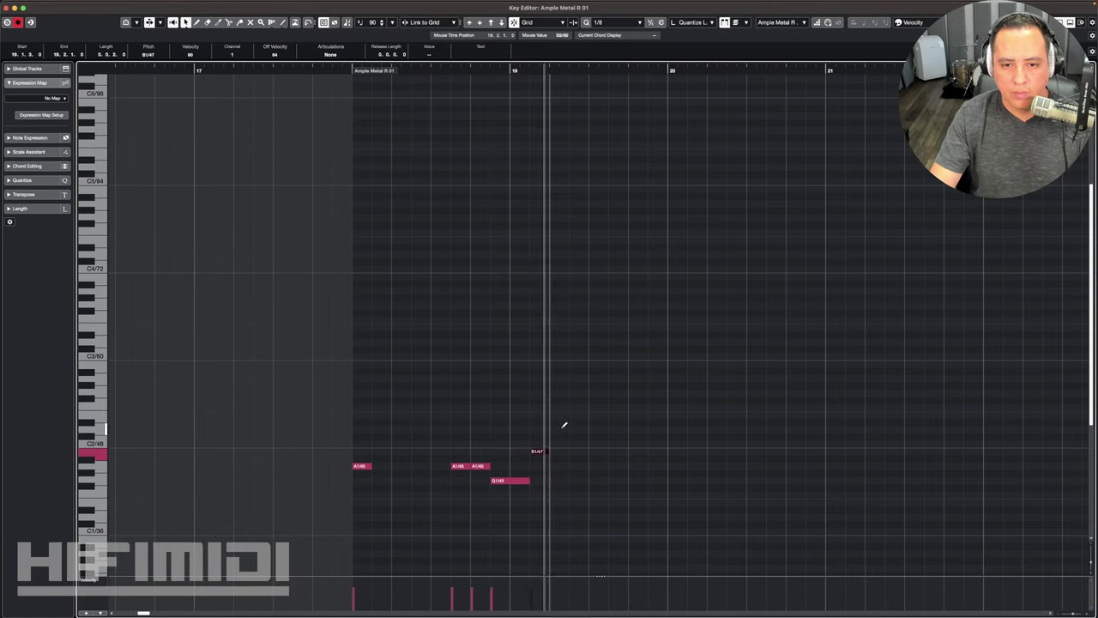
left_click(559, 429)
left_click_drag(577, 392, 611, 393)
left_click(613, 409)
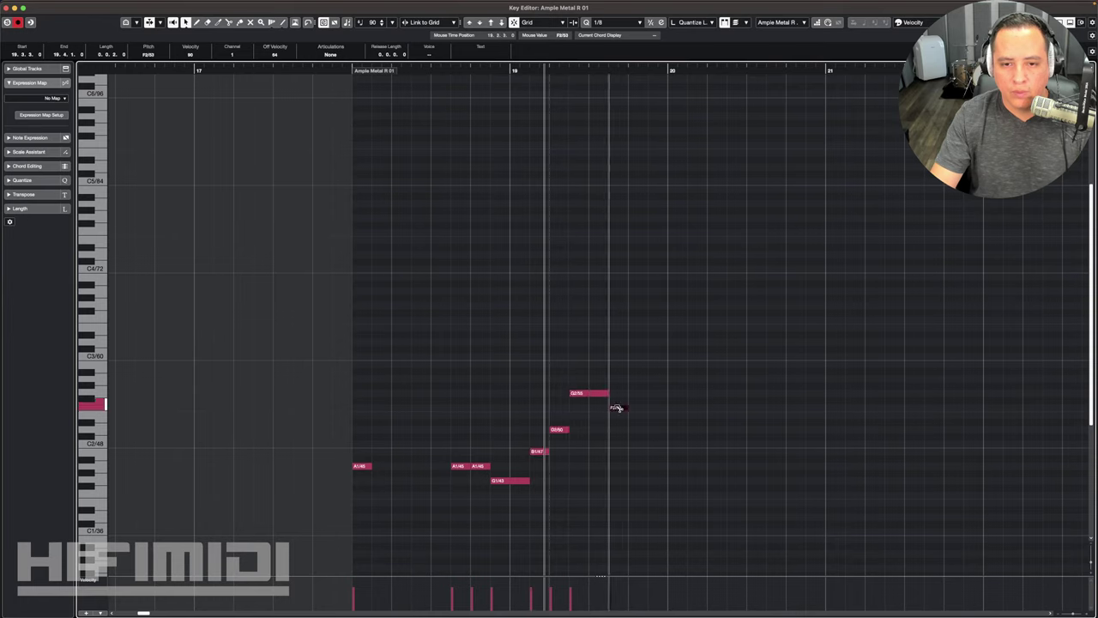
left_click(635, 417)
left_click(653, 429)
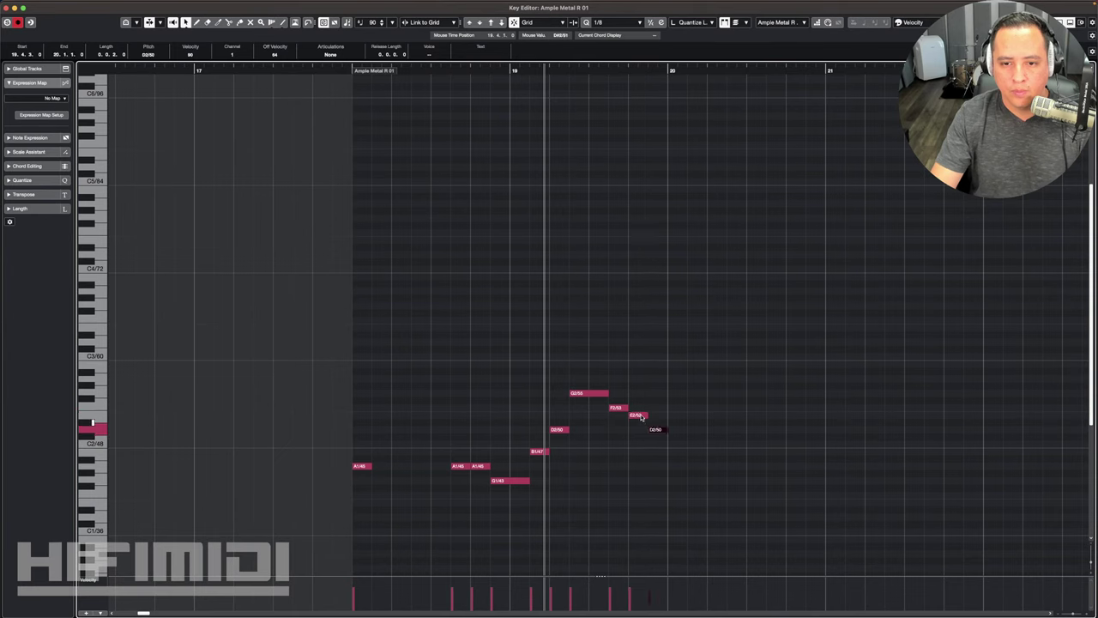
Check the phrase by playback, and lengthen the first A1 of bar 18 to one full beat
key("space")
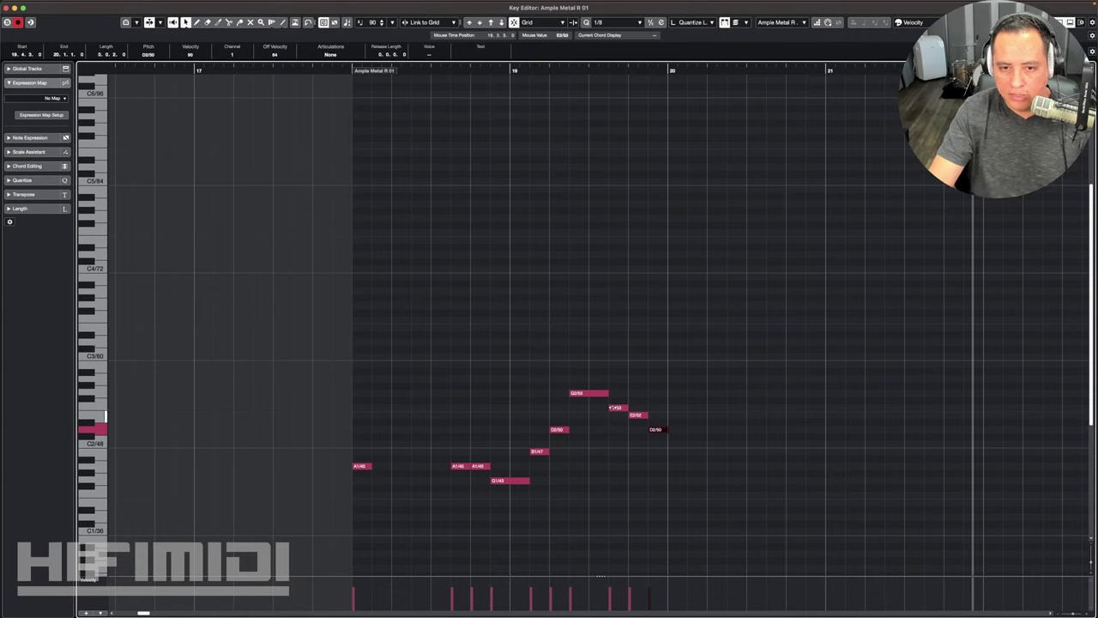
left_click_drag(670, 355, 521, 456)
left_click(645, 376)
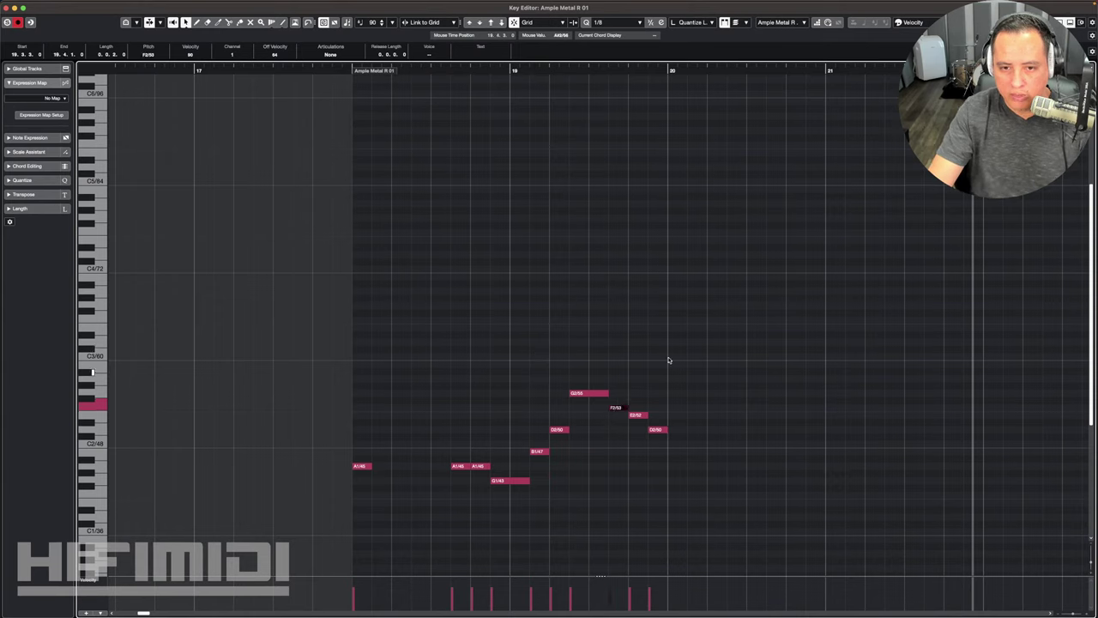
key("space")
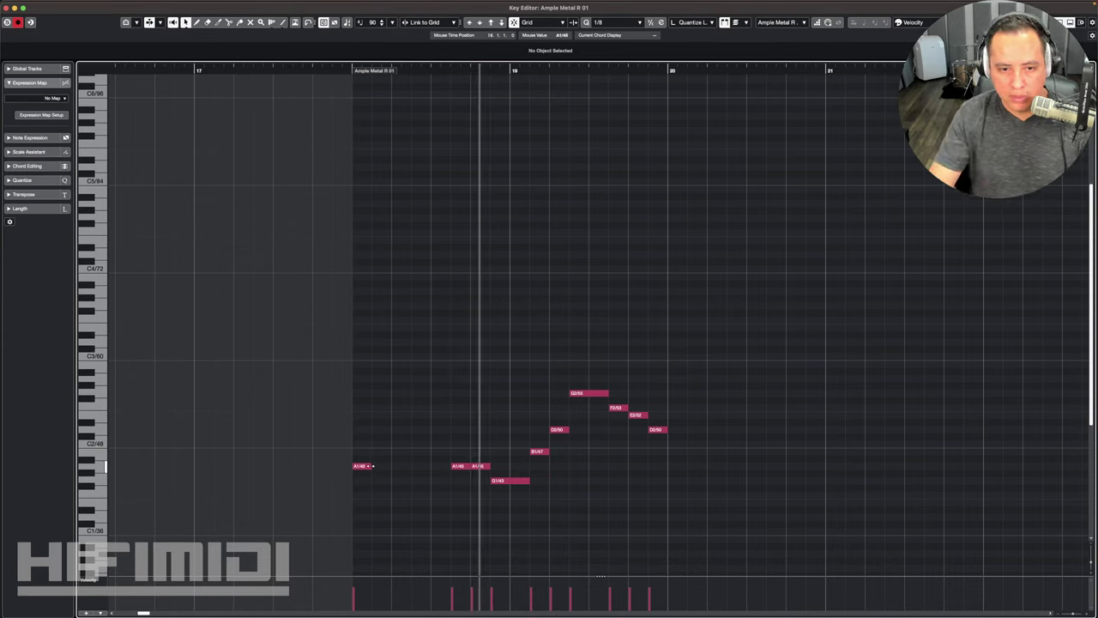
left_click_drag(371, 466, 392, 466)
left_click(415, 429)
key("KP_1")
key("space")
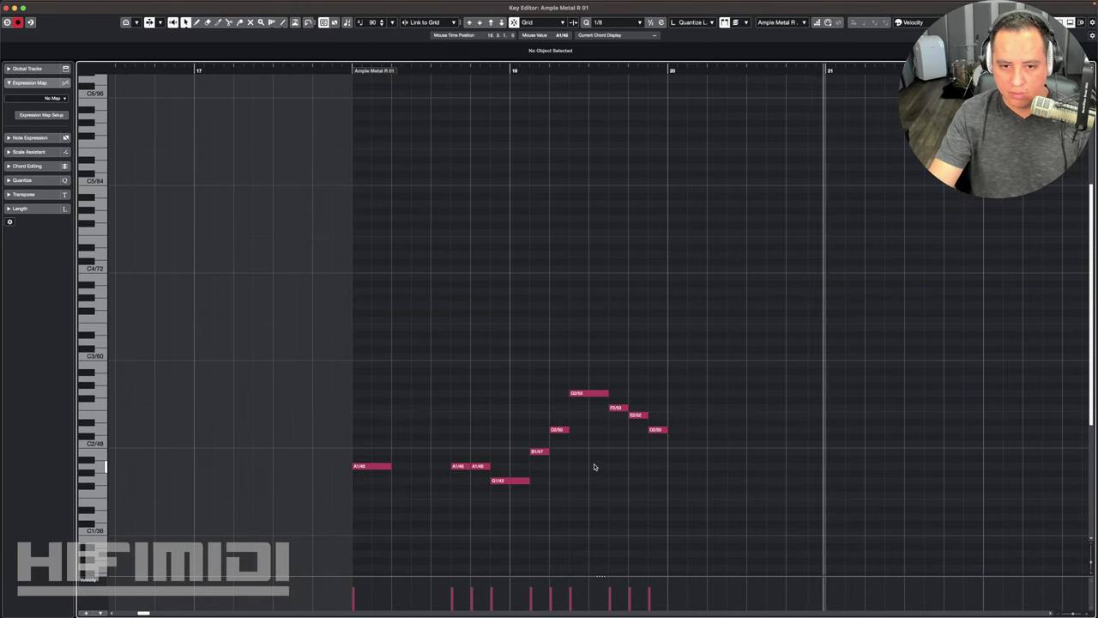
Duplicate all the notes of bars 18 and 19 into bars 20 and 21
left_click_drag(353, 326, 685, 518)
key("alt+d")
left_click(723, 429)
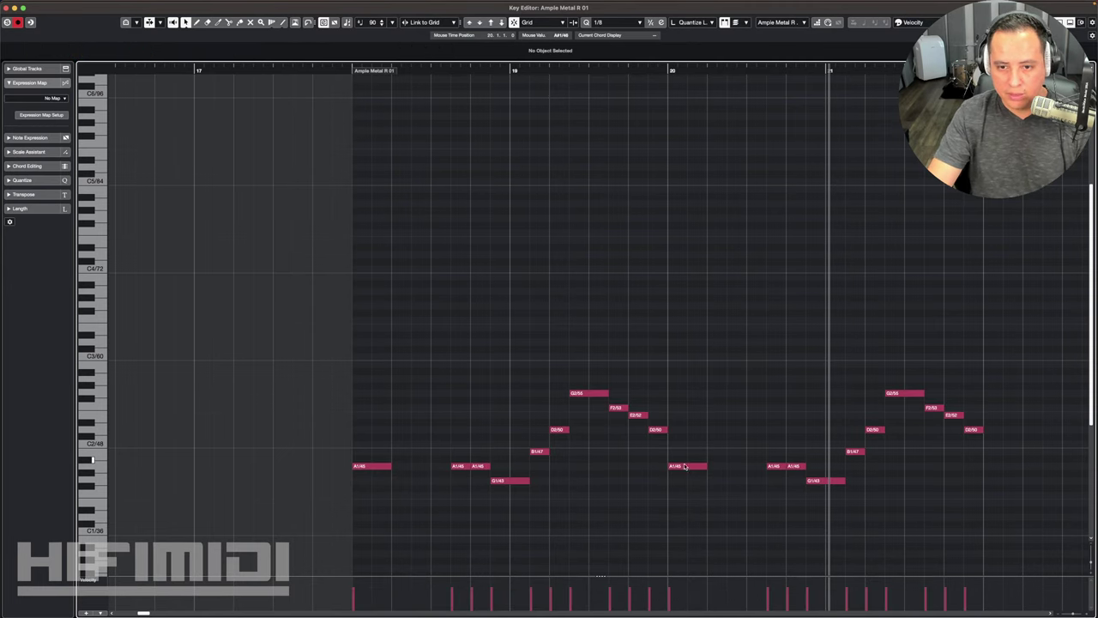
Lower the first note of bar 20 by four semitones to F1
left_click(685, 467)
key("Down")
key("Down")
key("Down")
key("Down")
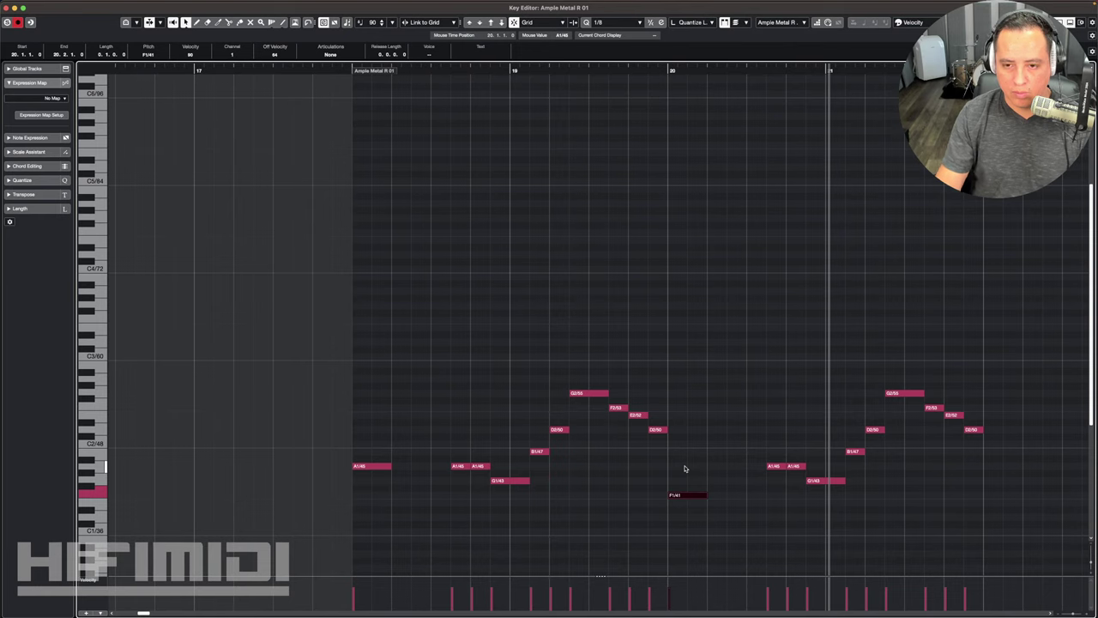
Play bar 20 from its start and delete the two short A1 notes before the G1
left_click(669, 70)
key("space")
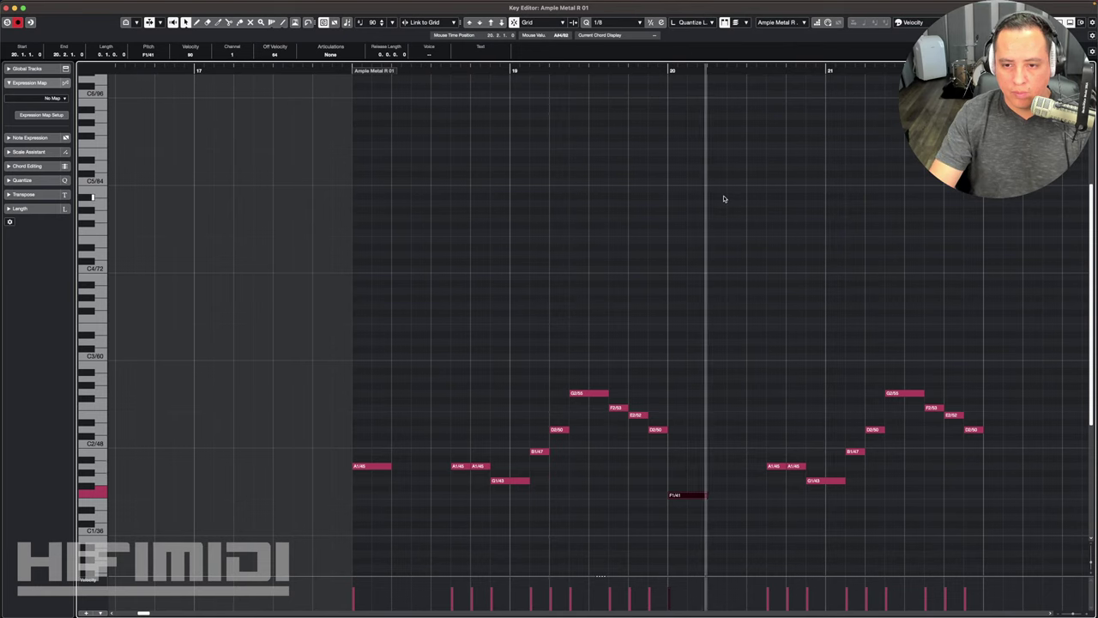
left_click_drag(756, 457, 798, 477)
key("Delete")
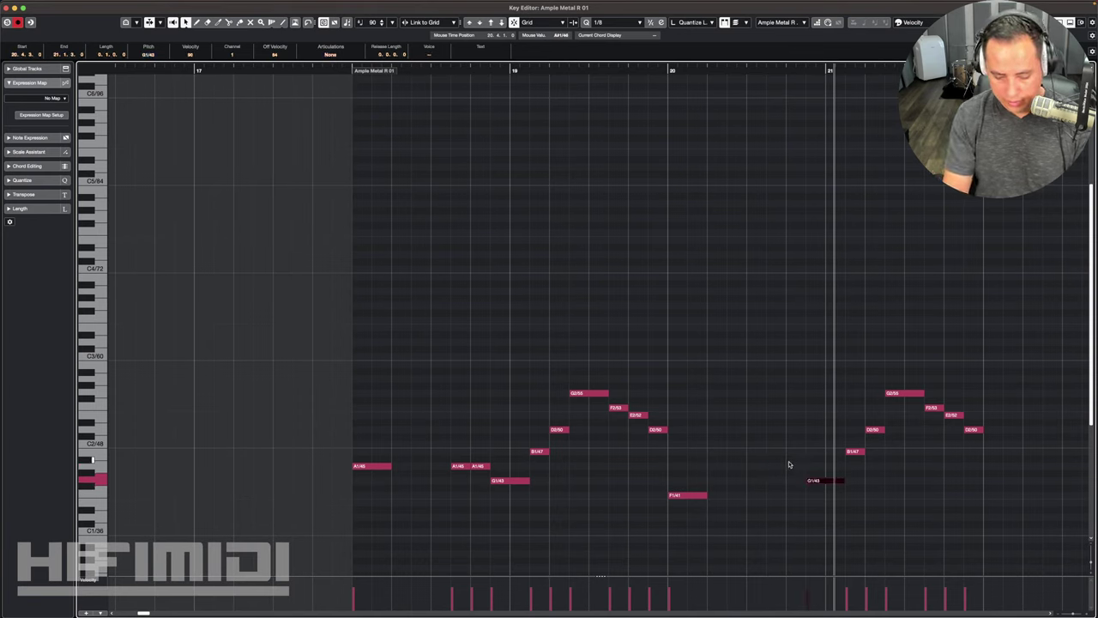
Replay bar 20 to identify its pickup notes, add F2 at 20.3.3 and F#1 at 20.4.1, and play the result
key("space")
key("space")
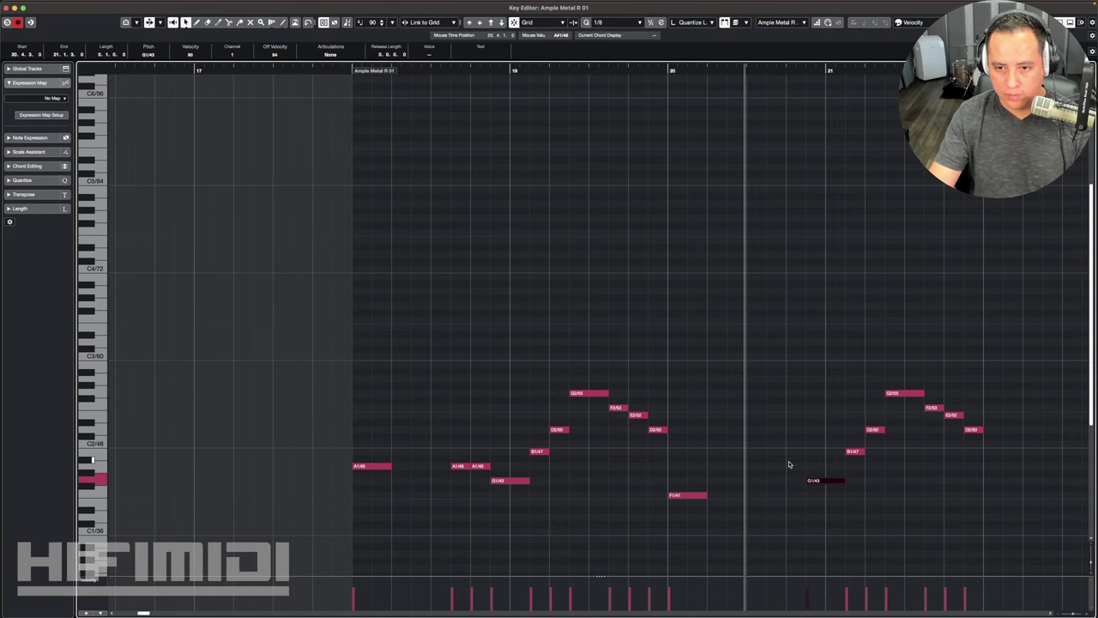
key("space")
key("space")
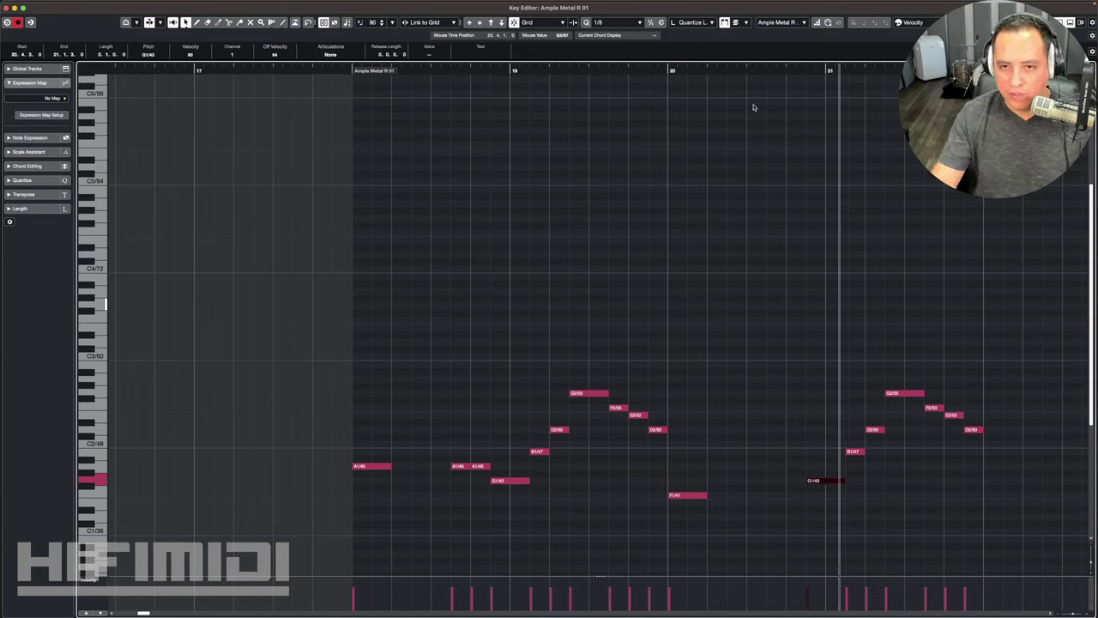
left_click(670, 70)
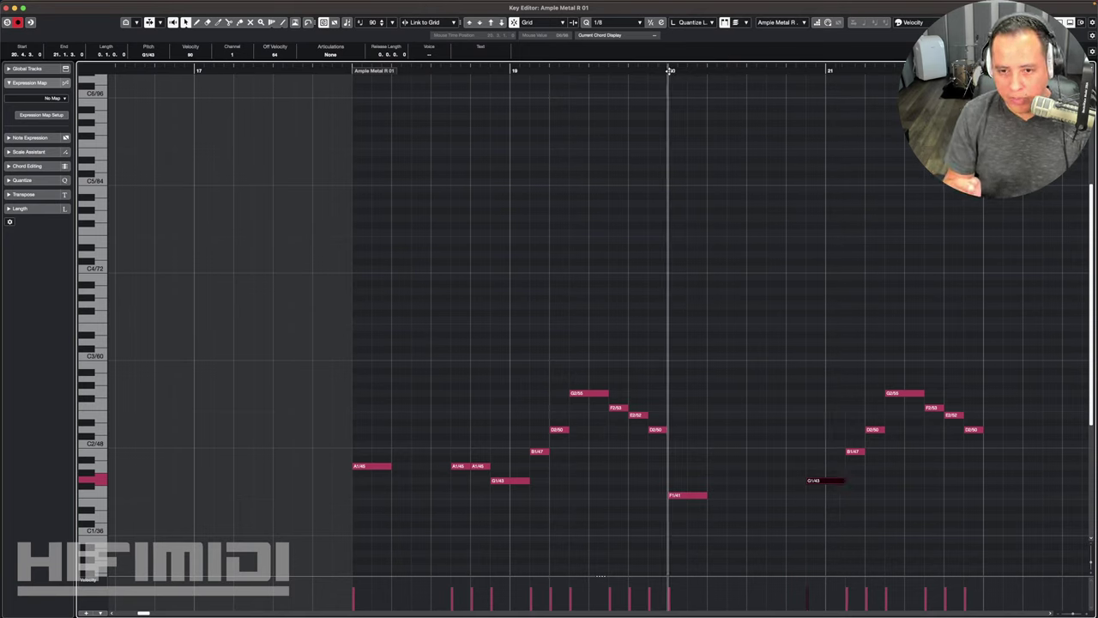
key("space")
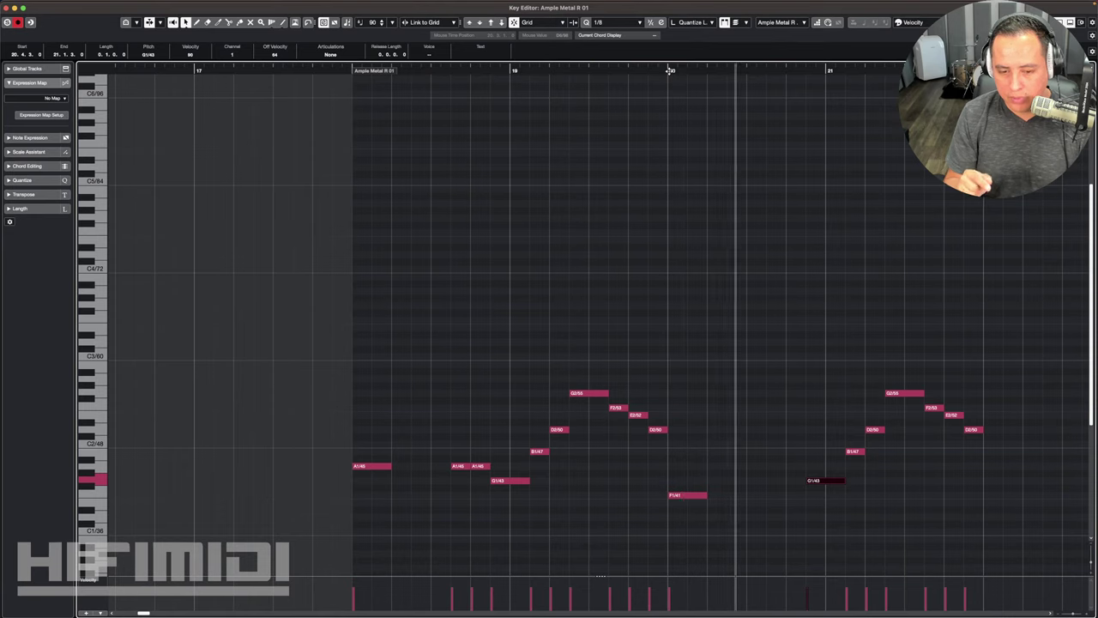
left_click(669, 71)
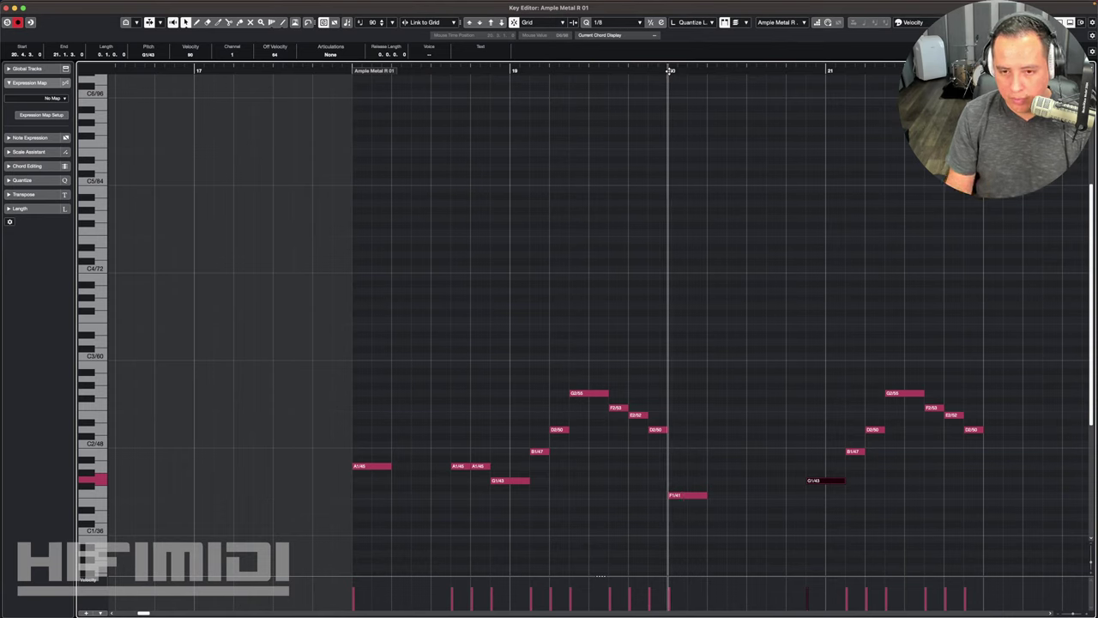
key("space")
left_click(670, 71)
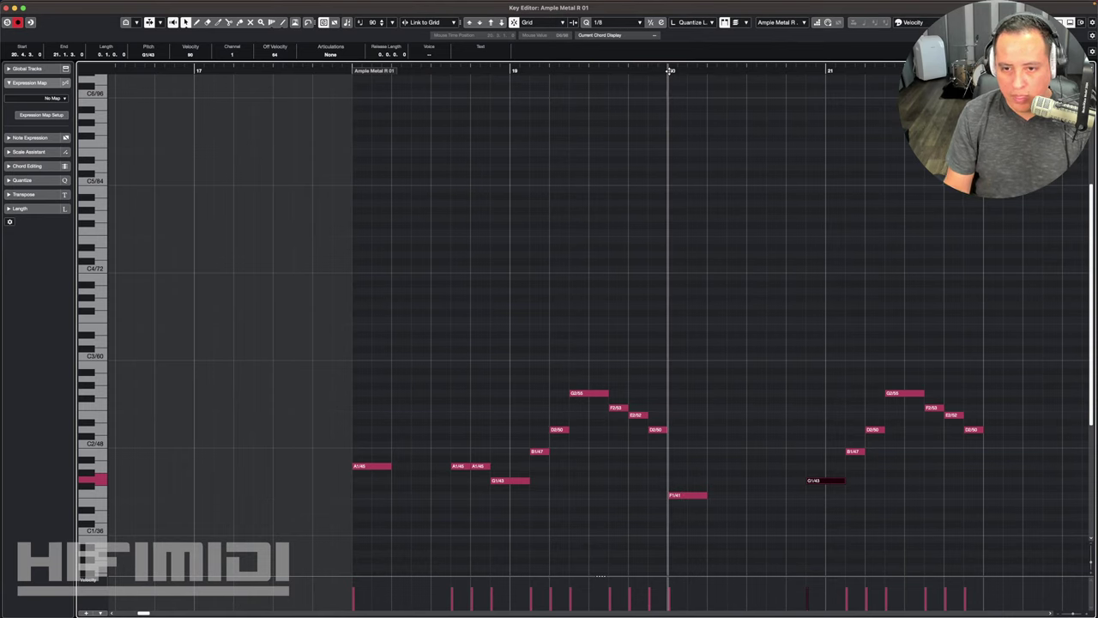
left_click(772, 408, "alt")
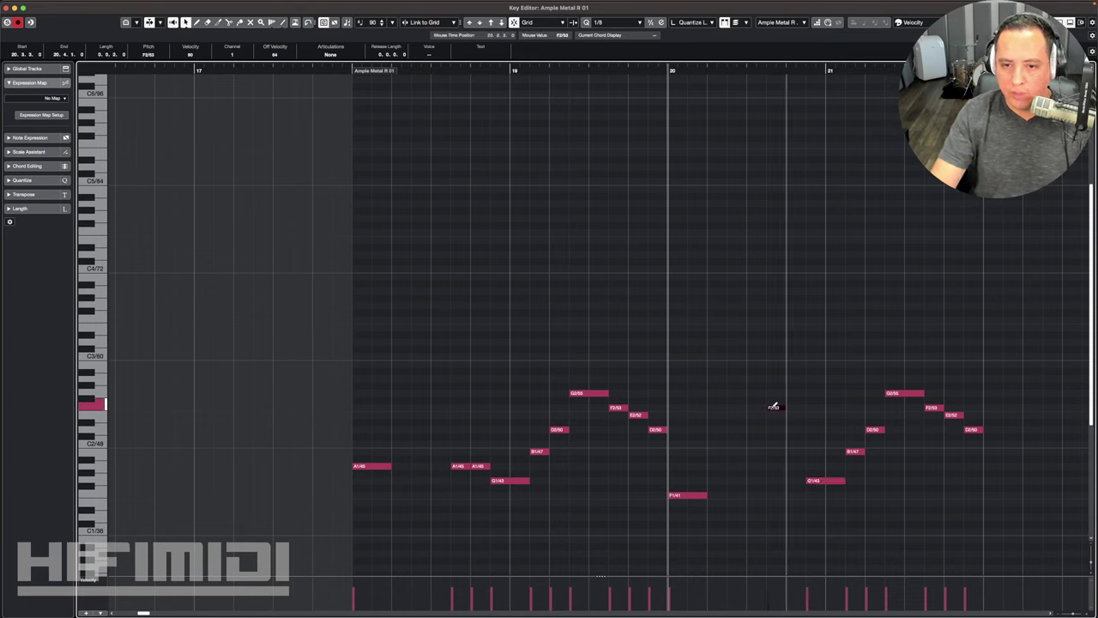
left_click(795, 488, "alt")
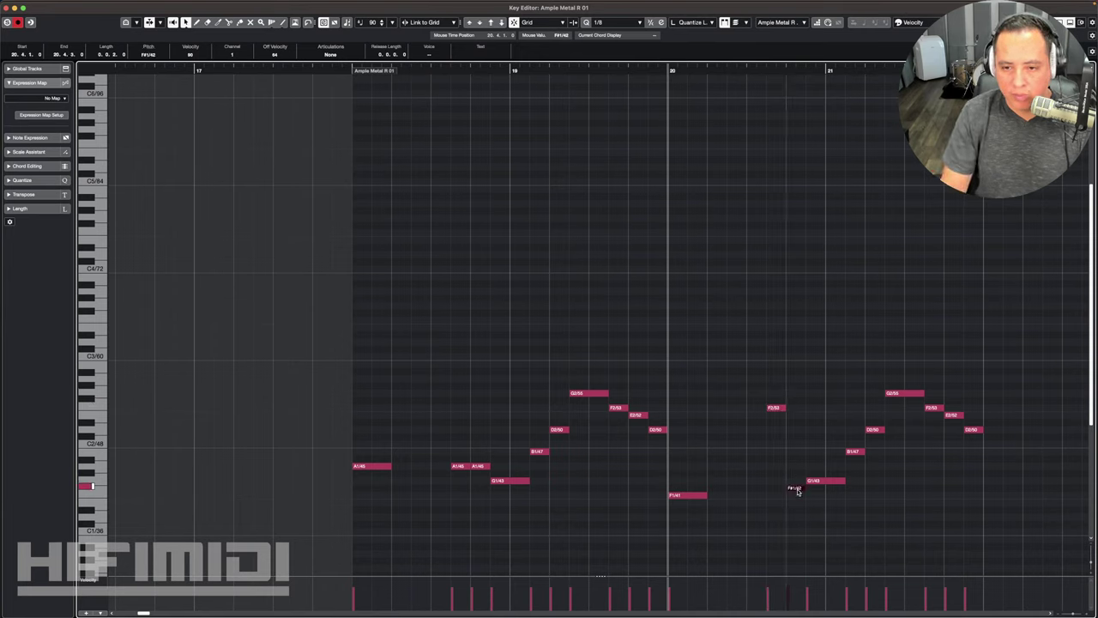
key("space")
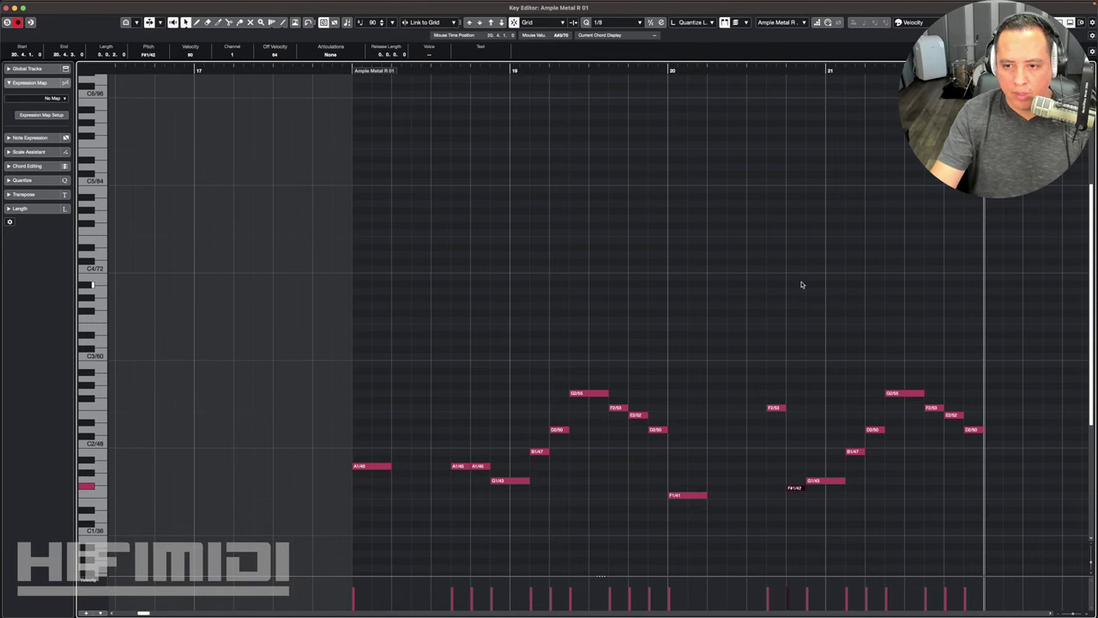
Listen to the reference from bar 22 and enter alternating A1 and A2 eighth notes from 22.1.1 through 22.3.1
scroll(719, 289, "right", 3)
key("g")
key("g")
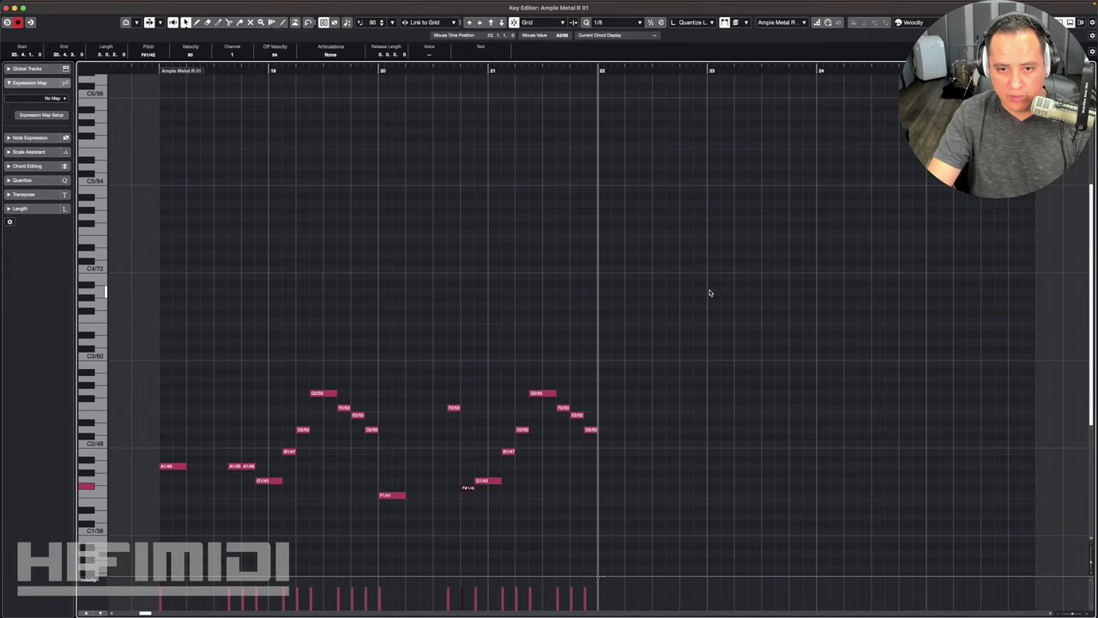
key("space")
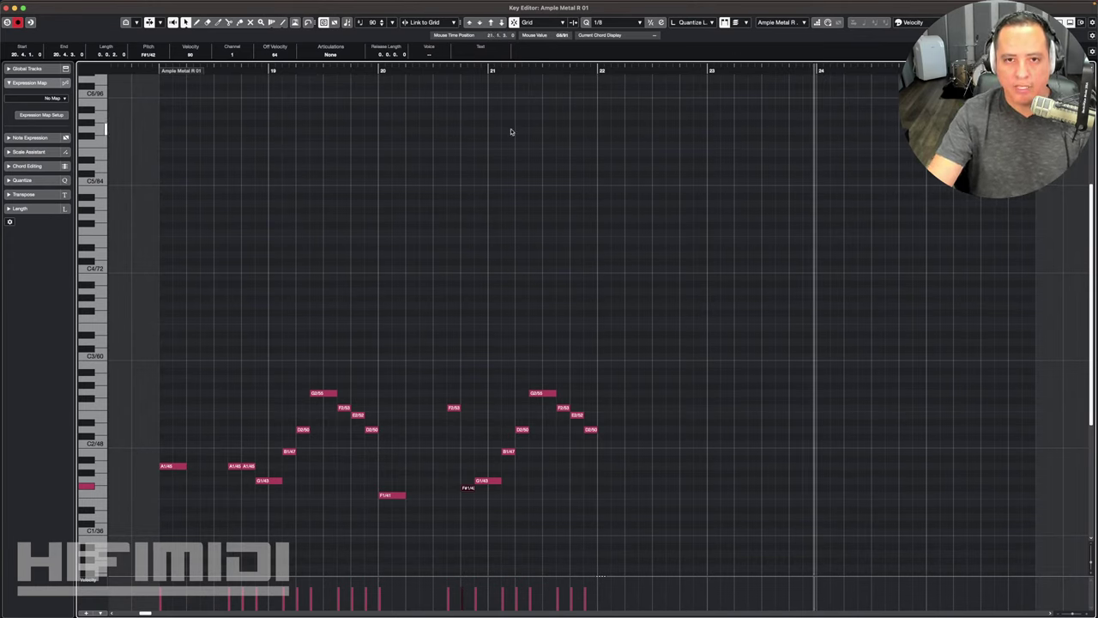
left_click(600, 69)
key("space")
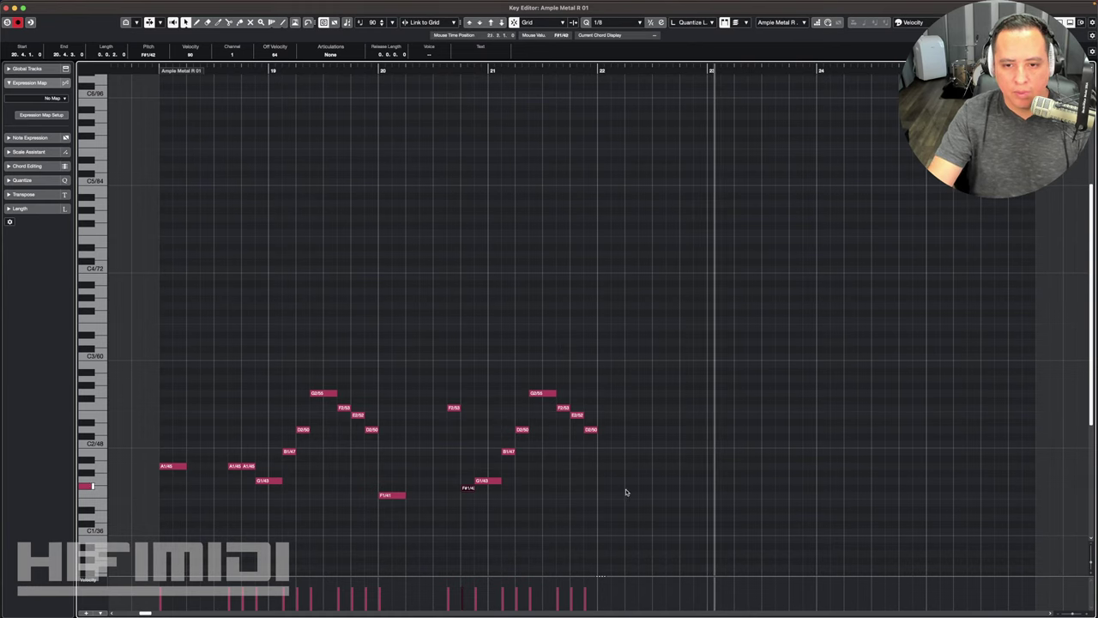
key("space")
left_click(607, 464)
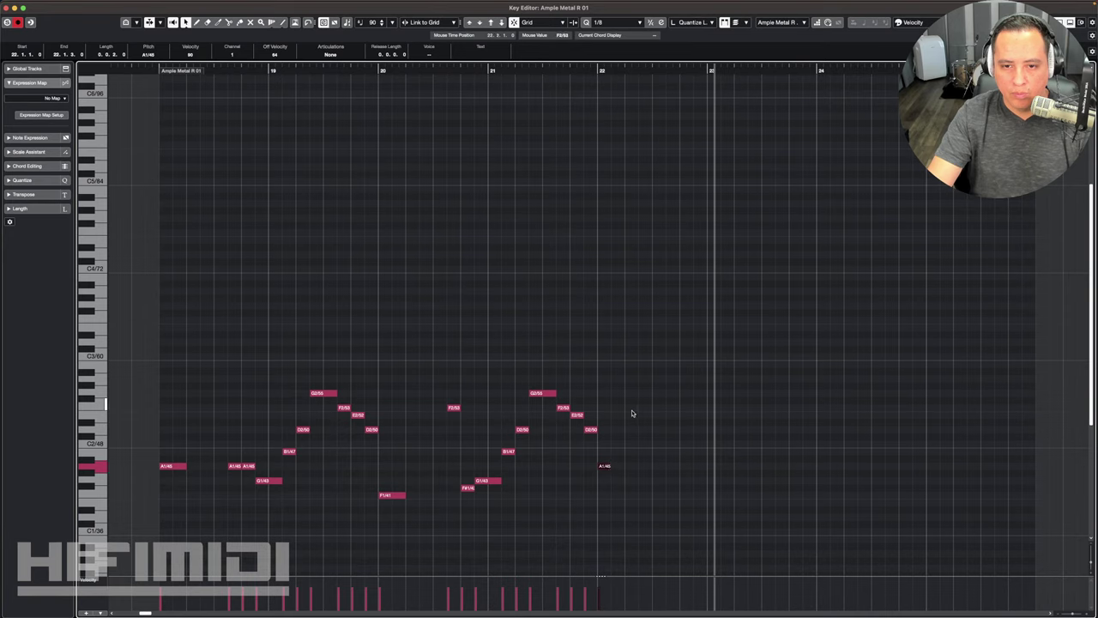
left_click(618, 380)
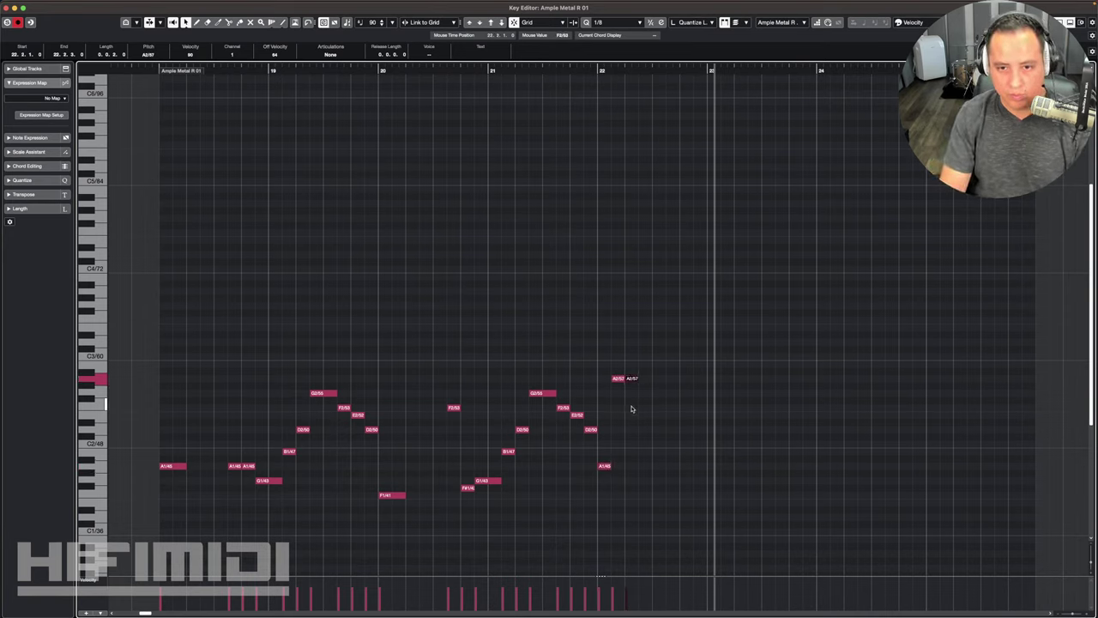
key("shift+Down")
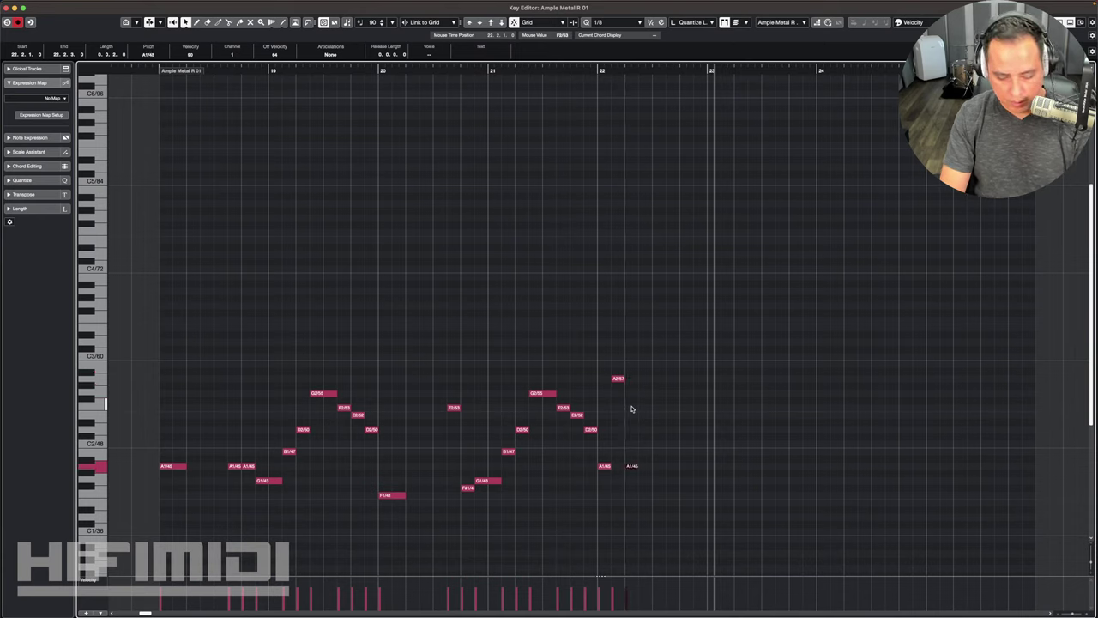
key("shift+Up")
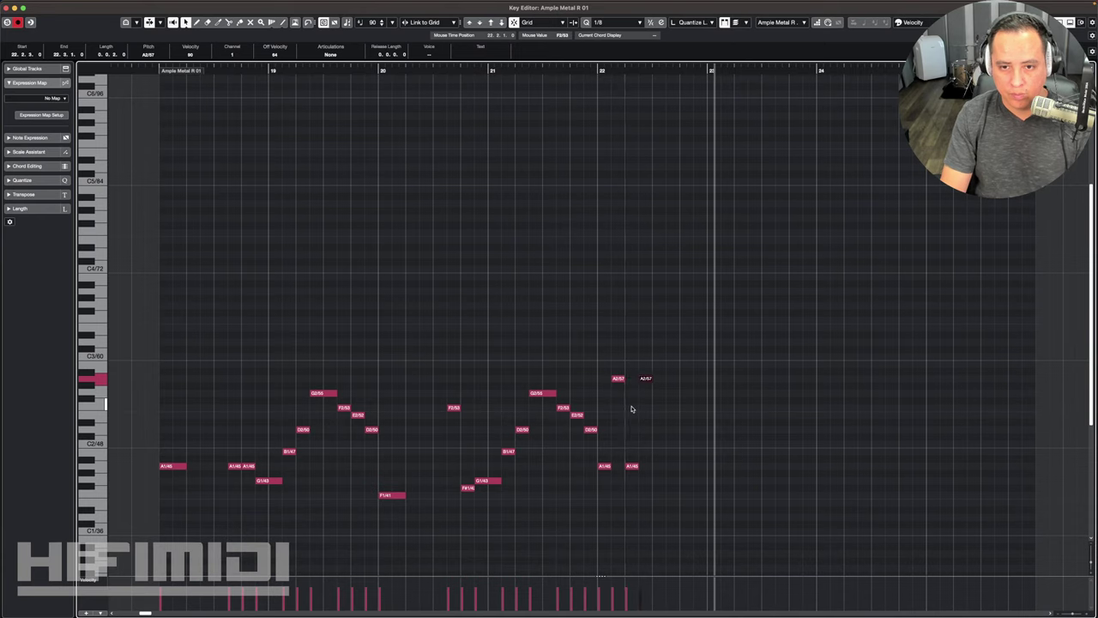
key("shift+Down")
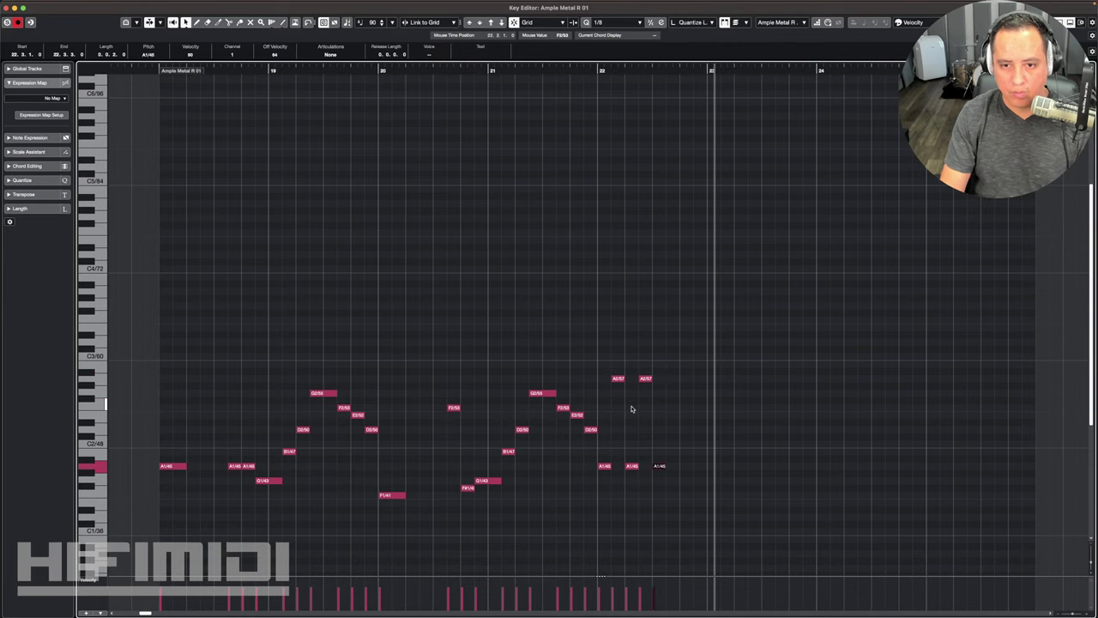
Play from bar 22 and continue through bar 23 with C2, E2, quarter G2, G2, quarters F2 and E2, D2 and C2
left_click(598, 70)
key("space")
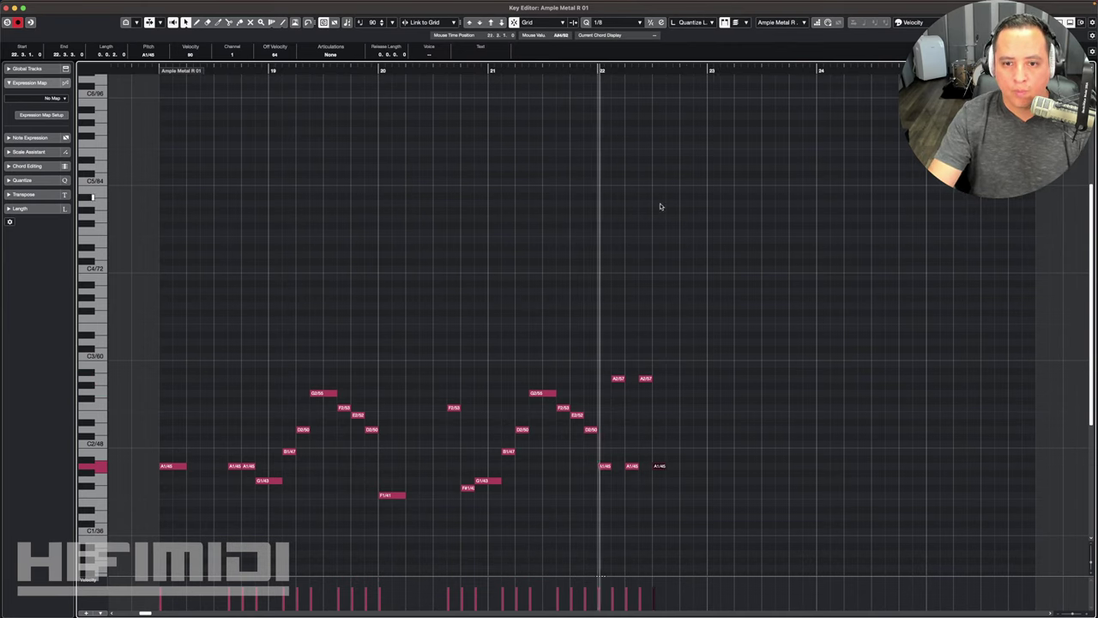
left_click(672, 444)
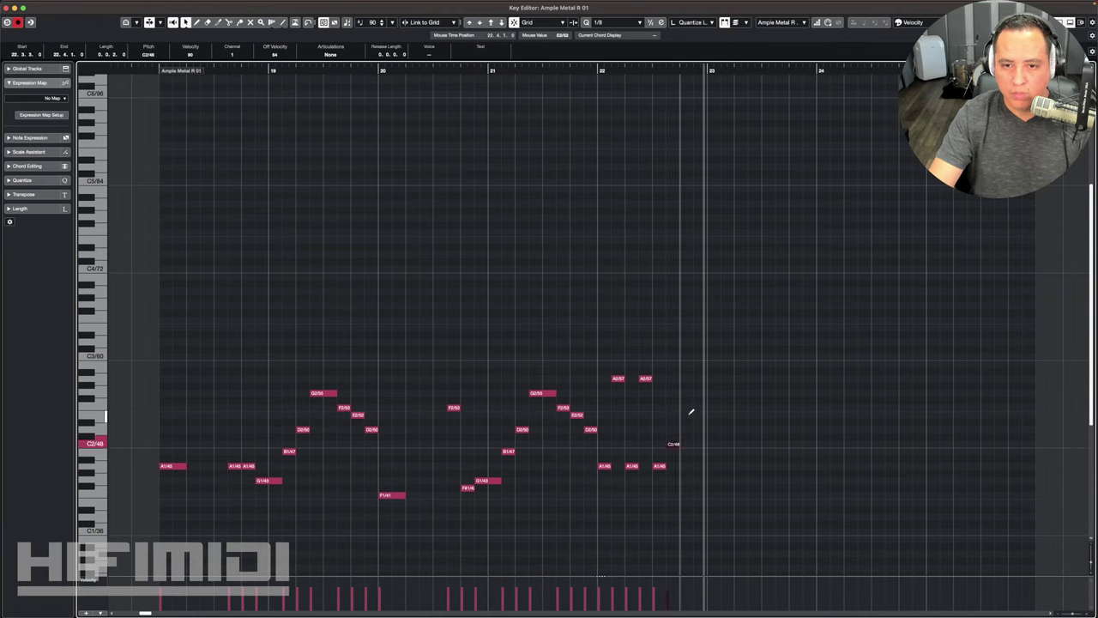
left_click_drag(700, 393, 724, 400)
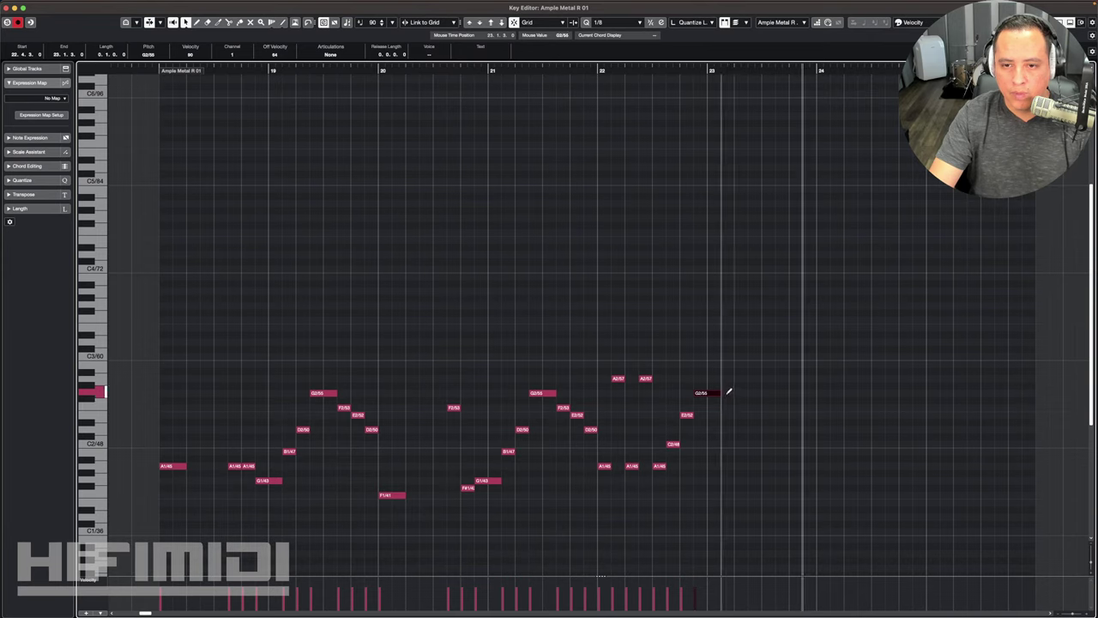
left_click(729, 393)
mouse_move(738, 407)
left_mouse_down()
mouse_move(790, 414)
mouse_move(802, 444)
left_mouse_up()
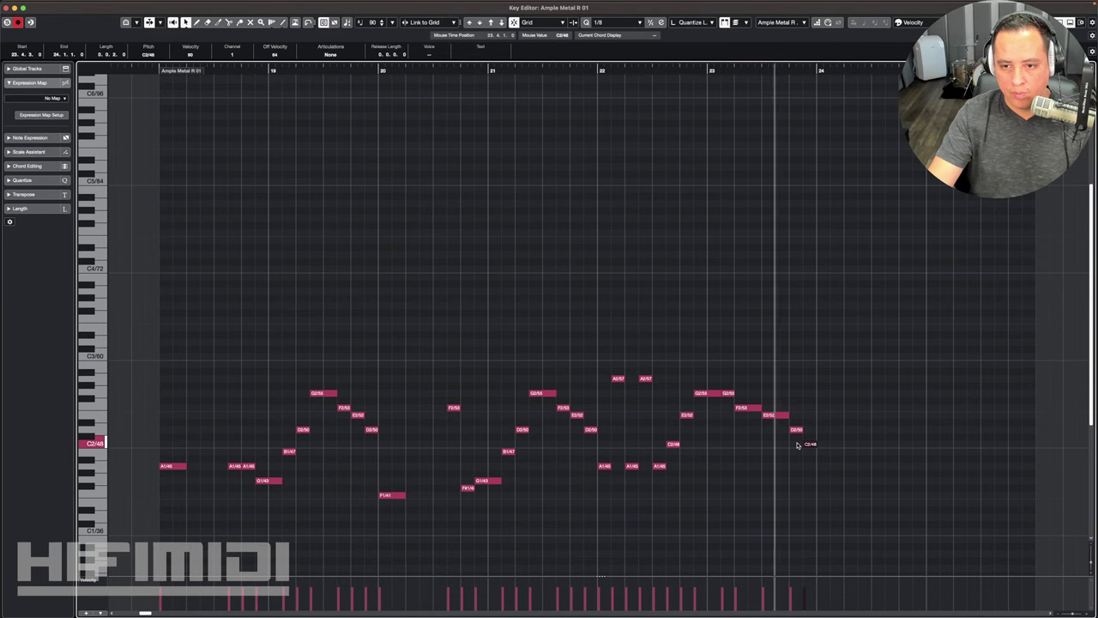
Start bar 24 with eighth notes alternating F1, F2, F1 and F2
scroll(727, 466, "right", 3)
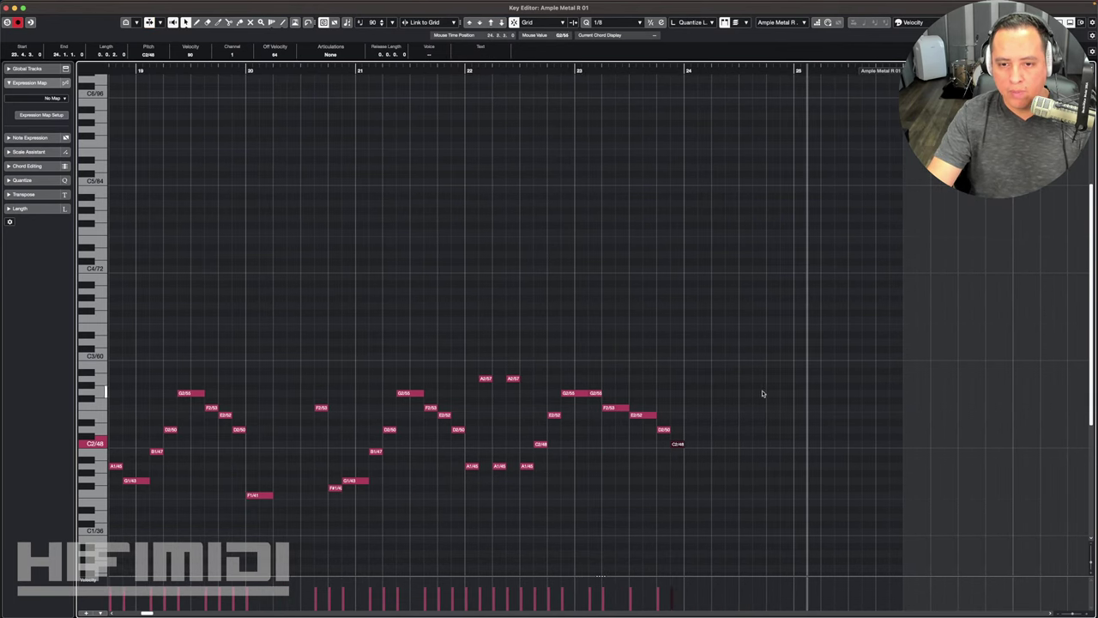
left_click(692, 495)
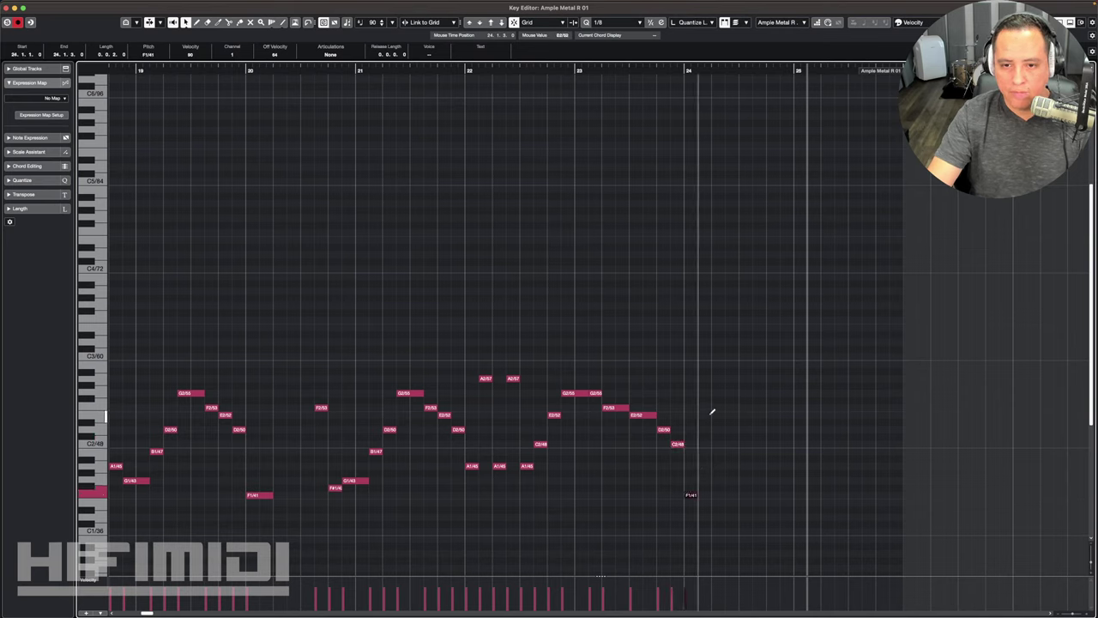
left_click_drag(711, 410, 705, 410)
left_click(717, 495)
left_click(730, 407)
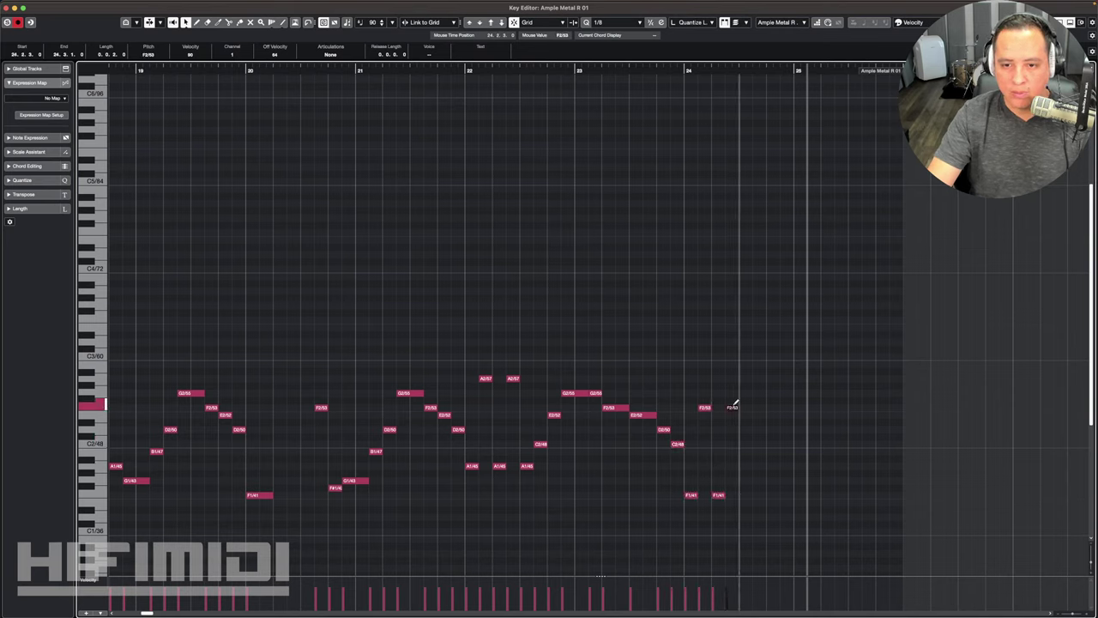
Replay bar 24 and complete it with F1 at 24.3.1, G#1 at 24.3.3, C2 at 24.4.1 and E2 at 24.4.3
left_click(688, 72)
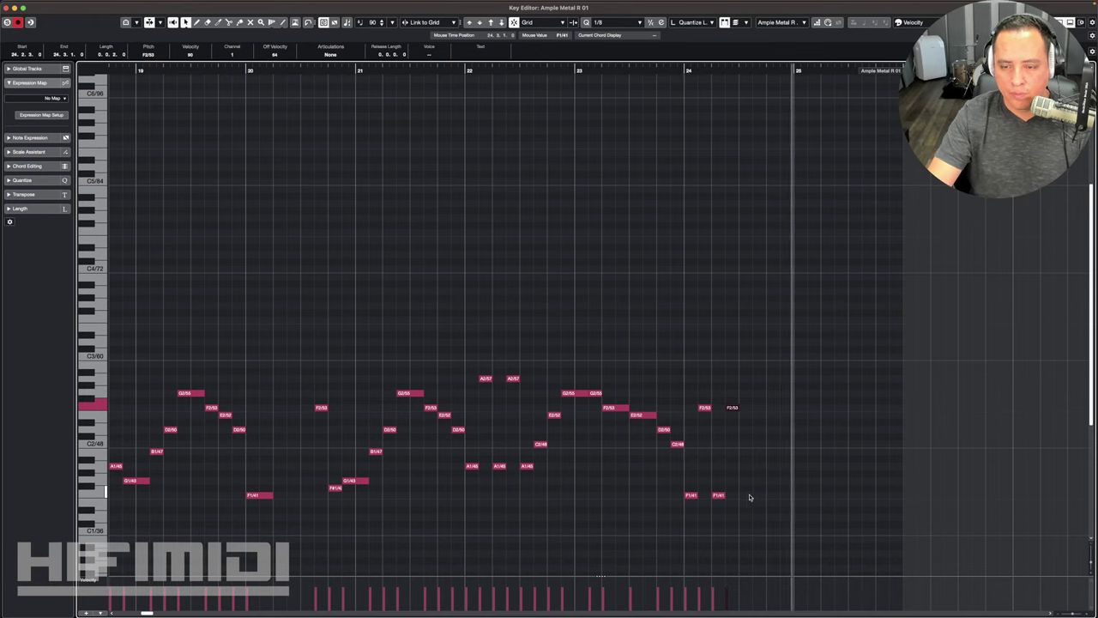
key("KP_0")
key("space")
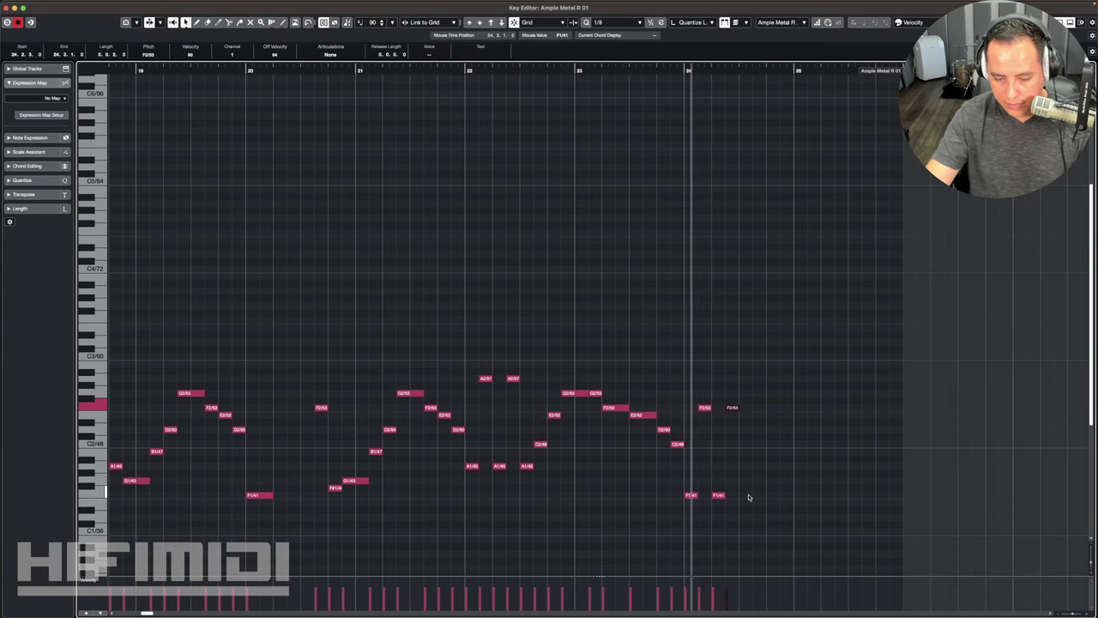
left_click(746, 495)
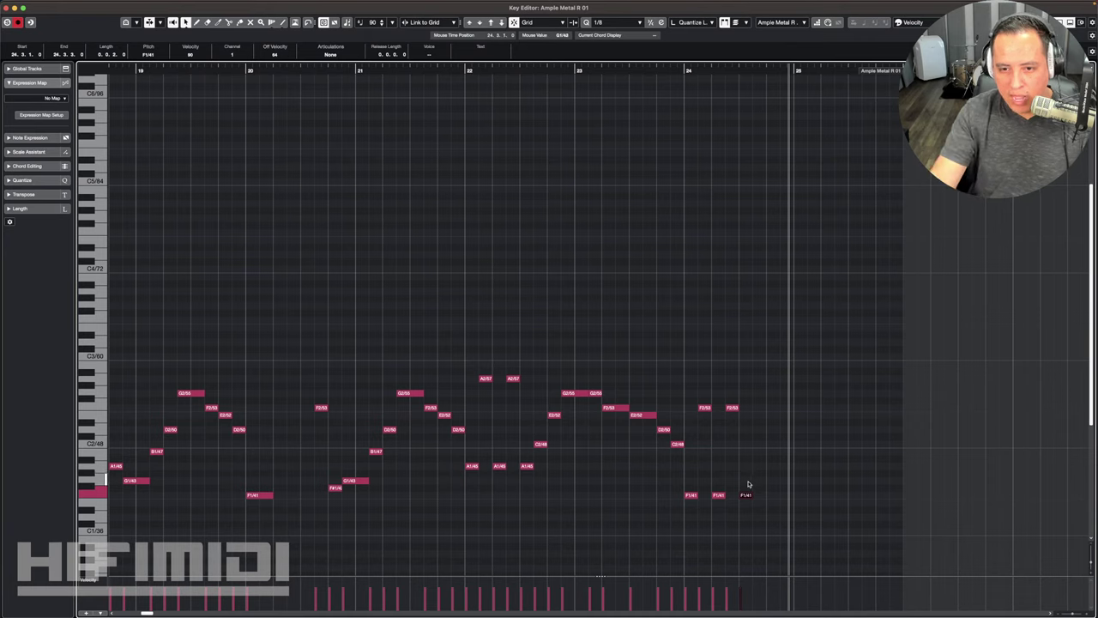
left_click(774, 444)
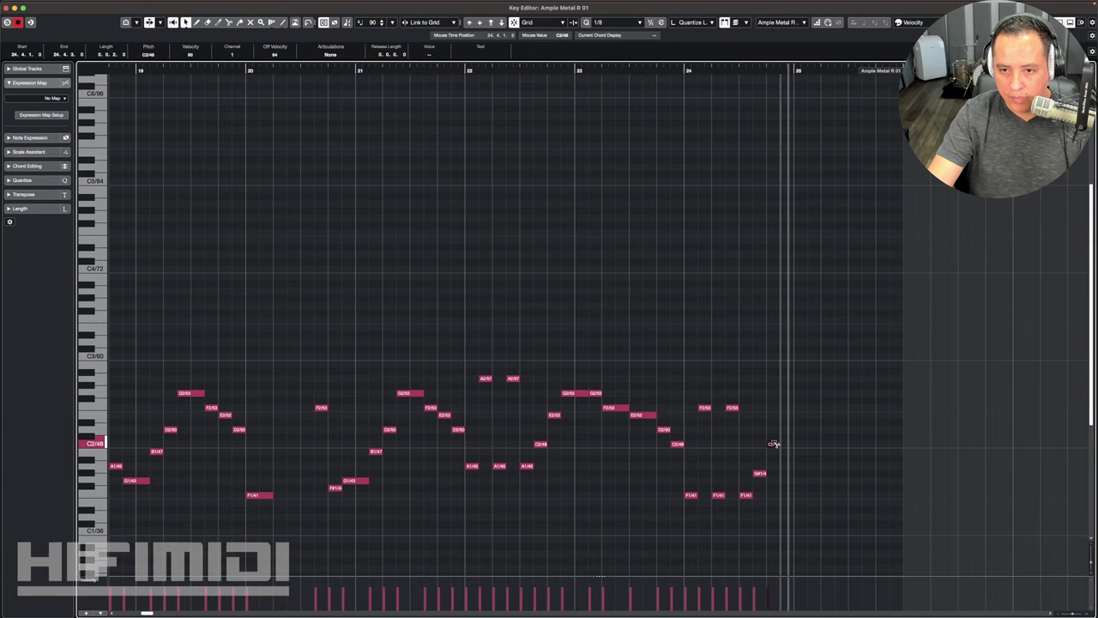
left_click(795, 394)
key("Down")
key("Down")
key("Down")
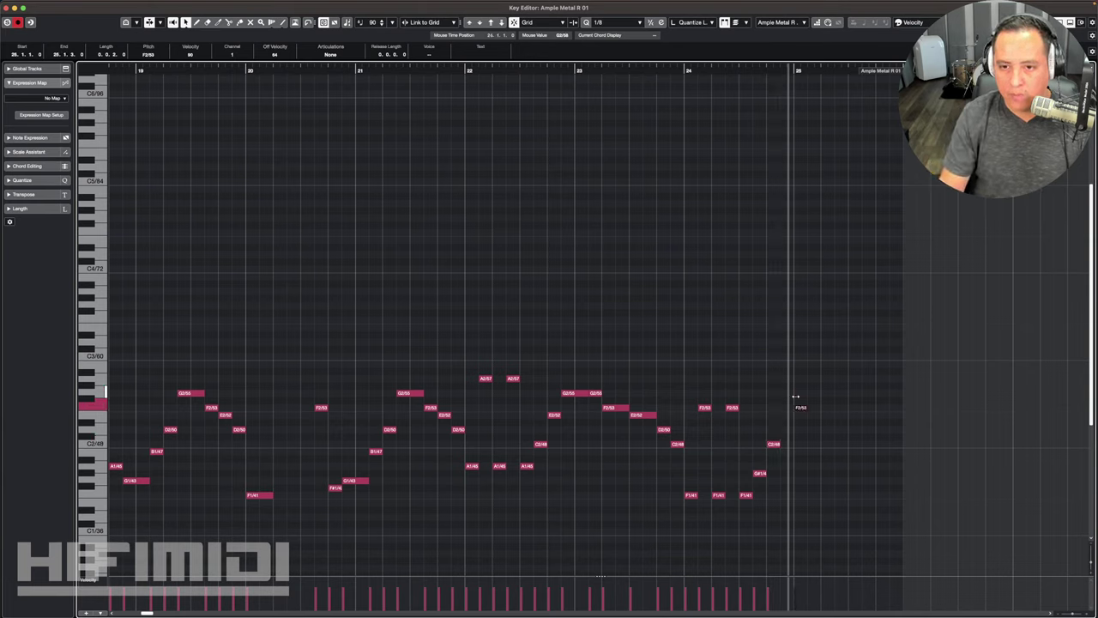
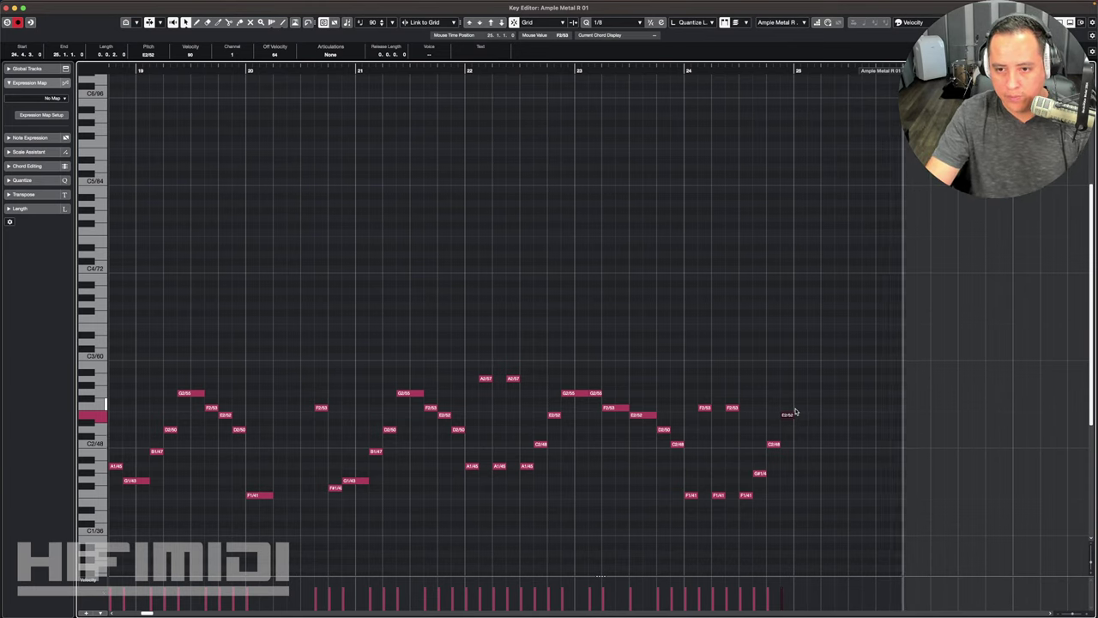
Play from bar 24, extend its last E2 to 25.1.3, and fill bar 25 with eighth notes E2, D2, D#2, E2, D2, C2 and A1
left_click(684, 65)
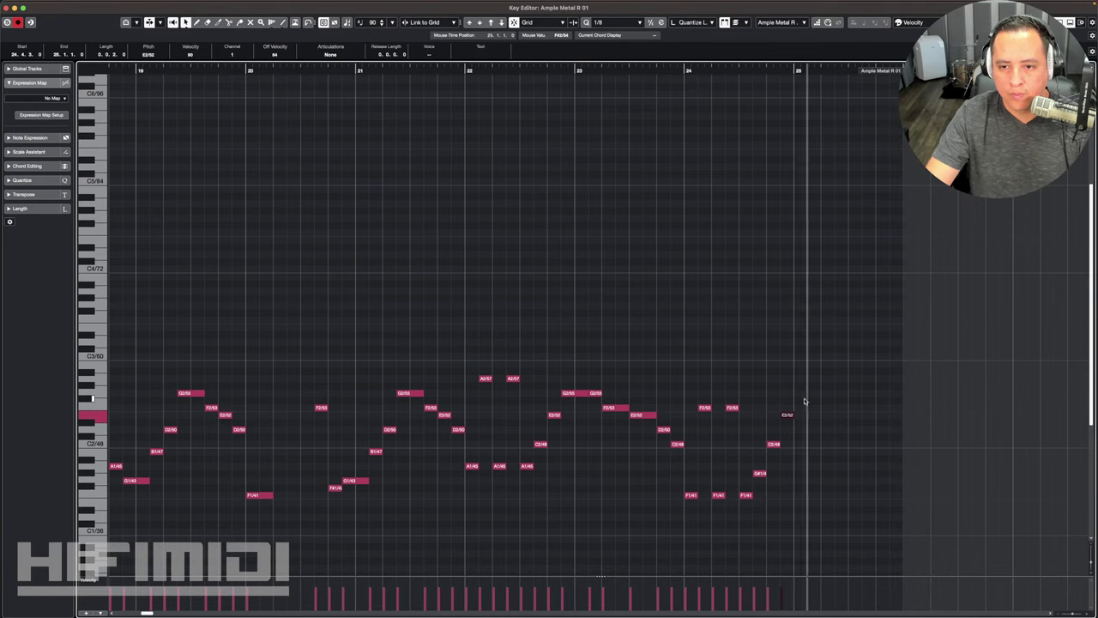
left_click_drag(791, 416, 811, 416)
left_click(816, 415)
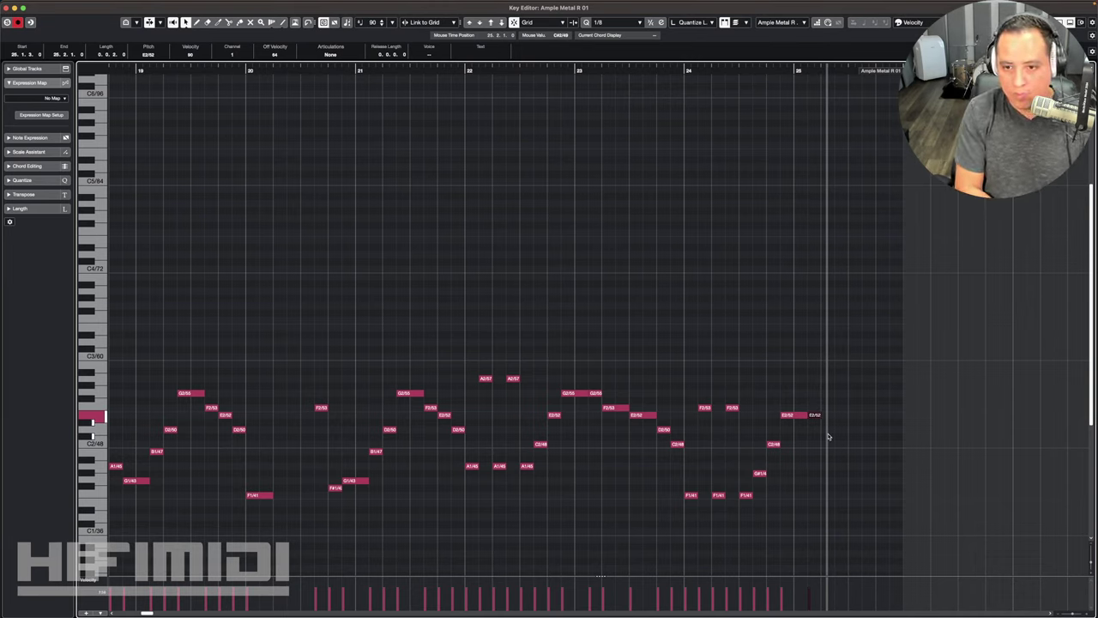
mouse_move(822, 429)
left_mouse_down()
mouse_move(856, 413)
mouse_move(898, 467)
left_mouse_up()
key("super+z")
left_click(870, 429, "alt")
left_click(881, 445, "alt")
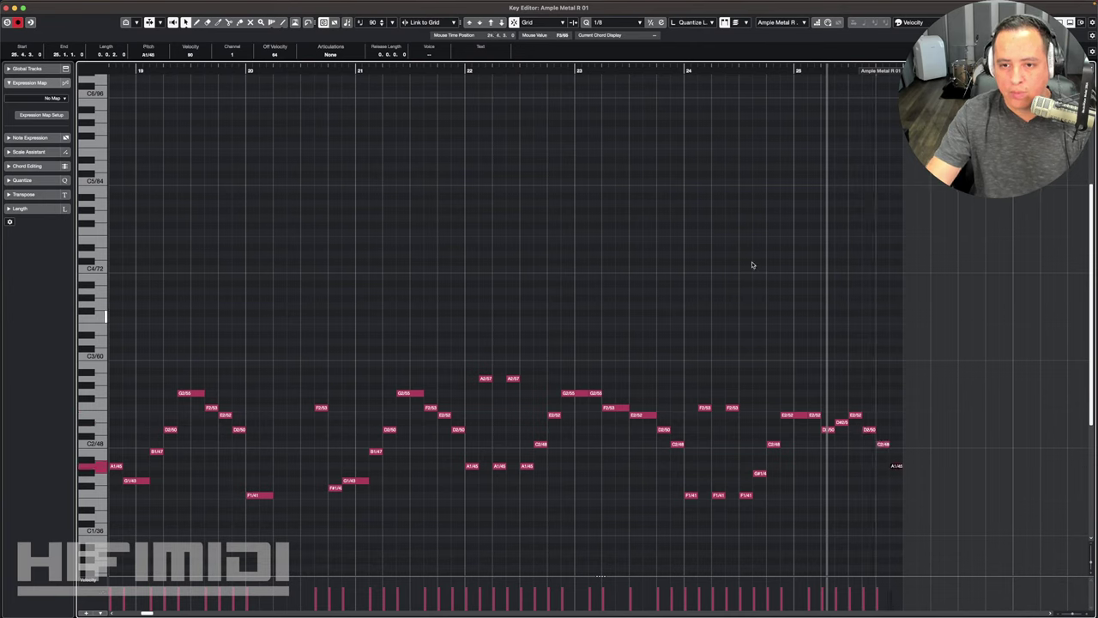
Play bars 24 and 25 to check them, close the key editor and show the whole arrangement in the project
double_click(687, 72)
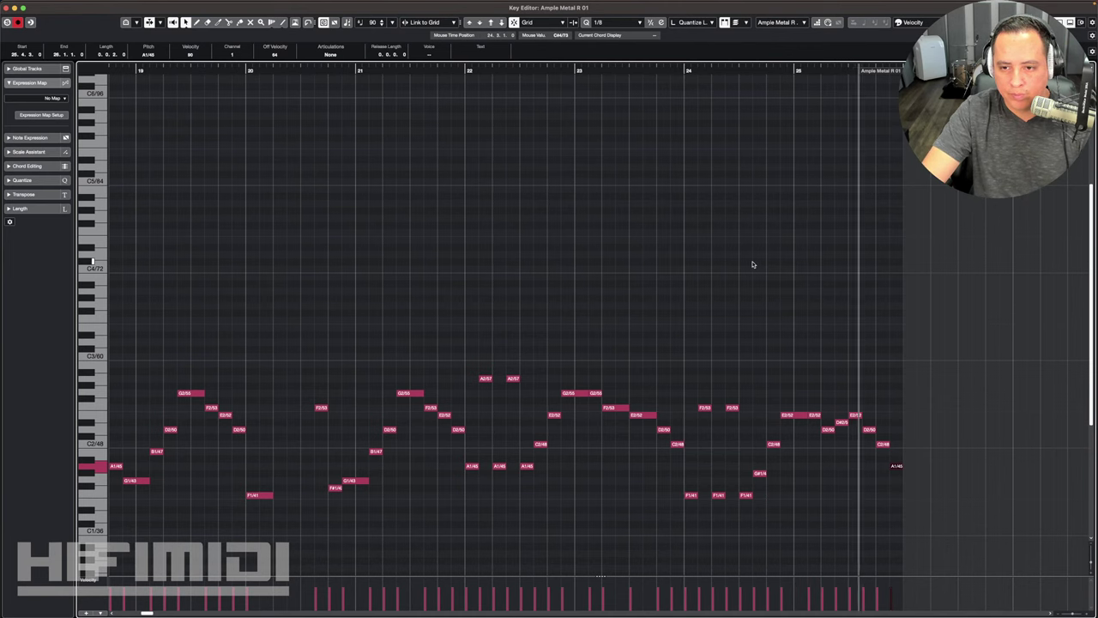
key("space")
left_click(6, 8)
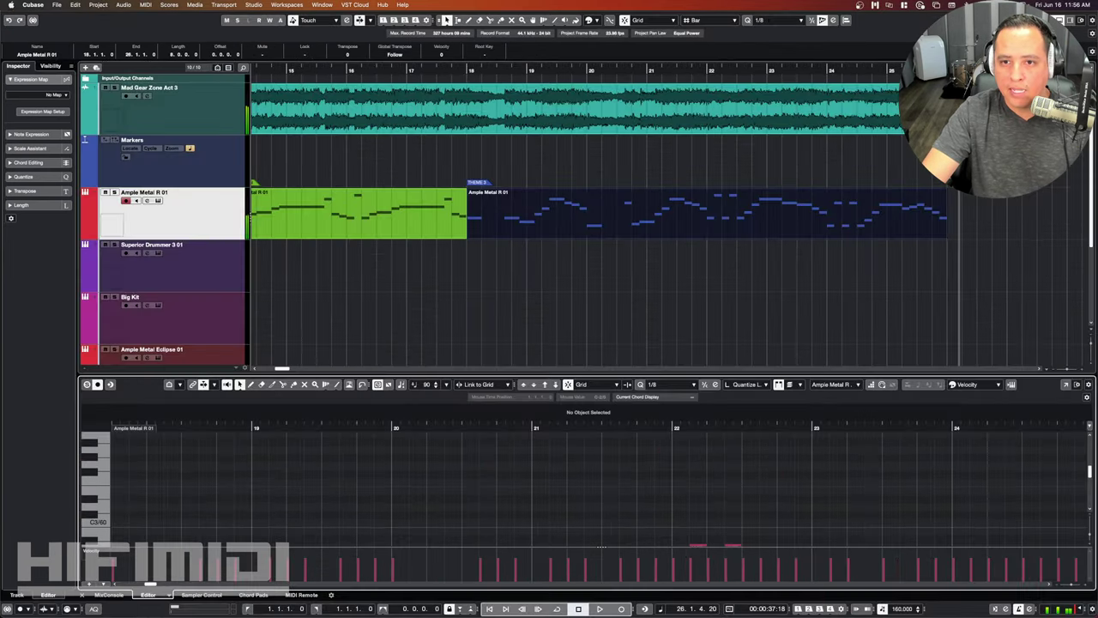
left_click(674, 235)
key("g")
key("g")
key("g")
key("g")
key("g")
key("g")
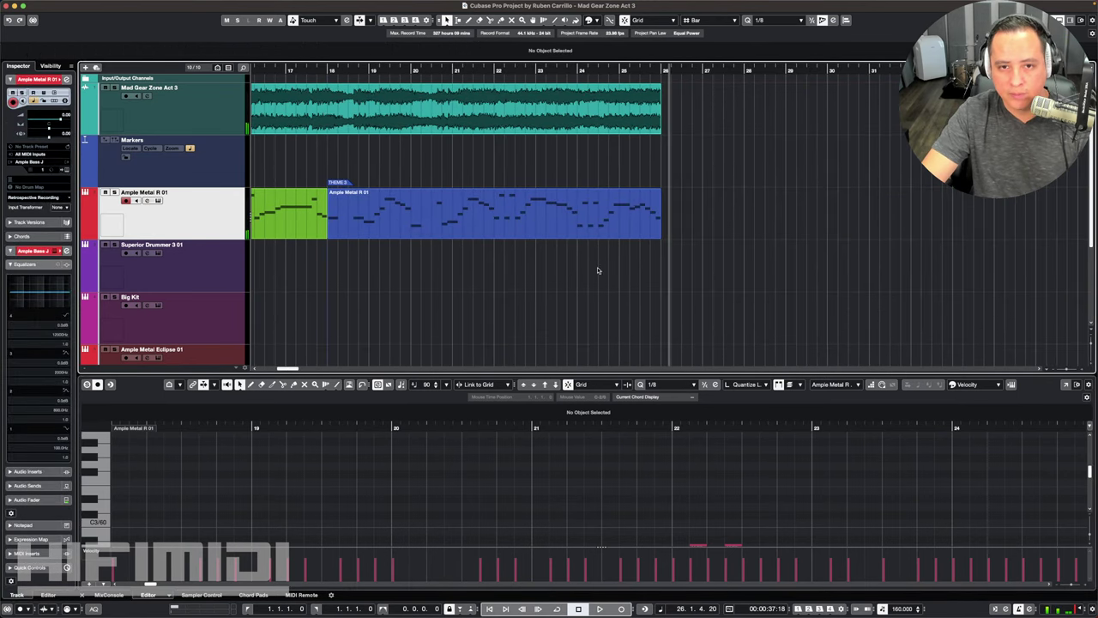
scroll(537, 270, "left", 2)
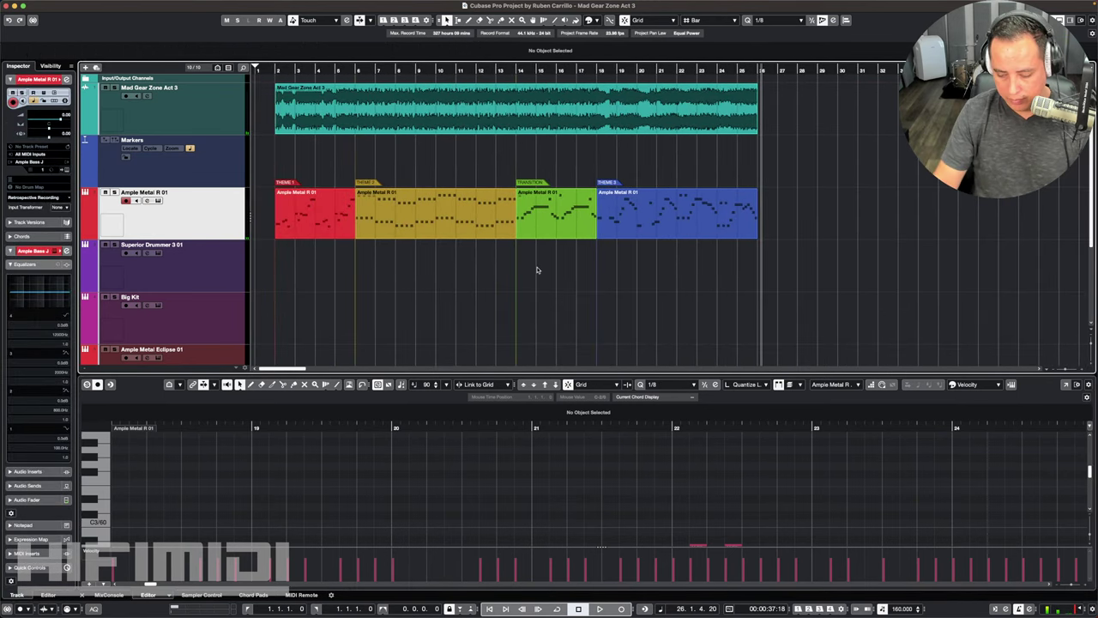
Cut the lows of the Mad Gear Zone Act 3 track's equalizer by about 22.7 dB near 103 Hz and play the project from the start
key("Home")
key("space")
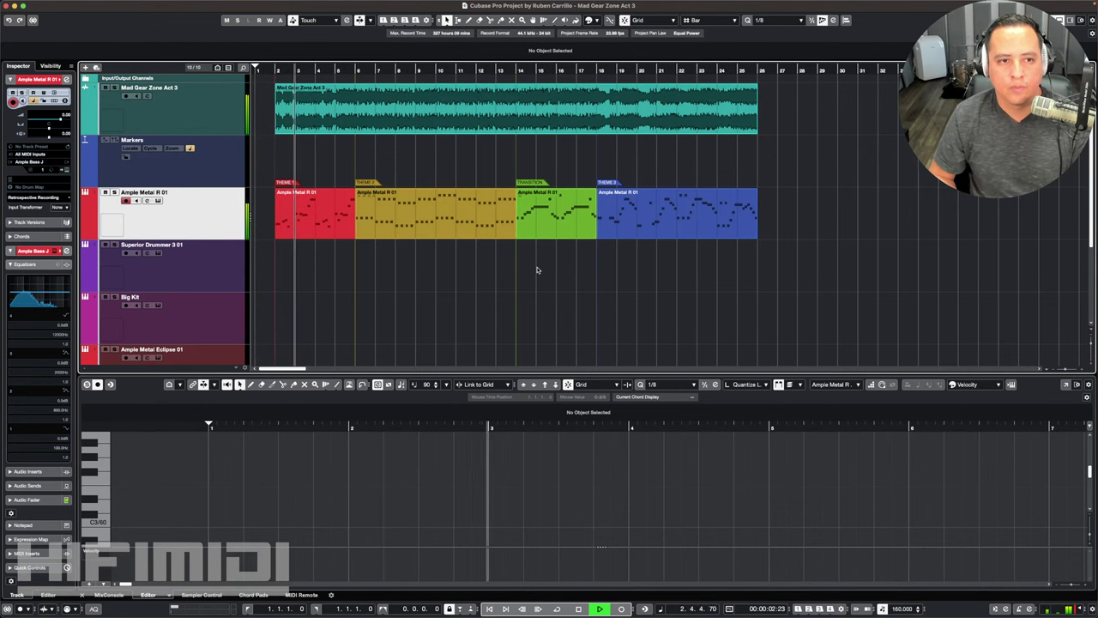
key("space")
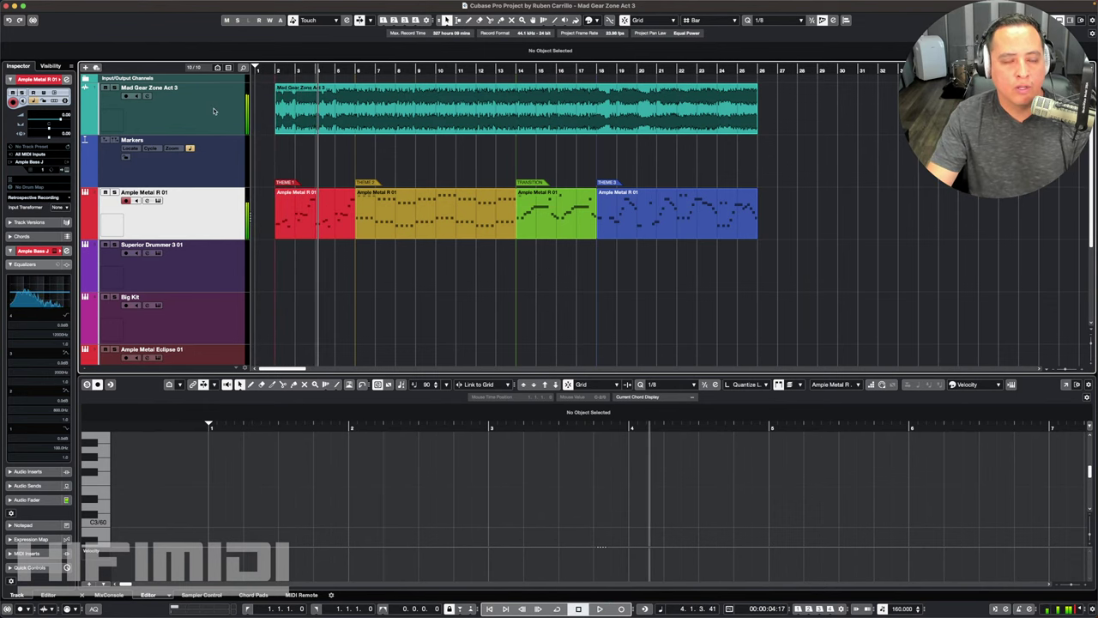
left_click(214, 110)
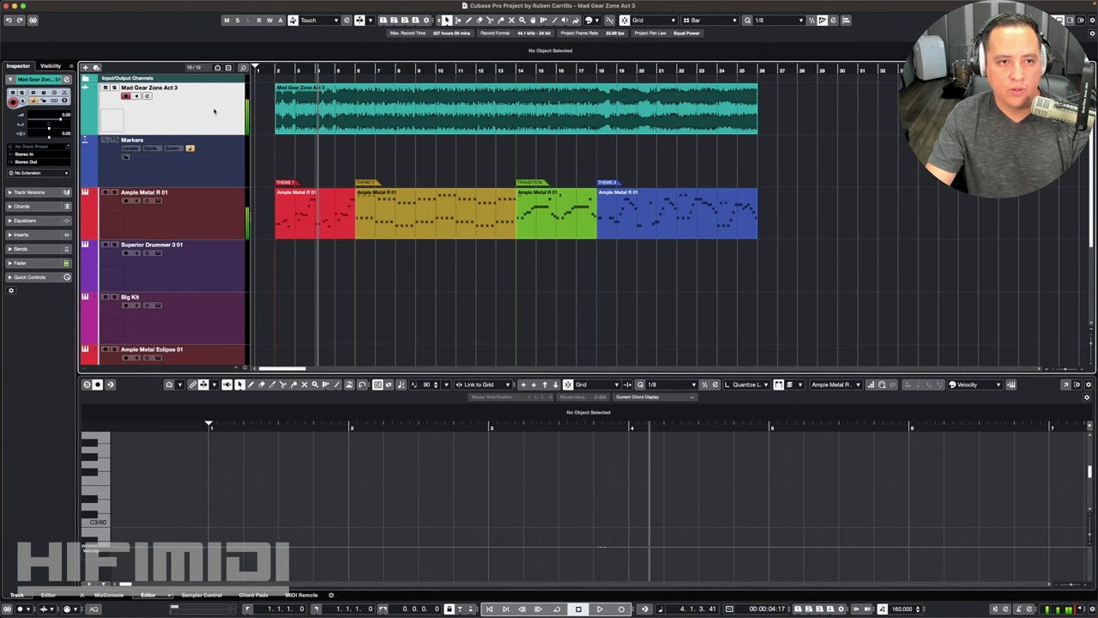
left_click(26, 220)
left_click_drag(7, 153, 23, 166)
key("KP_Decimal")
key("space")
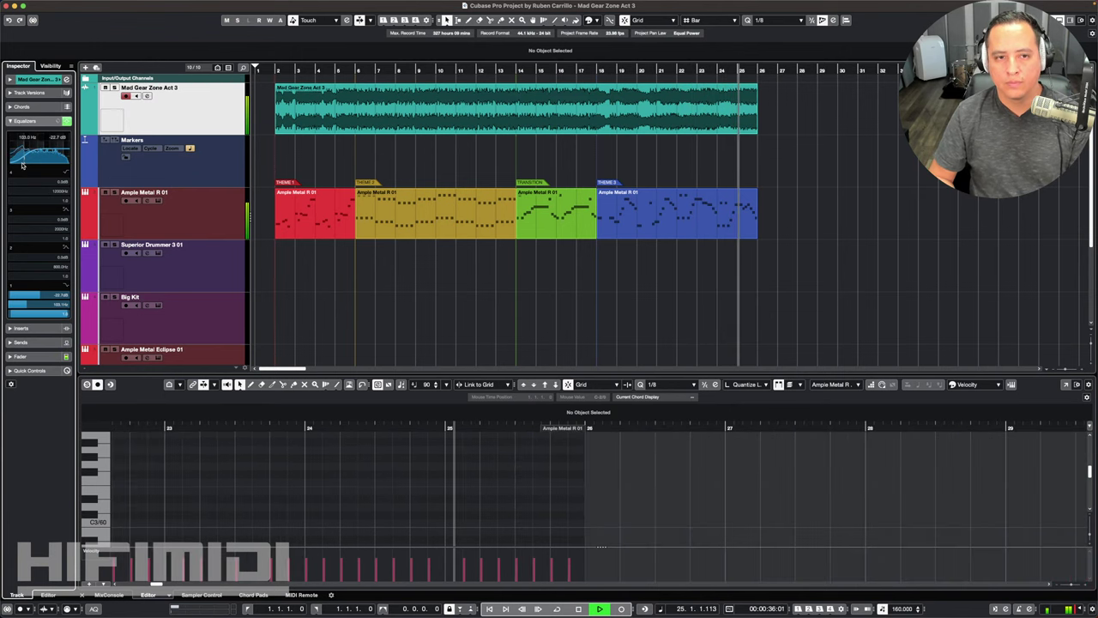
key("space")
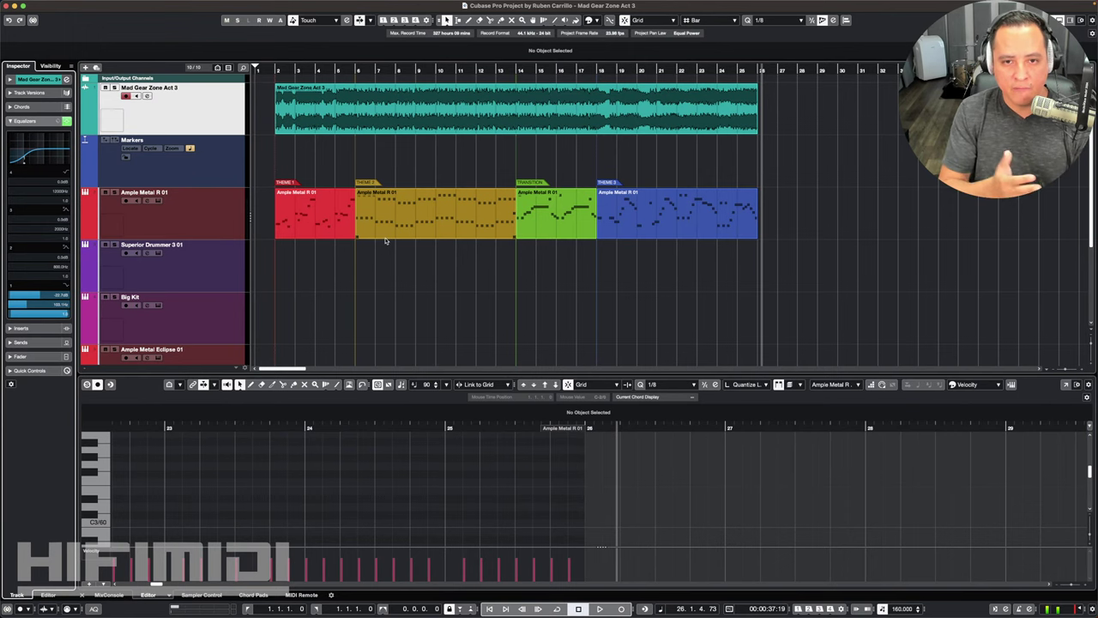
Solo the Ample Metal R 01 bass track and return to the project start
left_click(219, 224)
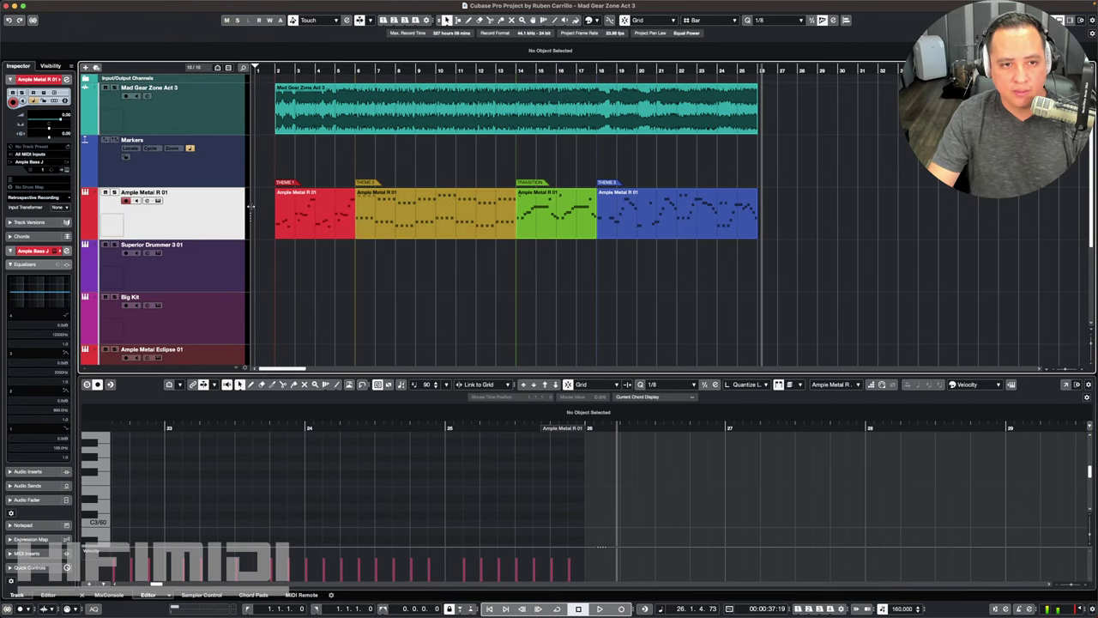
key("s")
key("Home")
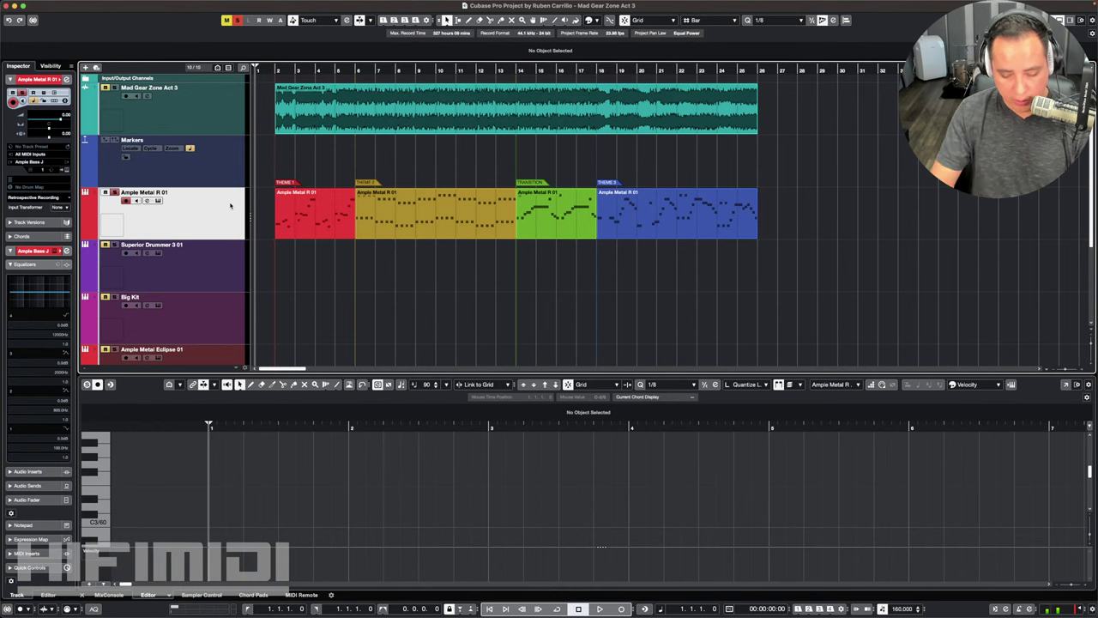
Play the soloed Ample Metal R 01 bass track from the project start into THEME 2 to check it
key("space")
key("h")
key("h")
key("h")
key("h")
key("h")
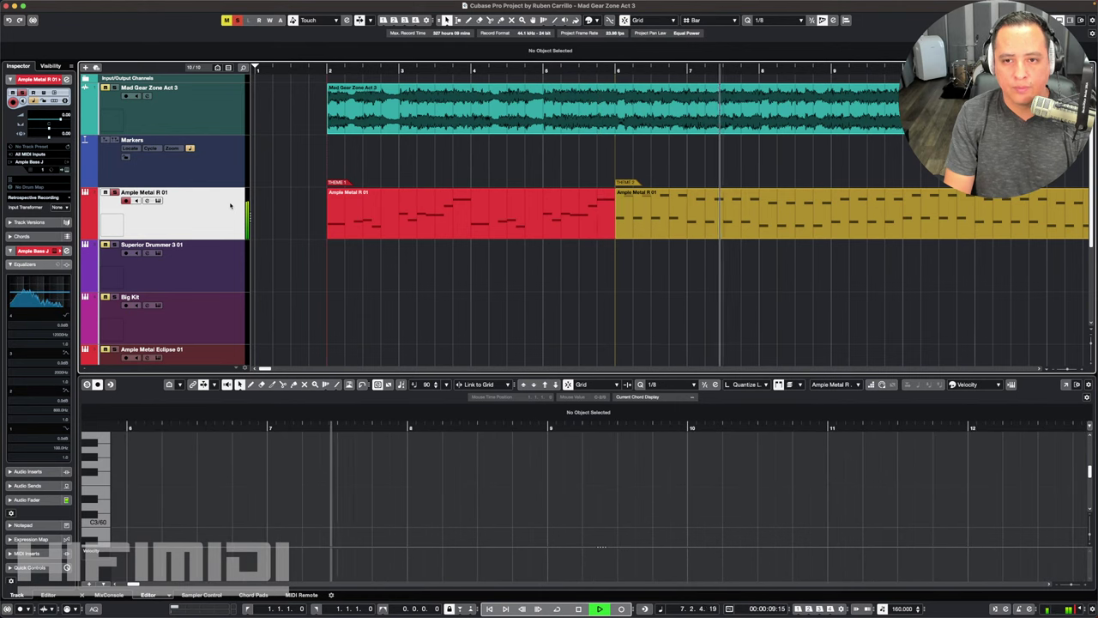
key("space")
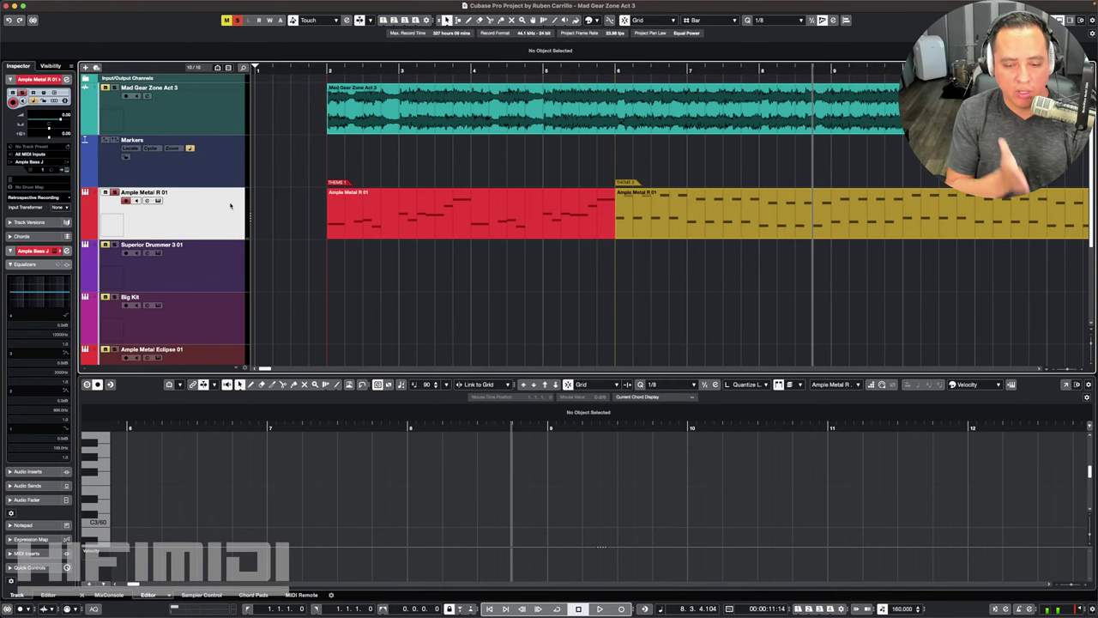
Delete the Superior Drummer 3 01 track from the project
key("g")
key("g")
key("g")
key("g")
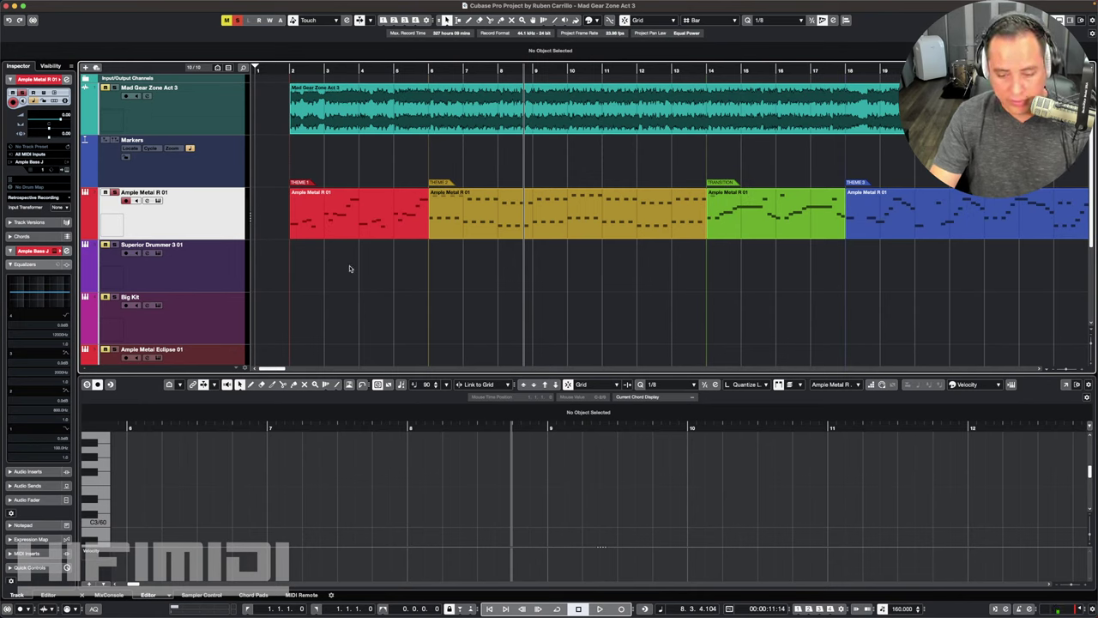
left_click(204, 271)
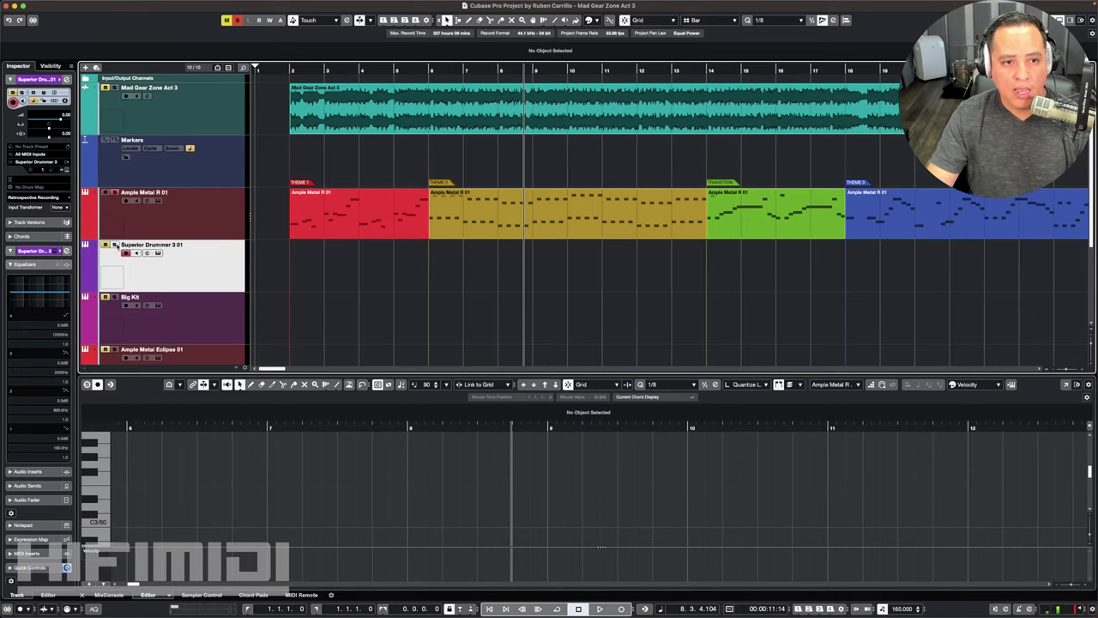
left_click(217, 233)
left_click(222, 271)
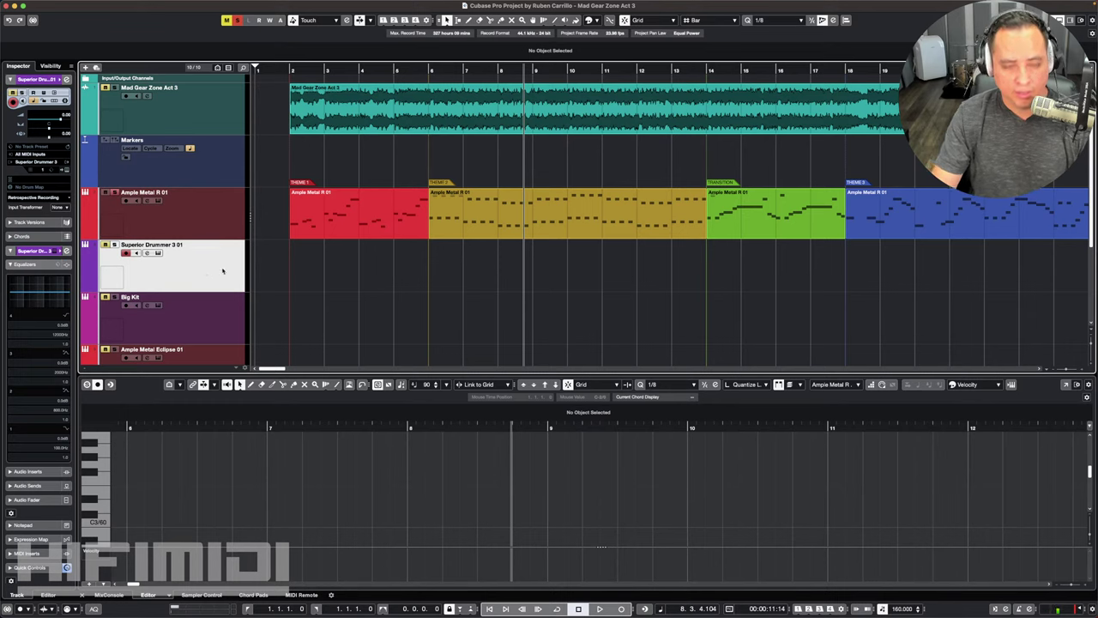
key("Delete")
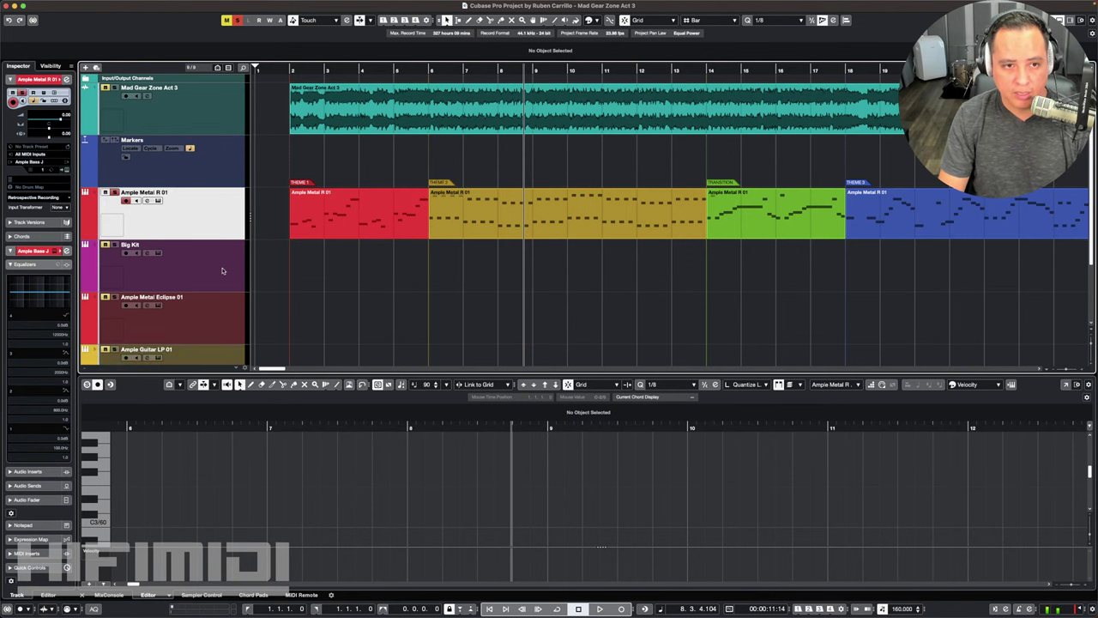
Unmute and solo the Big Kit track, and open its Kontakt drum instrument to audition the kit before closing it
left_click(223, 272)
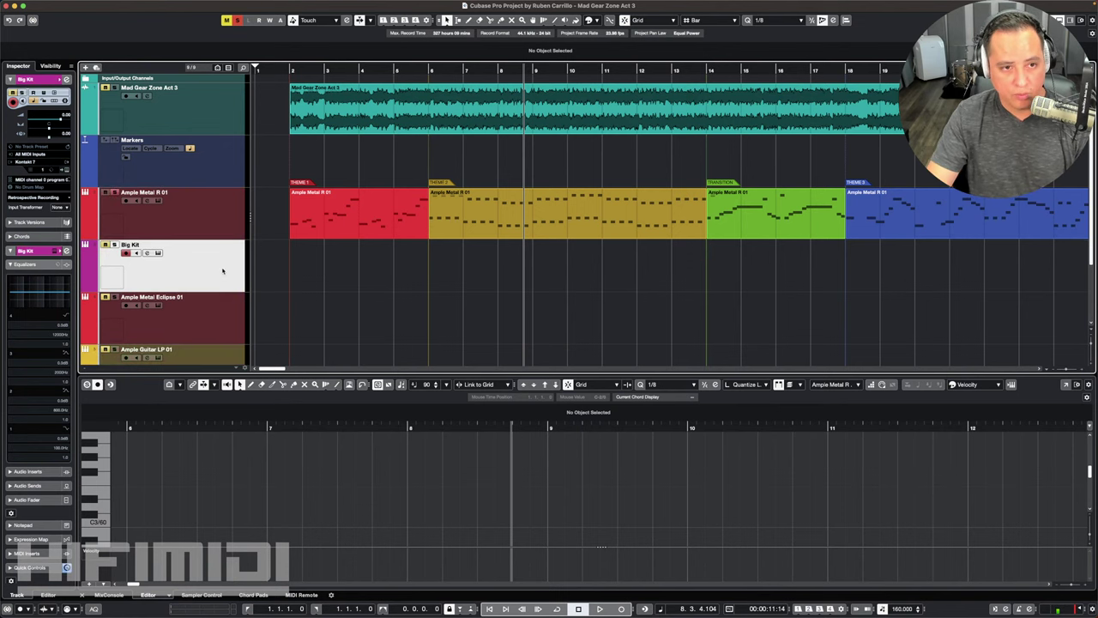
left_click(158, 253)
left_click(158, 252)
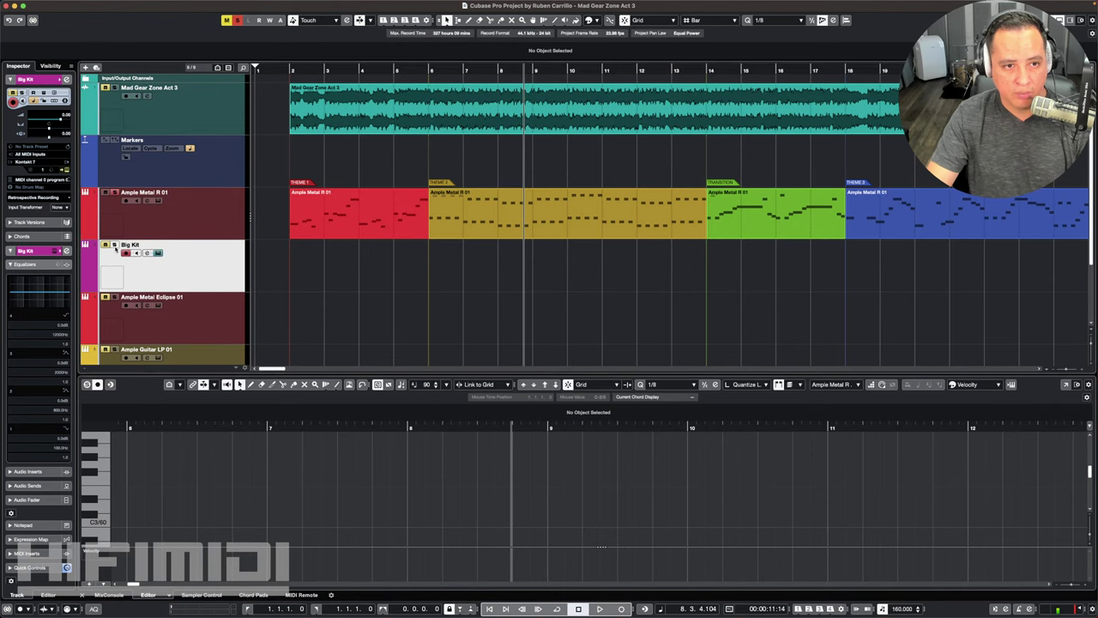
left_click(158, 252)
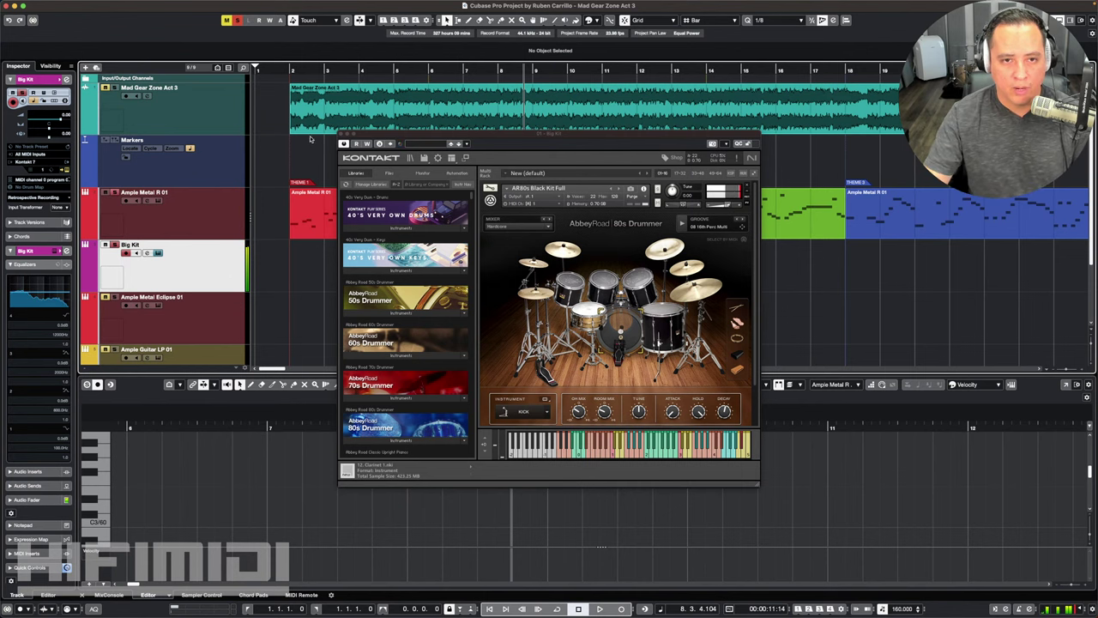
left_click(343, 134)
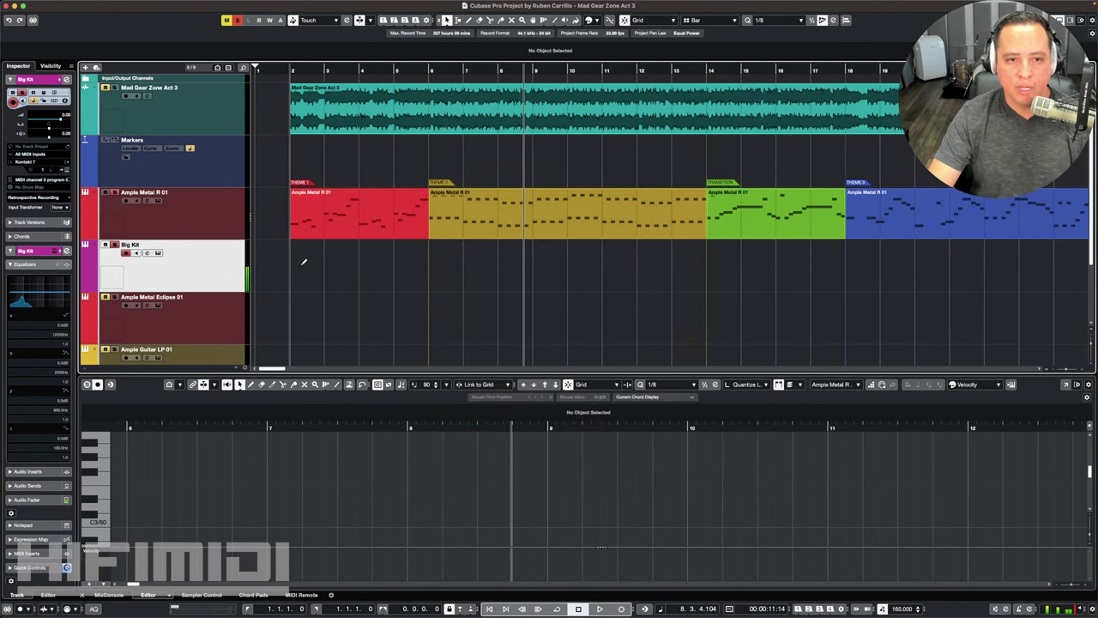
Draw an empty Big Kit part from bar 2 to bar 6 under THEME 1 and open it in a separate key editor
left_click_drag(301, 259, 427, 265)
double_click(399, 266)
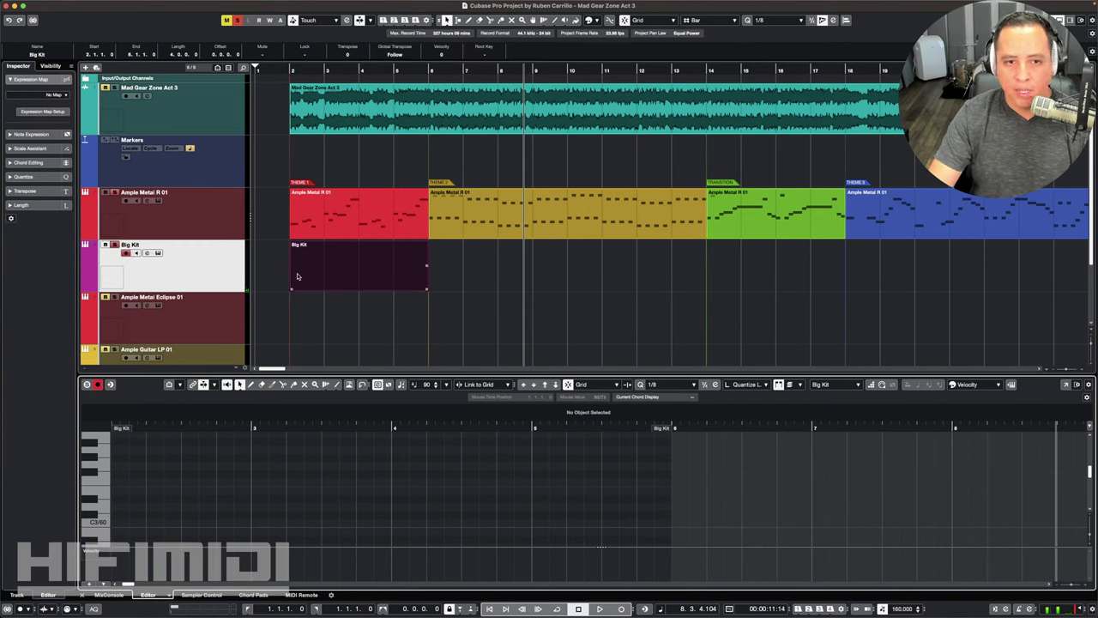
left_click(291, 72)
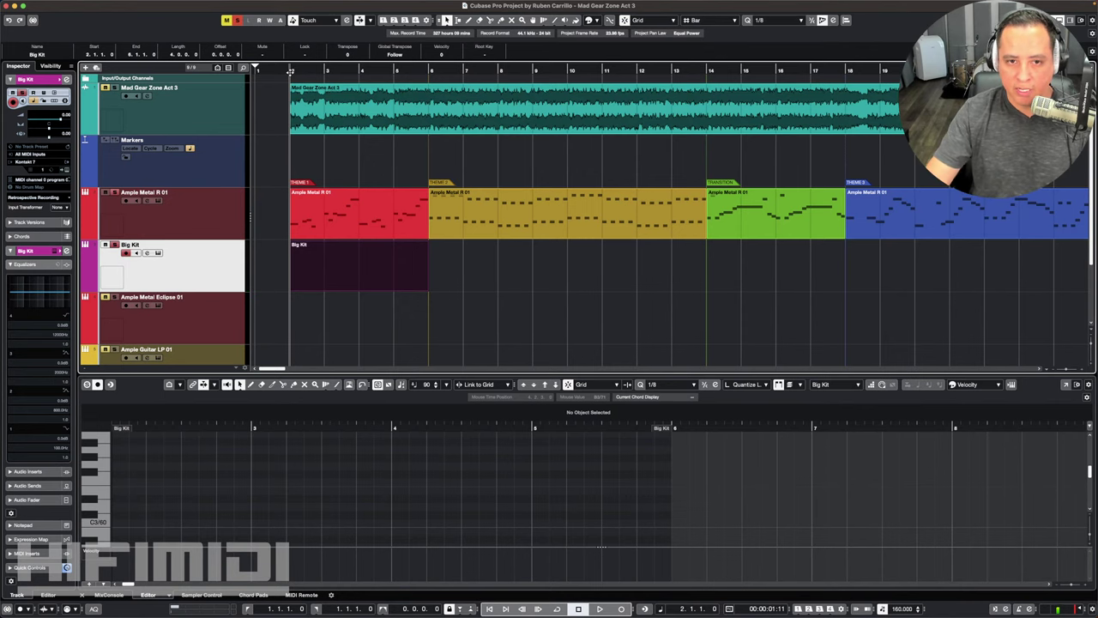
left_click(1067, 385)
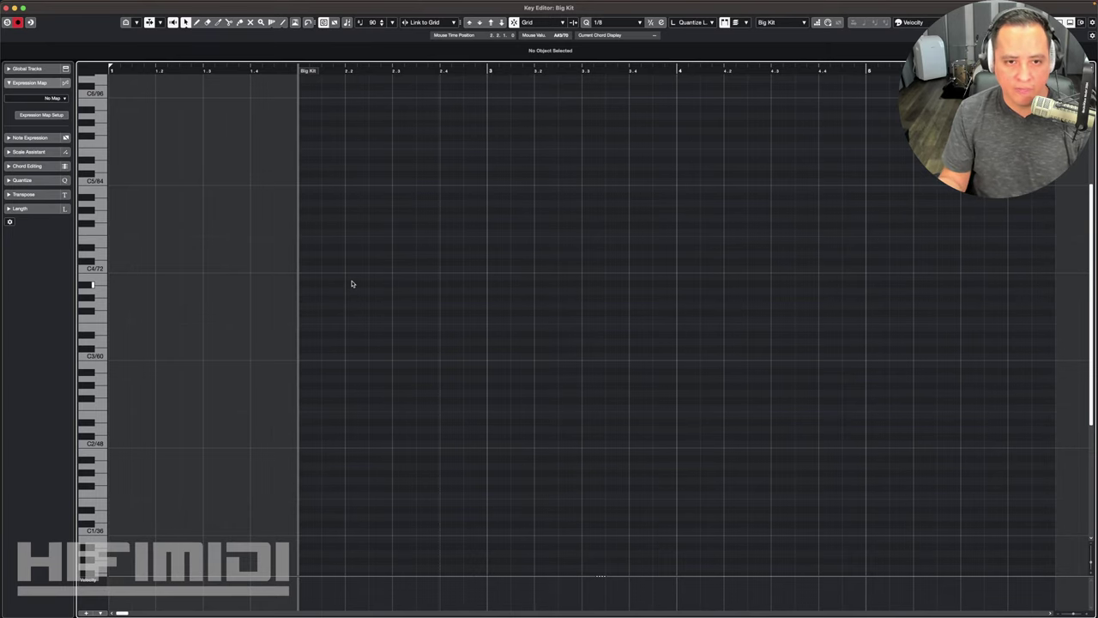
key("g")
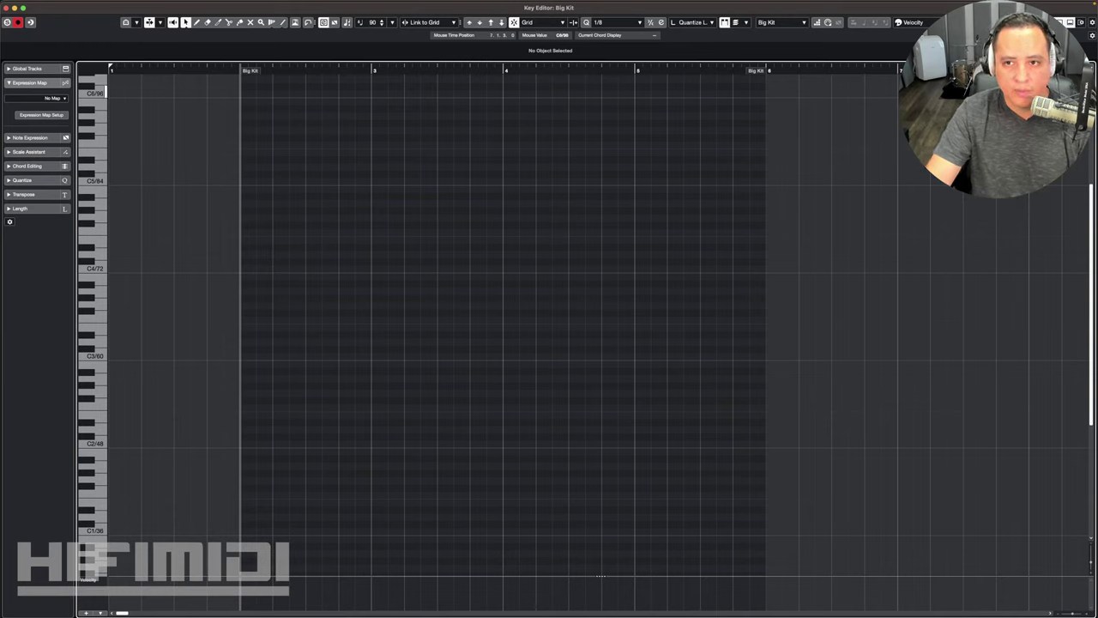
Play briefly from bar 2, return to the project, and unmute and solo the Mad Gear Zone Act 3 reference track
key("space")
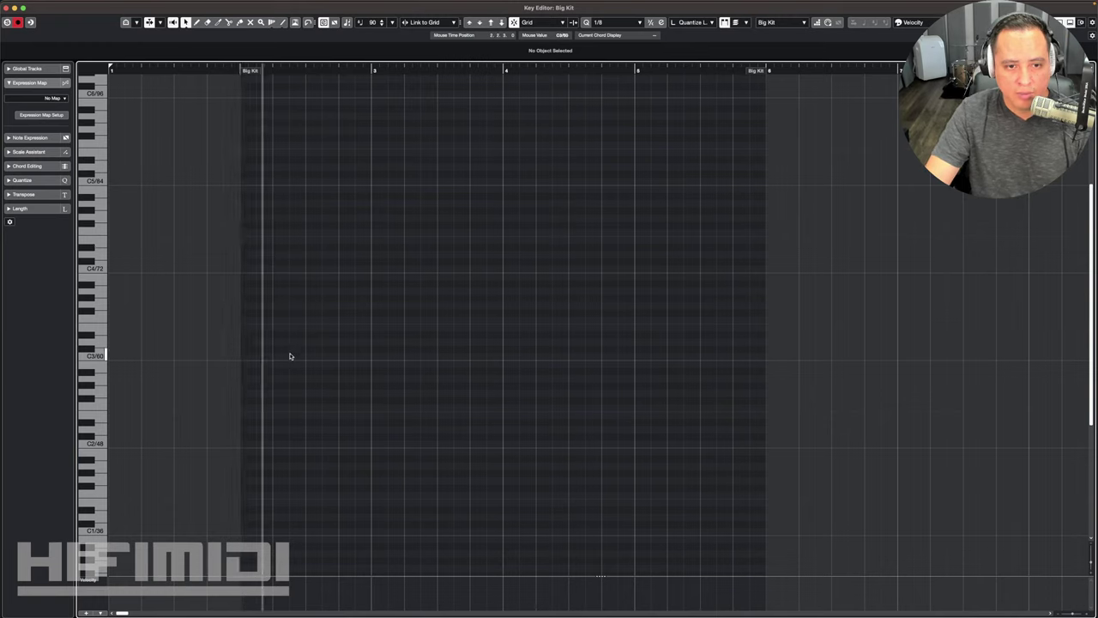
key("space")
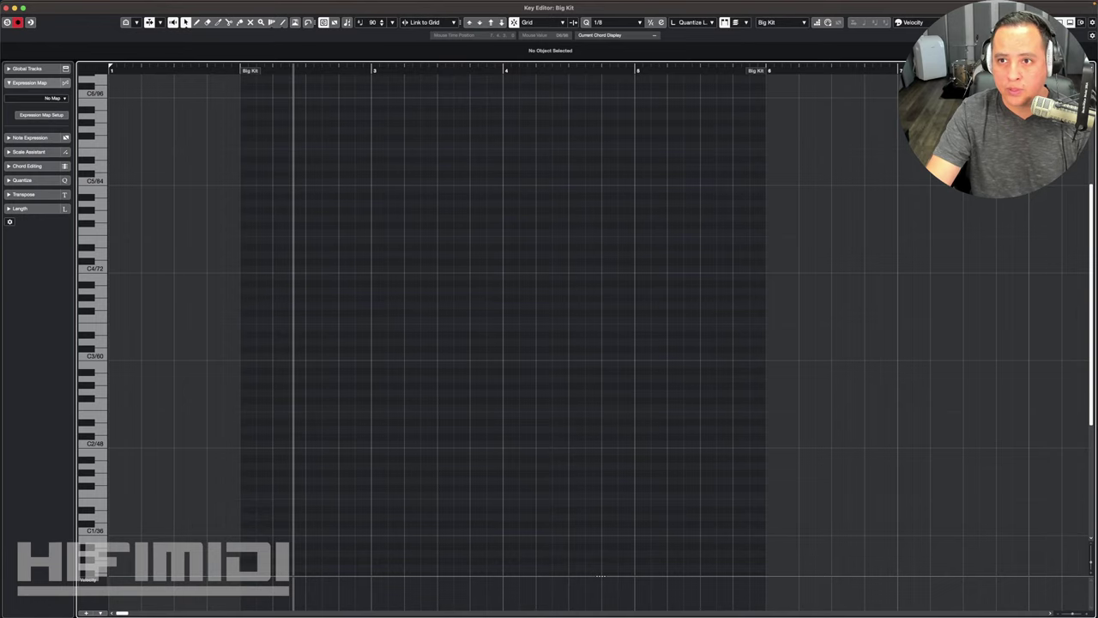
key("Return")
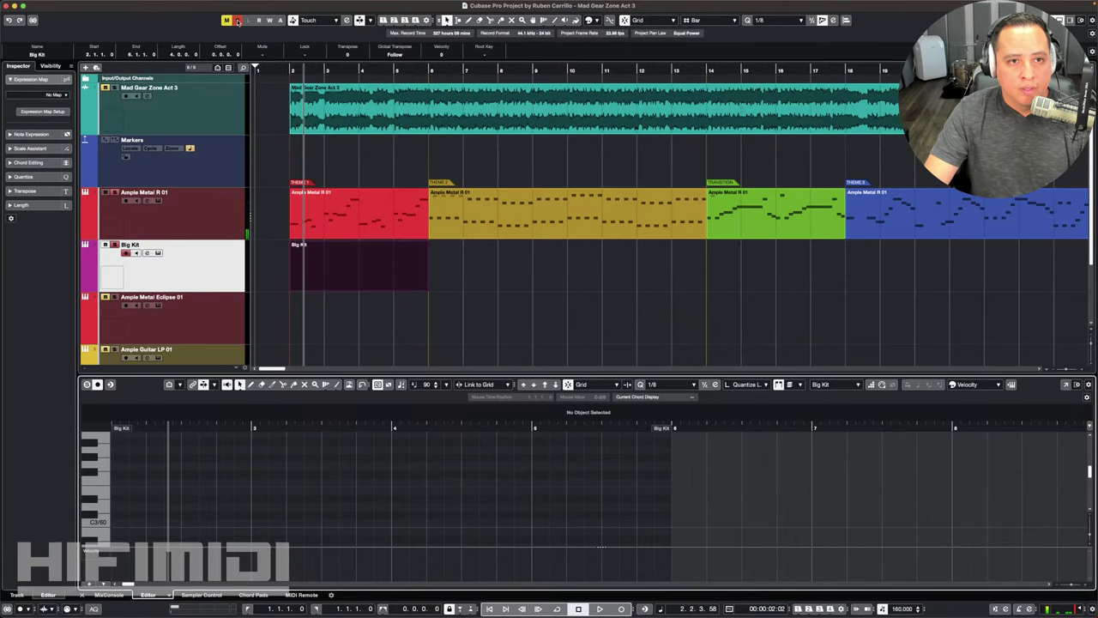
left_click(105, 88)
left_click(115, 88)
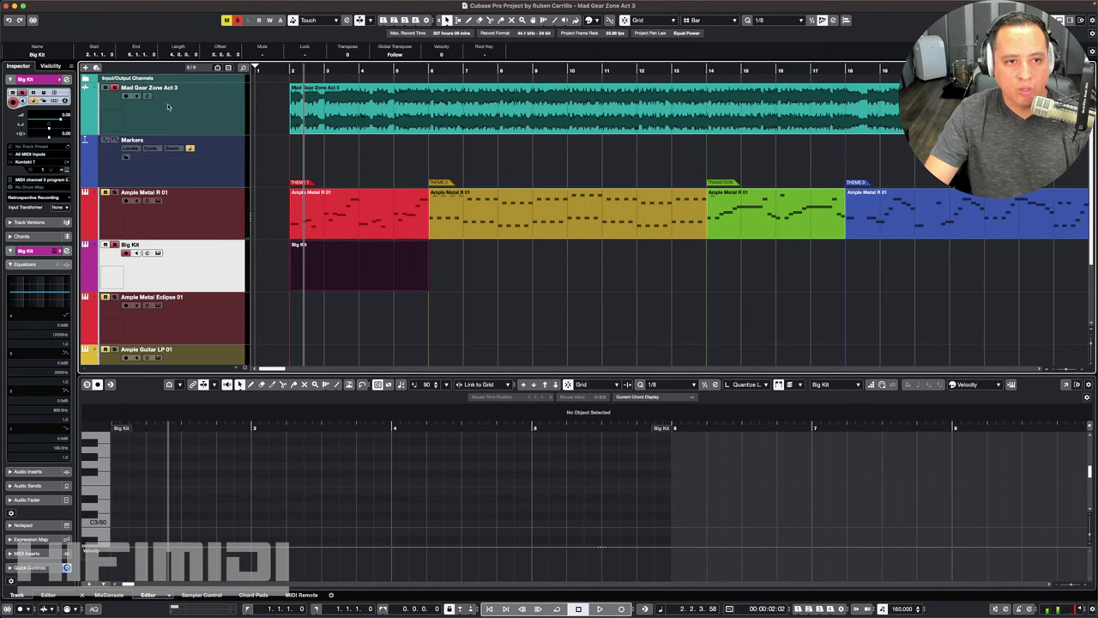
left_click(196, 105)
left_click(210, 275)
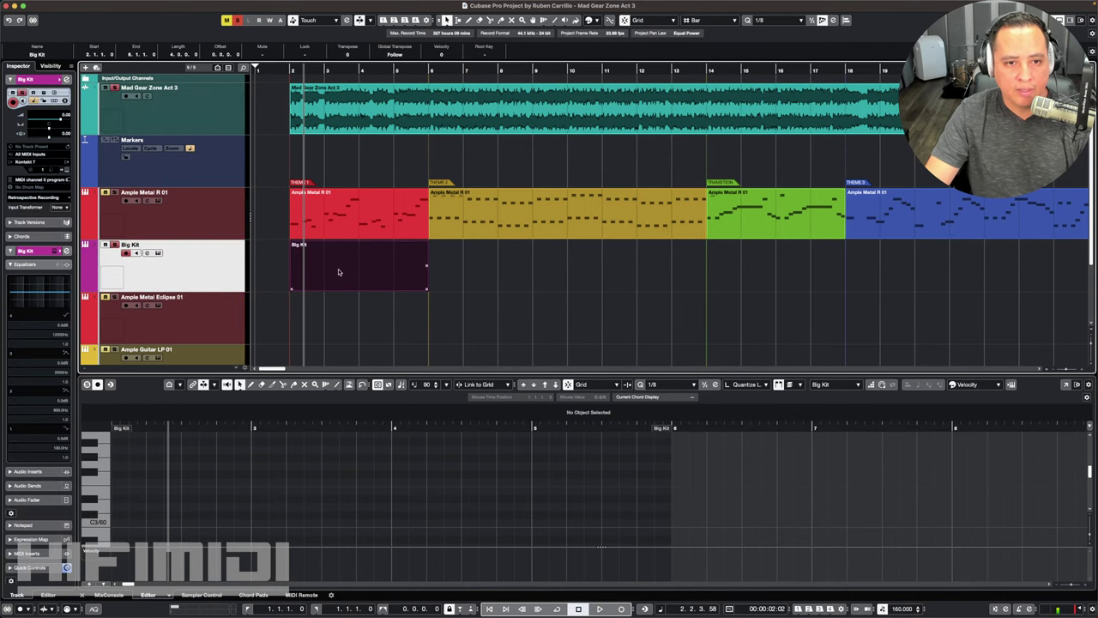
Reopen the Big Kit part in the separate key editor, play the reference briefly and return to the project
left_click(941, 251)
left_click(1064, 385)
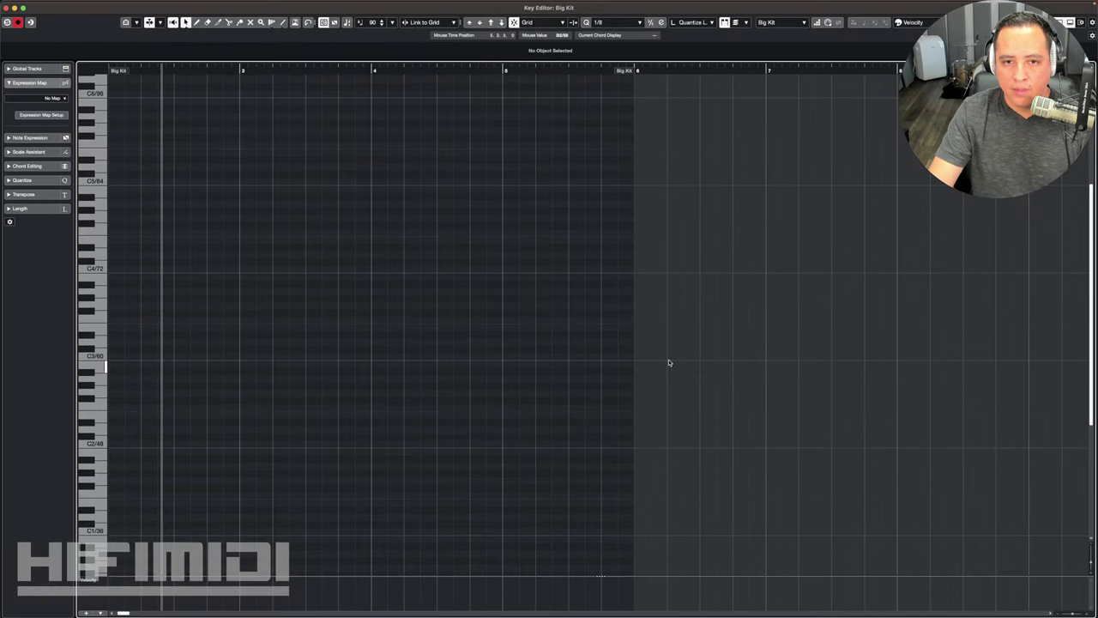
scroll(466, 308, "left", 5)
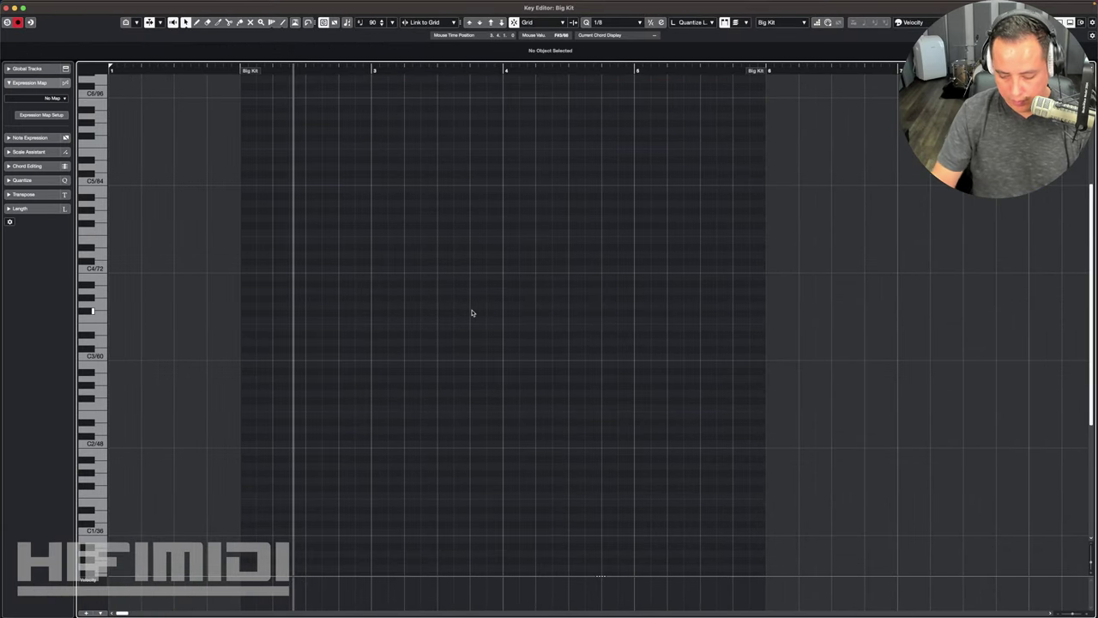
key("space")
key("space")
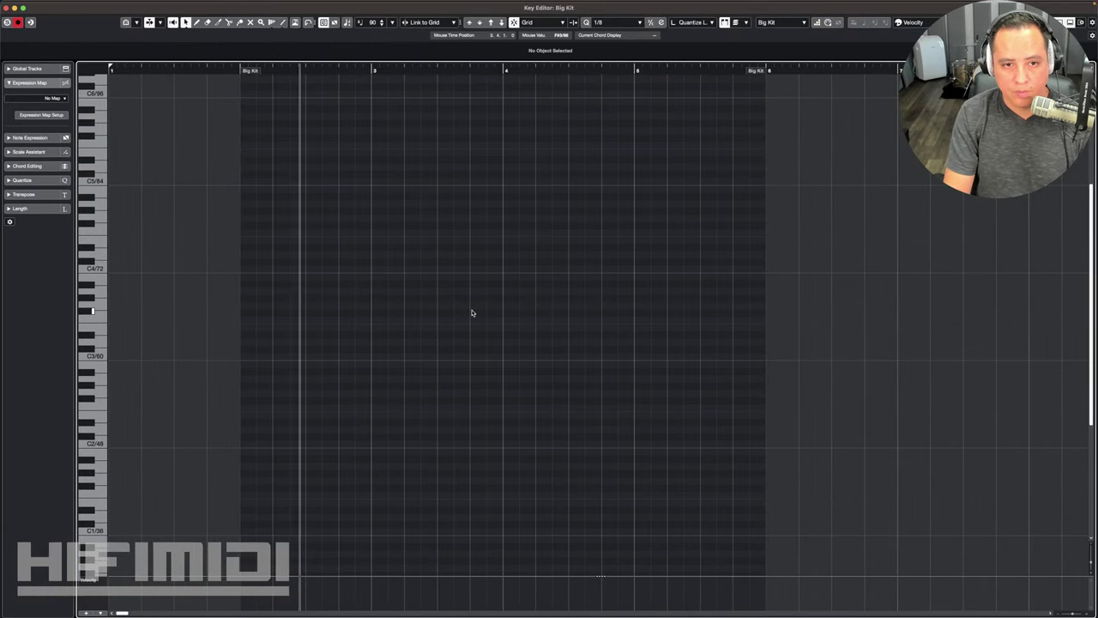
key("Return")
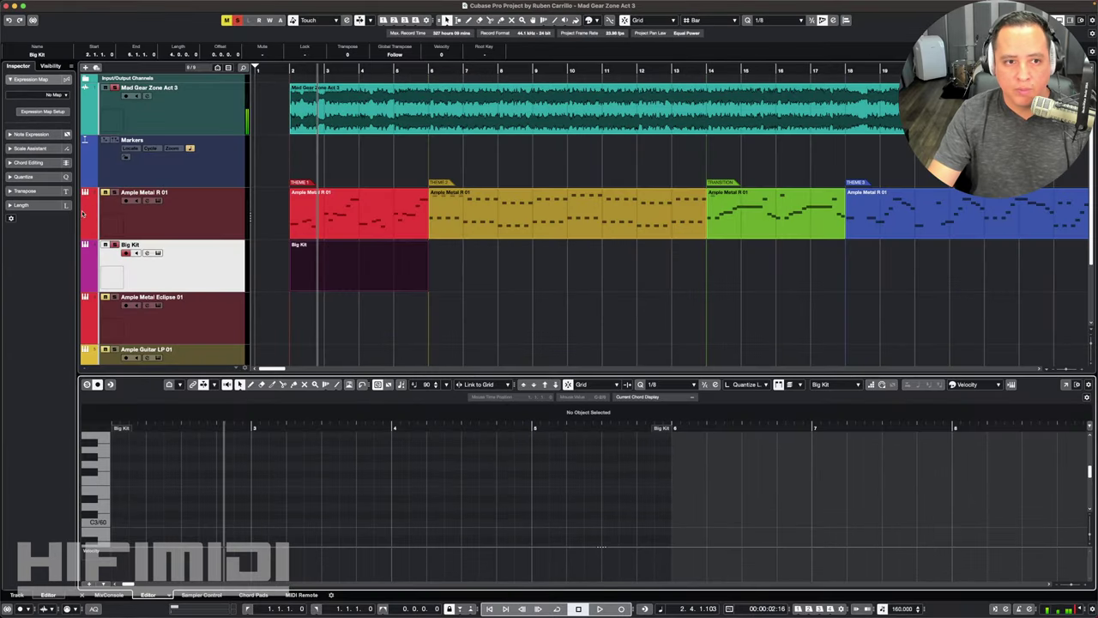
Mute the Ample Metal R 01 track, bypass the Mad Gear Zone Act 3 track's equalizer and reopen the Big Kit part's key editor
left_click(193, 123)
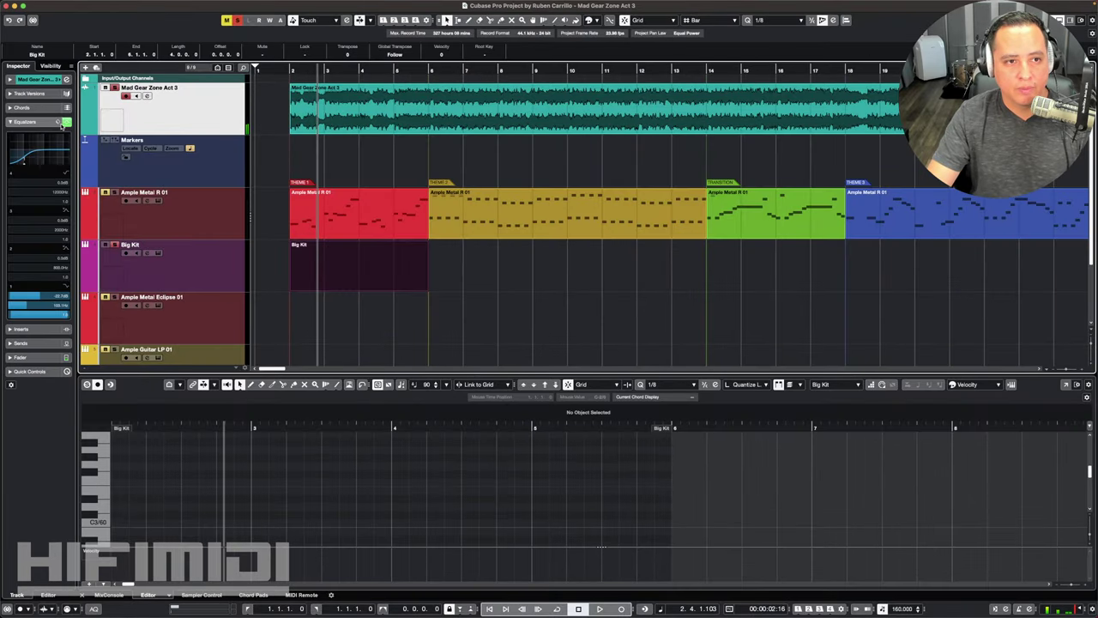
left_click(212, 248)
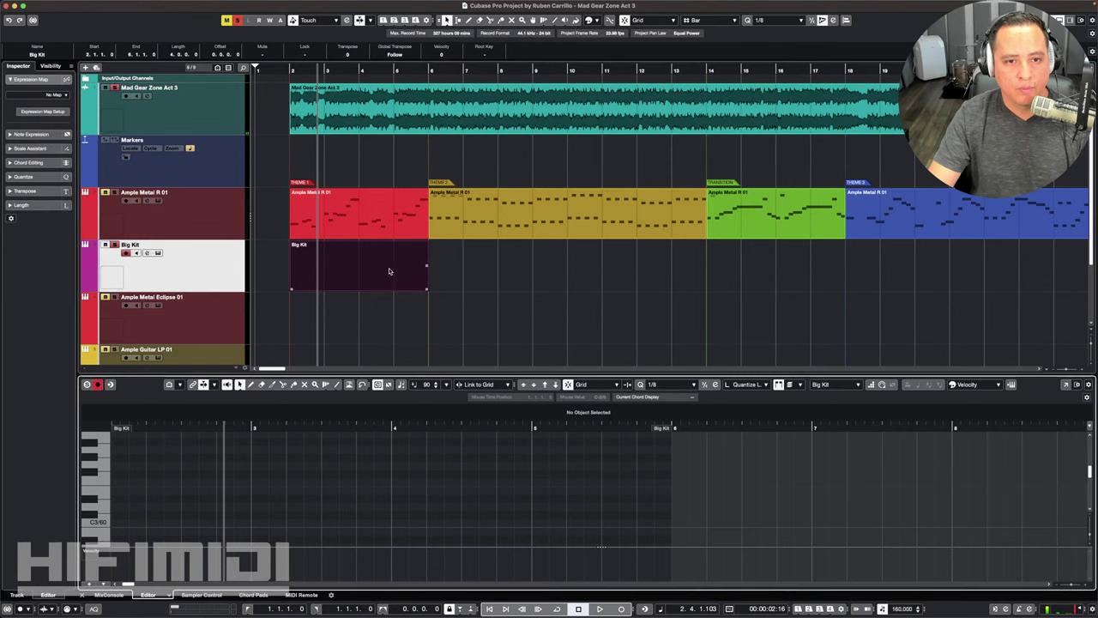
left_click(1067, 385)
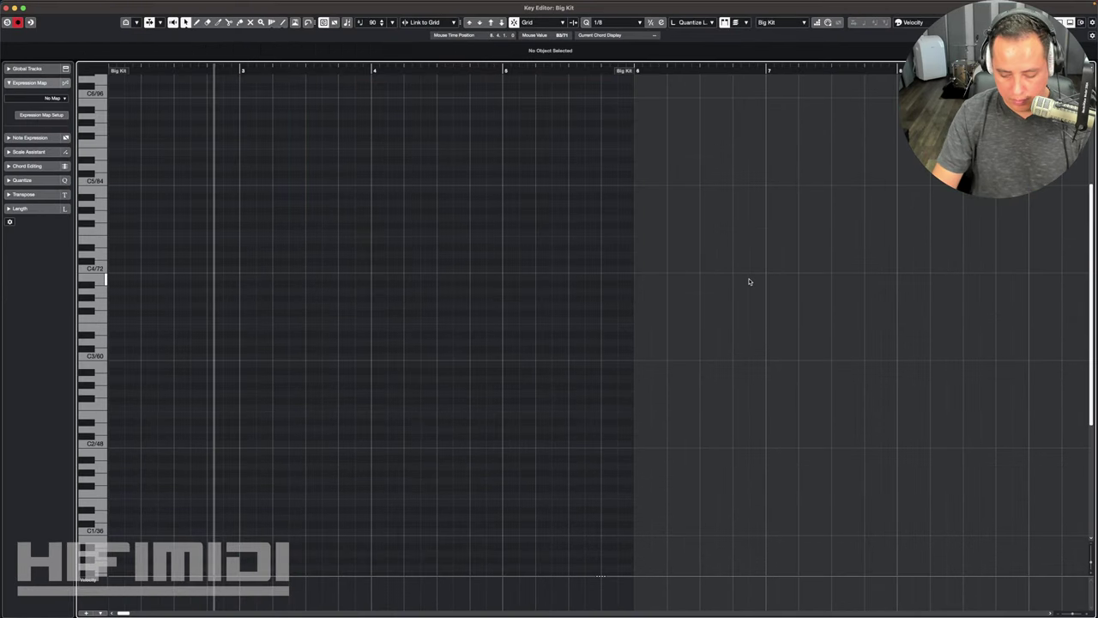
Listen to the reference drums through THEME 1, and replay them from bar 2 with the Big Kit part open
key("KP_1")
key("space")
scroll(280, 374, "left", 2)
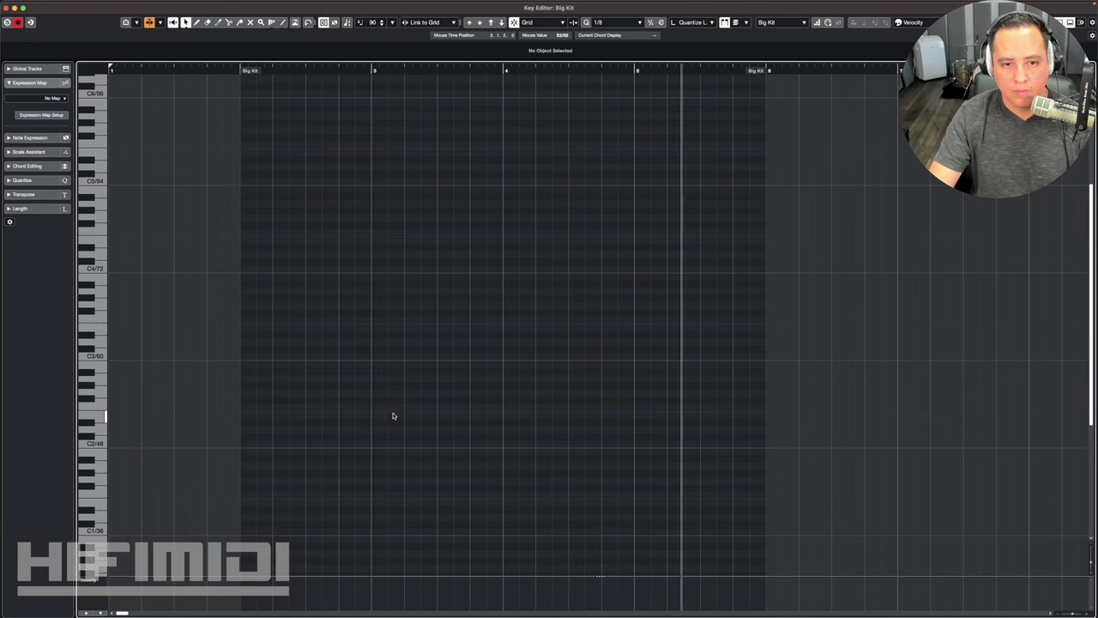
key("space")
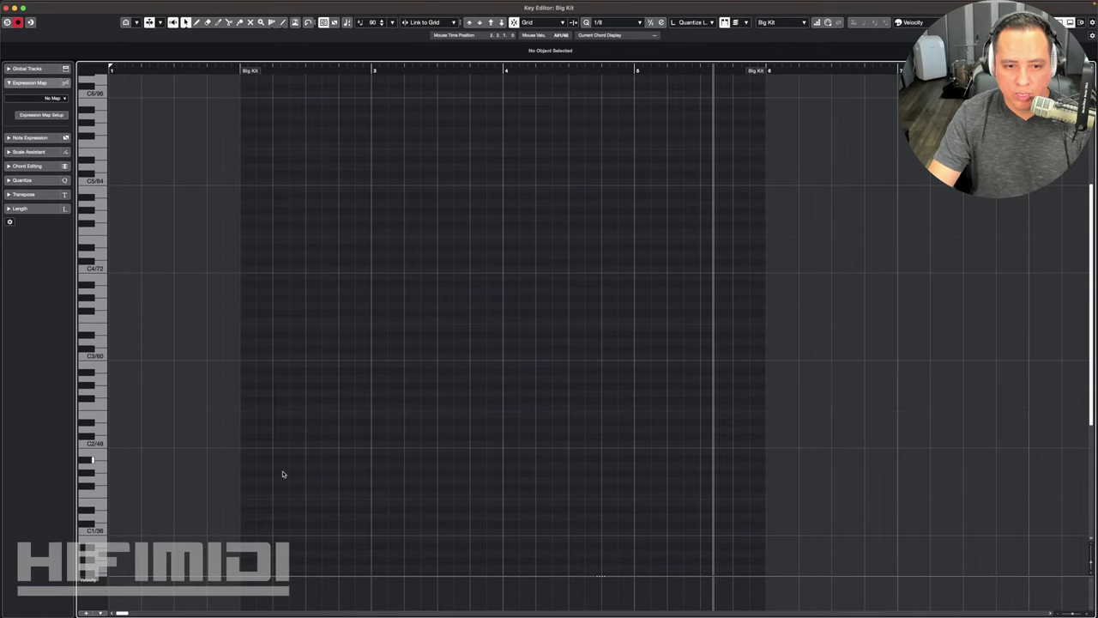
left_click(240, 71)
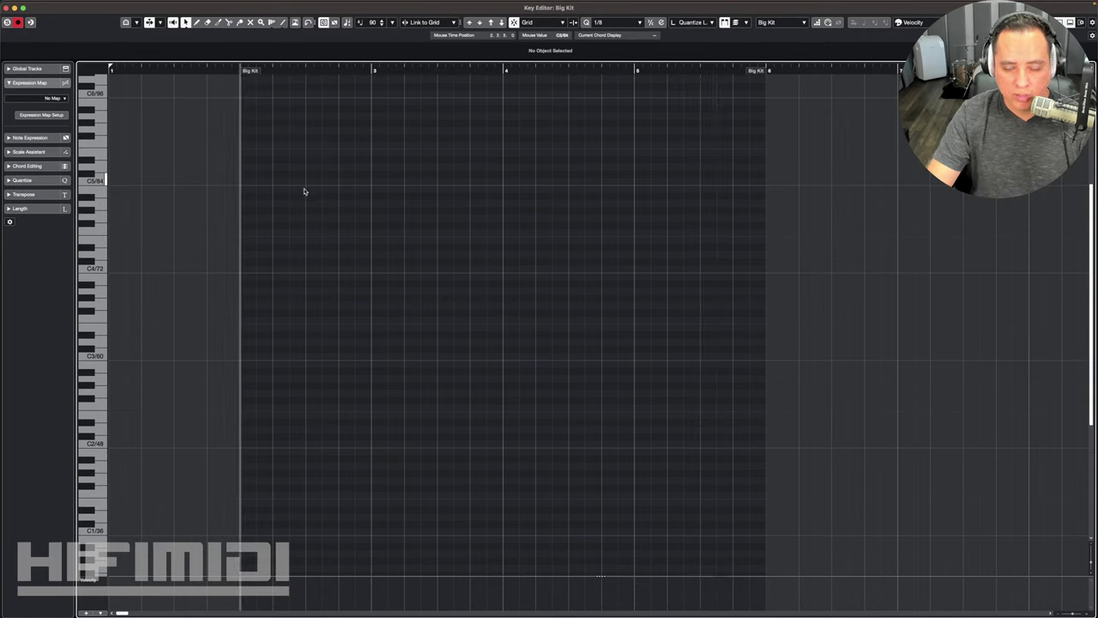
key("space")
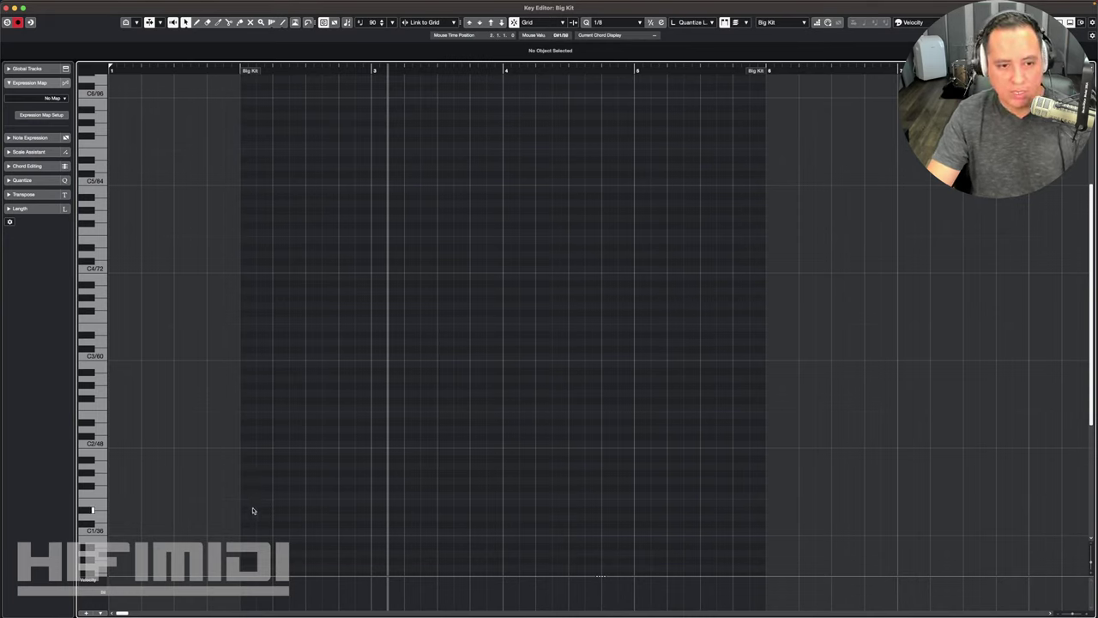
Draw eighth-note C1 kicks in bar 2 at 2.1.1, 2.1.3, 2.3.1 and 2.3.3, and play the pattern from the part's start
left_click(248, 529, "alt")
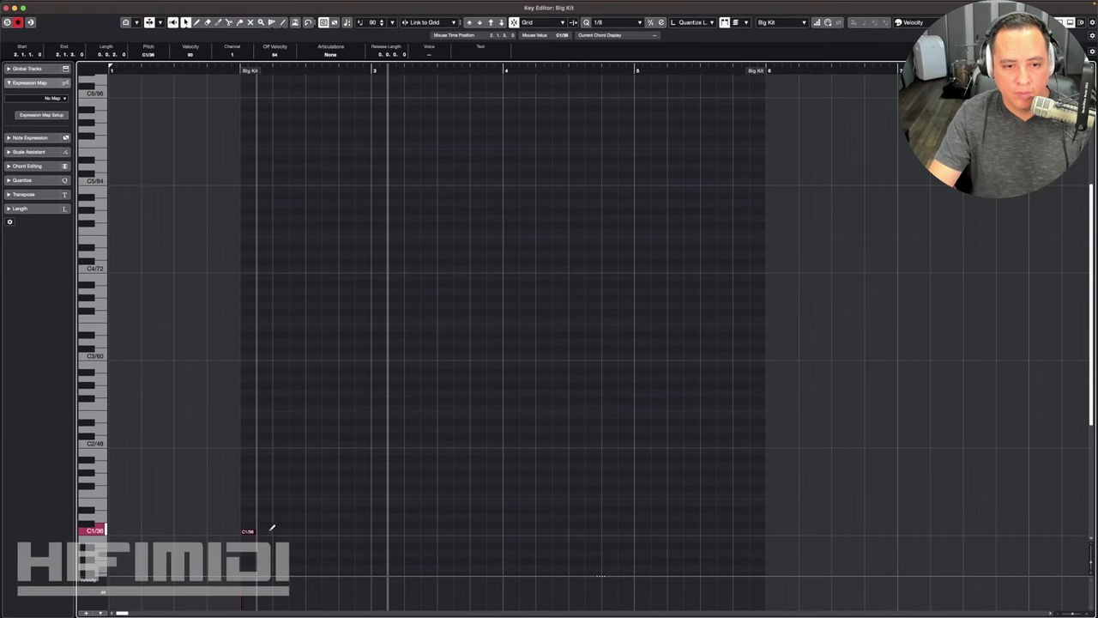
left_click(265, 531)
left_click(313, 531)
left_click(329, 532)
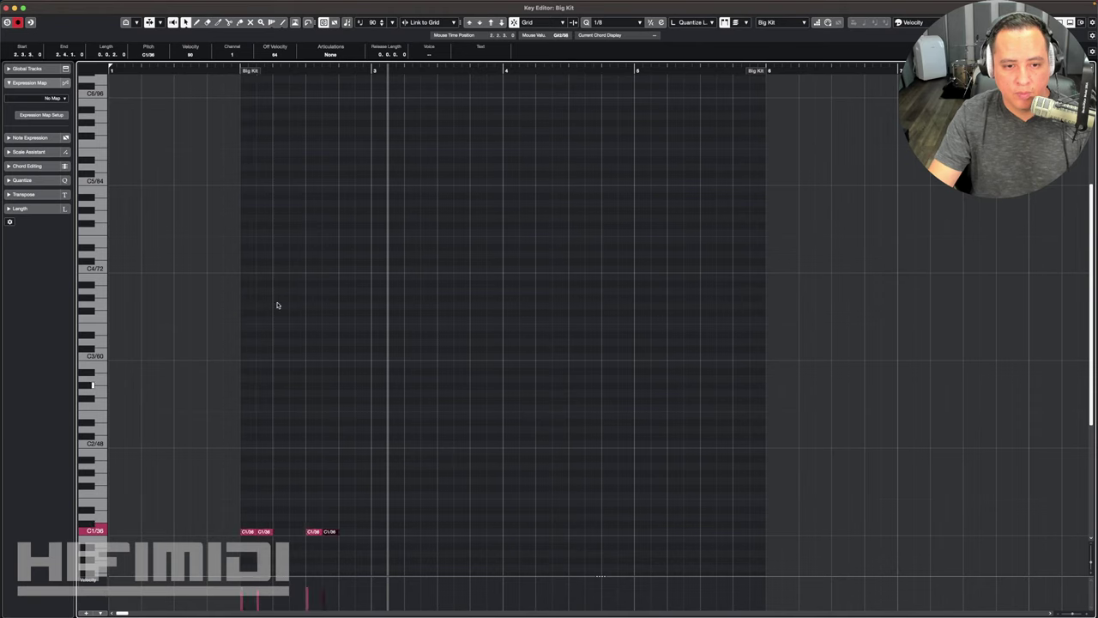
left_click(228, 70)
key("space")
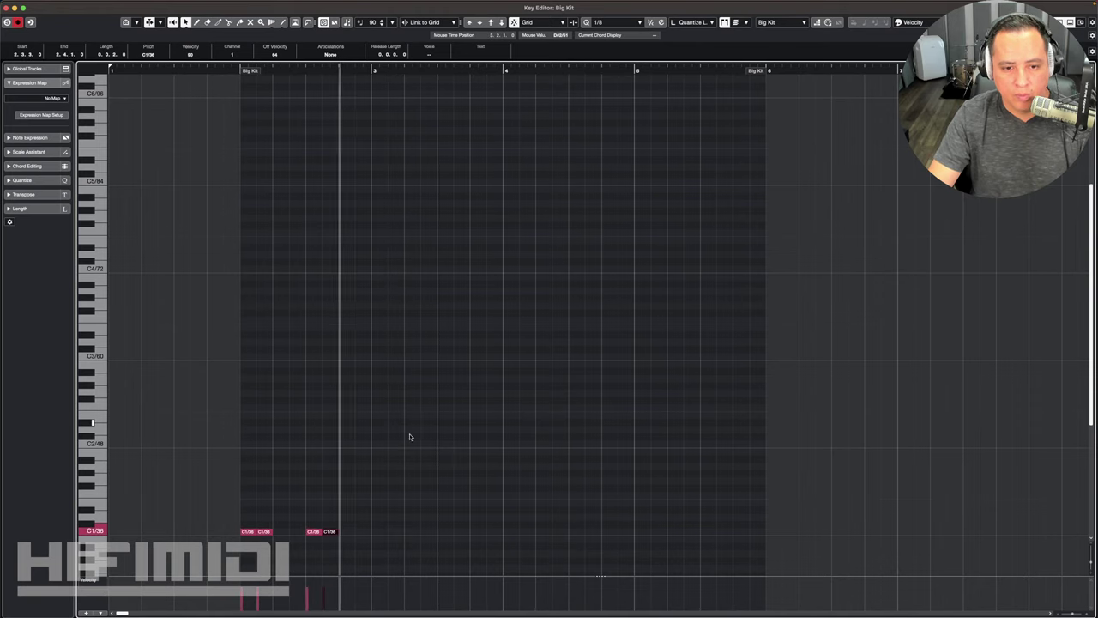
Add C1 kicks in bar 3 at 3.1.1, 3.1.3 and 3.2.3, and play on to check the rhythm
left_click(386, 532)
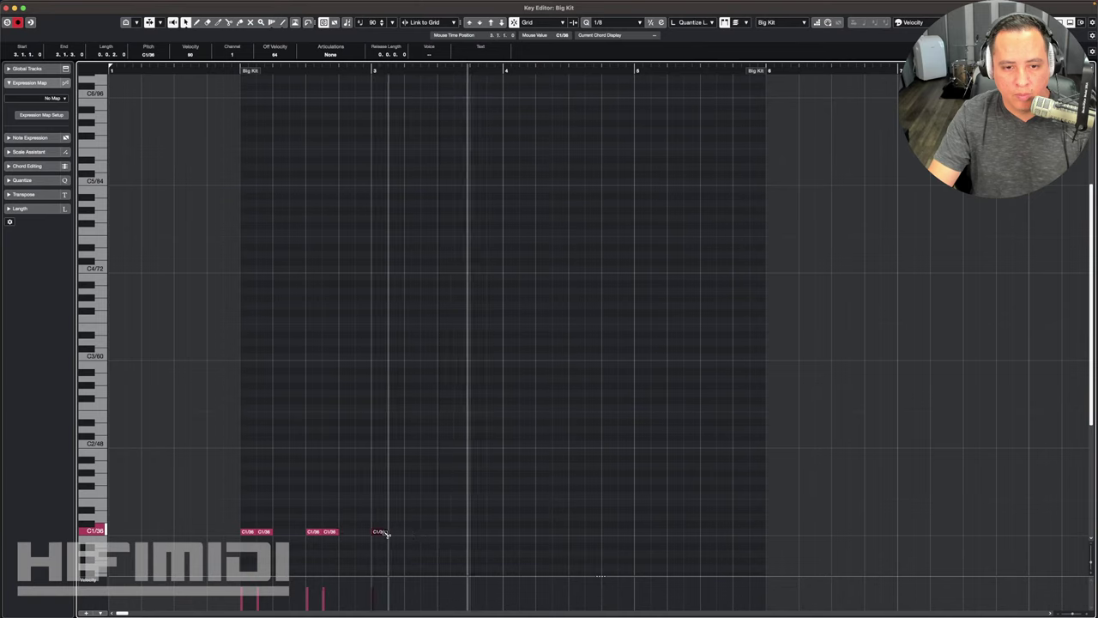
left_click(394, 532)
left_click(434, 531)
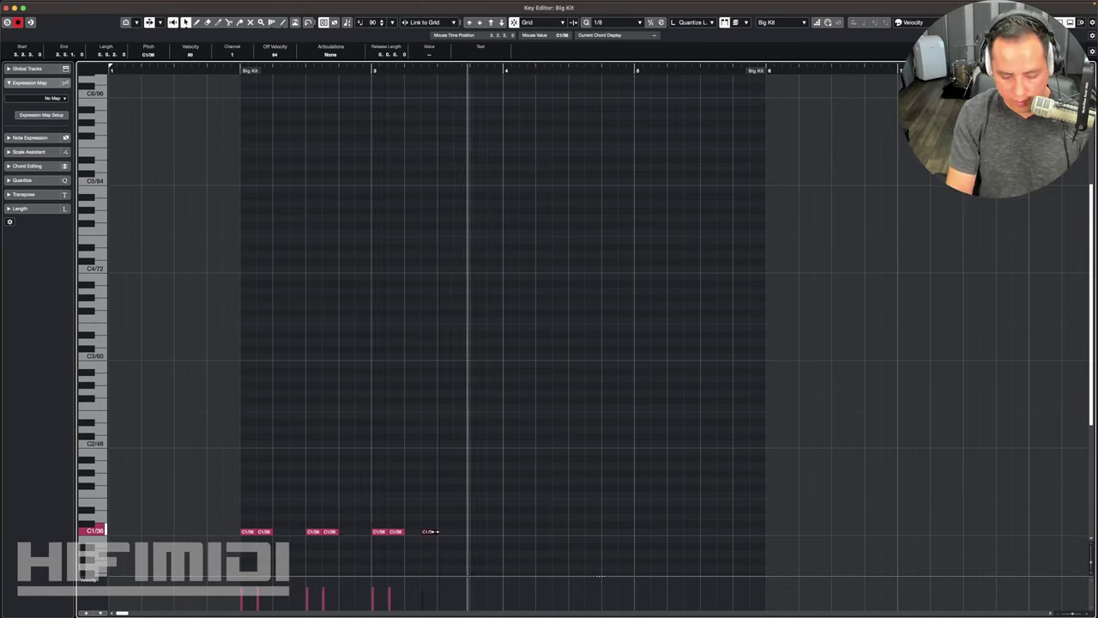
key("KP_Subtract")
key("space")
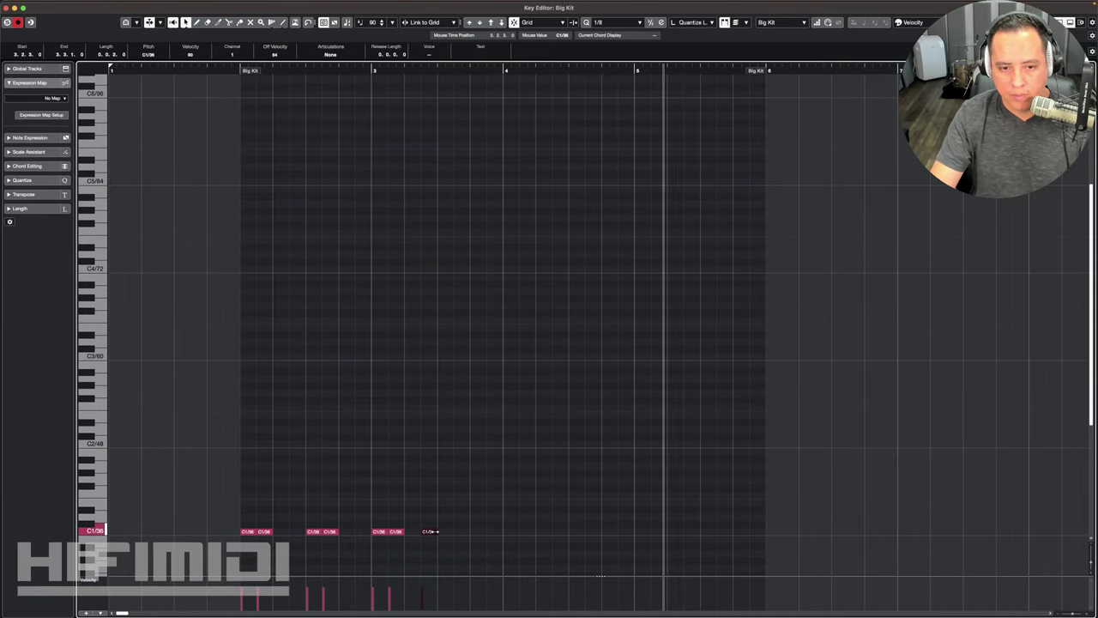
key("space")
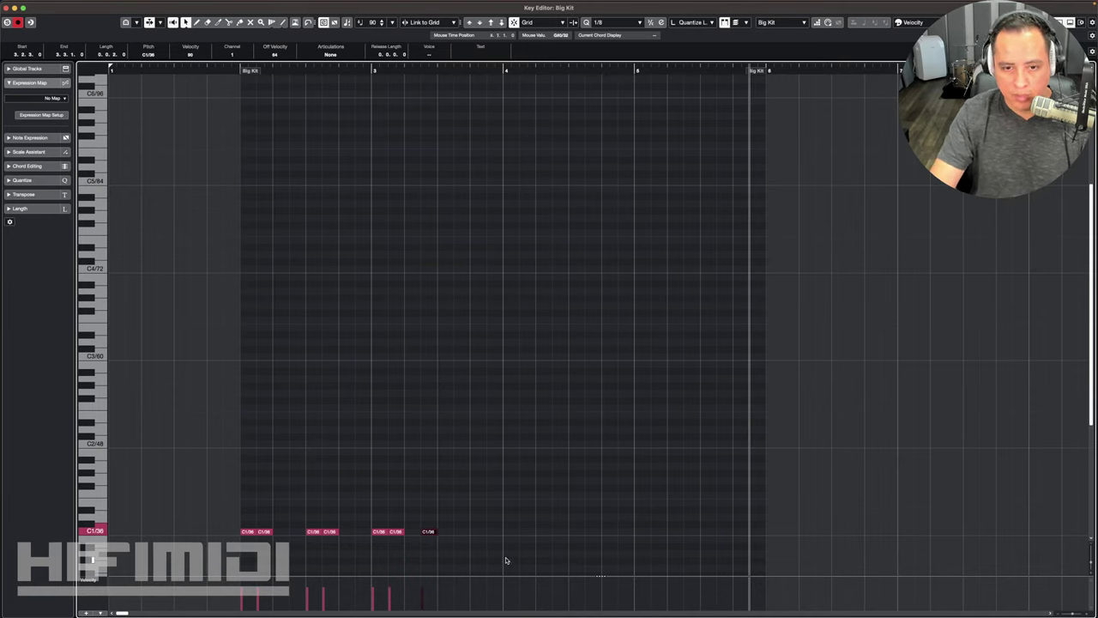
Add C1 kicks in bar 4 at 4.1.1, 4.1.3, 4.3.1 and 4.3.3, and play the passage
left_click(512, 532, "alt")
left_click(527, 531, "alt")
left_click(573, 530, "alt")
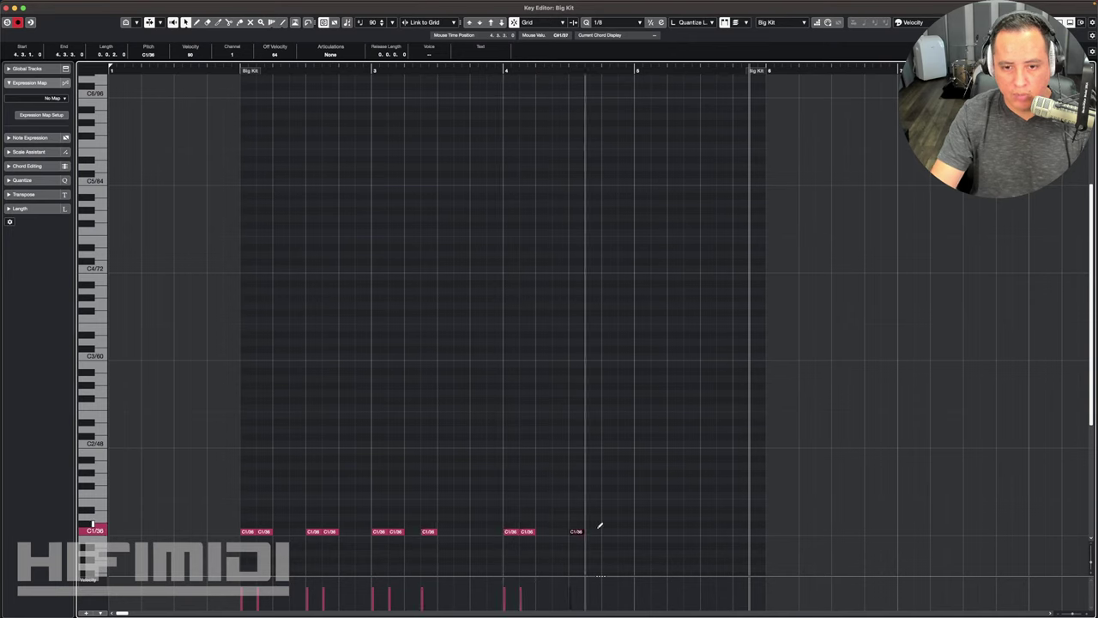
left_click(593, 531)
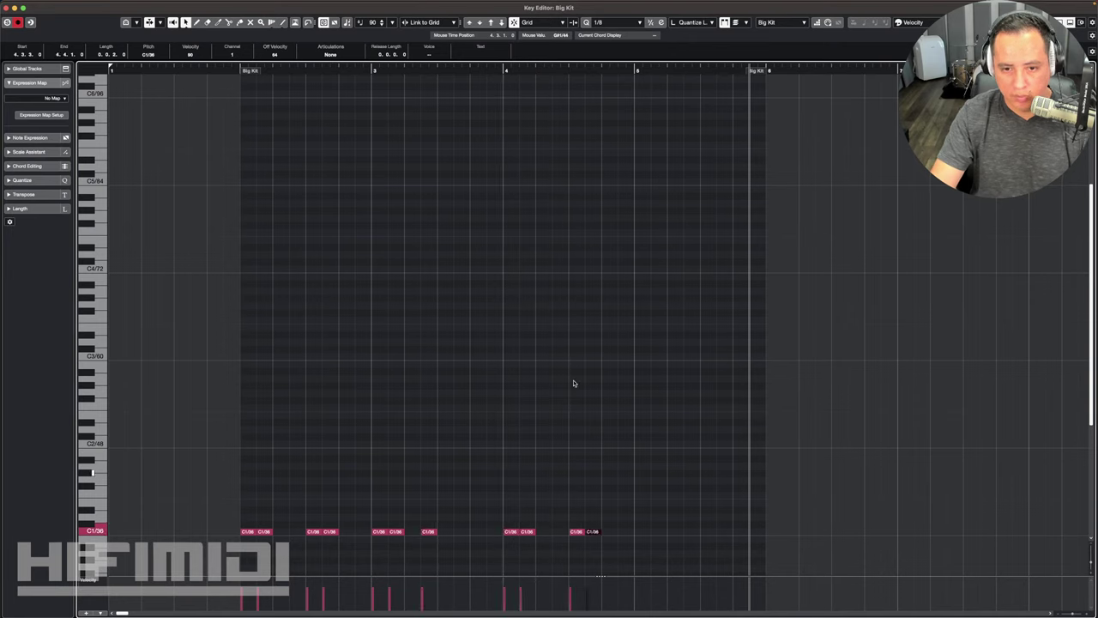
key("space")
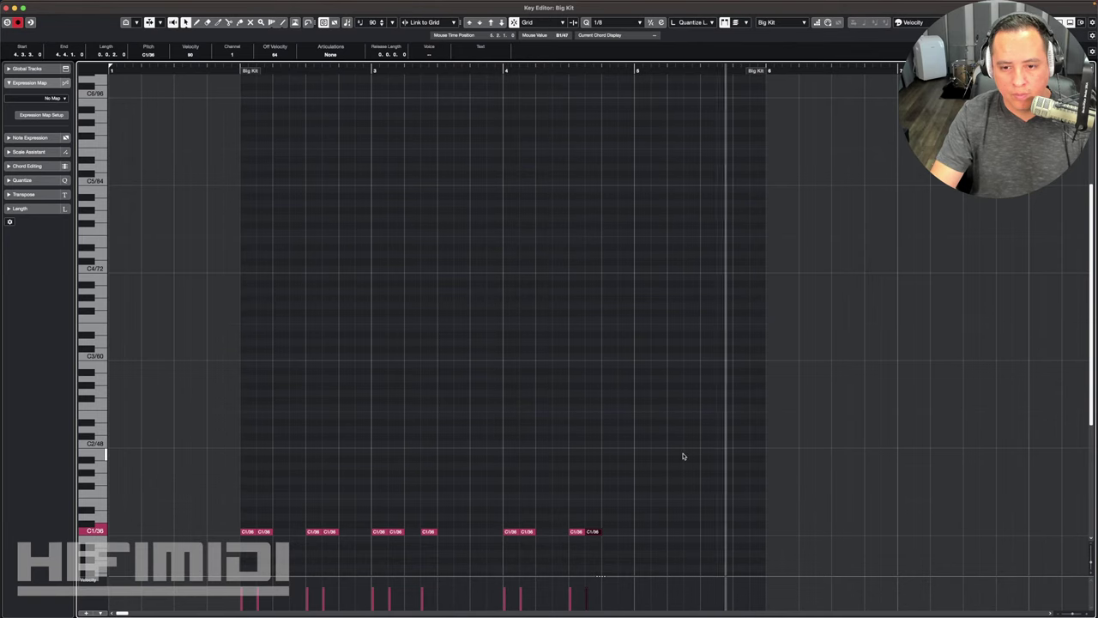
Complete the kick line in bar 5 with C1 notes at 5.1.1, 5.1.3, 5.2.3 and 5.3.3, and play it back
left_click(645, 531)
left_click(658, 531)
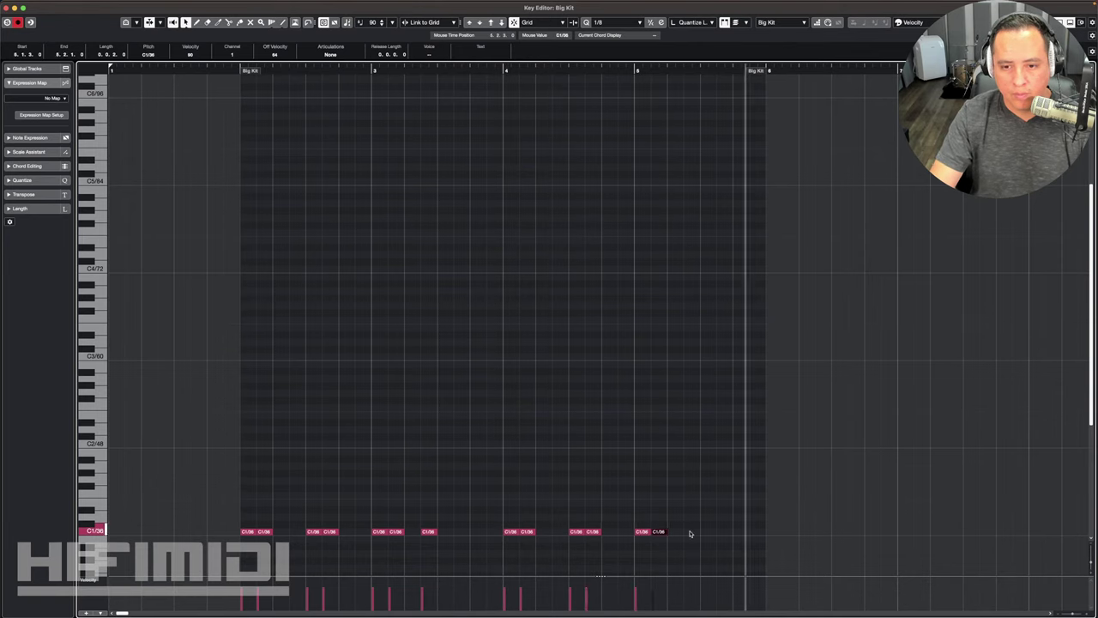
left_click(696, 531)
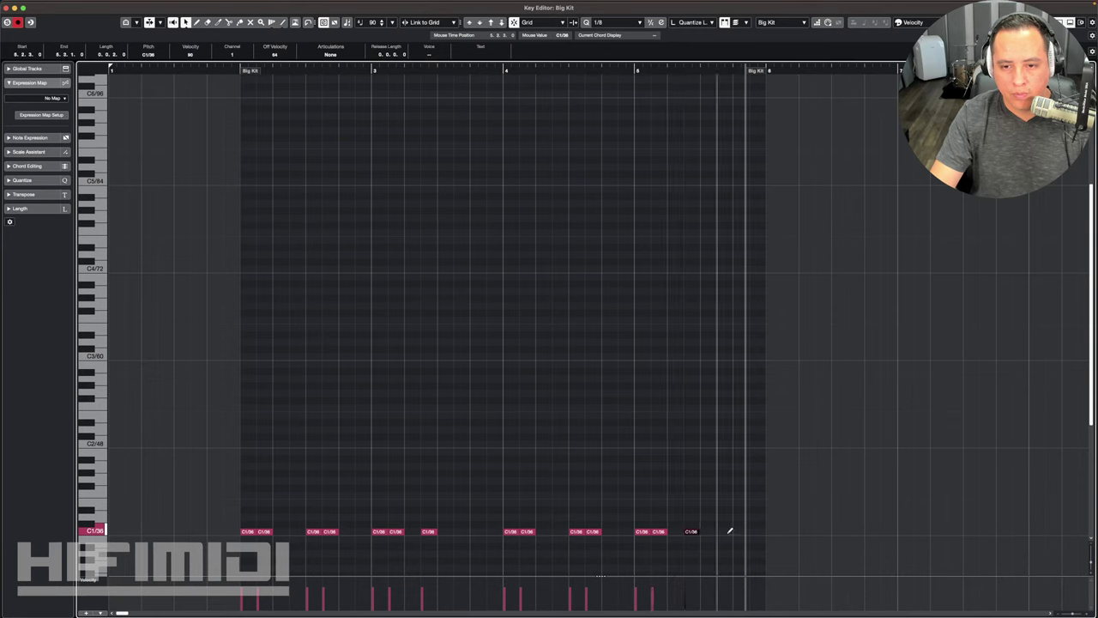
left_click(730, 531)
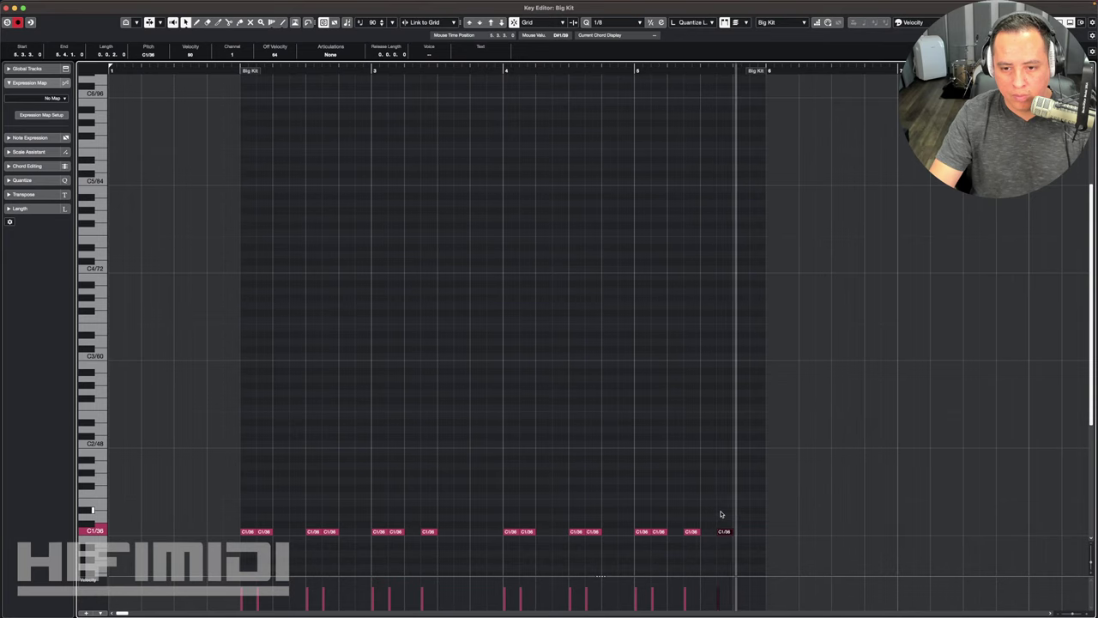
key("space")
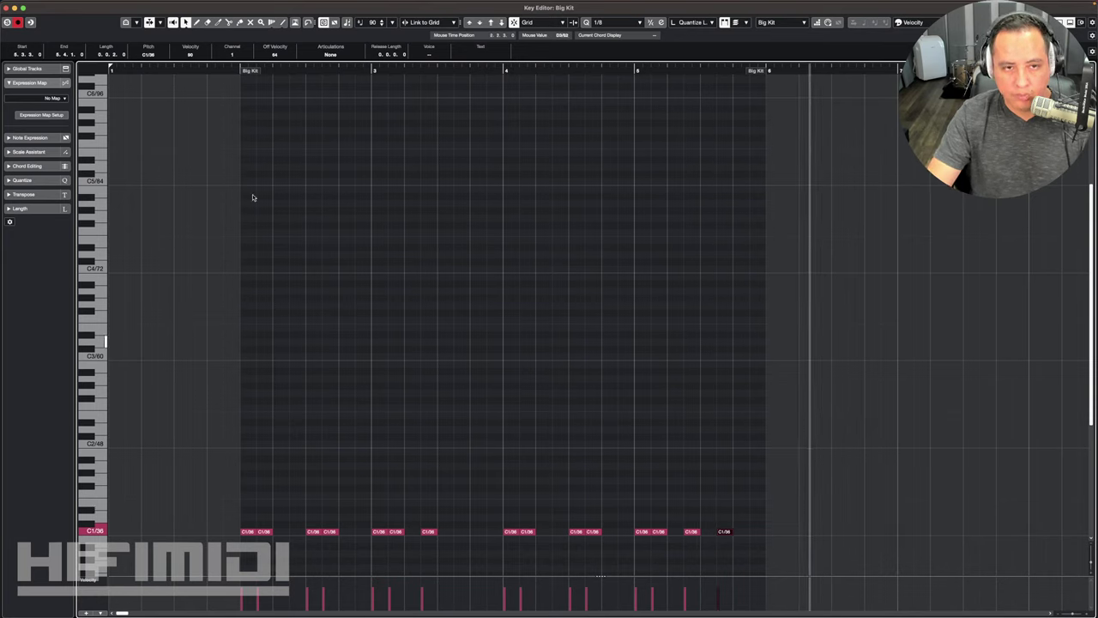
key("space")
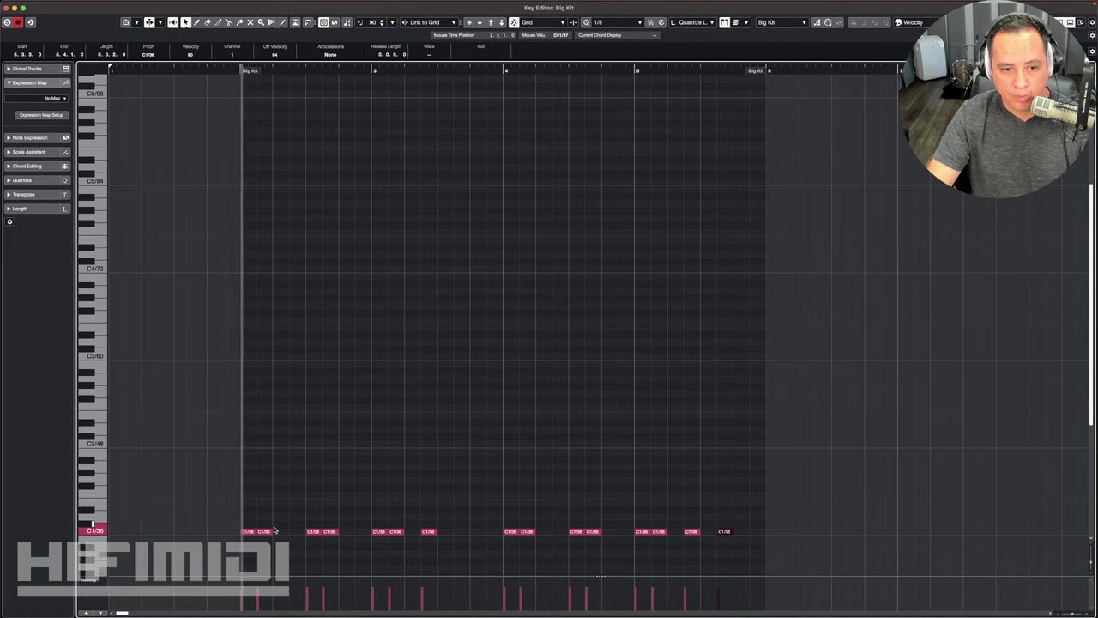
Place D1 snare notes at 2.4.1 and 3.2.1, auditioning them against the kick pattern
left_click(346, 517)
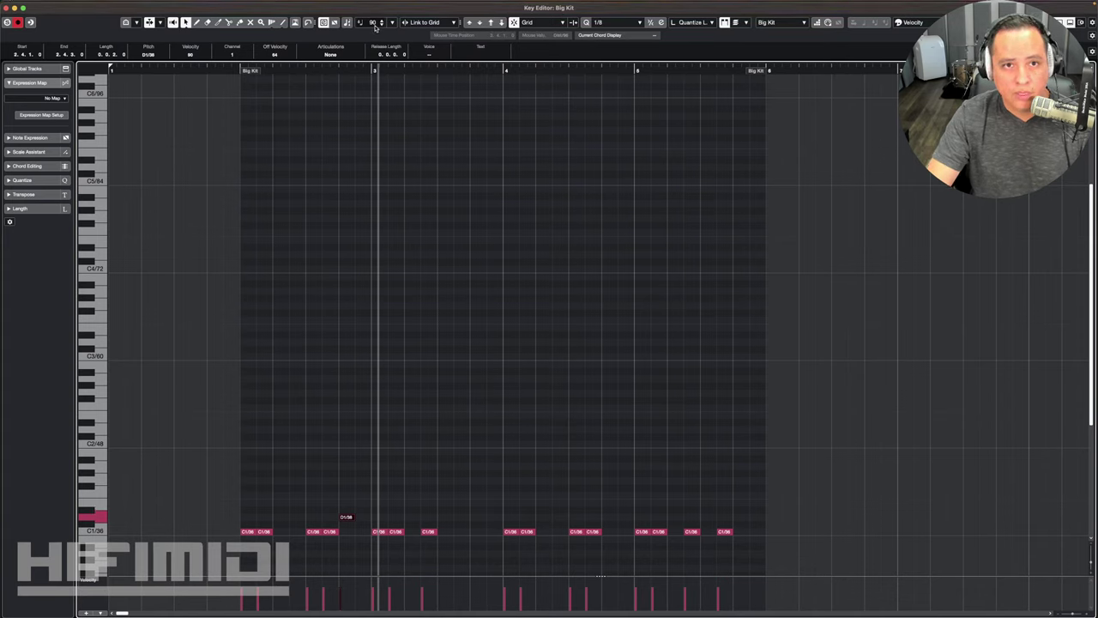
left_click(351, 498)
left_click(346, 518)
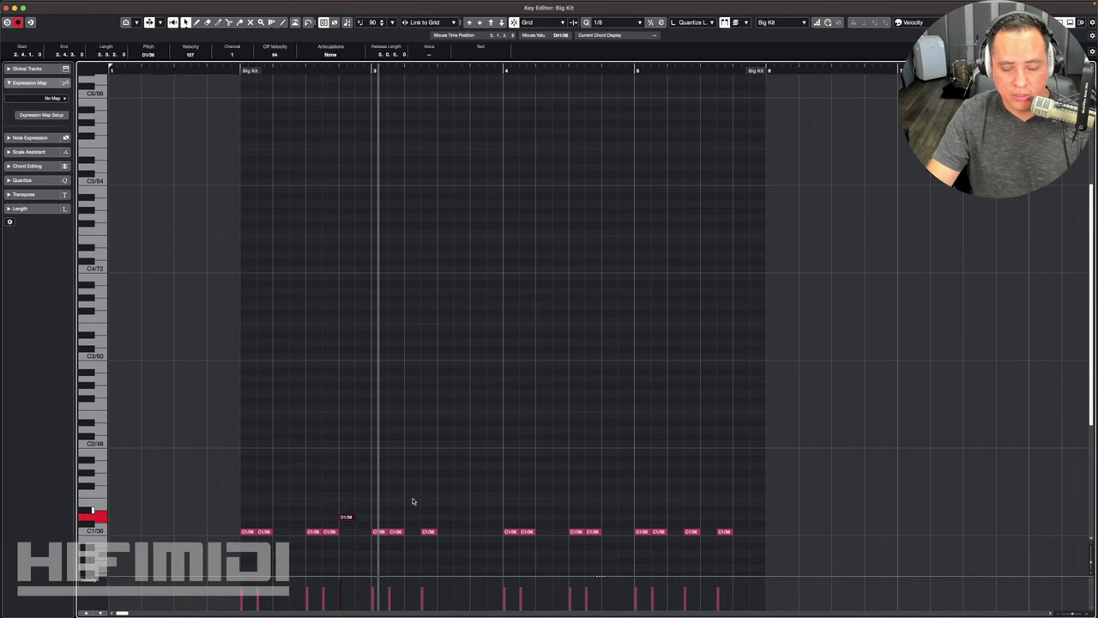
key("space")
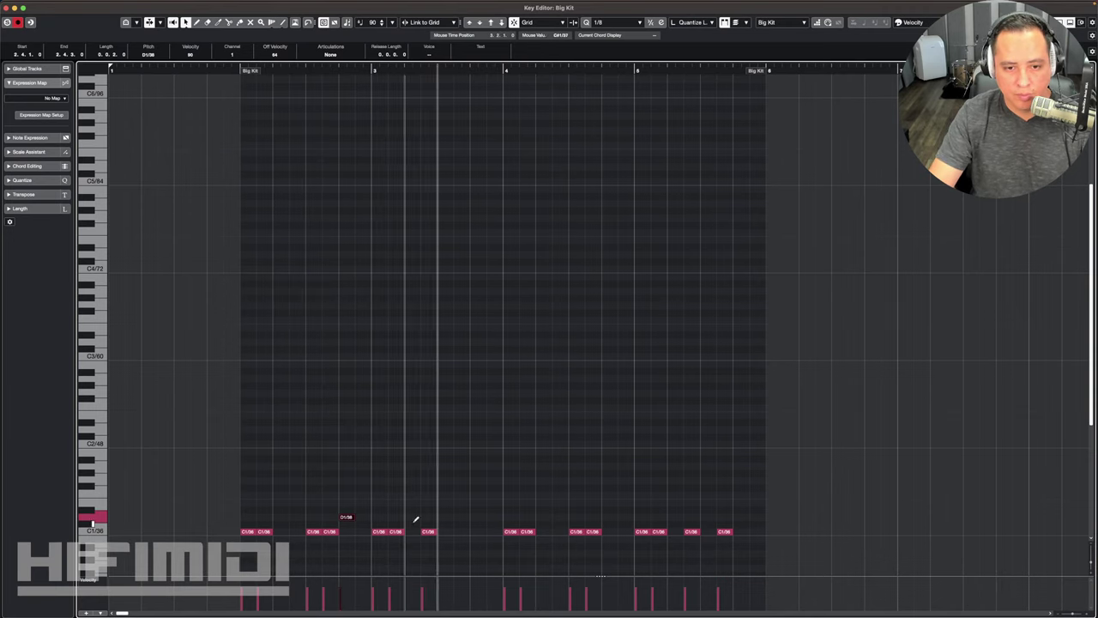
left_click(413, 517)
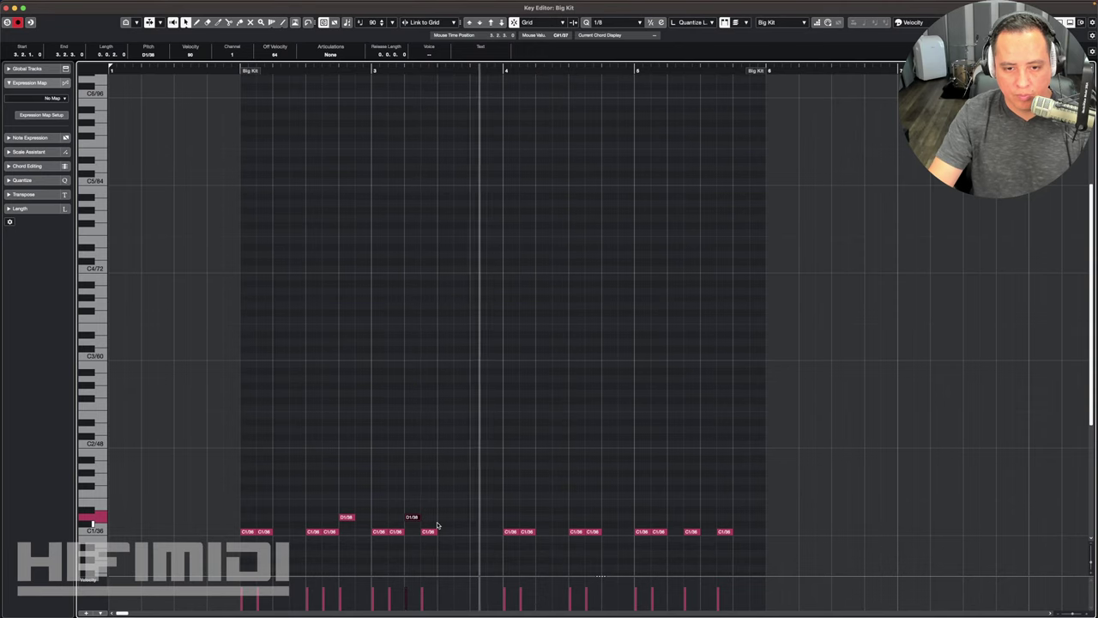
left_click(466, 519)
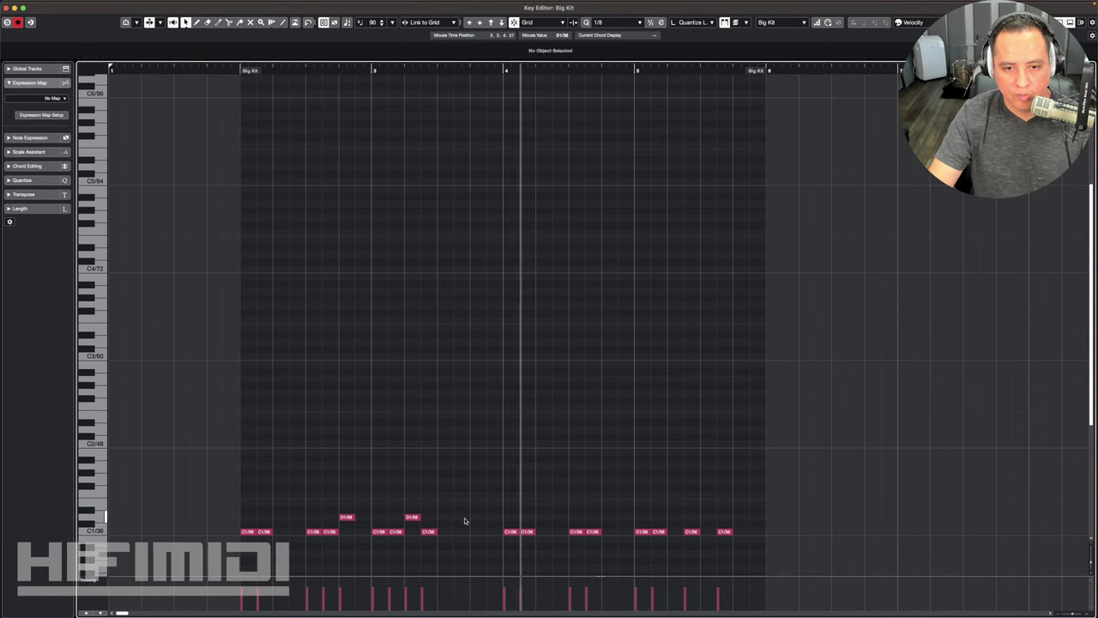
Set the quantize grid to 1/16 and add D1 snares on beat 4 of bar 3 at 3.4.1, 3.4.3 and 3.4.4
left_click(366, 70)
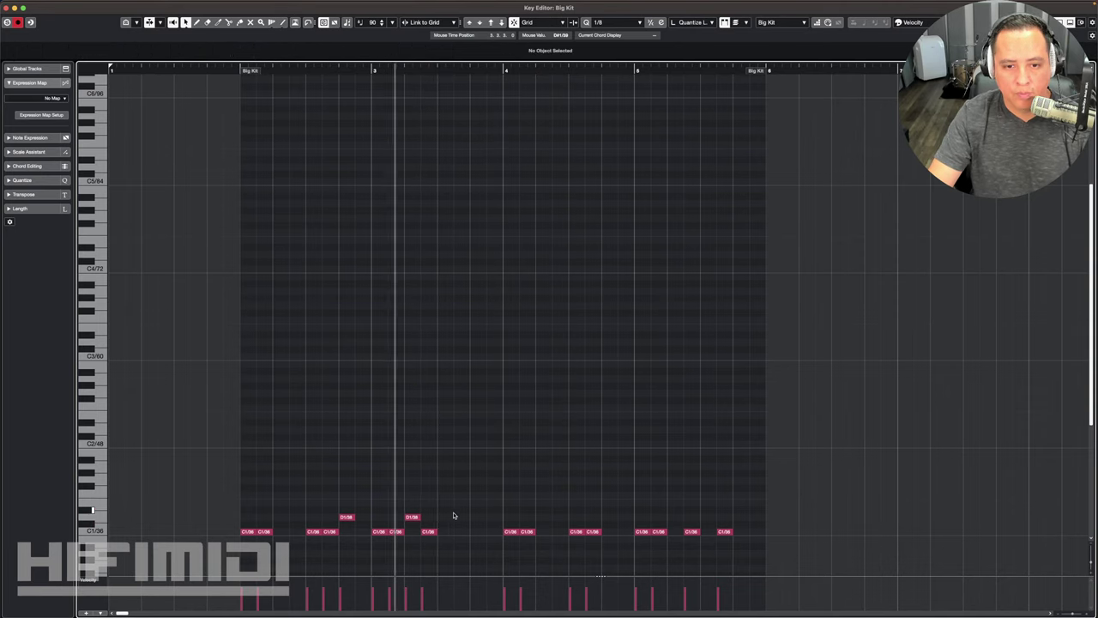
left_click(621, 24)
left_click(621, 32)
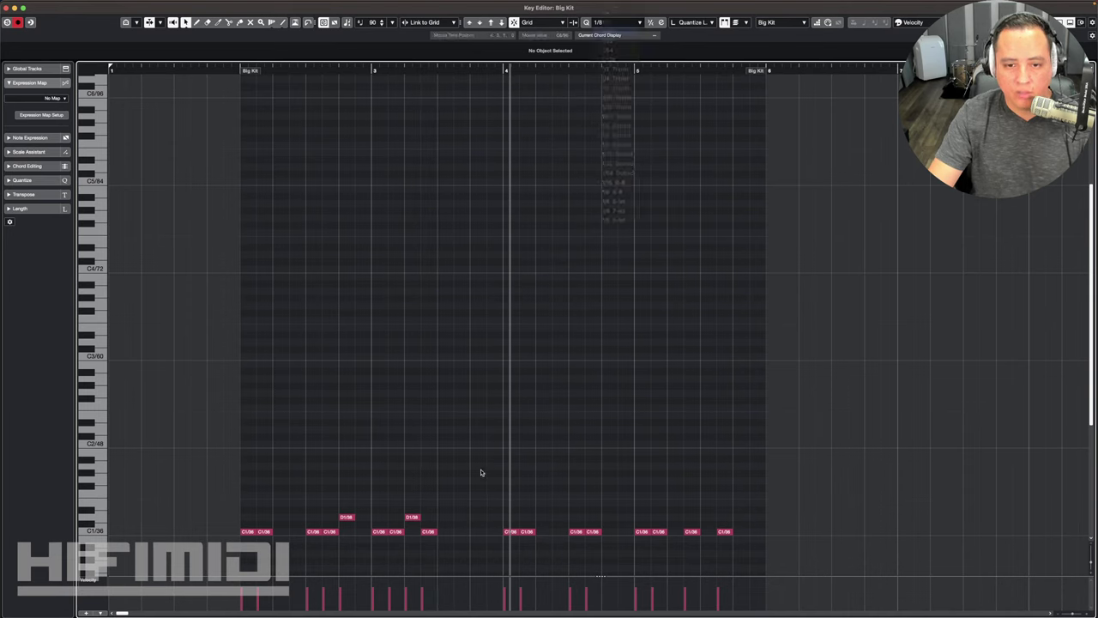
left_click(475, 517, "alt")
left_click(494, 517, "alt")
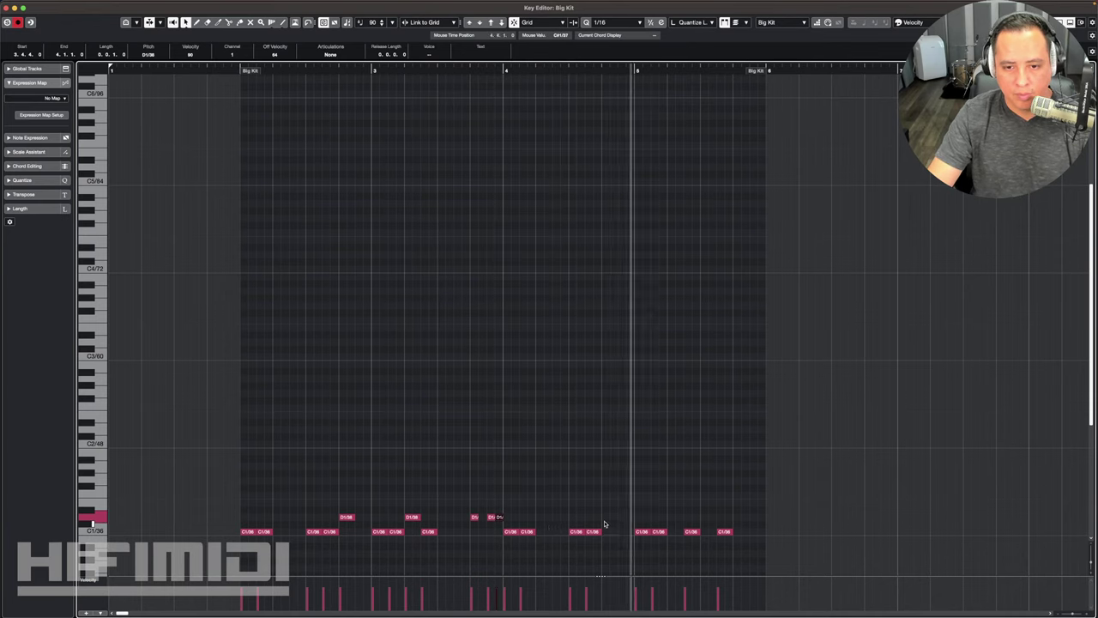
Add sixteenth-note D1 snares at 4.4.1, 5.2.1, 5.4.1, 5.4.3 and 5.4.4 to finish the snare line
left_click(672, 517, "alt")
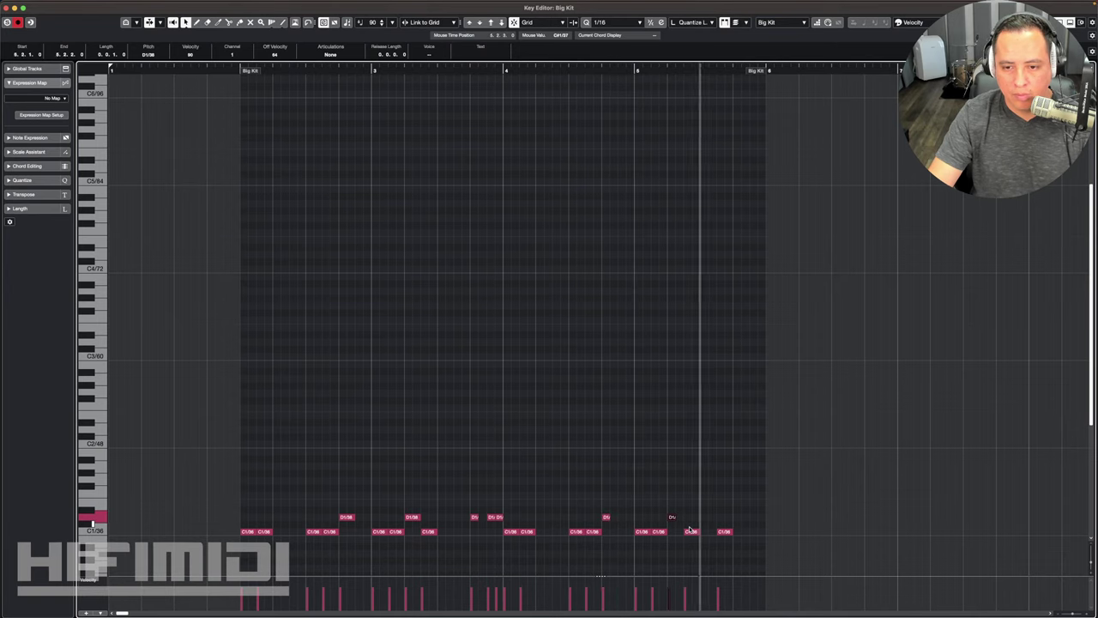
left_click(737, 518, "alt")
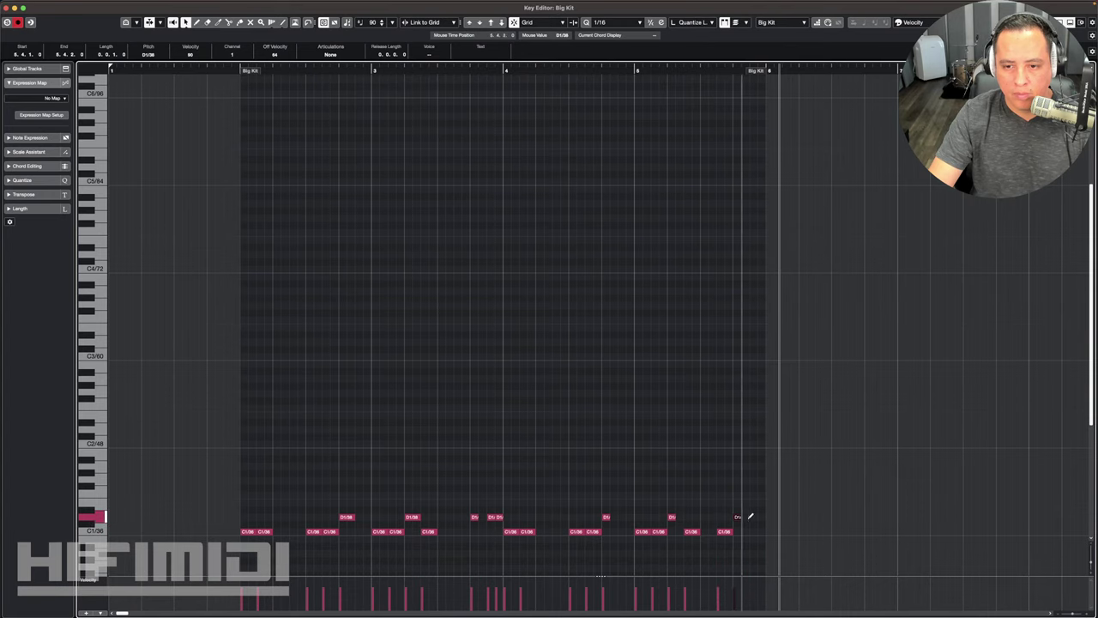
left_click(752, 517, "alt")
left_click(762, 518, "alt")
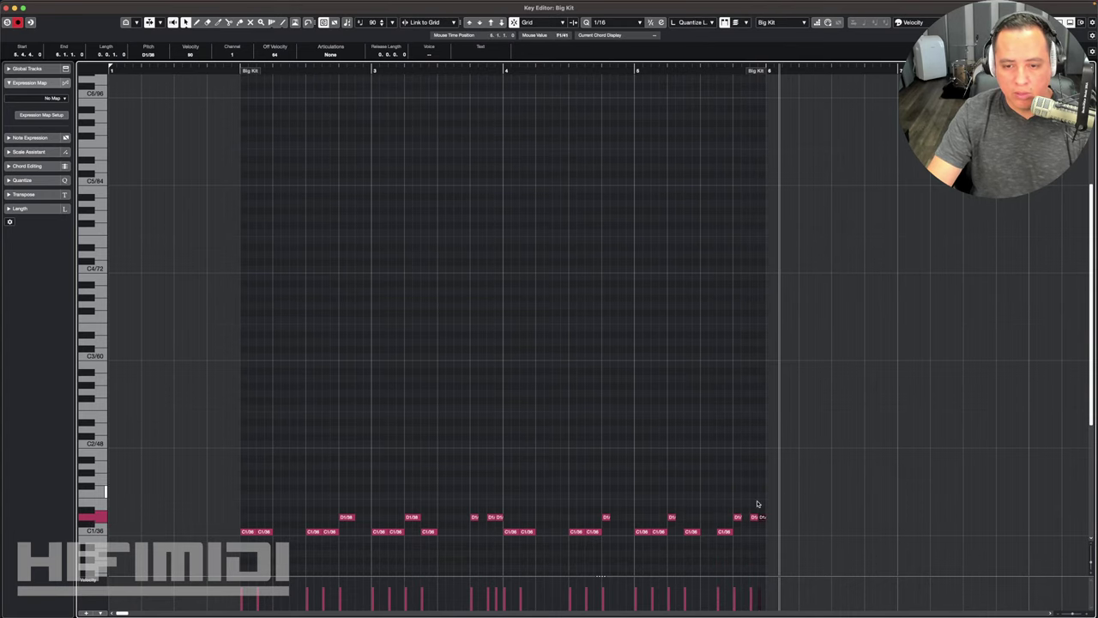
scroll(798, 450, "up", 1)
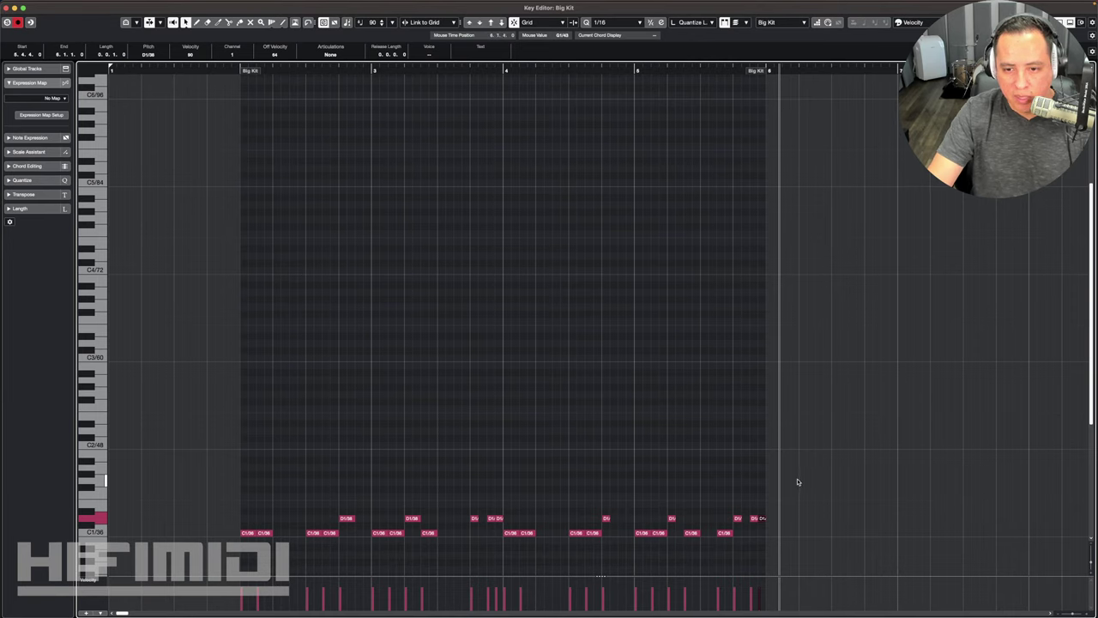
Select all kick and snare notes and shorten the eighth notes to 1/16 length
left_click_drag(797, 482, 244, 554)
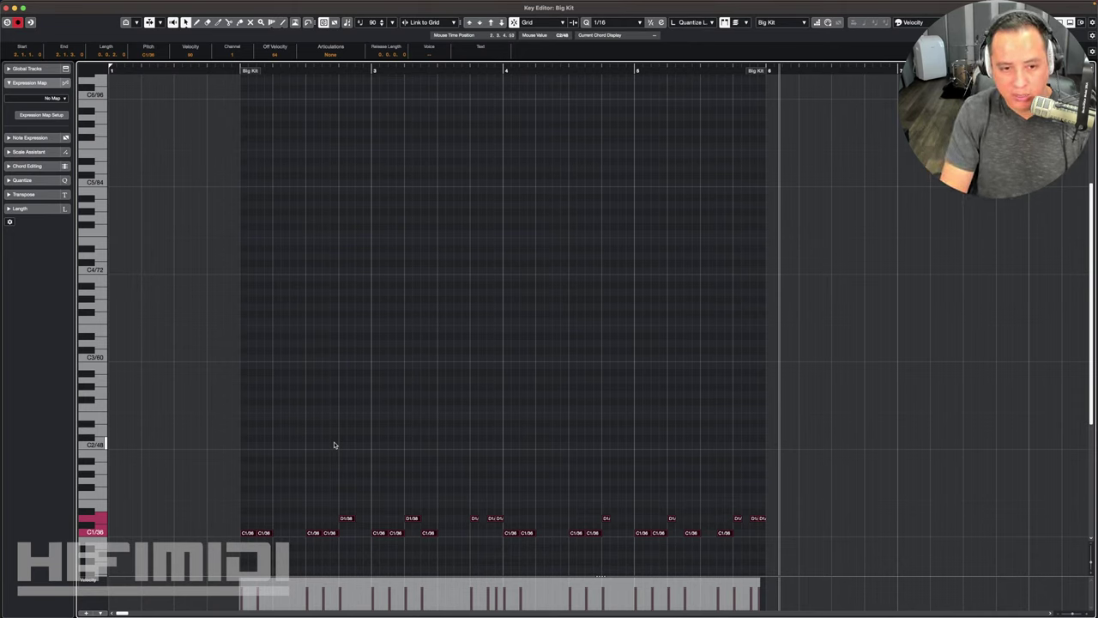
key("alt+shift+Left")
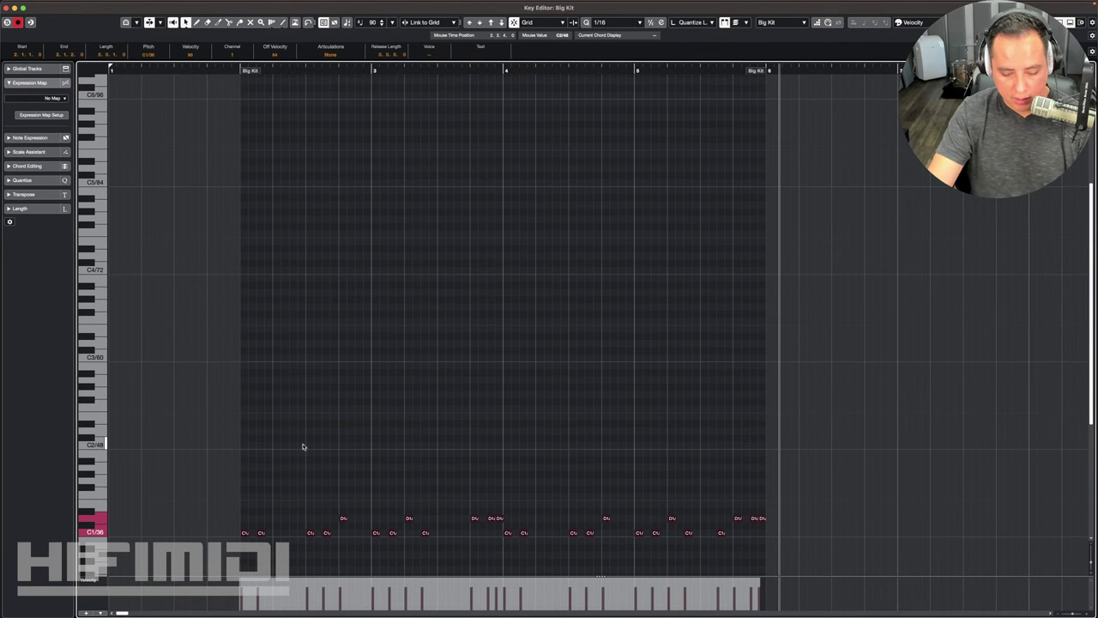
scroll(283, 503, "up", 4)
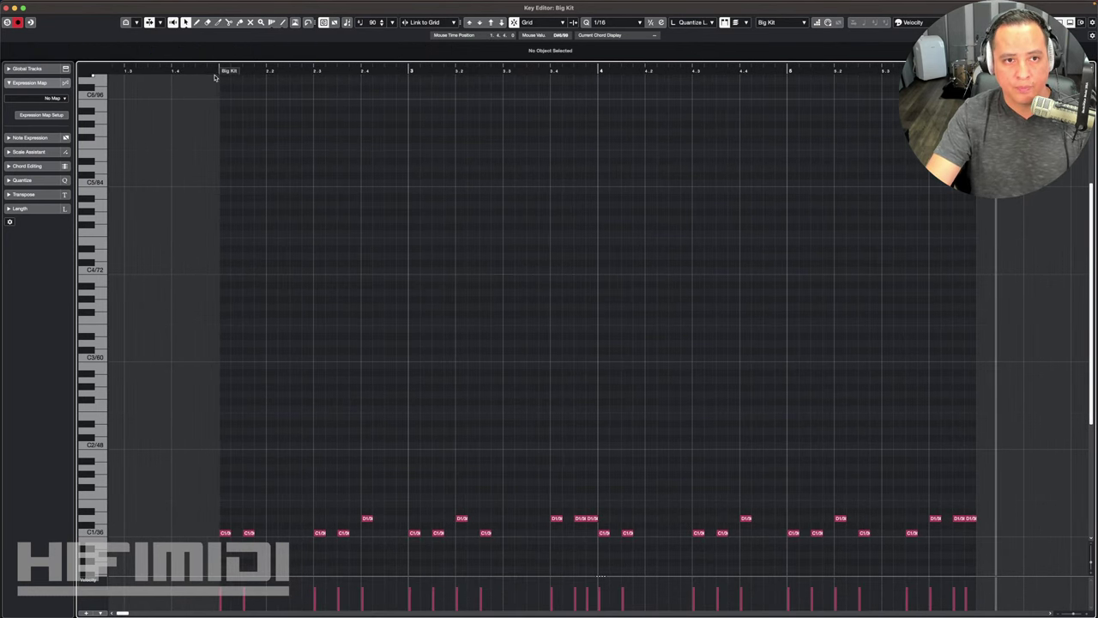
Play back the full drum pattern with auto-scroll turned on, stop playback and close the Key Editor window
key("space")
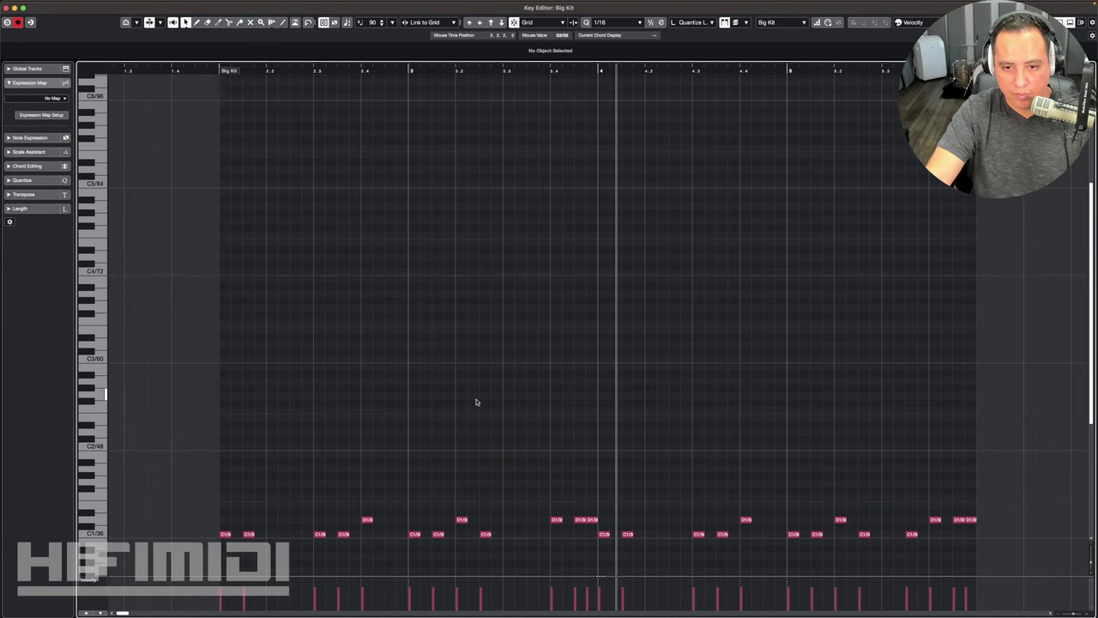
key("f")
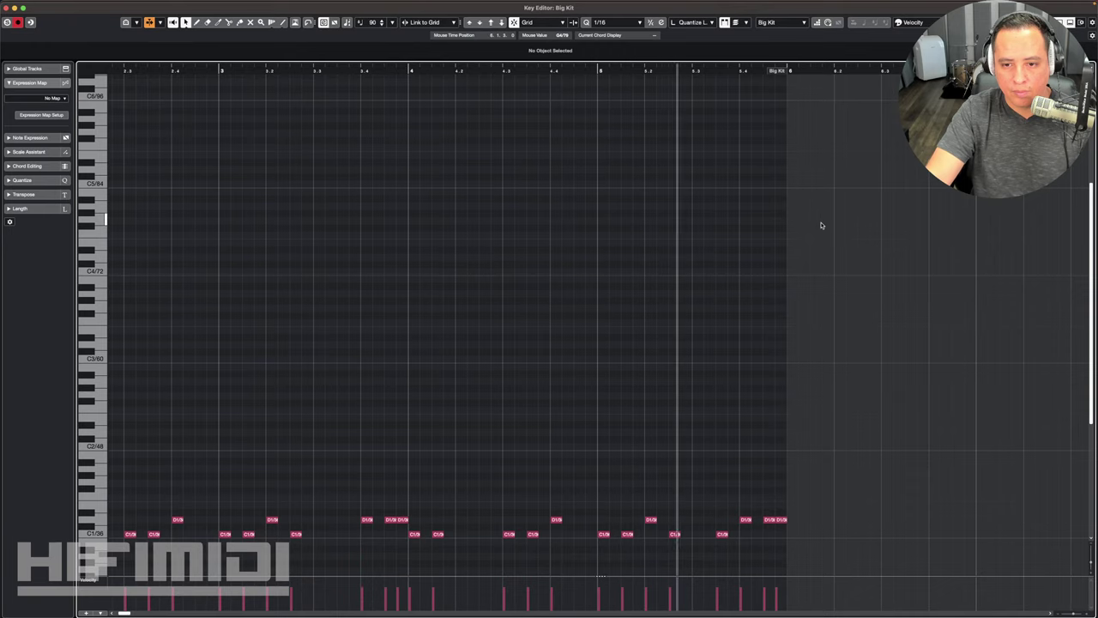
key("space")
key("Return")
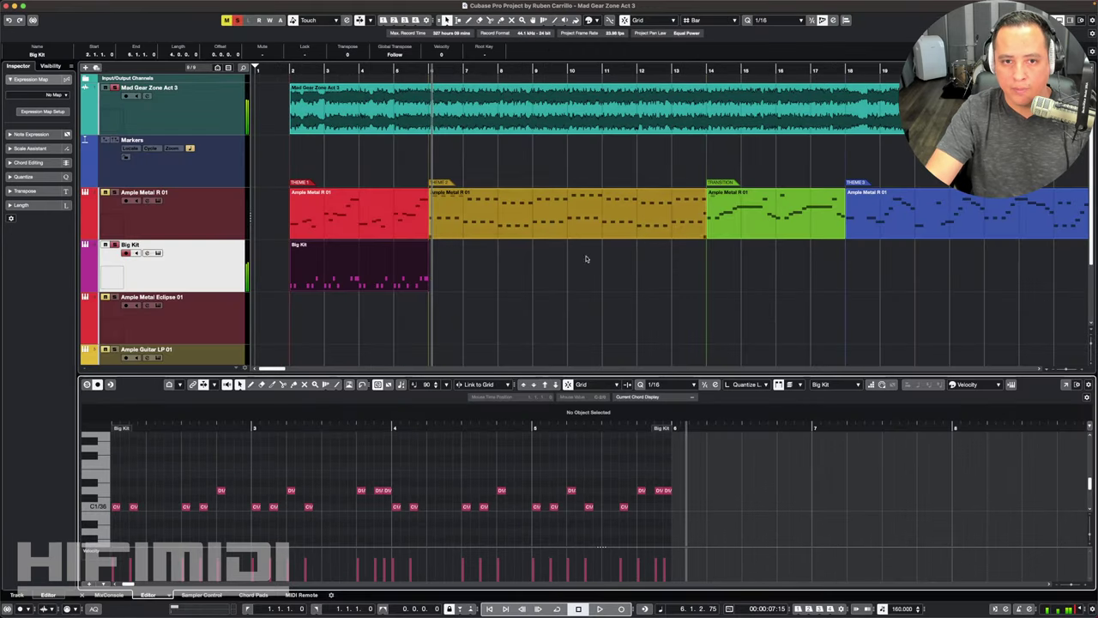
Color the first Big Kit part red, and create an empty Big Kit part from bar 6 to bar 14 under Theme 2
left_click(598, 21)
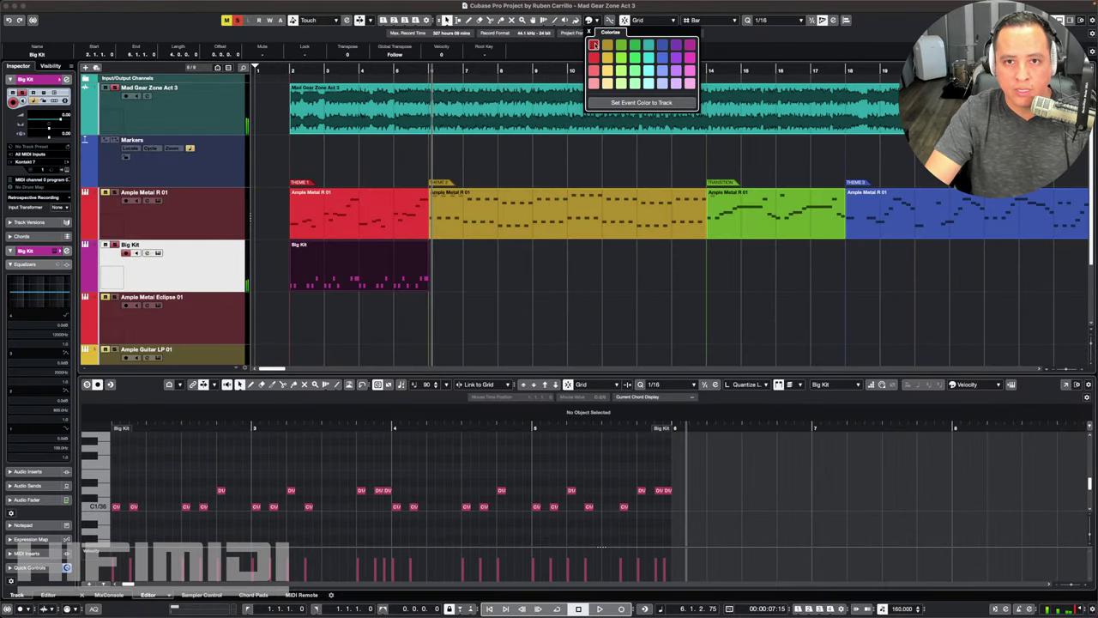
left_click(460, 309)
left_click_drag(434, 262, 705, 266)
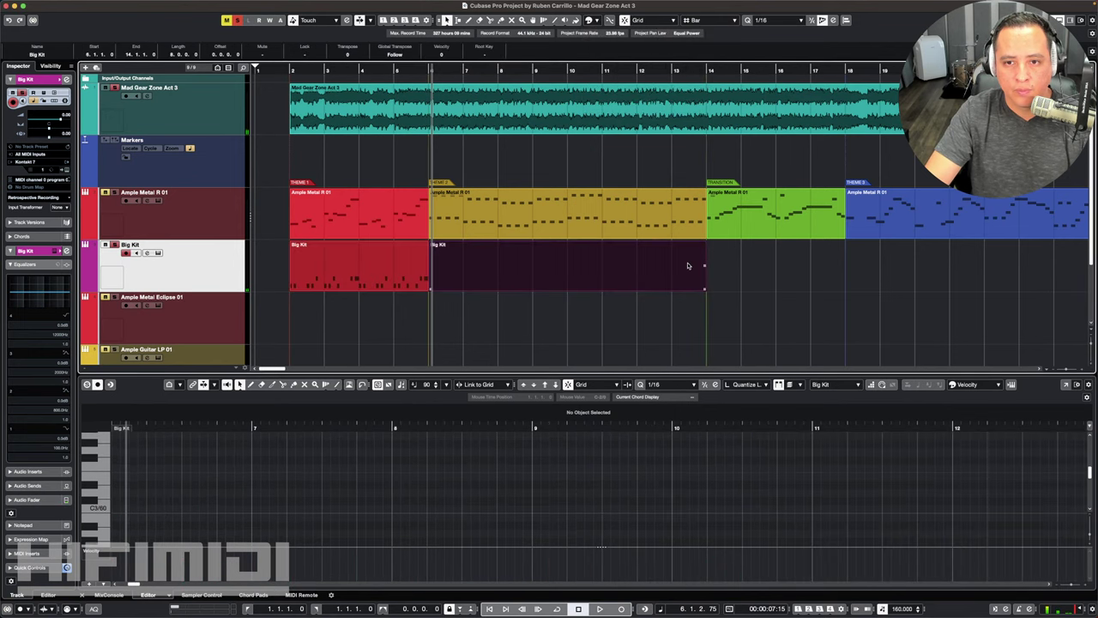
Open the Theme 2 Big Kit part in a separate Key Editor window and play it from bar 6
left_click(1065, 383)
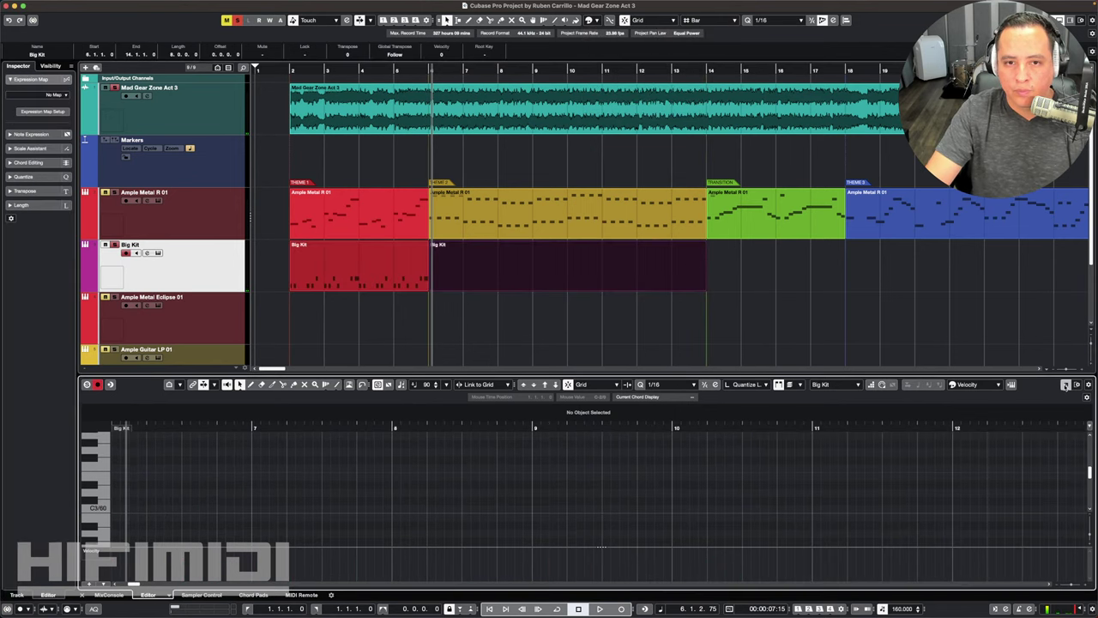
left_click(284, 72)
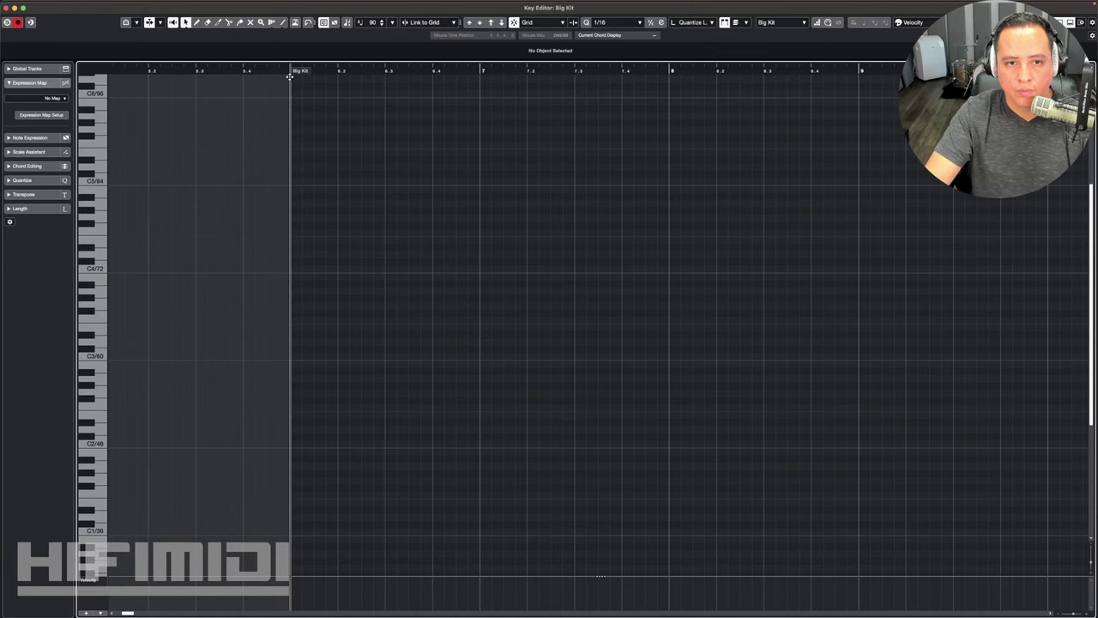
key("space")
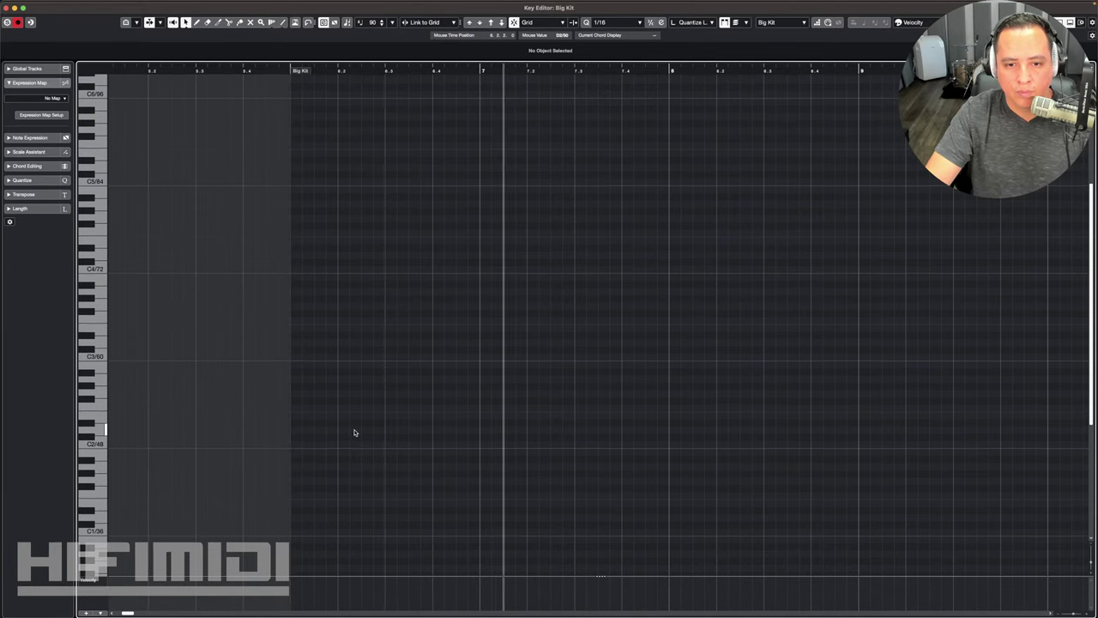
left_click(284, 71)
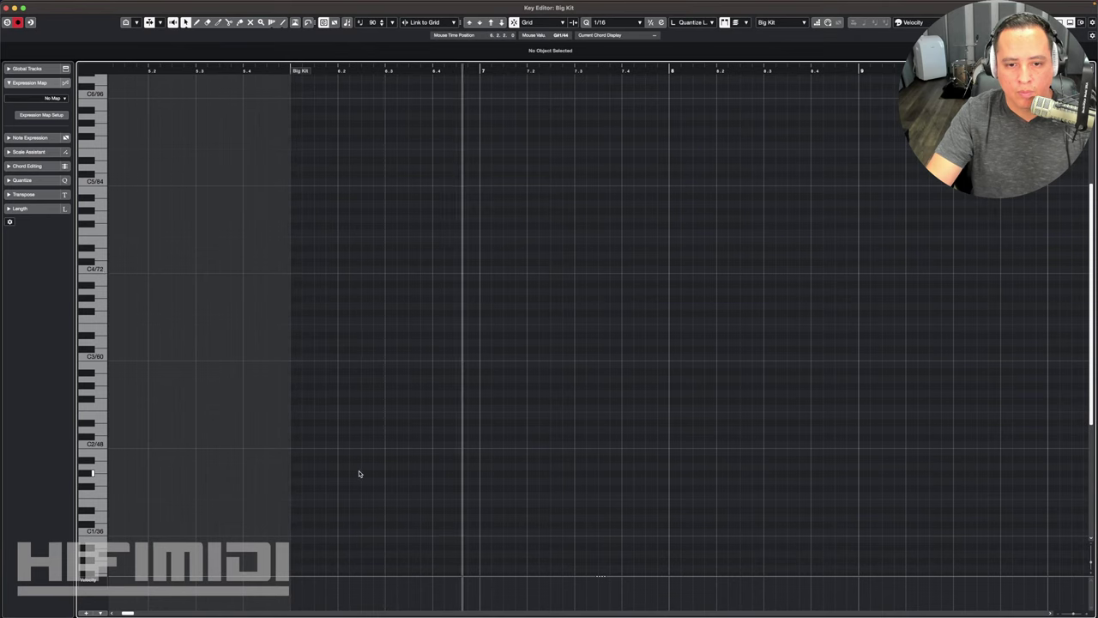
key("space")
Add a sixteenth-note C1 kick at 6.1.1, try kicks at 6.2.1 and 6.2.3 against playback, and delete those two
left_click(299, 531, "alt")
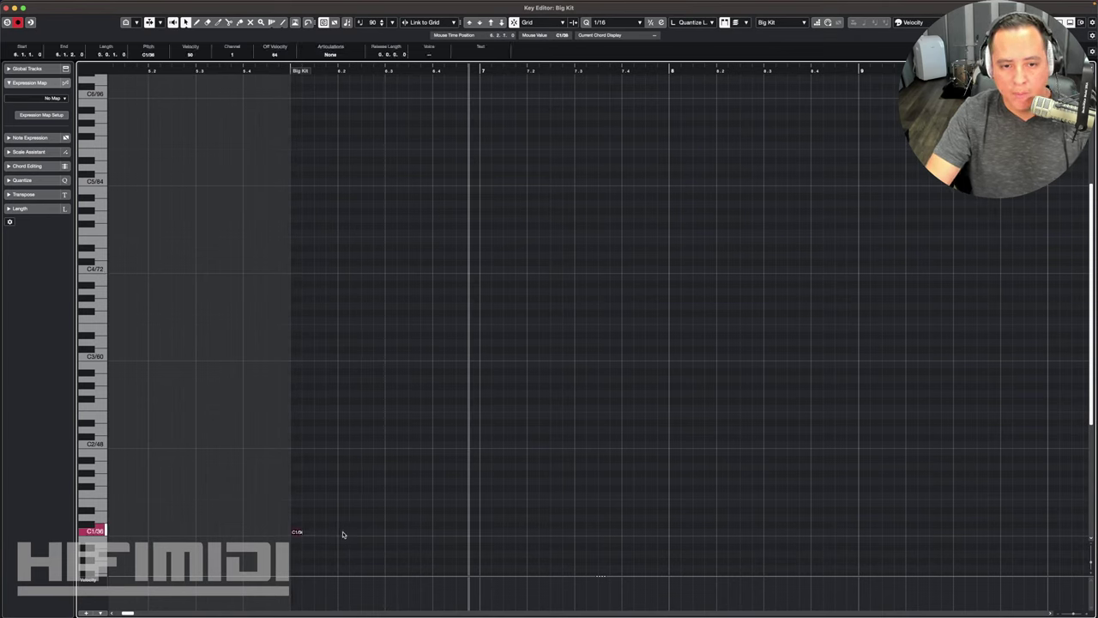
double_click(343, 531)
double_click(368, 531)
key("KP_0")
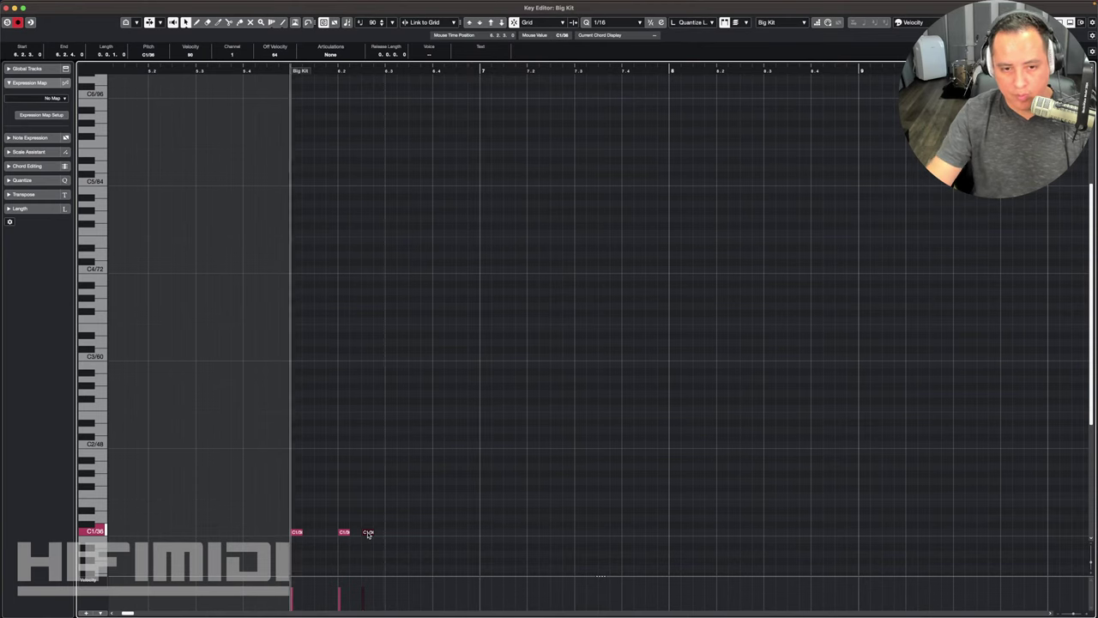
key("space")
key("space")
left_click_drag(376, 524, 339, 549)
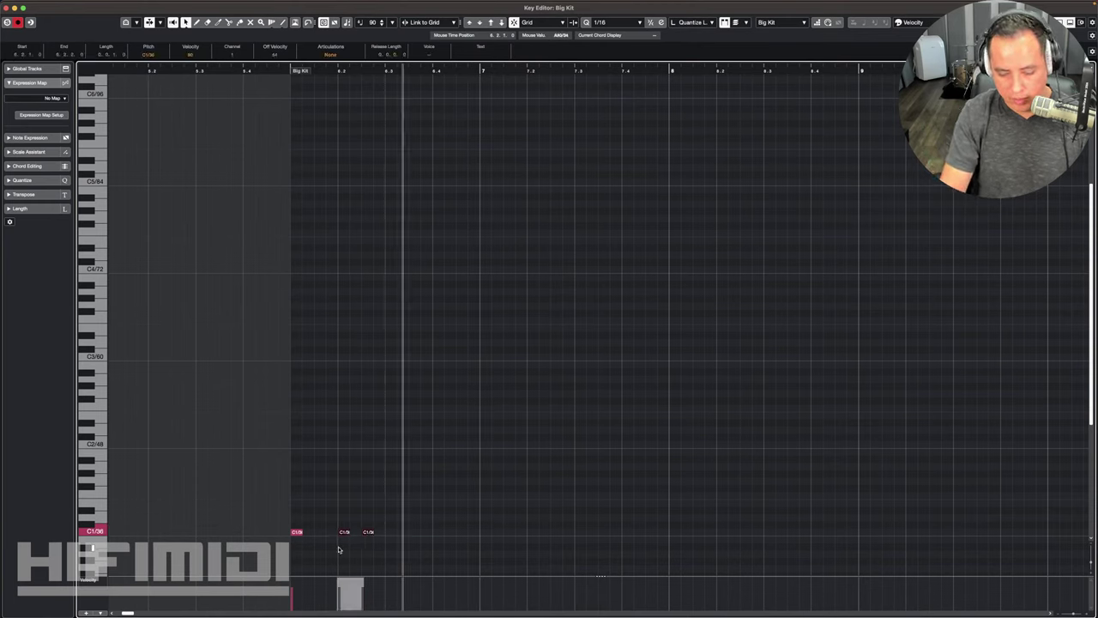
key("Delete")
Add sixteenth-note C1 kicks at 6.3.1 and 6.3.3 and audition the pattern from bar 6
double_click(393, 531)
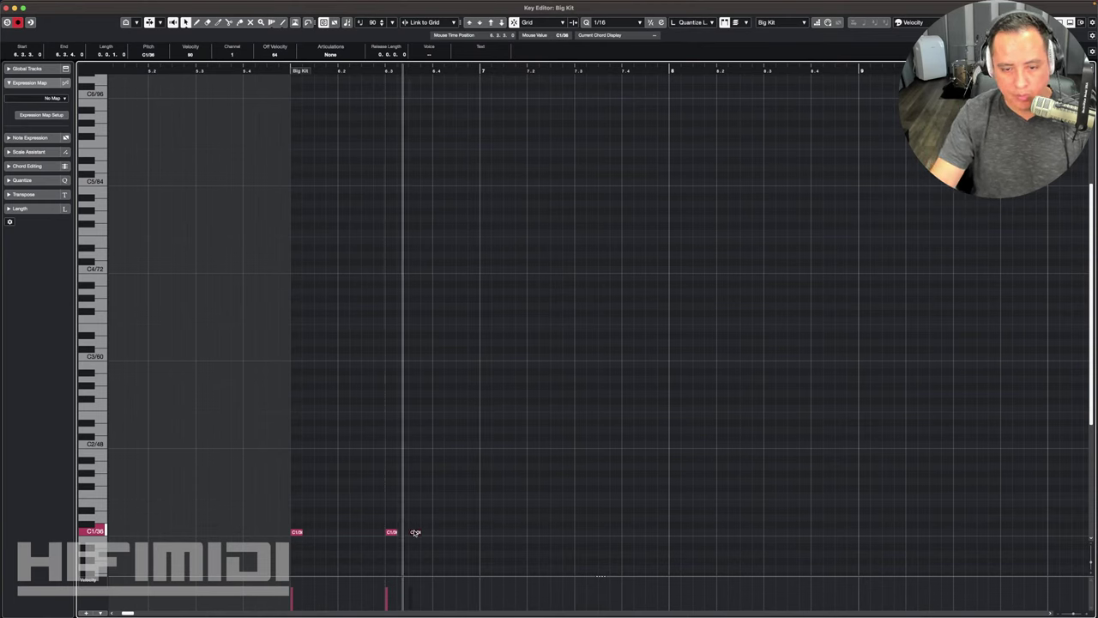
double_click(415, 532)
key("KP_0")
key("space")
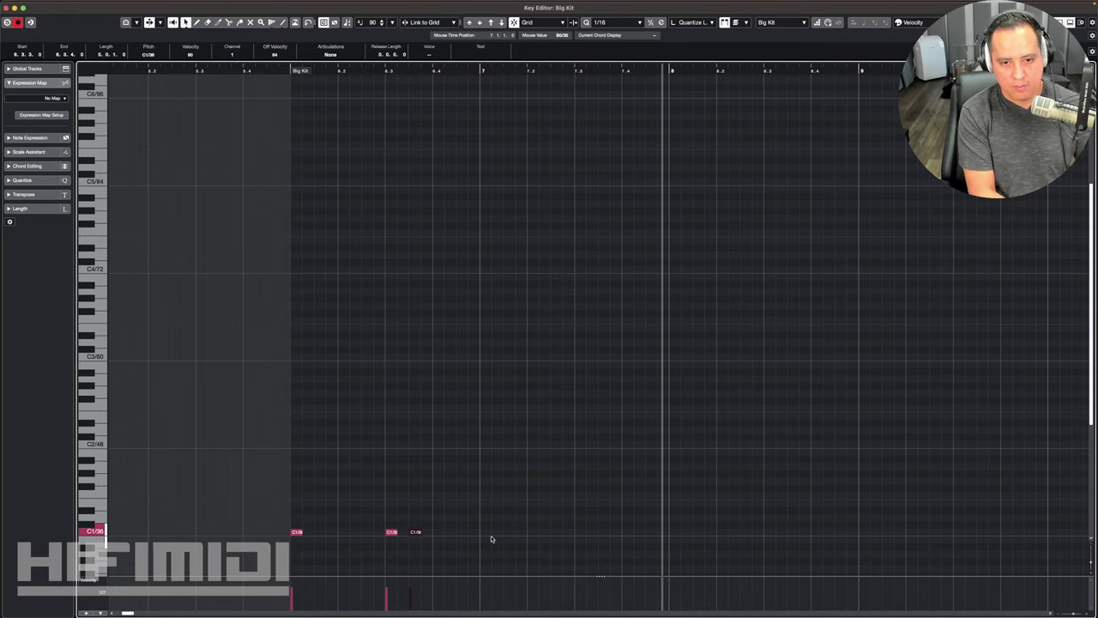
key("space")
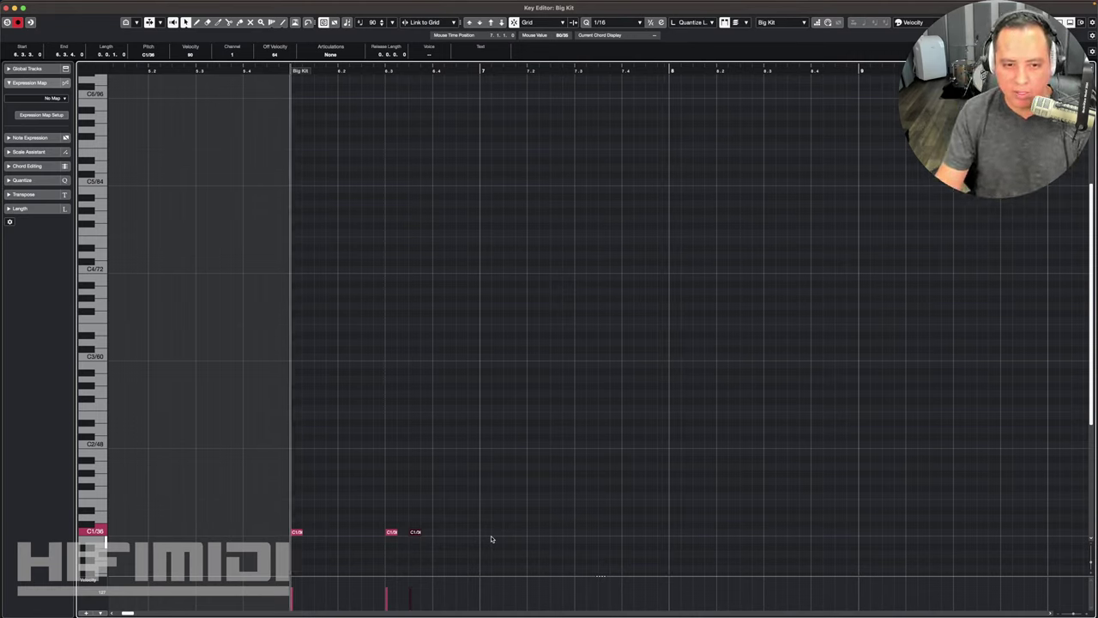
key("space")
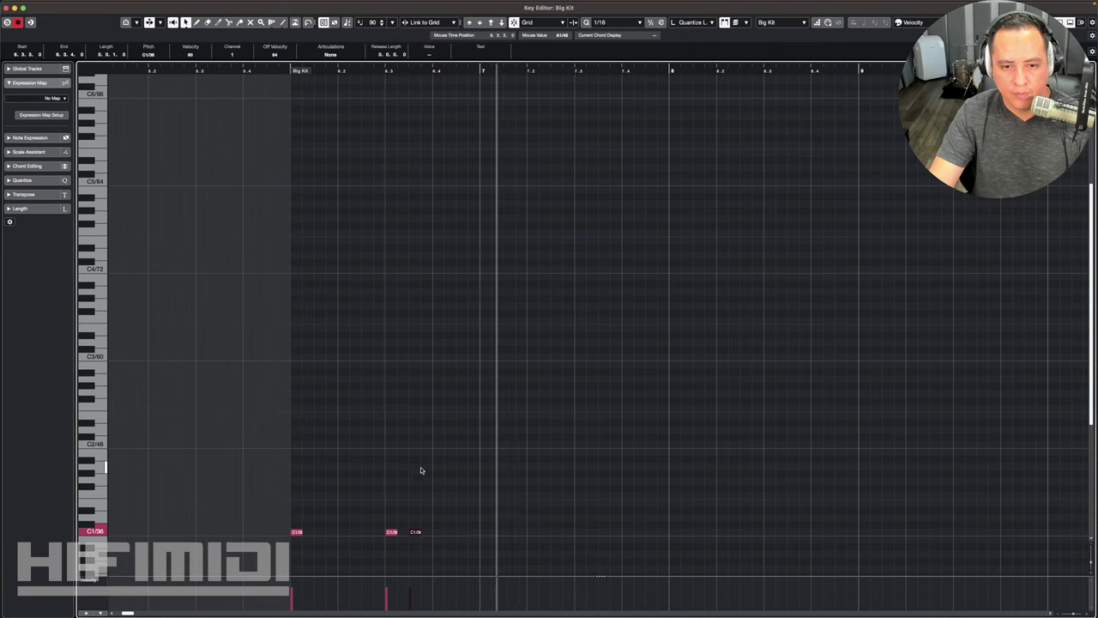
Add C1 kicks at 7.1.1, 7.1.3 and 6.1.3, checking their timing against playback
left_click(490, 531)
left_click(511, 531)
key("space")
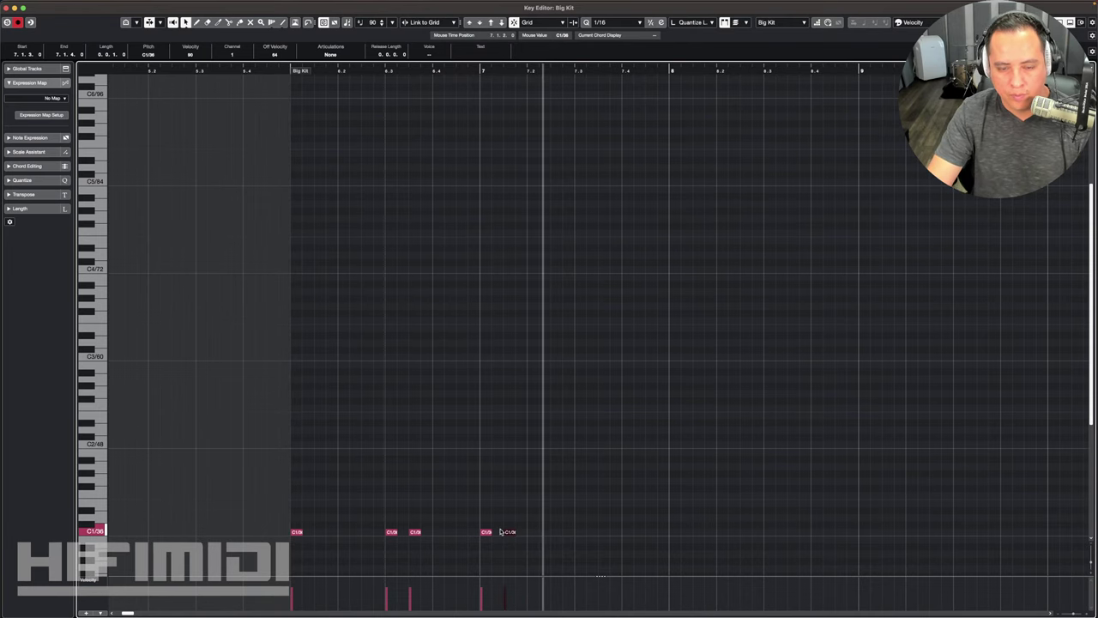
key("space")
key("space")
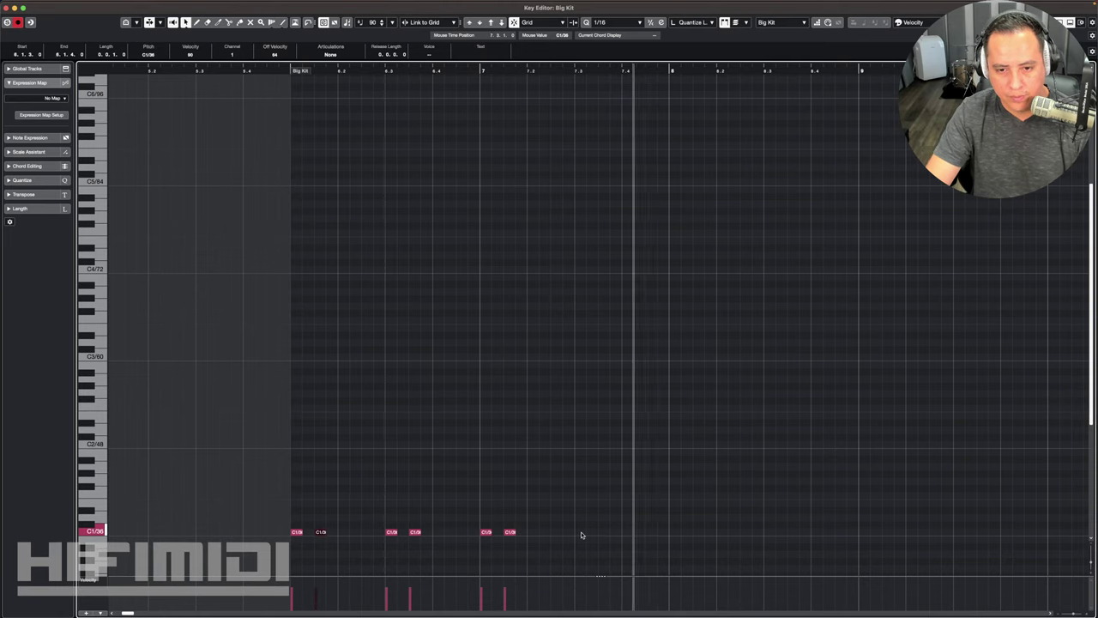
Continue the paired C1 kicks at 7.3.1, 7.3.3, 8.1.1, 8.1.3, 8.3.1 and 8.3.3
left_click(580, 533, "alt")
left_click(607, 532, "alt")
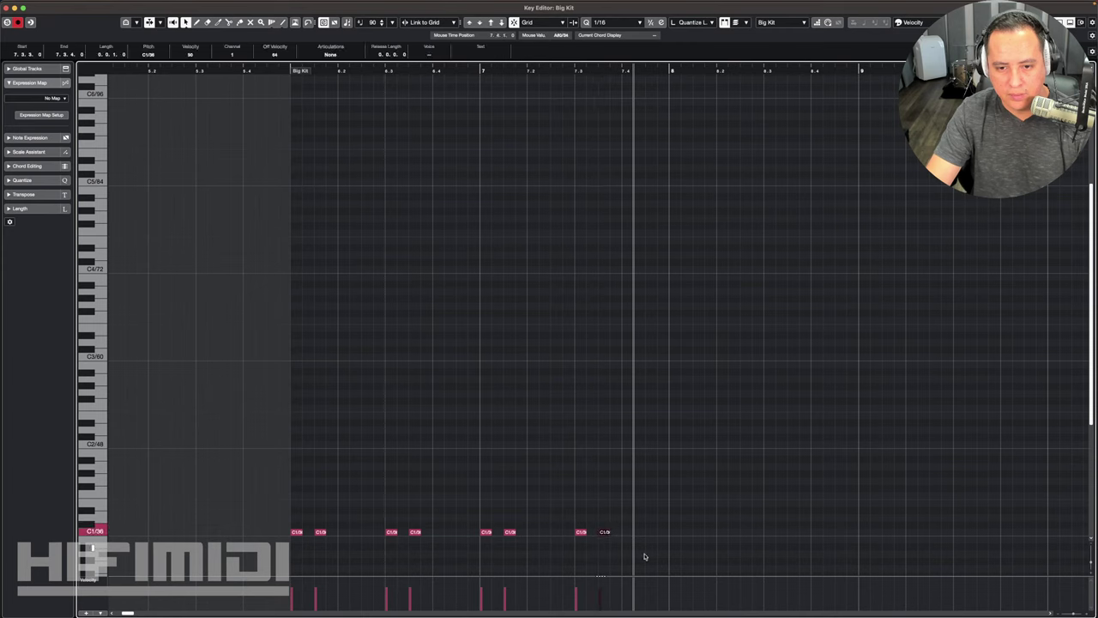
left_click(677, 532, "alt")
left_click(699, 532, "alt")
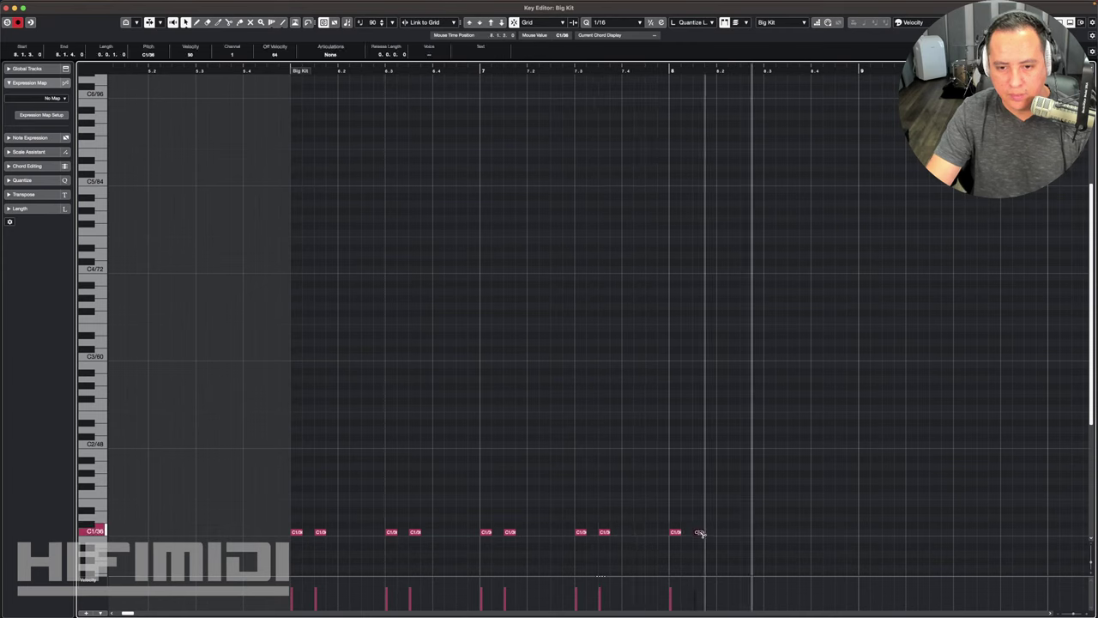
left_click(771, 532, "alt")
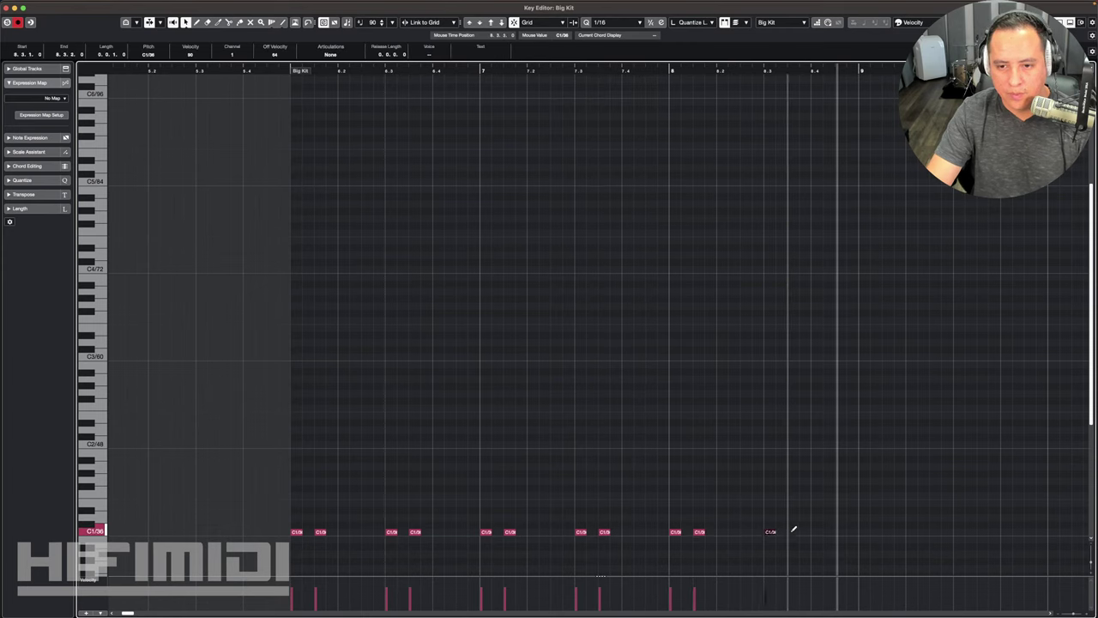
left_click(794, 532, "alt")
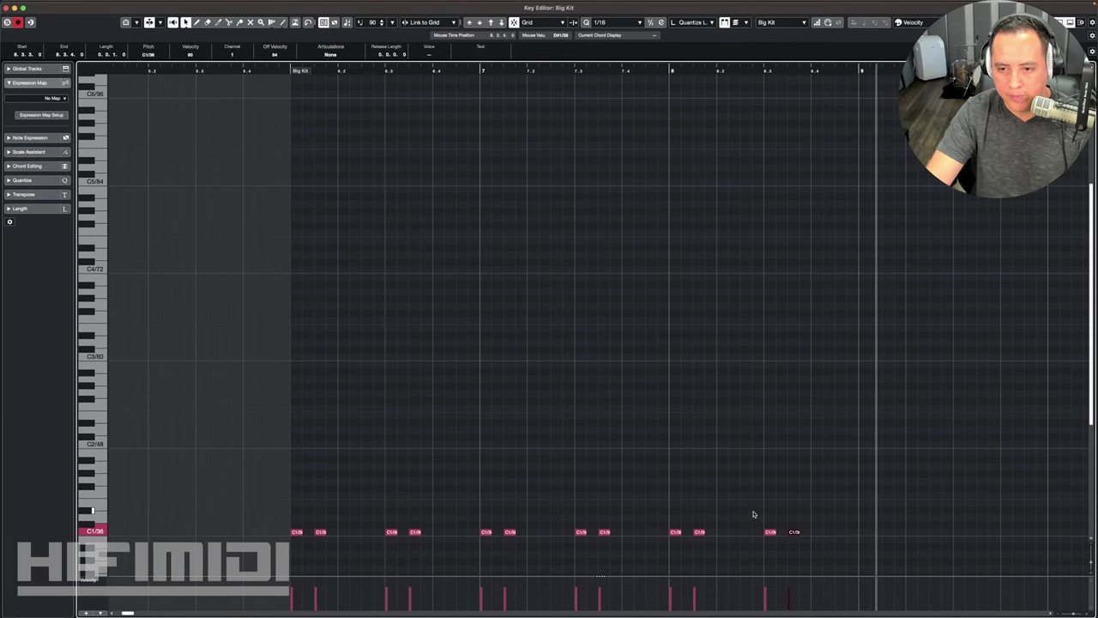
Add the bar 9 C1 kick pairs at 9.1.1, 9.1.3, 9.3.1 and 9.3.3
scroll(753, 515, "right", 3)
left_click(772, 532, "alt")
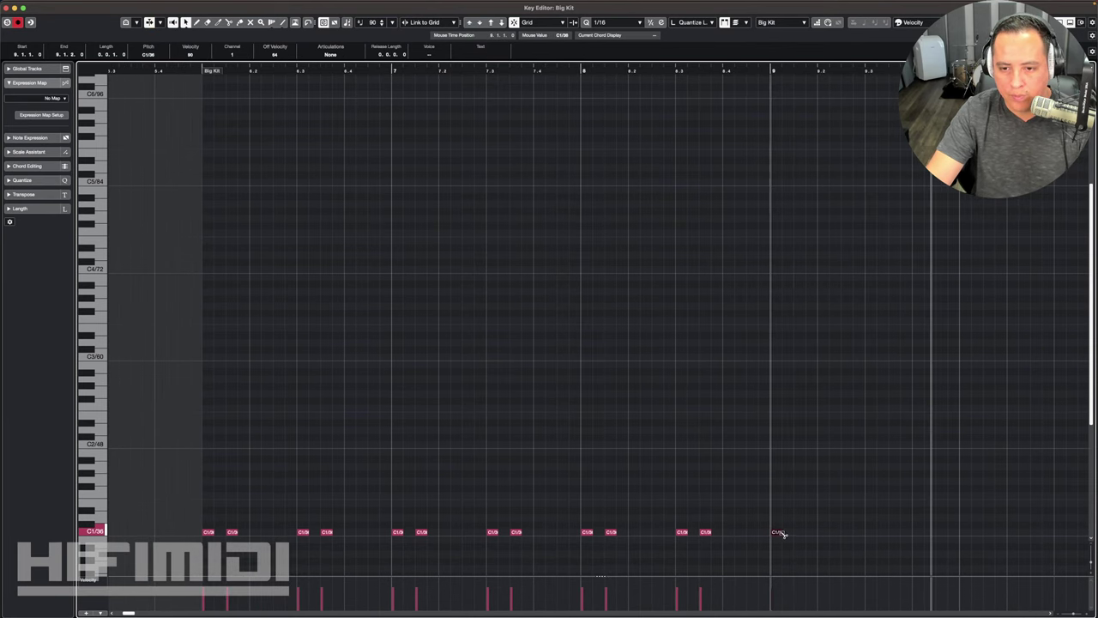
left_click(795, 532, "alt")
scroll(772, 544, "right", 5)
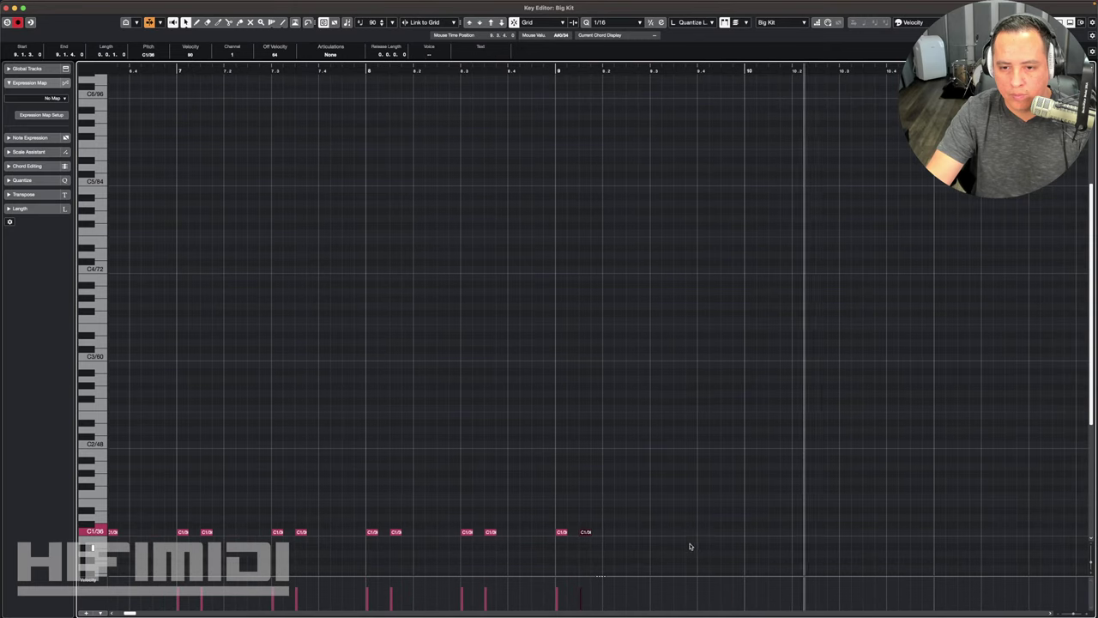
left_click(655, 532, "alt")
left_click(679, 531, "alt")
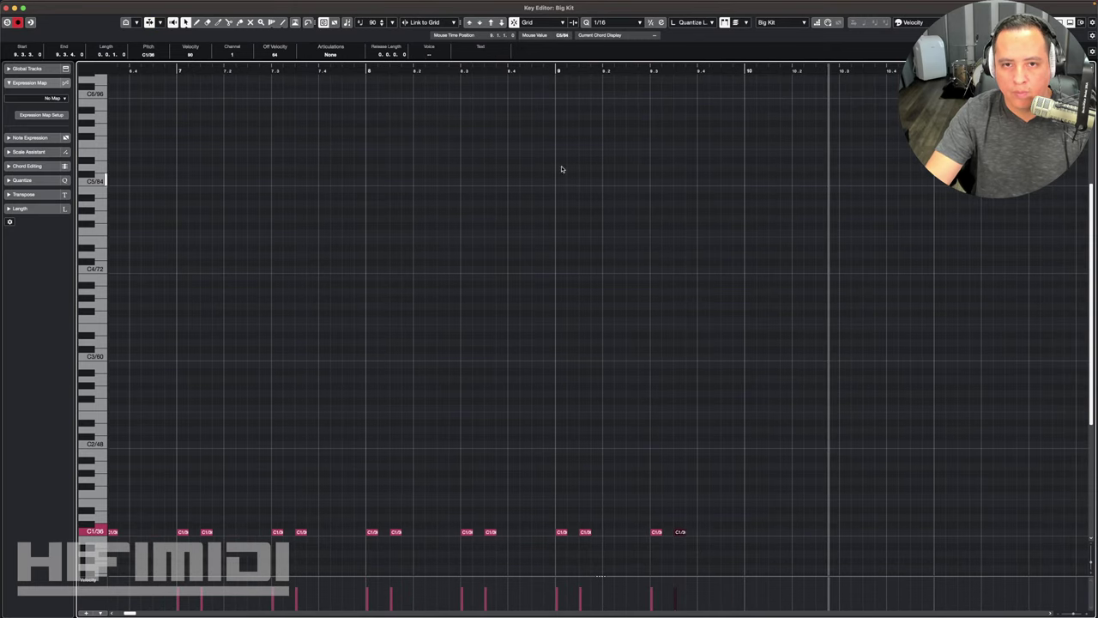
Reopen the Theme 2 Big Kit part in a separate Key Editor window and play it back with auto-scroll turned on
left_click(555, 71)
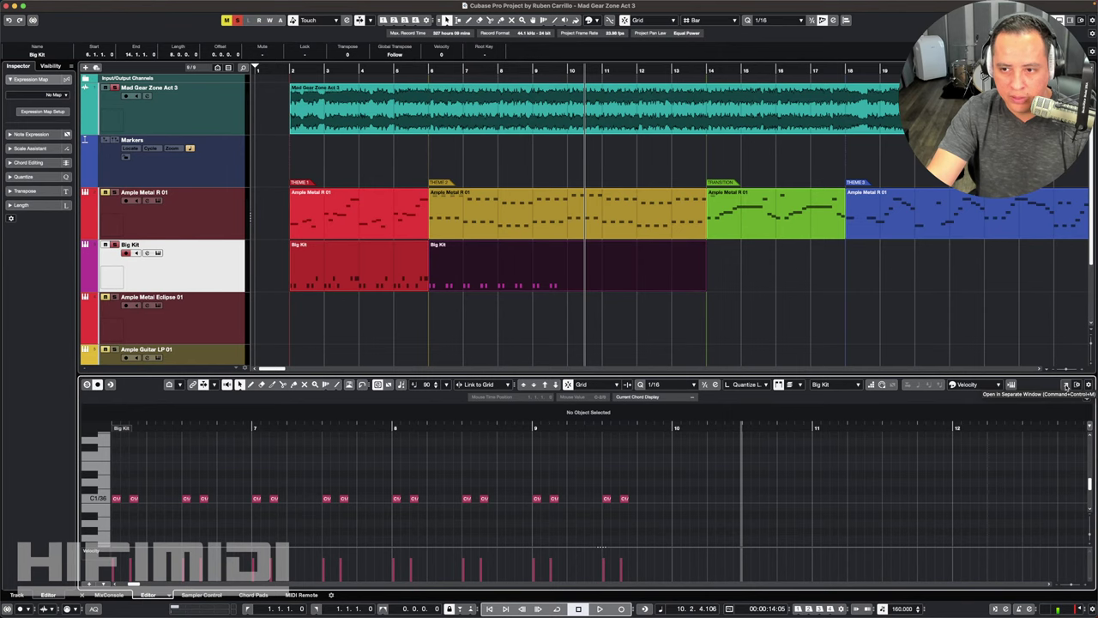
left_click(1067, 386)
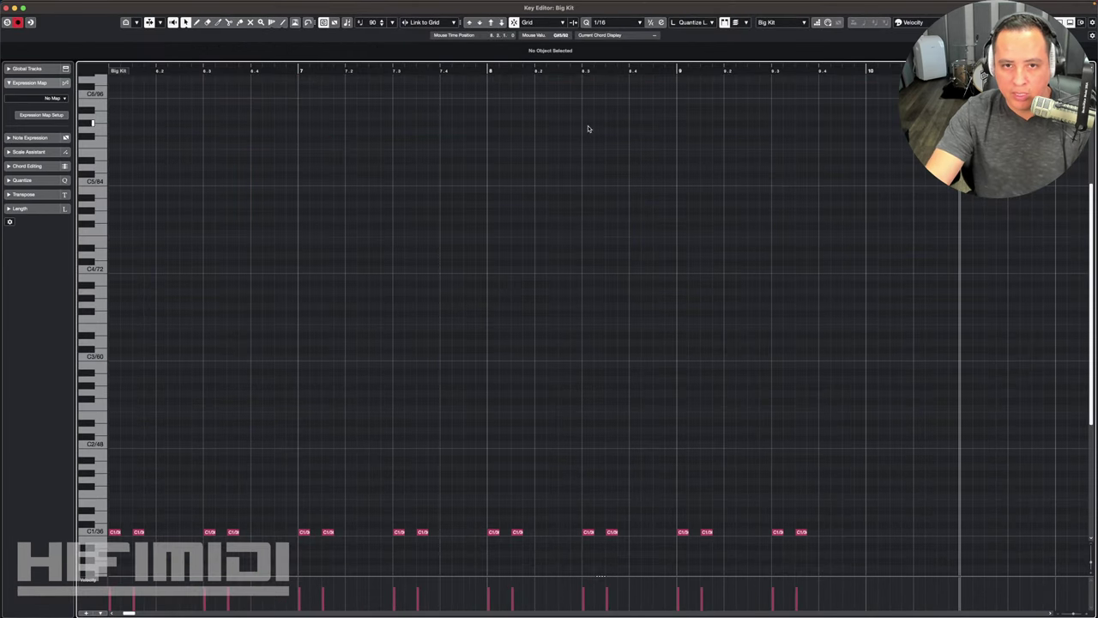
key("space")
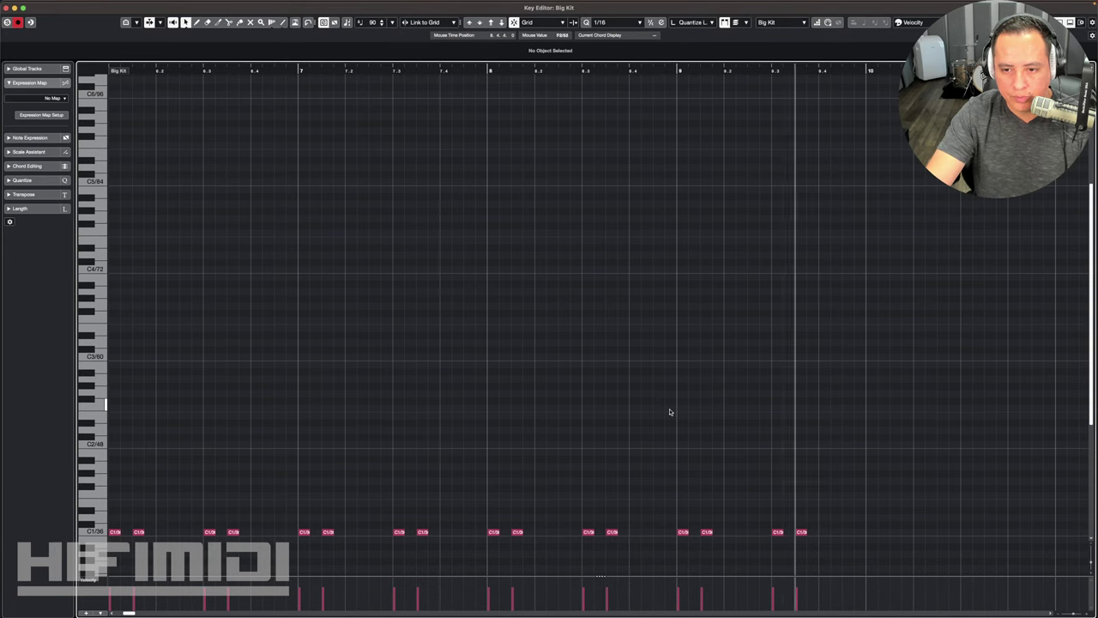
key("f")
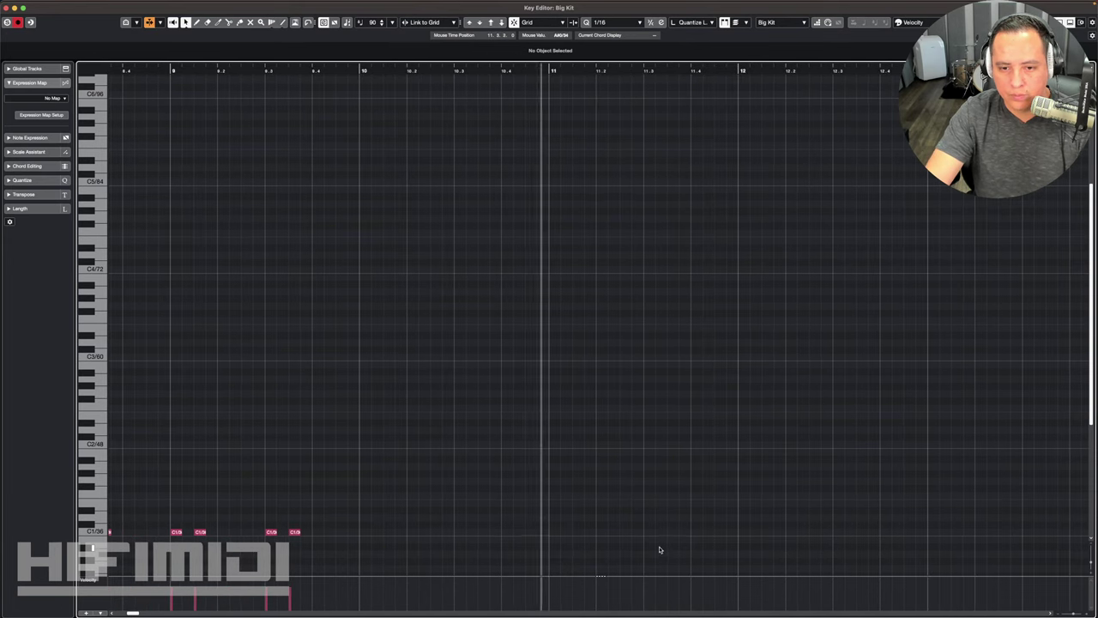
key("g")
key("g")
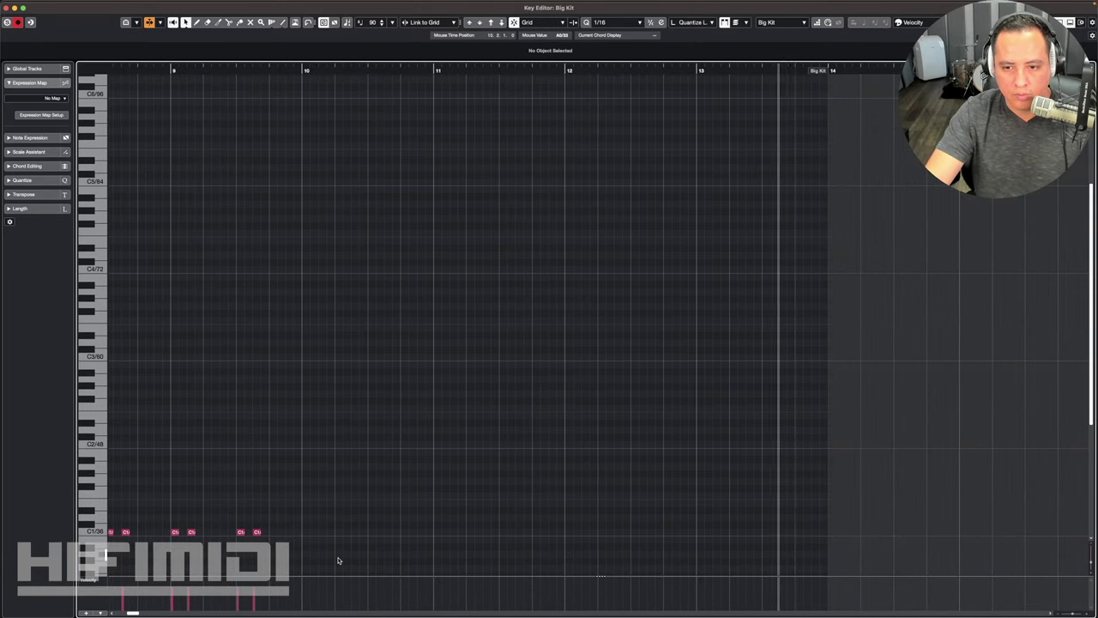
Duplicate all the C1 kick notes of bars 6 to 9 and shift the copies to start at bar 10
left_click(307, 532)
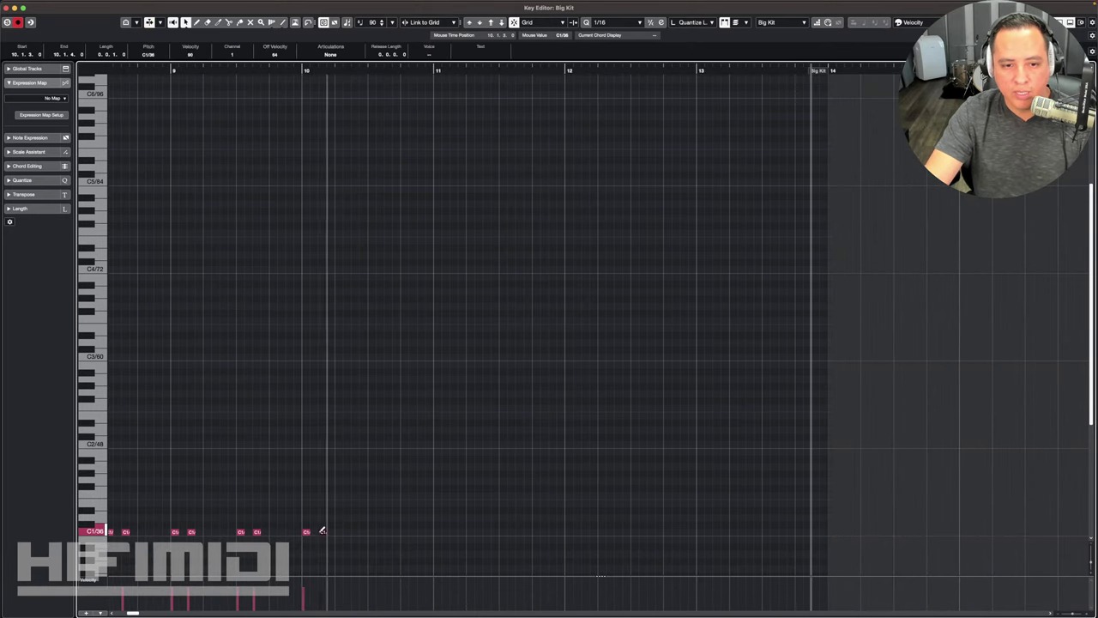
scroll(369, 522, "left", 5)
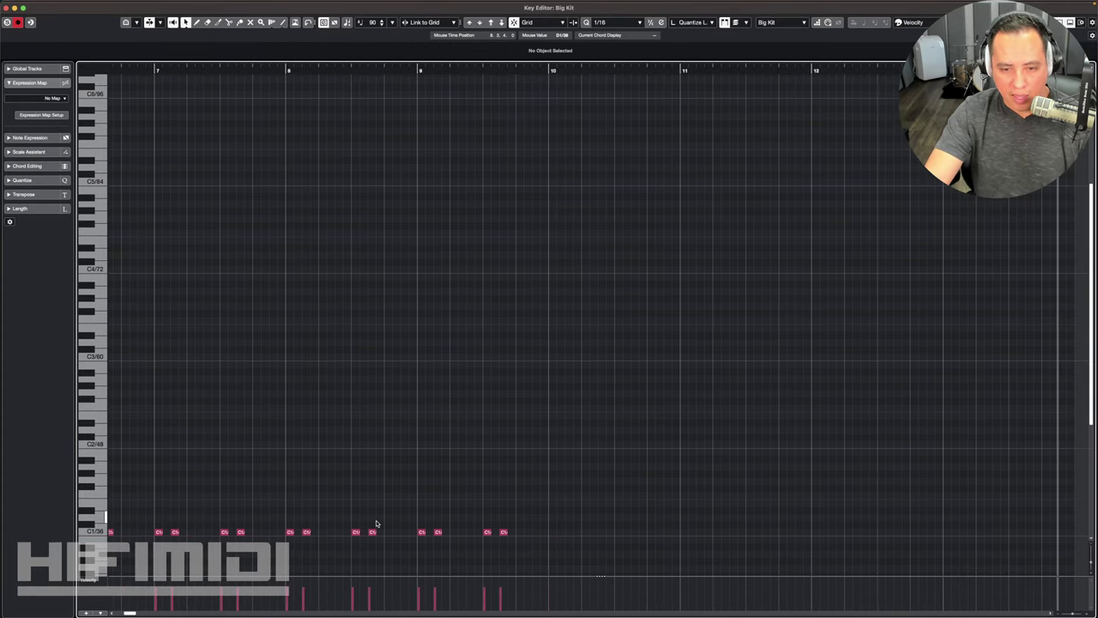
key("g")
scroll(382, 523, "left", 5)
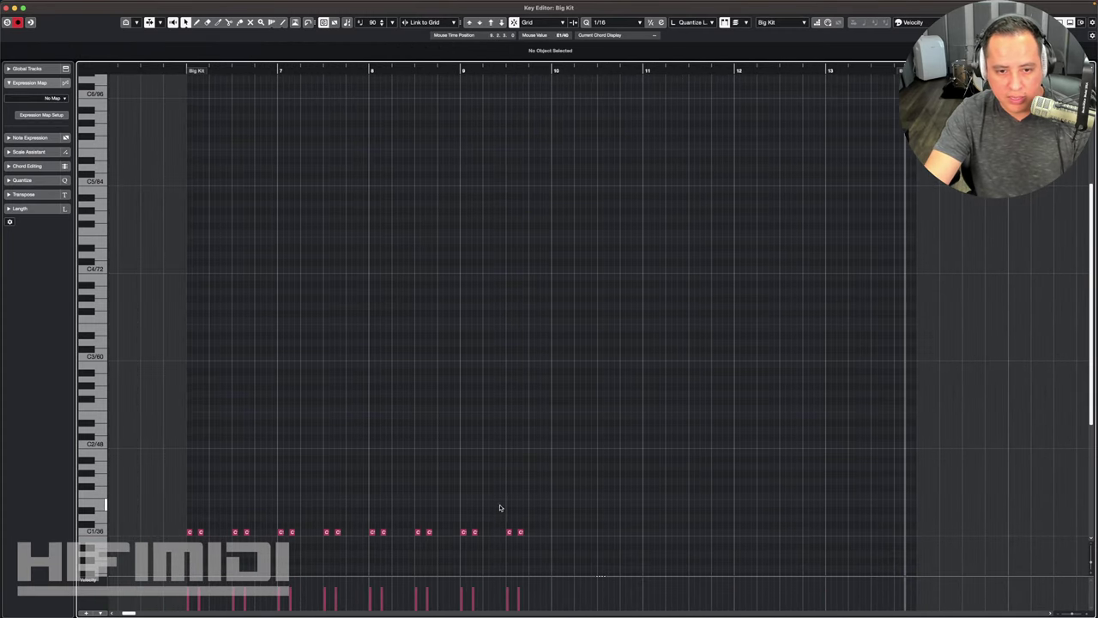
left_click_drag(550, 493, 190, 537)
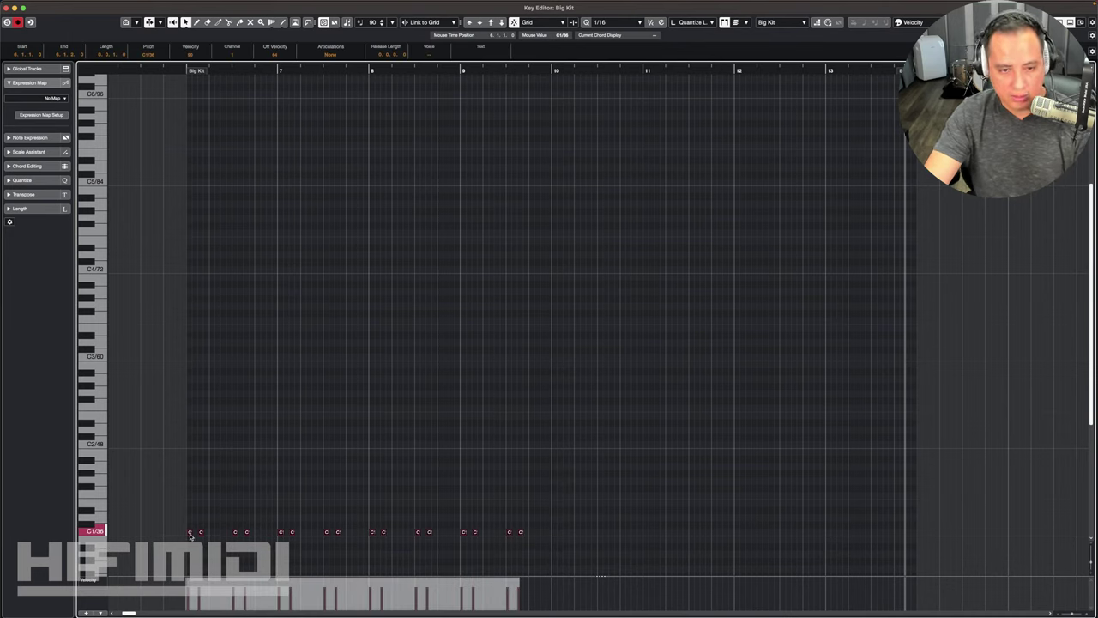
key("alt+d")
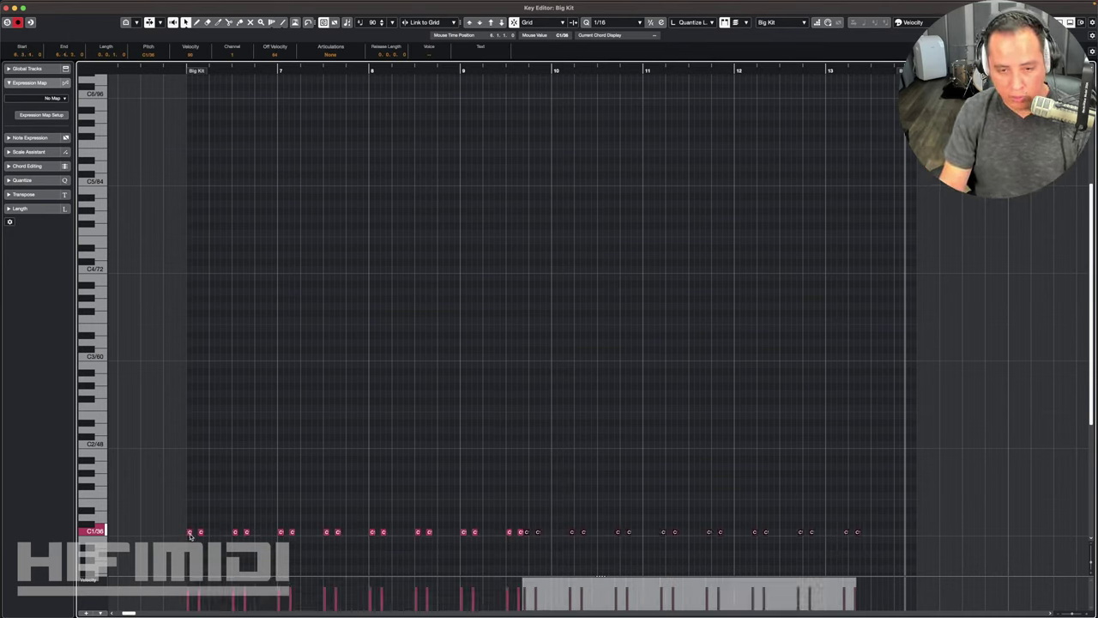
key("super+Right")
key("super+Right")
key("super+Right")
key("super+Right")
key("super+Right")
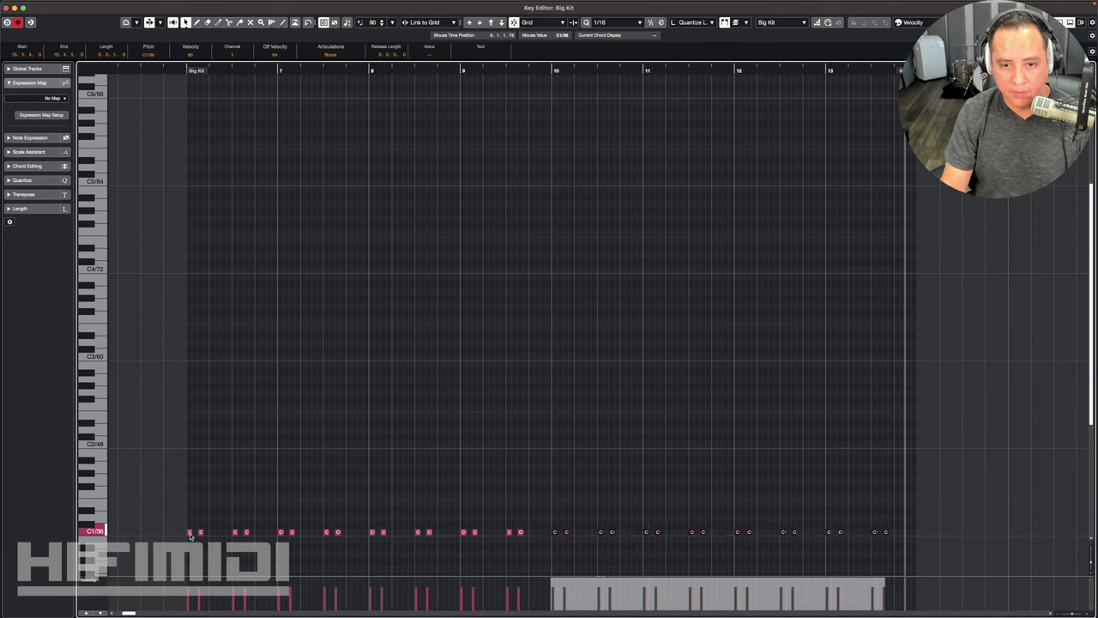
left_click(590, 280)
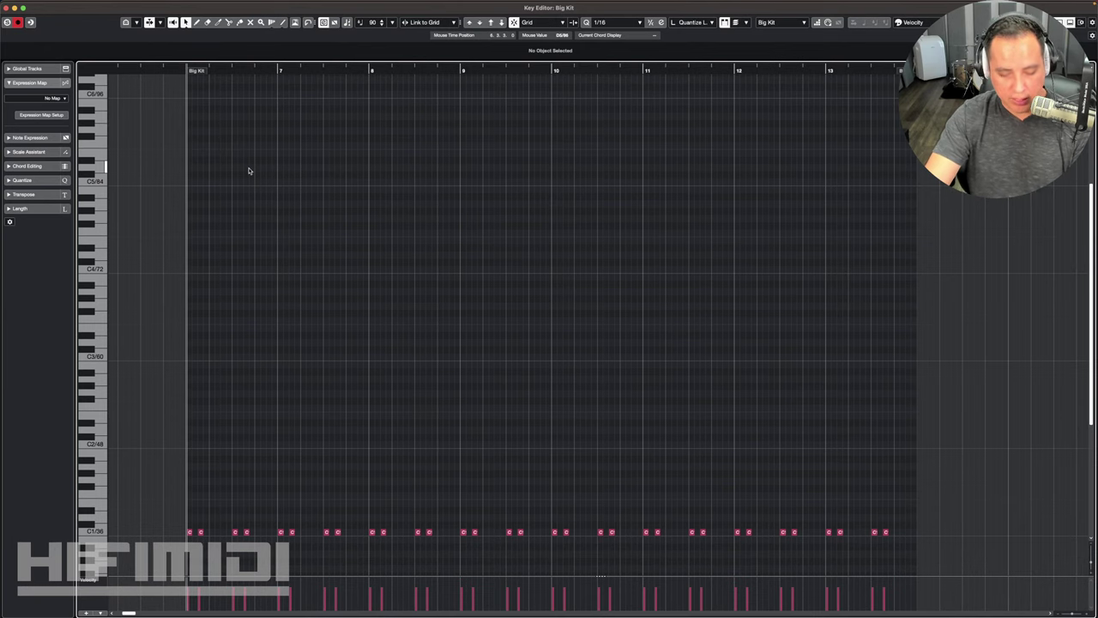
Add D1 snare notes on beats 2 and 4 of bars 6 and 7 at 6.2.1, 6.4.1, 7.2.1 and 7.4.1
key("h")
key("h")
key("space")
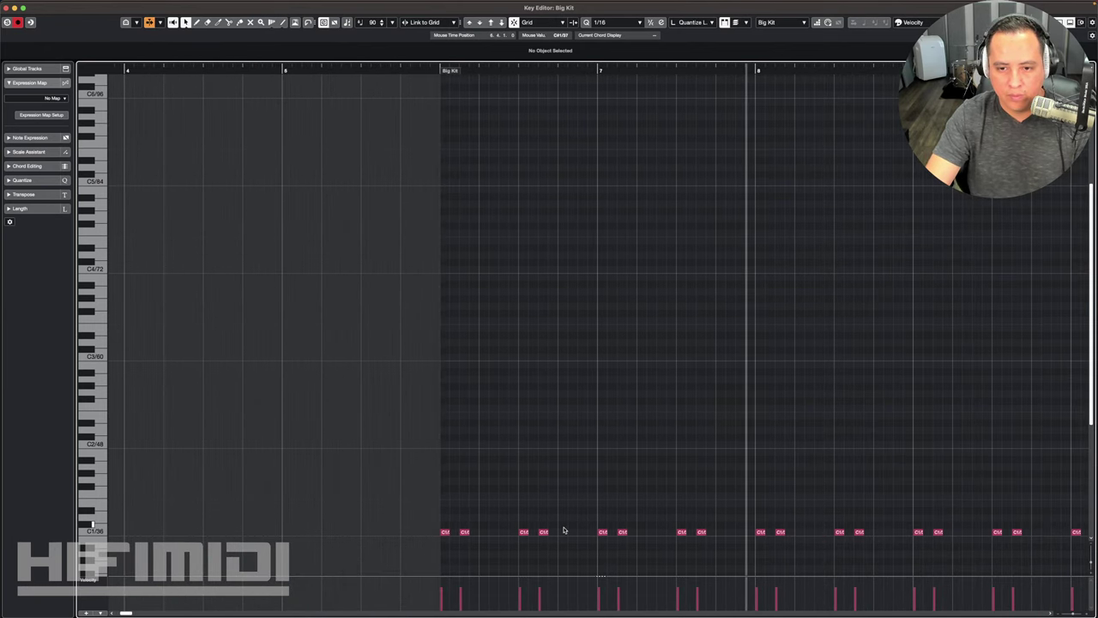
left_click(485, 516)
left_click(563, 516)
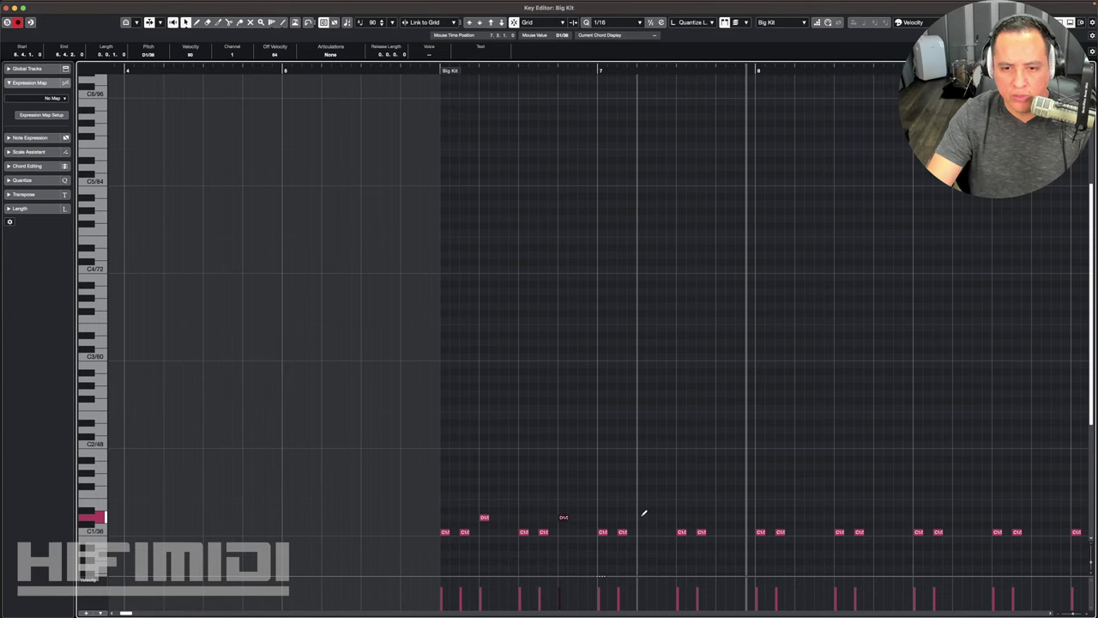
left_click(643, 516)
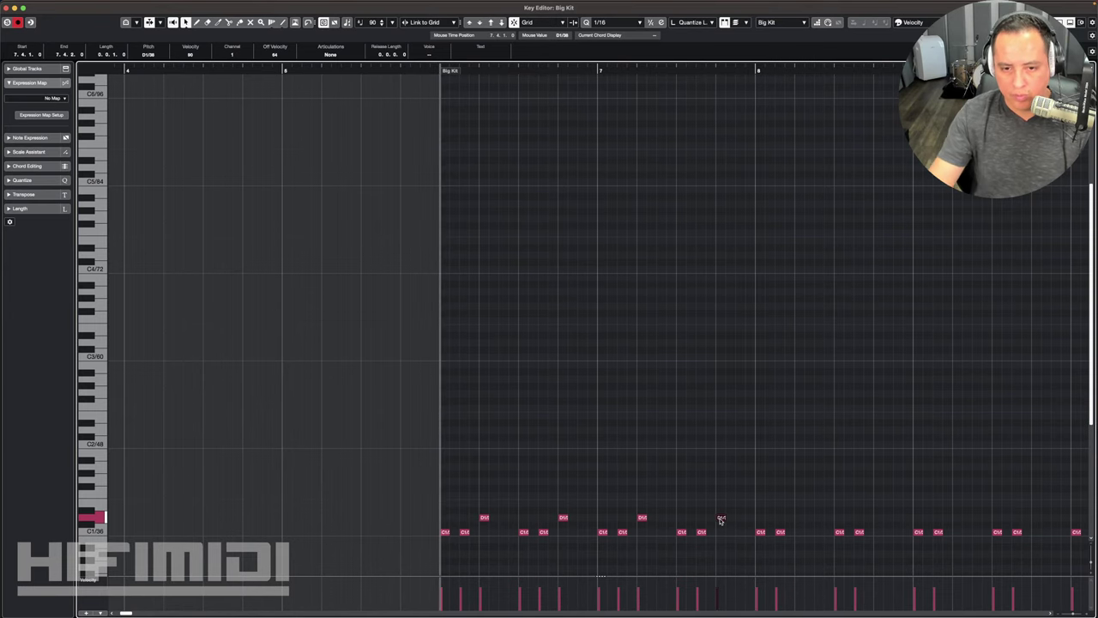
Add D1 snares at 8.2.1, 8.4.1 and 9.2.1, plus a three-note sixteenth fill at 9.4.1, 9.4.2 and 9.4.3
scroll(719, 520, "right", 5)
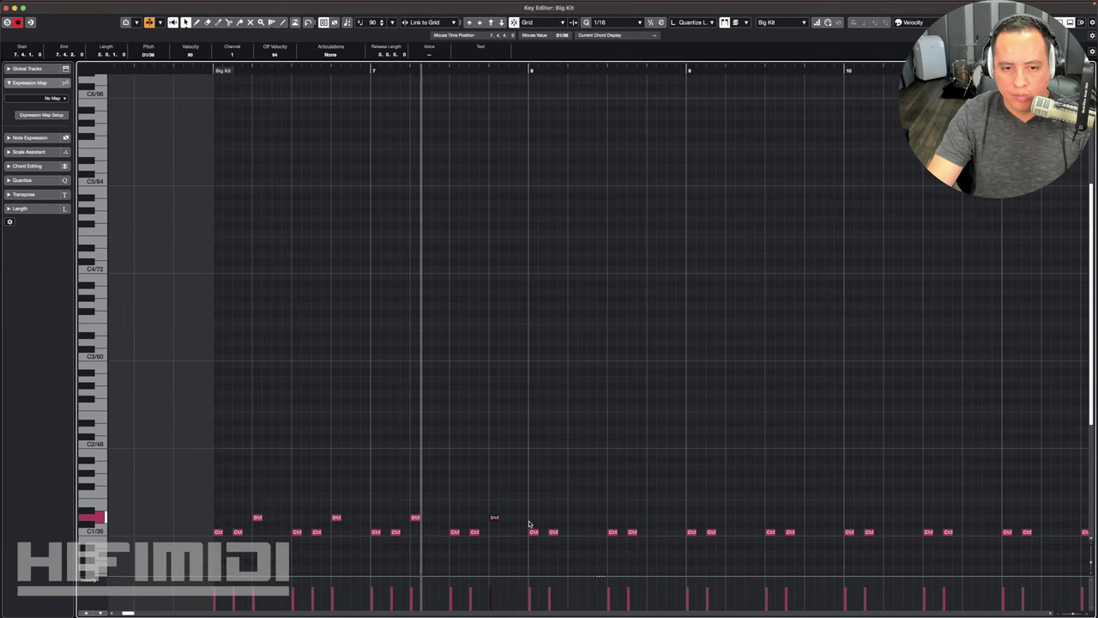
left_click(573, 518)
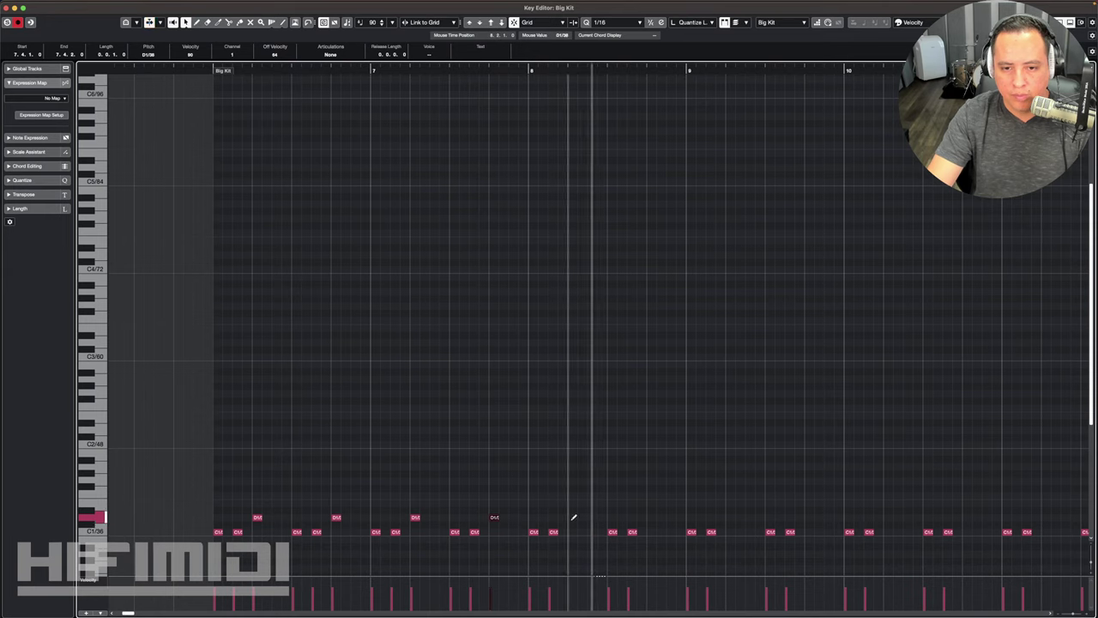
left_click(652, 518)
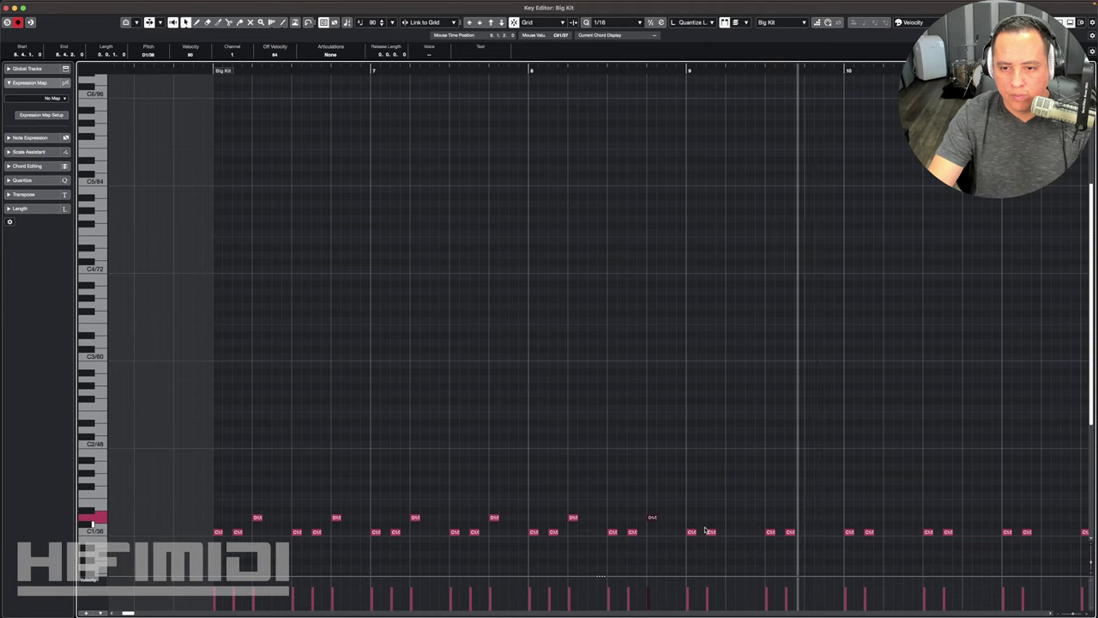
left_click(811, 518)
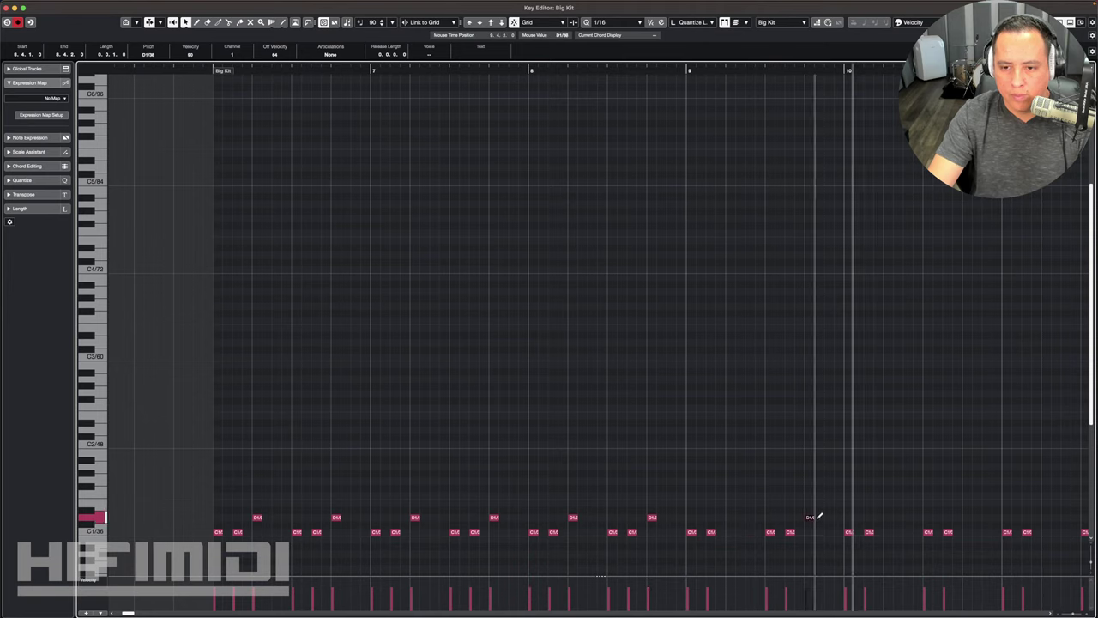
left_click(820, 518)
left_click(830, 518)
left_click(731, 517)
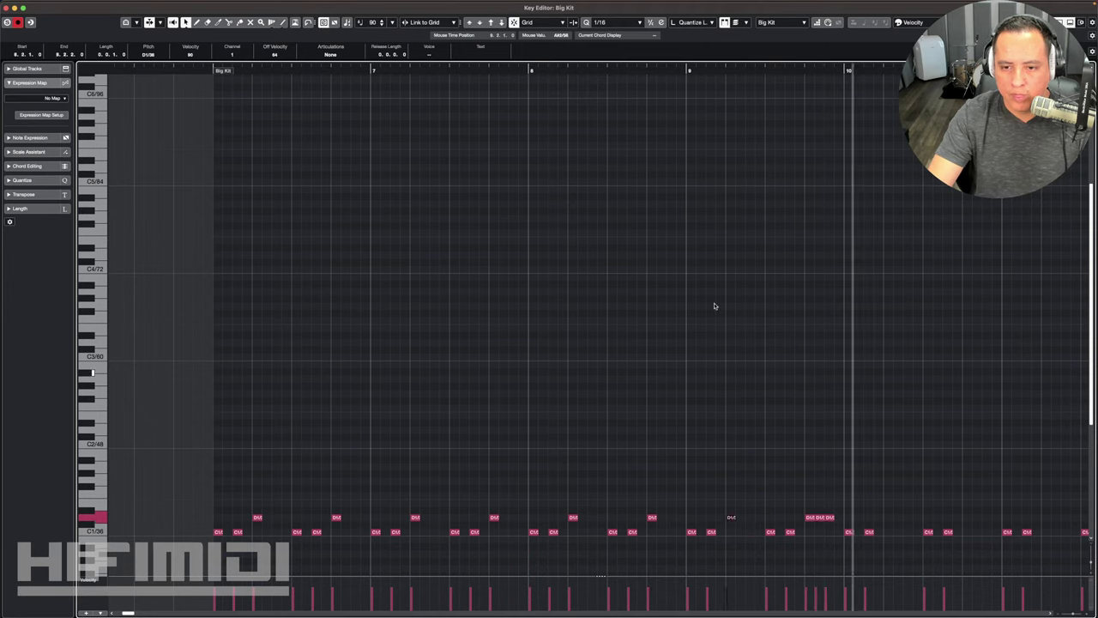
Add D1 snares in bars 10 and 11 at 10.2.1, 10.4.1, 11.2.1 and 11.4.1
key("f")
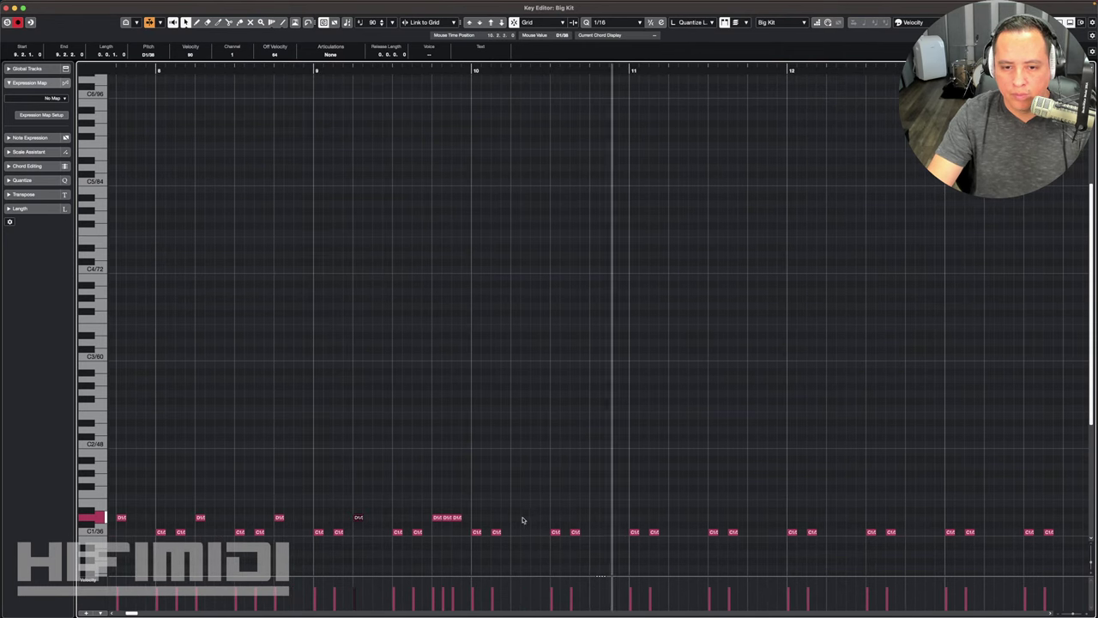
left_click(595, 518)
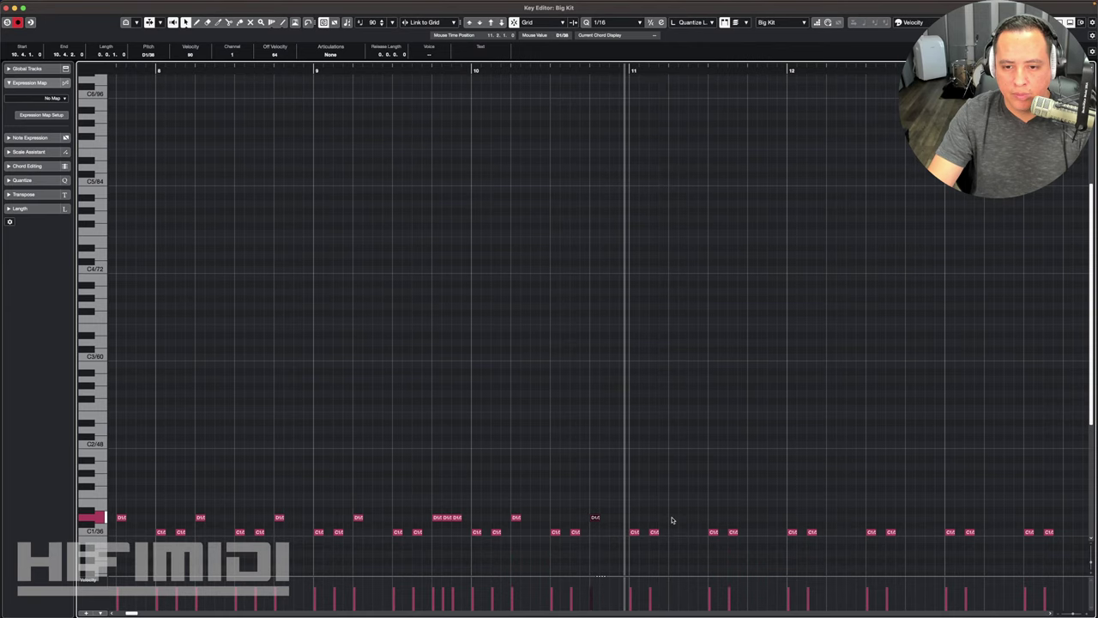
left_click(675, 517)
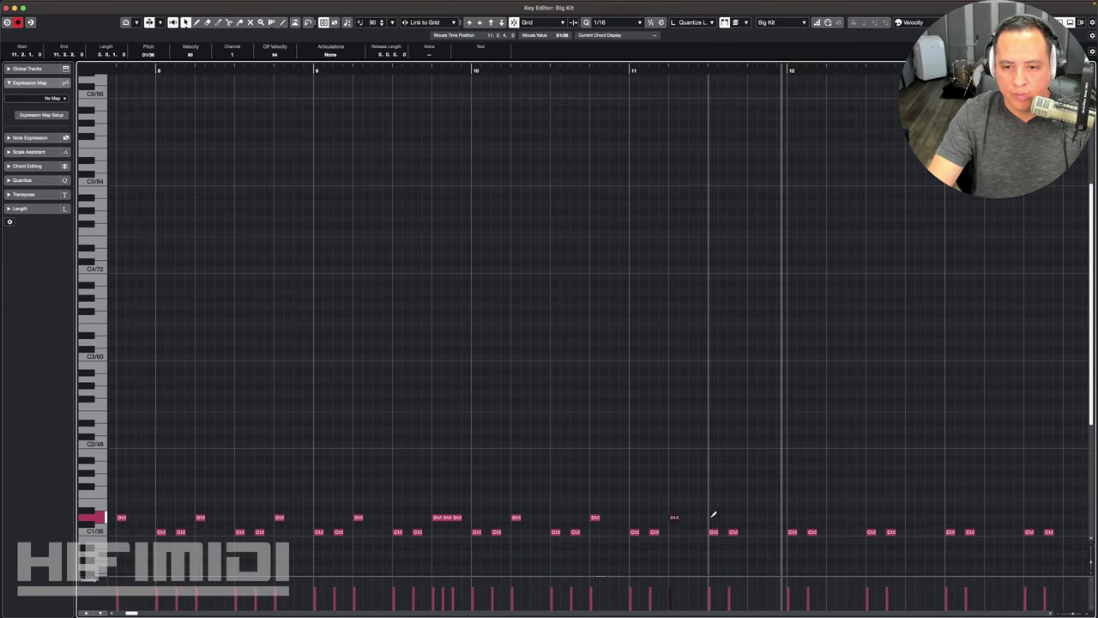
left_click(755, 518)
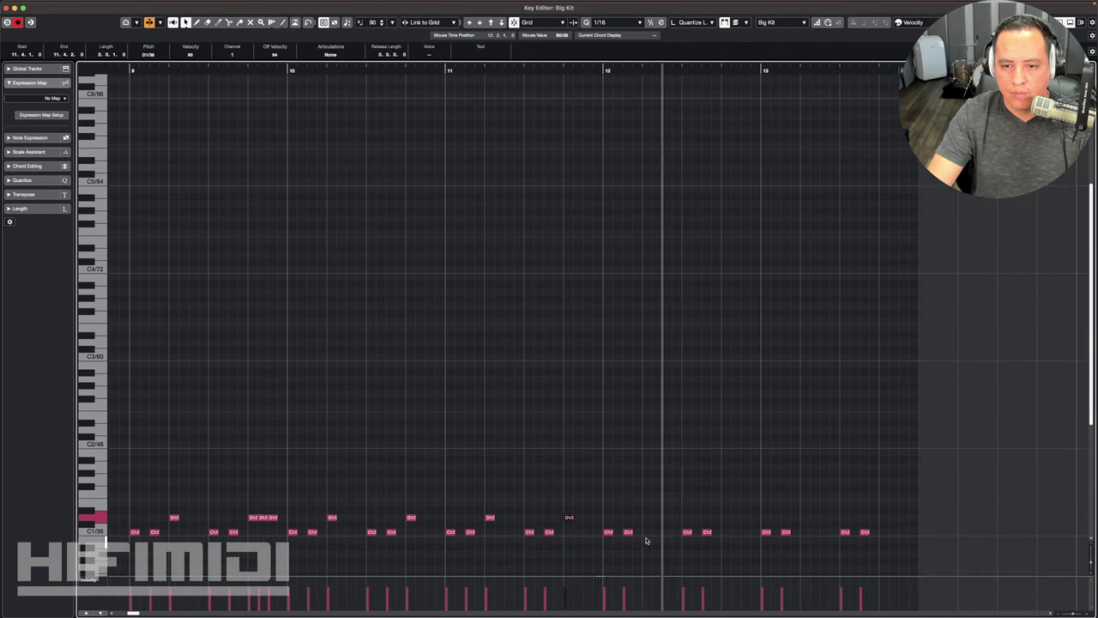
Add D1 snares at 12.2.1, 12.4.1 and 13.2.1, plus a three-note sixteenth fill at 13.4.1, 13.4.2 and 13.4.3
left_click(648, 517)
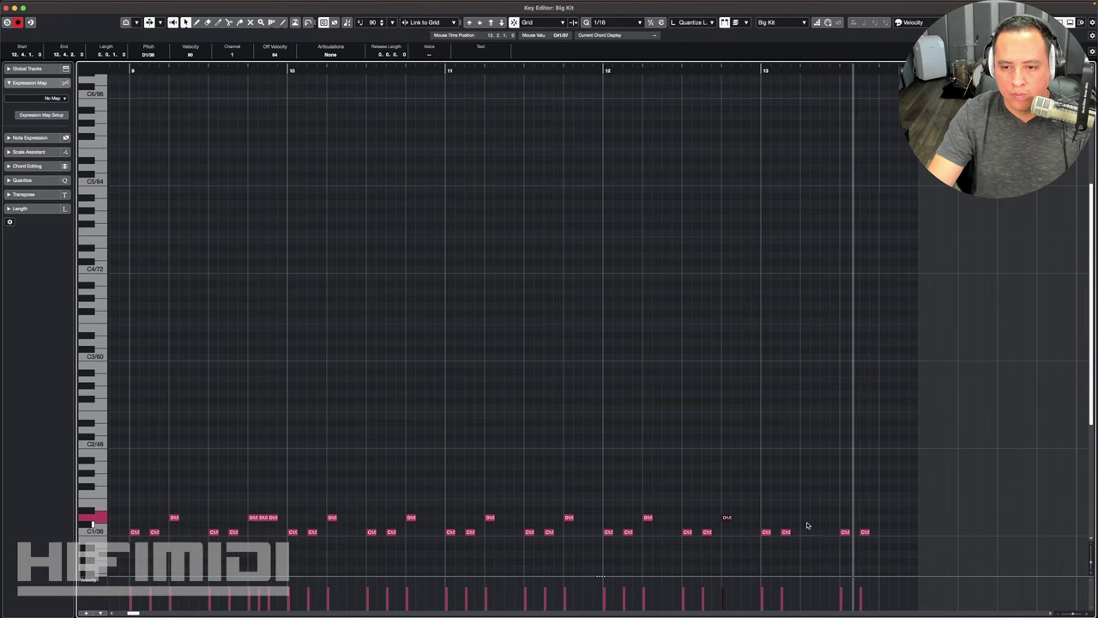
left_click(808, 518)
left_click(884, 517)
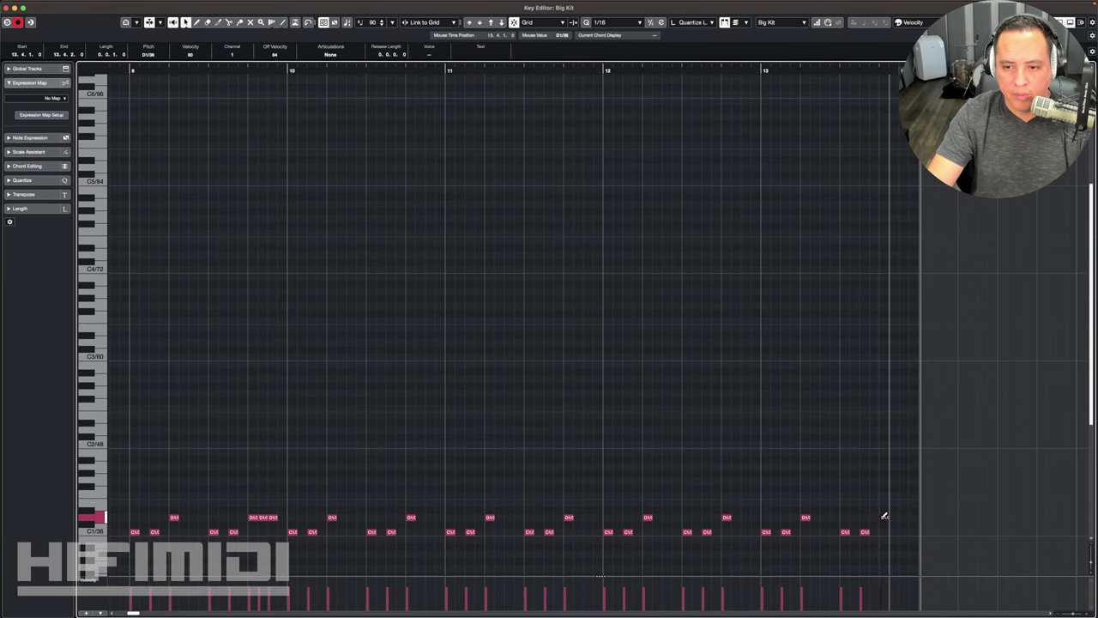
left_click(895, 517)
key("g")
key("g")
key("g")
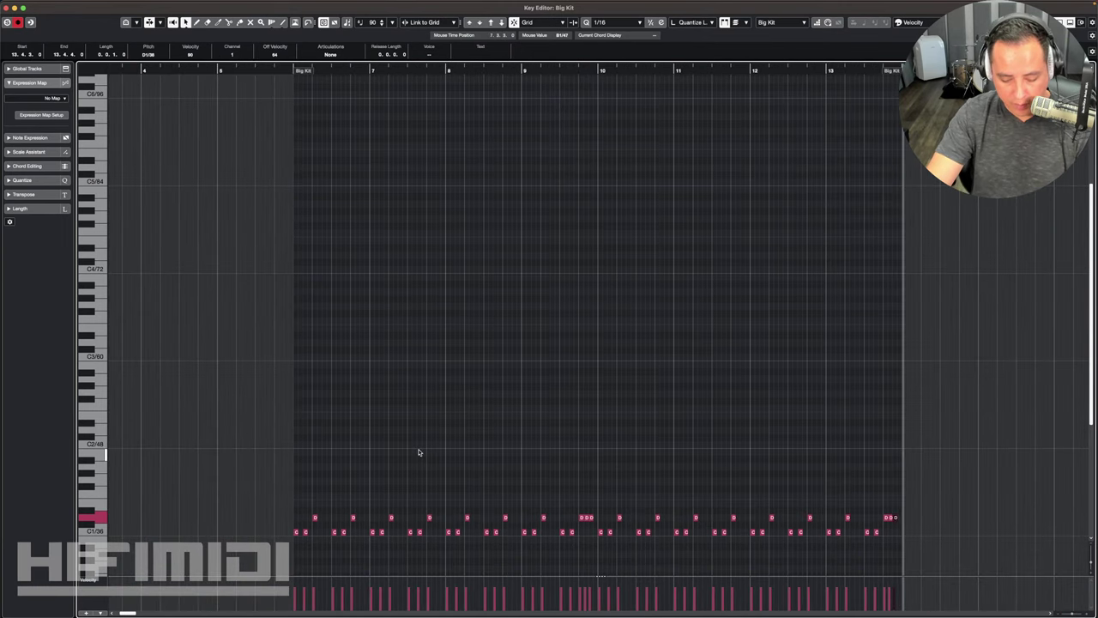
Add sixteenth-note G1 pairs in bars 6 and 7 on the third and fourth sixteenths of beats 2 and 4
key("h")
key("h")
key("h")
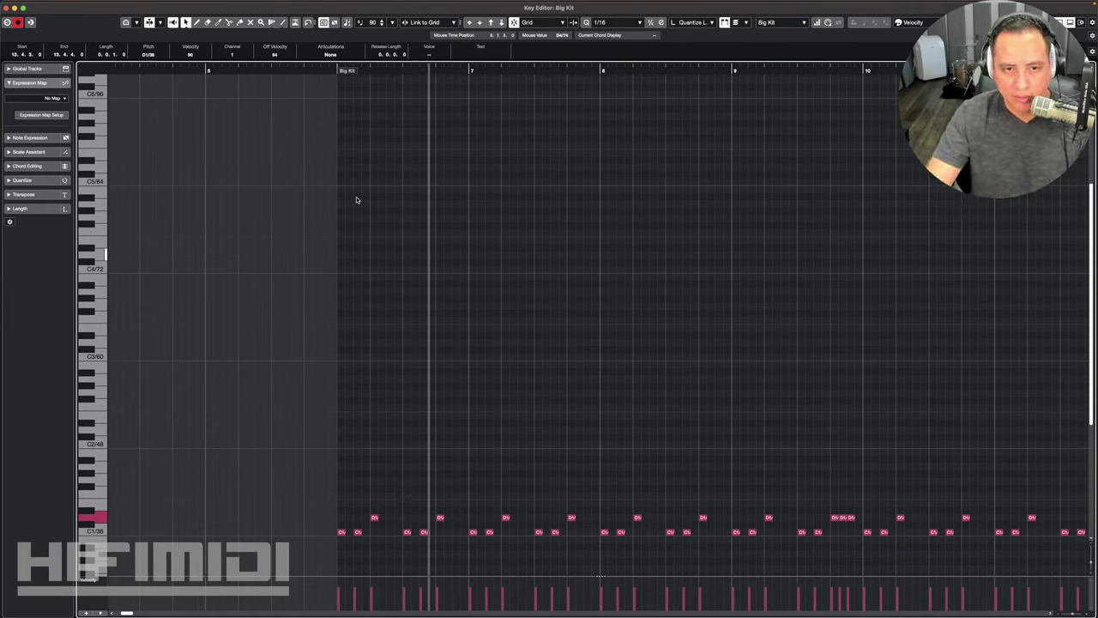
left_click(327, 71)
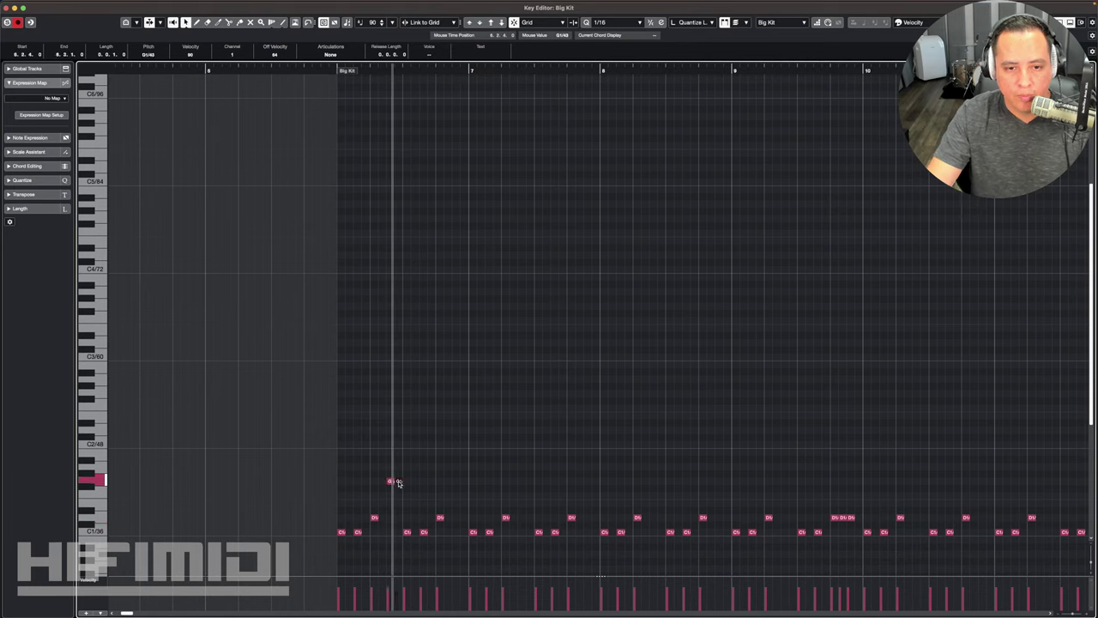
left_click(330, 70)
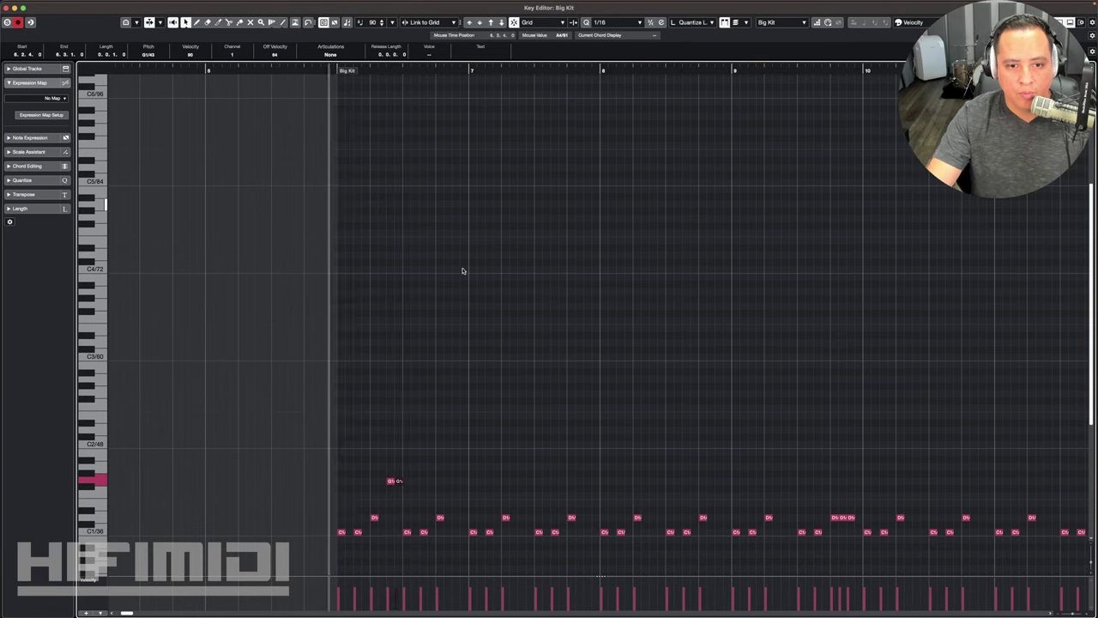
left_click(463, 482)
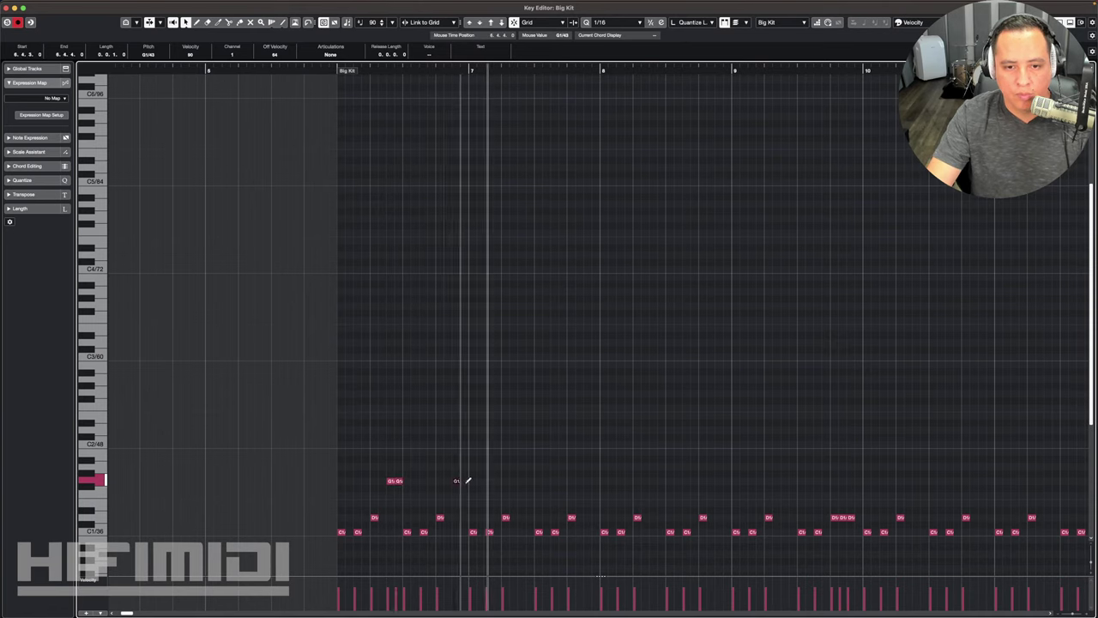
left_click(528, 482)
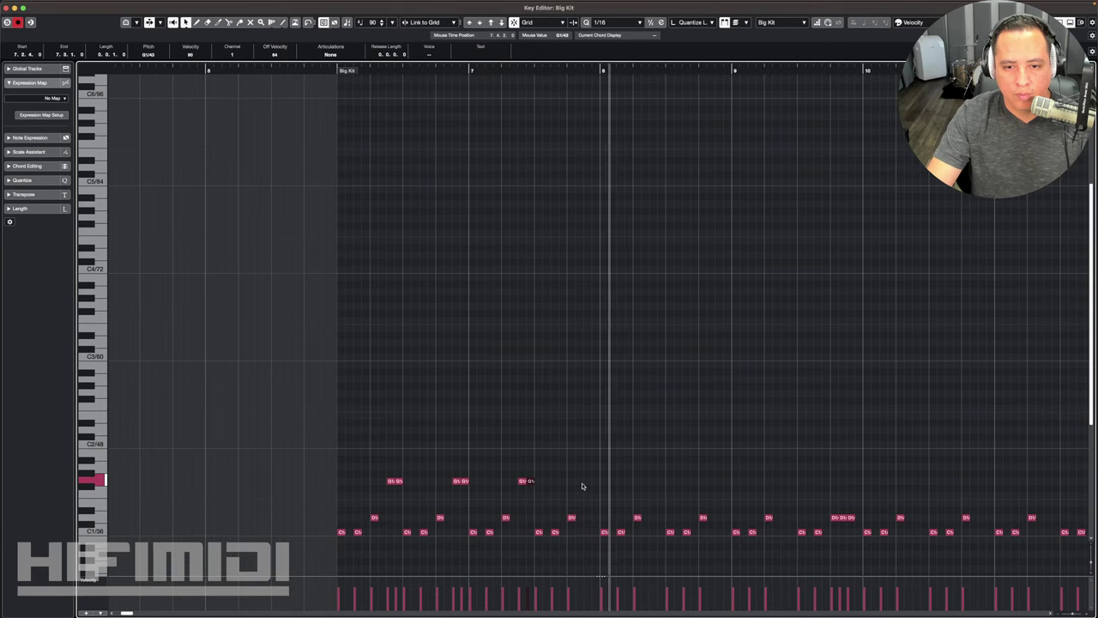
left_click(588, 482)
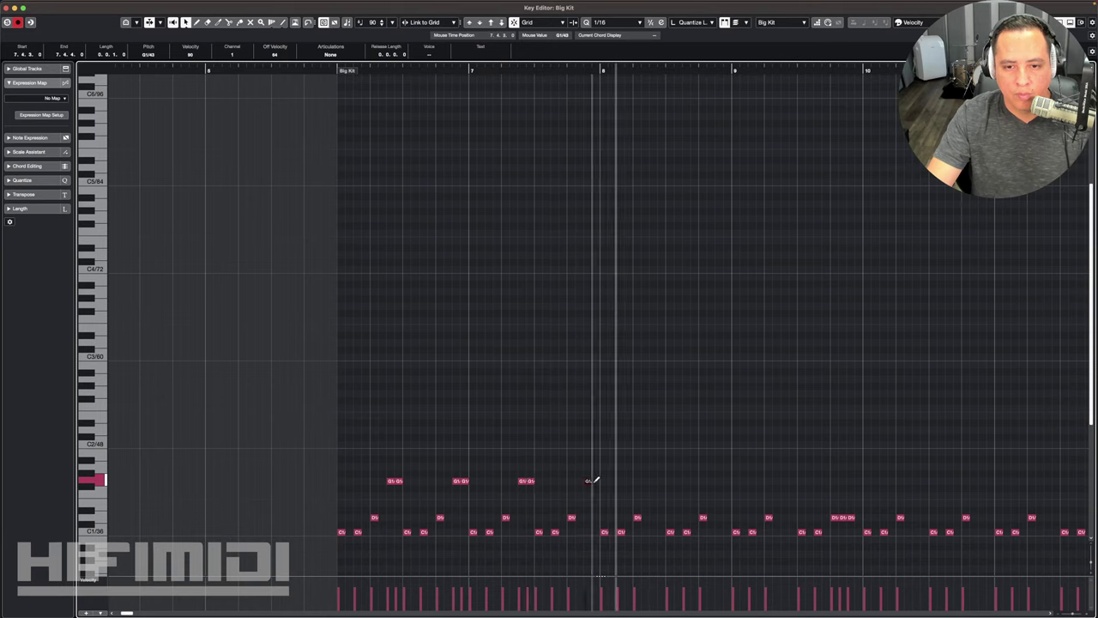
Continue the G1 pairs at 8.2.3–8.2.4, 8.4.3–8.4.4 and 9.2.3–9.2.4
left_click(656, 482)
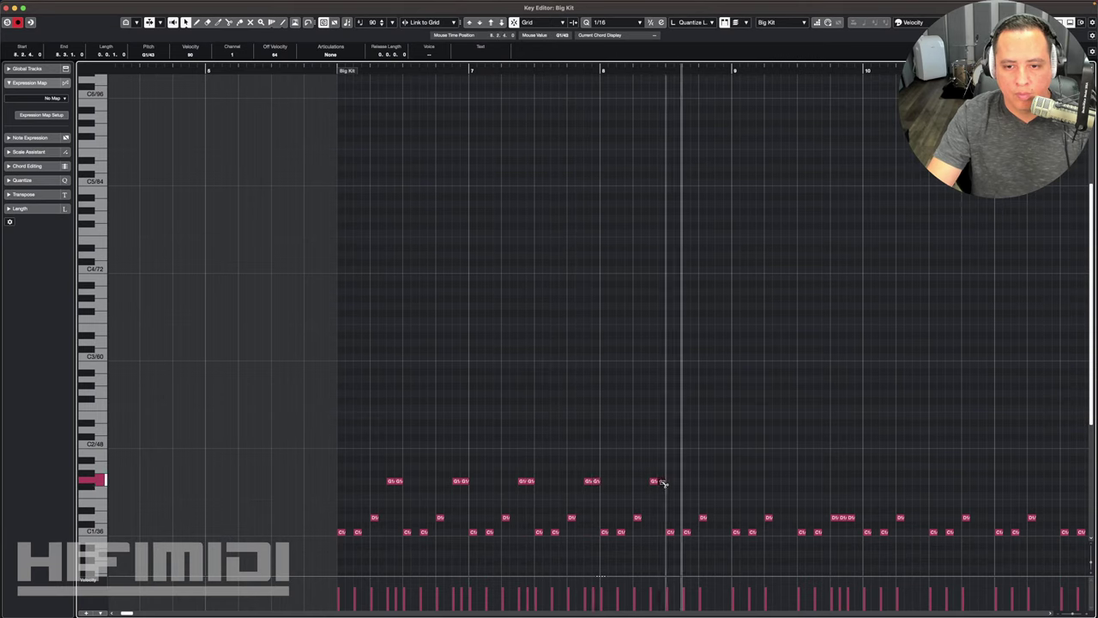
left_click(721, 482)
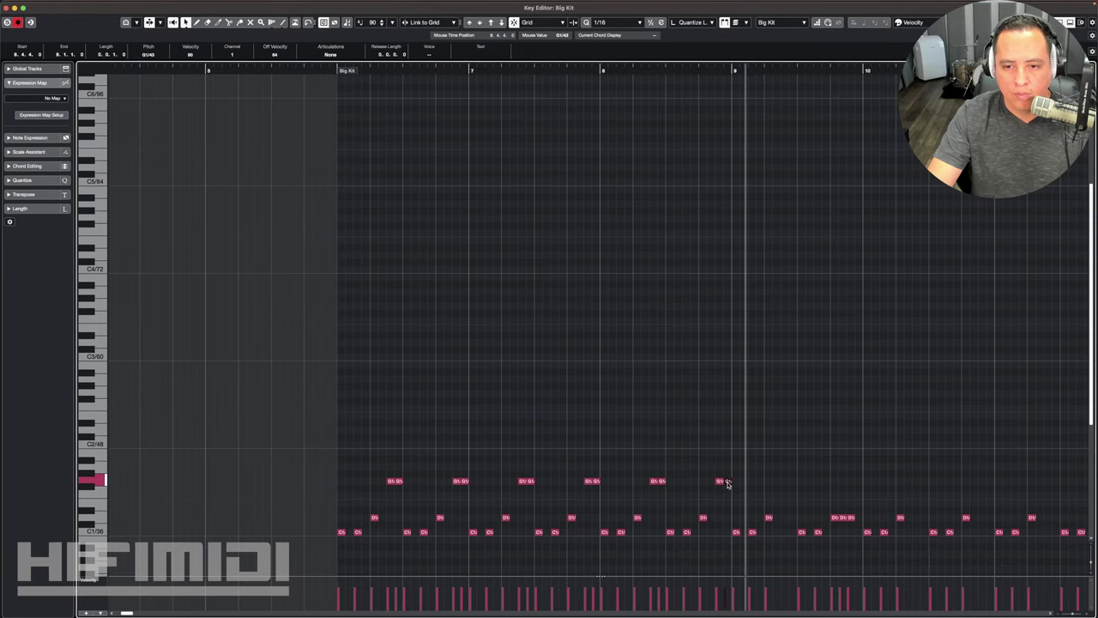
left_click(787, 482)
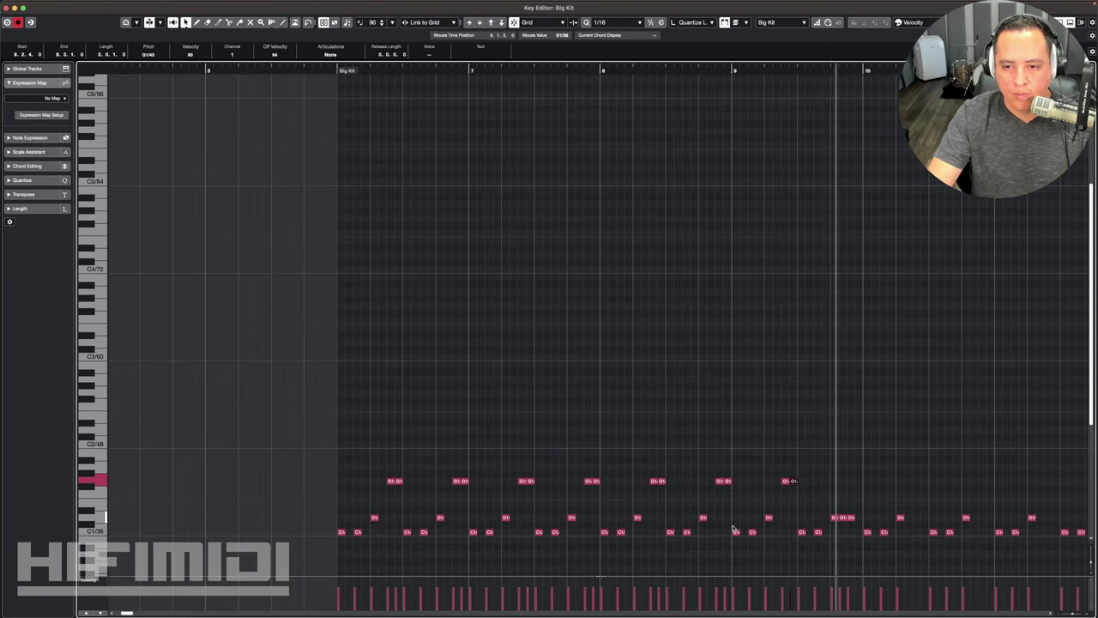
Add the G1 pairs of bars 10 and 11 at 10.2.3–10.2.4, 10.4.3–10.4.4, 11.2.3–11.2.4 and 11.4.3–11.4.4
left_click(644, 481)
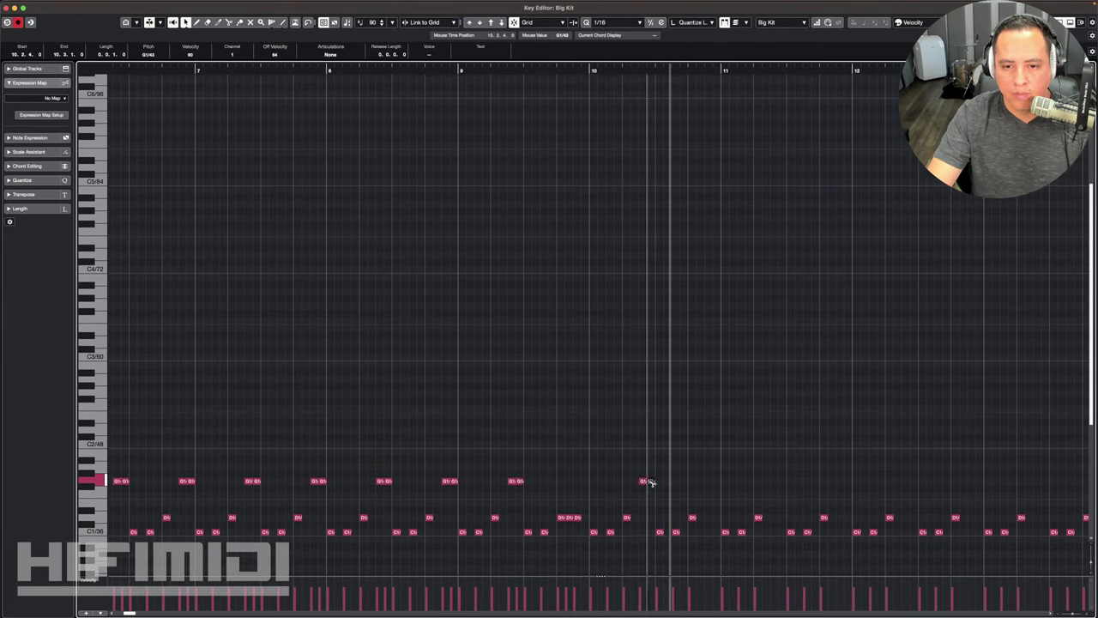
left_click(709, 481)
left_click(778, 481)
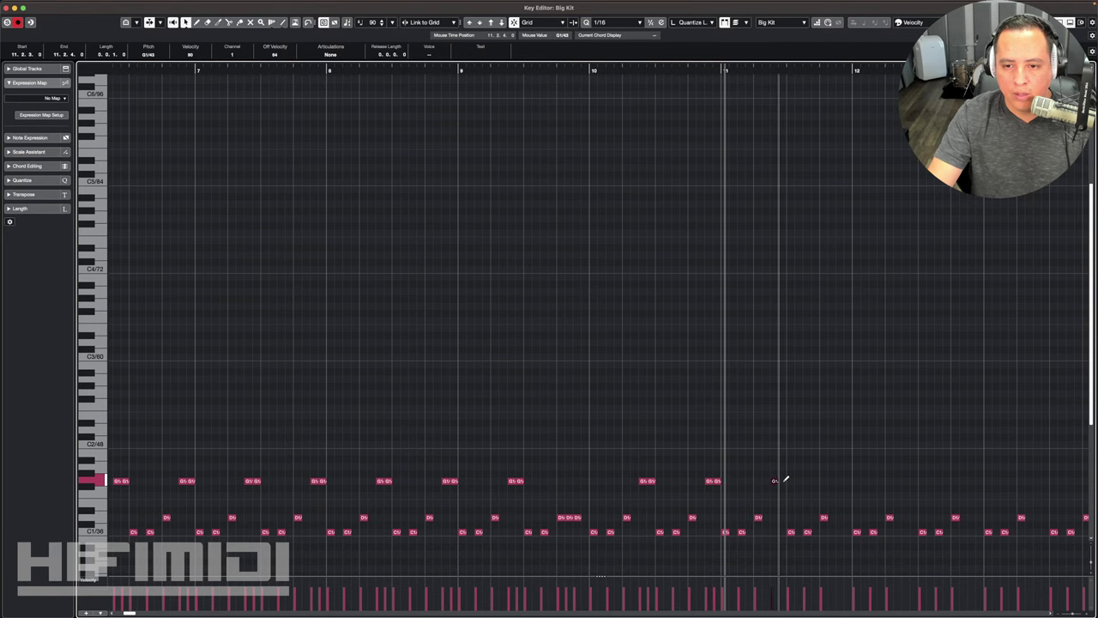
left_click(843, 482)
left_click(850, 482)
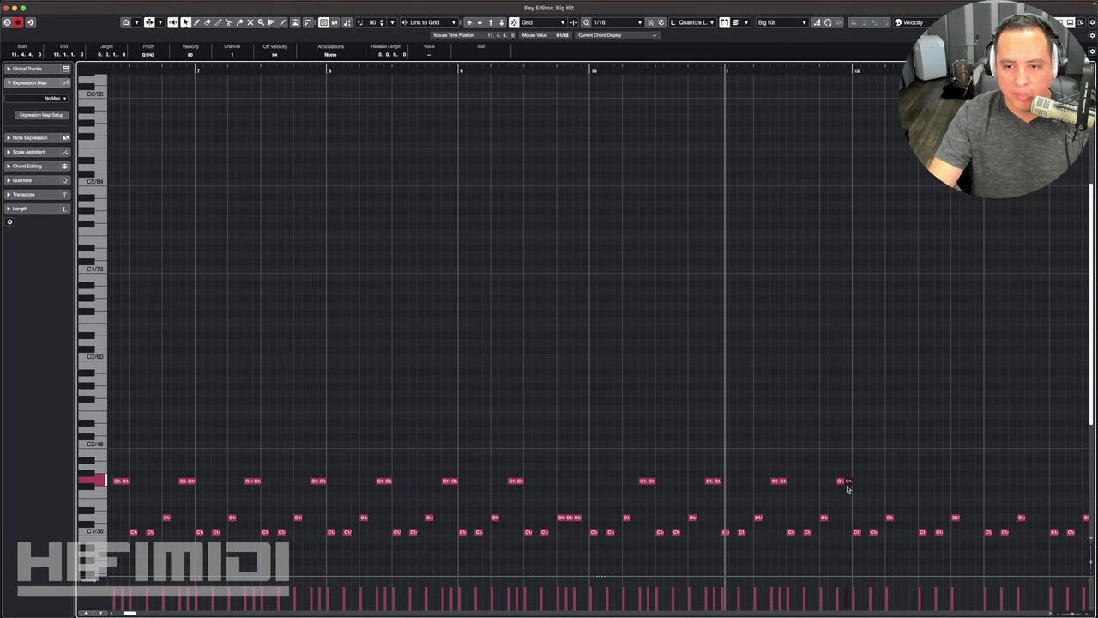
Finish the G1 pairs in bars 12 and 13 at 12.2.3–12.2.4, 12.4.3–12.4.4 and 13.2.3–13.2.4
key("space")
scroll(645, 558, "right", 3)
scroll(590, 556, "right", 3)
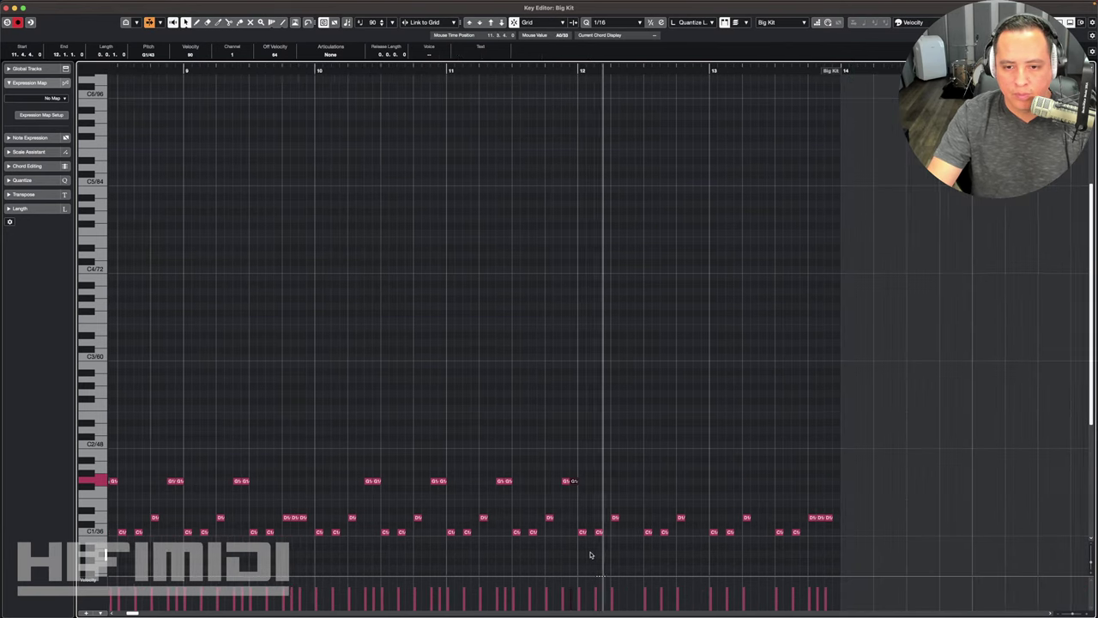
left_click(602, 481)
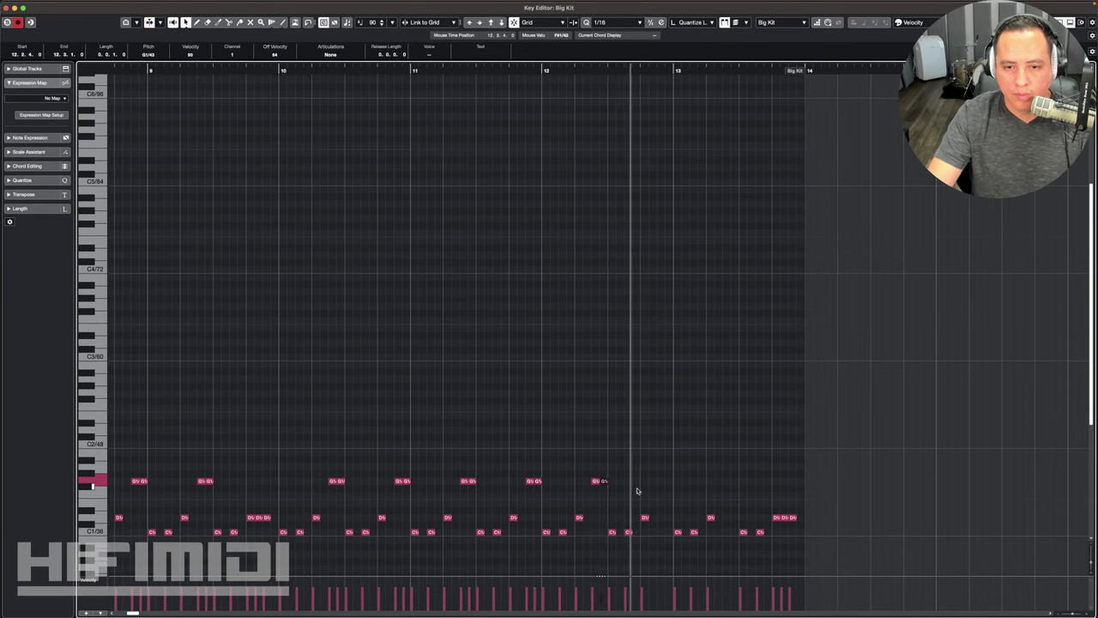
left_click(673, 481)
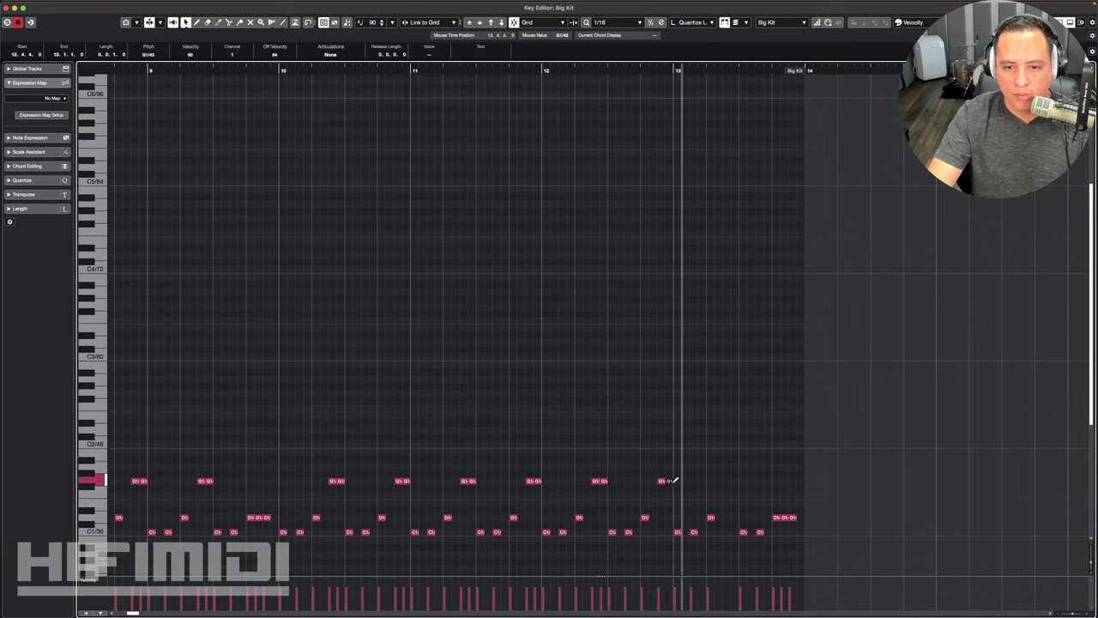
left_click(731, 482)
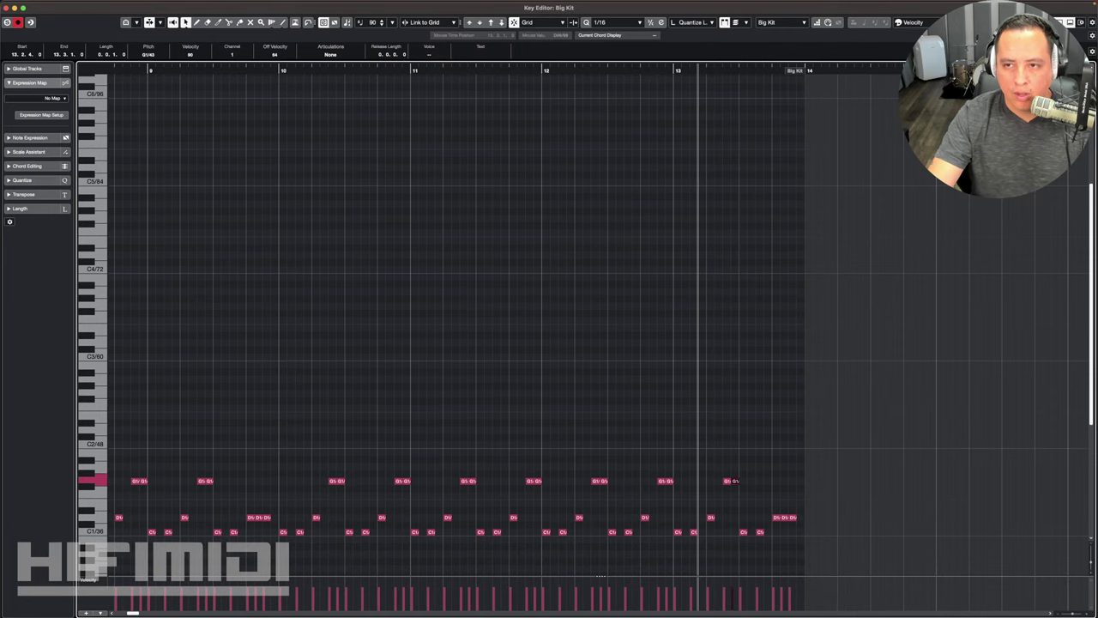
Back in the project window, color the Theme 2 Big Kit part gold like the guitar part above it and play the arrangement back
key("Return")
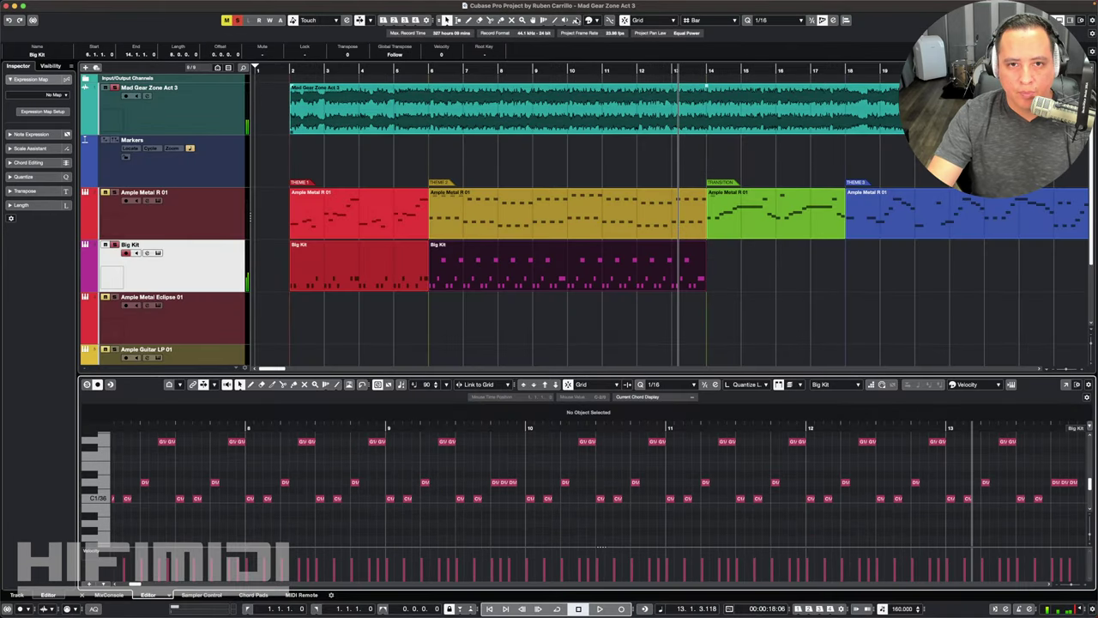
left_click(590, 19)
left_click(607, 45)
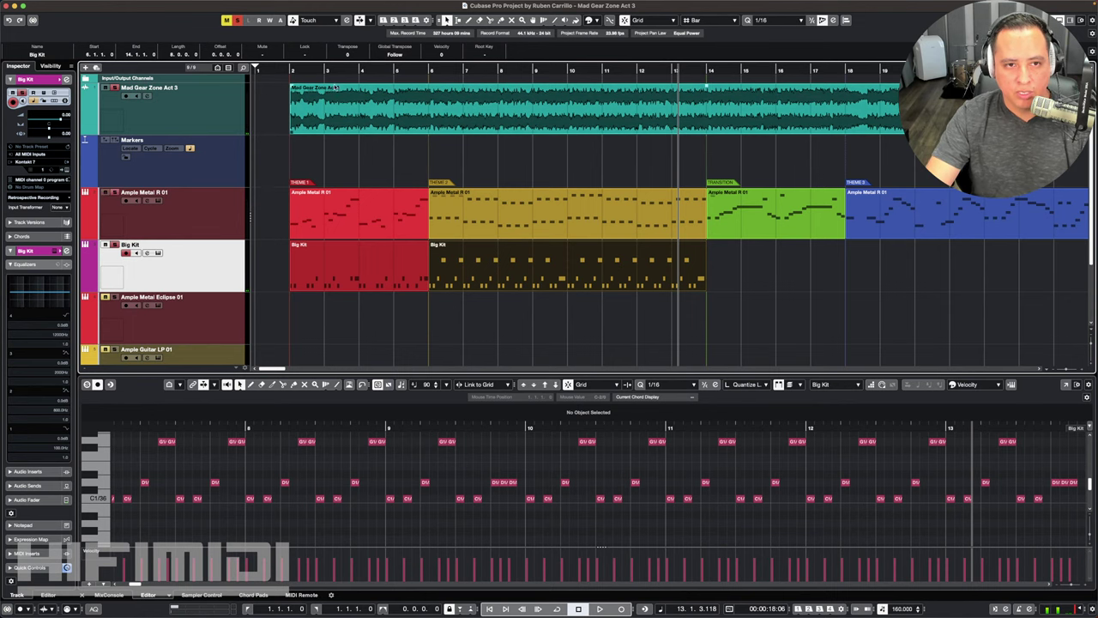
key("space")
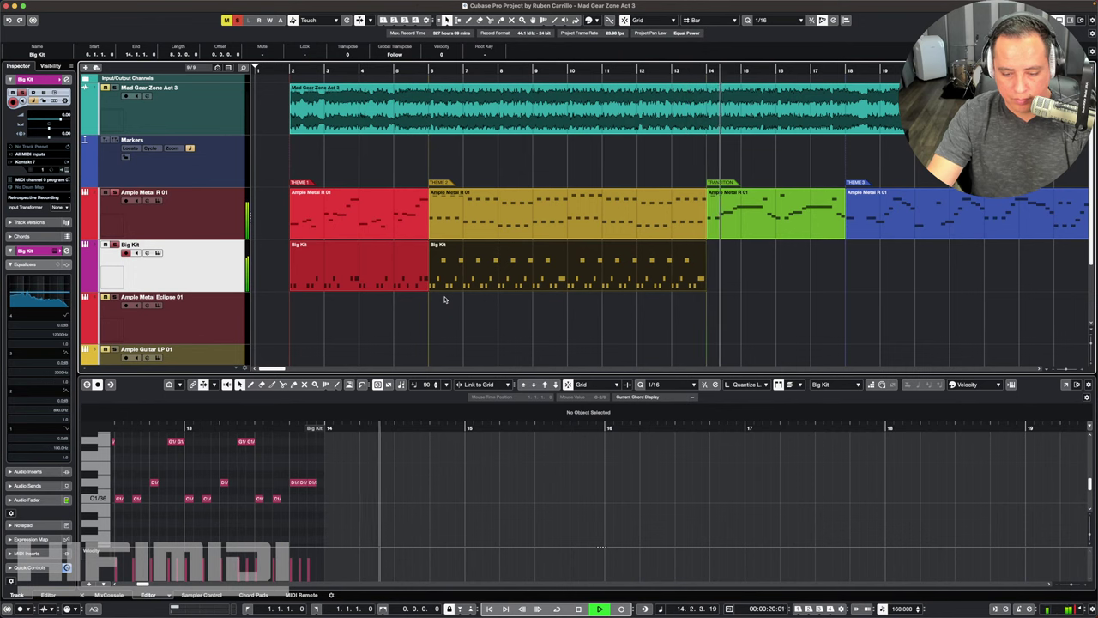
key("space")
scroll(688, 278, "right", 4)
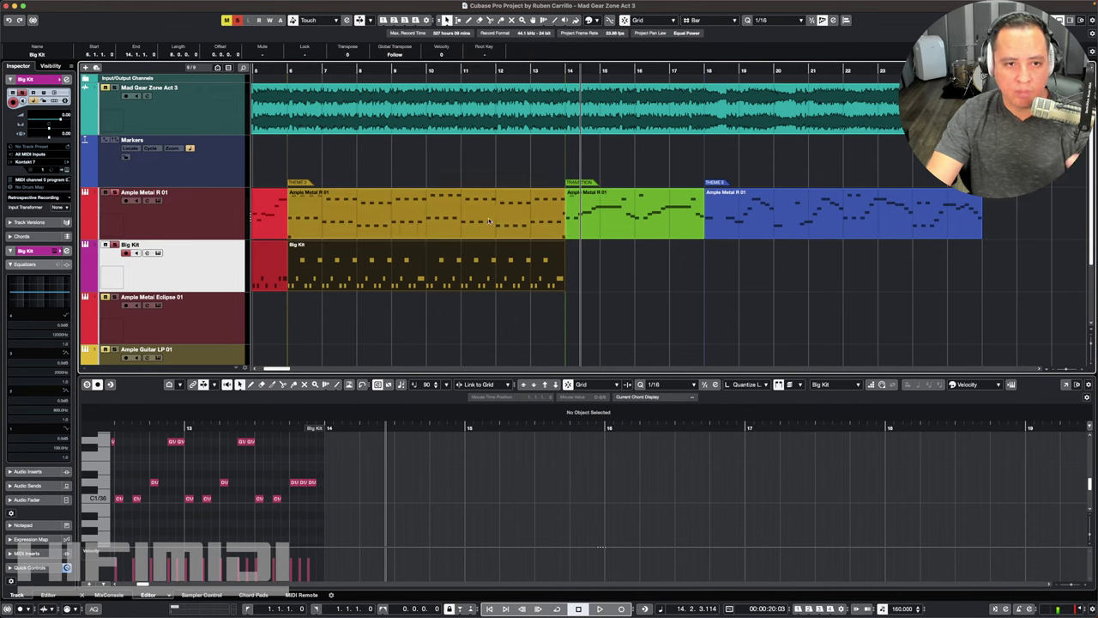
Create a Big Kit part from bar 14 to bar 18 below the Transition guitar part and open it in the Key Editor at bar 14
left_click(601, 288)
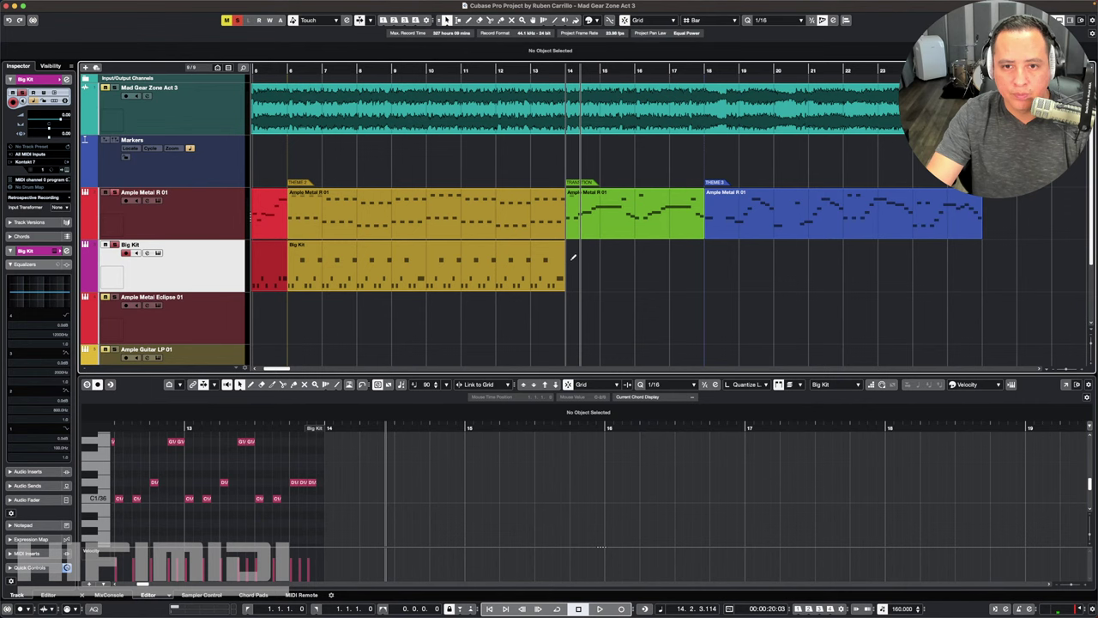
left_click_drag(573, 256, 681, 263)
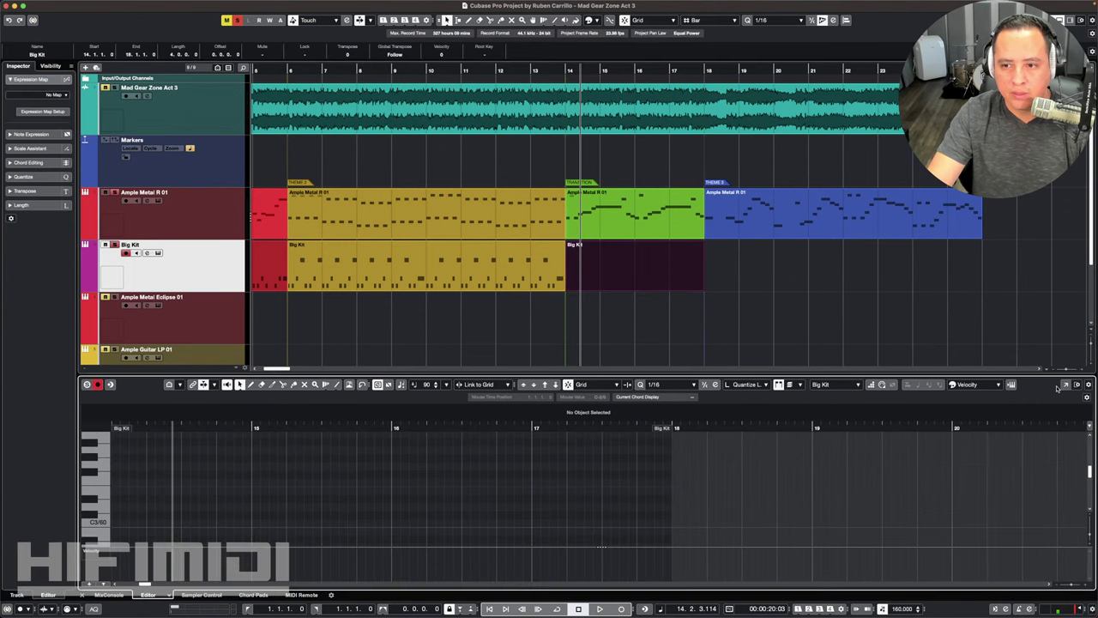
left_click(1065, 386)
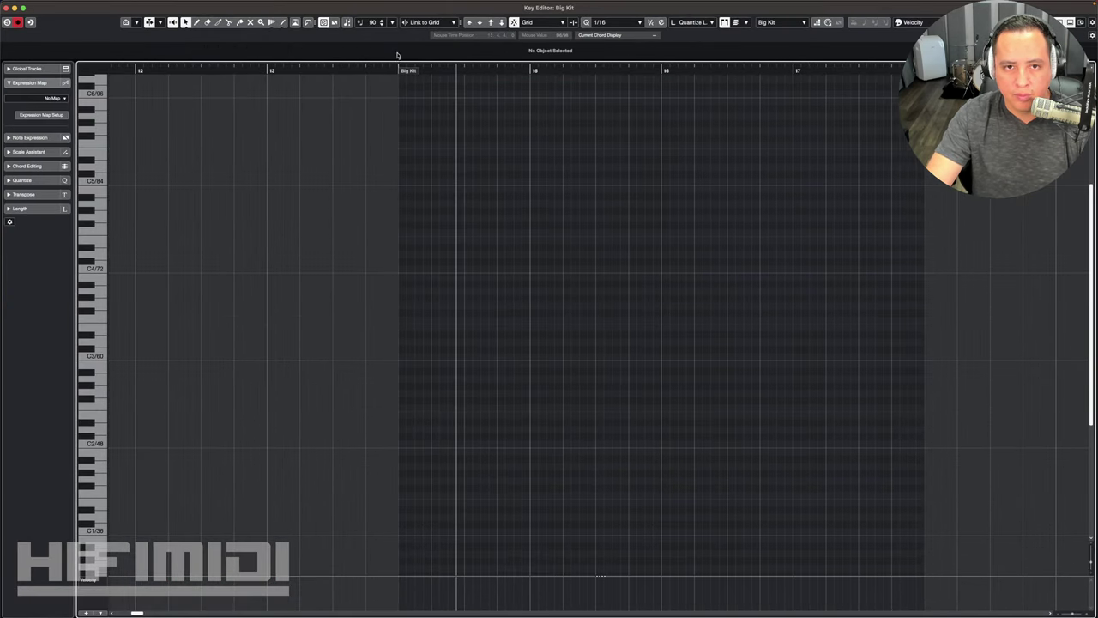
left_click(400, 69)
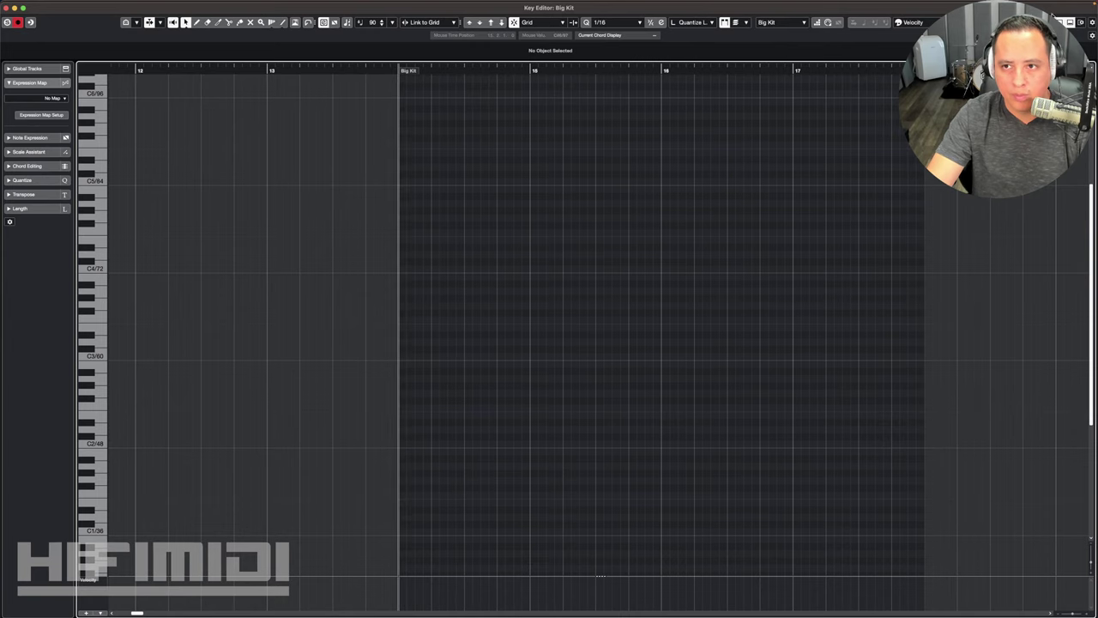
Solo the original Mad Gear Zone Act 3 audio track in the project window and reopen the Transition drum part in the Key Editor
key("Return")
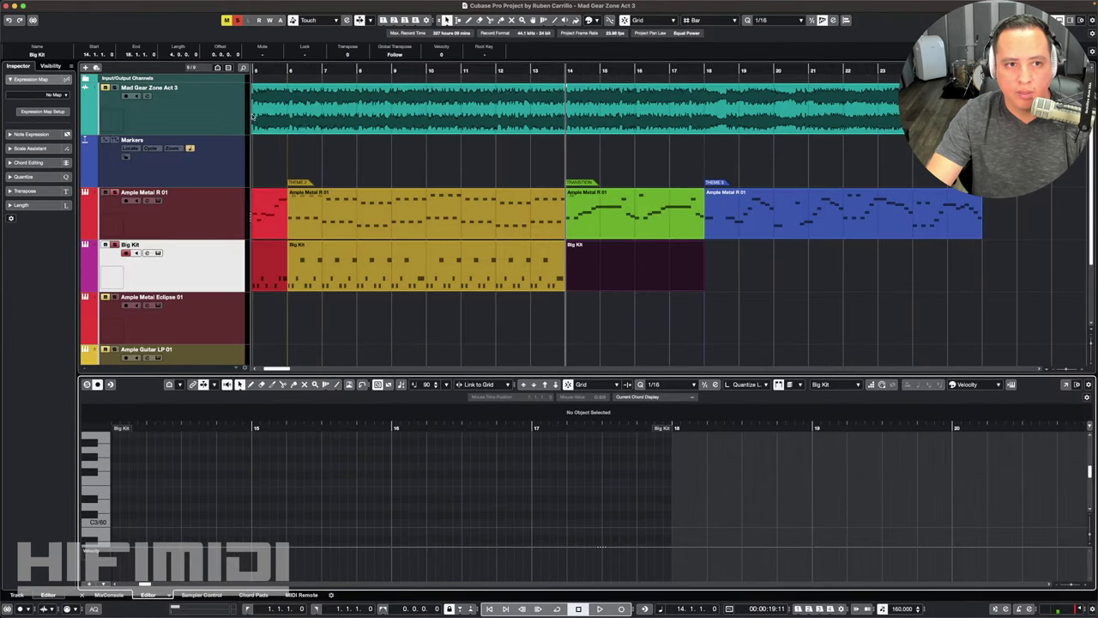
left_click(115, 88)
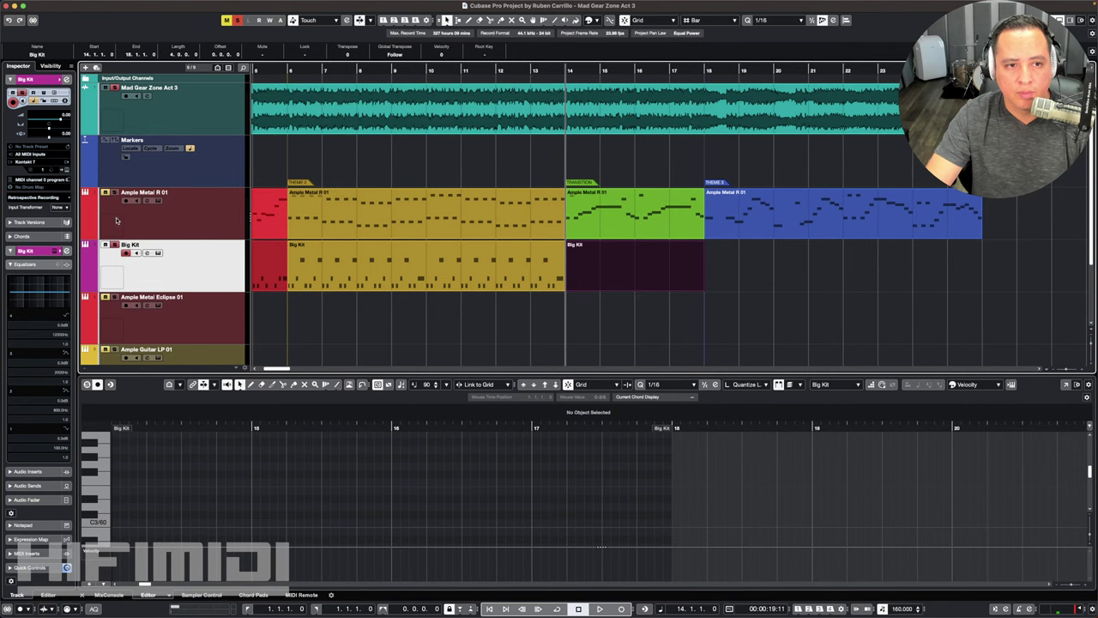
left_click(1065, 385)
Listen repeatedly to the original audio around the start of the Transition to make out the drum pattern
key("space")
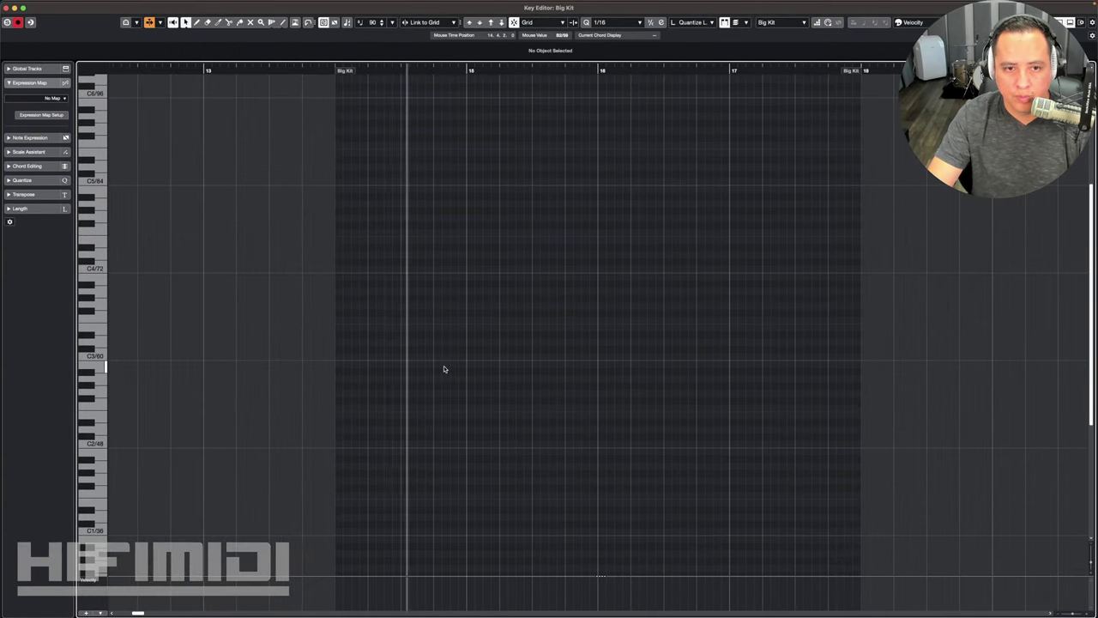
left_click(334, 71)
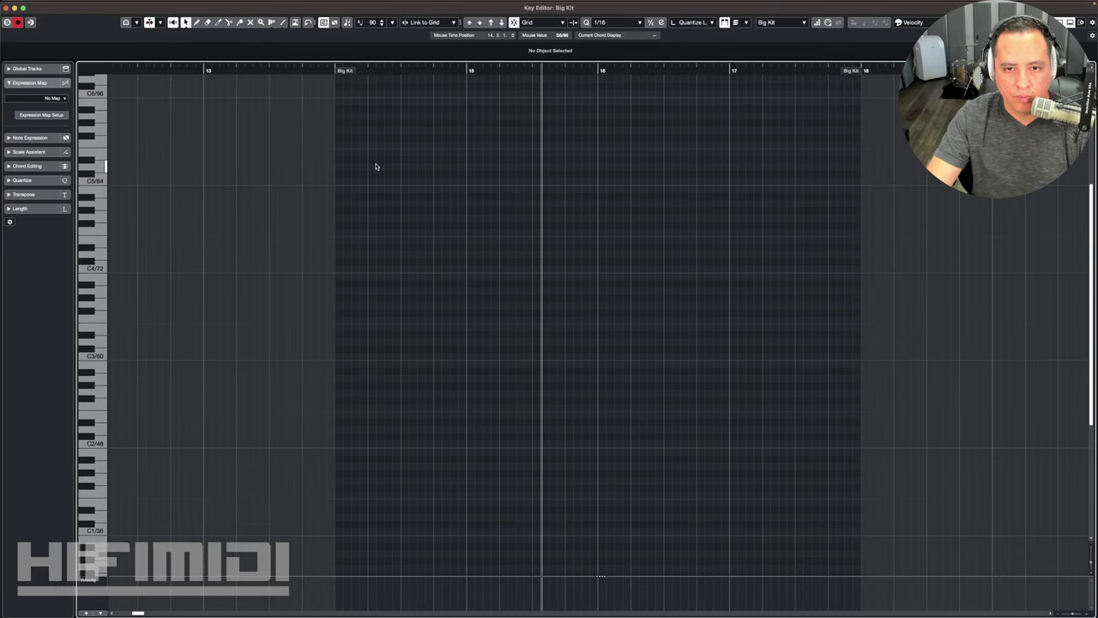
left_click(335, 70)
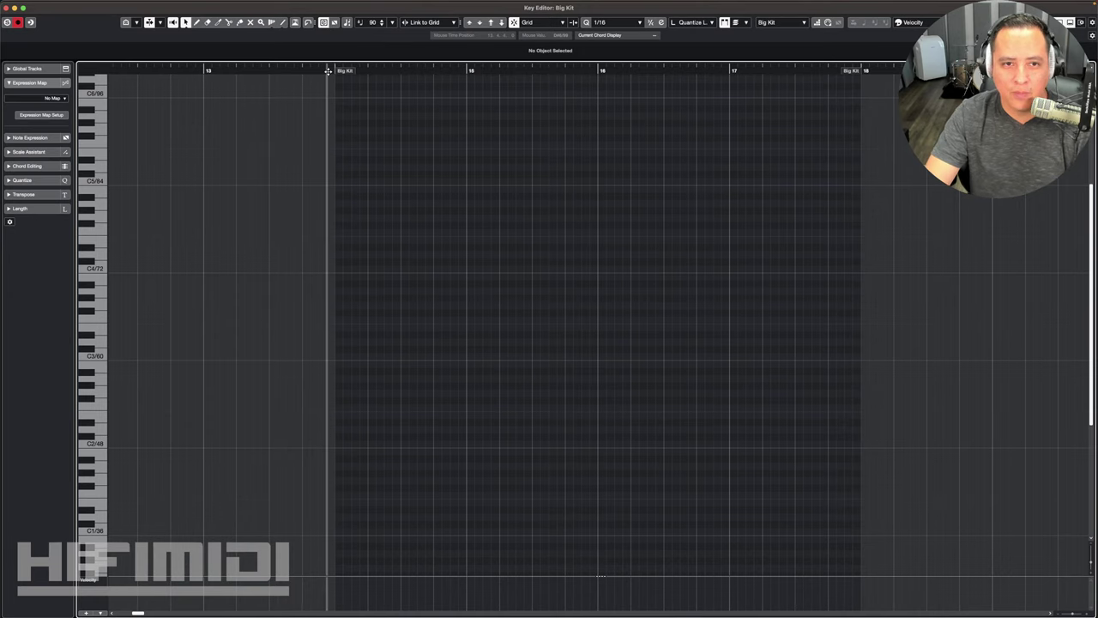
key("KP_Subtract")
key("KP_Subtract")
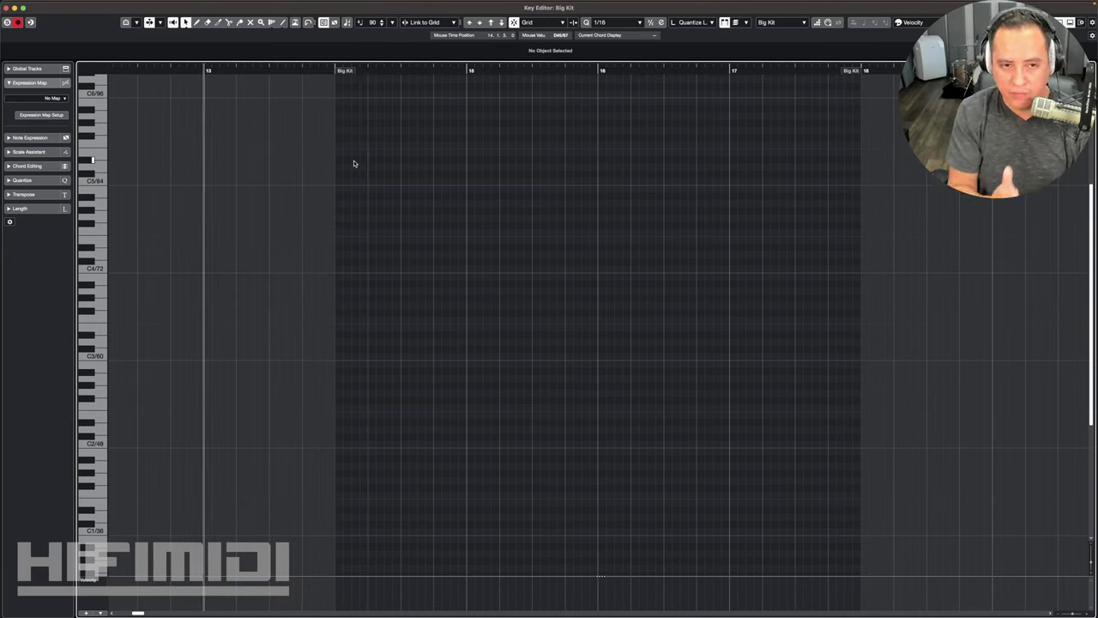
key("space")
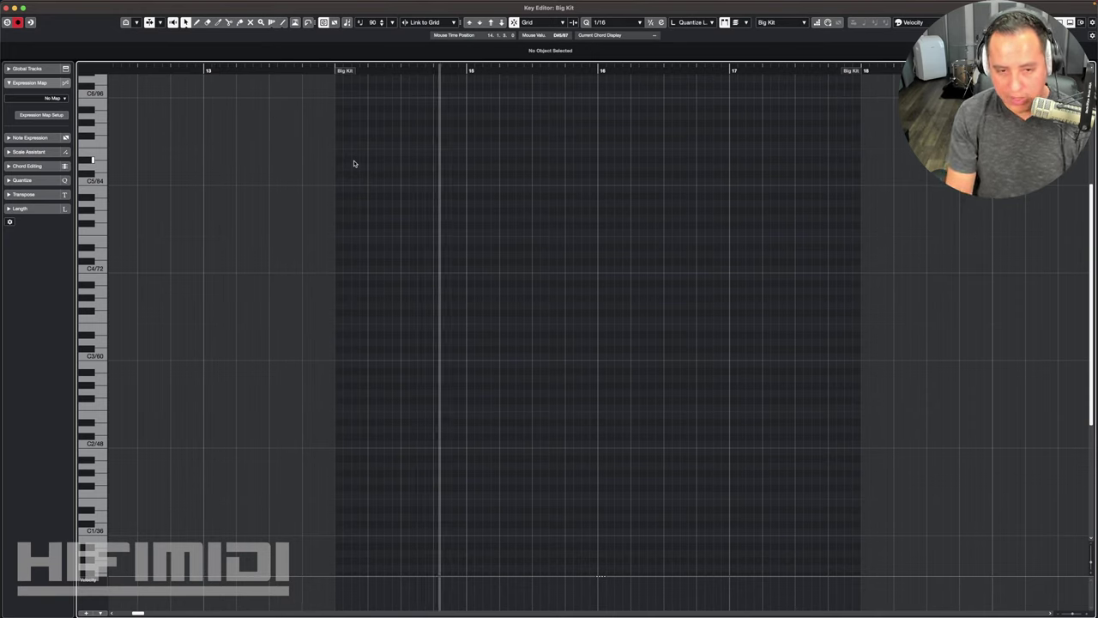
key("space")
key("space")
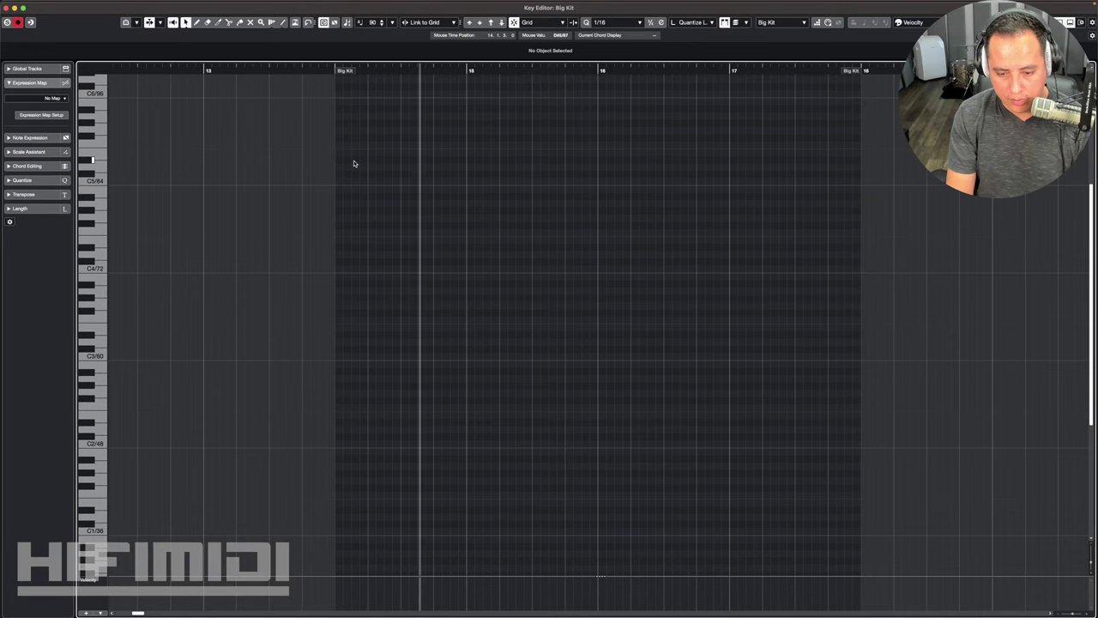
Add C1 at 14.1.1, switch the quantize grid to 1/8, add D1 at 14.1.3, 14.2.1 and 14.3.1 and C1 at 14.2.3, and play bar 14
left_click(339, 531)
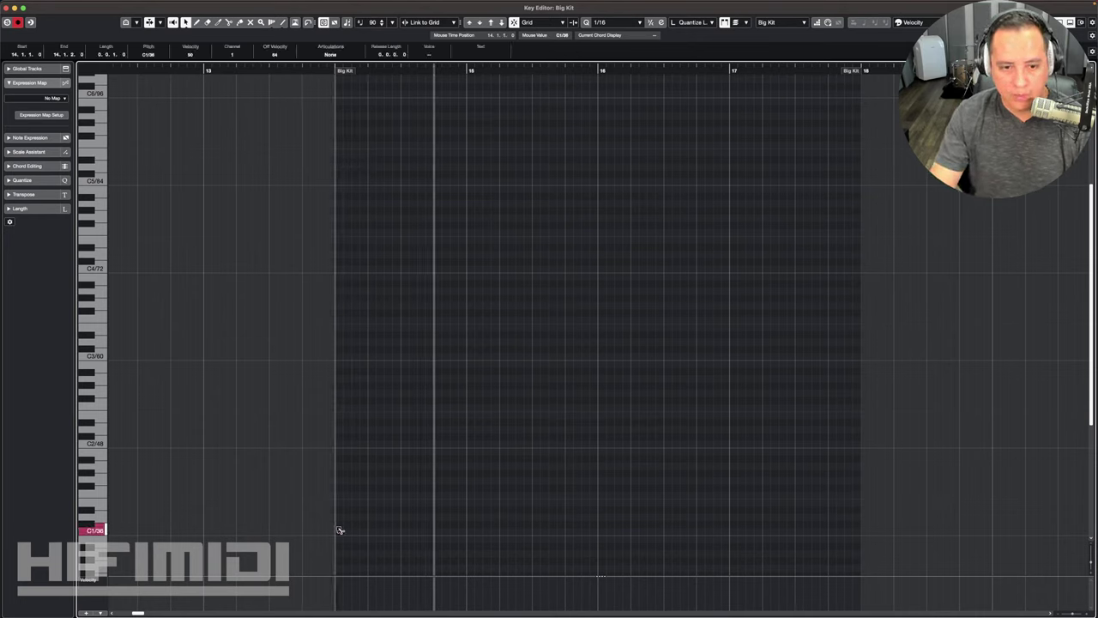
left_click(626, 24)
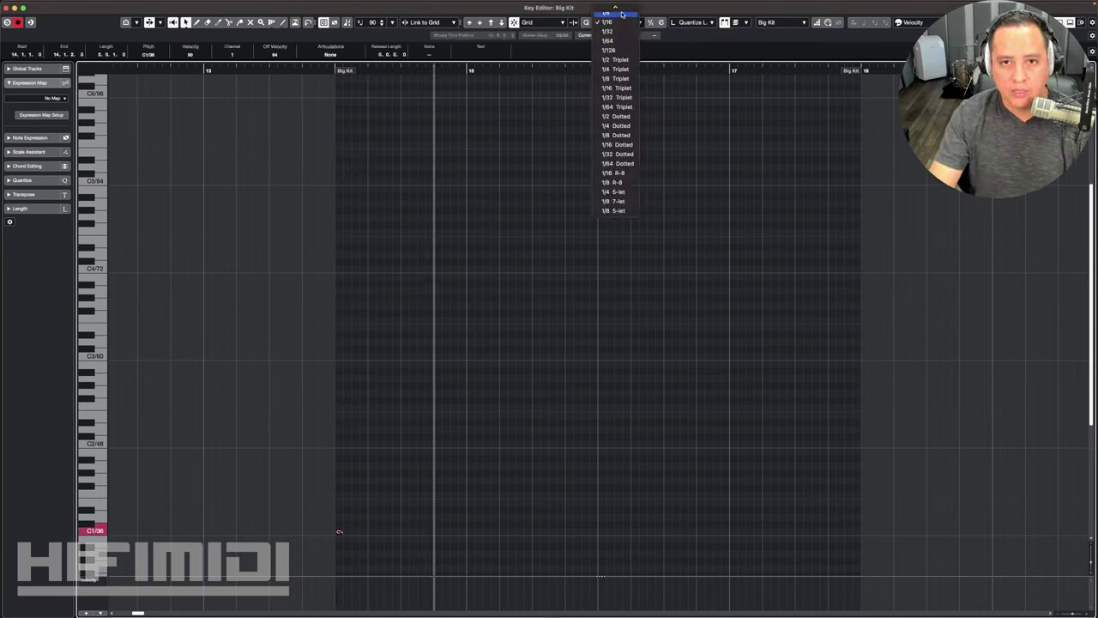
left_click(618, 49)
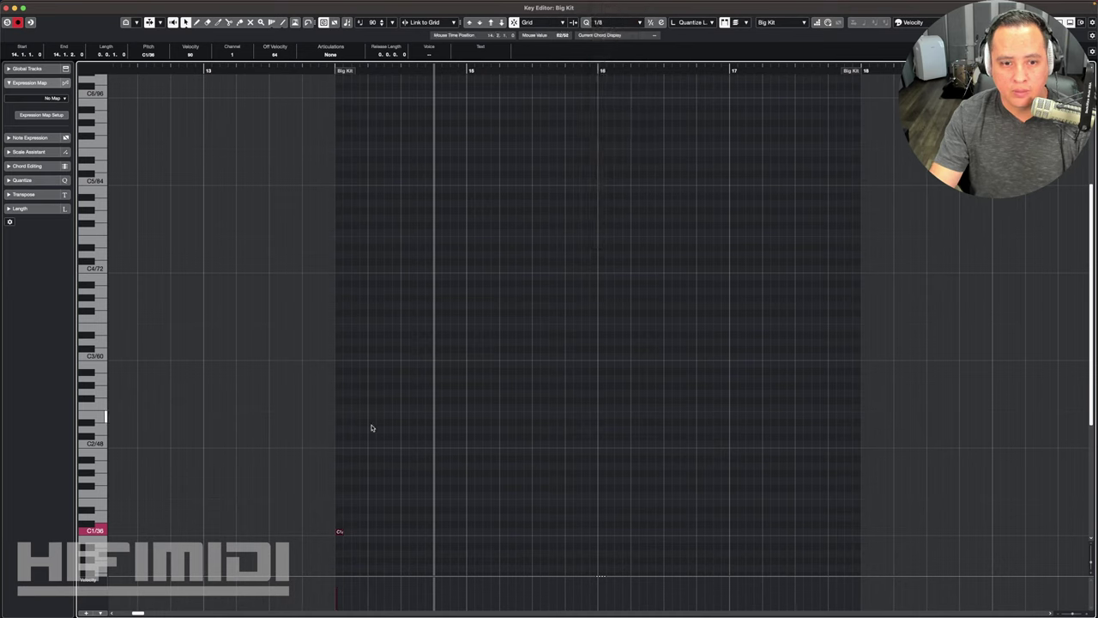
left_click(359, 519, "alt")
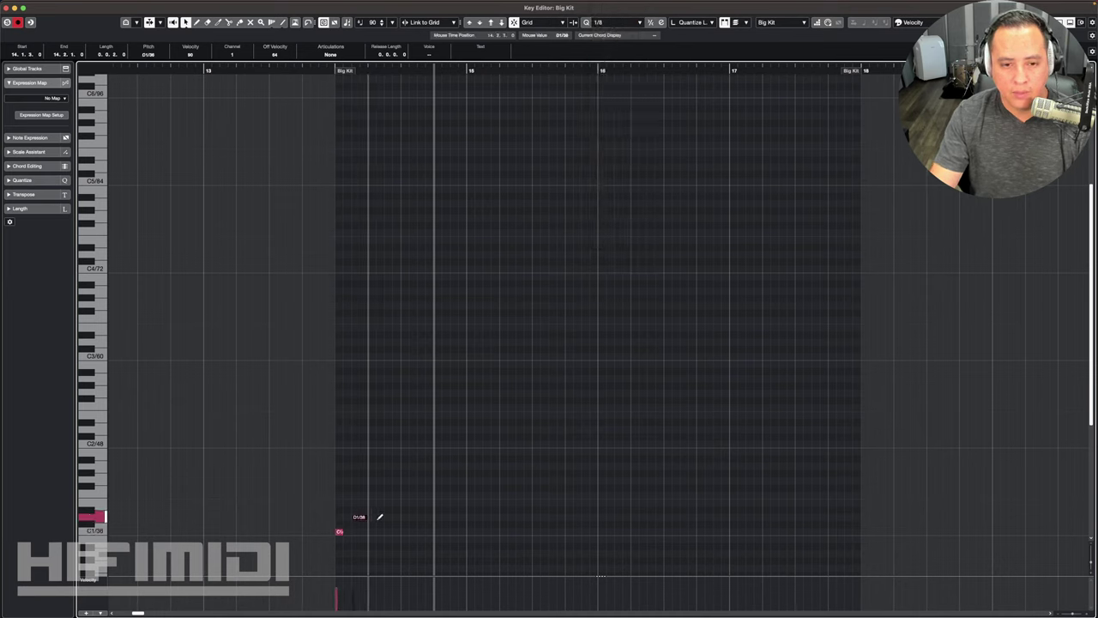
left_click(390, 531)
left_click(376, 517)
left_click(408, 517)
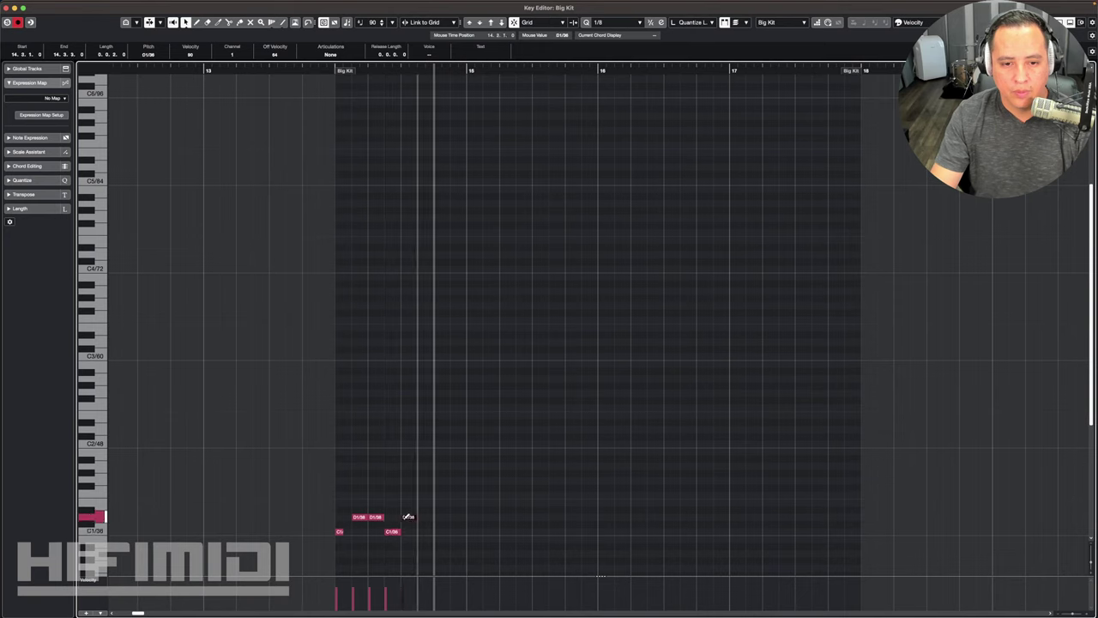
left_click(336, 72)
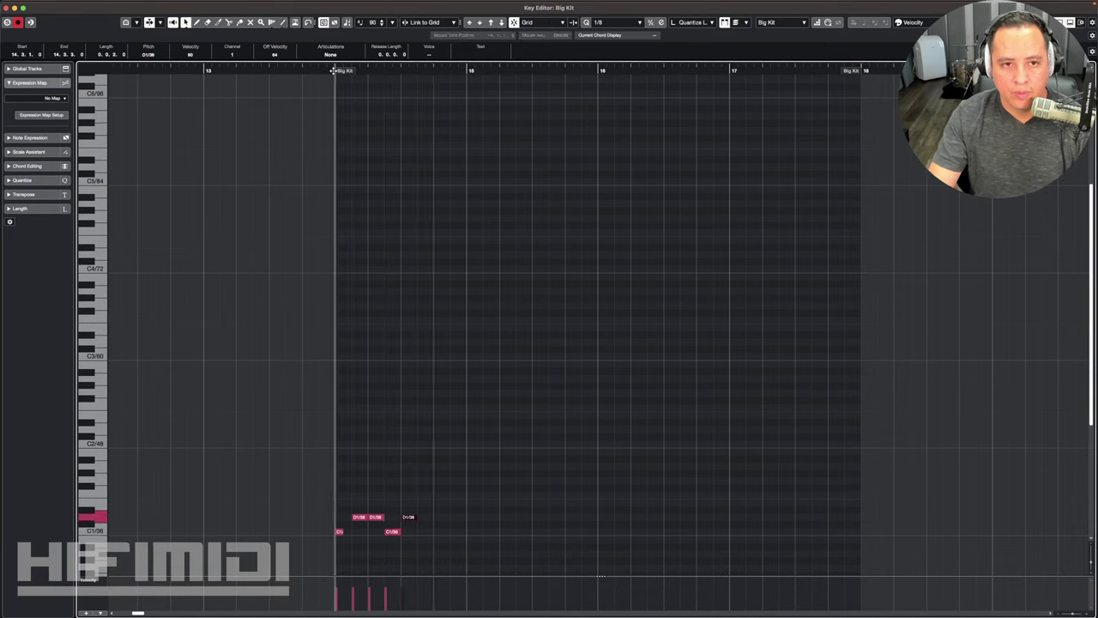
key("space")
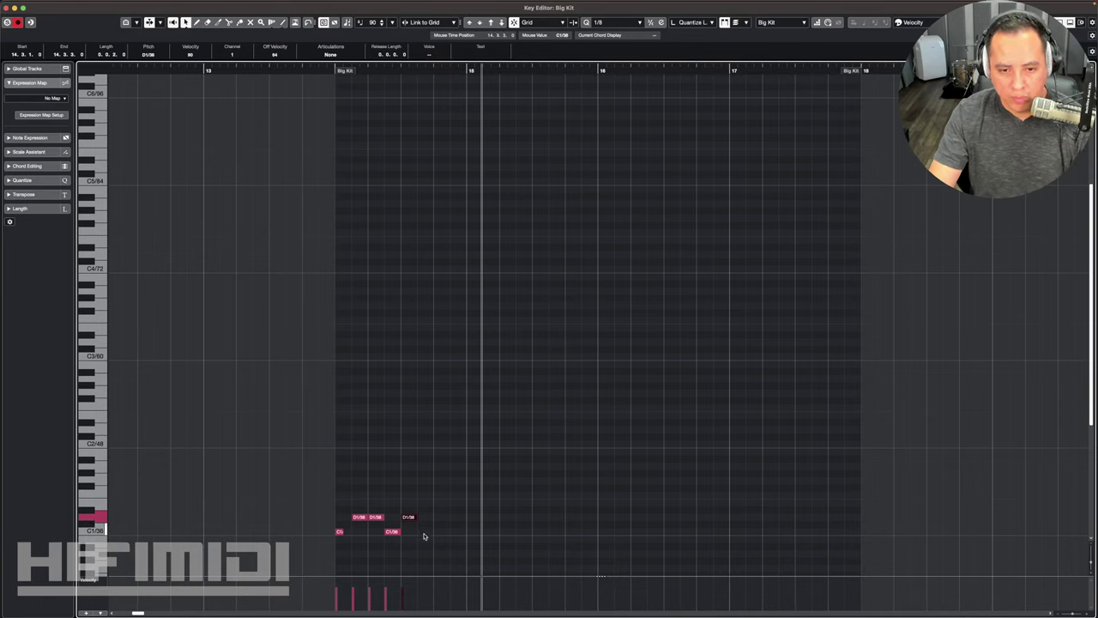
Complete bar 14 with C1 kicks at 14.3.3 and 14.4.3 and a D1 snare at 14.4.1
left_click(426, 531)
left_click(441, 516)
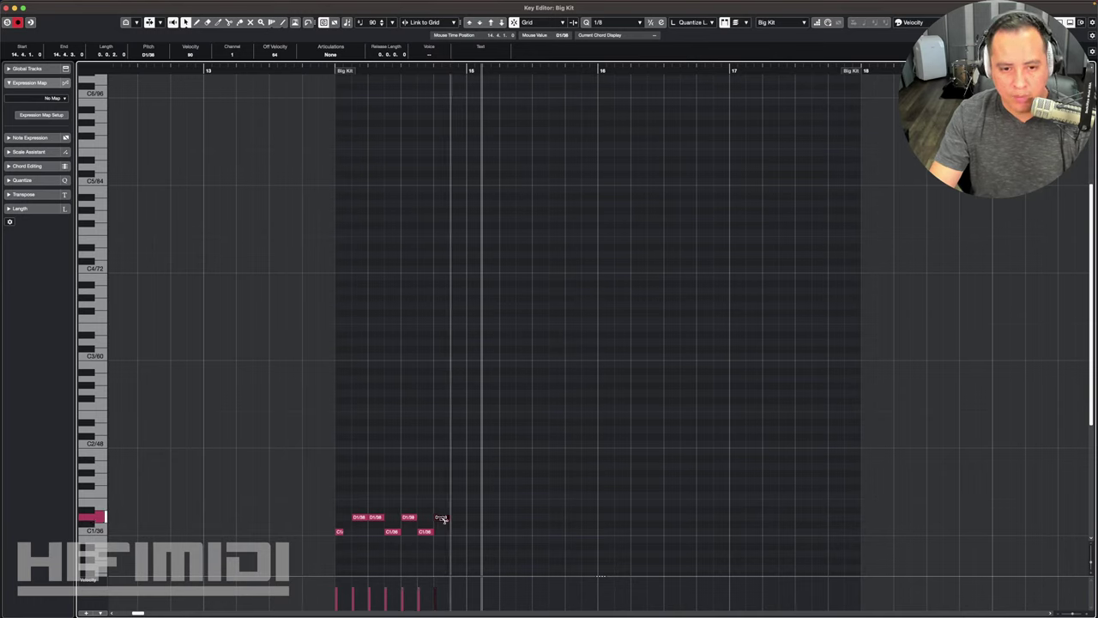
left_click(457, 533)
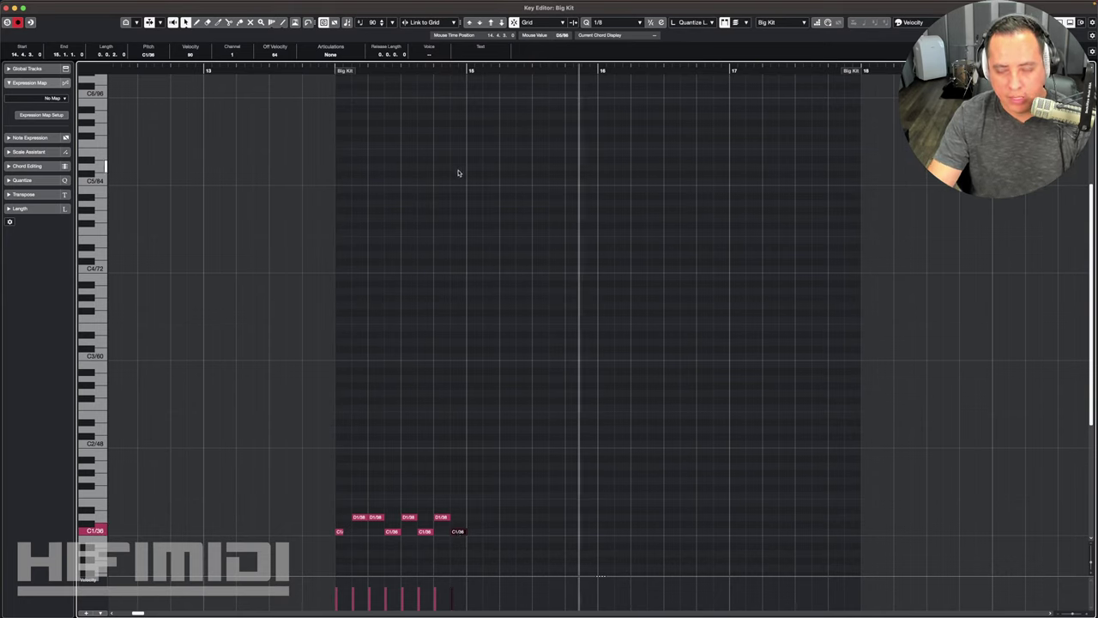
Play the Transition repeatedly to check bar 14 and listen for the drum hits in bar 15
key("KP_0")
key("space")
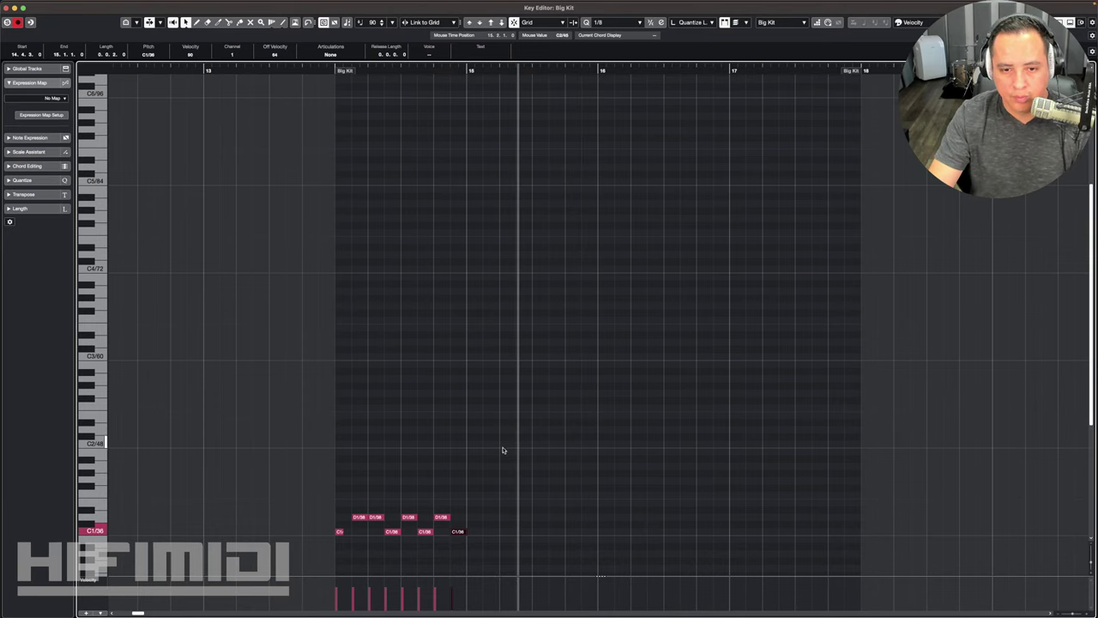
key("space")
key("space")
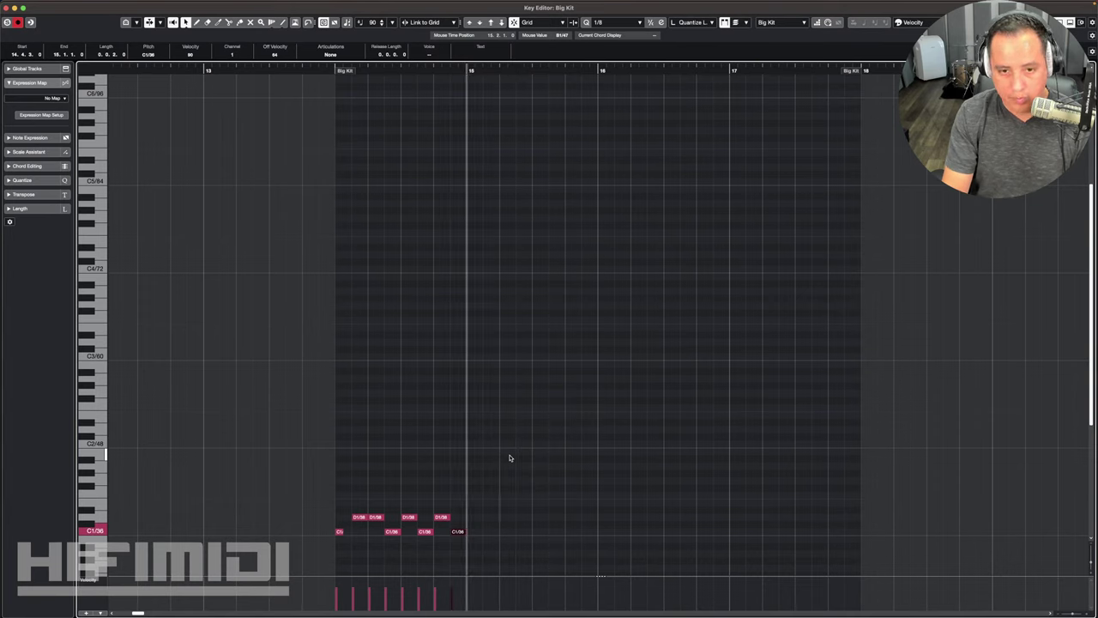
key("space")
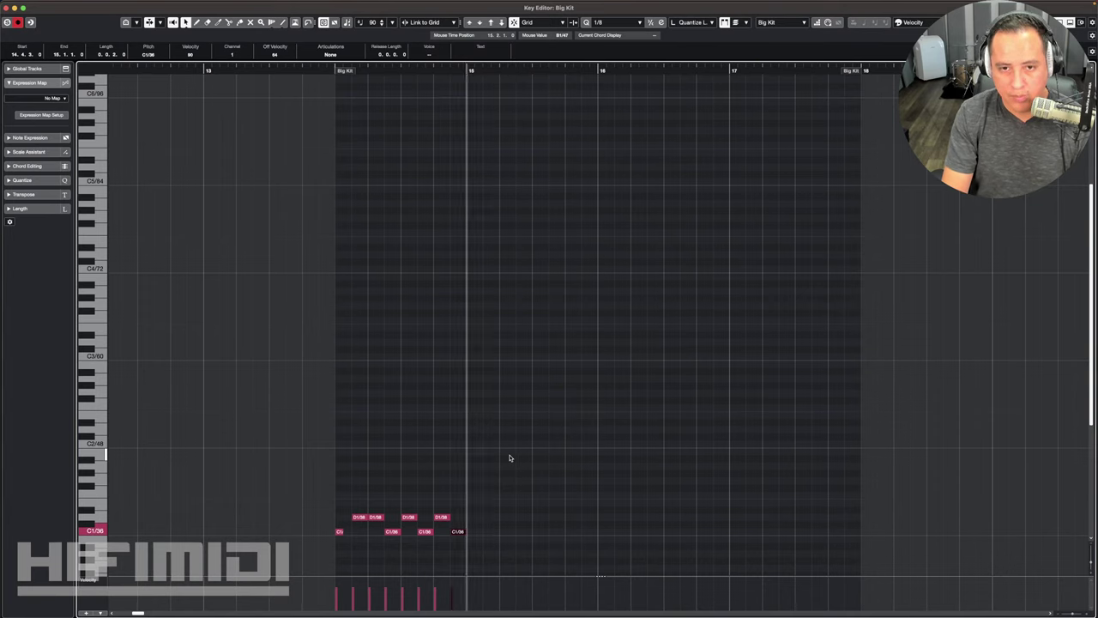
key("space")
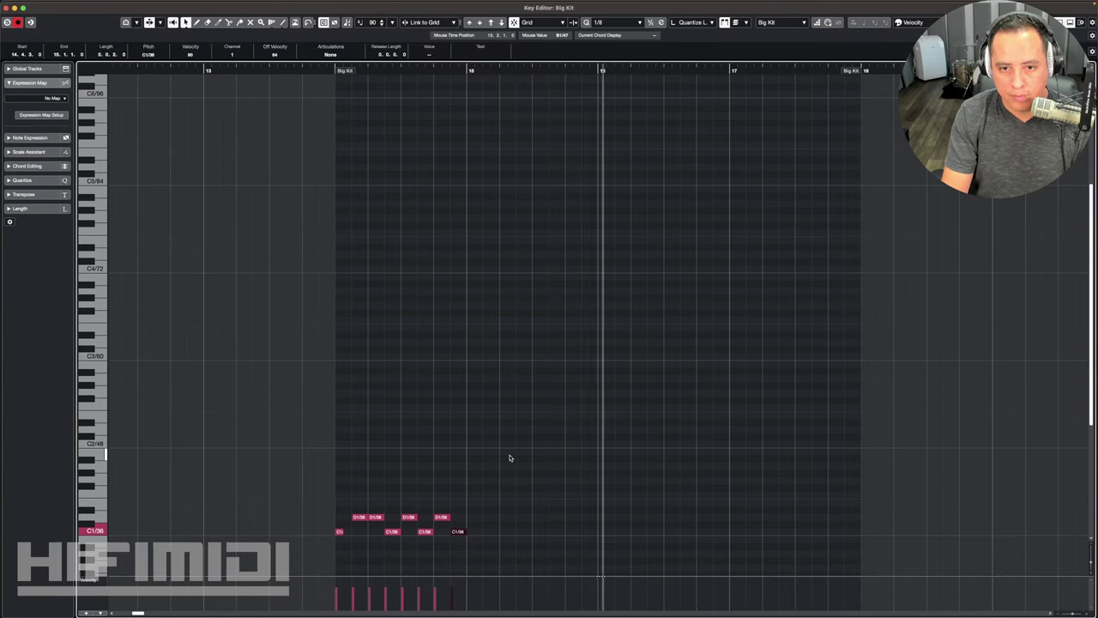
key("space")
key("space")
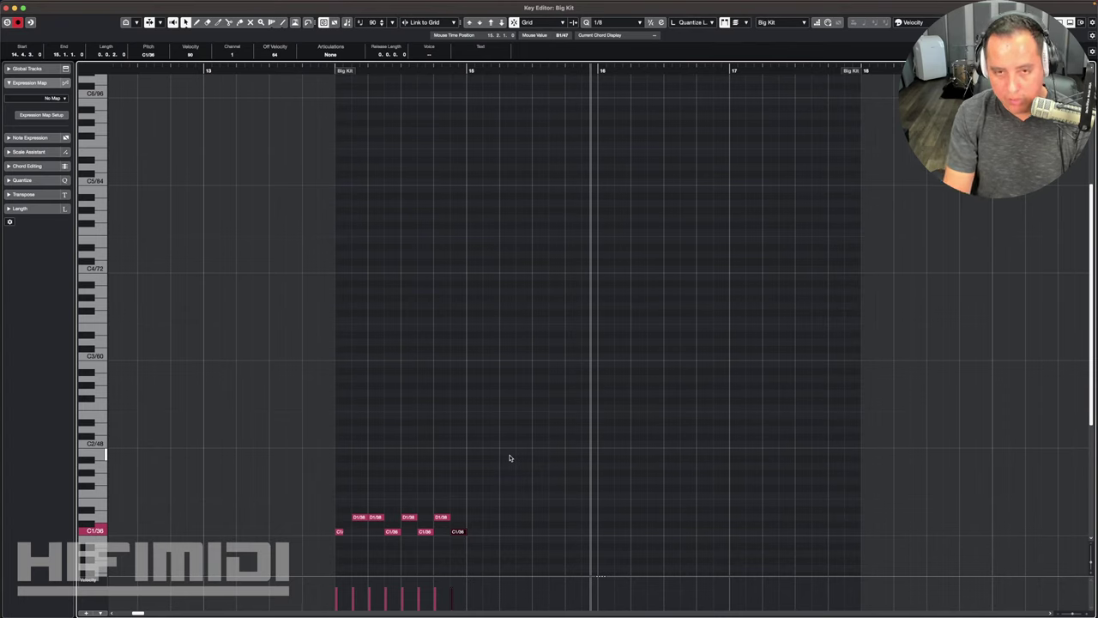
key("space")
key("space")
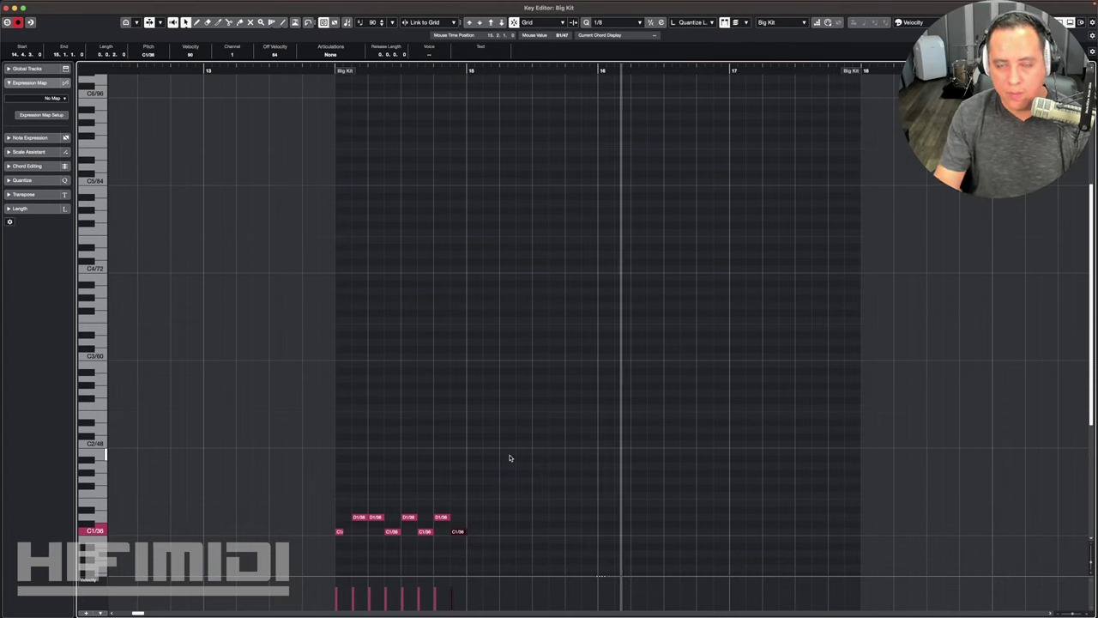
Add an eighth-note A1 tom at 15.1.3 and play back from bar 15
left_click(628, 22)
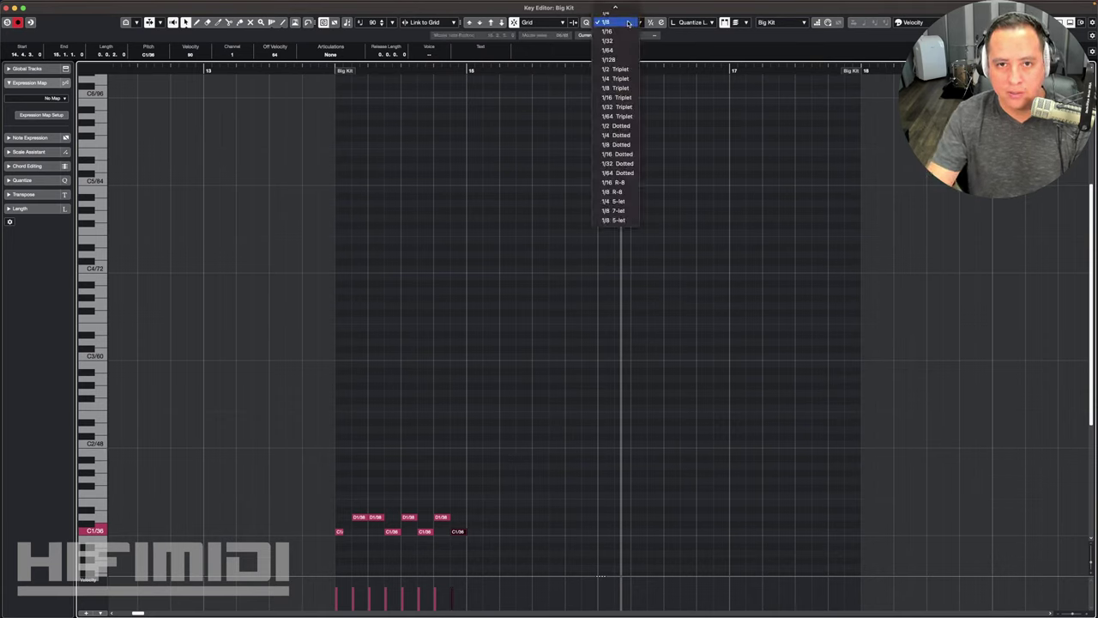
left_click(567, 73)
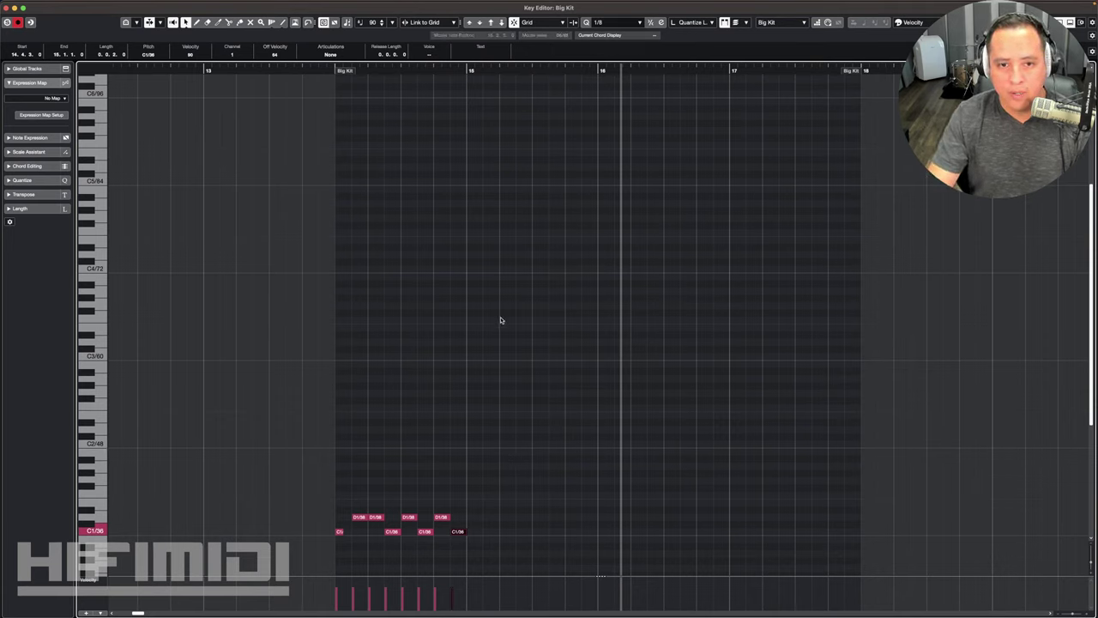
left_click(489, 466)
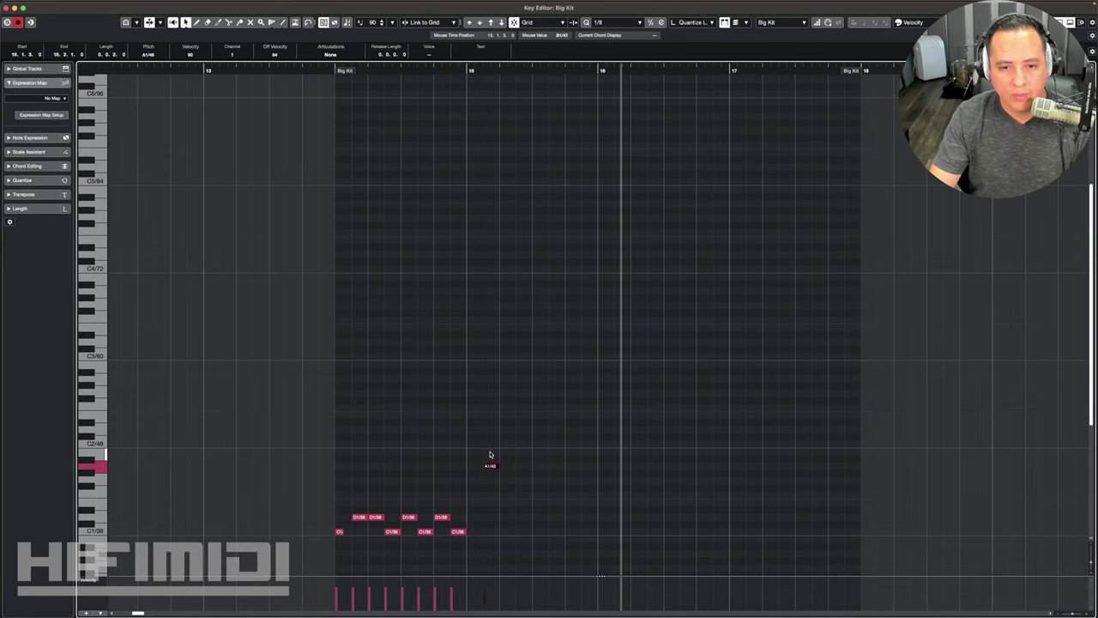
left_click(467, 69)
key("space")
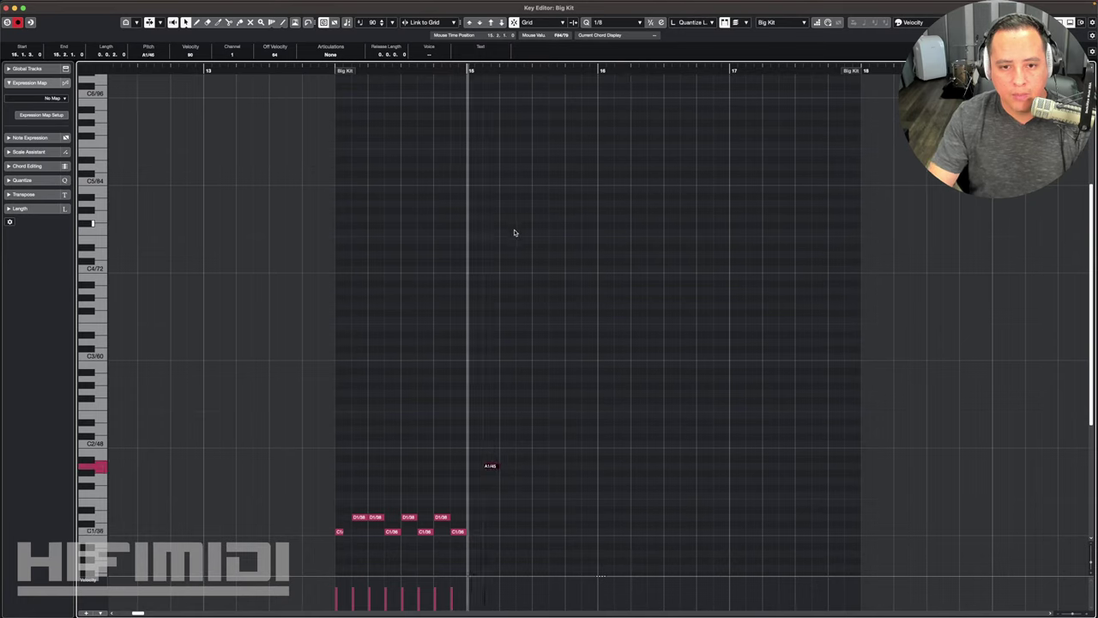
key("space")
Set the quantize grid to 1/16, add A1 notes at 15.2.1 and 15.2.2, and play back from bar 15
left_click(618, 23)
left_click(619, 36)
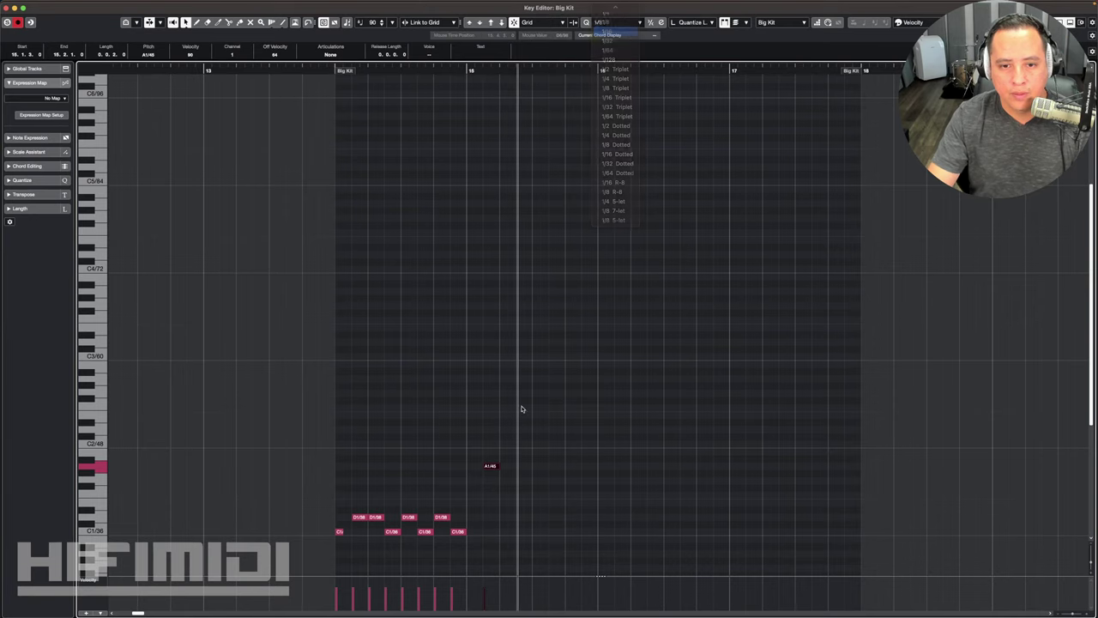
left_click(504, 465)
left_click(508, 466)
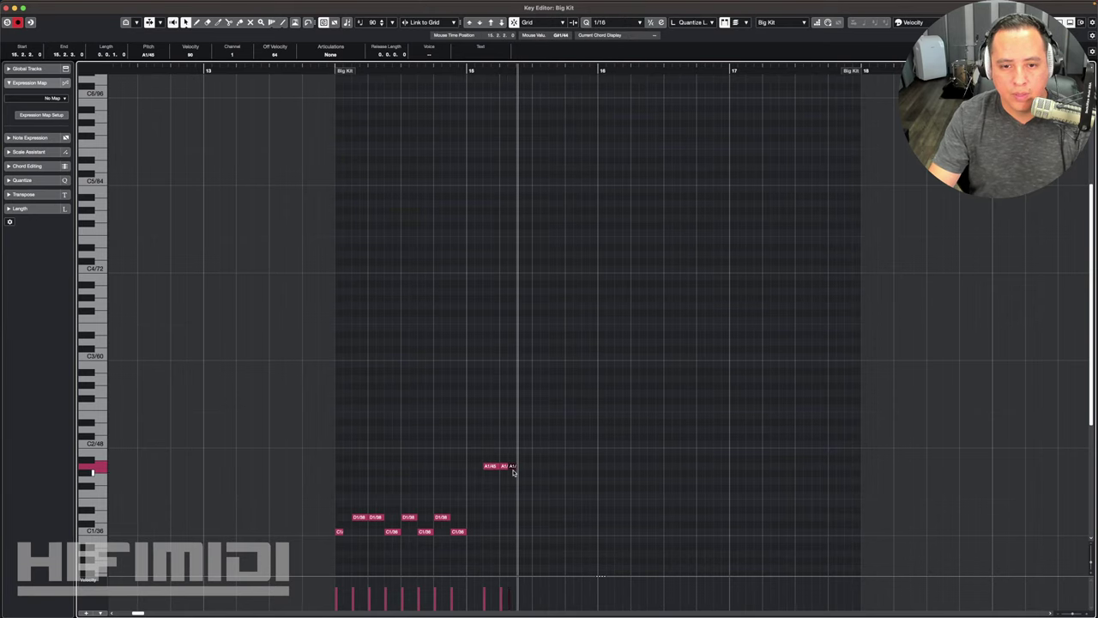
key("h")
key("h")
key("h")
key("h")
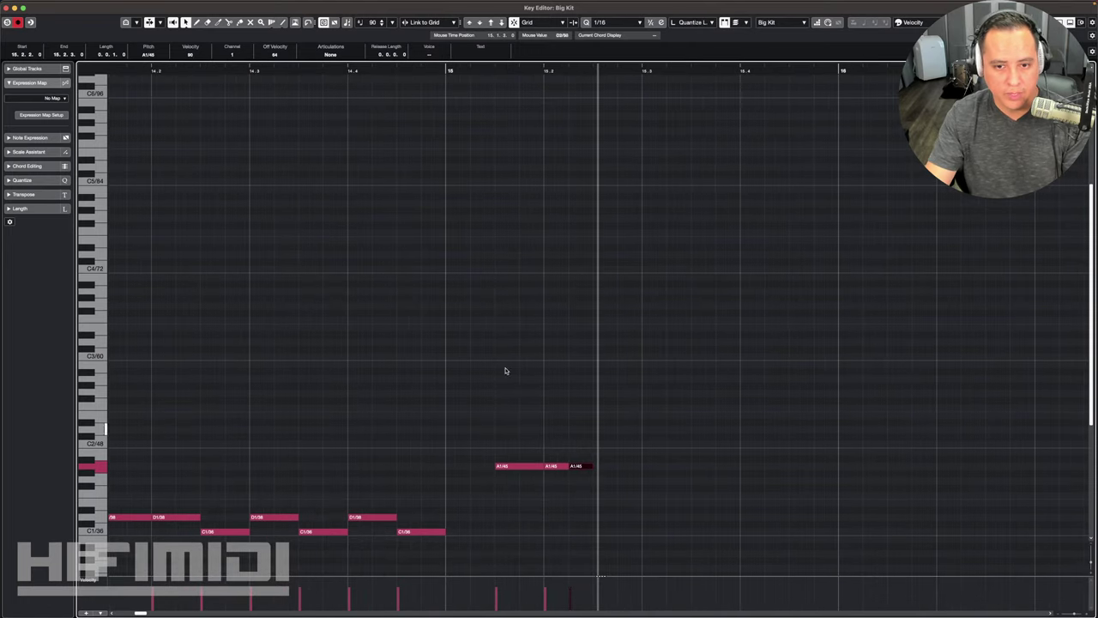
left_click(449, 70)
key("space")
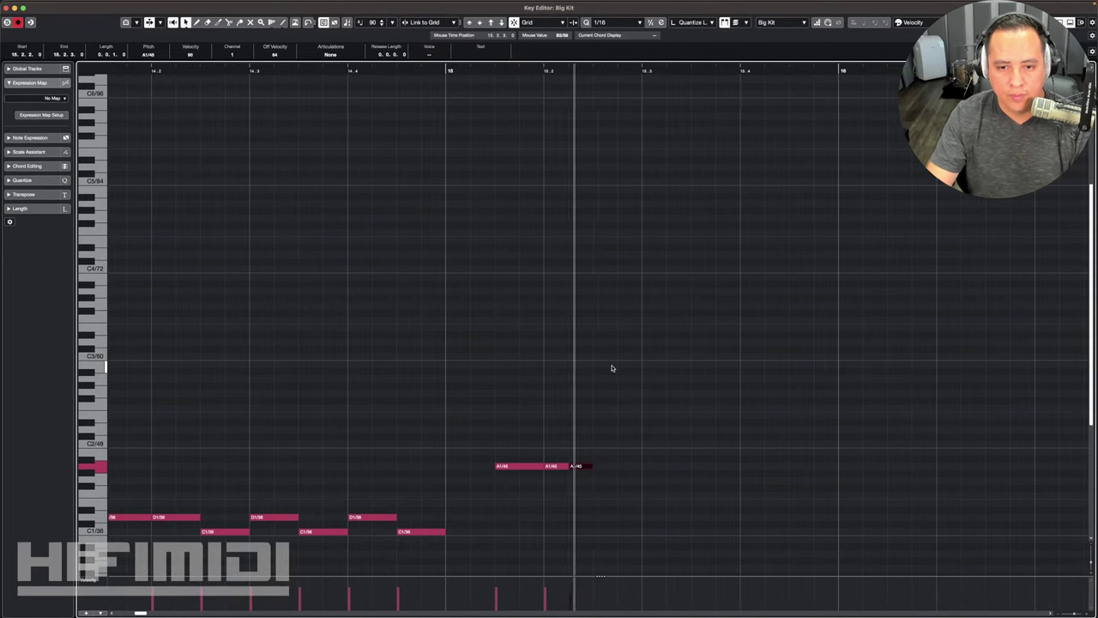
Add sixteenth-note A1 tom hits at 15.2.4, 15.3.1, 15.3.3 and on all four sixteenths of 15.4
left_click(626, 466)
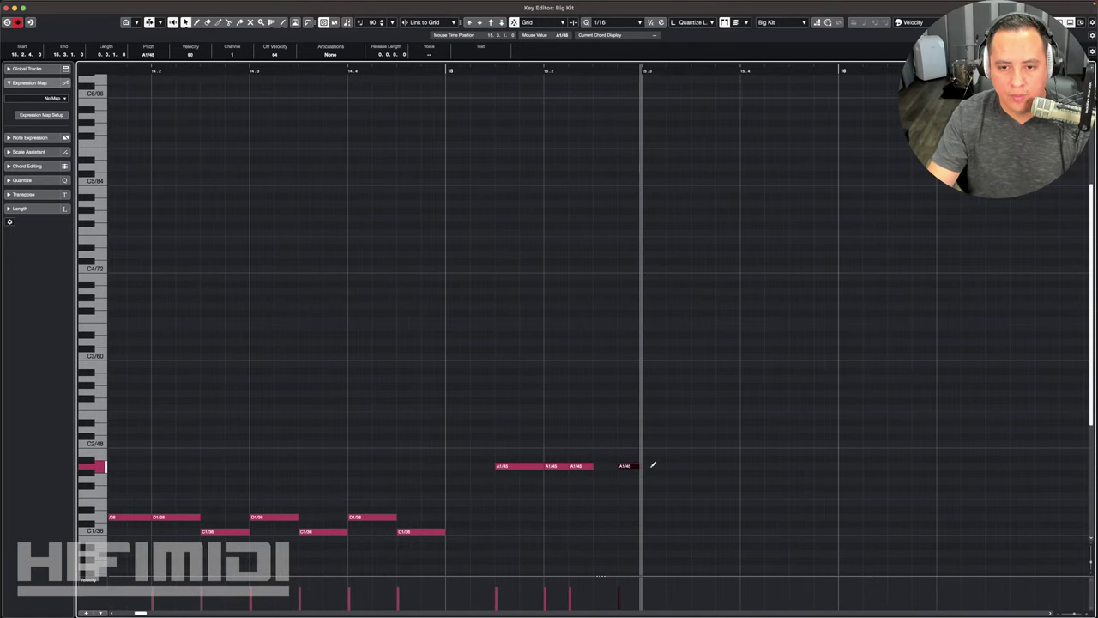
left_click(652, 466)
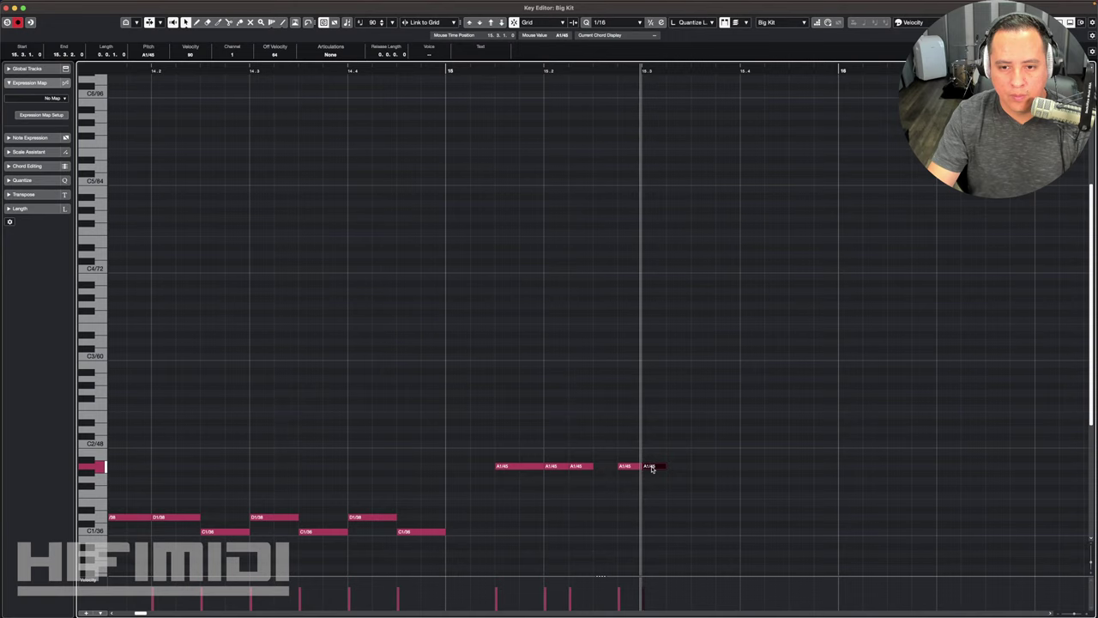
key("space")
left_click(701, 465)
left_click(746, 466)
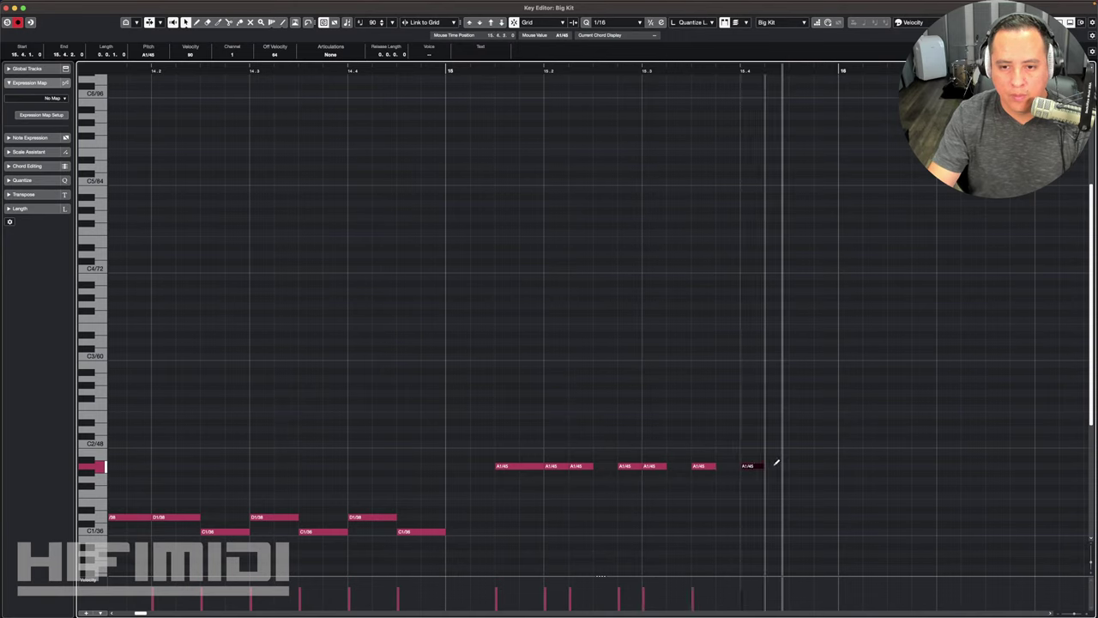
left_click(771, 466)
left_click(796, 465)
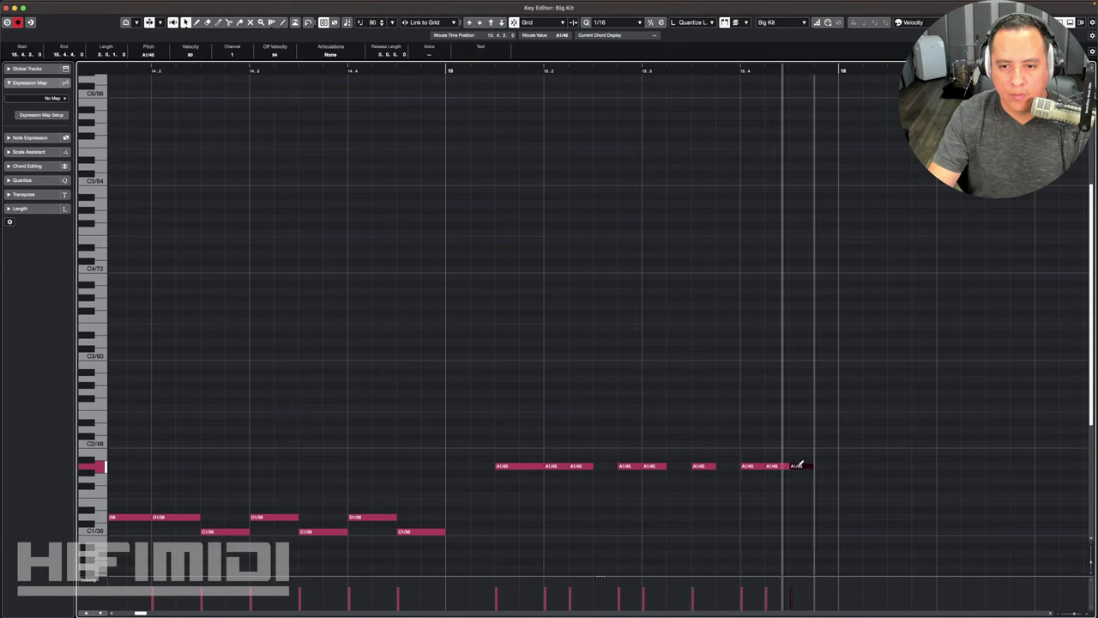
Play back from bar 15 to check the finished tom pattern
left_click(446, 72)
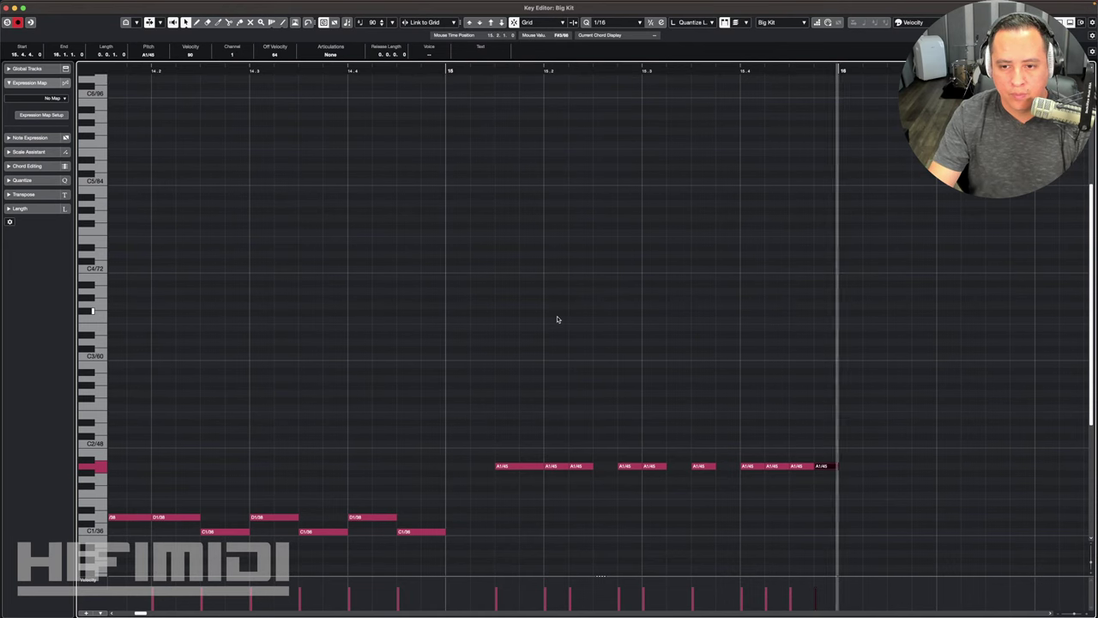
key("space")
key("g")
key("g")
key("g")
key("g")
key("g")
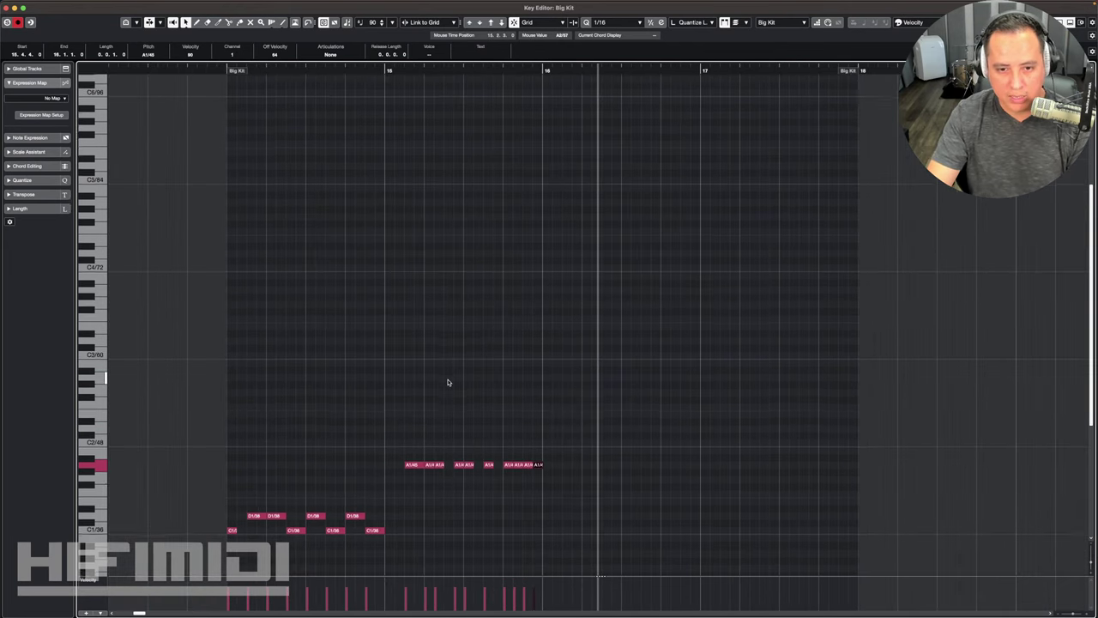
scroll(447, 382, "down", 4)
key("space")
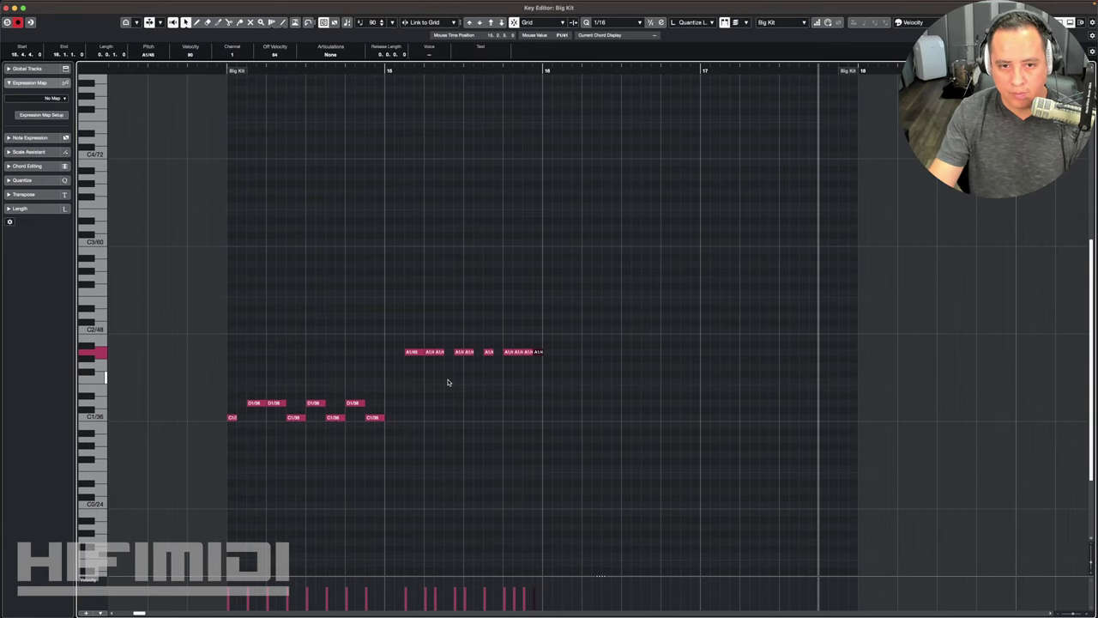
Duplicate all drum notes of bars 14 and 15 into bars 16 and 17 and play back the copy
left_click_drag(567, 327, 225, 452)
key("alt+d")
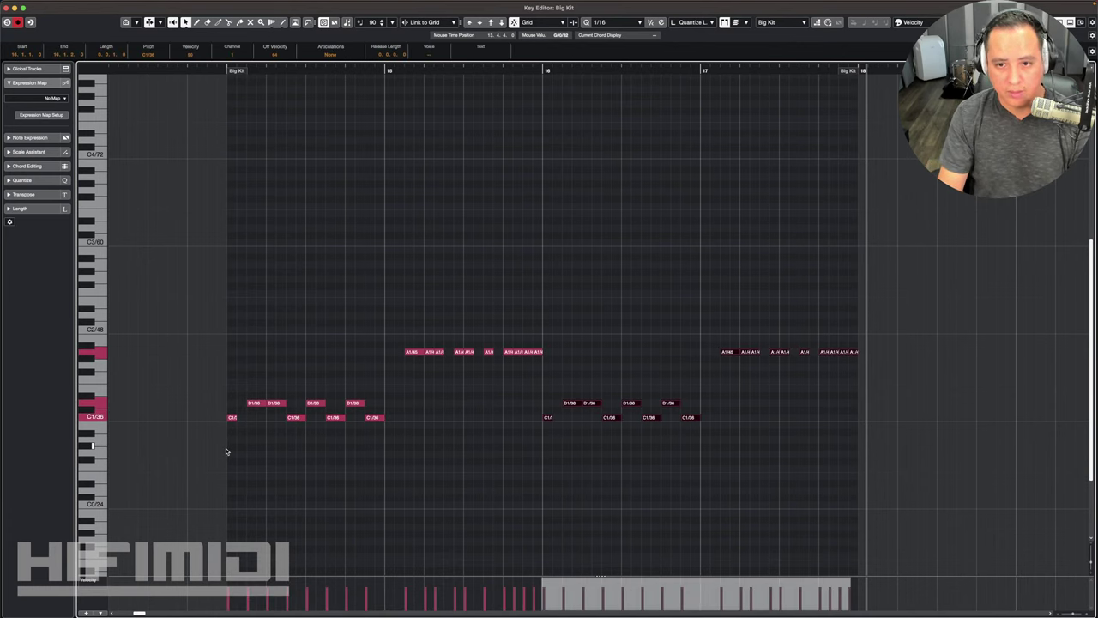
key("l")
key("space")
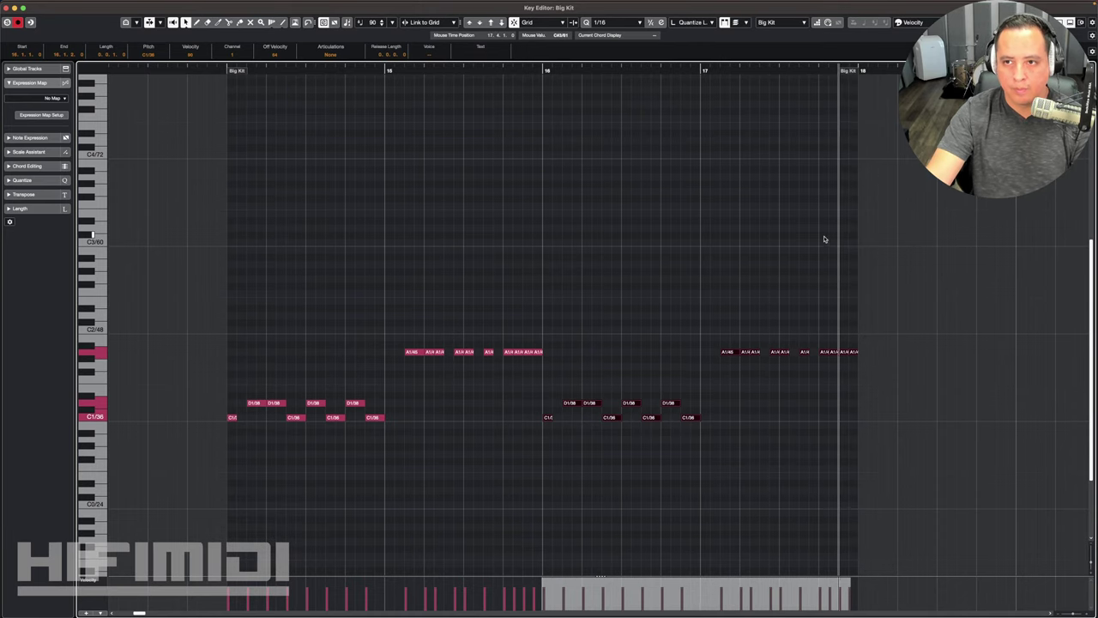
Close the drum editor and colour the Big Kit event at bars 14 to 17 green
key("Return")
left_click(743, 303)
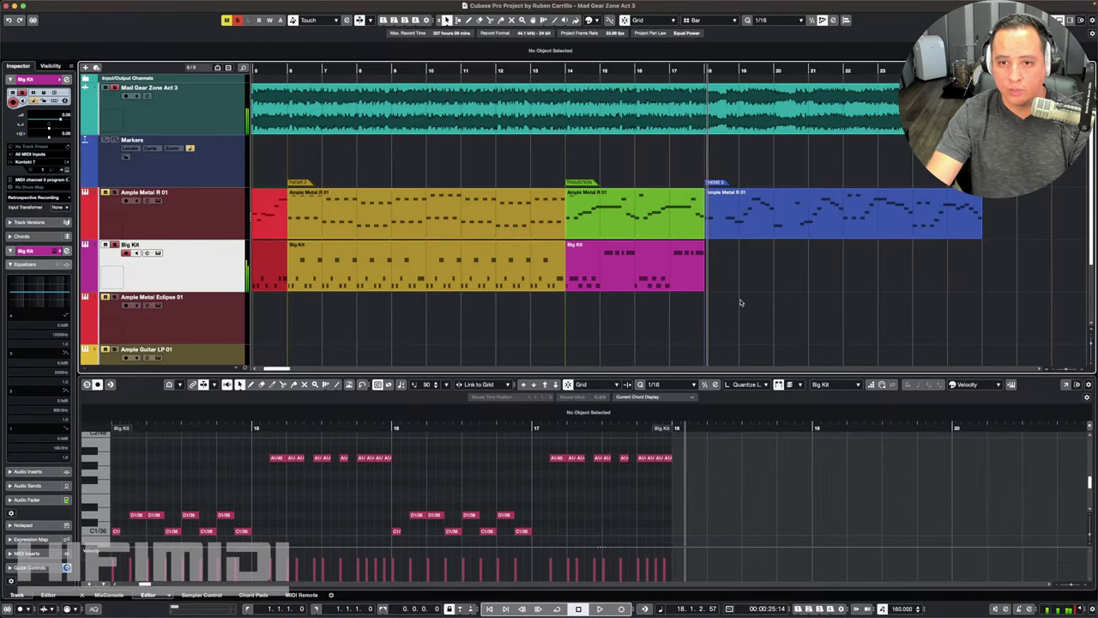
left_click(653, 275)
left_click(592, 20)
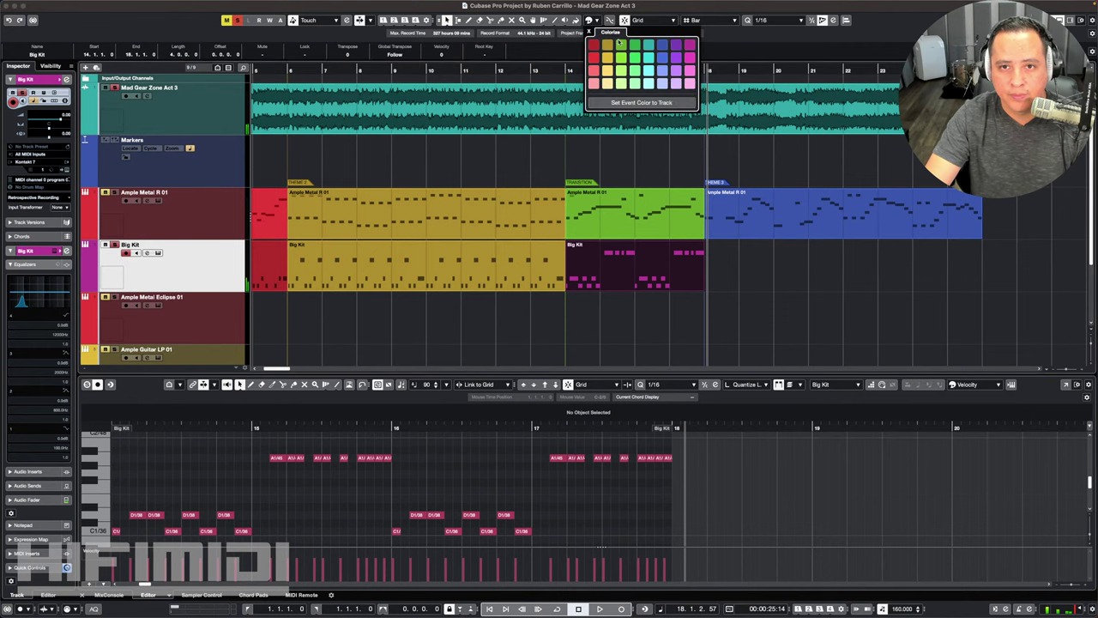
left_click(622, 44)
Create an empty Big Kit part from bar 18 to bar 26 and open it in a separate Key Editor window
left_click_drag(716, 261, 983, 261)
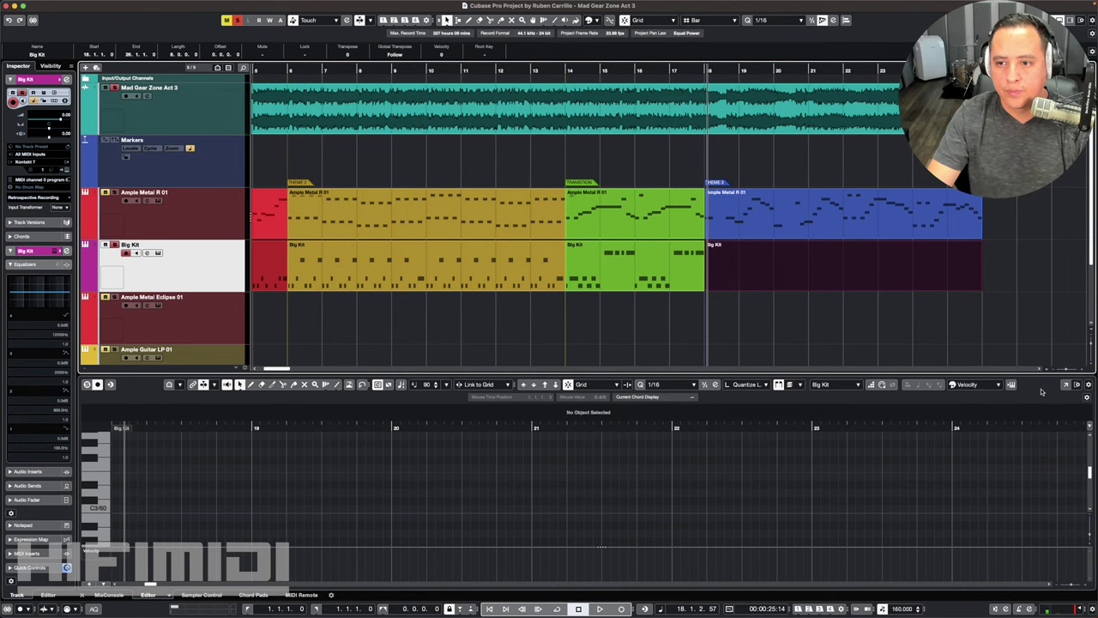
left_click(1066, 386)
scroll(627, 308, "left", 3)
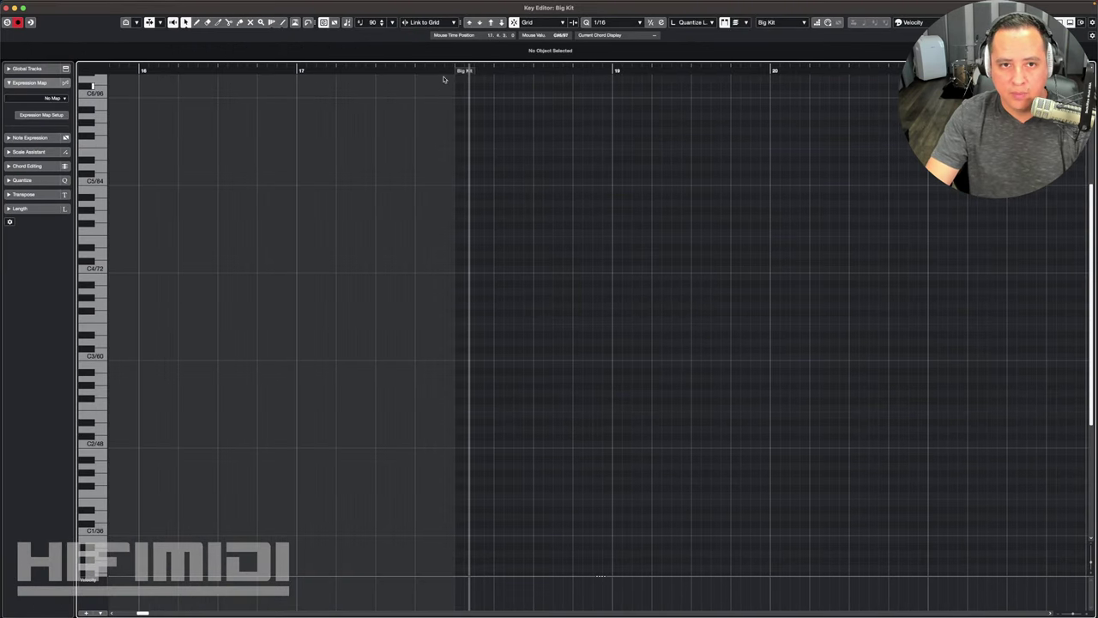
Play the song from bar 18 to listen for the section's first drum hits
left_click(448, 70)
key("space")
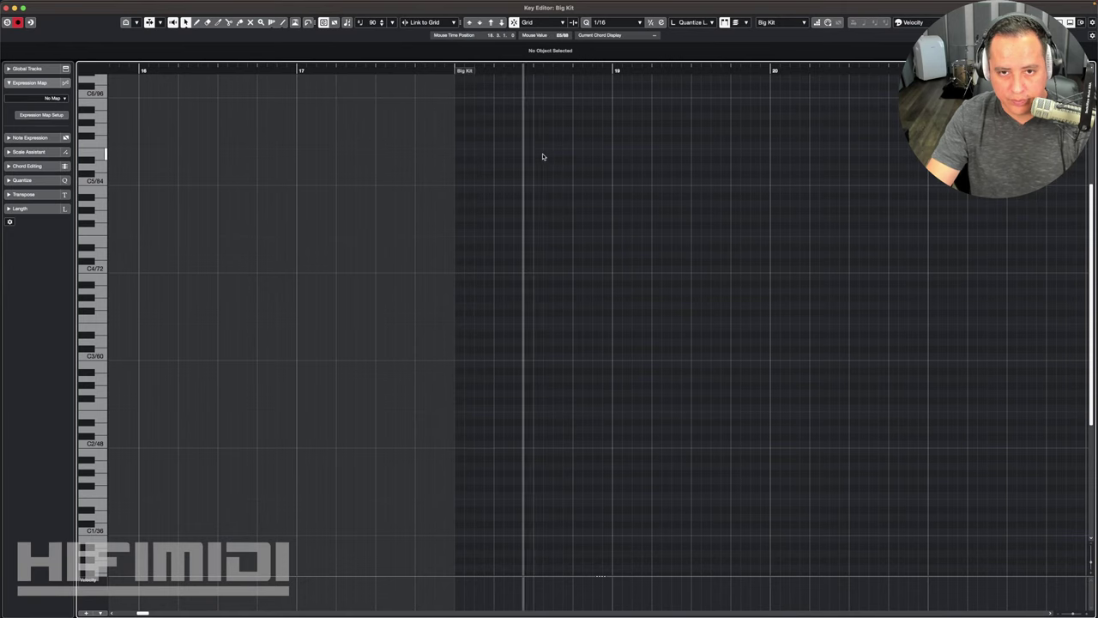
key("space")
left_click(454, 70)
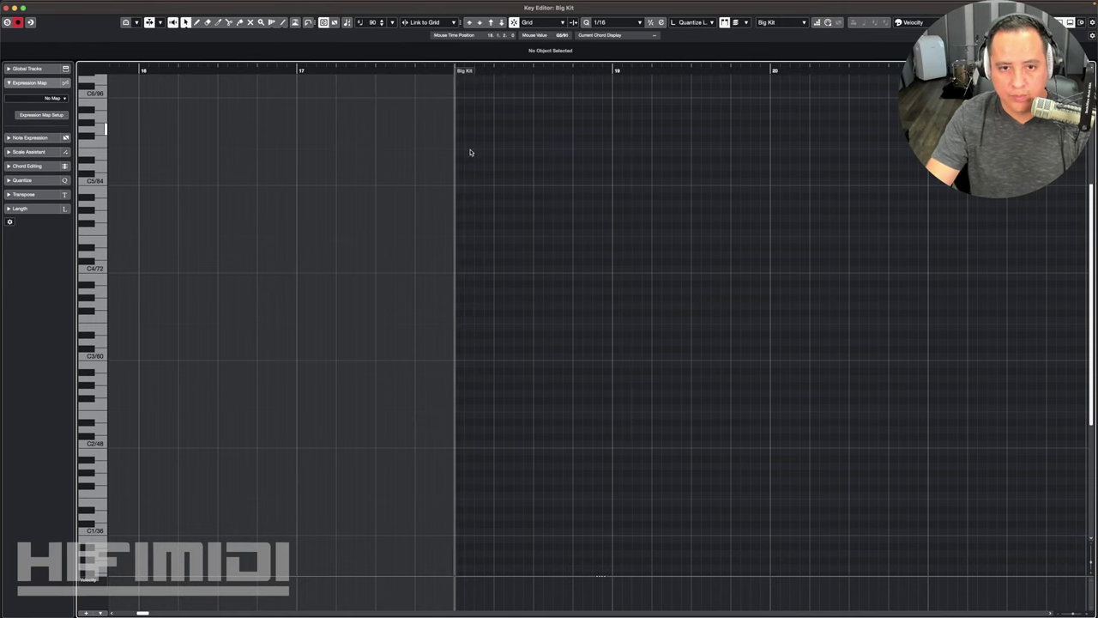
key("space")
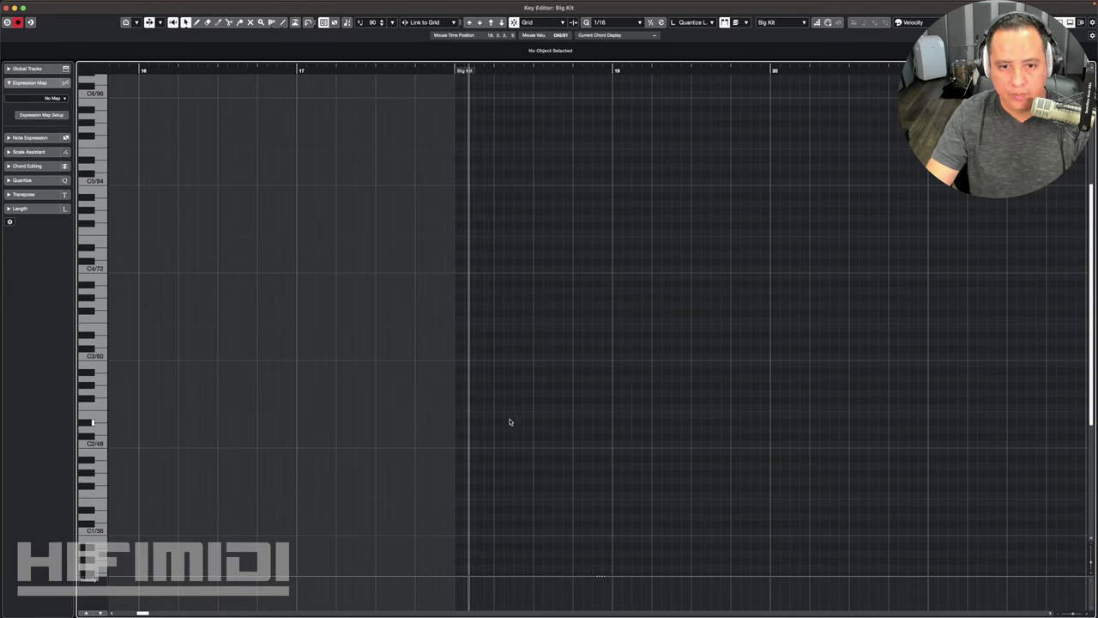
Add a sixteenth-note C1 kick at 18.1.1 and play back from bar 18
left_click(459, 445)
key("shift+Down")
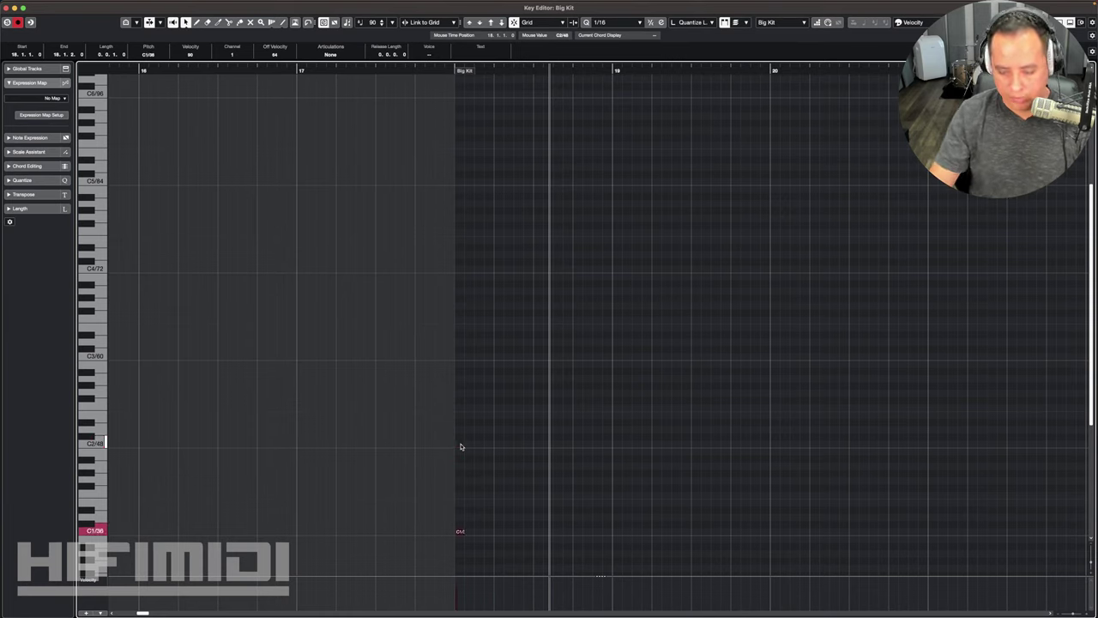
key("space")
key("space")
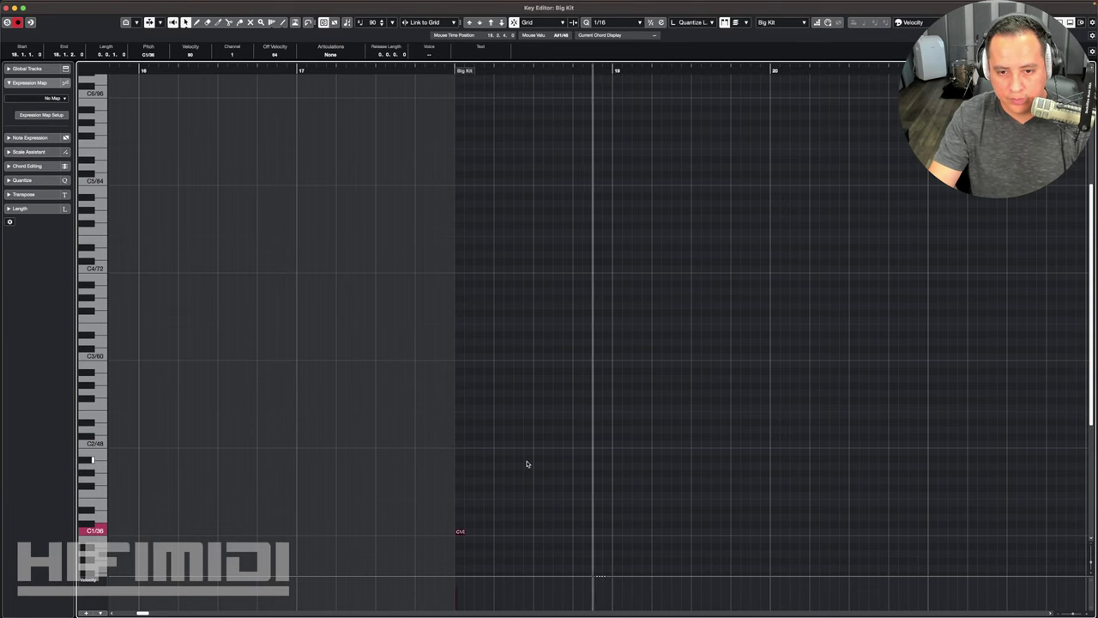
key("space")
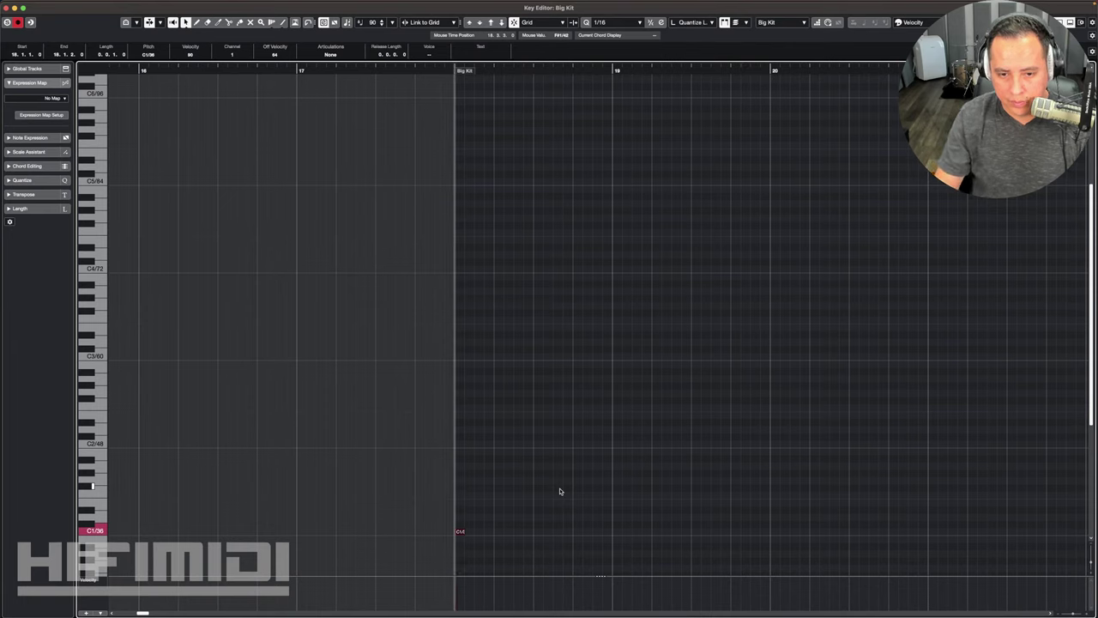
key("space")
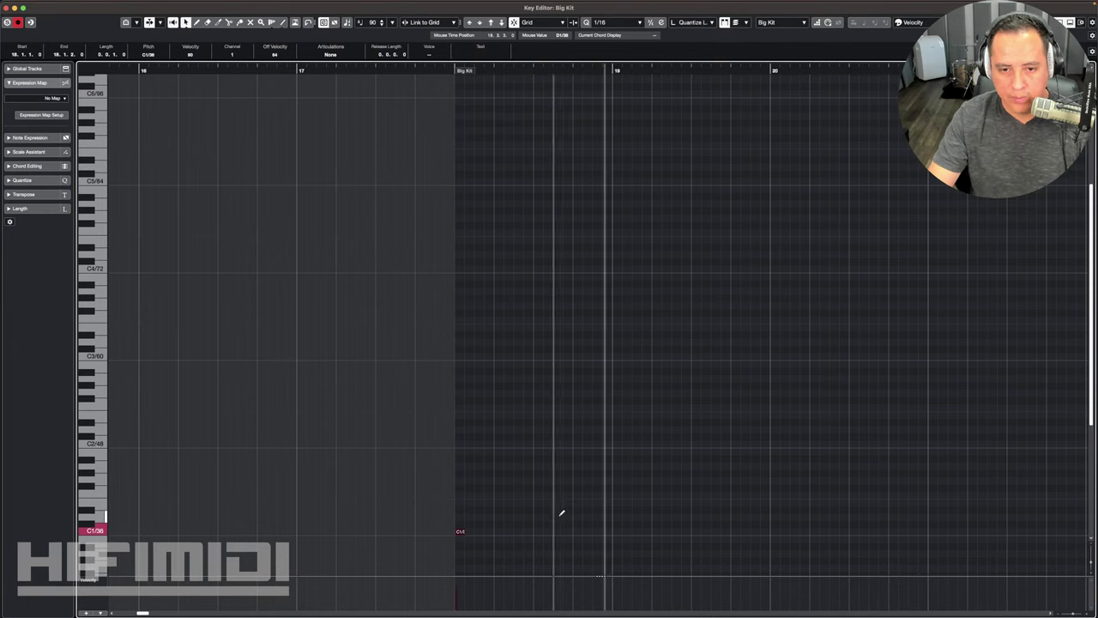
Add D1 snares at 18.3.3, 18.4.1, 19.2.1 and 19.2.3, and C1 kicks at 18.4.3 and 19.1.3
left_click(560, 517)
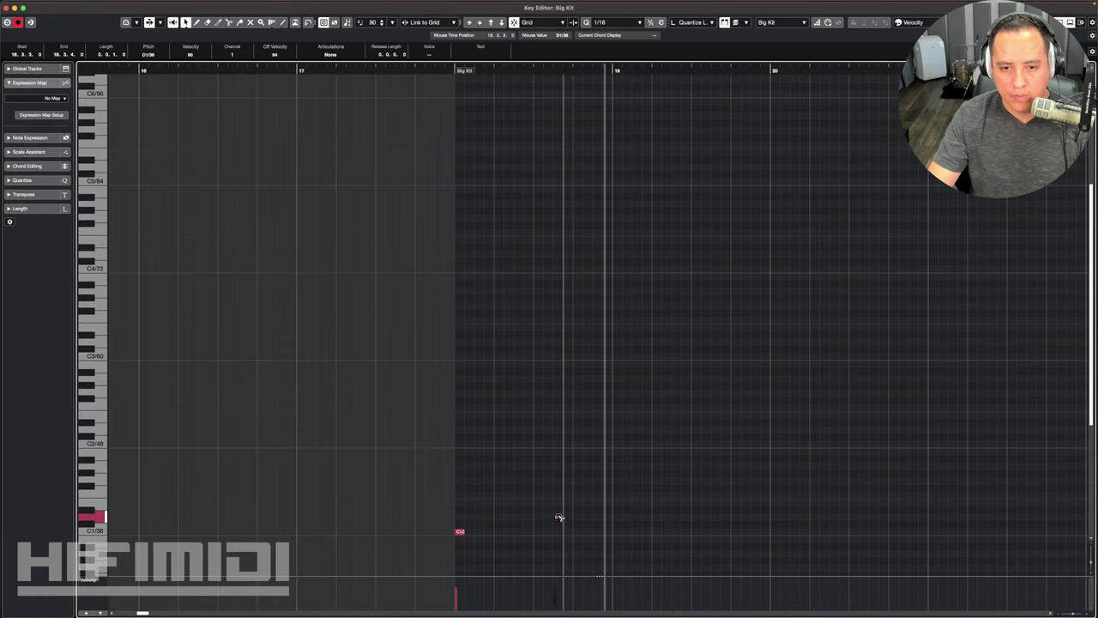
left_click(577, 517)
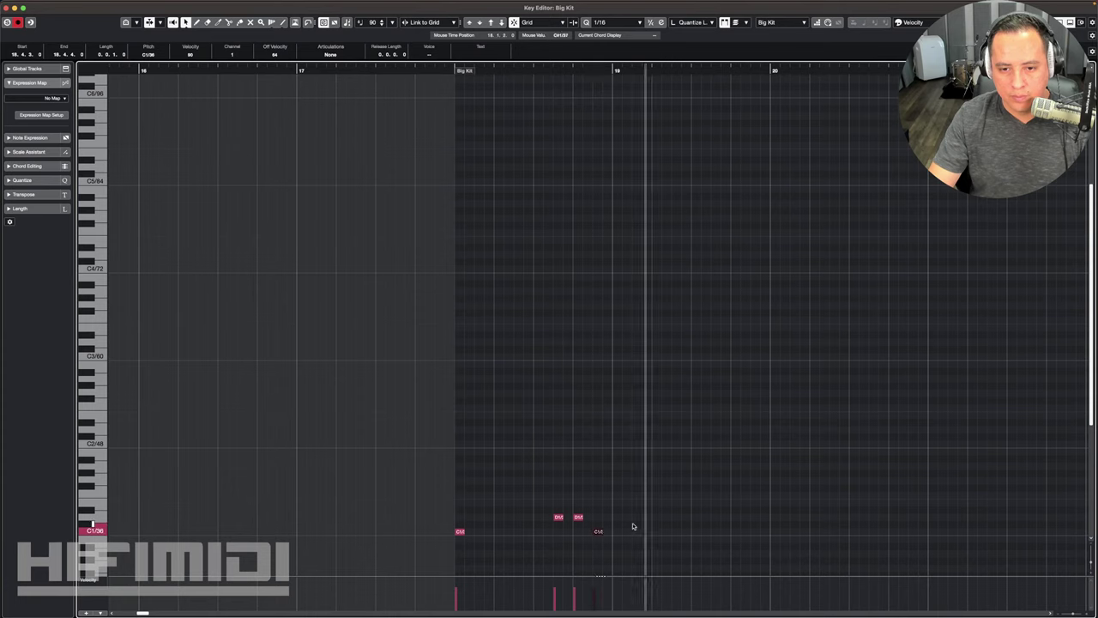
left_click(639, 532)
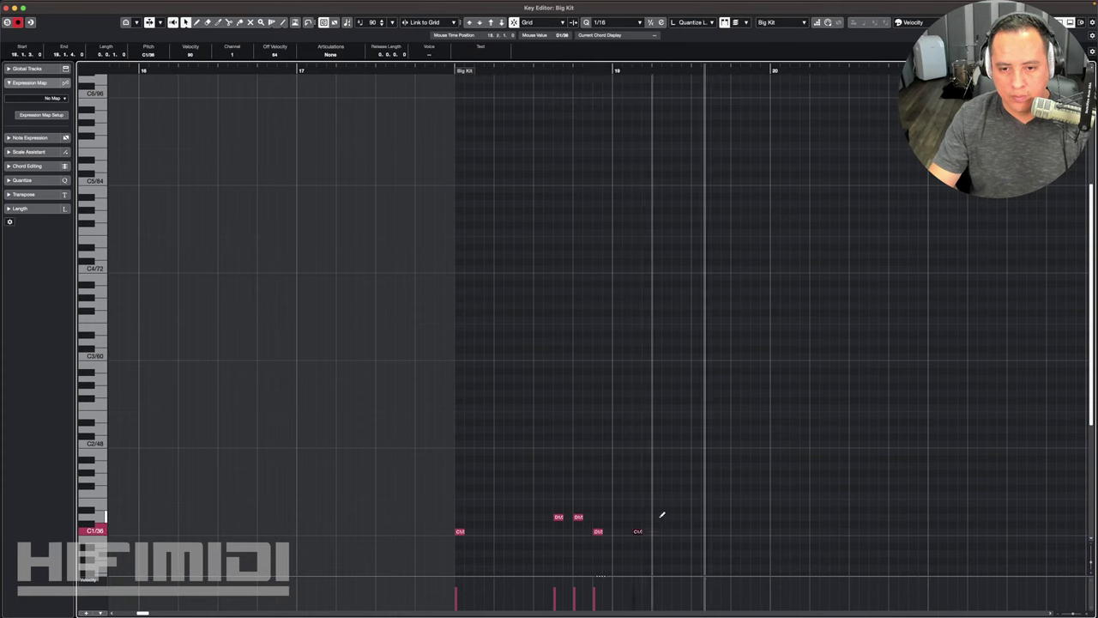
left_click(661, 517)
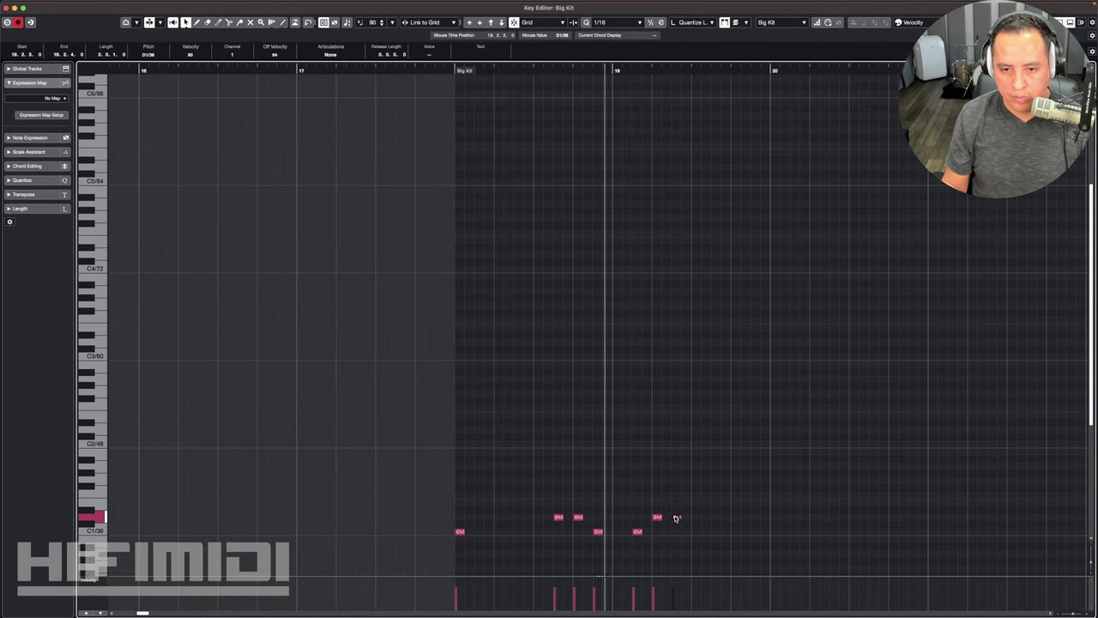
left_click(677, 517)
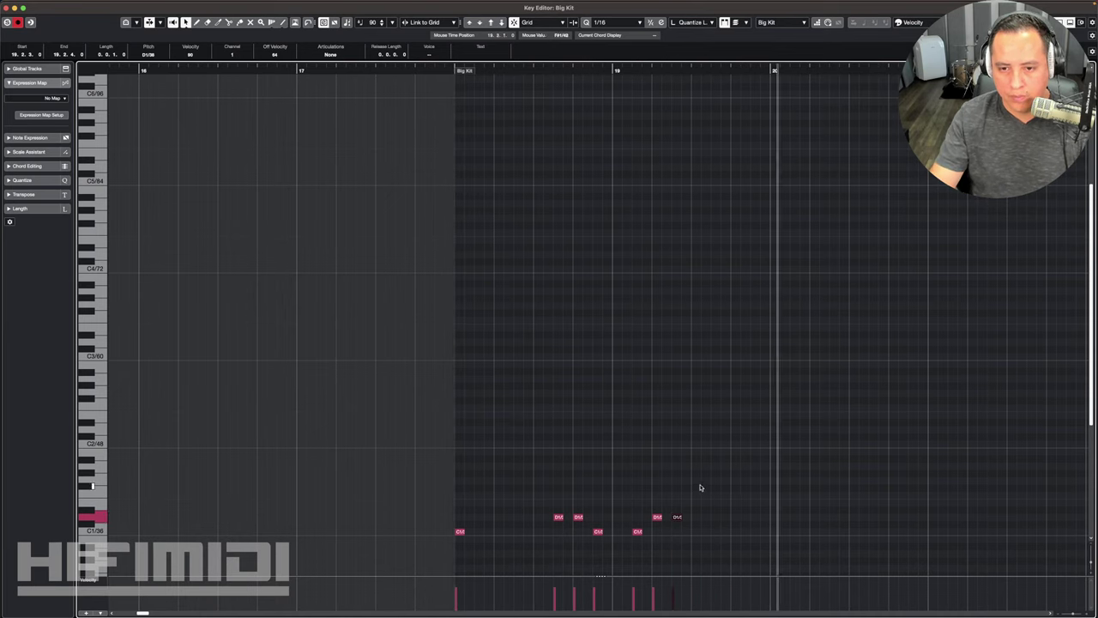
Add sixteenth-note A1 toms at 19.3.1, 19.3.2, 19.3.4, 19.4.1 and 19.4.3, and play back from bar 19
key("minus")
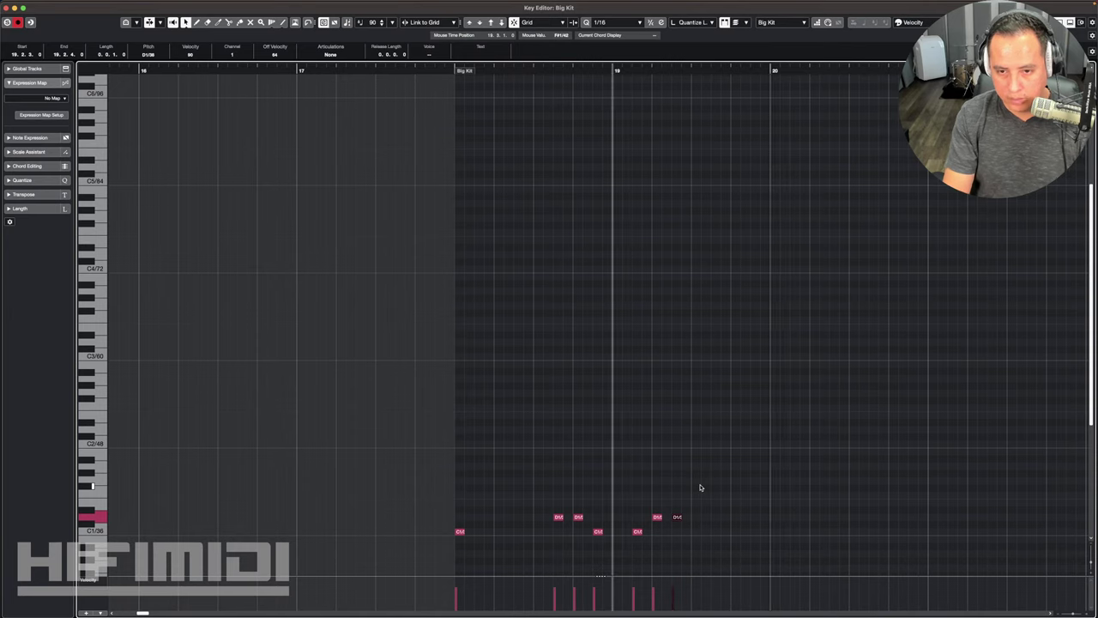
key("space")
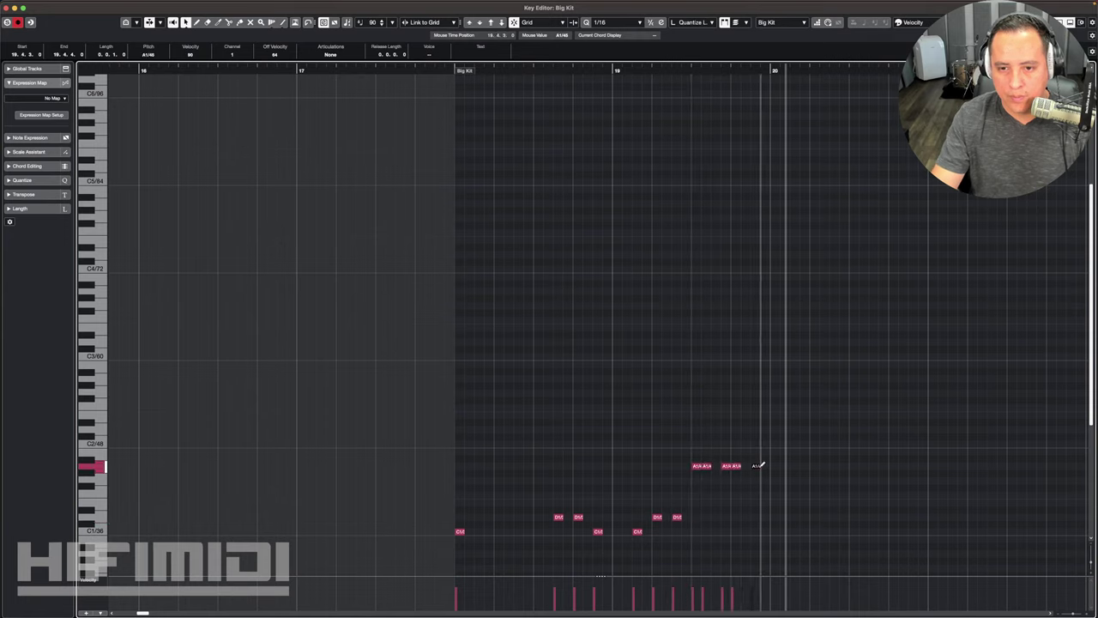
left_click(615, 70)
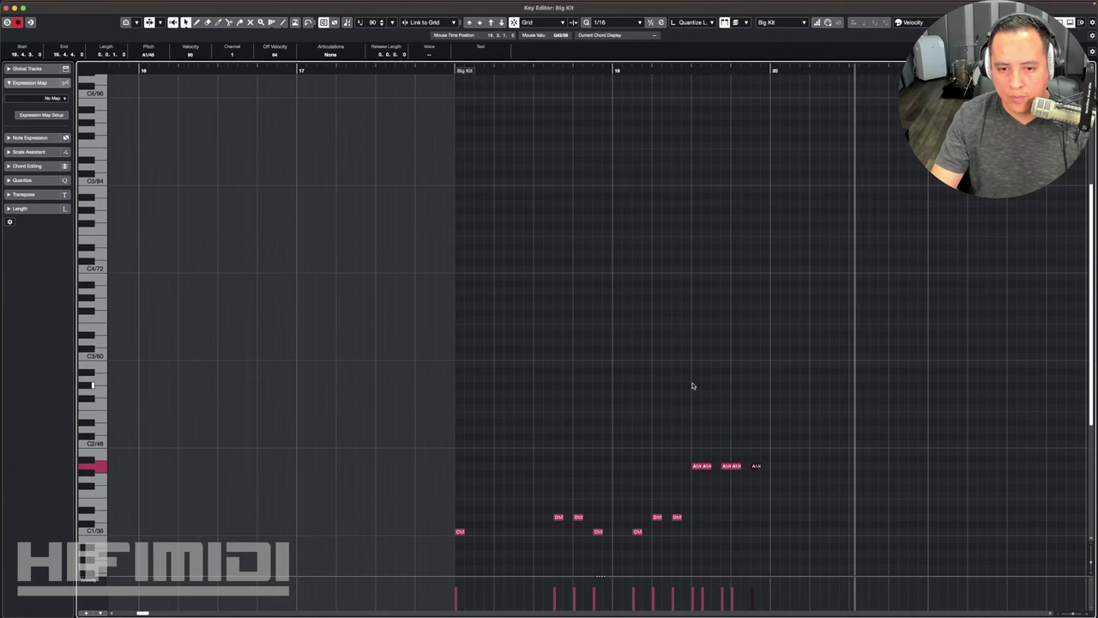
key("space")
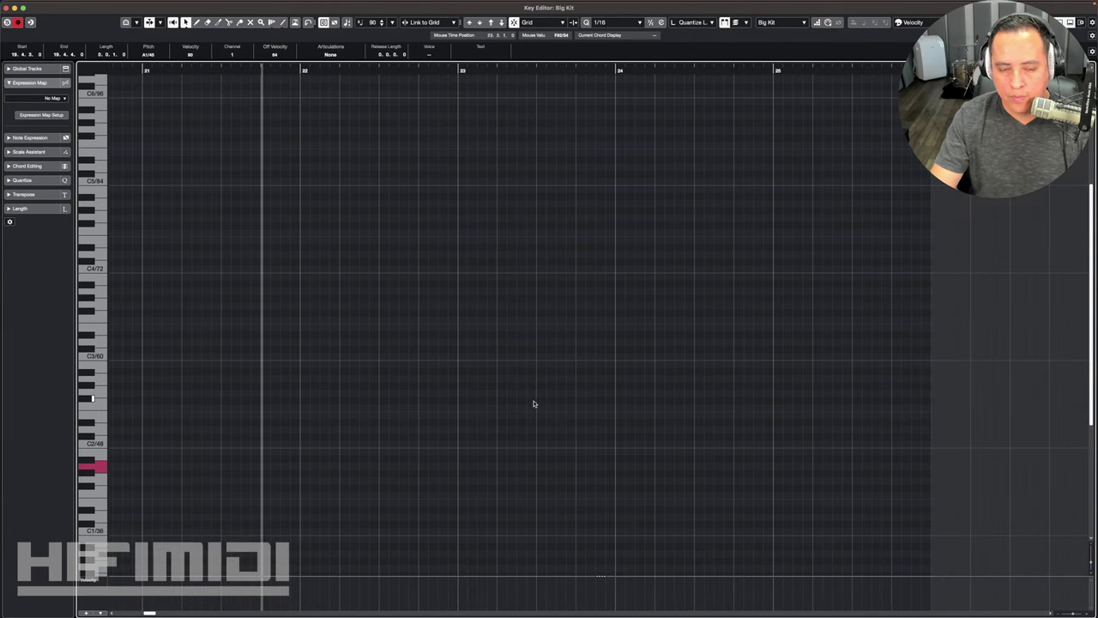
Play from just before bar 18 to check the drums in bars 18 and 19 and hear the following bars
scroll(537, 407, "left", 4)
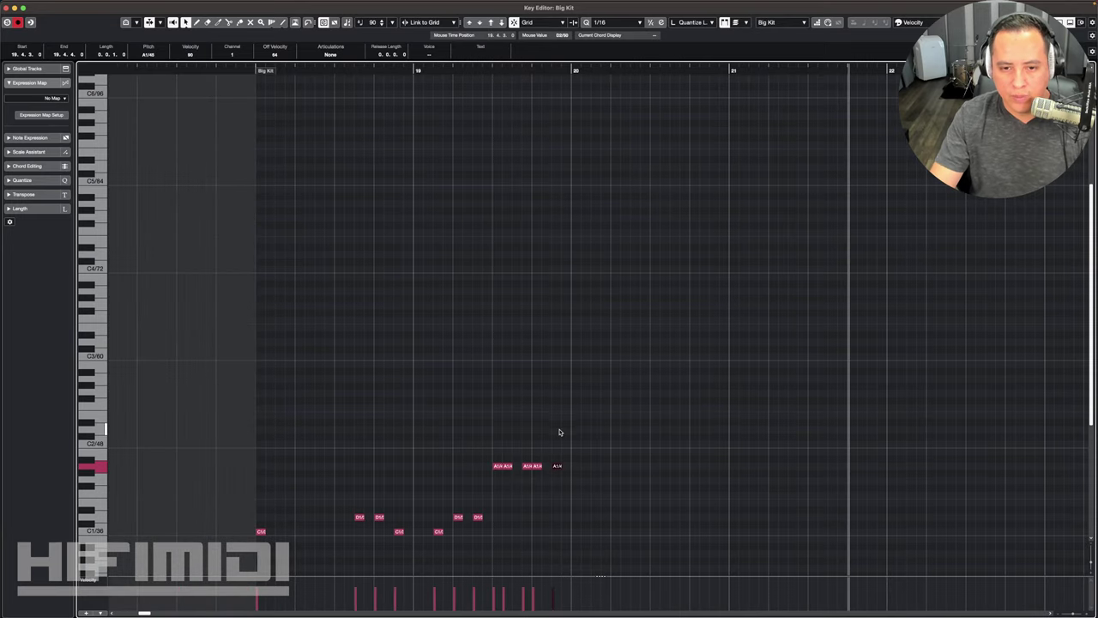
key("space")
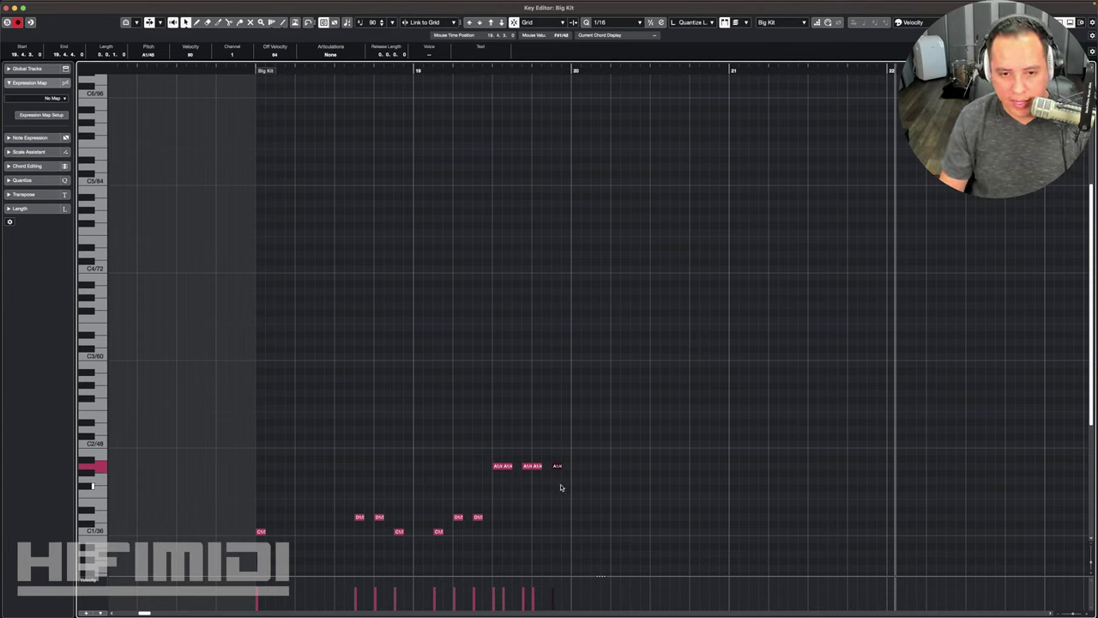
key("KP_1")
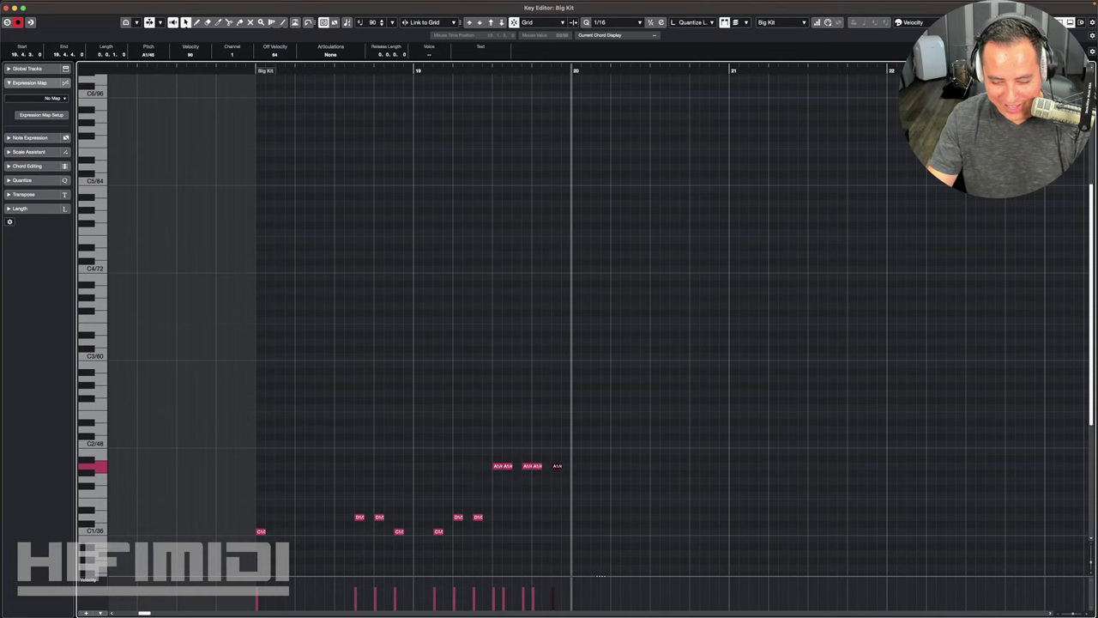
left_click(247, 68)
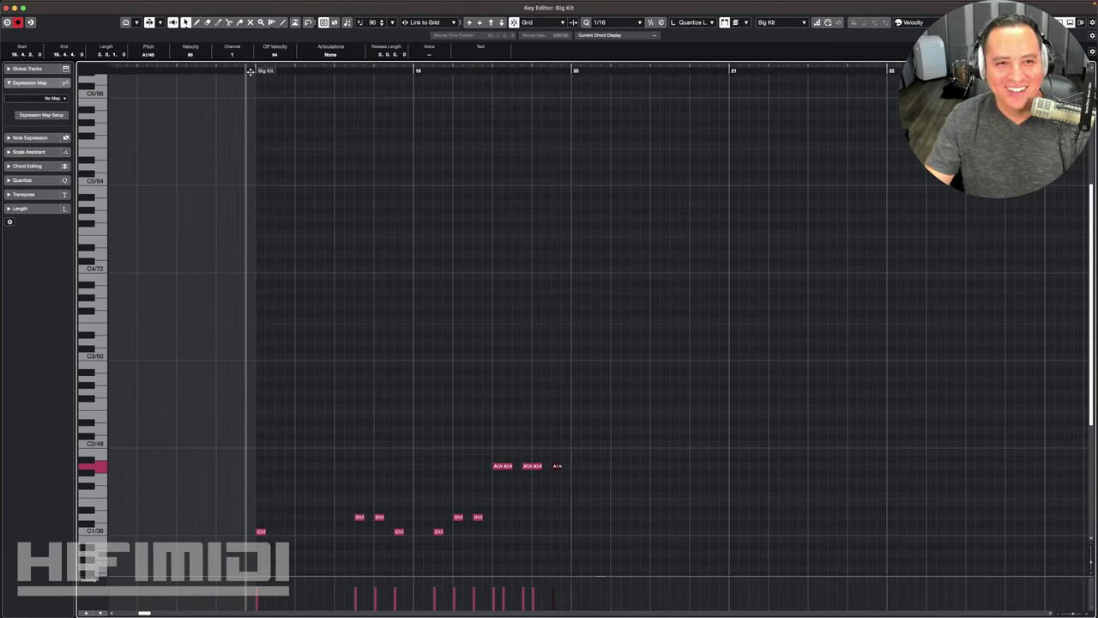
key("space")
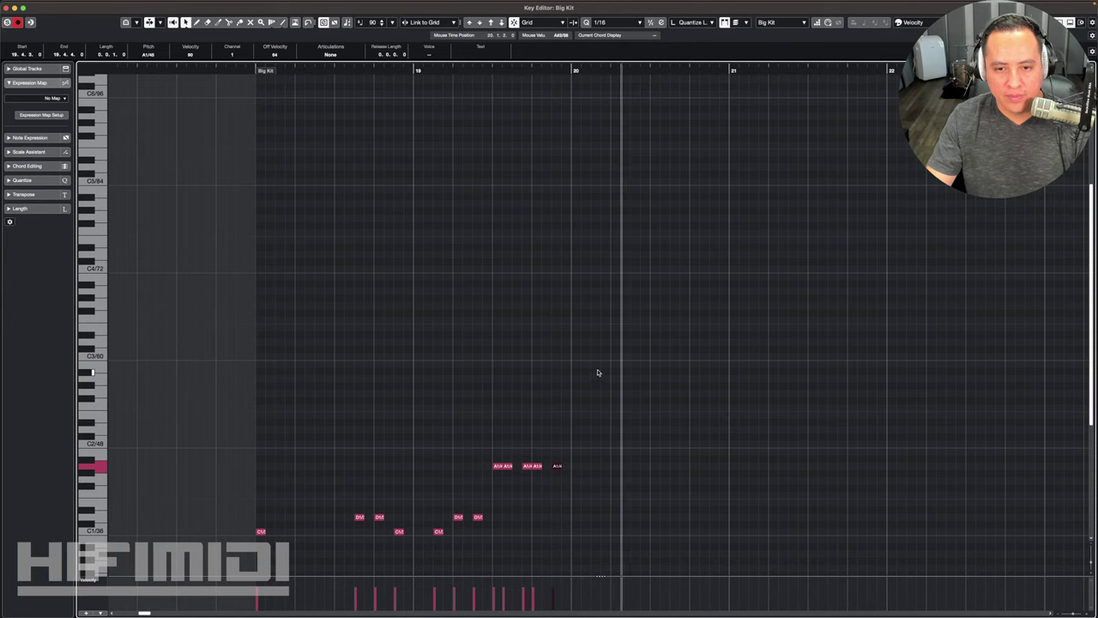
key("space")
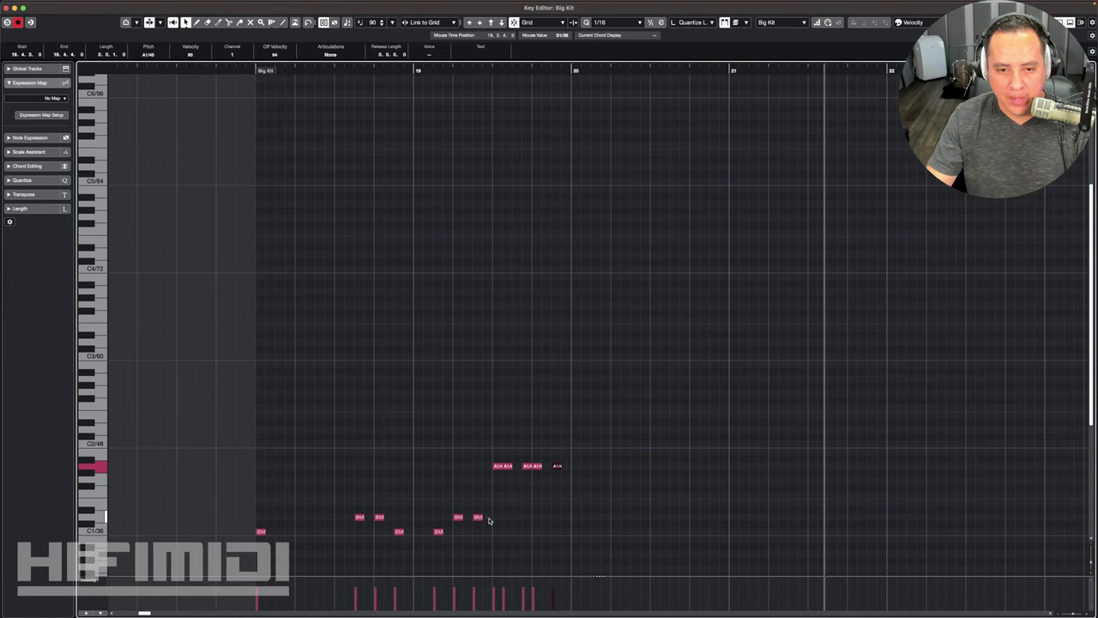
Add C1 kicks at 20.1.1, 20.4.3 and 21.1.3 and D1 snares at 20.3.3 and 20.4.1, and play back from bar 20
left_click(575, 531, "alt")
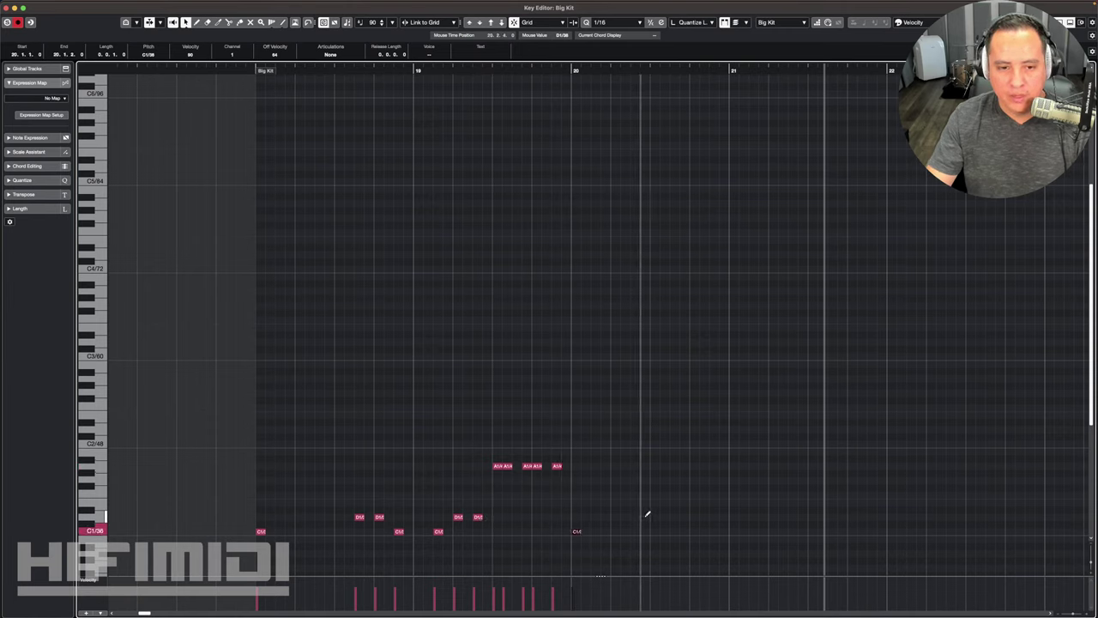
left_click(674, 515, "alt")
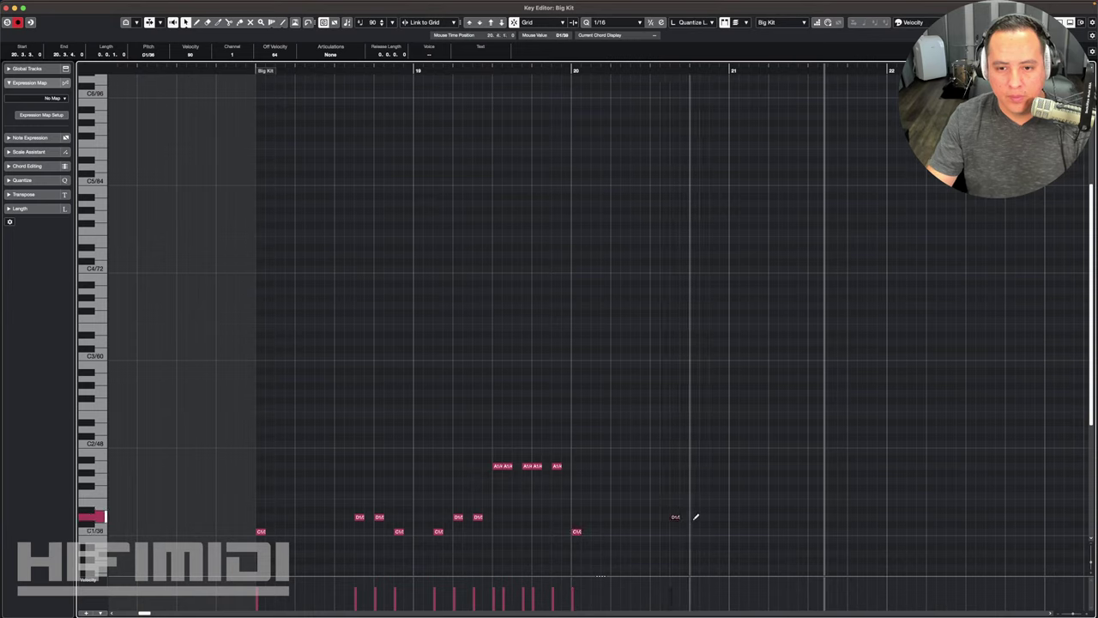
left_click(695, 516, "alt")
left_click(714, 531, "alt")
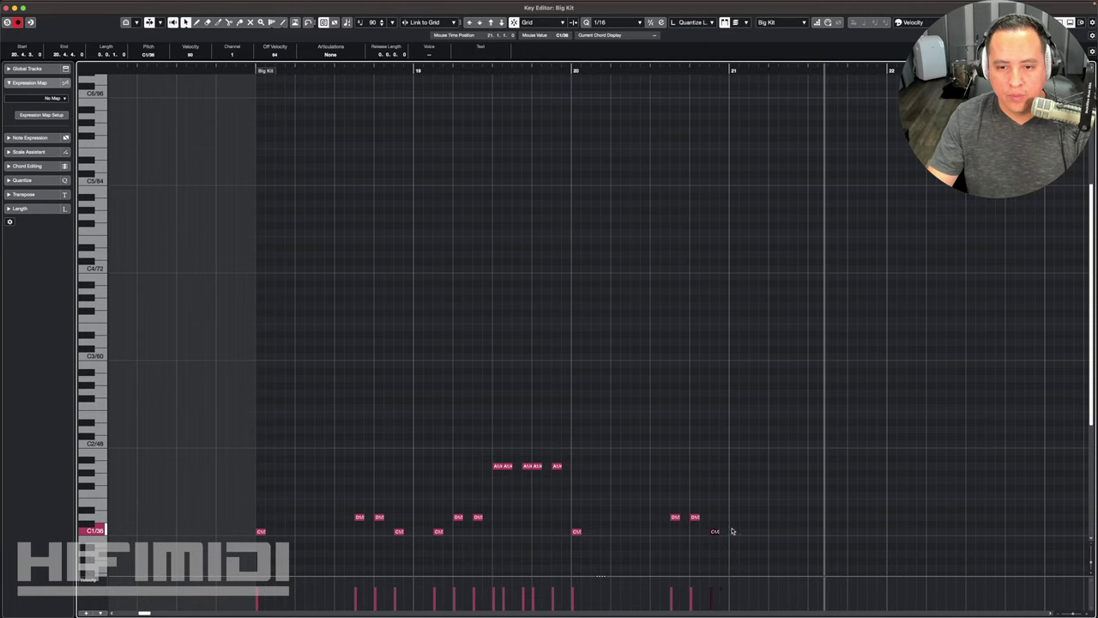
left_click(755, 531, "alt")
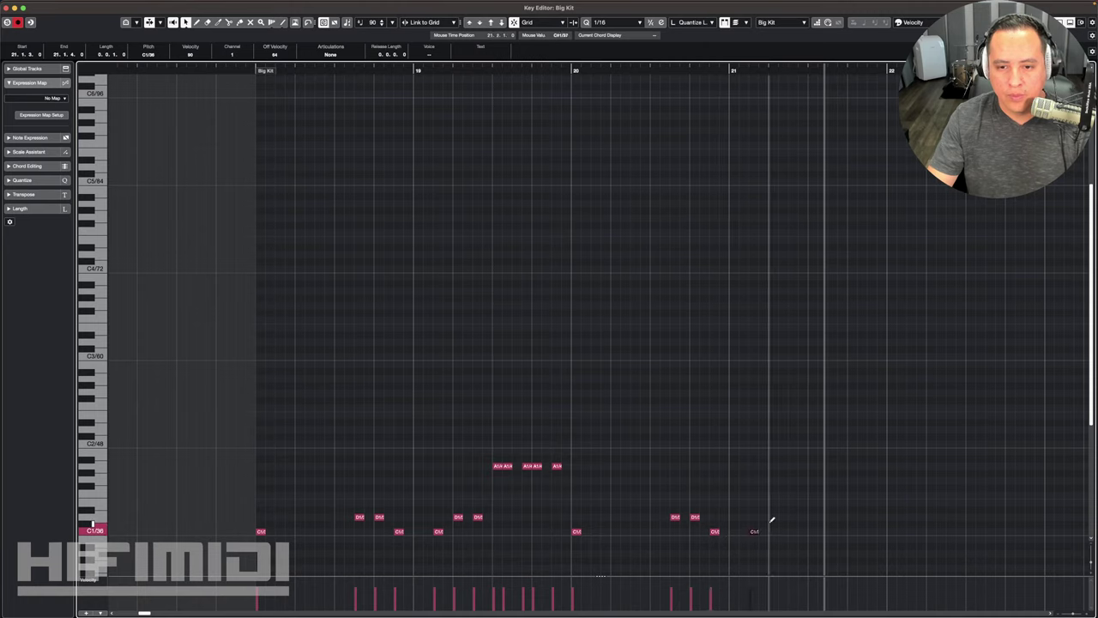
left_click(573, 70)
key("space")
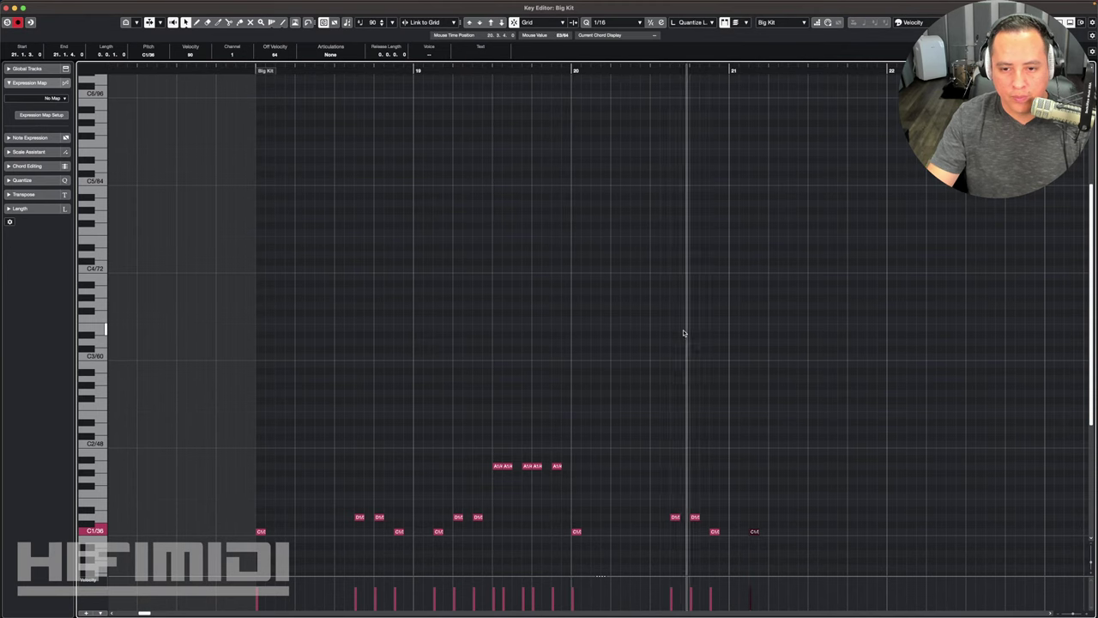
Add sixteenth-note D1 snares at 21.2.1, 21.2.2 and 21.2.4, replaying bar 21 to match the rhythm
left_click(774, 516, "alt")
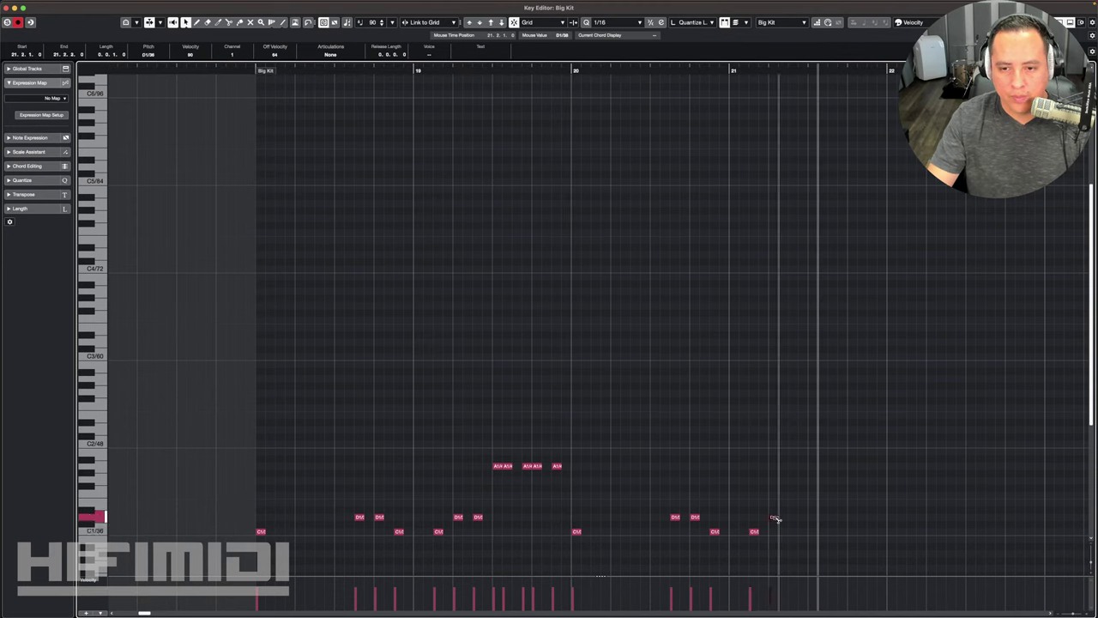
key("space")
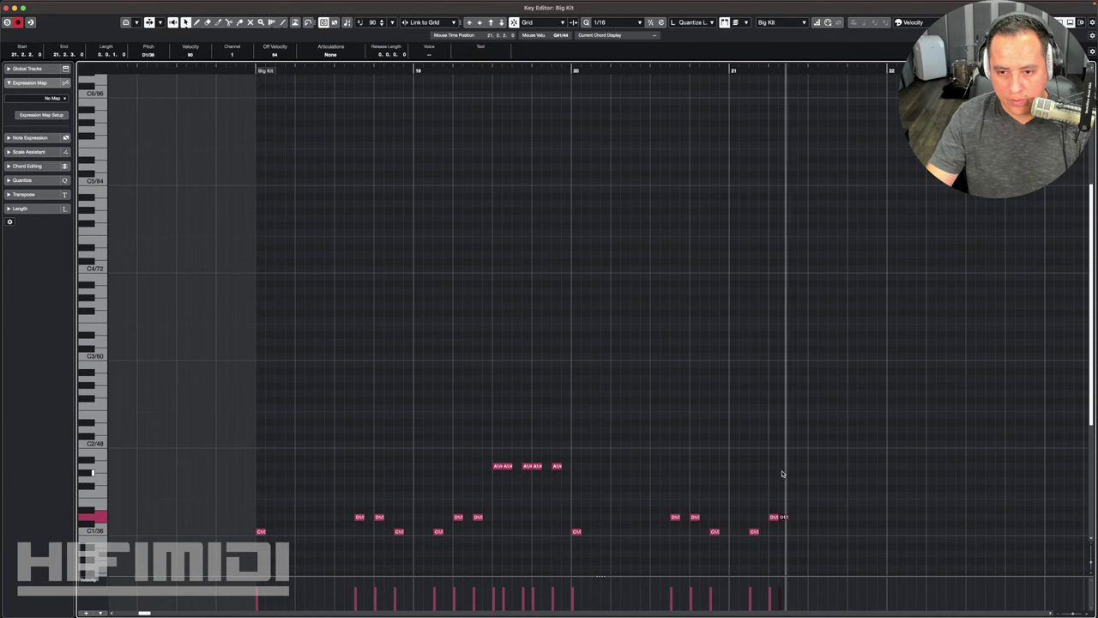
left_click(768, 75)
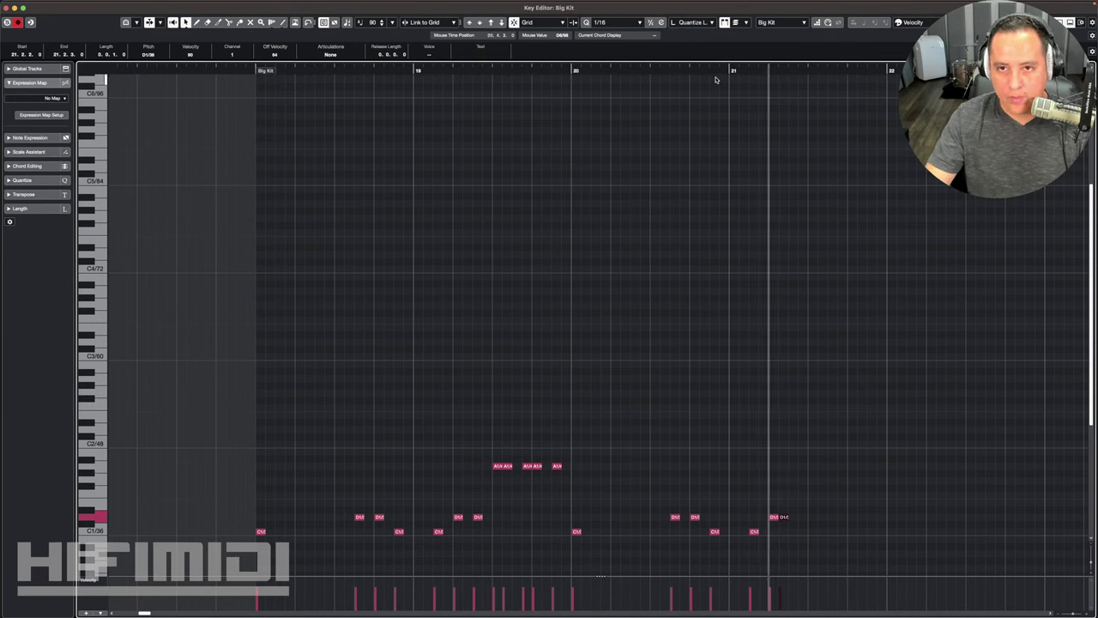
left_click(732, 71)
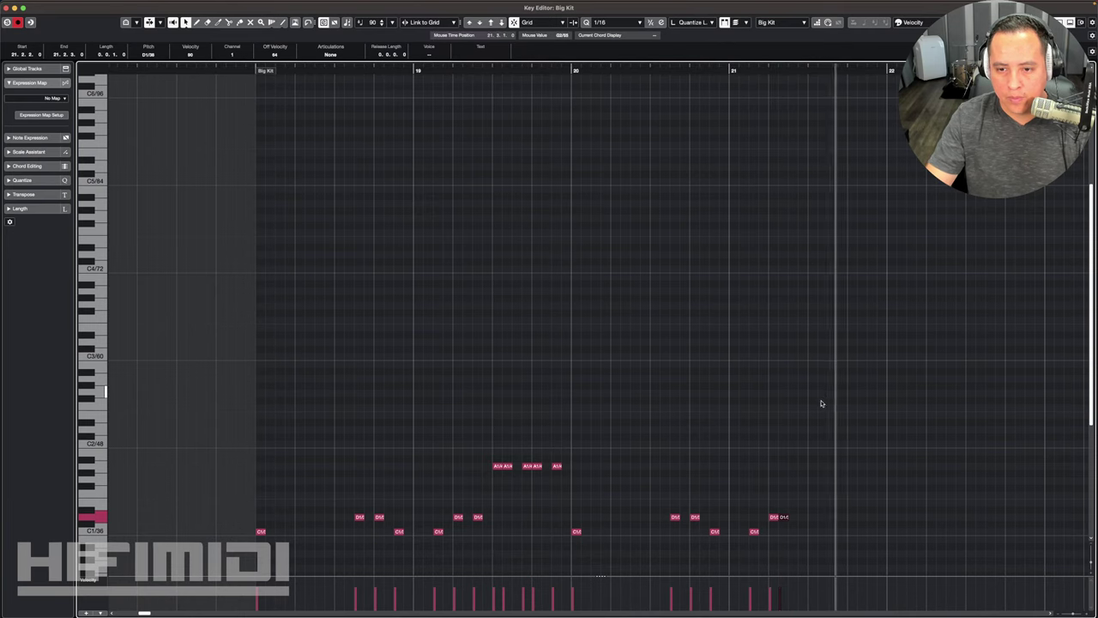
key("space")
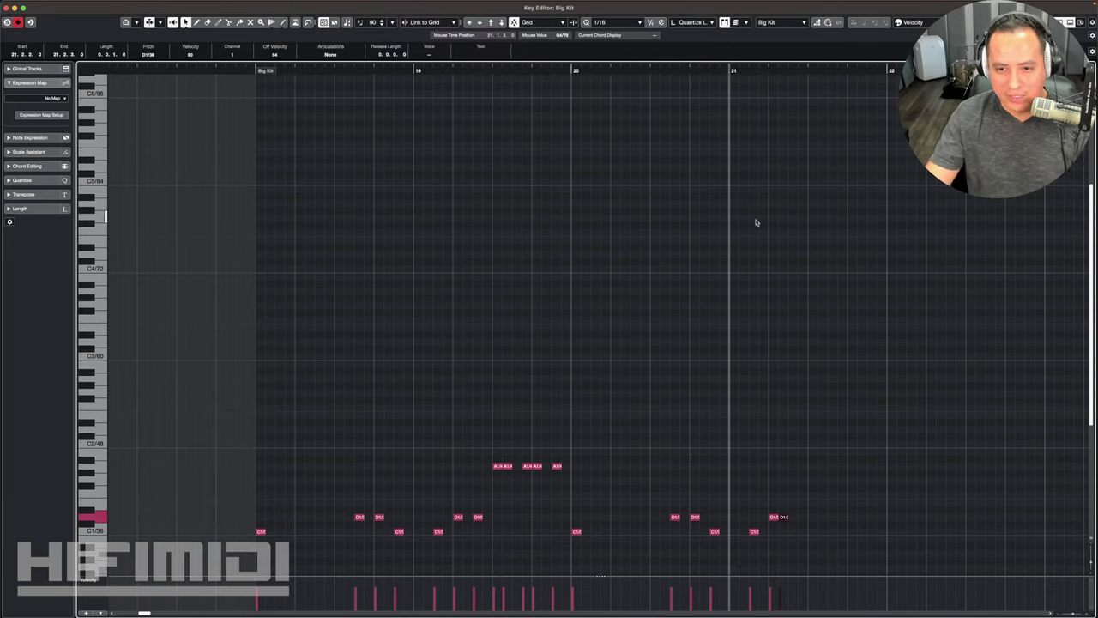
key("space")
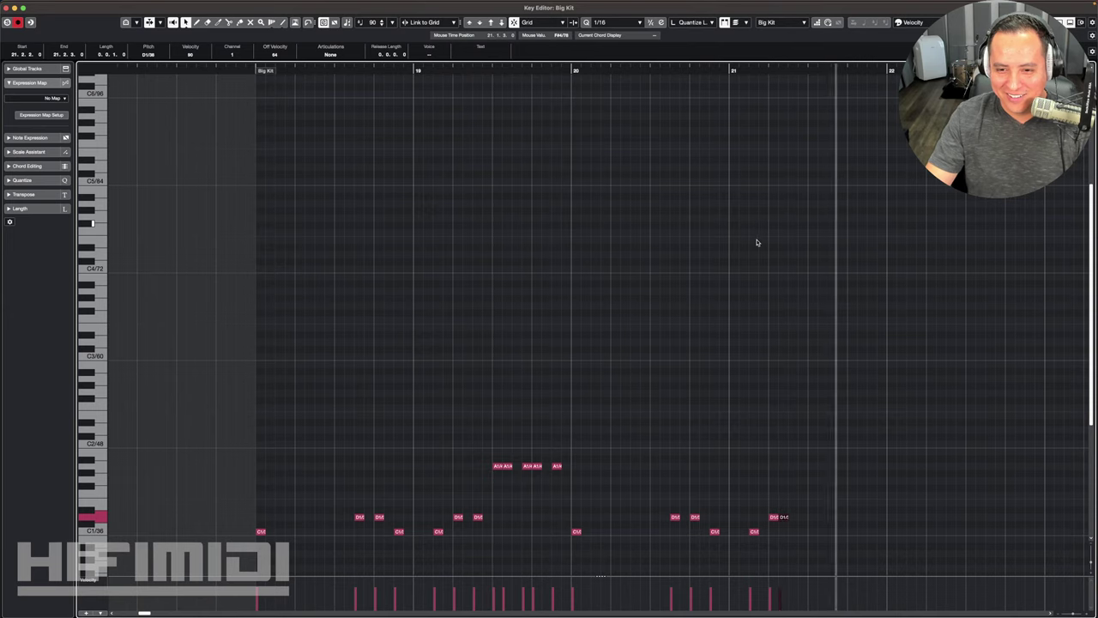
key("space")
key("space")
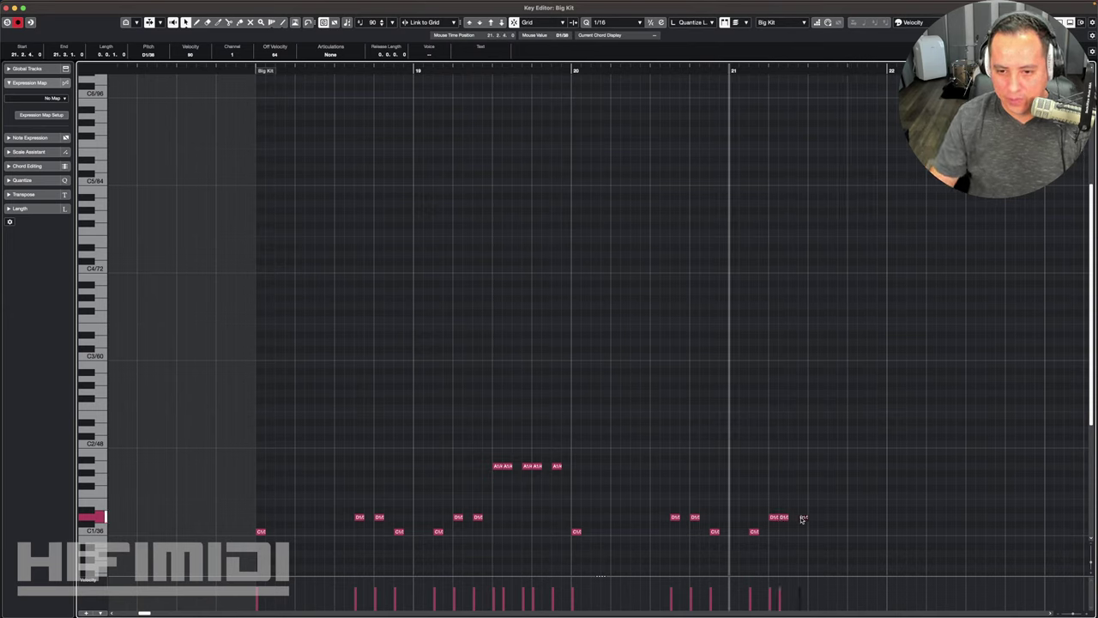
key("space")
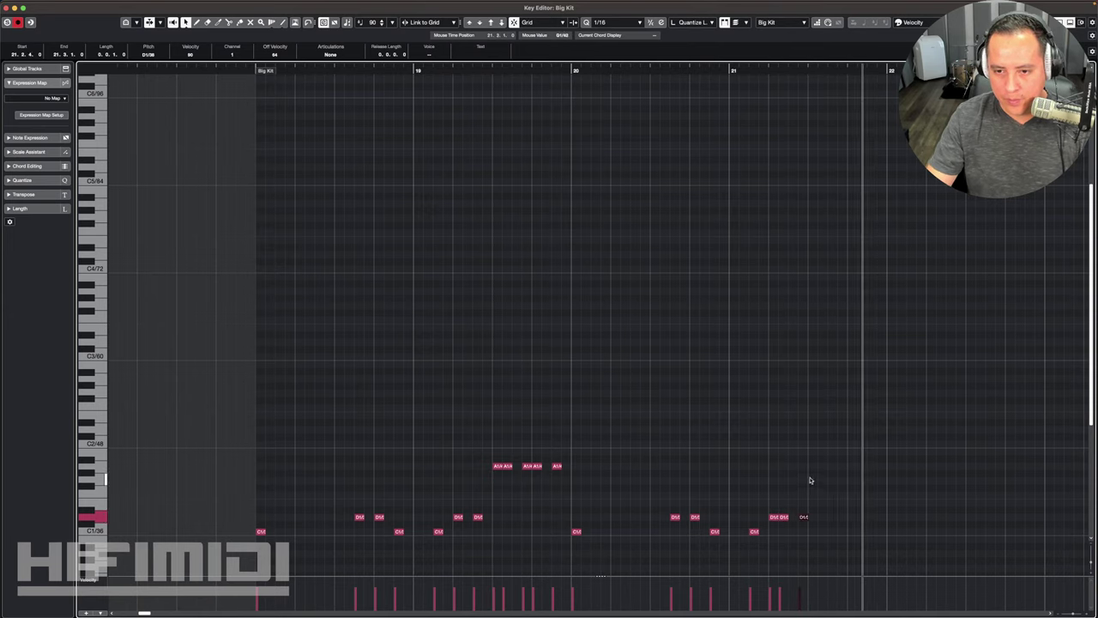
Add sixteenth-note A1 toms at 21.3.1, at 21.3.3 and 21.3.4, and on all four sixteenths of beat 21.4
left_click(813, 466, "alt")
left_click(831, 466, "alt")
left_click(842, 466, "alt")
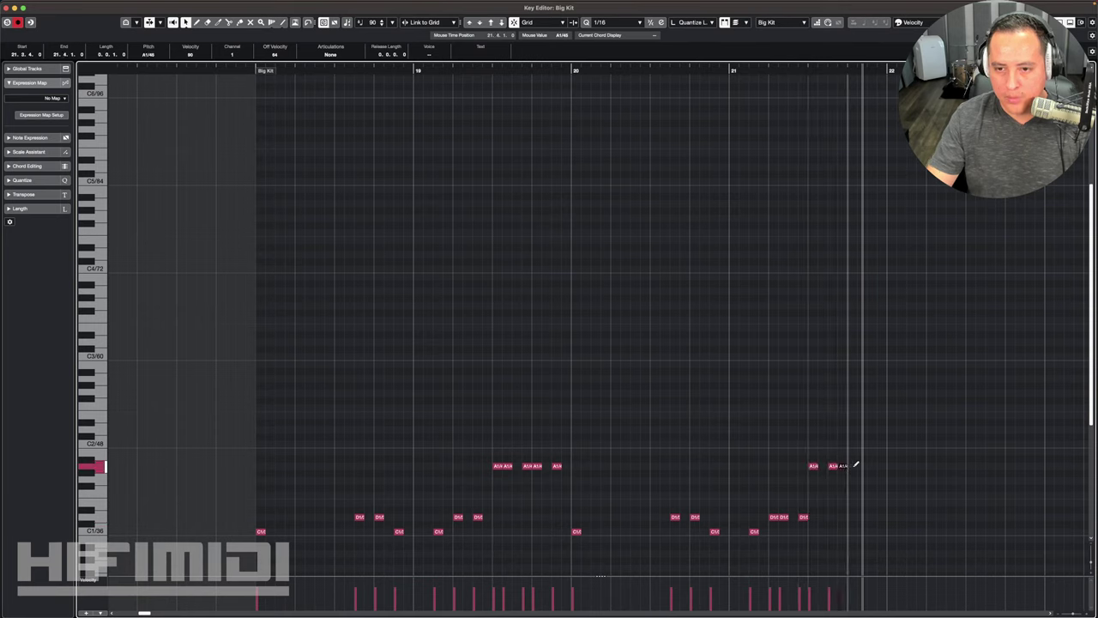
left_click(852, 466, "alt")
left_click(861, 466, "alt")
left_click(875, 465)
left_click(884, 465)
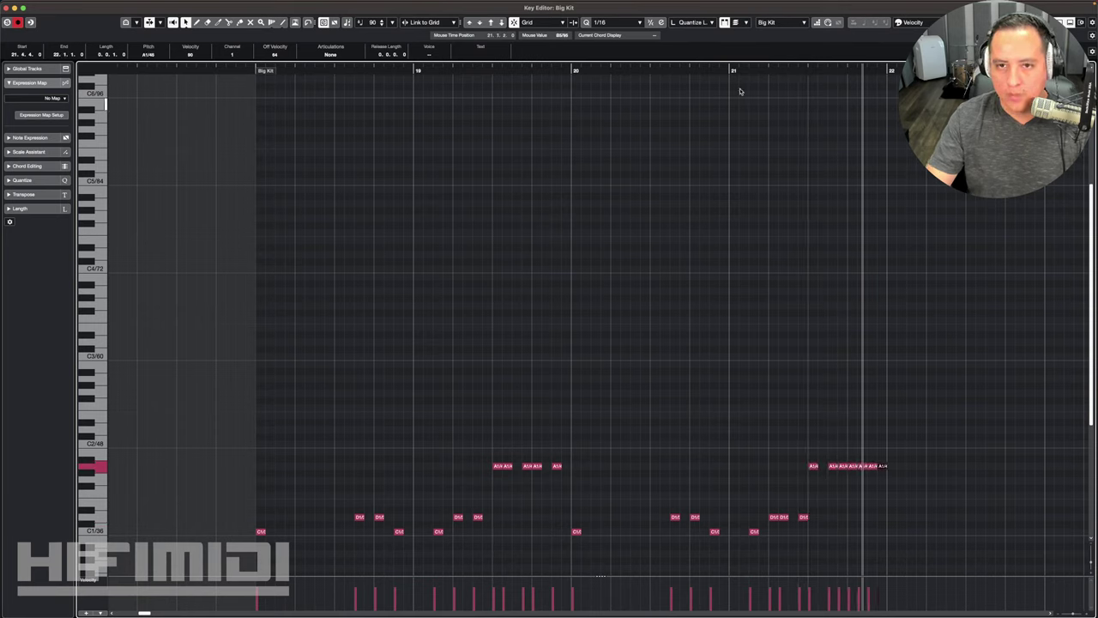
Play bar 21 to check the tom fill and listen on from bar 22 to the following bars
key("space")
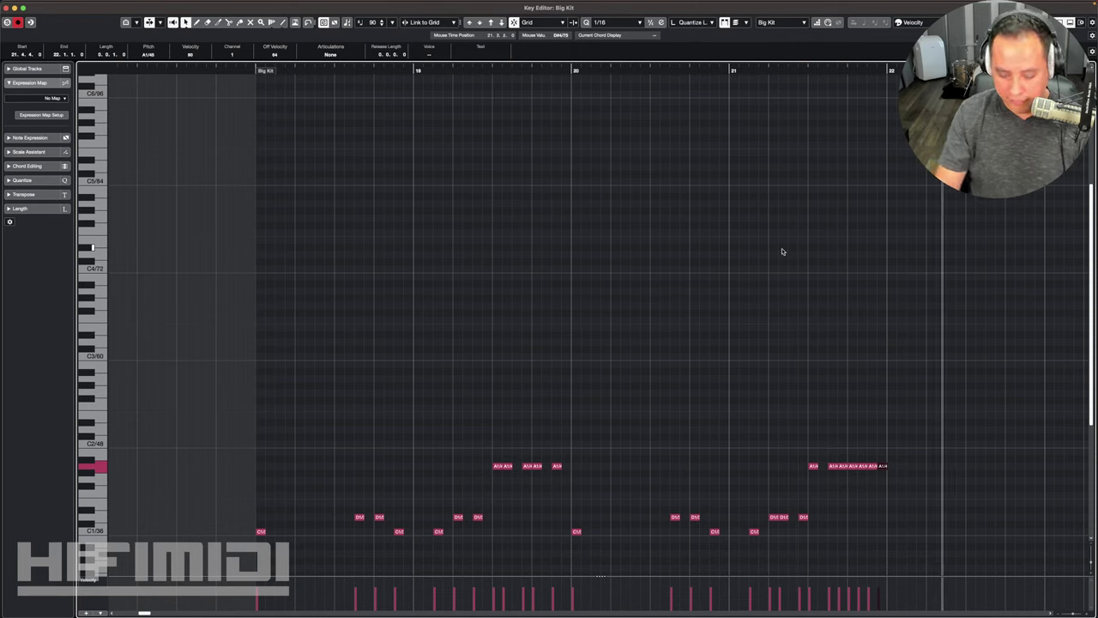
key("KP_Subtract")
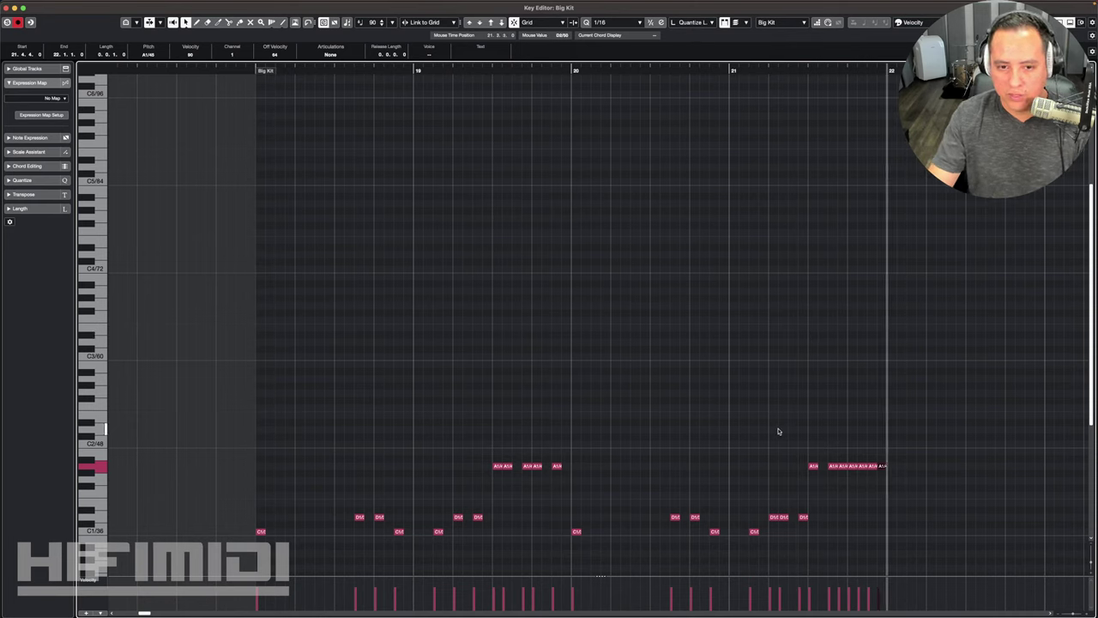
key("space")
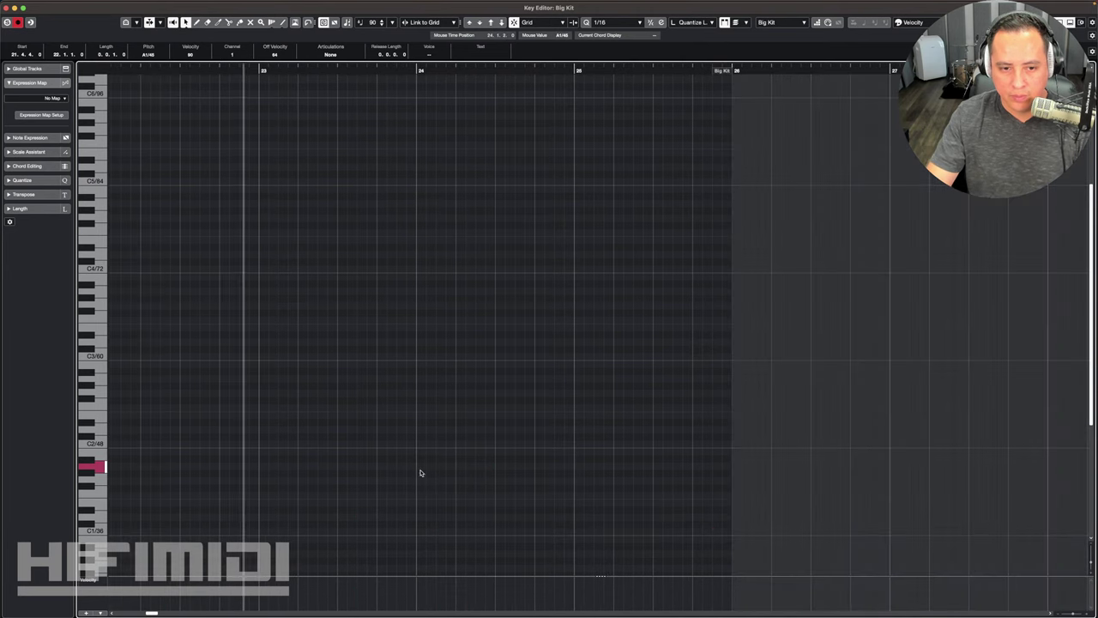
scroll(363, 484, "left", 5)
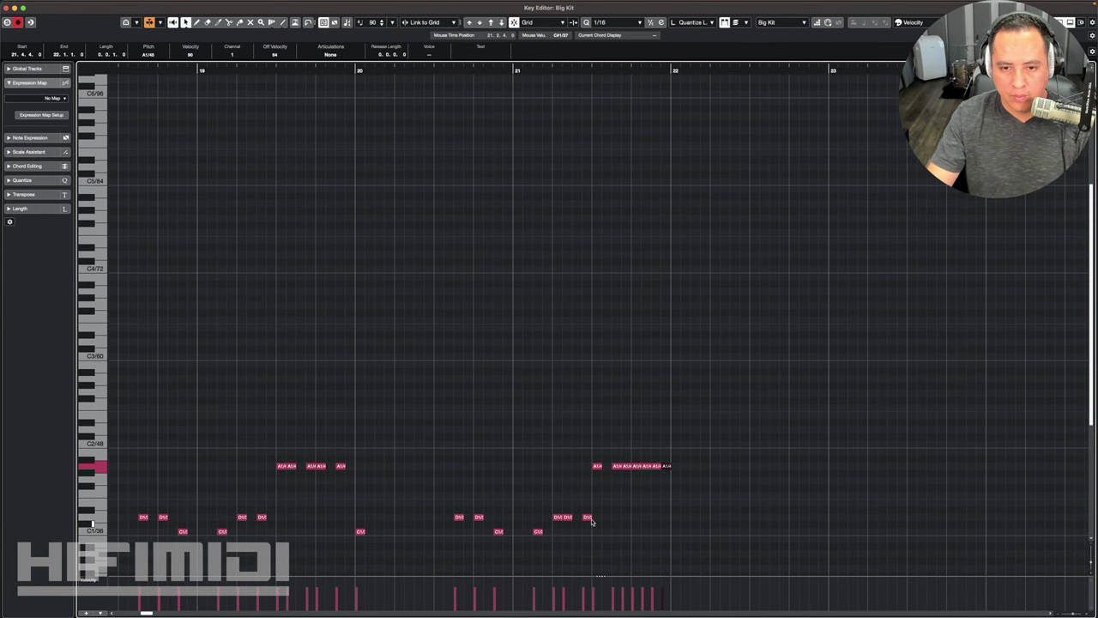
key("space")
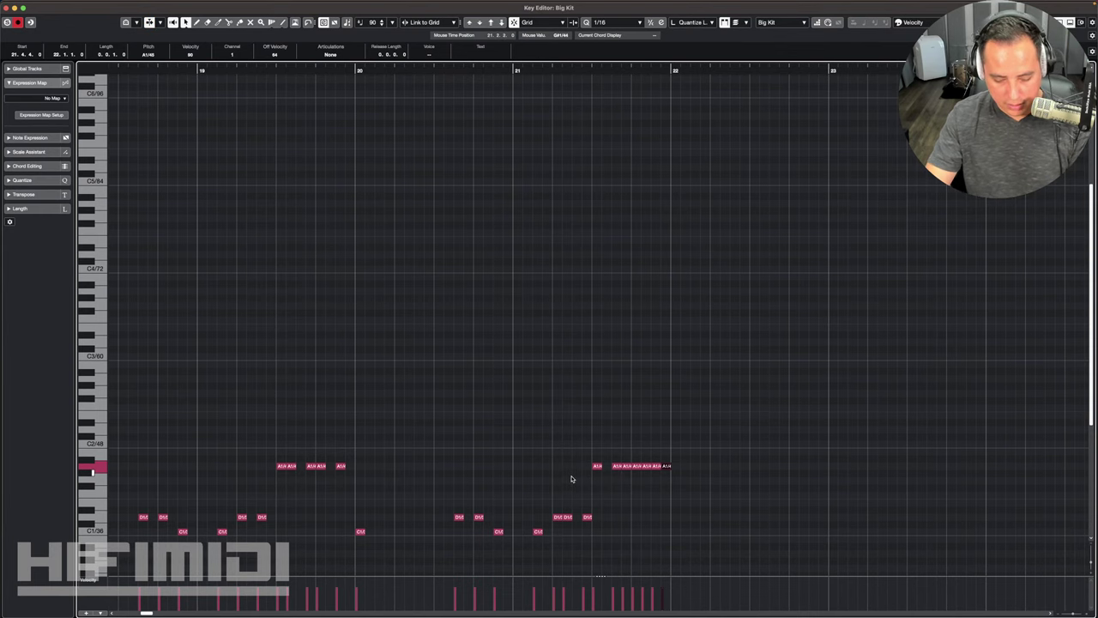
Duplicate all the drum notes of bars 18 to 21 into bars 22 to 25
scroll(571, 478, "down", 4)
scroll(544, 482, "left", 3)
left_click_drag(736, 430, 347, 557)
key("super+d")
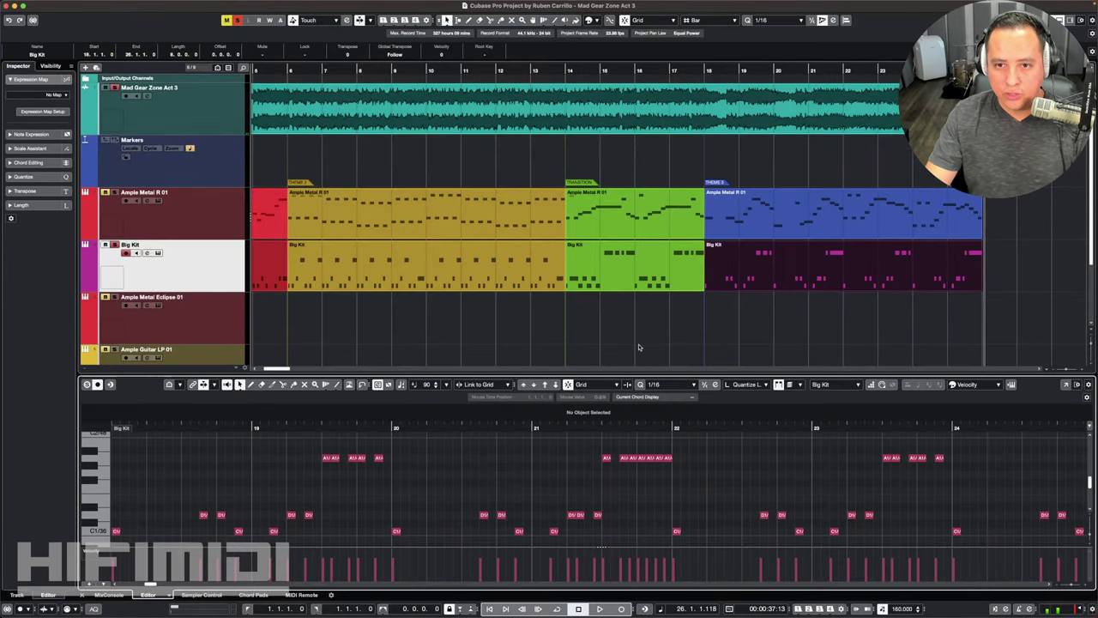
key("g")
key("g")
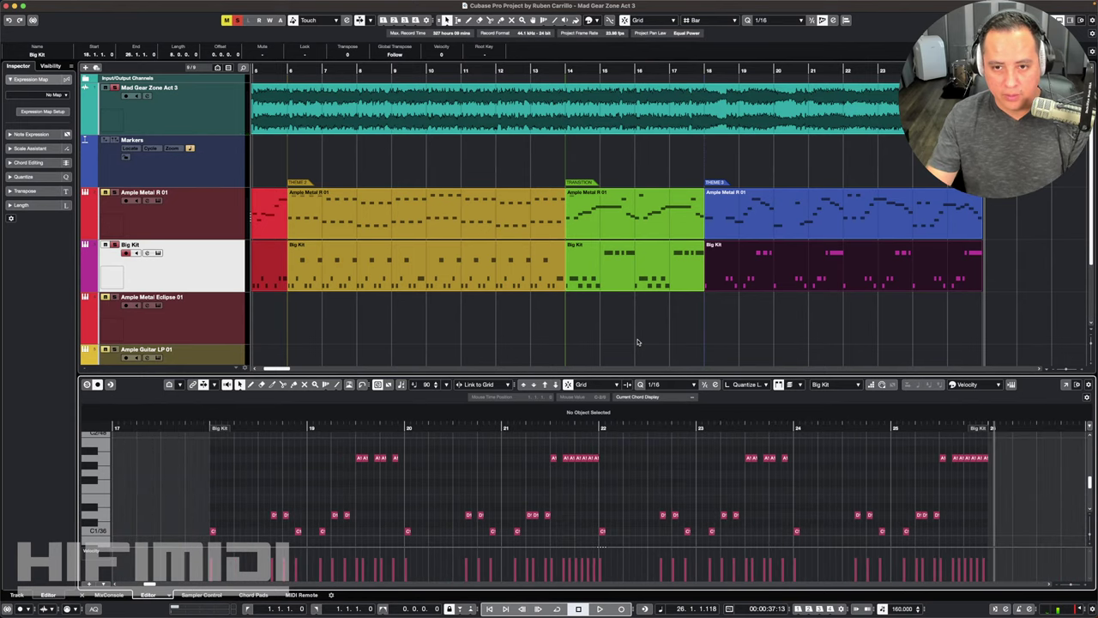
Deselect the drum part, return the playhead to the project start, and turn off solo on the Big Kit track
left_click(638, 341)
key("g")
key("g")
key("g")
key("g")
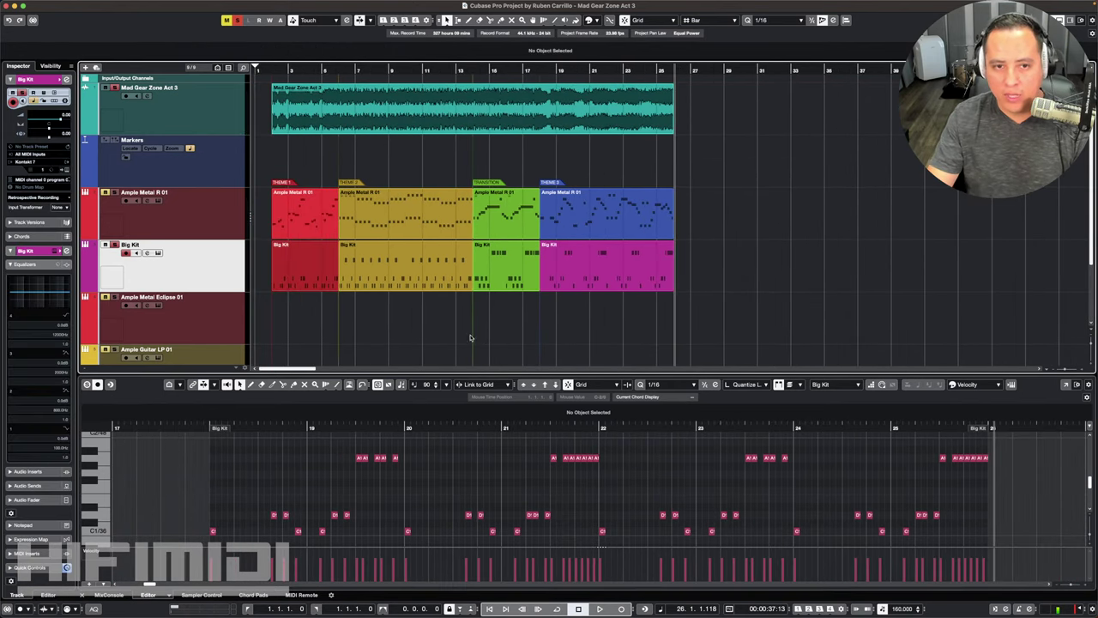
key("h")
key("h")
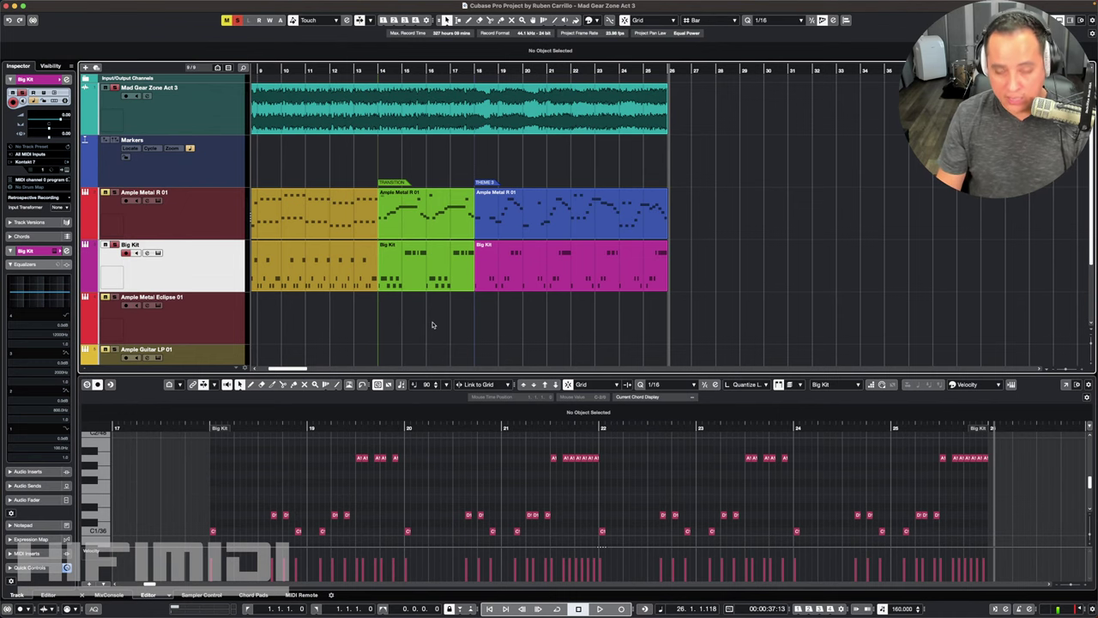
key("Home")
left_click(115, 245)
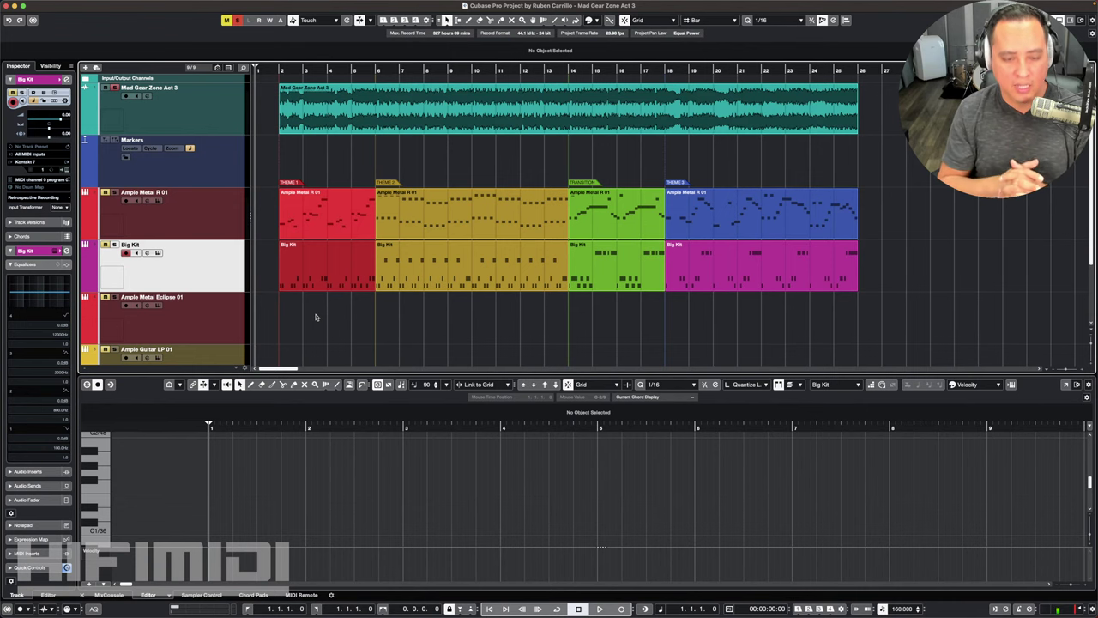
Add a Pianoteq 8 instrument track below Ample Metal Eclipse 01 with Stereo Out as output, and close the instrument's window
scroll(315, 317, "up", 5)
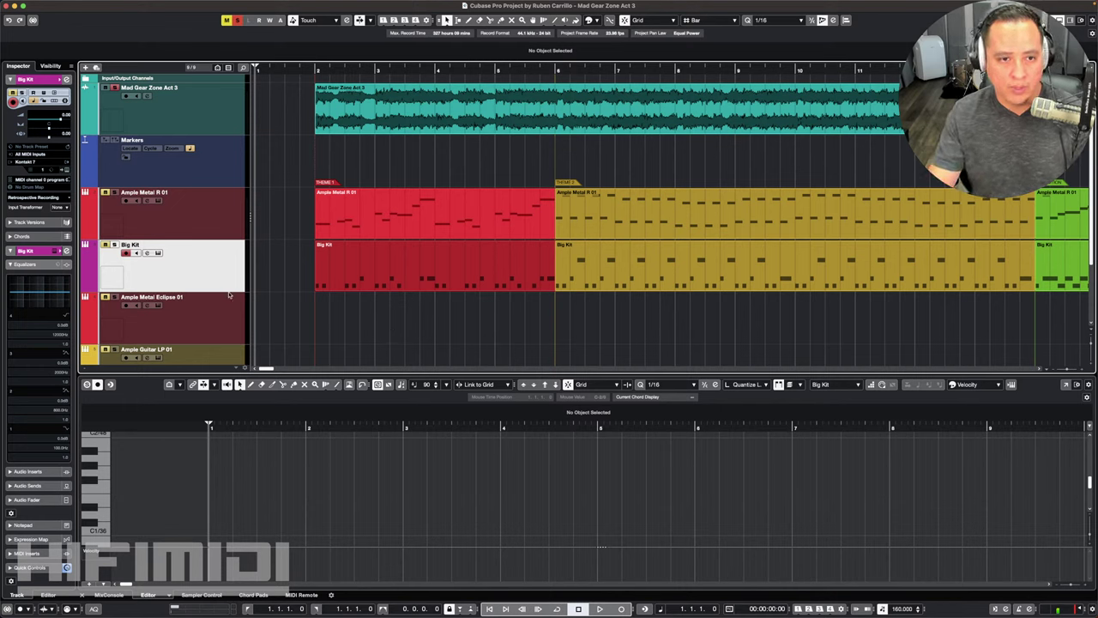
left_click(108, 244)
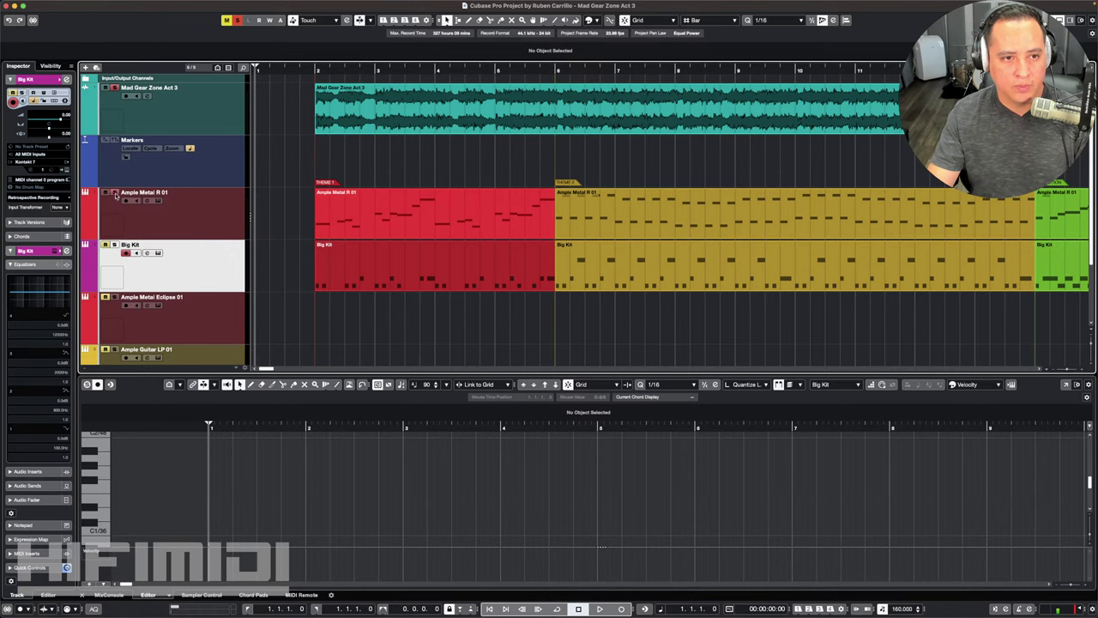
scroll(214, 234, "down", 2)
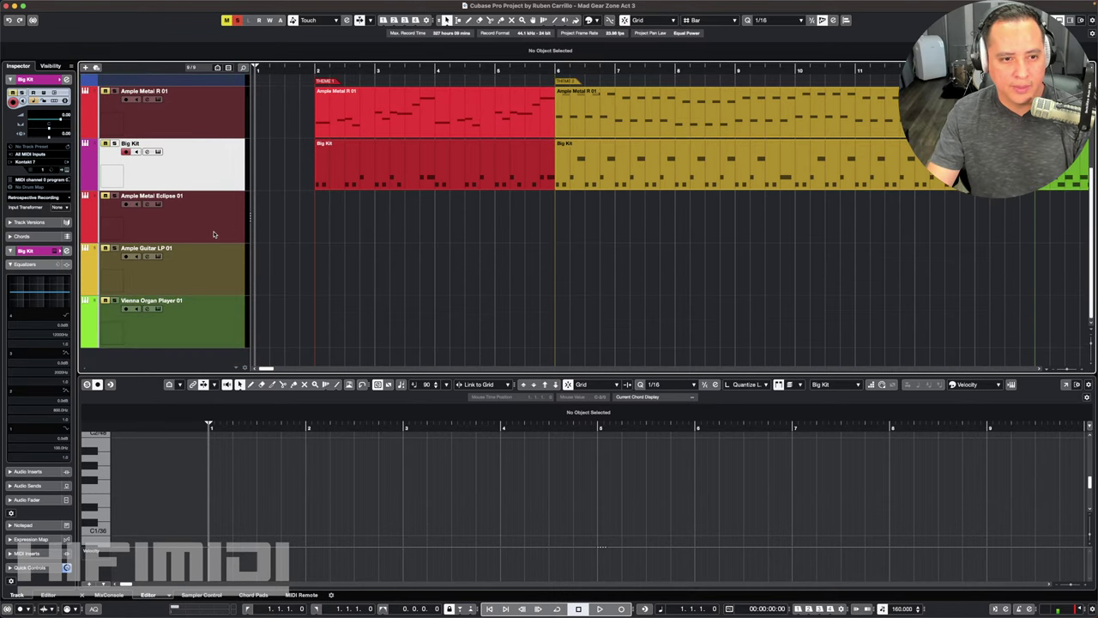
left_click(214, 225)
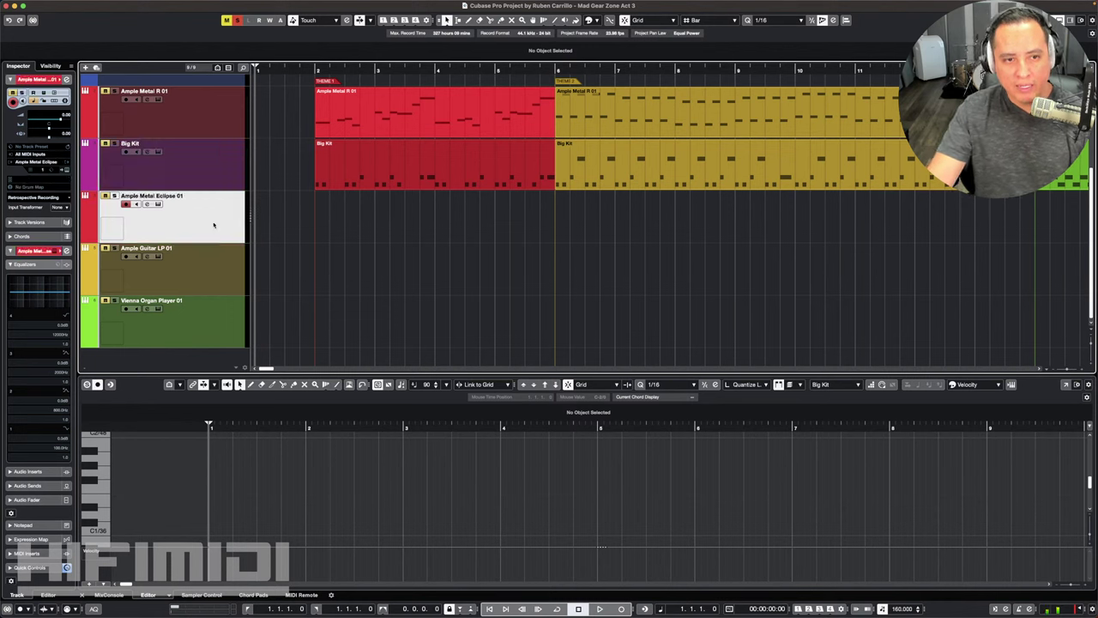
key("t")
left_click(578, 277)
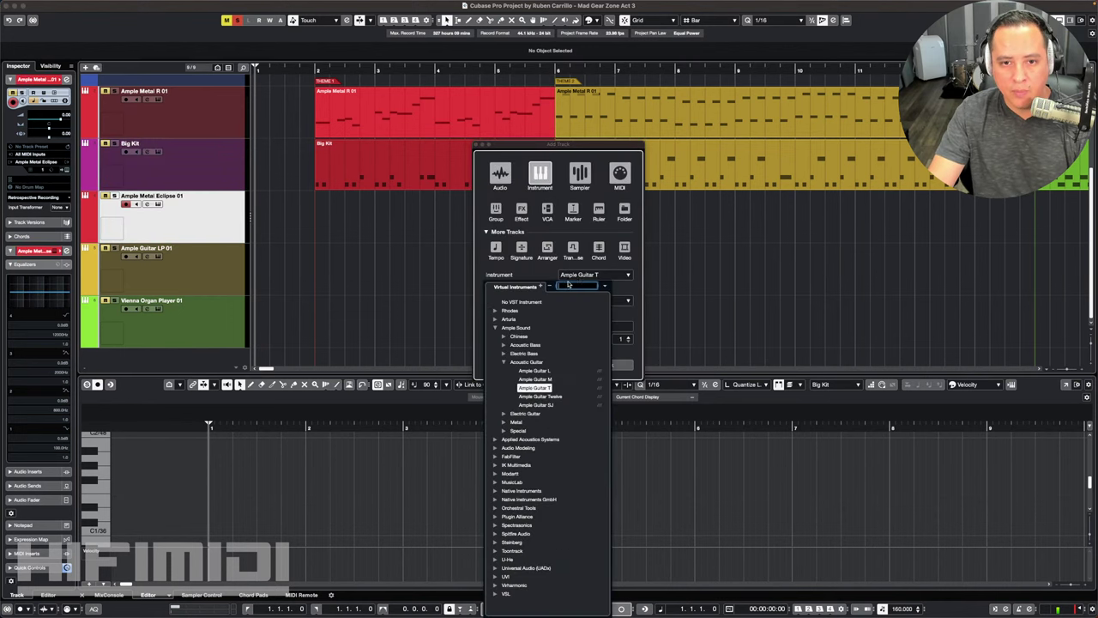
type("piano")
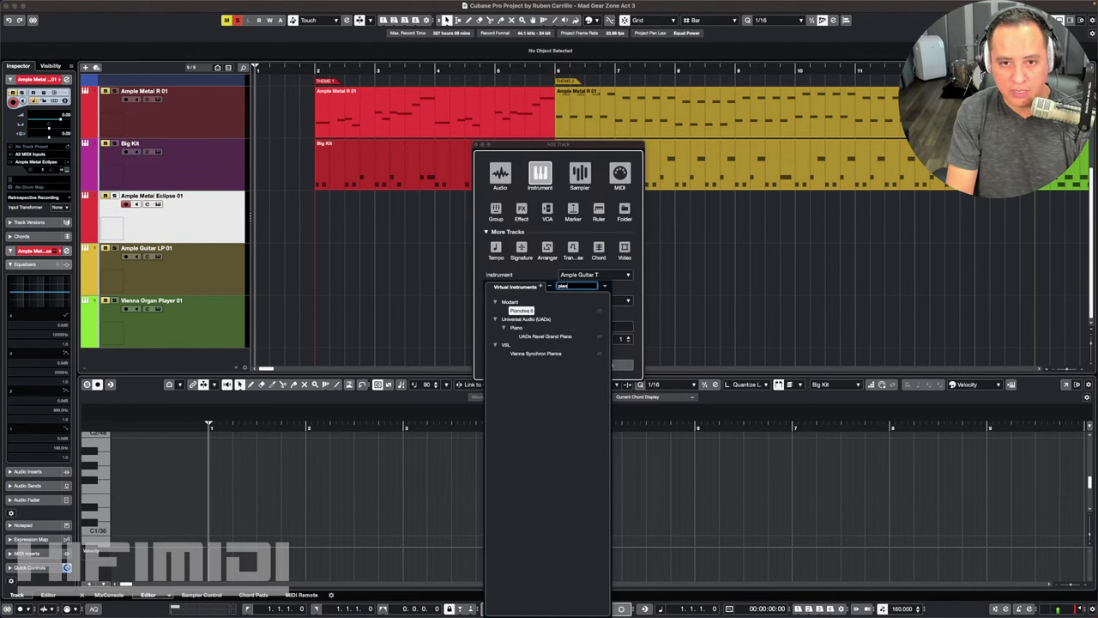
left_click(530, 311)
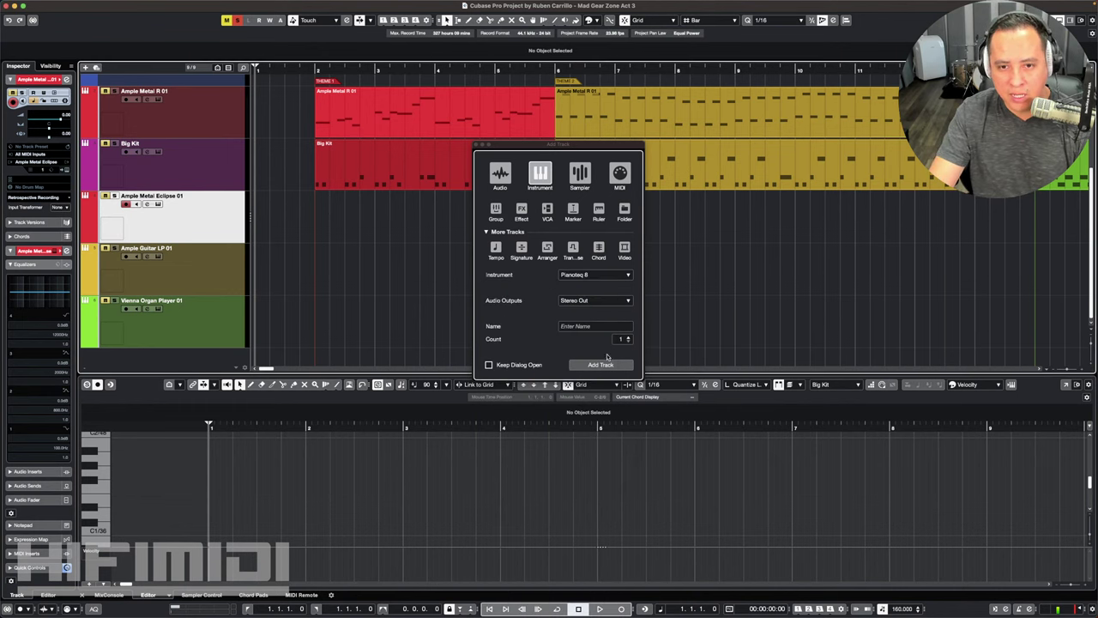
left_click(601, 364)
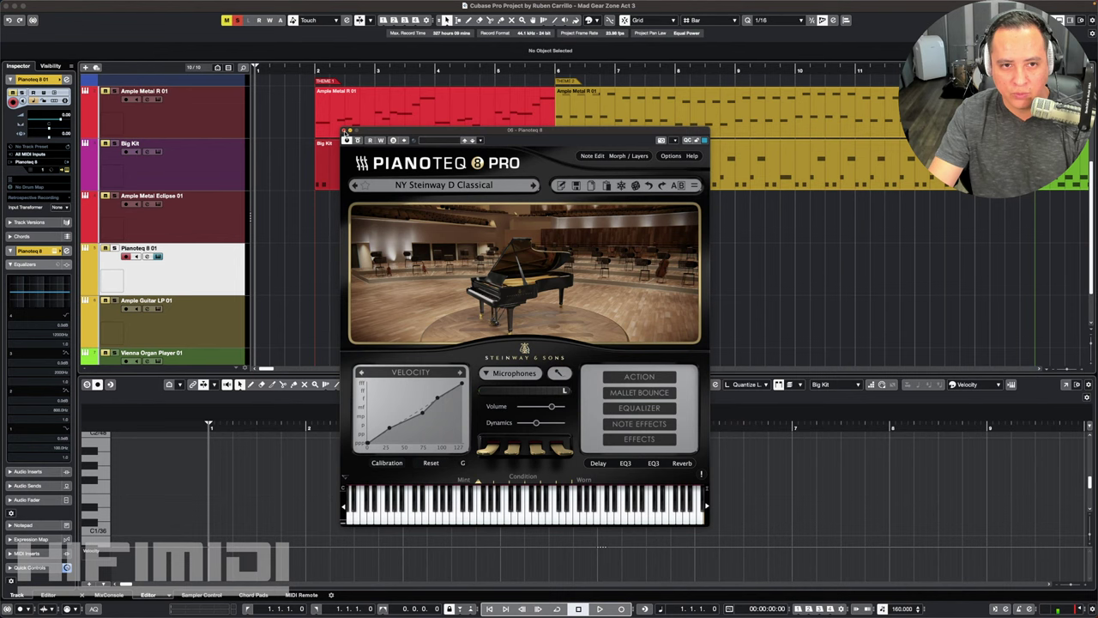
left_click(345, 131)
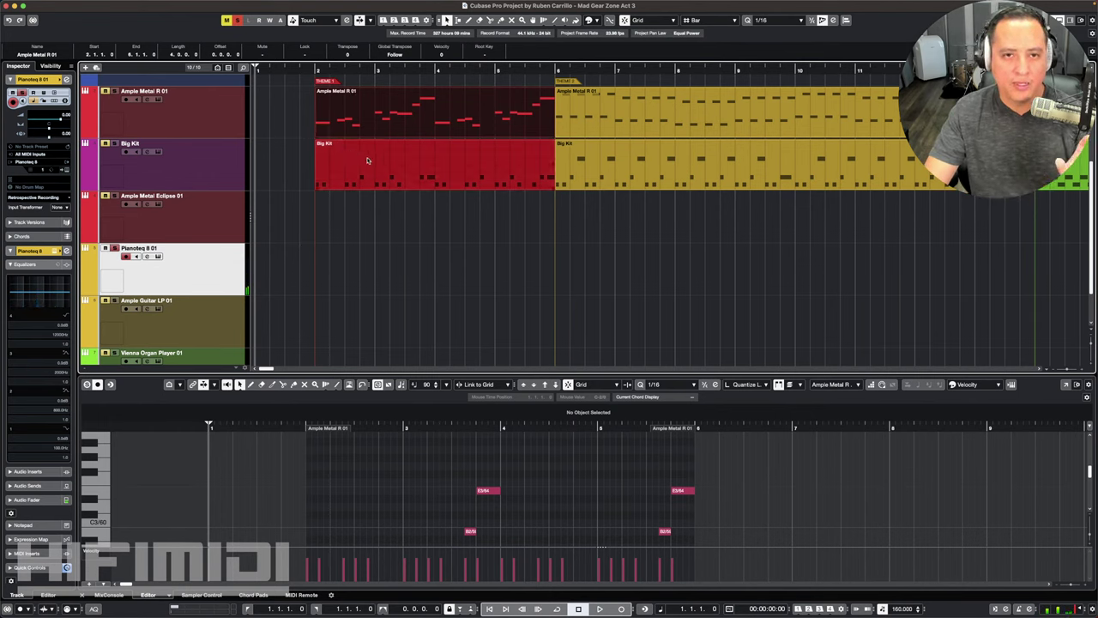
Draw an empty part from bar 2 to bar 6 on the Pianoteq 8 01 track and play Theme 1 from bar 2
left_click(314, 69)
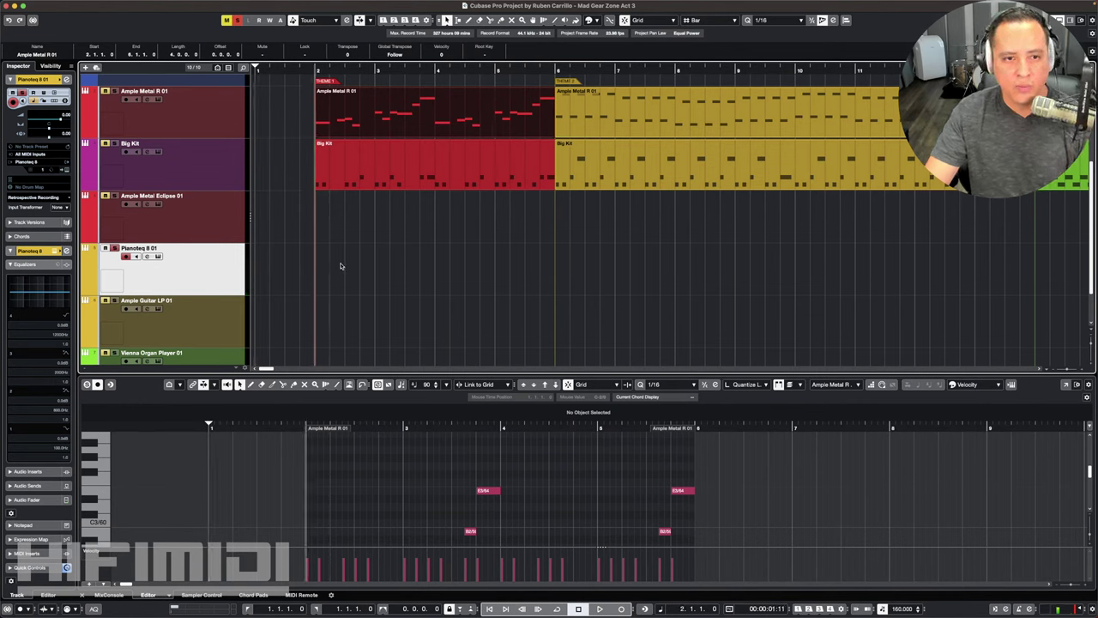
left_click_drag(323, 264, 554, 266)
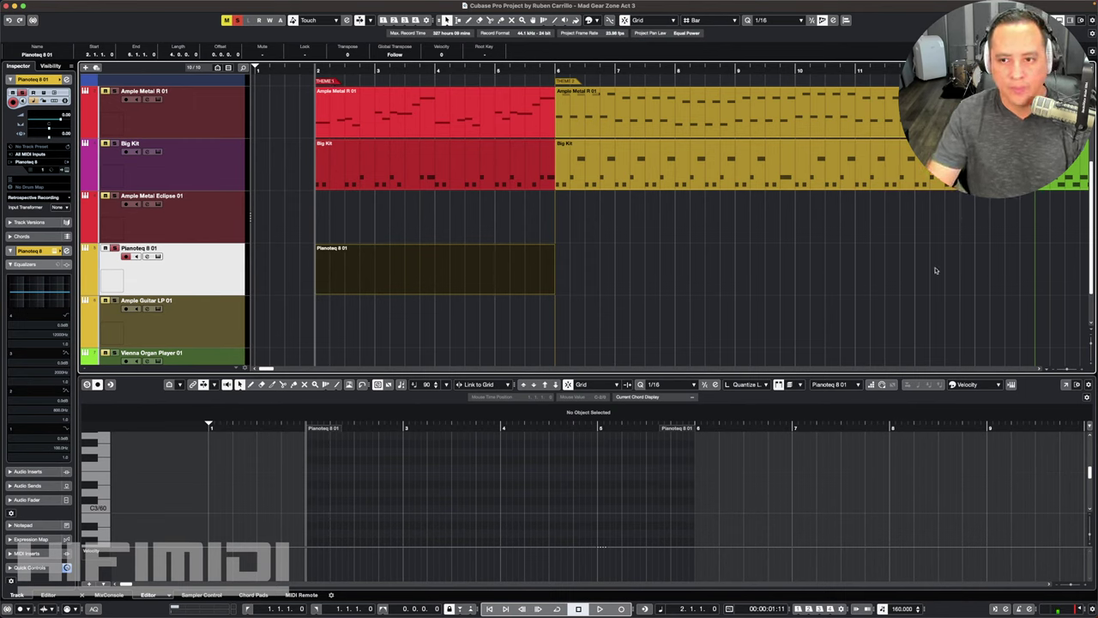
key("space")
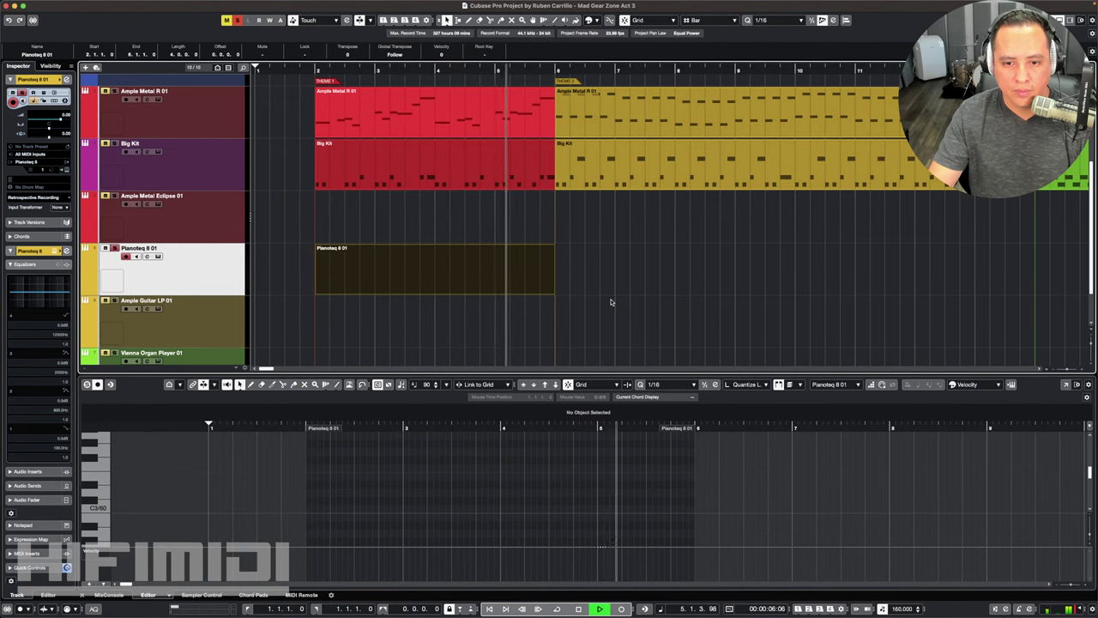
key("space")
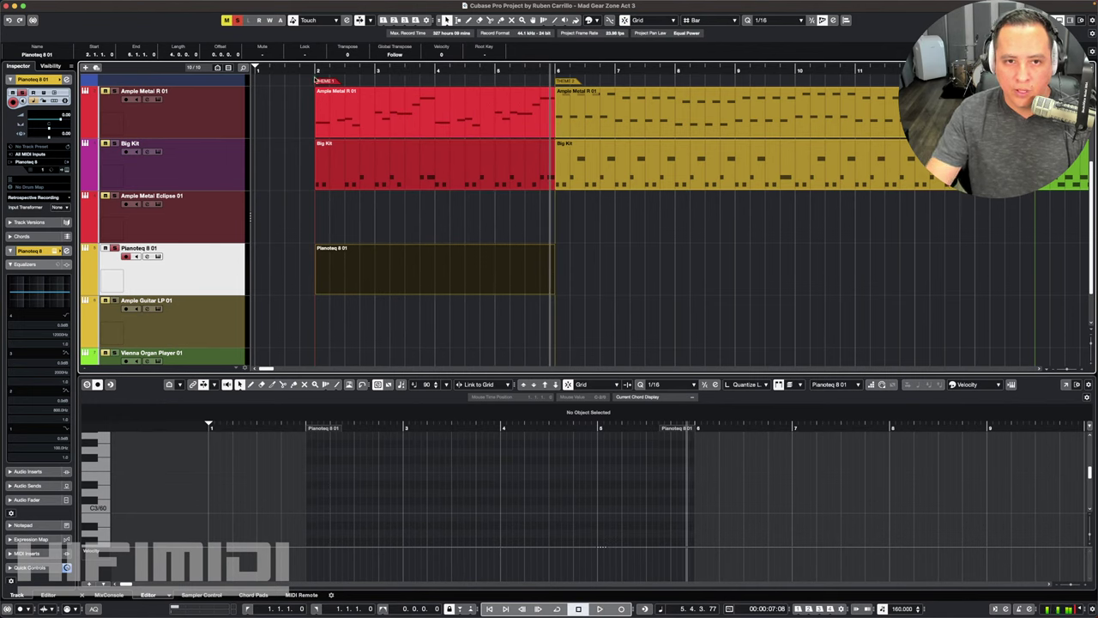
left_click(314, 69)
left_click(382, 170)
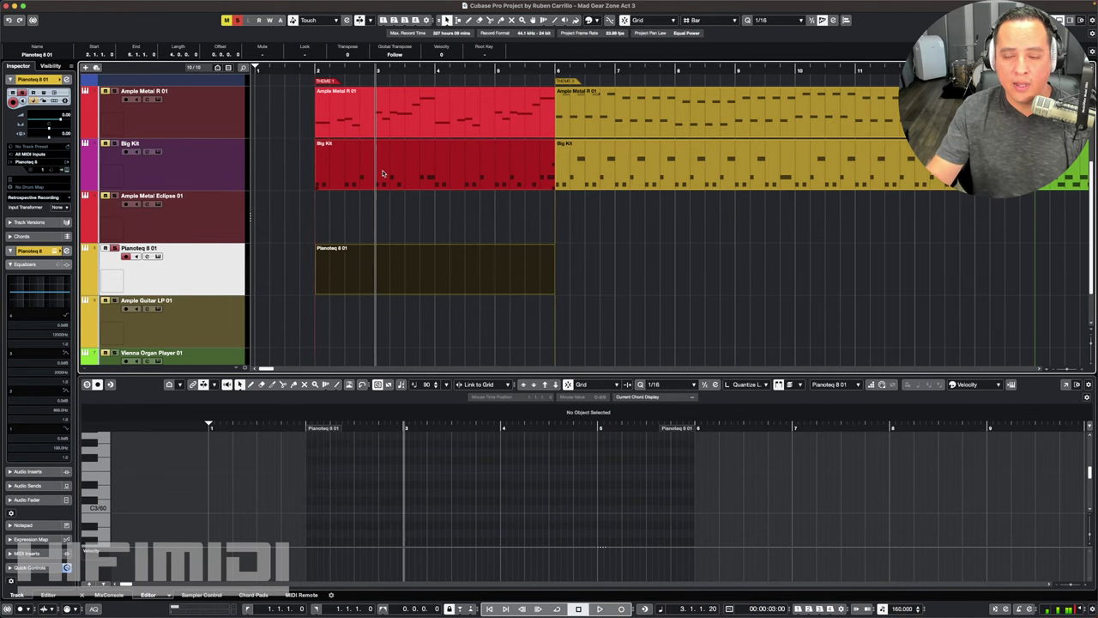
left_click(384, 173)
Open the Pianoteq part in a separate Key Editor window, zoom in on bar 2, and set the quantize value to 1/8
left_click(1062, 384)
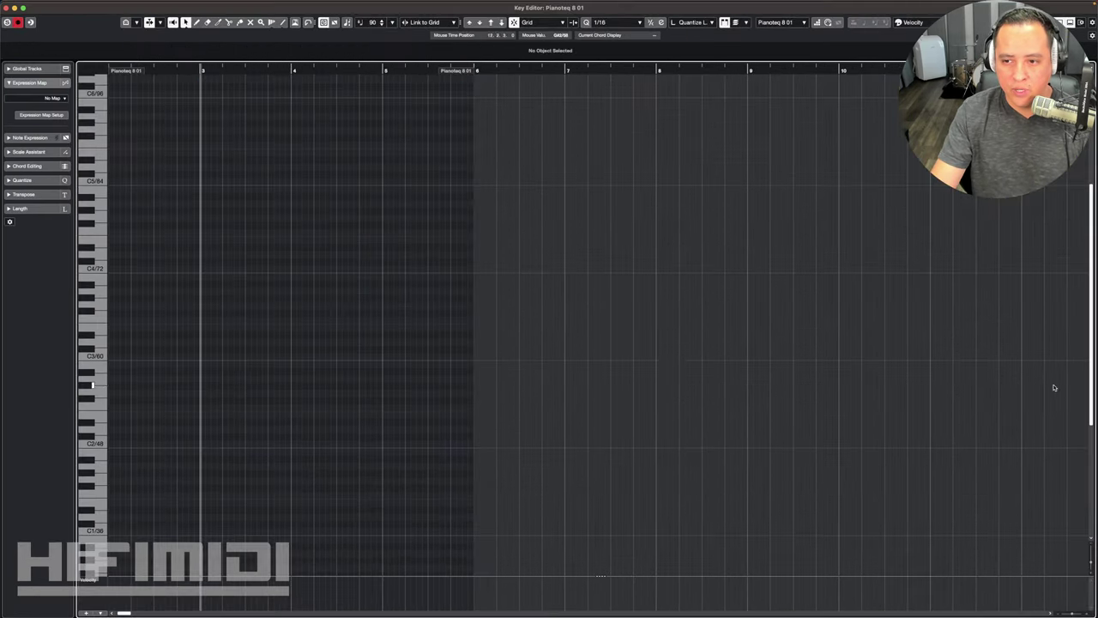
key("h")
key("h")
key("h")
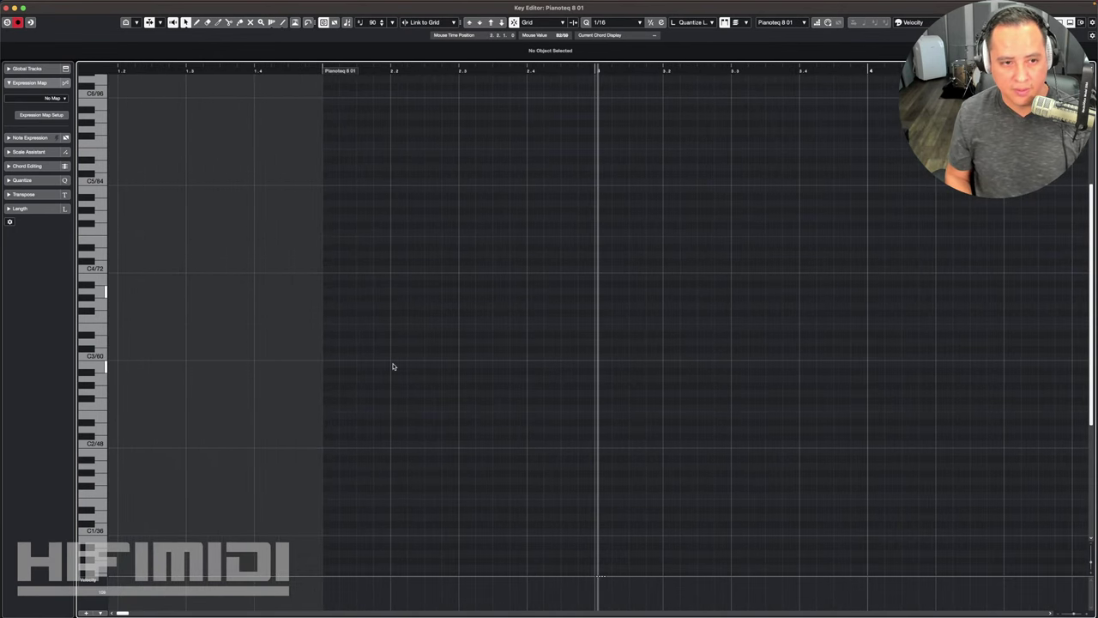
left_click(620, 24)
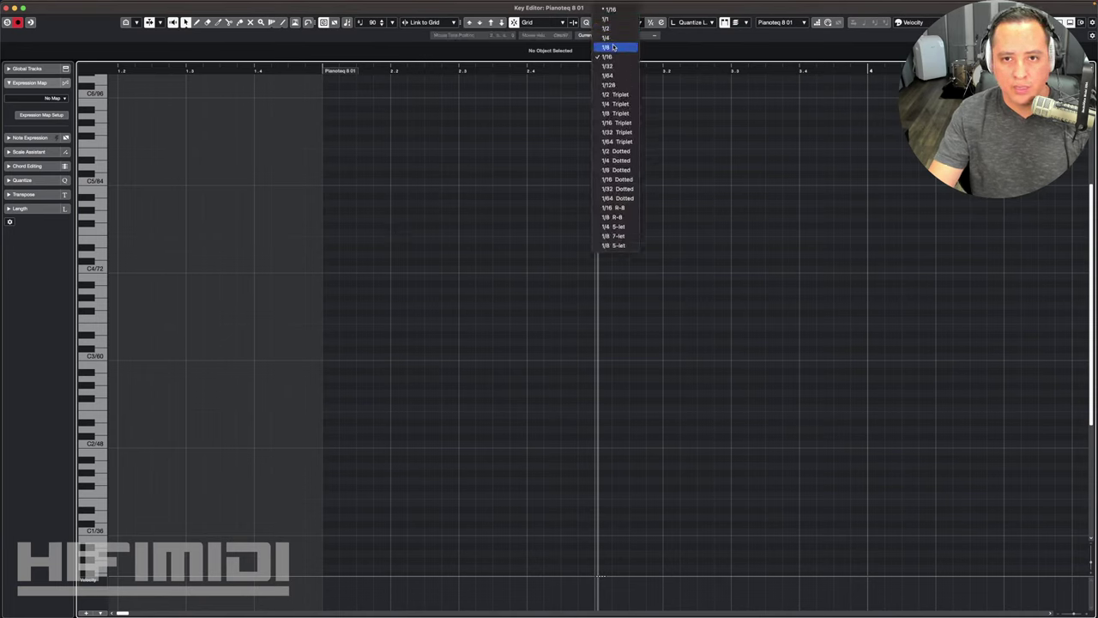
left_click(618, 45)
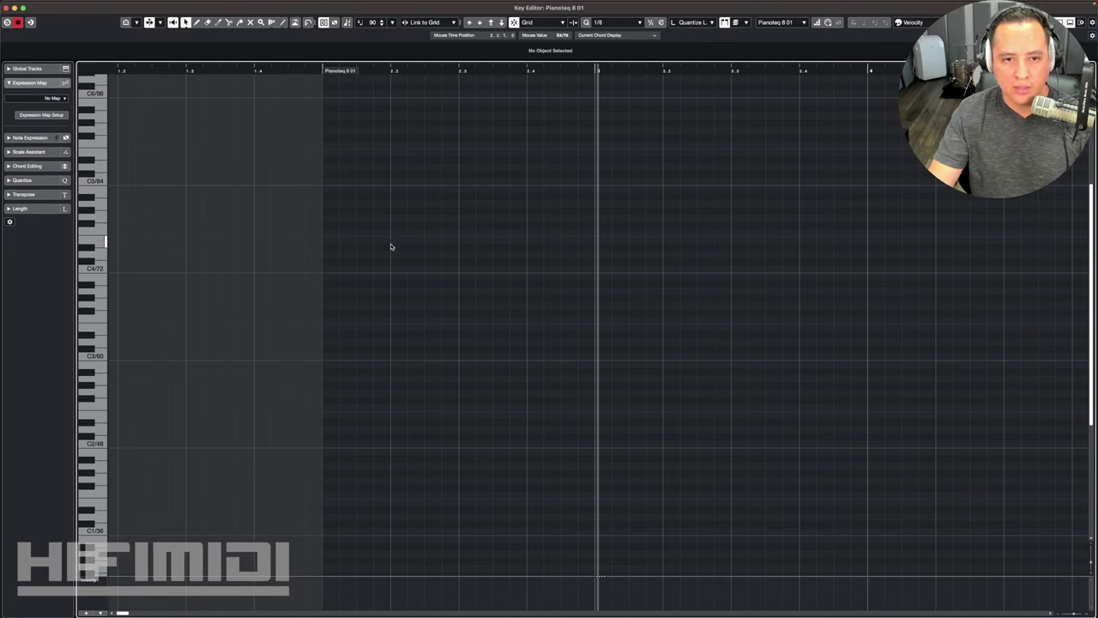
Enter eighth notes in bar 2: A3 and E3 on beat 1, A3 on the second half of beat 2, G3 and E3 on beat 3
left_click(339, 203)
key("shift+Down")
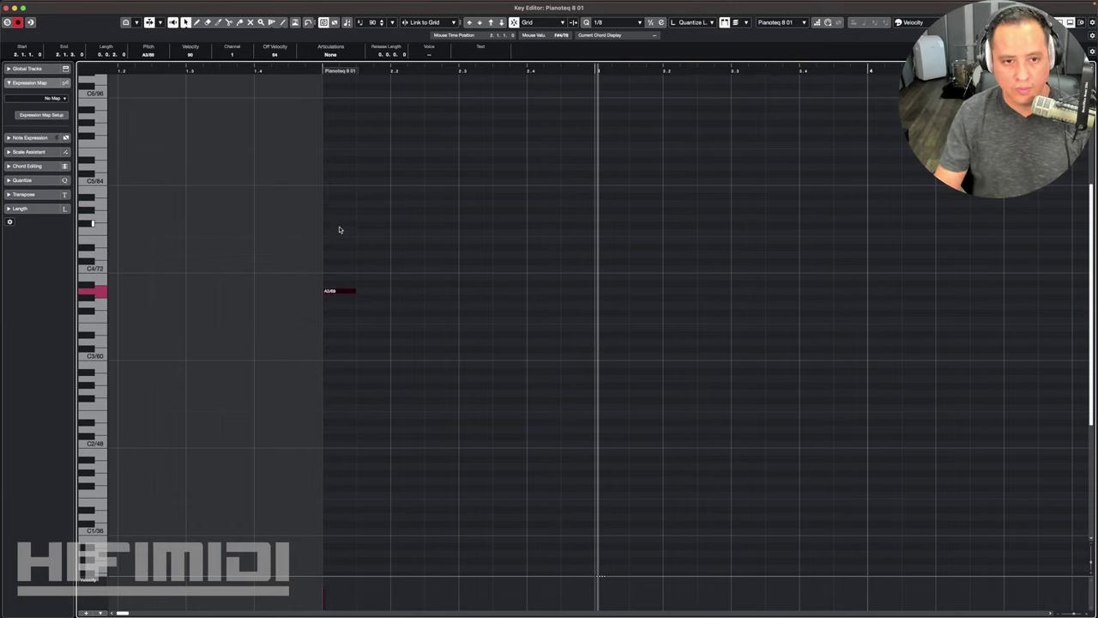
left_click(372, 326)
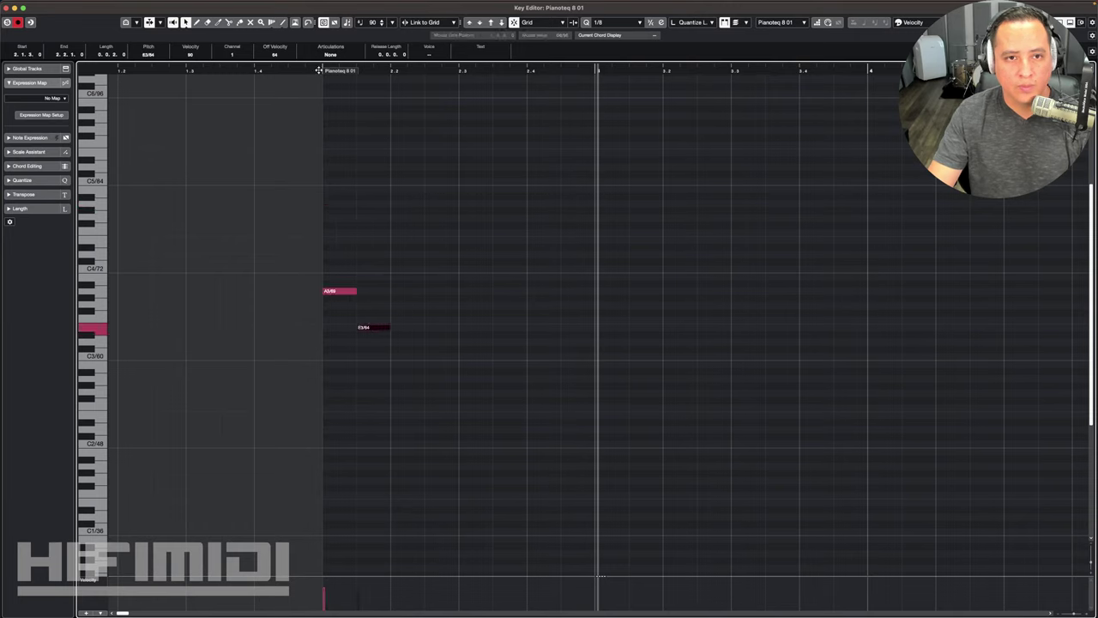
left_click(442, 291)
left_click(467, 305)
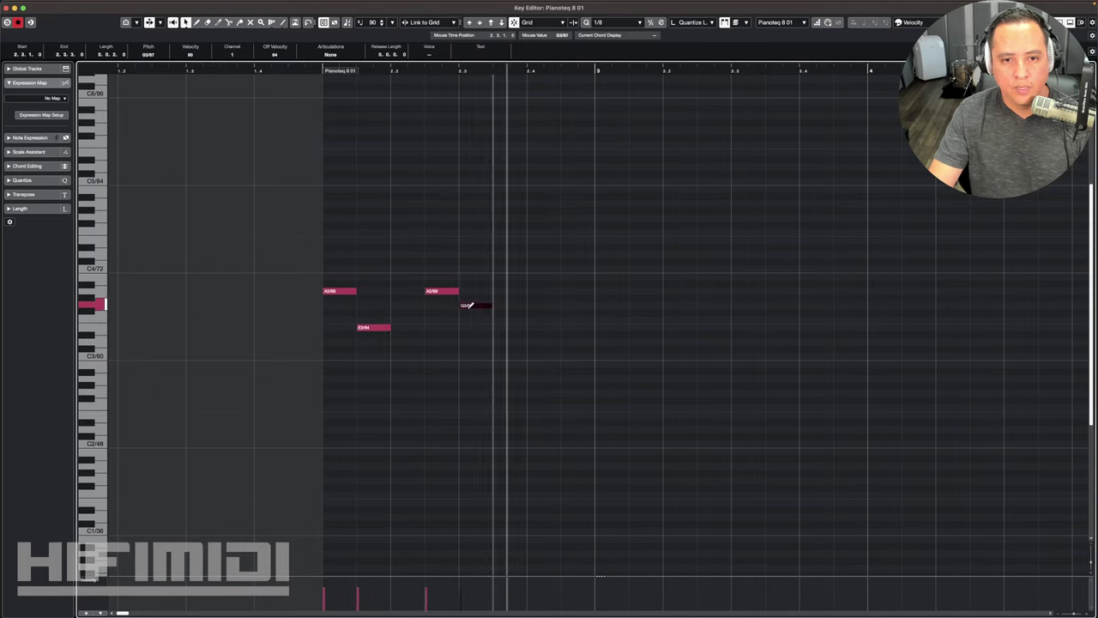
left_click(511, 327)
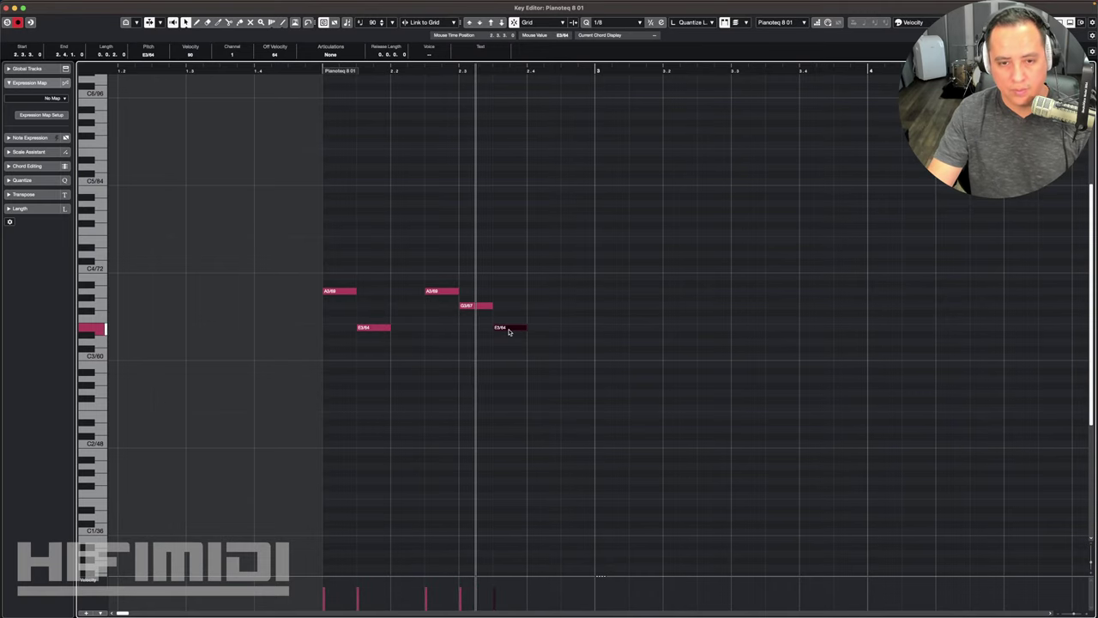
Enter the consecutive eighth notes C3, C3, D3 and E3 from the start of bar 3
scroll(549, 335, "right", 5)
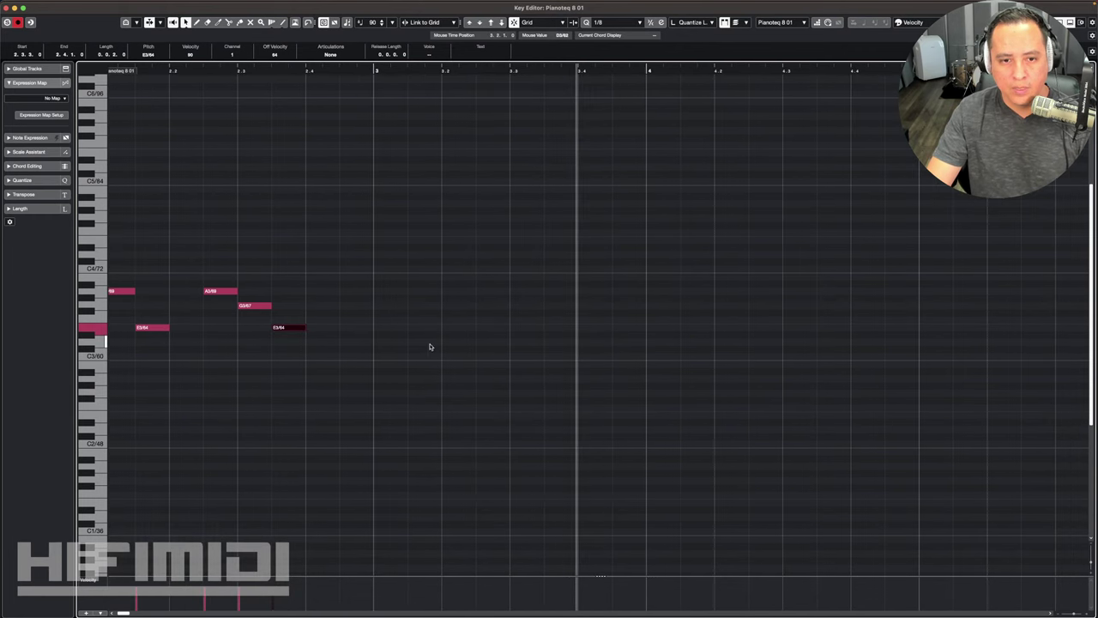
left_click(391, 356)
left_click(425, 356)
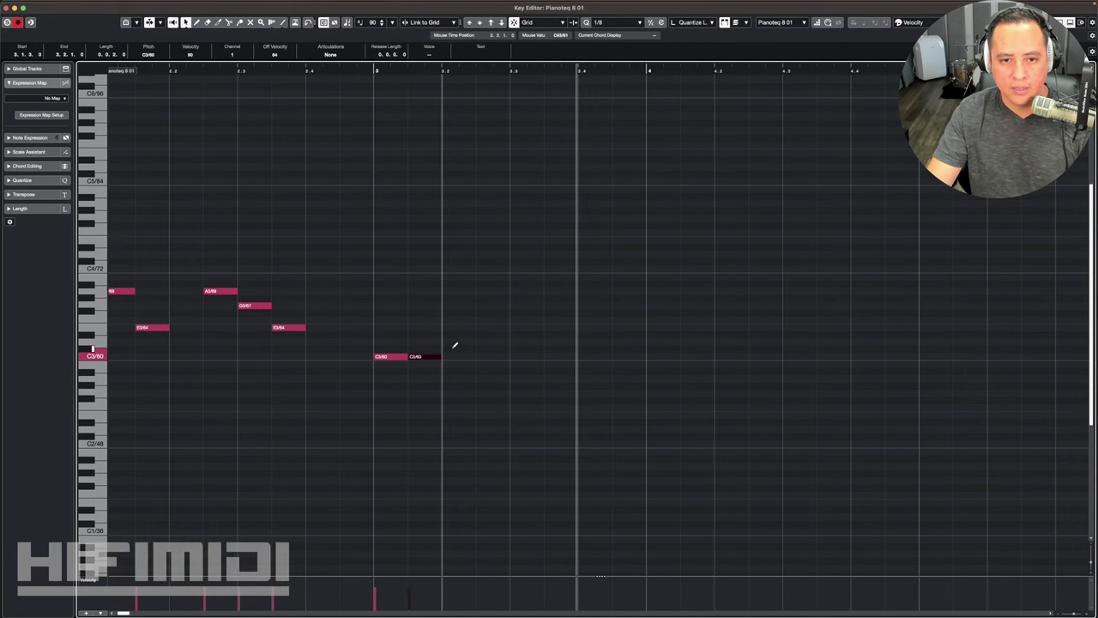
left_click(458, 342)
left_click(493, 327)
scroll(494, 328, "left", 6)
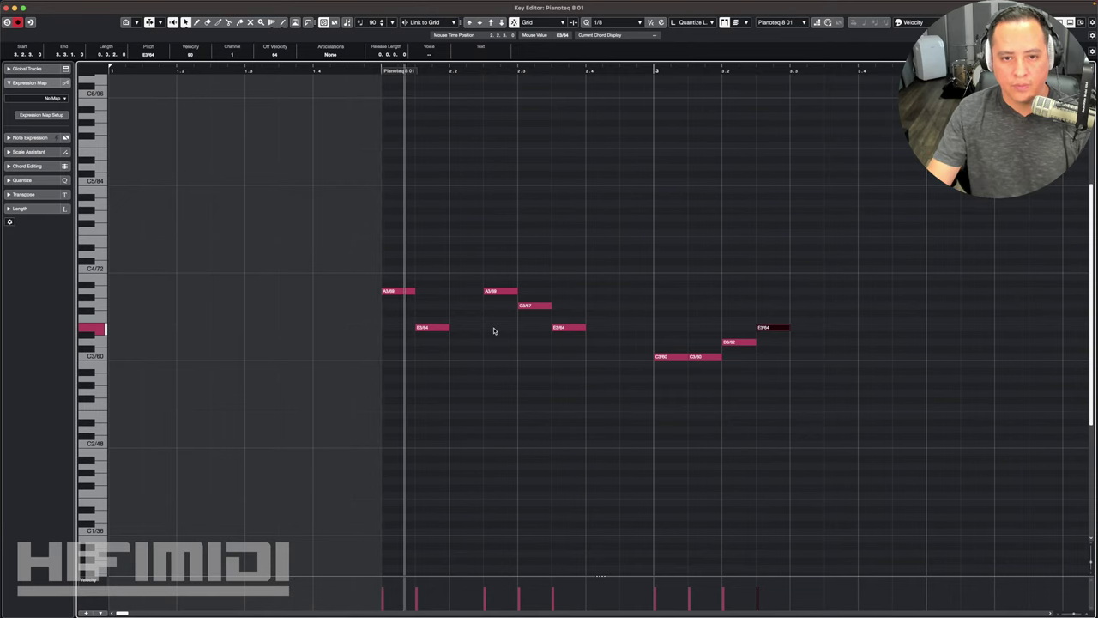
scroll(443, 385, "right", 2)
scroll(444, 385, "right", 5)
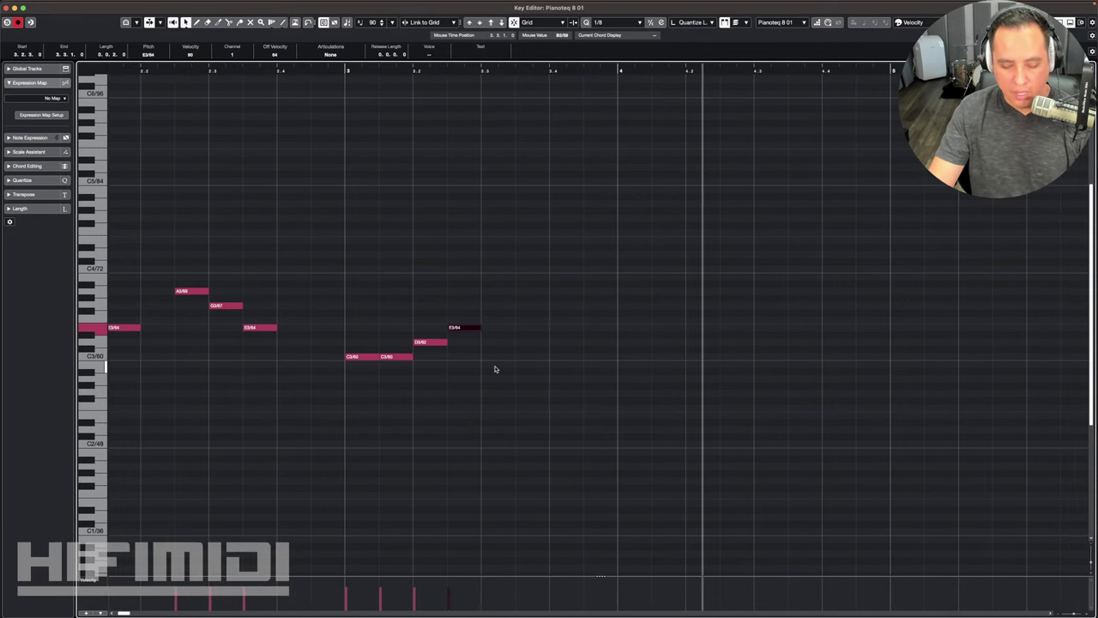
Copy all the notes of bars 2 and 3 to the start of bar 4
key("g")
key("g")
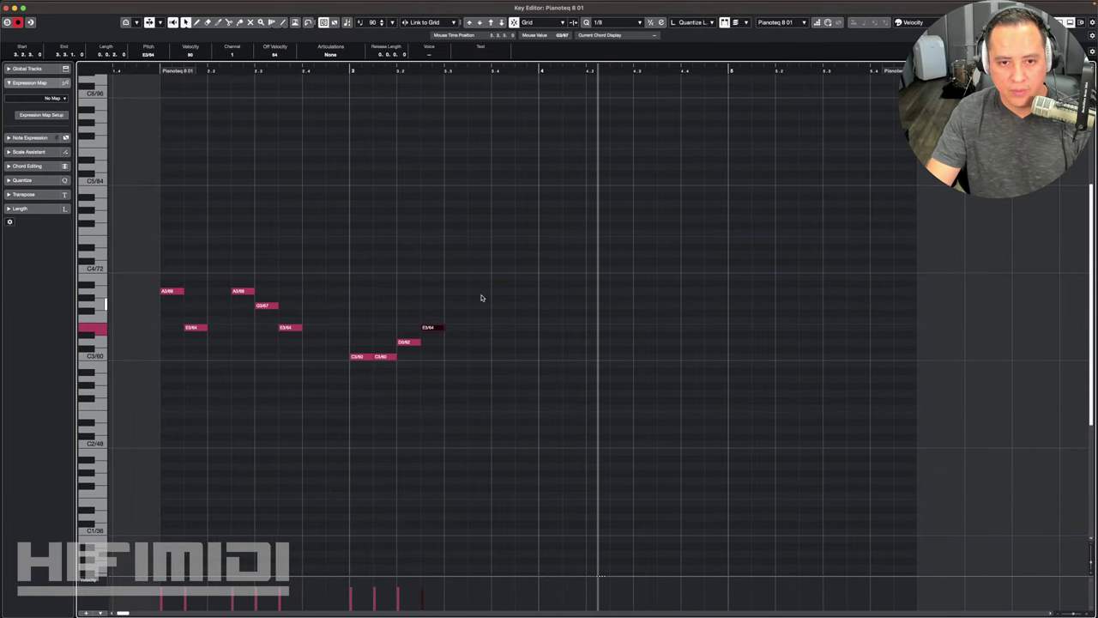
key("KP_0")
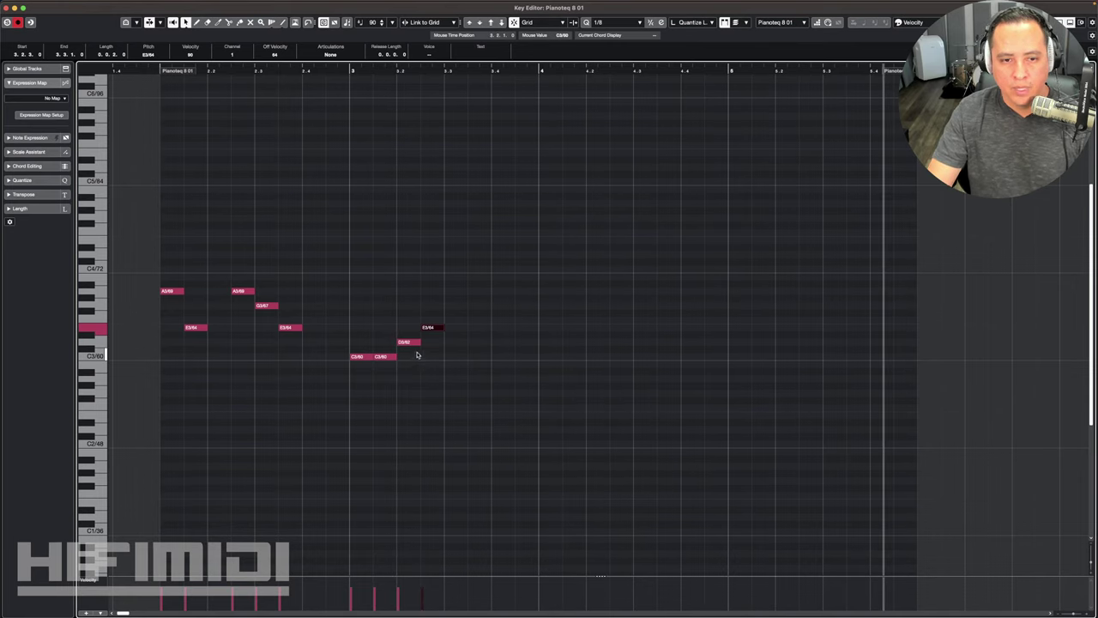
left_click_drag(532, 221, 171, 395)
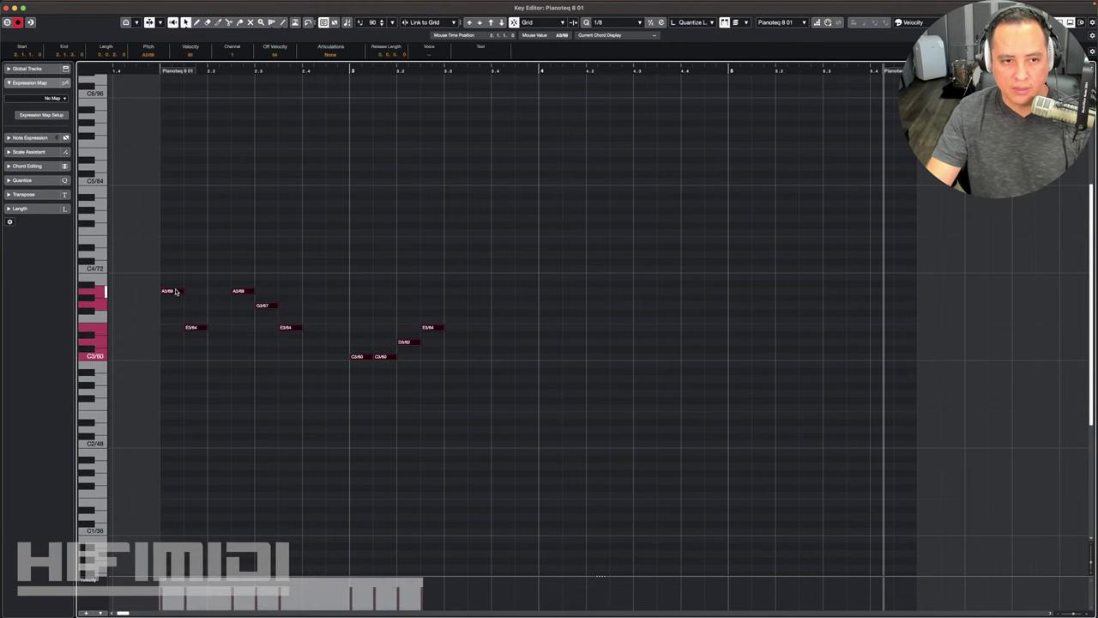
left_click_drag(174, 292, 552, 293)
left_click(558, 268)
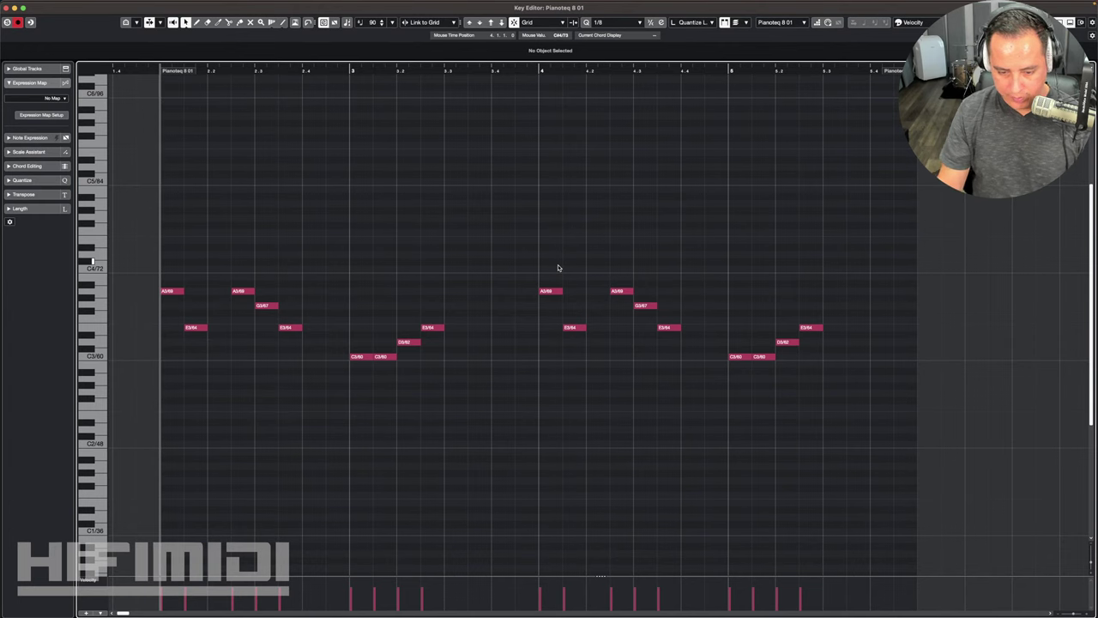
Play the Pianoteq melody twice from bar 2 to check the notes through bar 5
key("space")
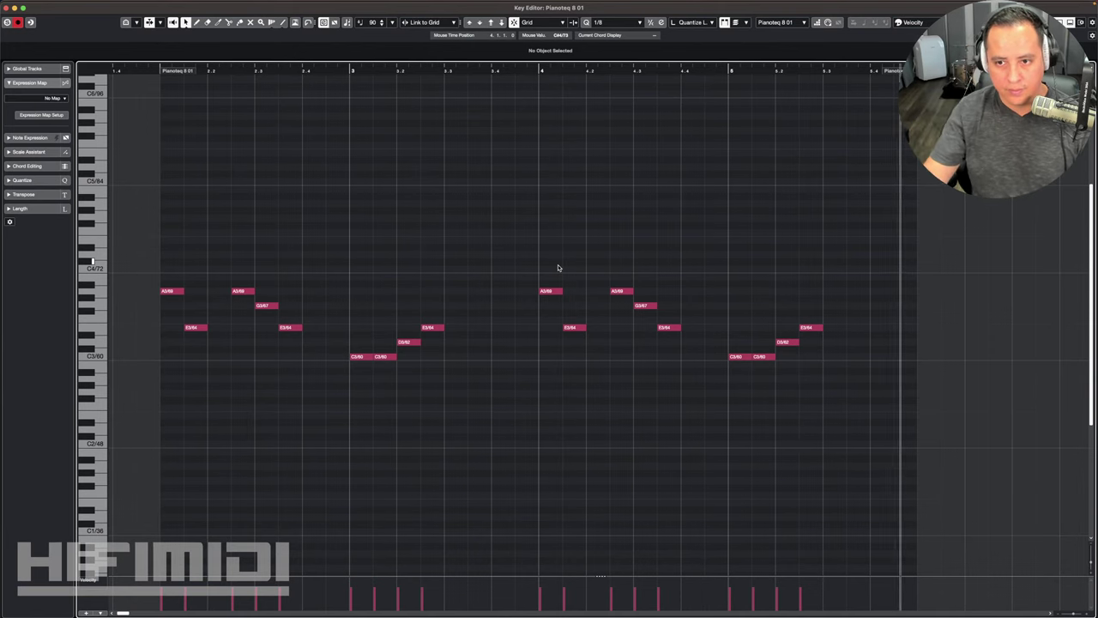
key("space")
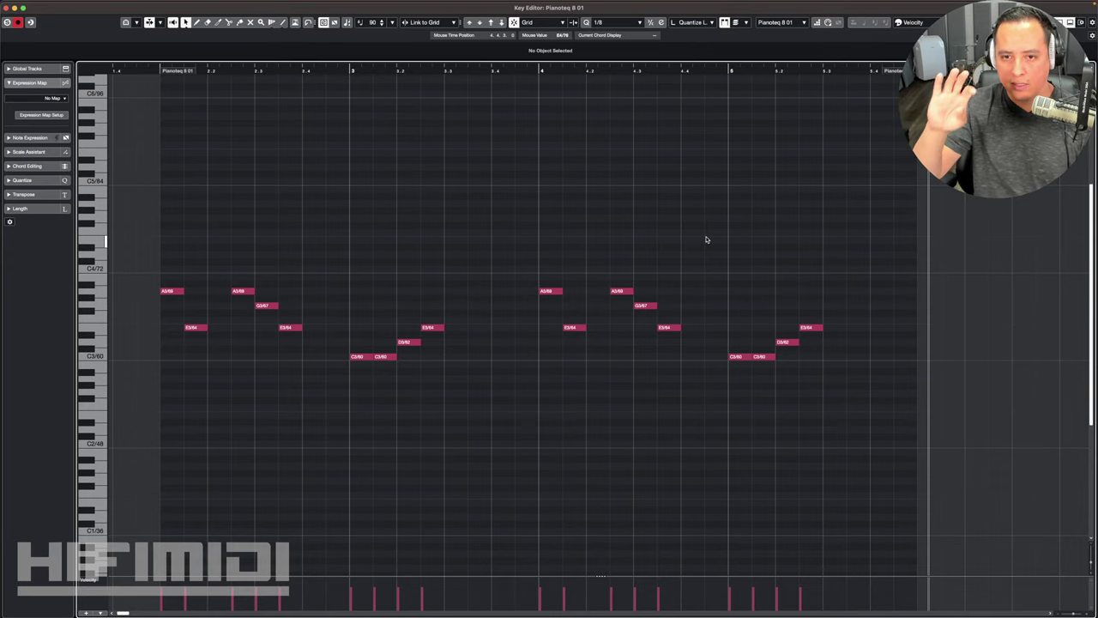
key("KP_1")
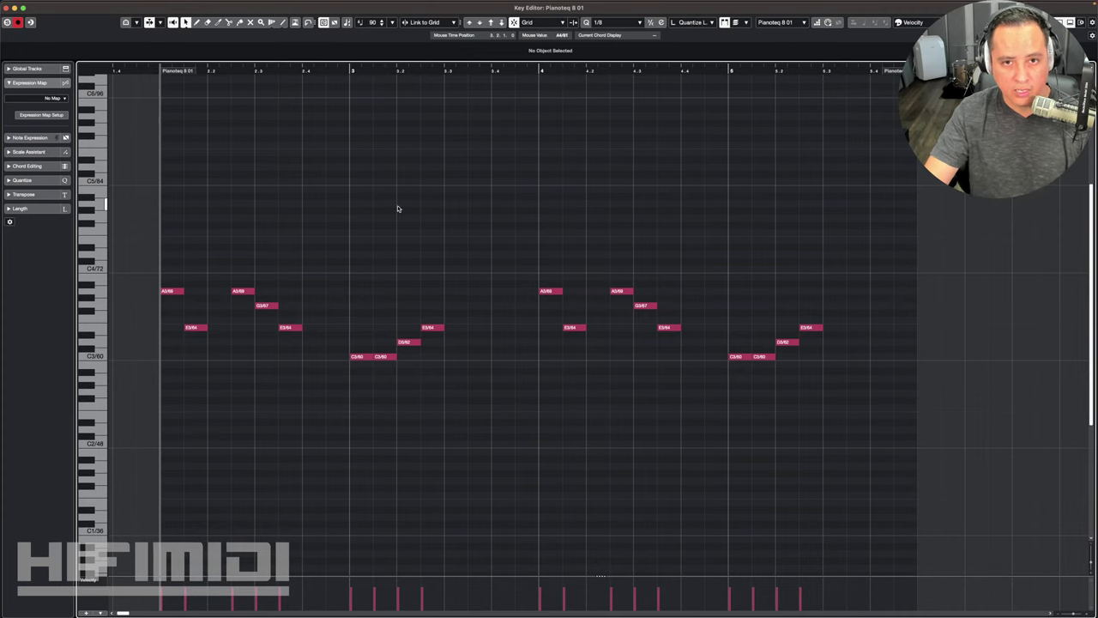
key("space")
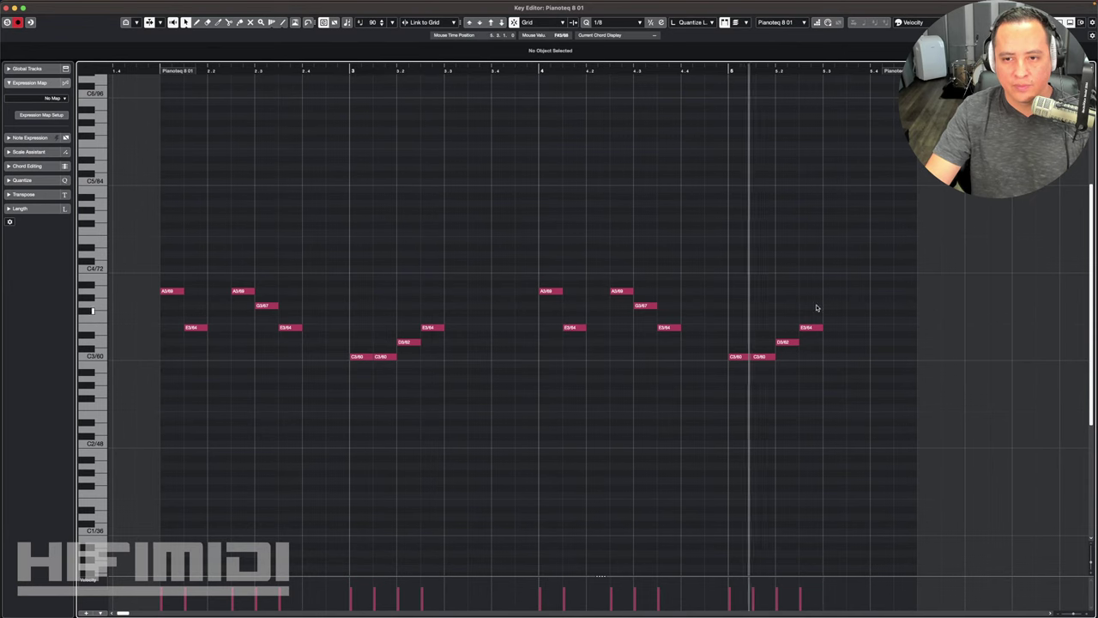
left_click_drag(853, 293, 802, 340)
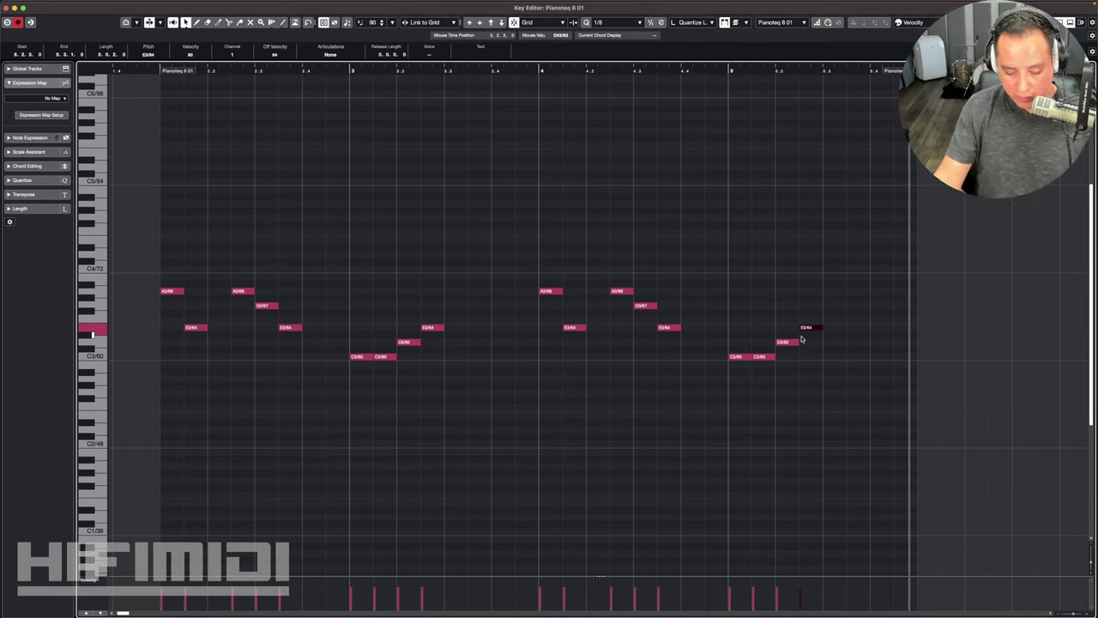
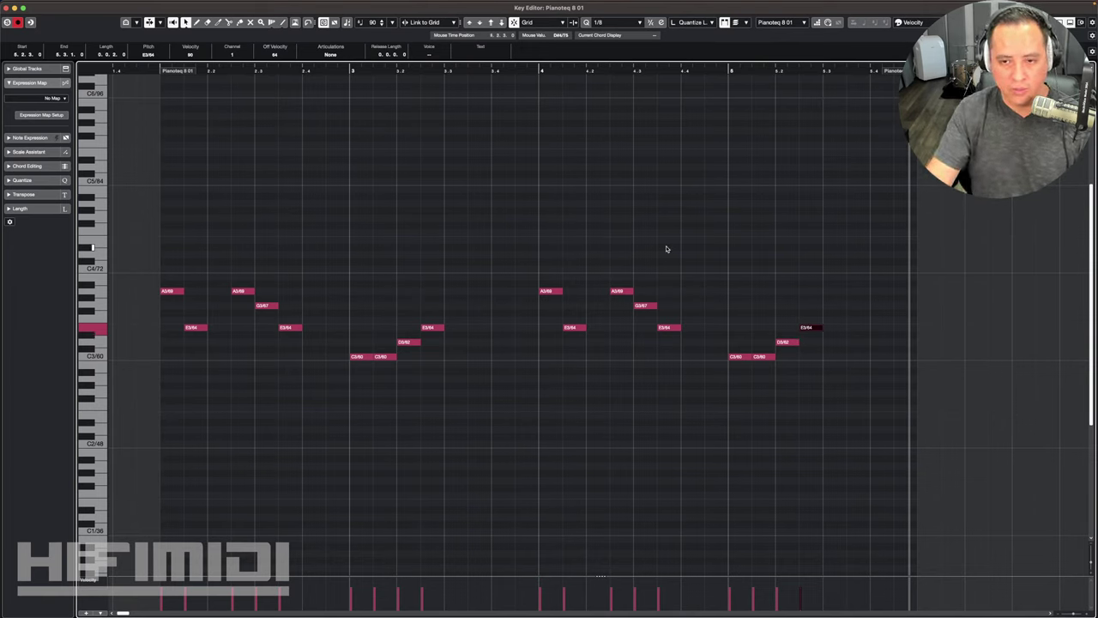
left_click(713, 203)
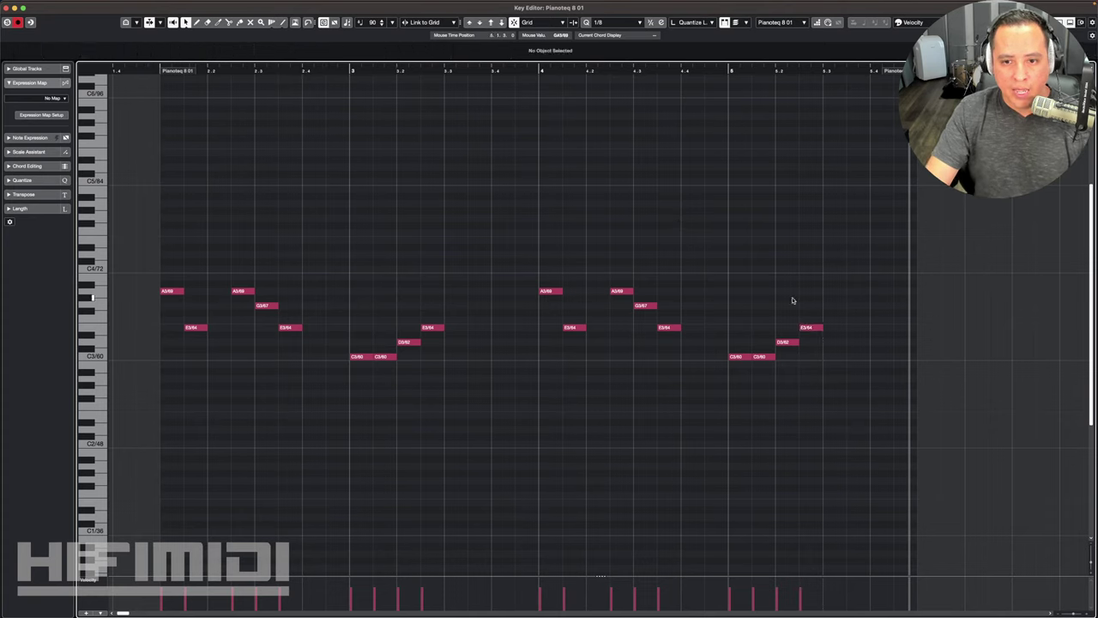
Lengthen the last E3 of bar 3 to the start of bar 4 and the last E3 of bar 5 to the start of bar 6
left_click(431, 327)
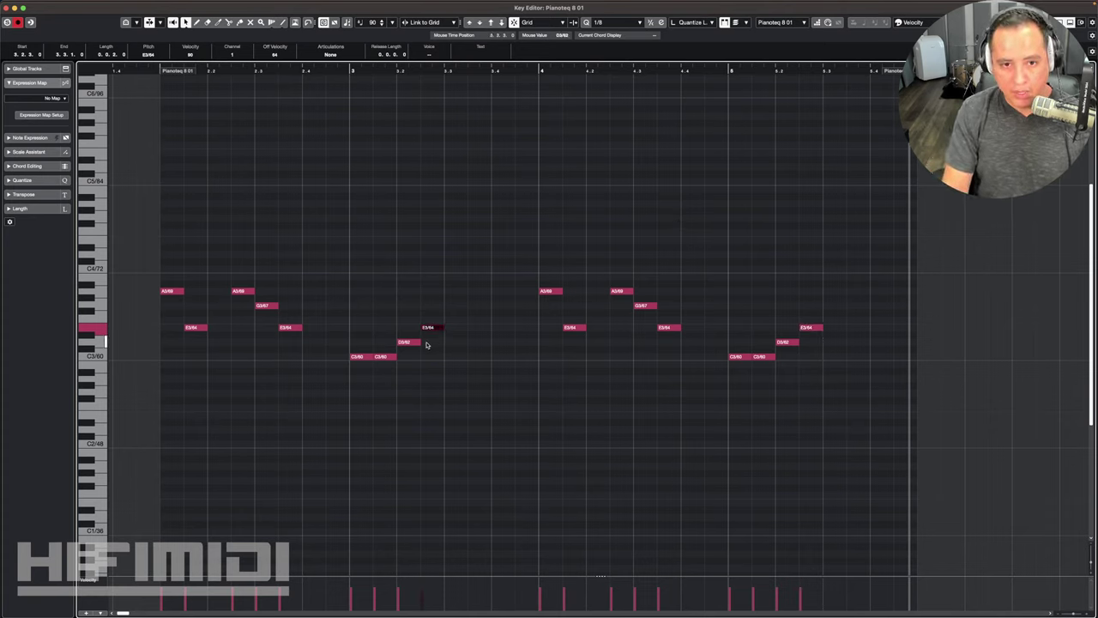
key("shift+l")
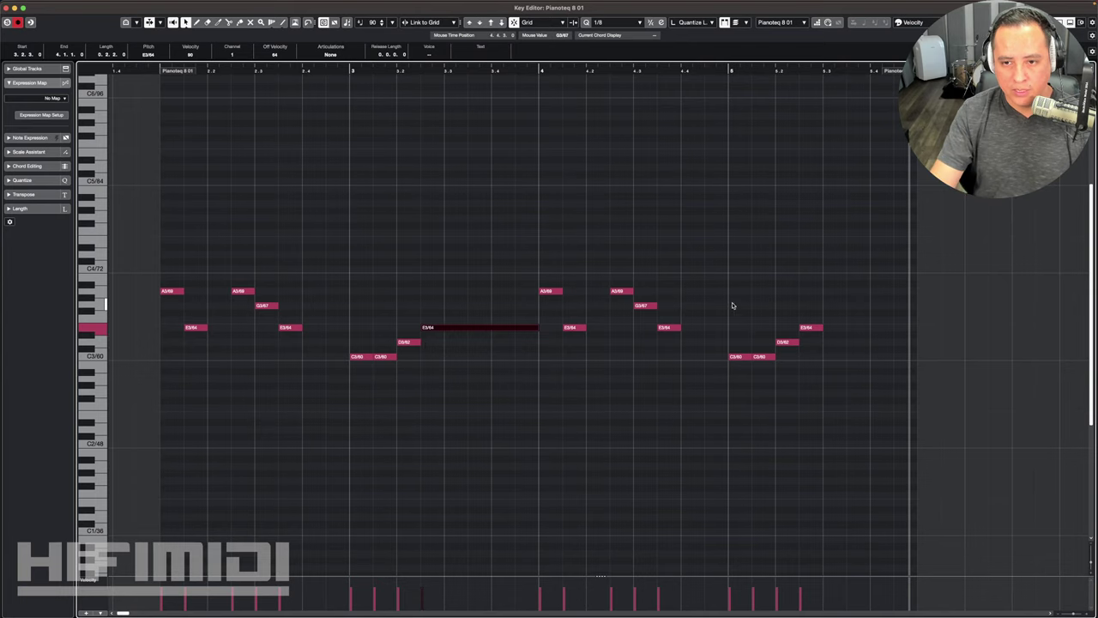
left_click_drag(798, 305, 829, 332)
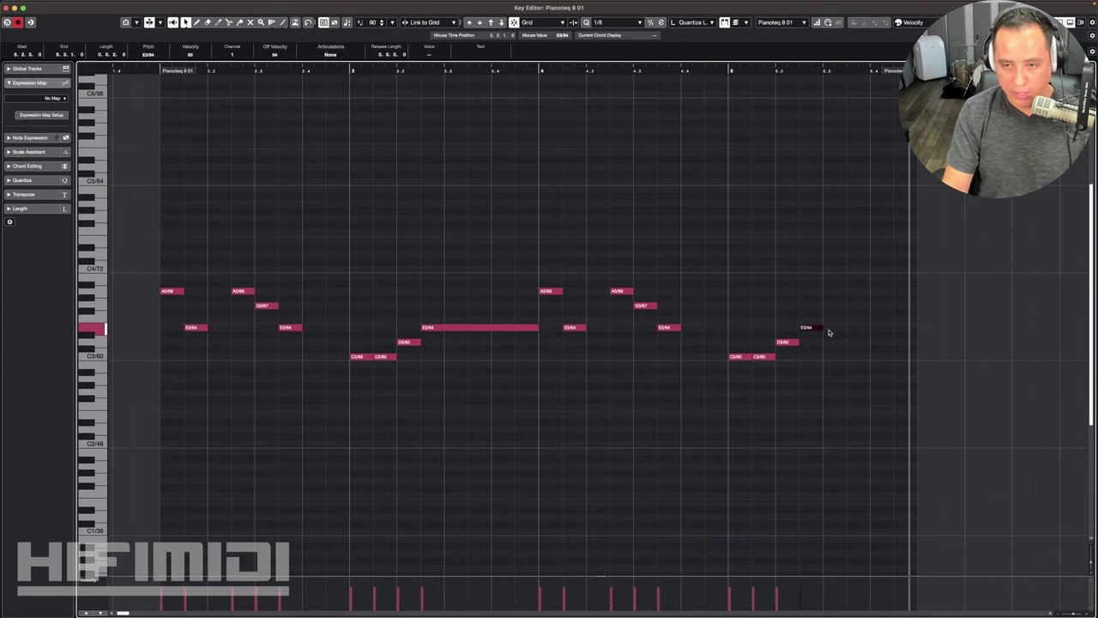
key("ctrl+l")
left_click(826, 292)
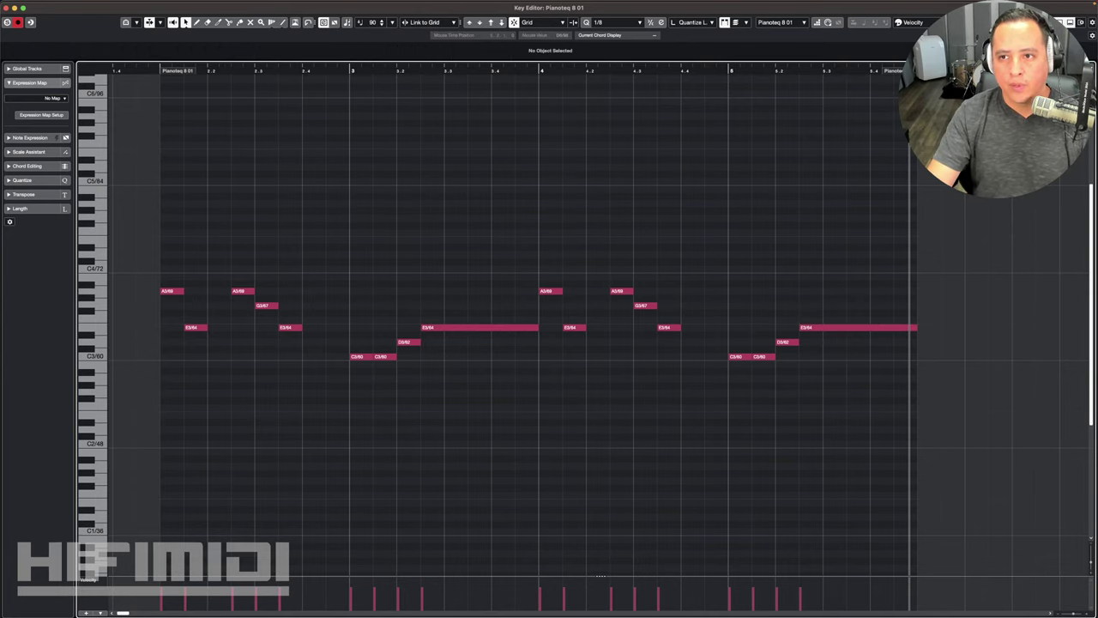
Close the note editor window and colour the Pianoteq part of bars 2 to 5 red like the other Theme 1 parts
key("super+w")
left_click(652, 211)
left_click(493, 273)
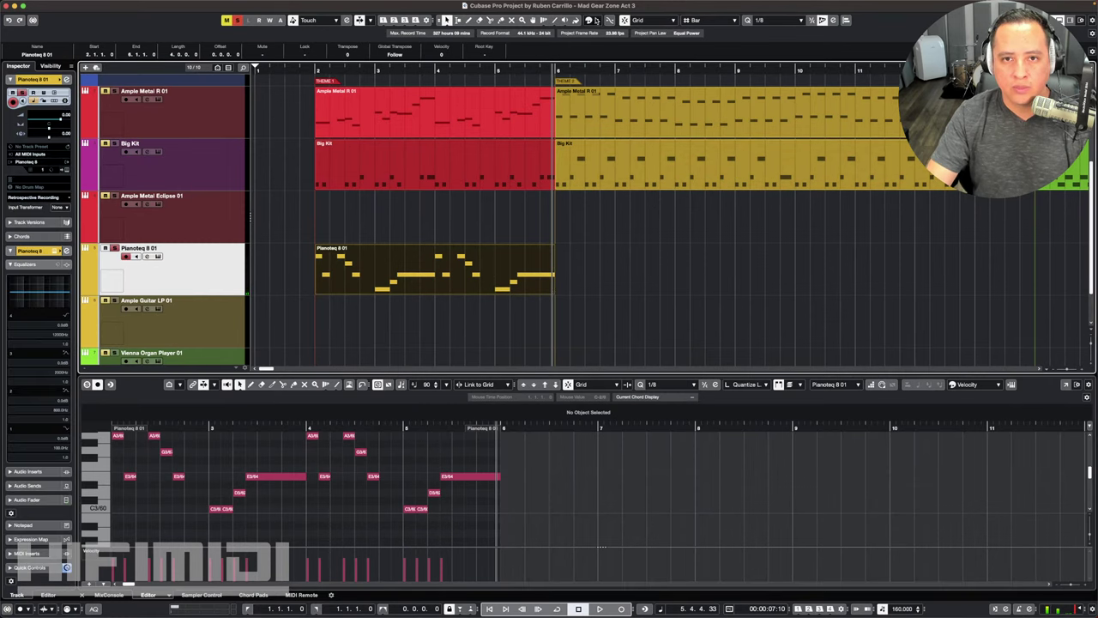
left_click(598, 20)
left_click(594, 51)
Draw an empty Pianoteq part from bar 6 to bar 14 and open it in a separate Key Editor window
left_click_drag(567, 267, 1034, 268)
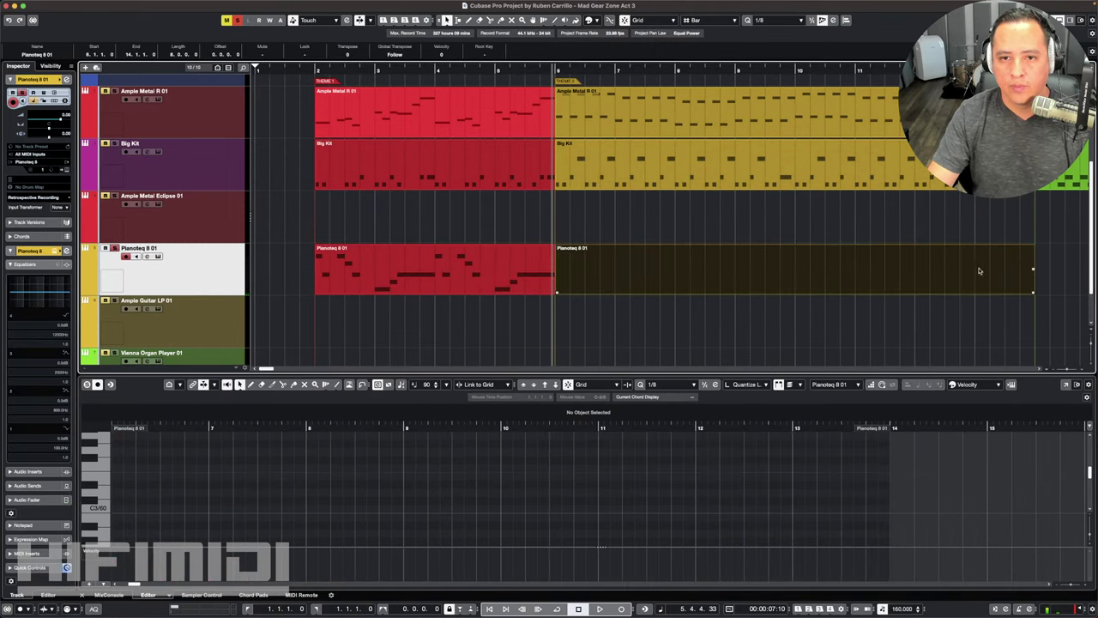
left_click(1065, 384)
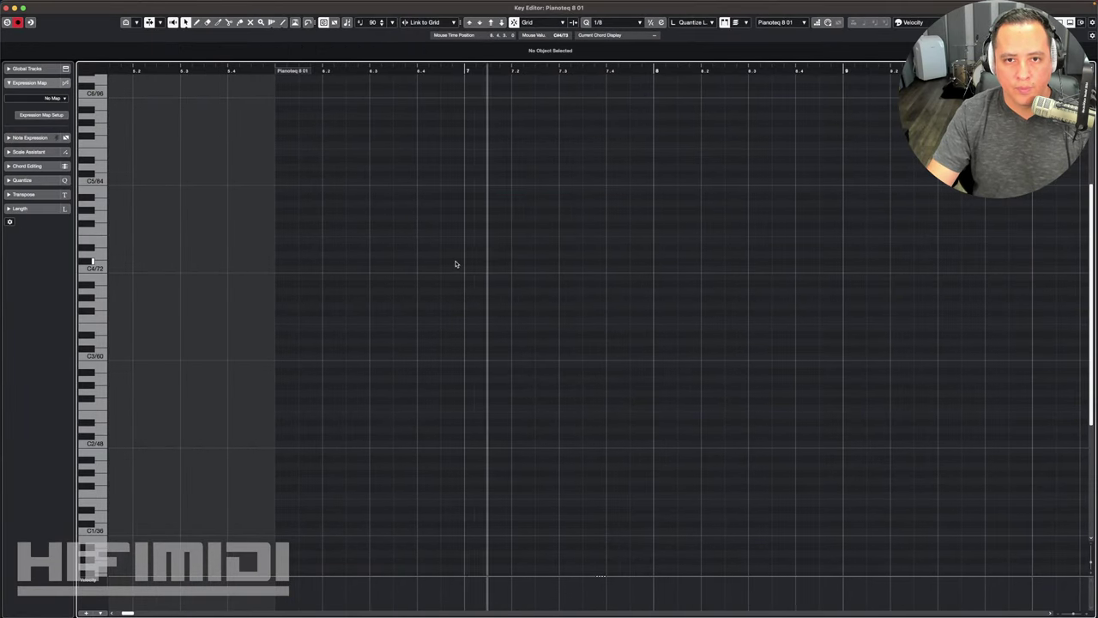
Enter eighth notes A3, E3, A3, E3, A3 in bar 6, followed in bar 7 by a dotted-quarter G3 and an E3 held to bar 8
key("g")
key("g")
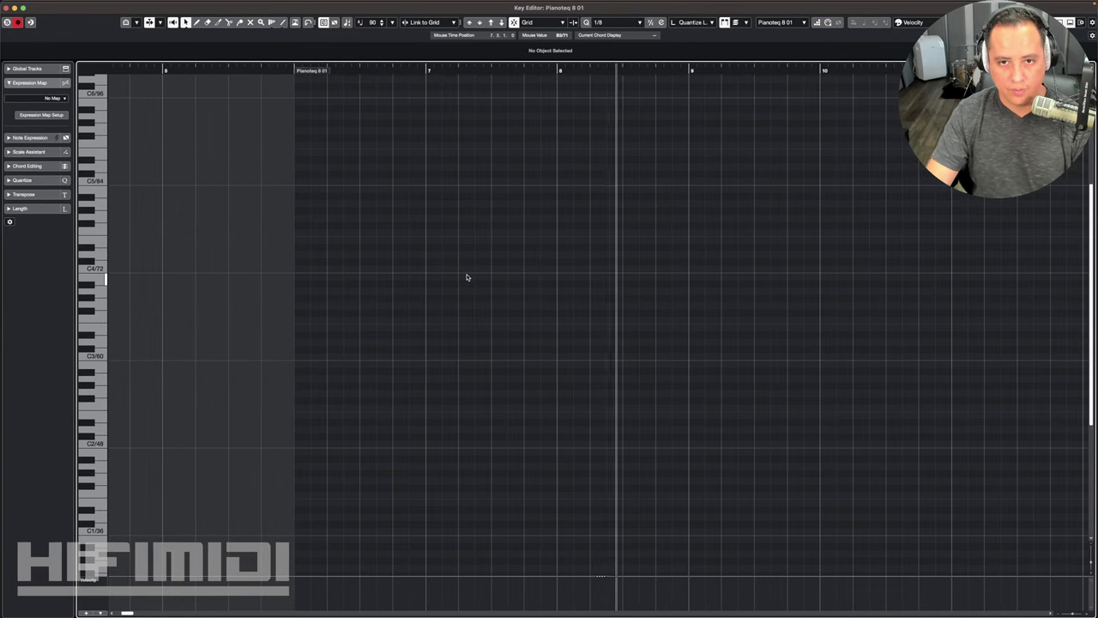
key("f")
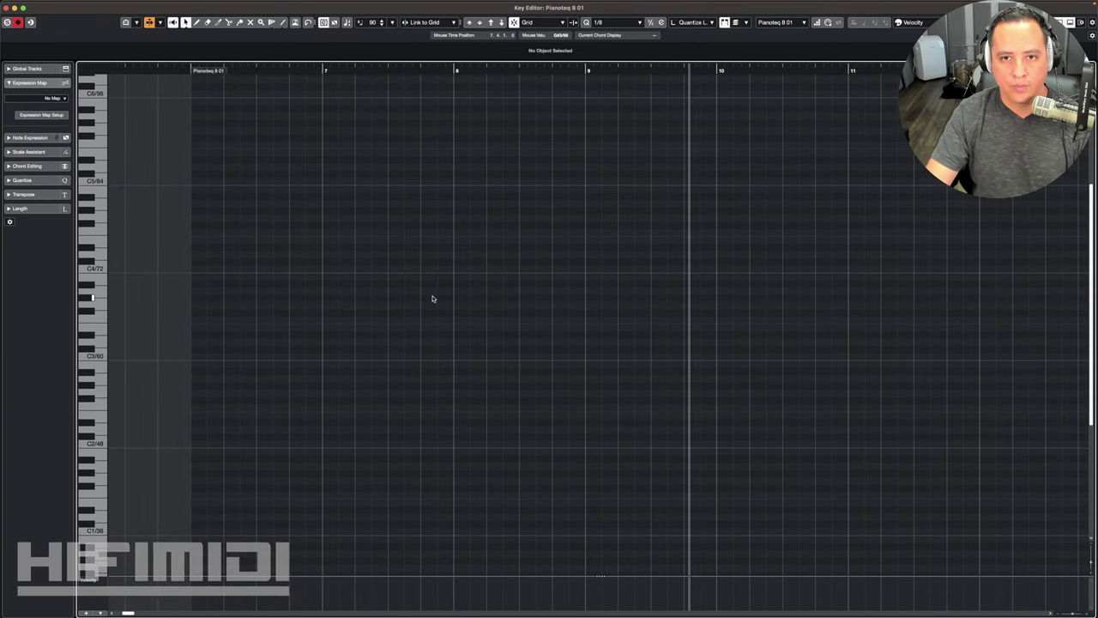
key("space")
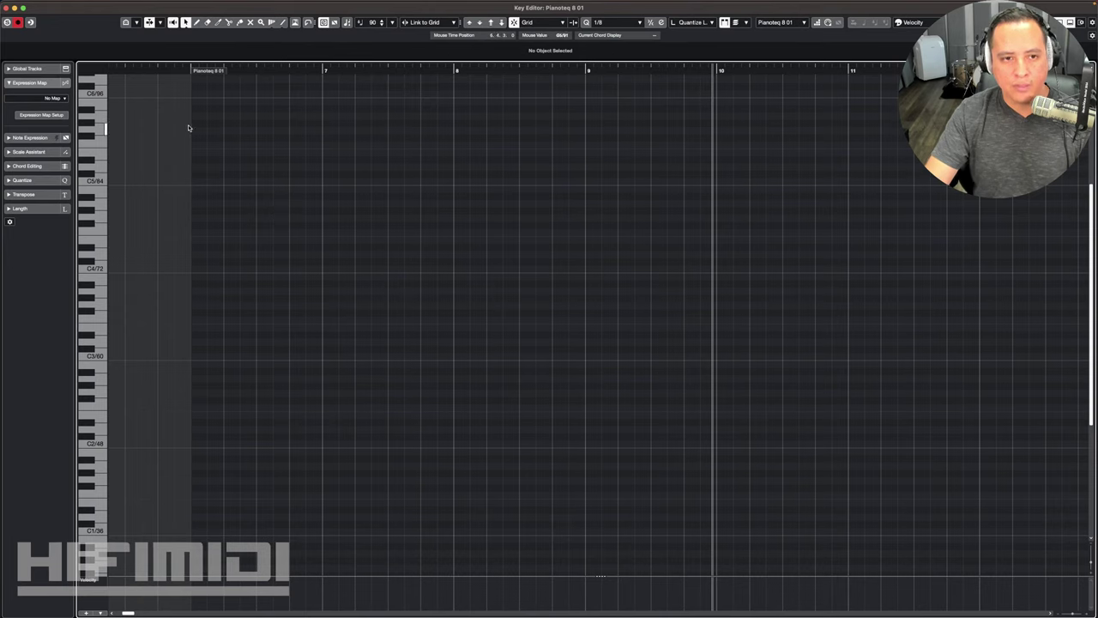
left_click(218, 292)
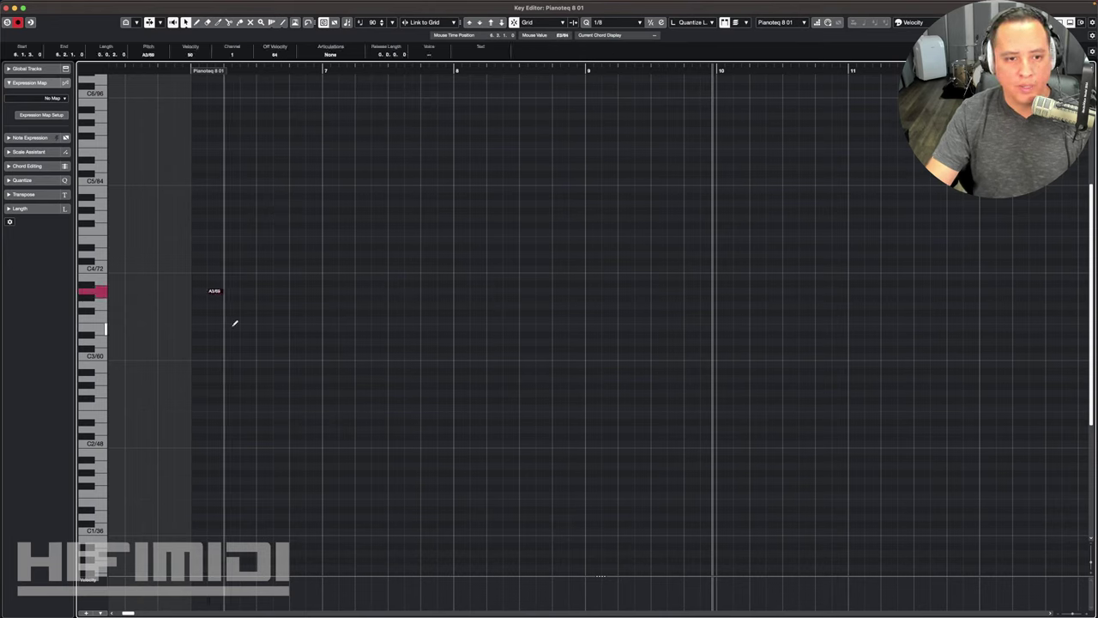
left_click(230, 327)
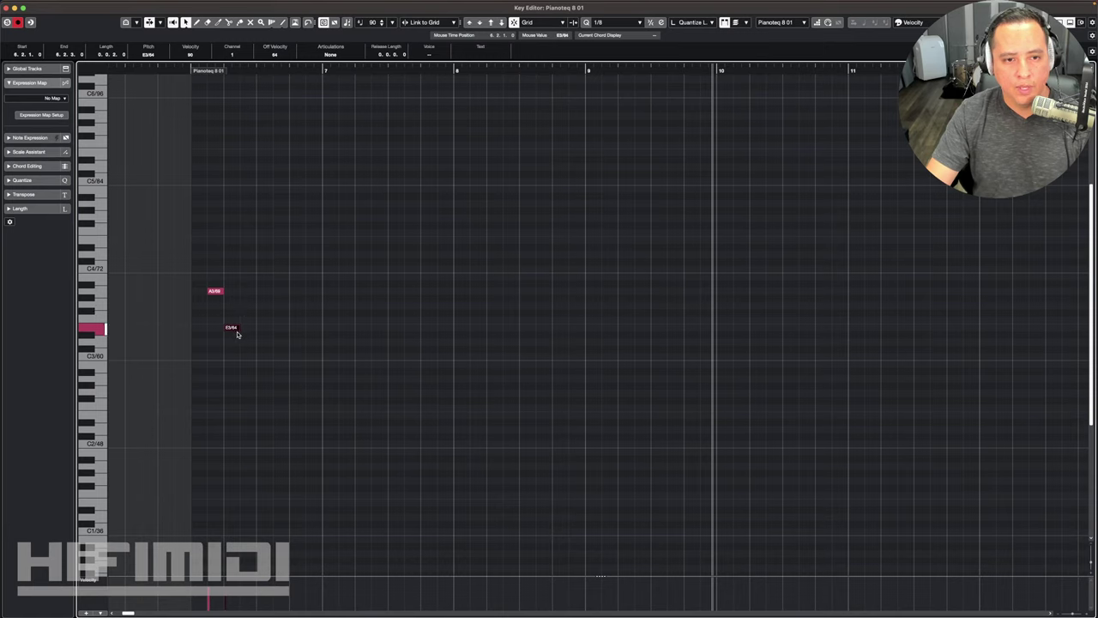
left_click(259, 292)
left_click(276, 327)
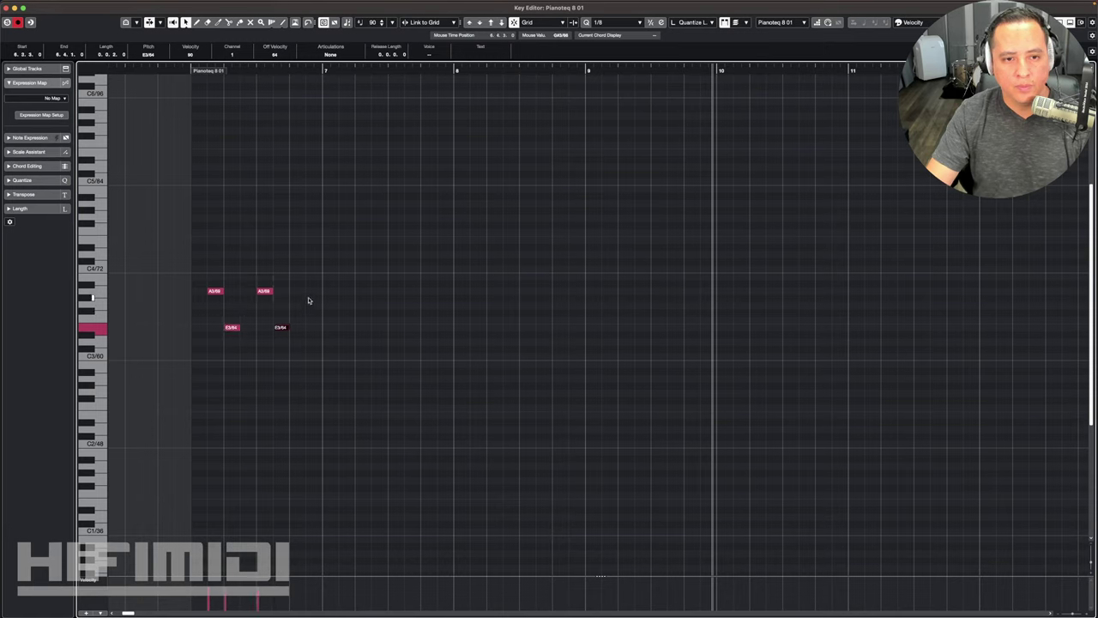
left_click(309, 291)
mouse_move(334, 306)
left_mouse_down()
mouse_move(372, 302)
mouse_move(346, 304)
mouse_move(373, 305)
mouse_move(380, 324)
mouse_move(453, 327)
left_mouse_up()
Listen from bar 8 and enter eighths A3, E3, A3, E3, A3 there, plus a dotted-quarter G3 and quarter B3 in bar 9
key("space")
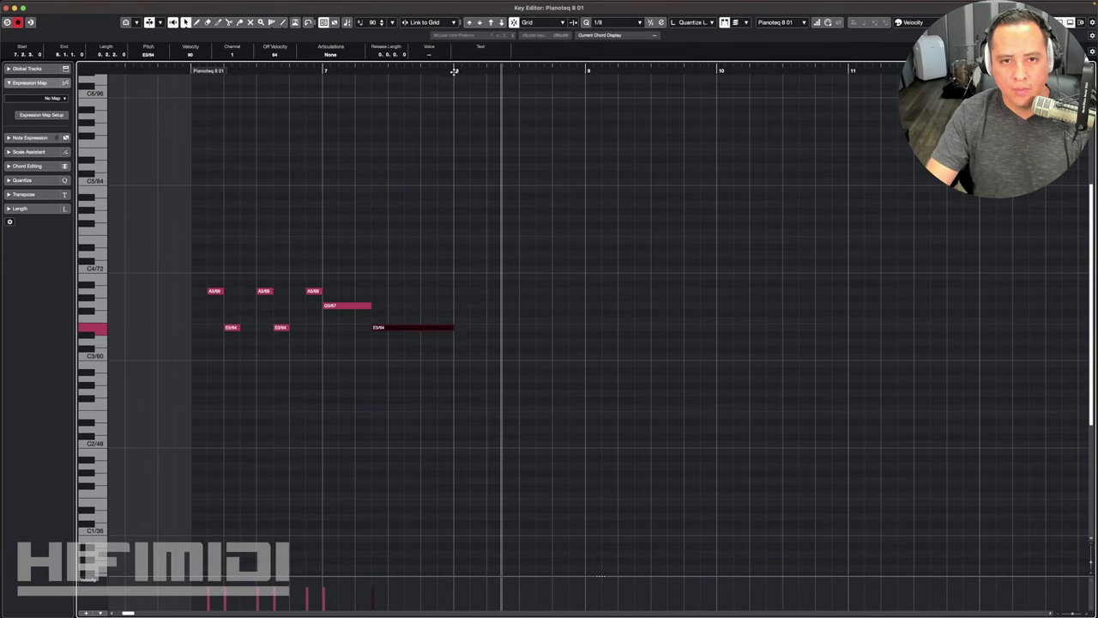
left_click(454, 71)
key("space")
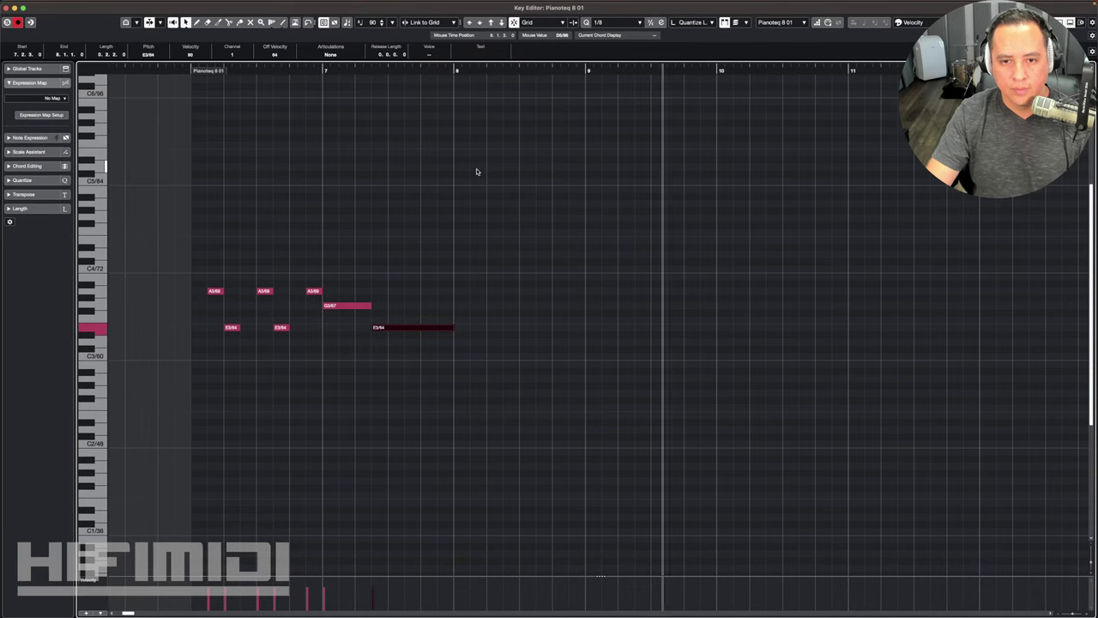
key("space")
left_click(478, 291)
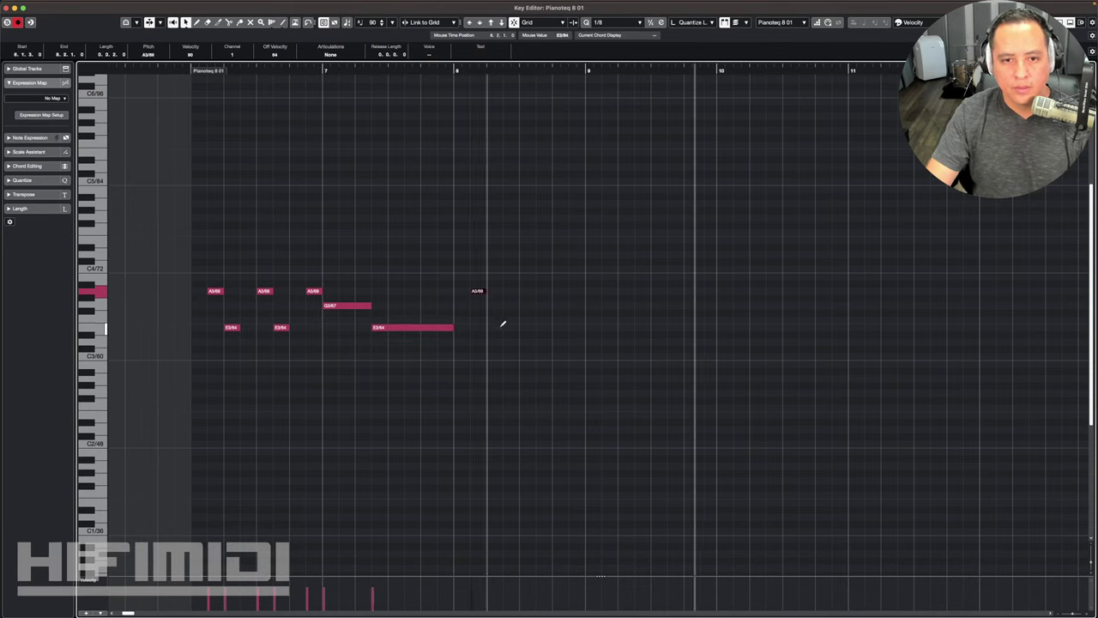
left_click(502, 326)
left_click(532, 291)
left_click(549, 327)
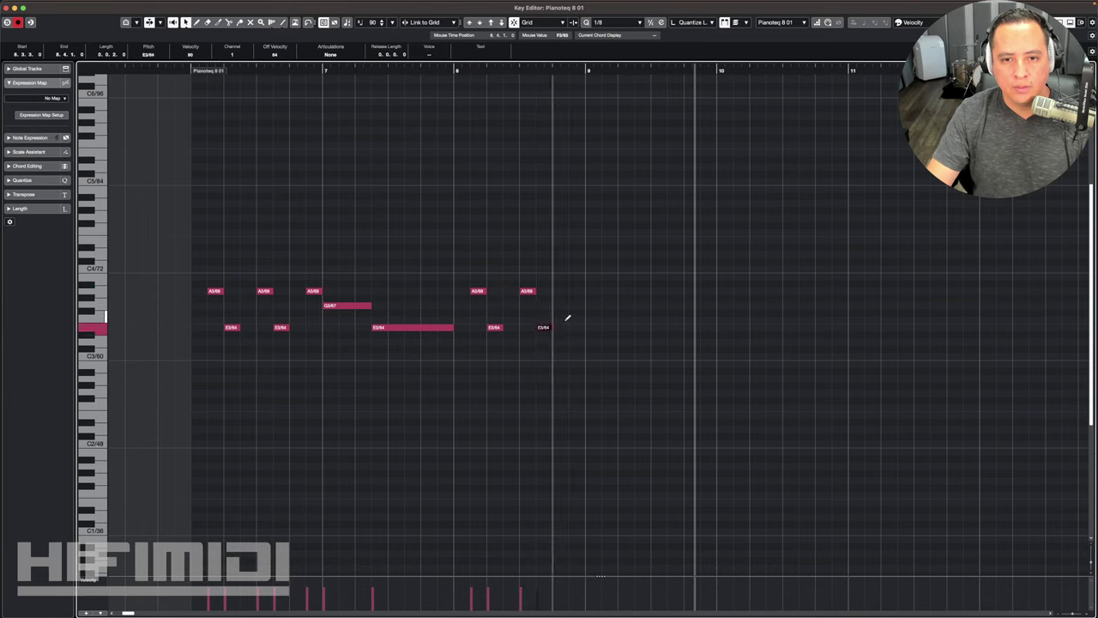
left_click(580, 291)
mouse_move(592, 305)
left_mouse_down()
mouse_move(635, 305)
mouse_move(680, 276)
mouse_move(671, 275)
left_mouse_up()
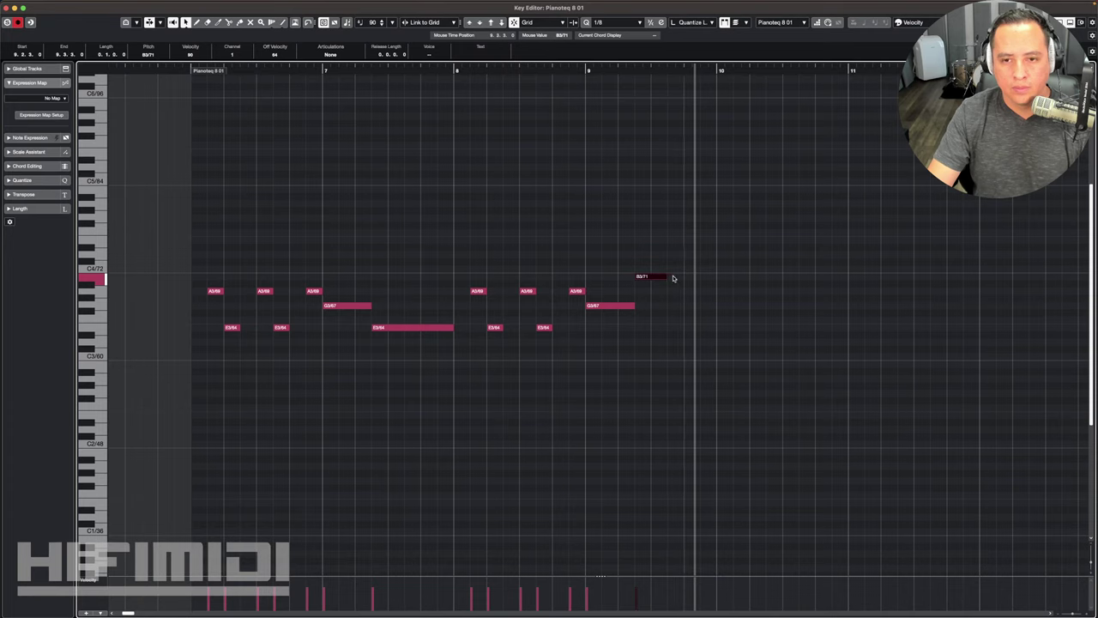
Complete bar 9 with an eighth-note C4 and a B3 held to bar 10, and play the bar to check it
left_click(586, 71)
key("space")
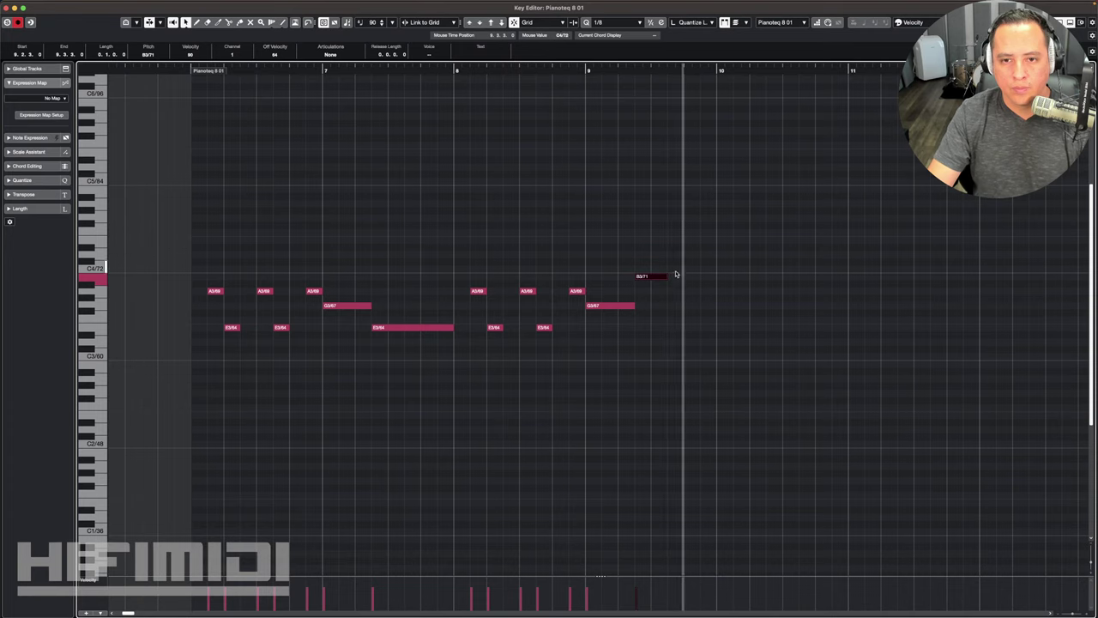
key("space")
left_click_drag(673, 270, 718, 275)
left_click(676, 272)
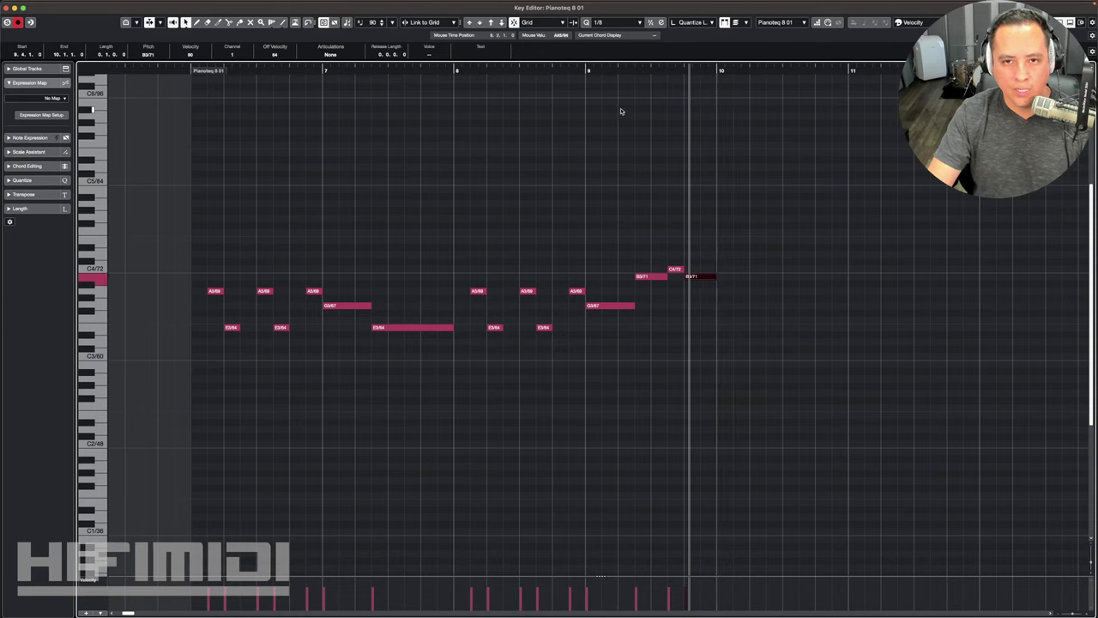
left_click(585, 70)
key("space")
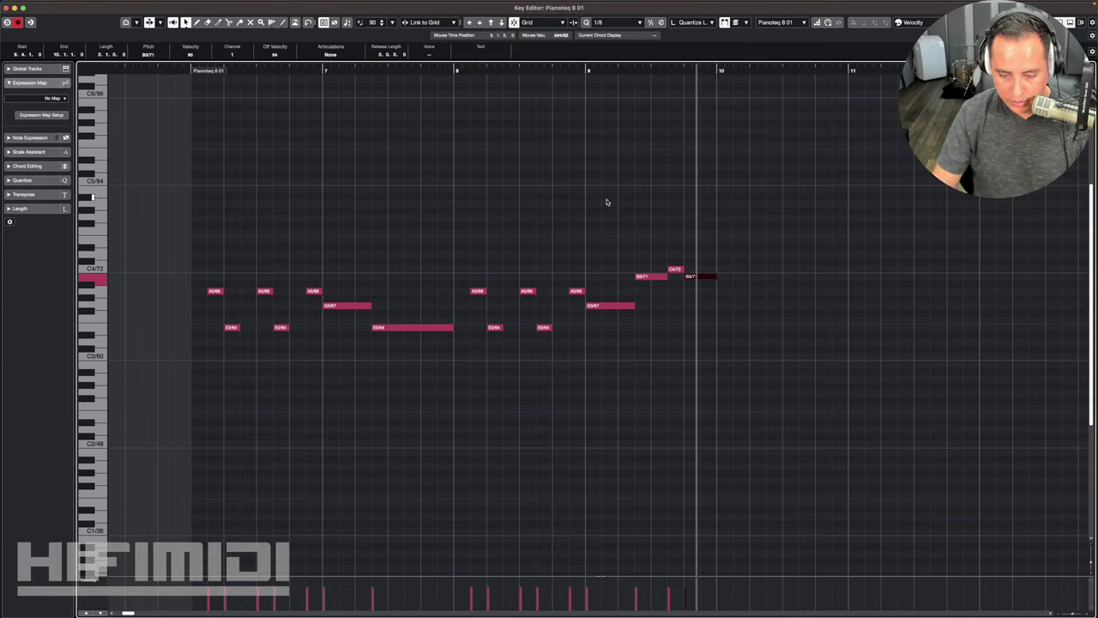
key("space")
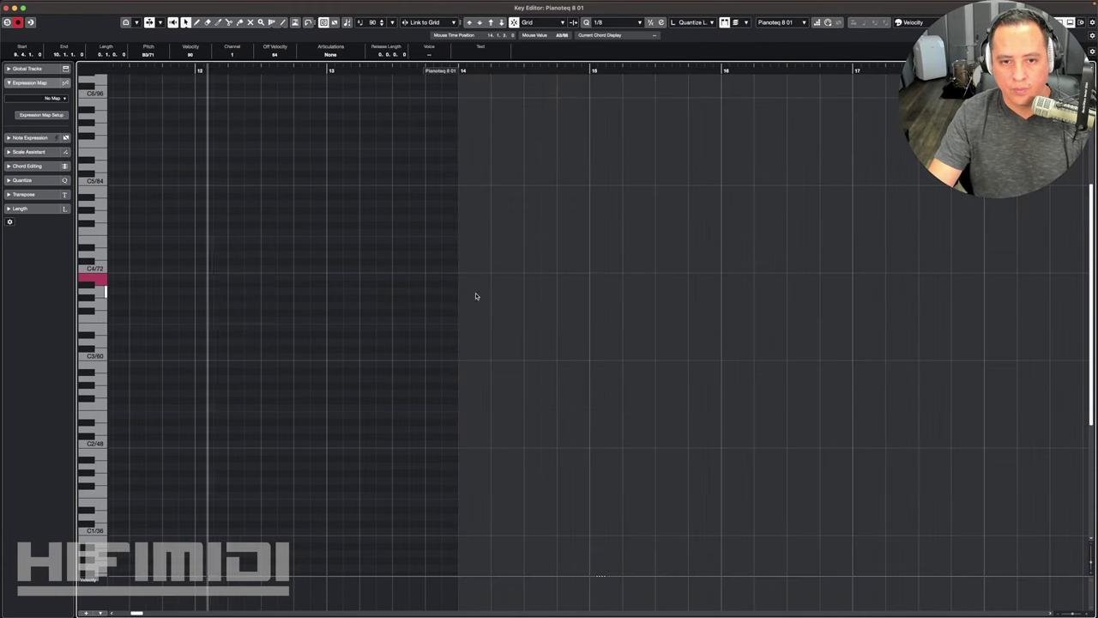
Duplicate the Pianoteq notes of bars 6 to 9 into bars 10 to 13
scroll(370, 309, "left", 2)
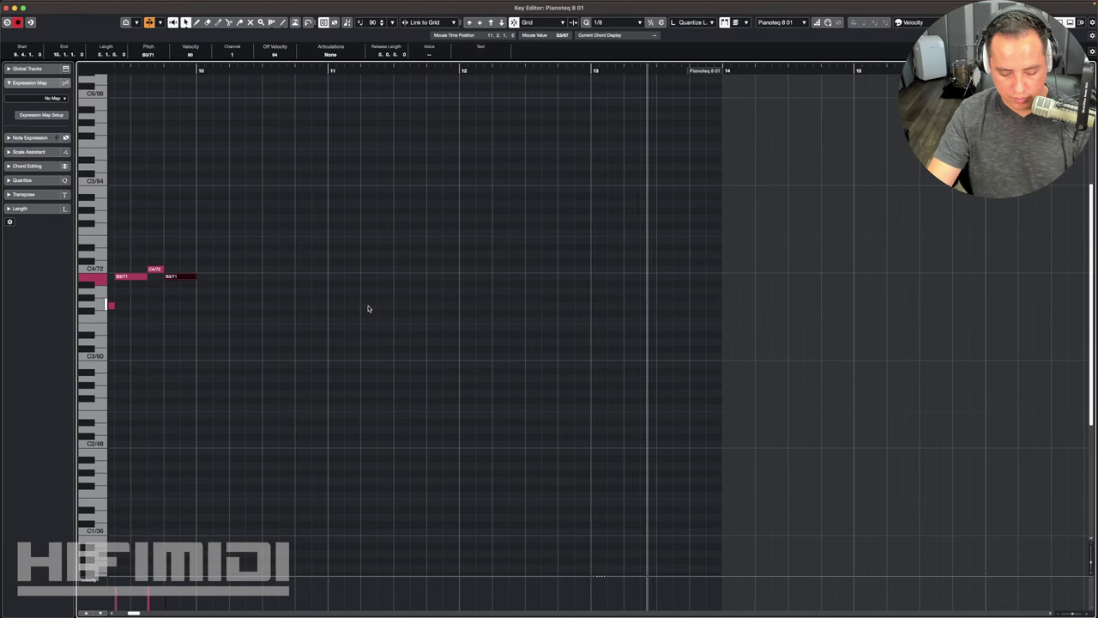
key("g")
key("g")
key("g")
key("space")
scroll(375, 304, "left", 3)
left_click_drag(588, 245, 263, 375)
key("alt+d")
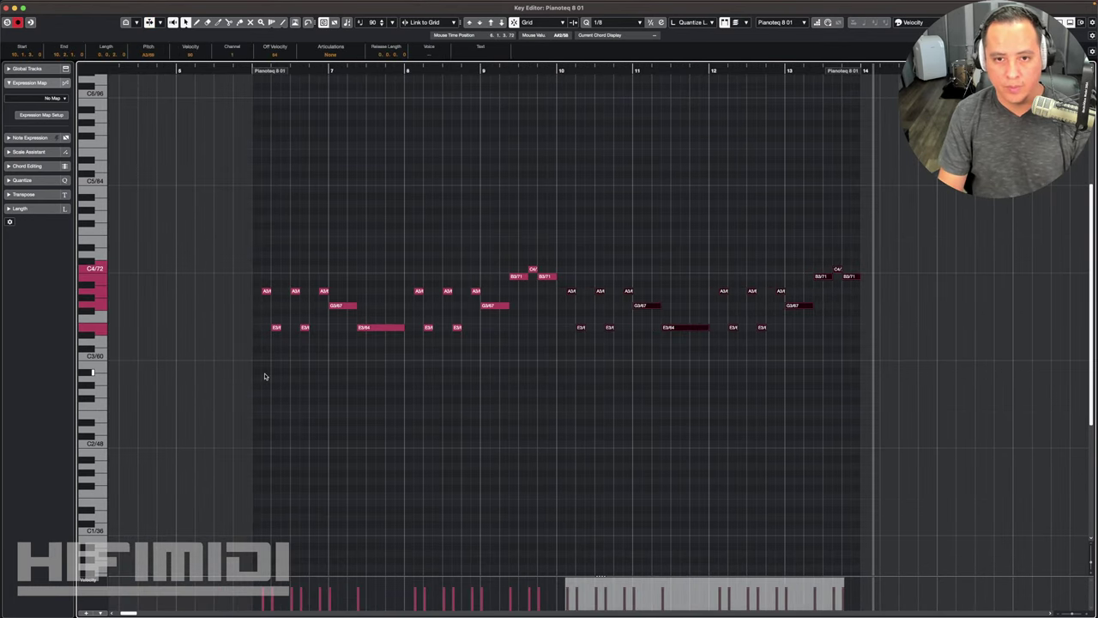
left_click(629, 248)
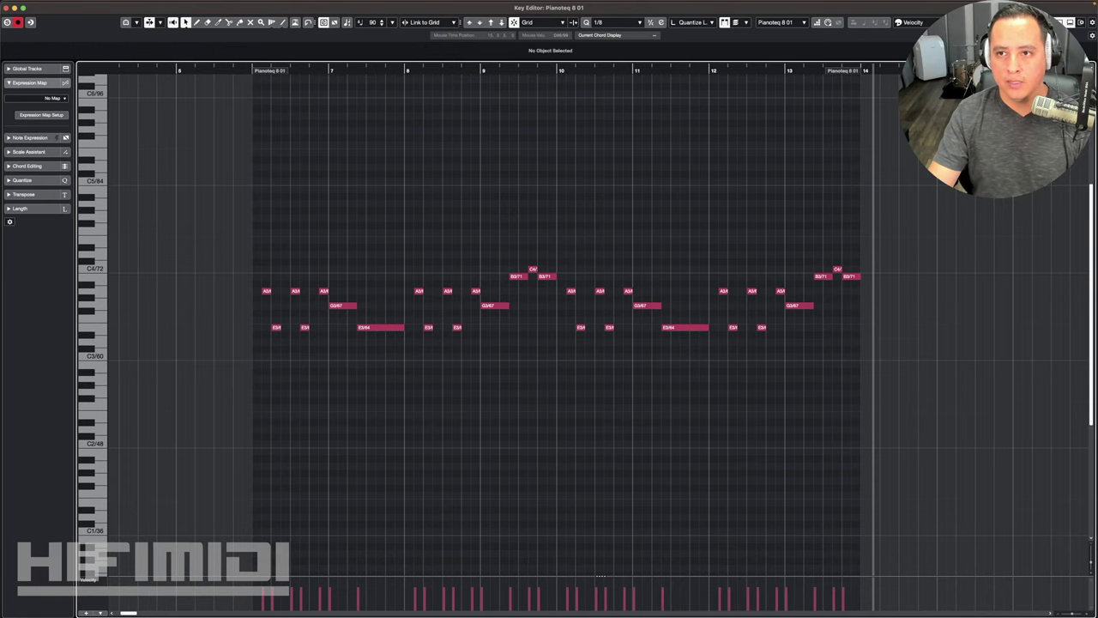
Return the note editor to the project window's lower zone and deselect the Theme 2 Pianoteq part
left_click(1070, 22)
key("g")
key("g")
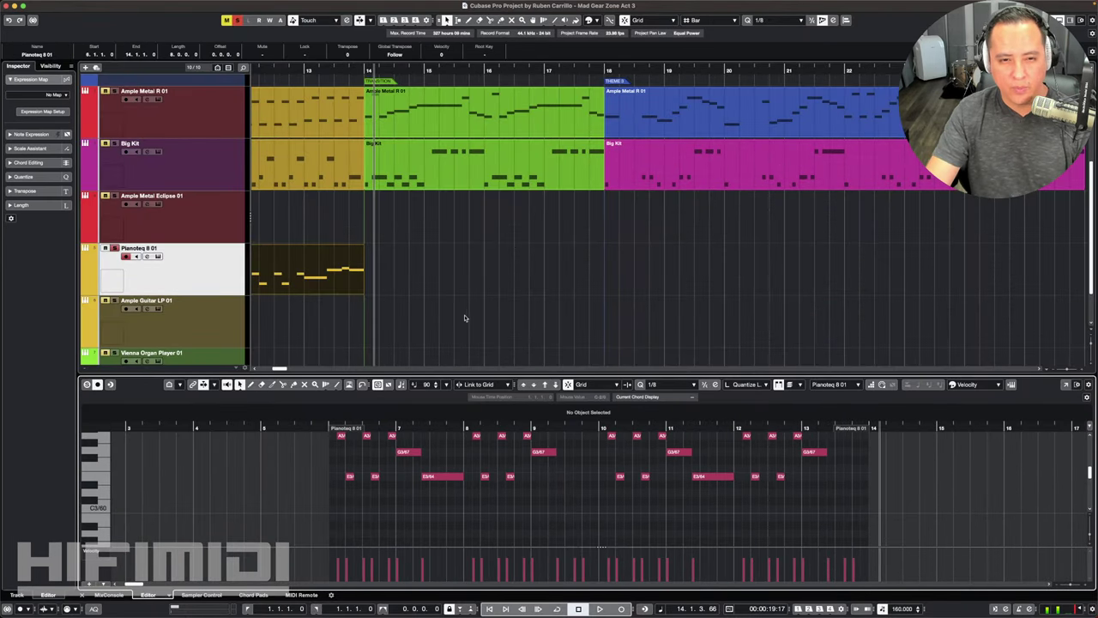
left_click(463, 305)
key("g")
key("g")
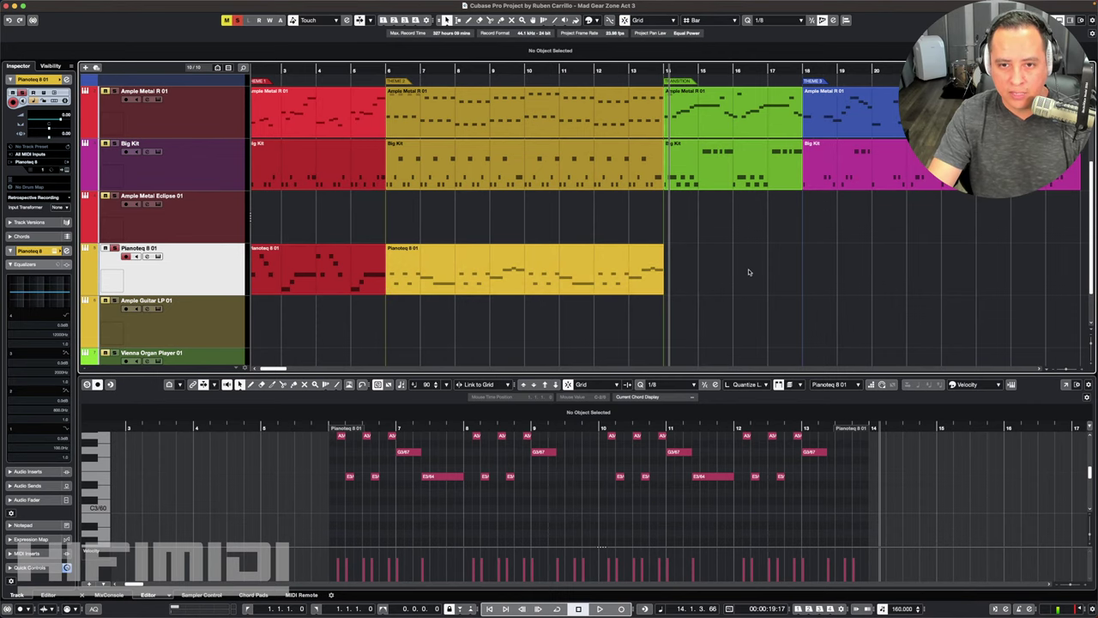
Draw an empty Pianoteq part under the Transition from bar 14 to bar 18 and open it in a separate Key Editor window
left_click_drag(677, 264, 805, 268)
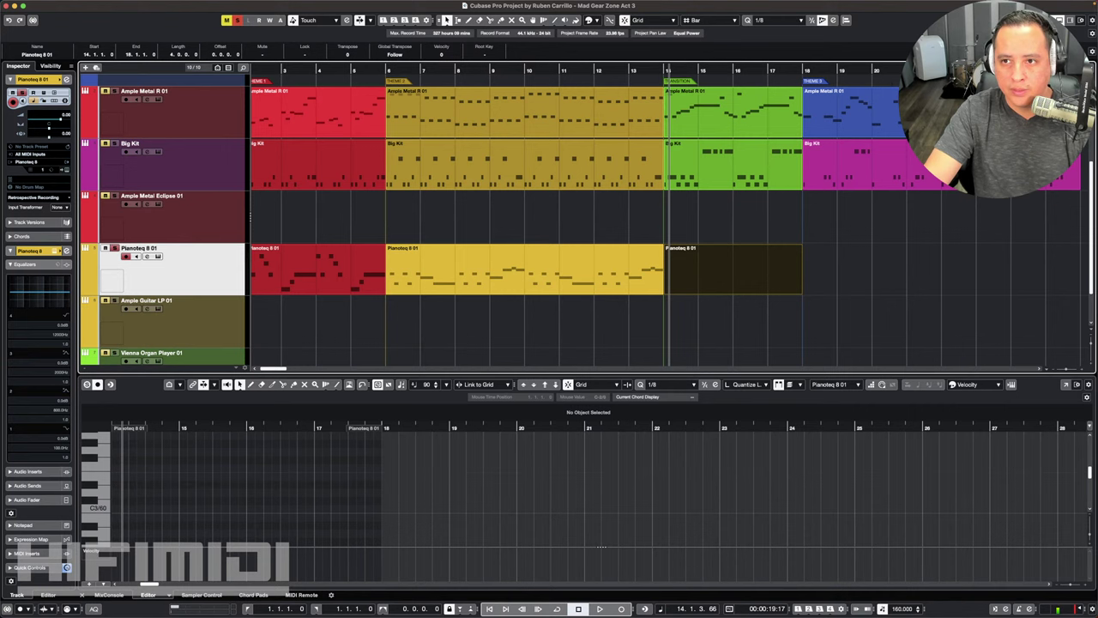
left_click(1066, 385)
scroll(672, 338, "left", 3)
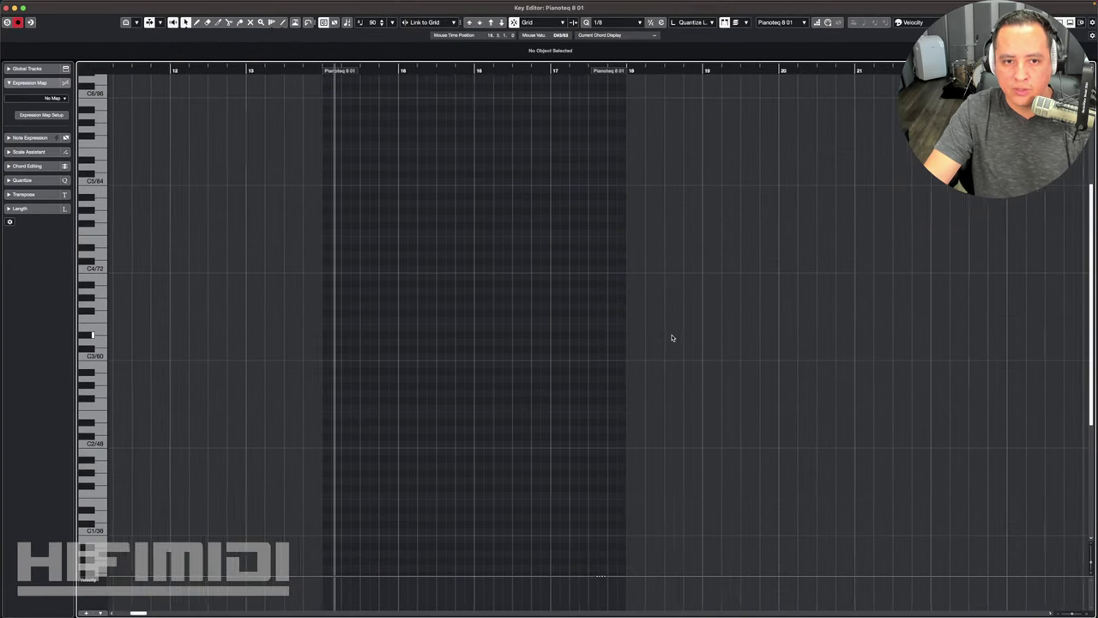
Listen from bar 14 and enter dotted-quarter A3 and G3 from its second eighth, followed by an eighth-note F#3
left_click(392, 74)
key("space")
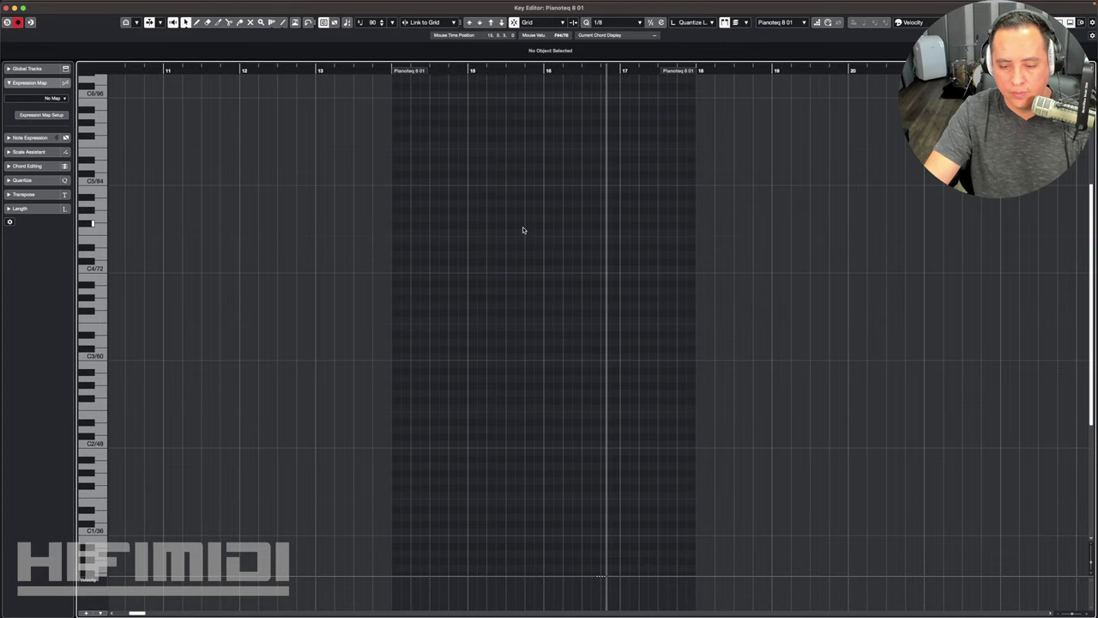
key("space")
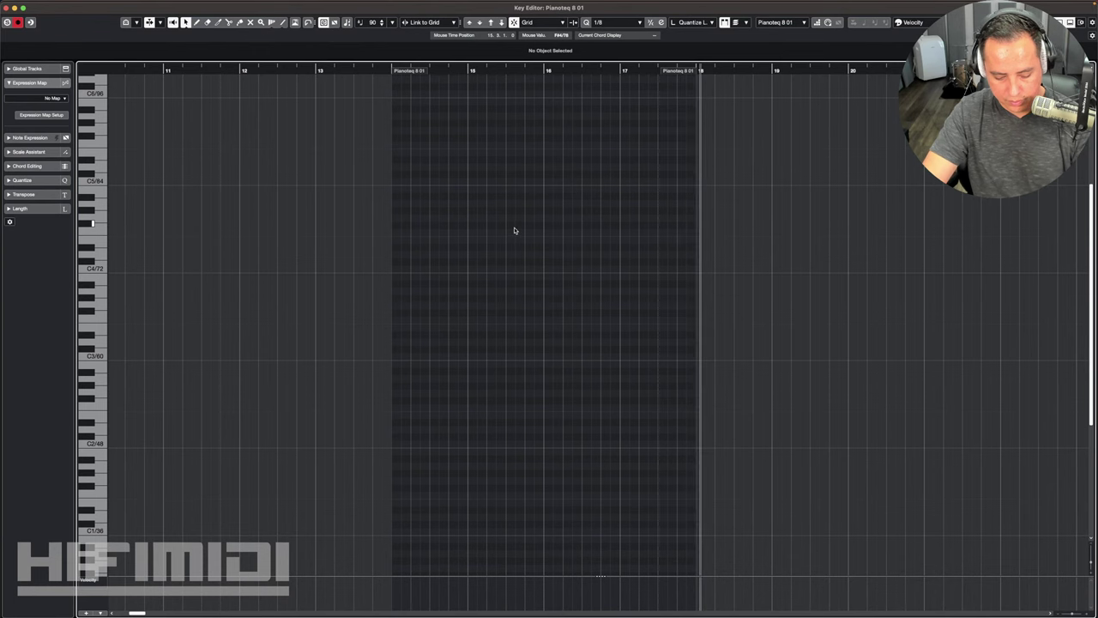
scroll(515, 230, "up", 3)
left_click(334, 70)
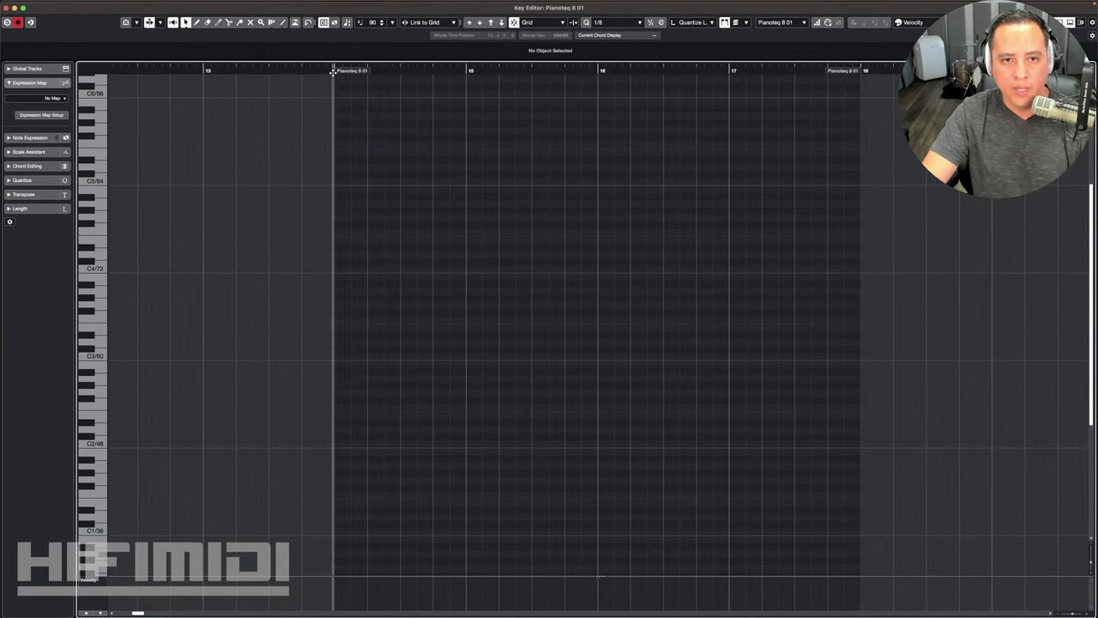
key("space")
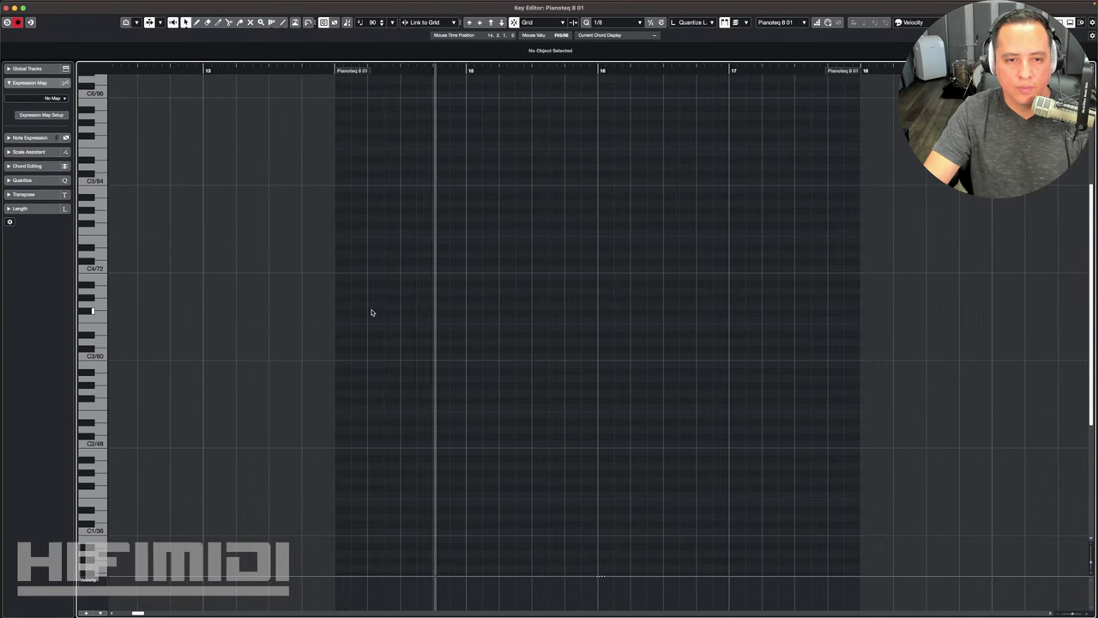
left_click(358, 293)
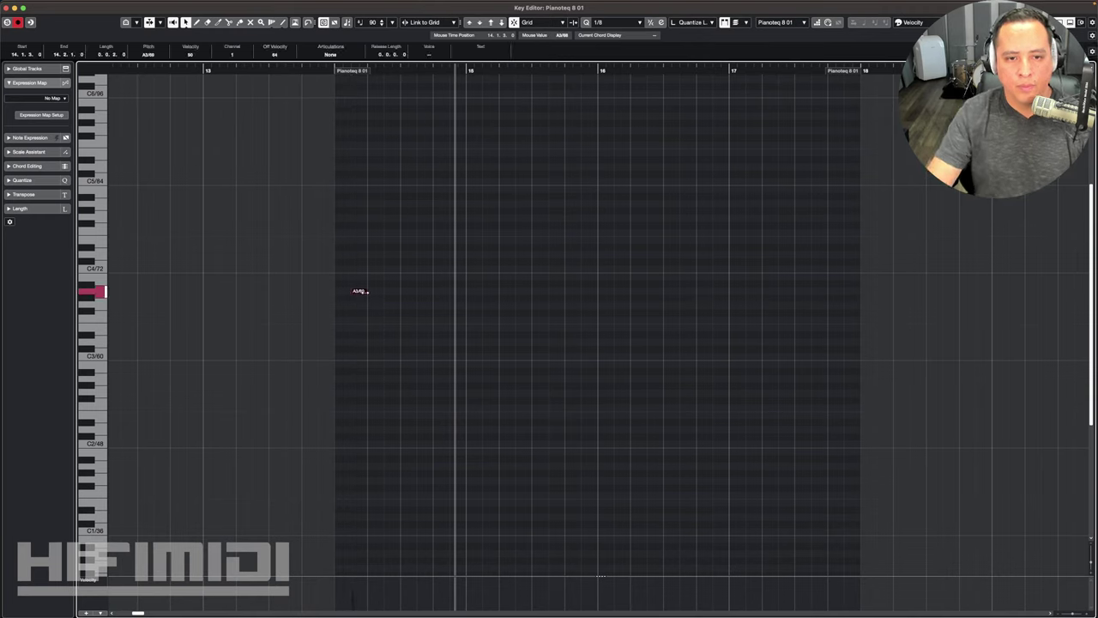
left_click_drag(359, 292, 457, 314)
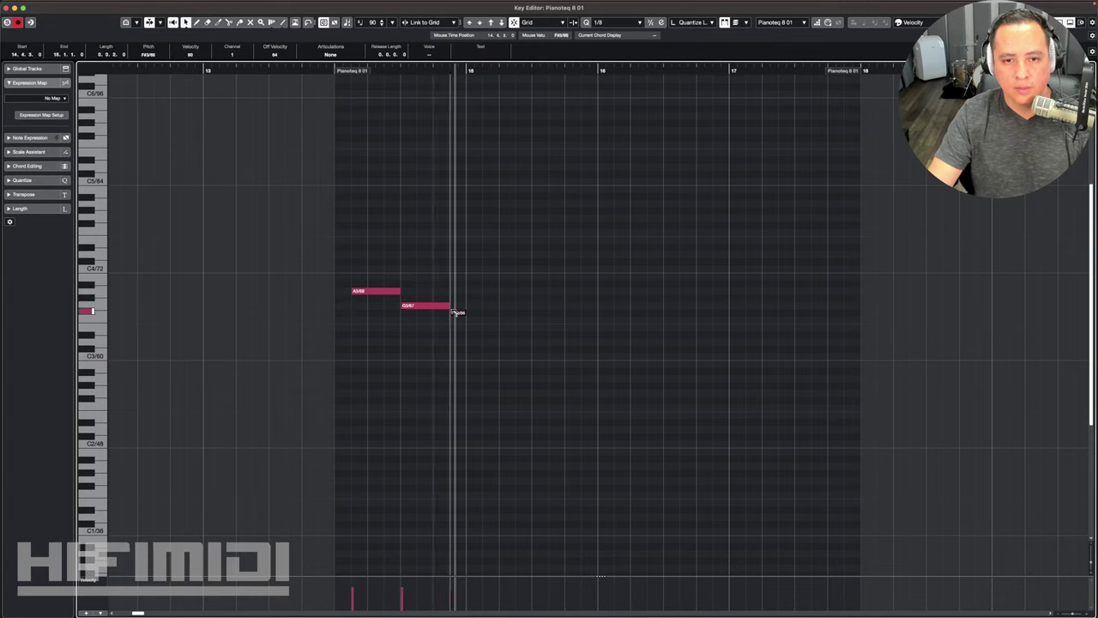
Play from bar 14 and enter eighth notes C4, C4, B3 and C4 in bar 15, at 15.1.3, 15.2.3, 15.3.1 and 15.3.3
left_click(332, 71)
key("space")
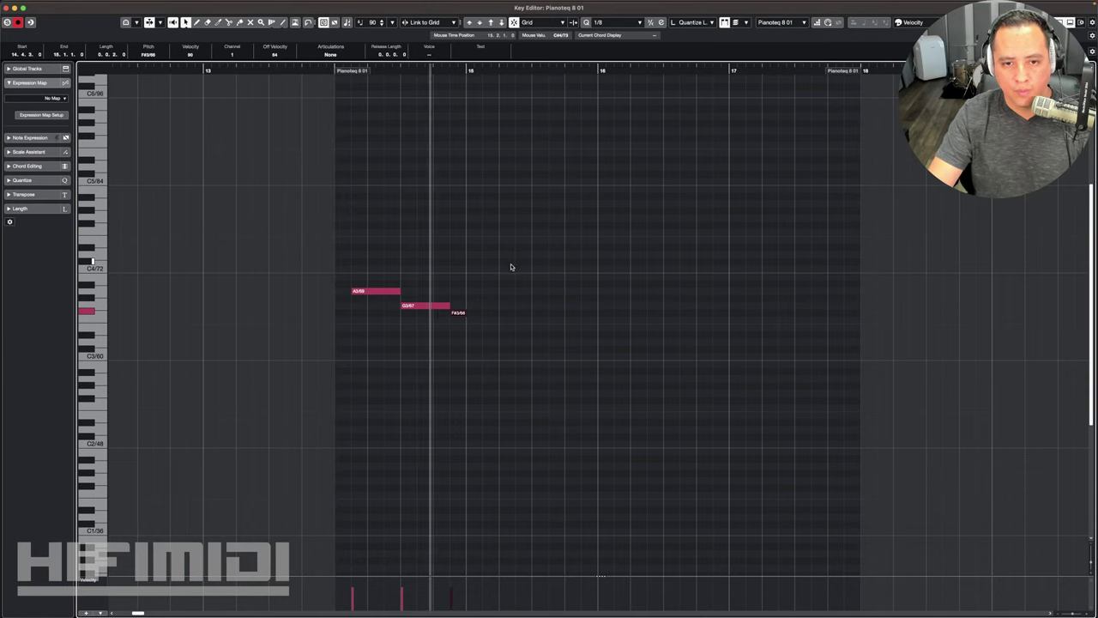
key("space")
left_click_drag(483, 268, 520, 269)
left_click(519, 268, "alt")
left_click(538, 276, "alt")
left_click(555, 269, "alt")
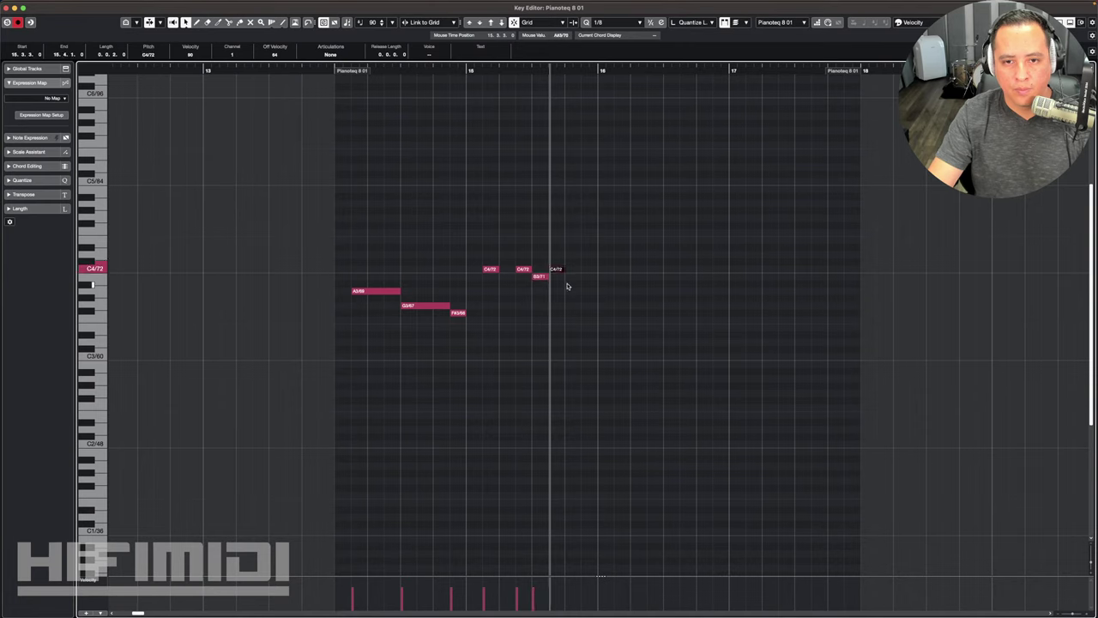
Add a quarter-note B3 on beat 4 of bar 15 and lengthen the F#3 up to the bar's first C4
key("space")
left_click_drag(569, 275, 598, 277)
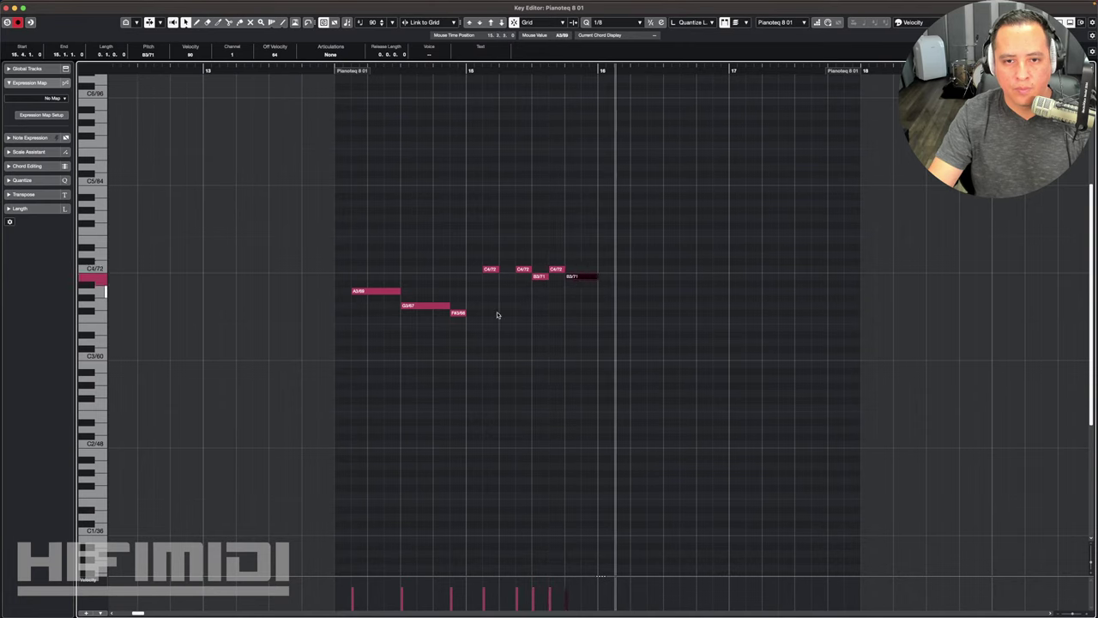
left_click_drag(467, 314, 482, 314)
key("space")
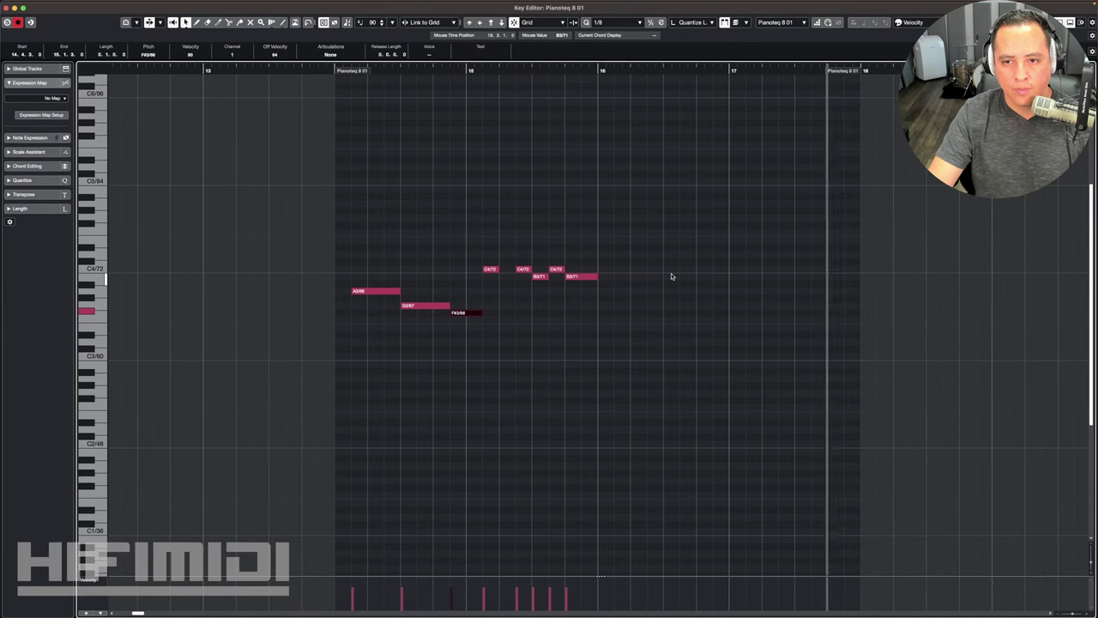
Duplicate the phrase of bars 14 and 15 into bars 16 and 17, starting on the second eighth of bar 16, and play it
left_click_drag(635, 222, 369, 341)
key("alt+d")
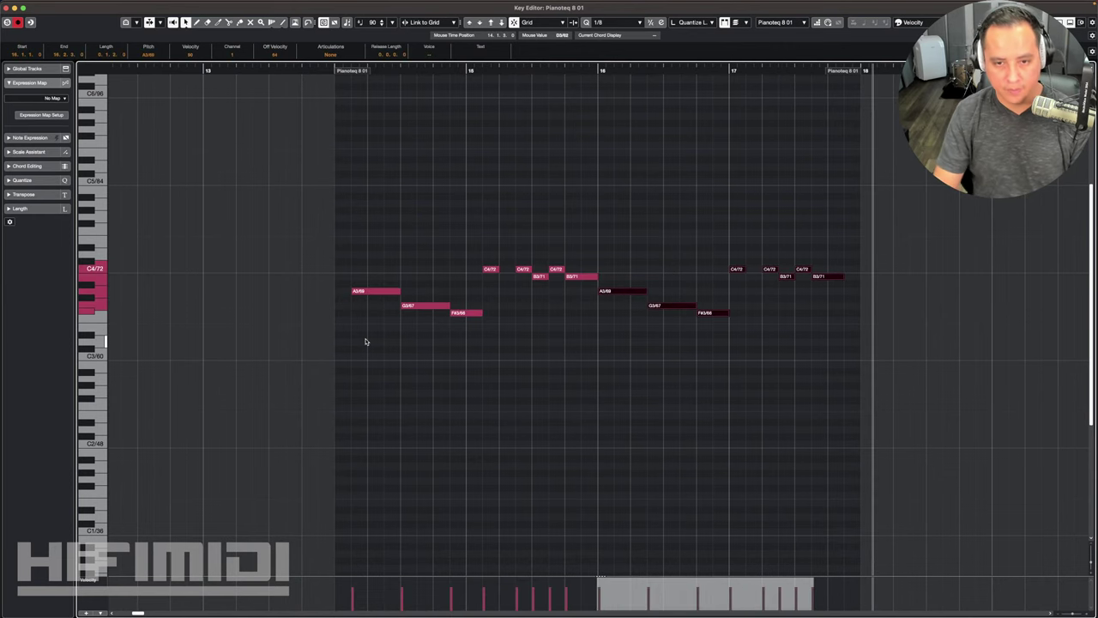
key("space")
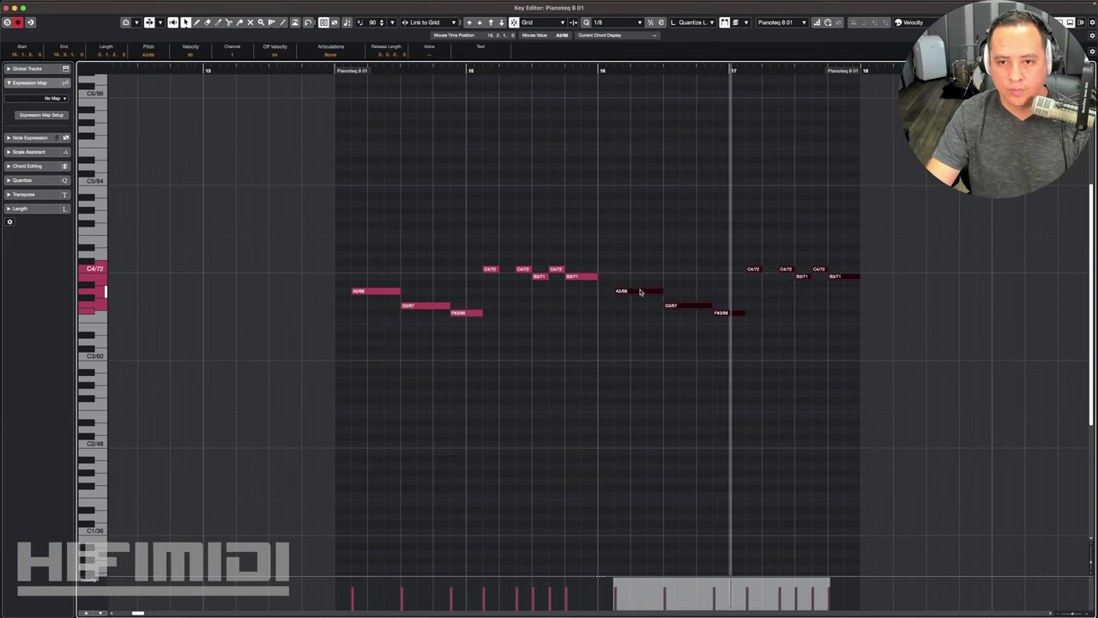
key("space")
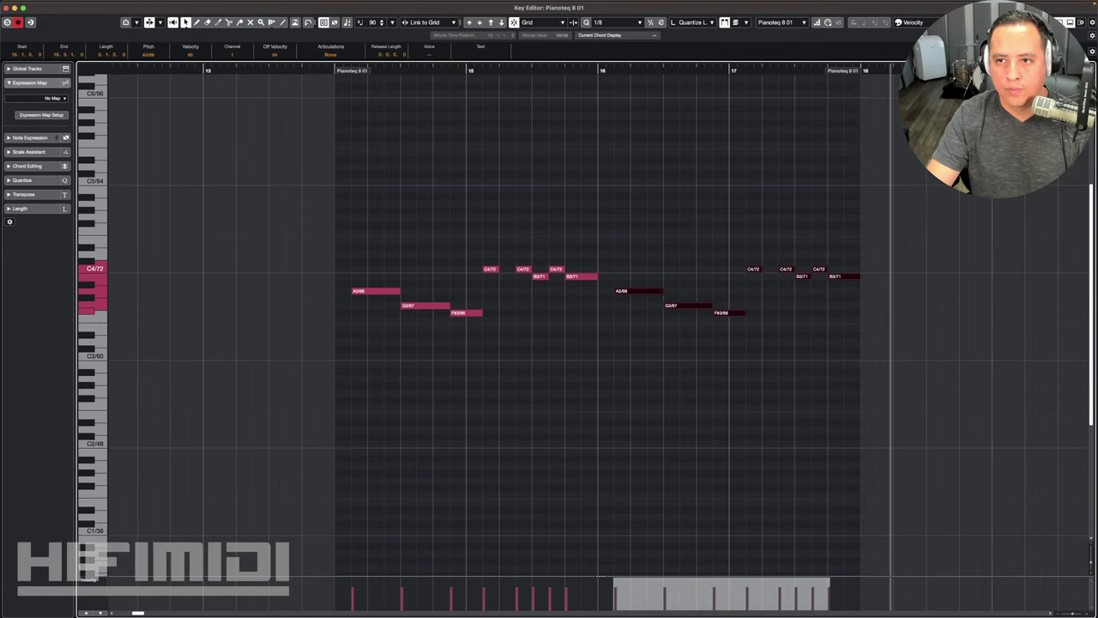
Leave the Key Editor and draw an empty Pianoteq part from bar 18 to bar 26 in the arrangement
key("Return")
left_click(849, 271)
scroll(673, 293, "right", 4)
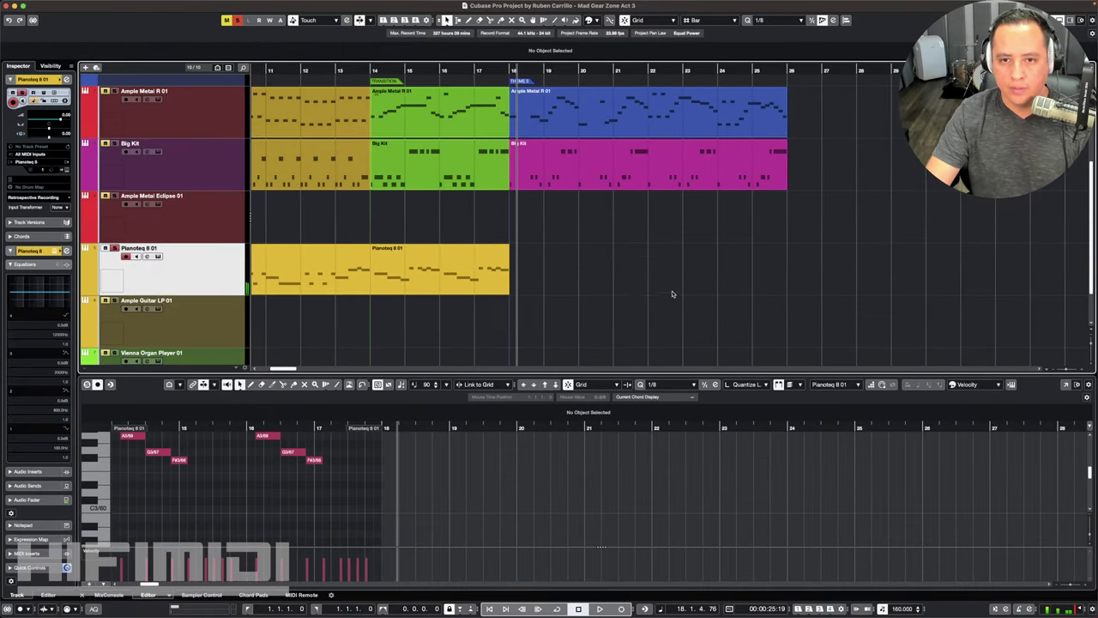
mouse_move(513, 262)
left_mouse_down()
mouse_move(845, 273)
mouse_move(785, 273)
left_mouse_up()
Colour the Pianoteq part of bars 14 to 17 green like the other Transition parts
left_click(485, 293)
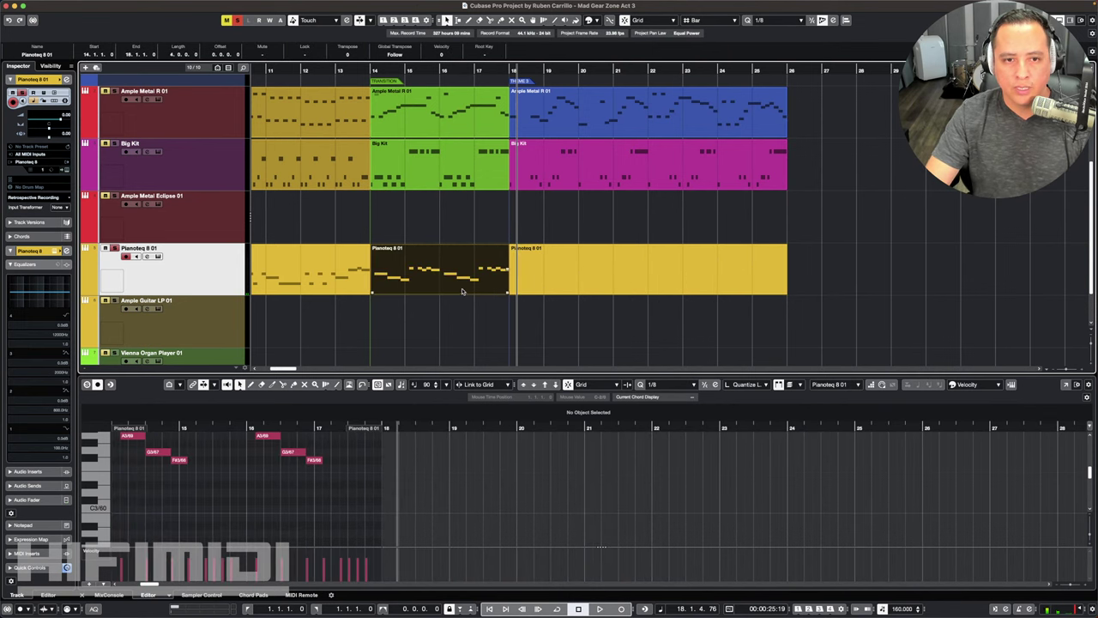
scroll(464, 291, "left", 5)
left_click(590, 20)
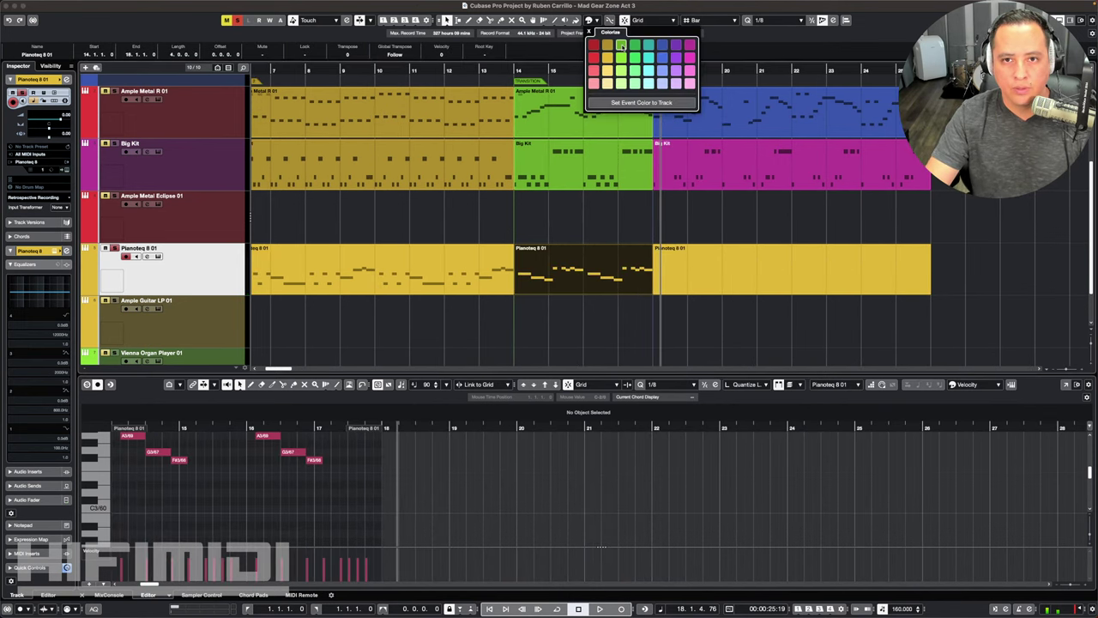
left_click(752, 229)
Open the empty Pianoteq part at bar 18 in the Key Editor and listen to the section
left_click(763, 277)
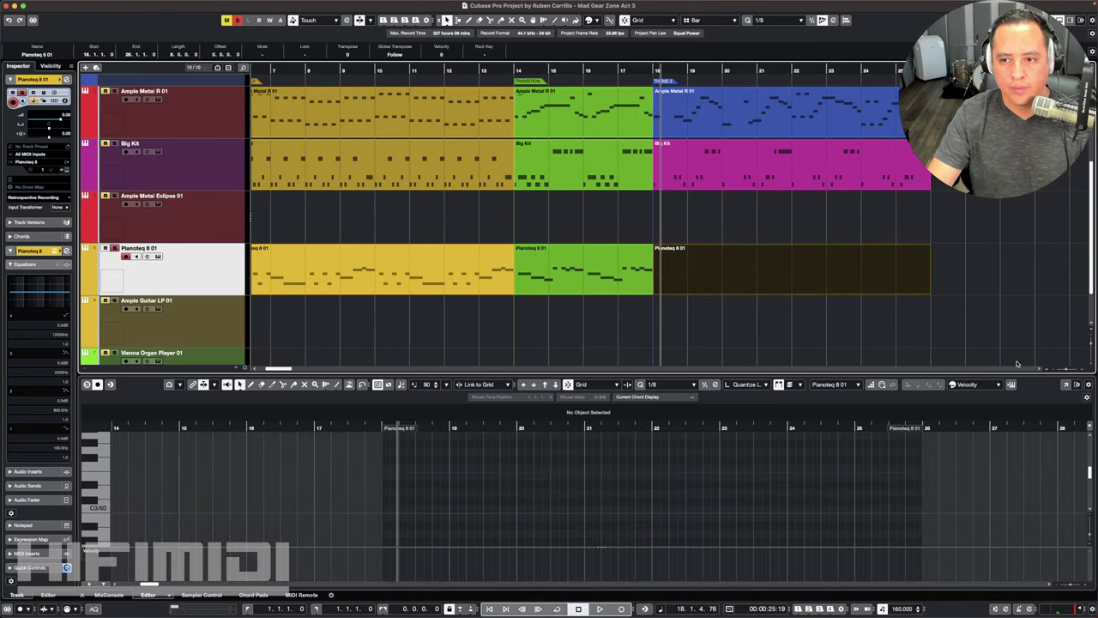
left_click(1065, 385)
scroll(661, 328, "left", 4)
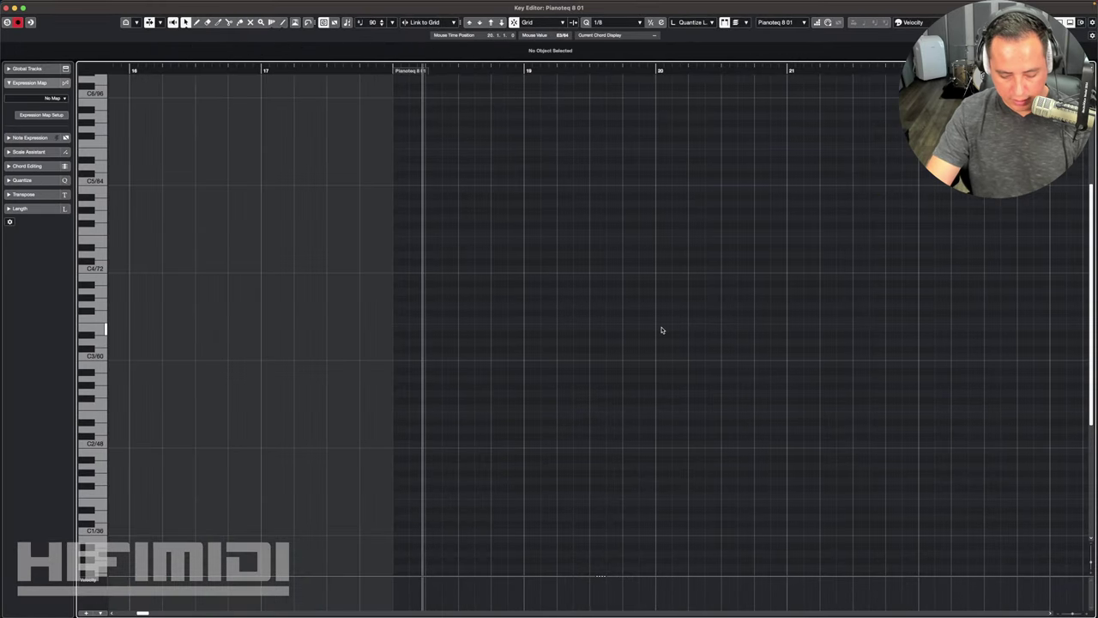
key("g")
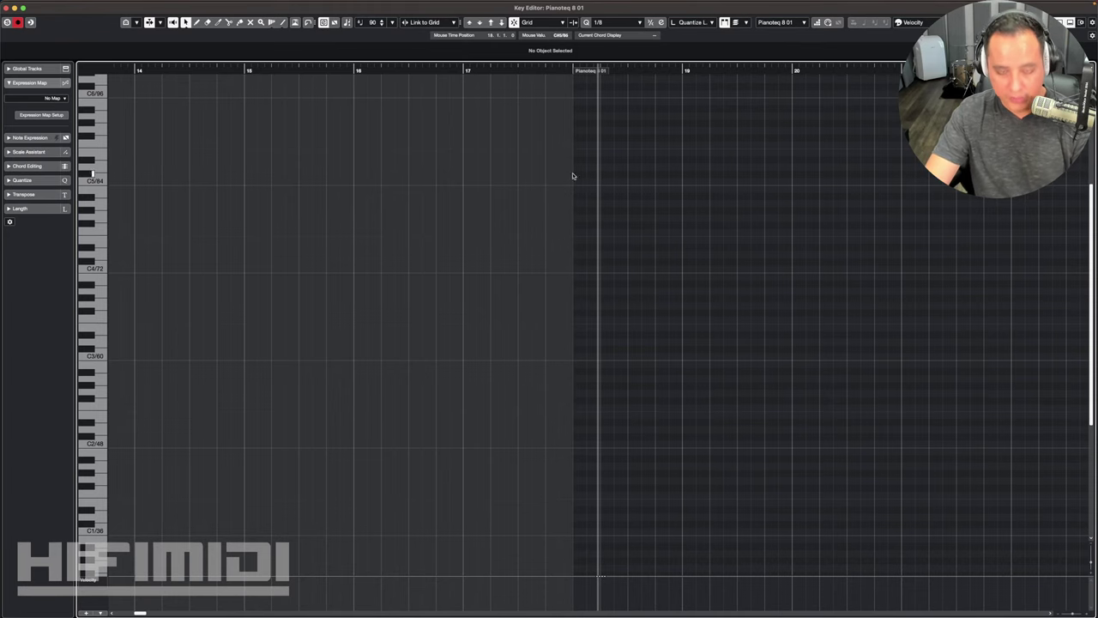
scroll(532, 183, "right", 3)
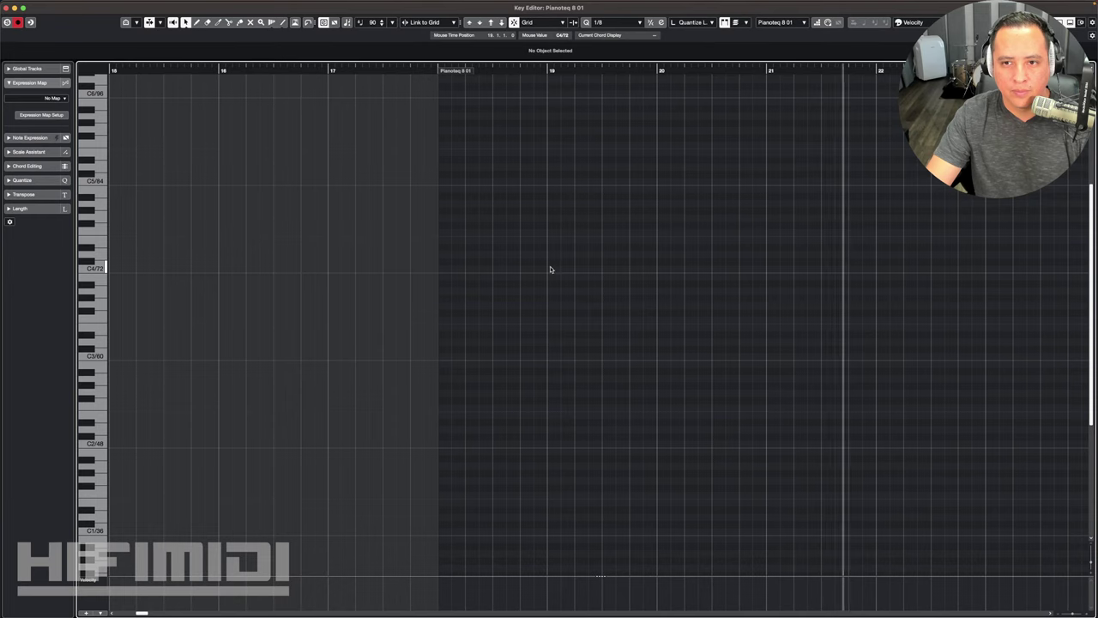
Enter eighth notes E4, A3, C4 and A3 in a row from the start of bar 18
left_click(451, 203)
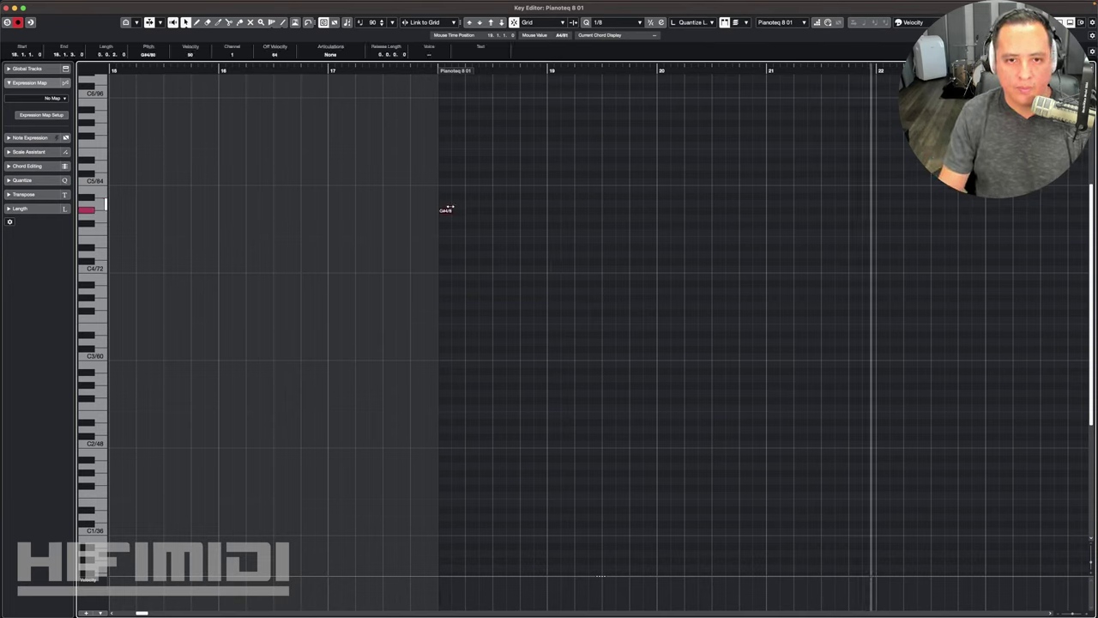
key("shift+Down")
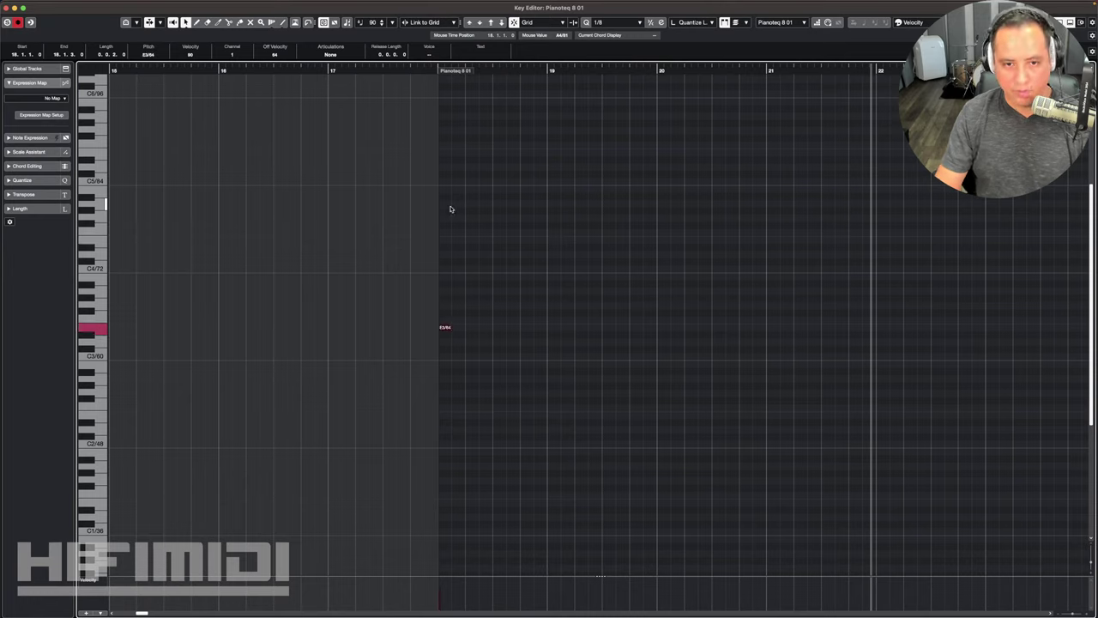
key("shift+Up")
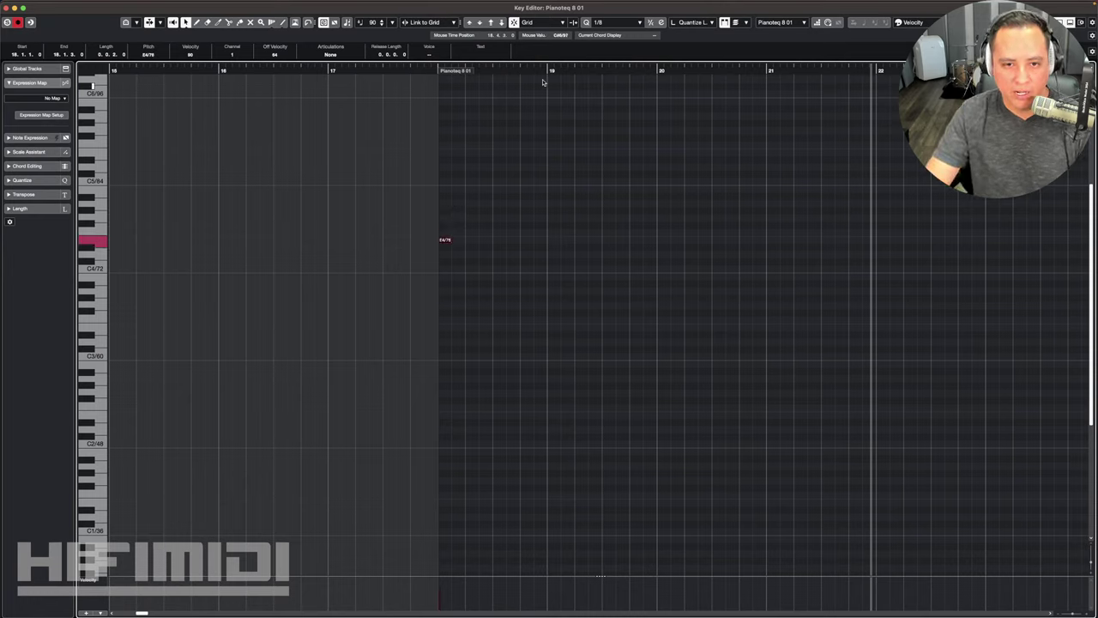
left_click(464, 275)
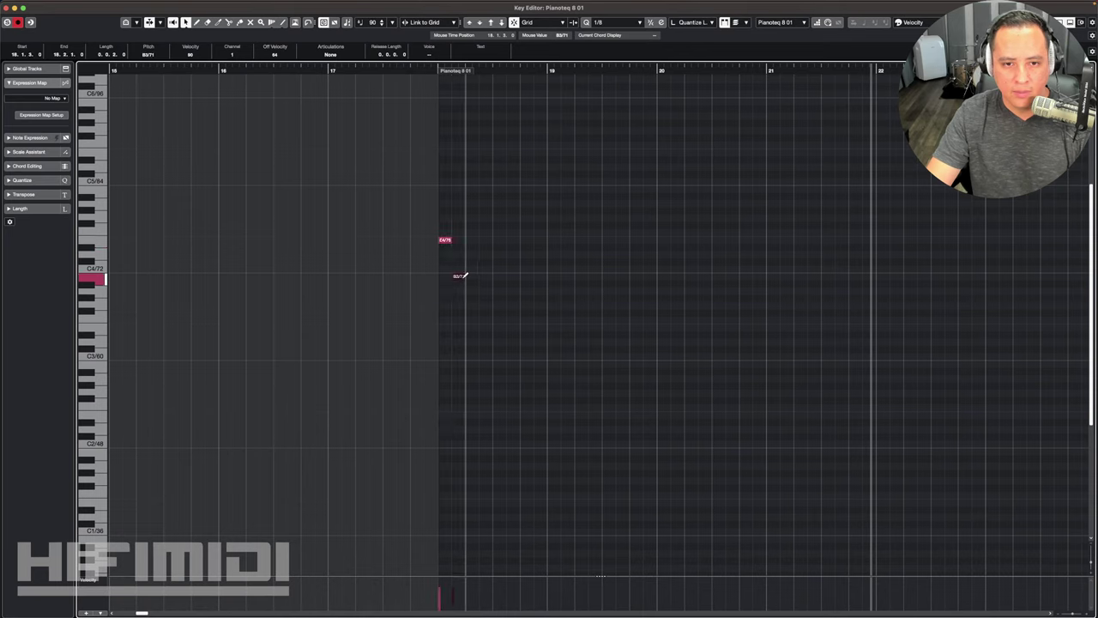
left_click(459, 292)
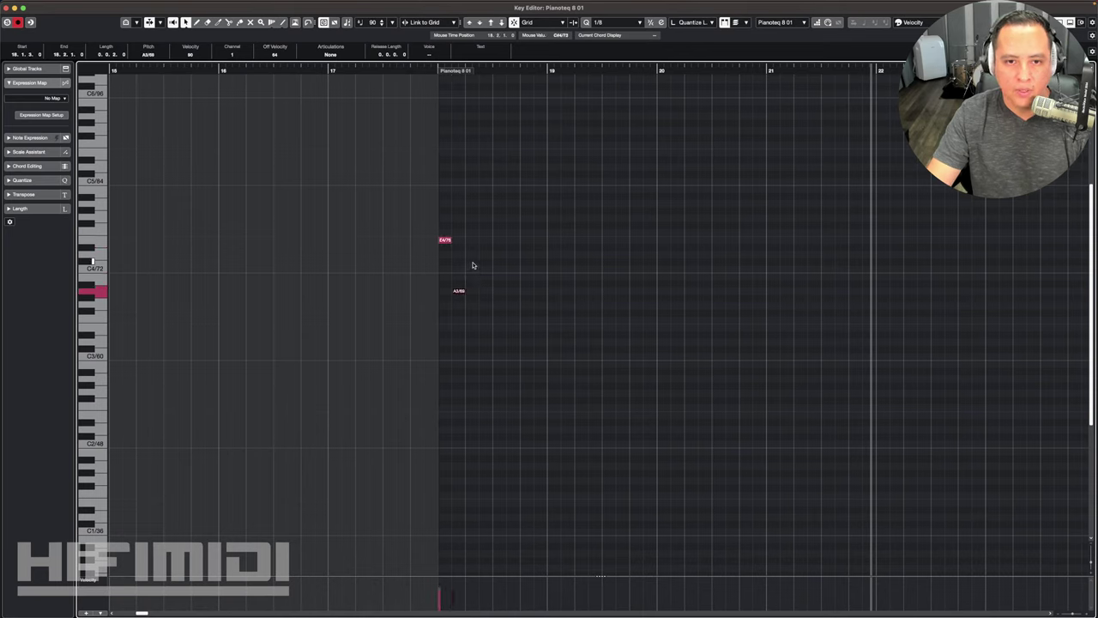
left_click(477, 270)
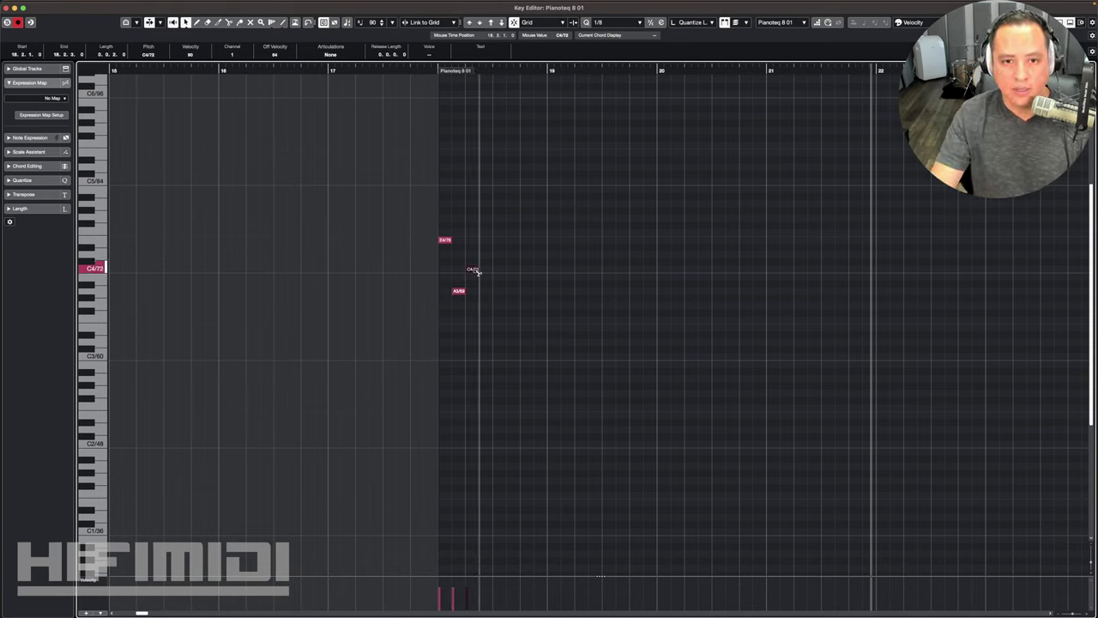
left_click(488, 291)
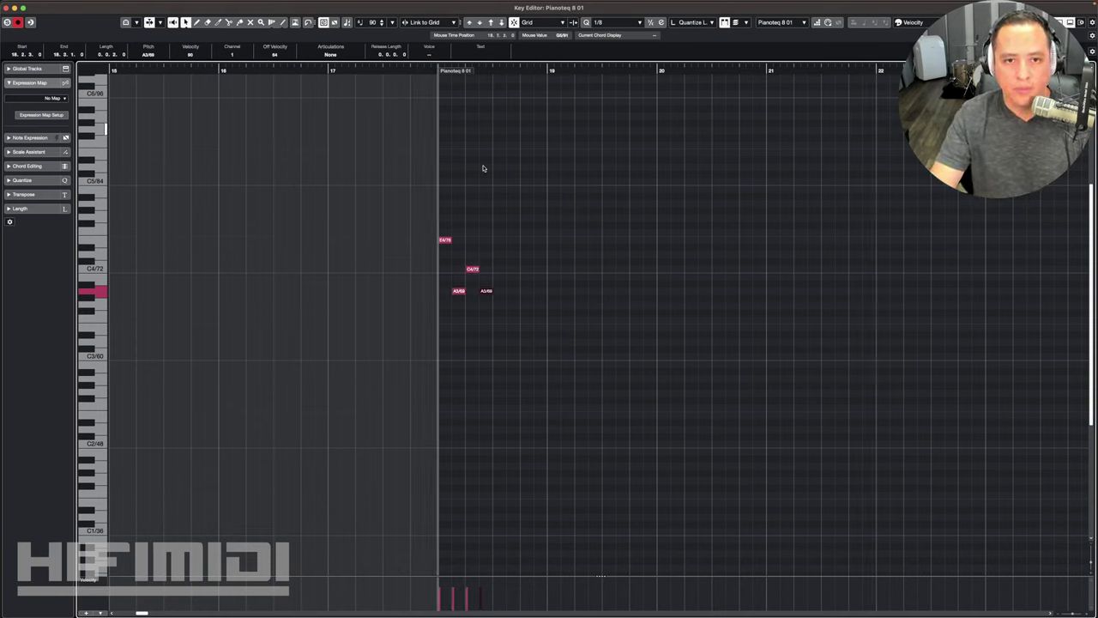
Add eighth notes D4, E4 and G4 from beat 3 of bar 18, followed by an E4 held to bar 20, and play it
left_click(502, 254)
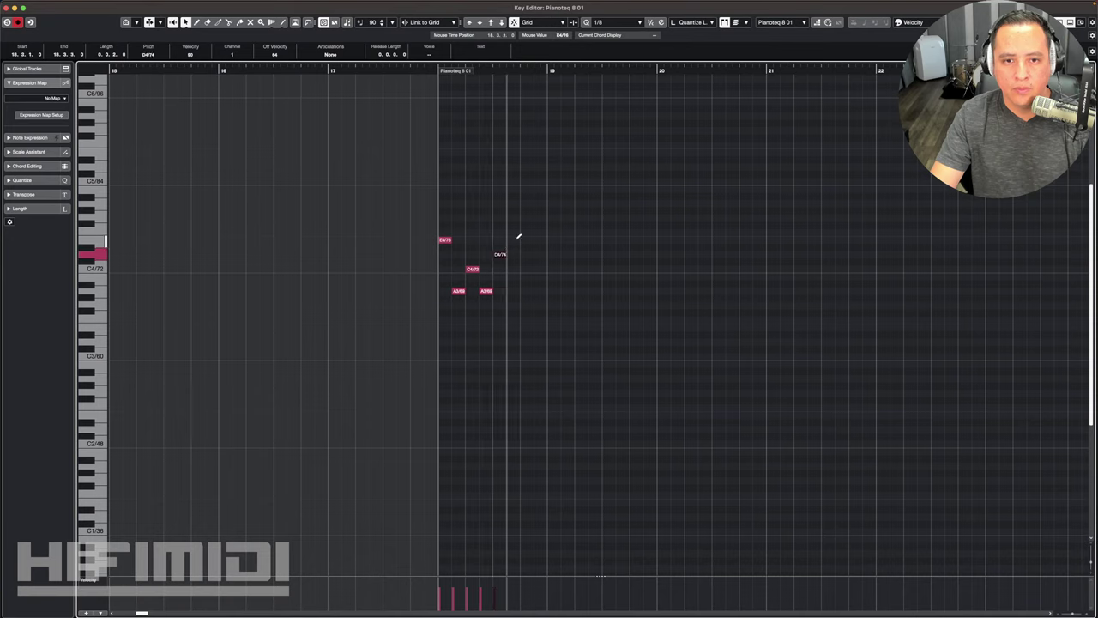
left_click(515, 240)
left_click(527, 218)
left_click_drag(539, 239, 662, 235)
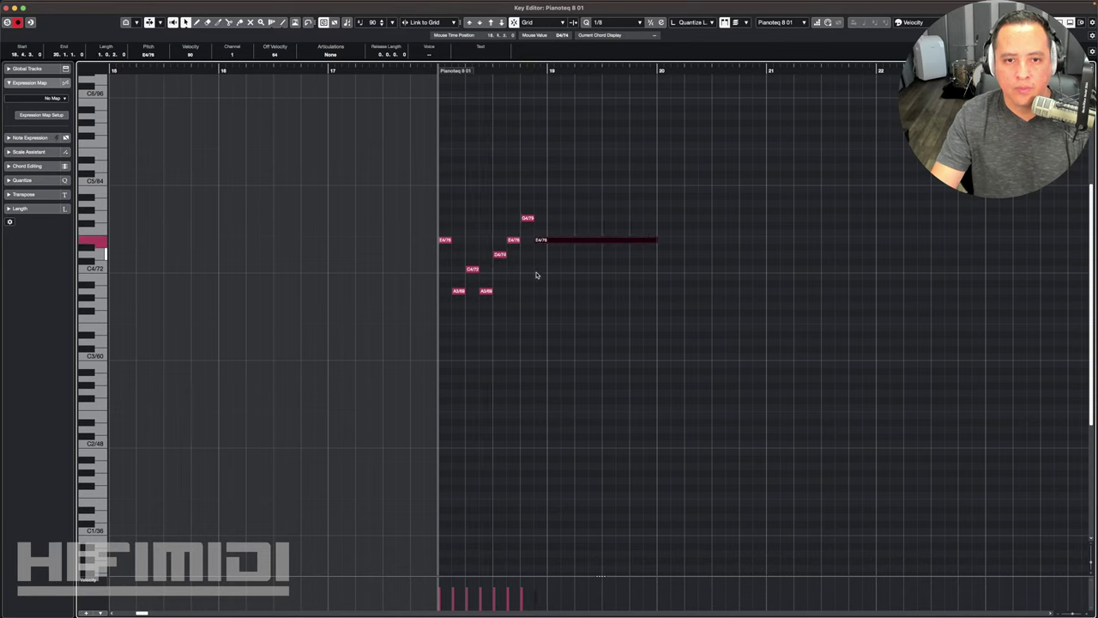
key("space")
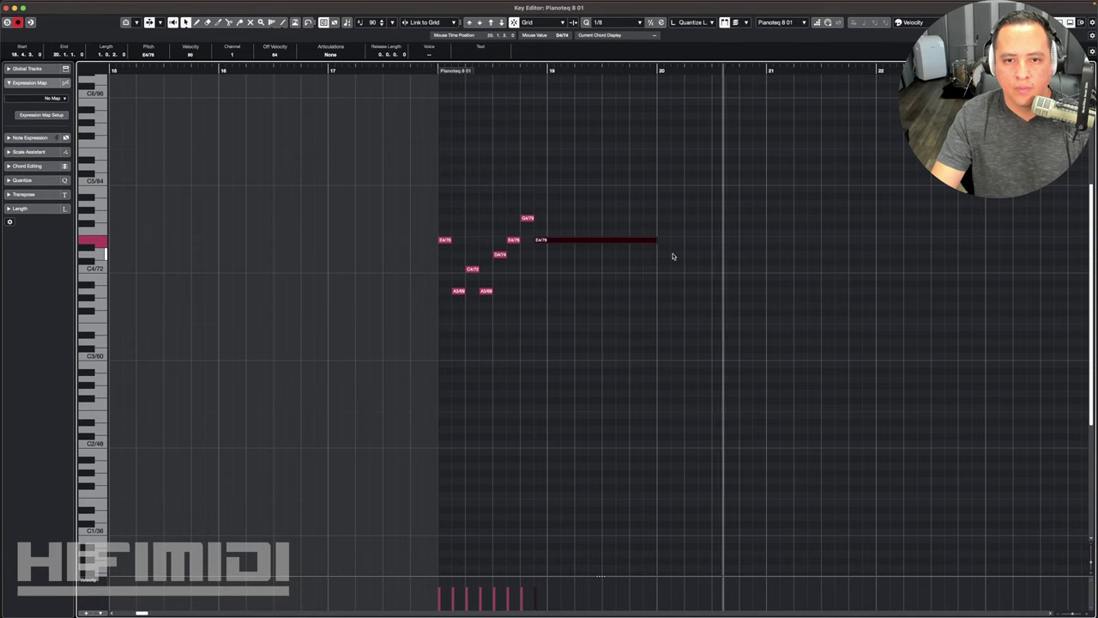
Duplicate the phrase of bars 18 and 19 to bar 20 and delete the copy's long final E4
left_click_drag(618, 186, 444, 321)
key("alt+d")
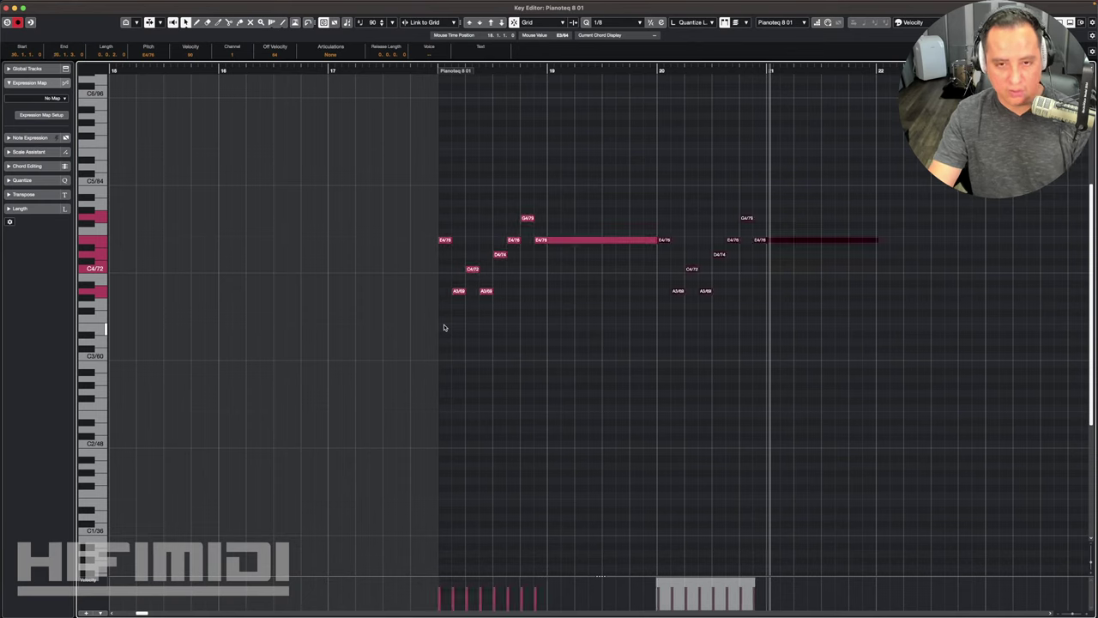
left_click(656, 89)
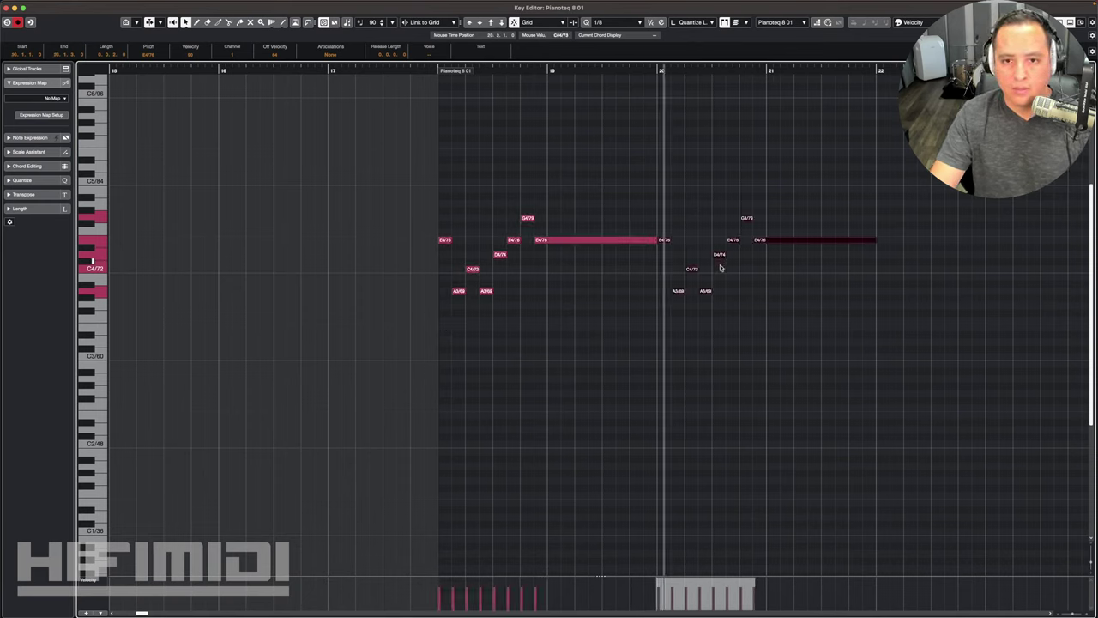
left_click(856, 242)
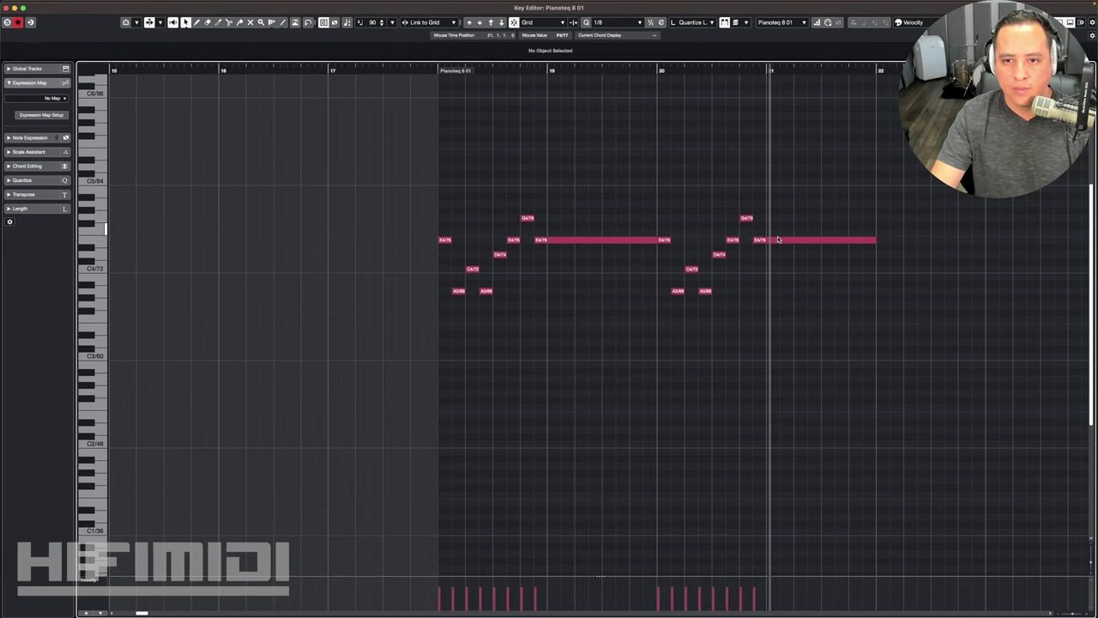
key("Delete")
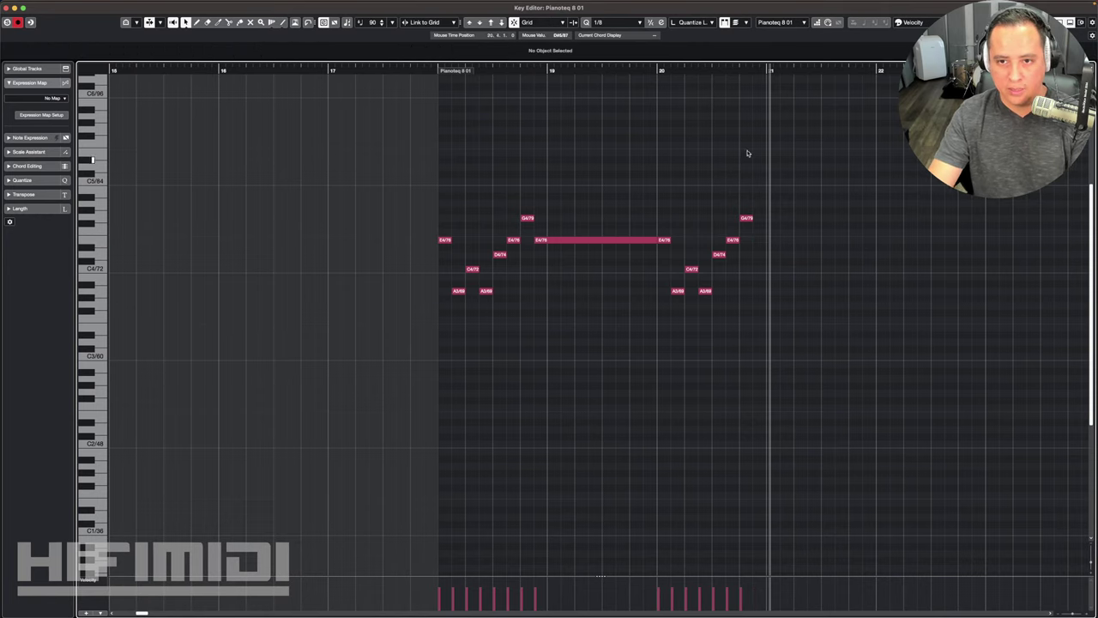
left_click(738, 88)
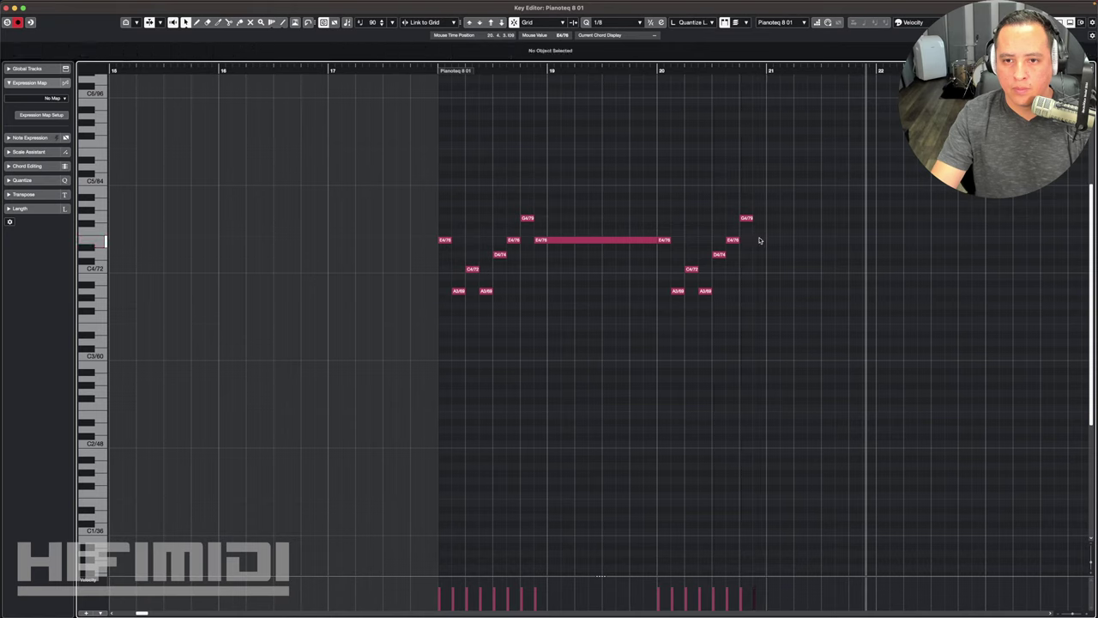
Enter a quarter-note F4 at 20.4.3, an eighth-note F4 at 21.1.3, and quarter notes E4, D4 and C4 on beats 2 to 4, with playback
mouse_move(759, 232)
left_mouse_down()
mouse_move(821, 240)
mouse_move(874, 271)
left_mouse_up()
scroll(735, 350, "right", 3)
scroll(735, 350, "right", 1)
key("space")
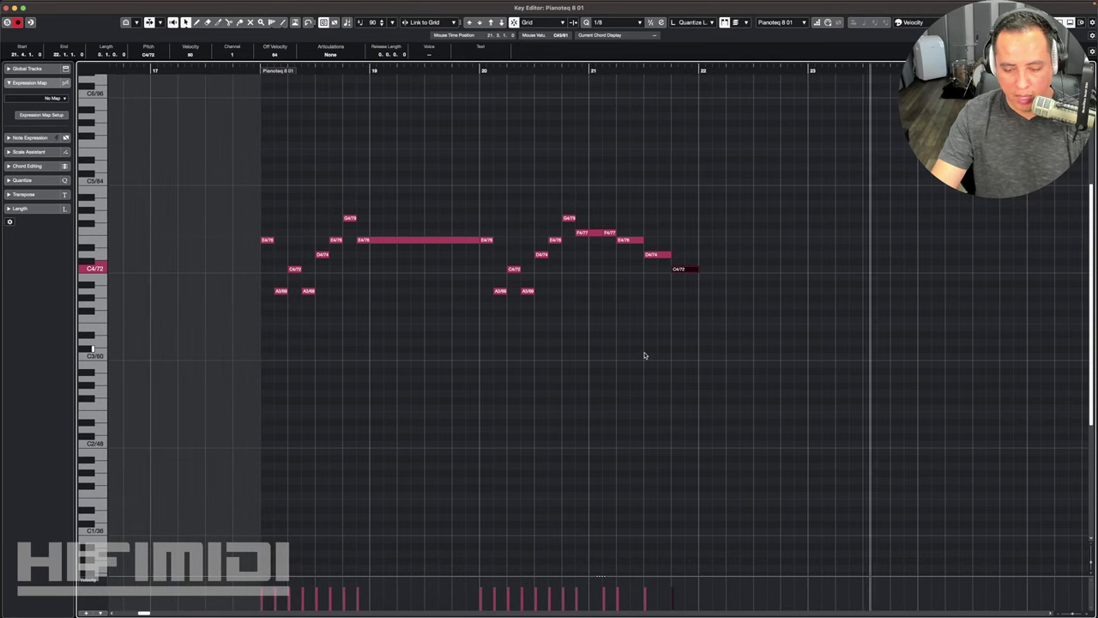
scroll(645, 356, "right", 3)
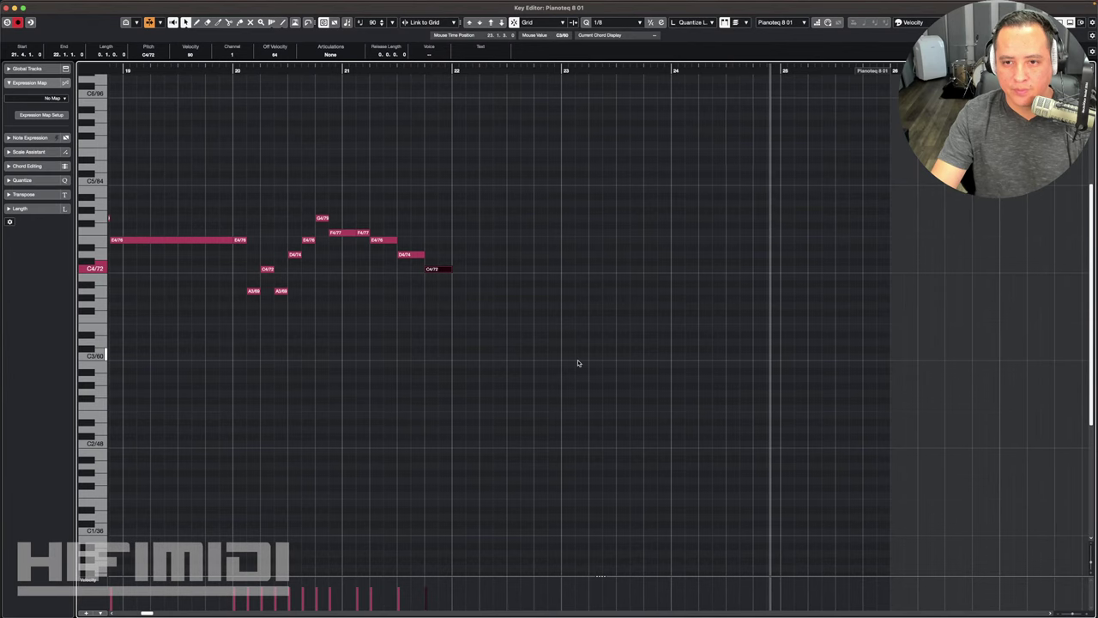
scroll(579, 363, "left", 2)
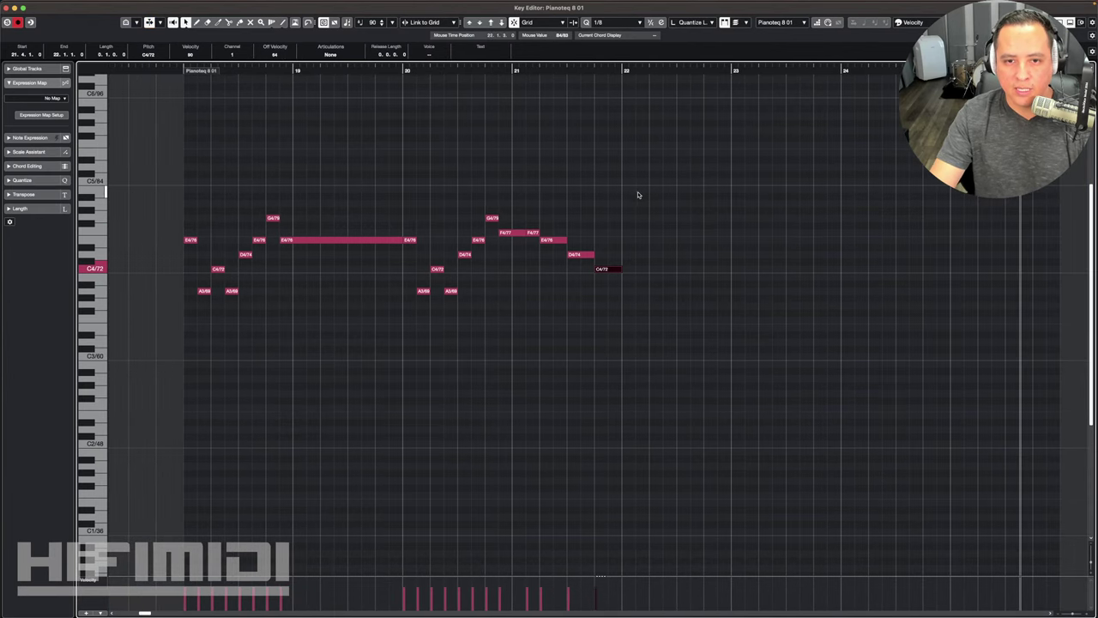
Duplicate the notes of bars 18 to 21 into bars 22 to 25 and play from bar 22
left_click_drag(188, 197, 614, 342)
key("super+d")
scroll(553, 300, "right", 5)
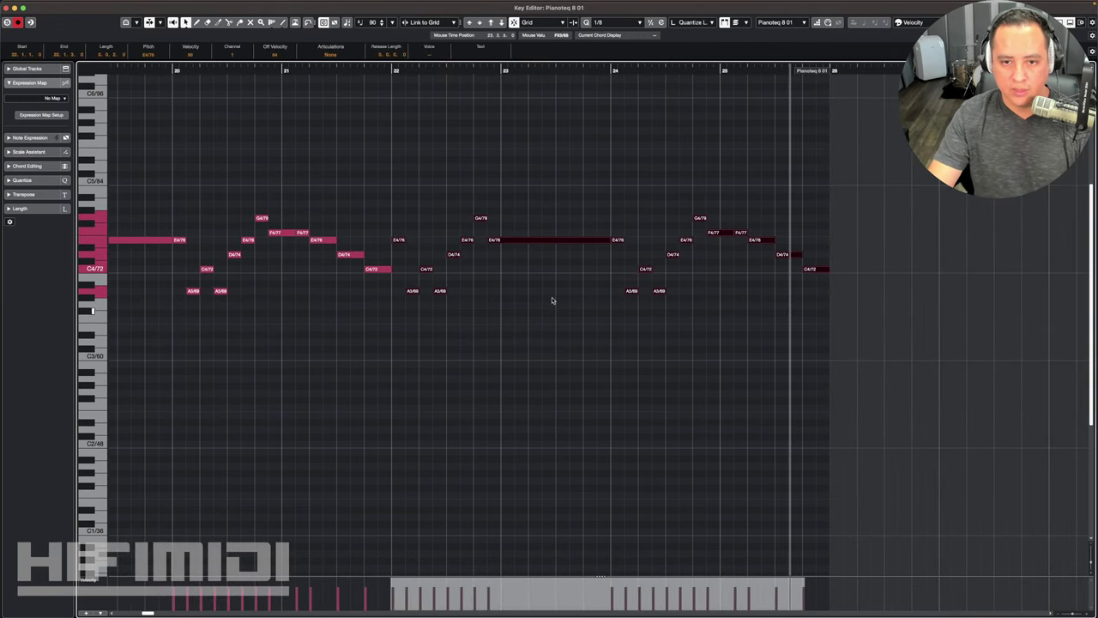
left_click(384, 70)
left_click(549, 318)
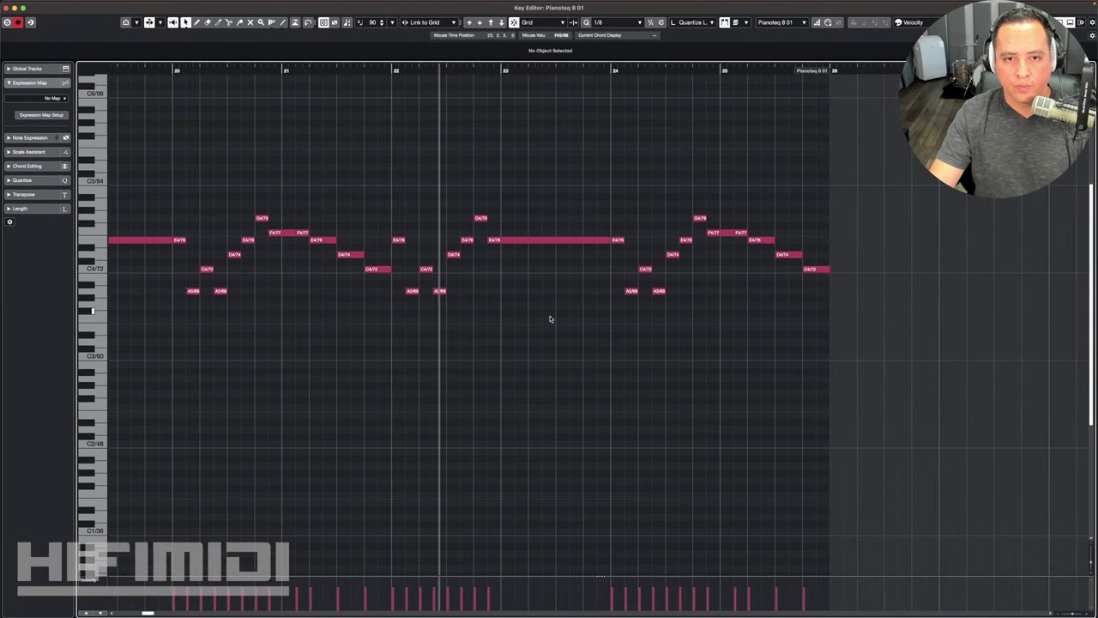
key("f")
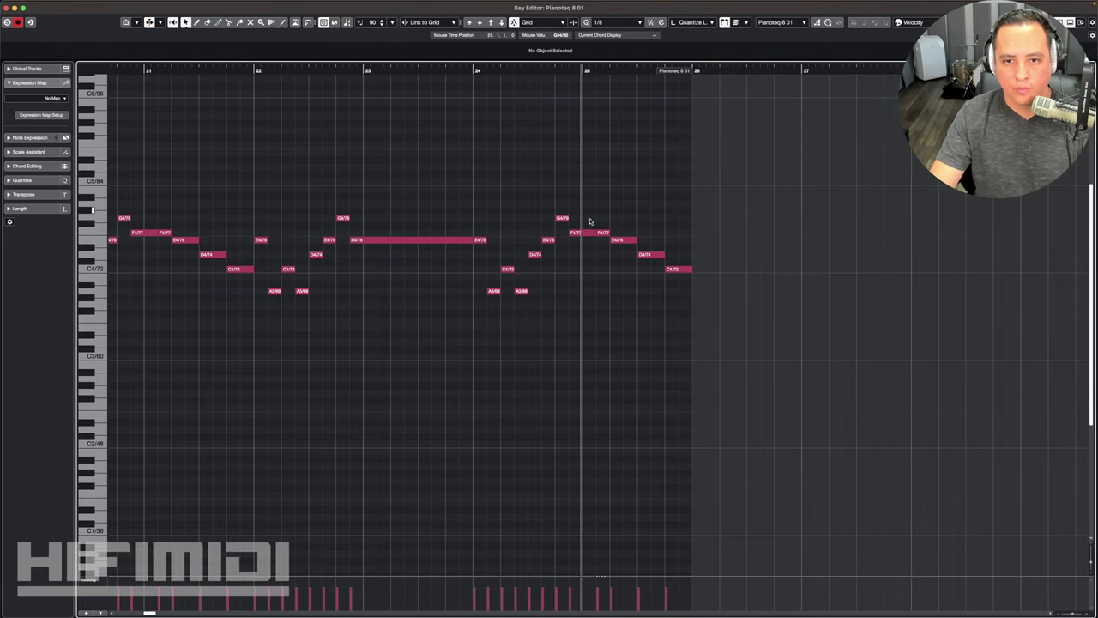
Delete the copied descending notes from the F4 at 24.4.3 to the end of bar 25 and play from bar 24
left_click_drag(587, 209, 695, 314)
key("Delete")
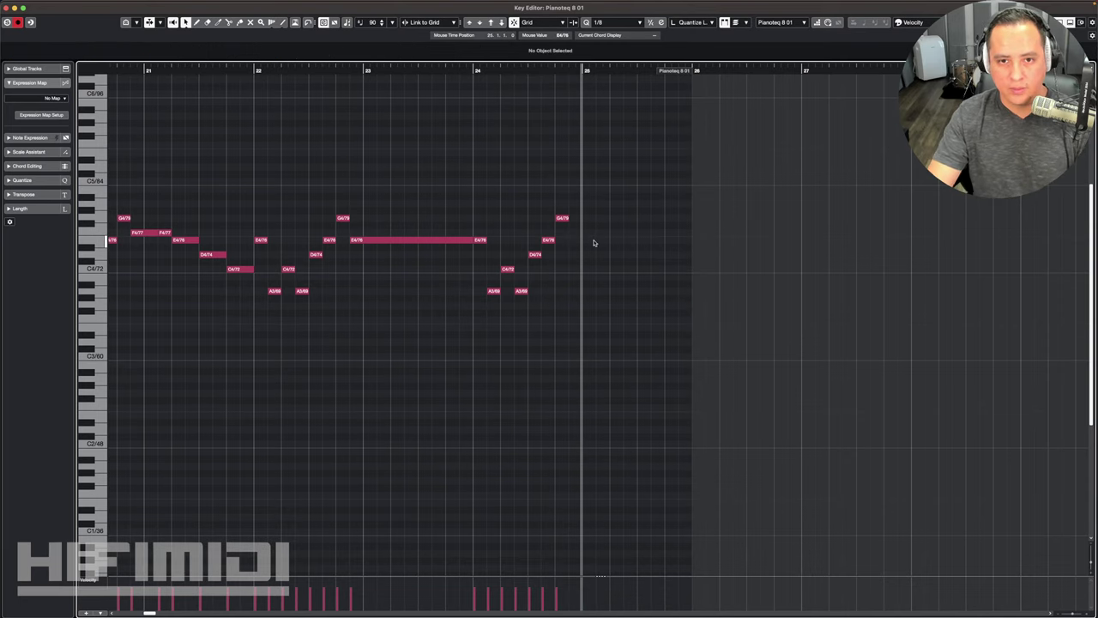
left_click(473, 70)
key("space")
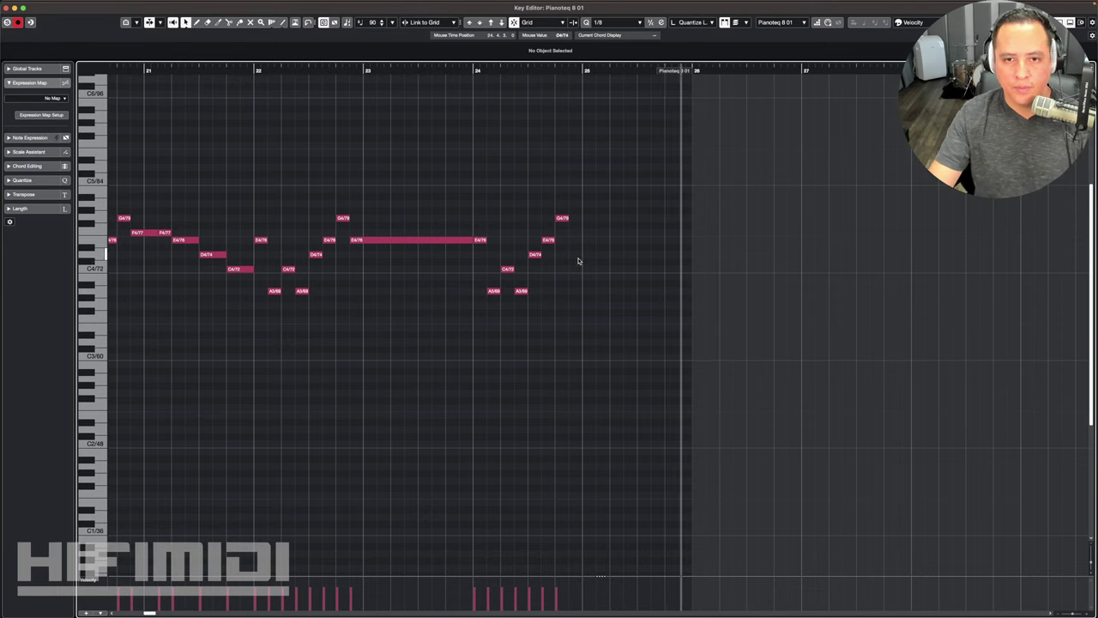
Enter a quarter-note E4 at 24.4.3, an eighth-note E4 at 25.1.3, and quarter notes D4, C4 and E4 on beats 2 to 4, then play
left_click_drag(571, 239, 668, 268)
left_click(605, 239)
left_click(671, 239)
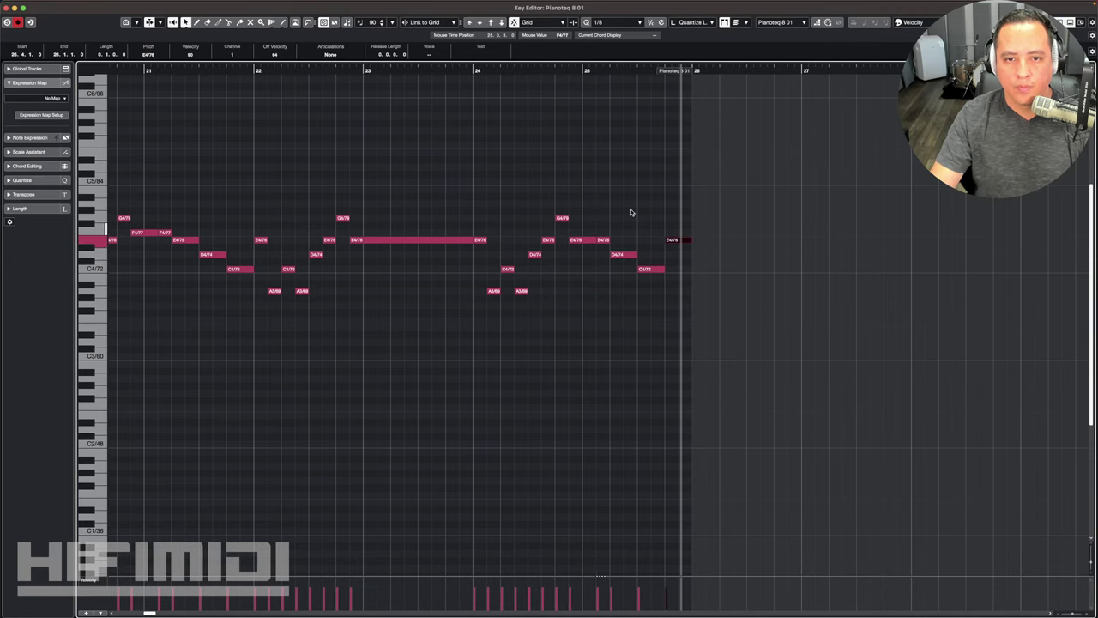
left_click_drag(472, 74, 473, 71)
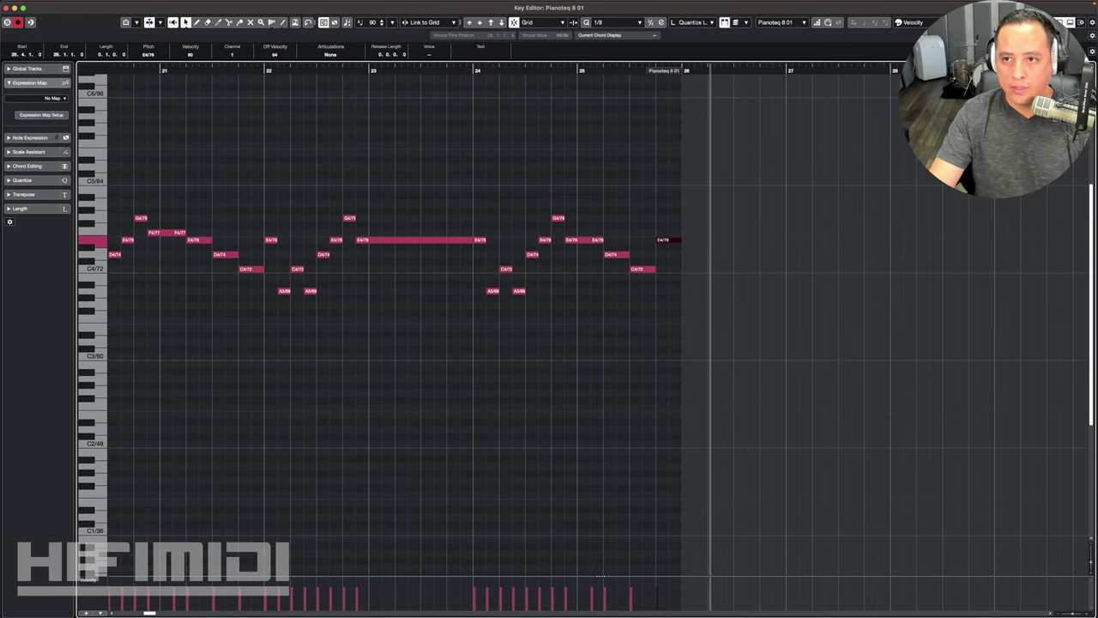
Leave the Key Editor and colour the Pianoteq part of bars 18 to 25 magenta like the Big Kit part
key("Return")
left_click(679, 345)
left_click(691, 273)
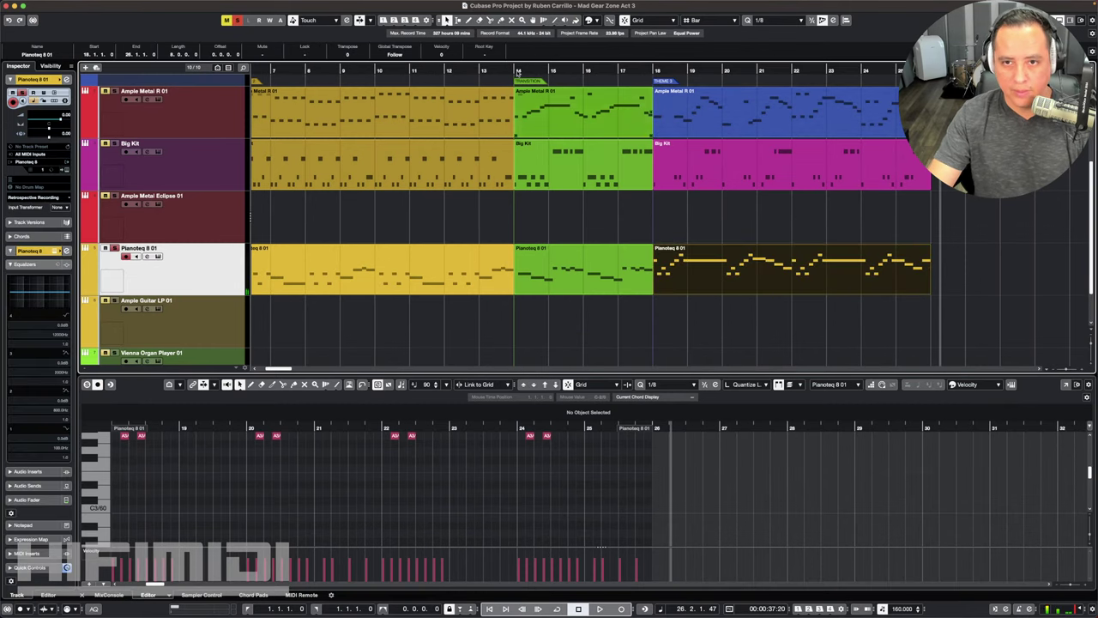
left_click(599, 23)
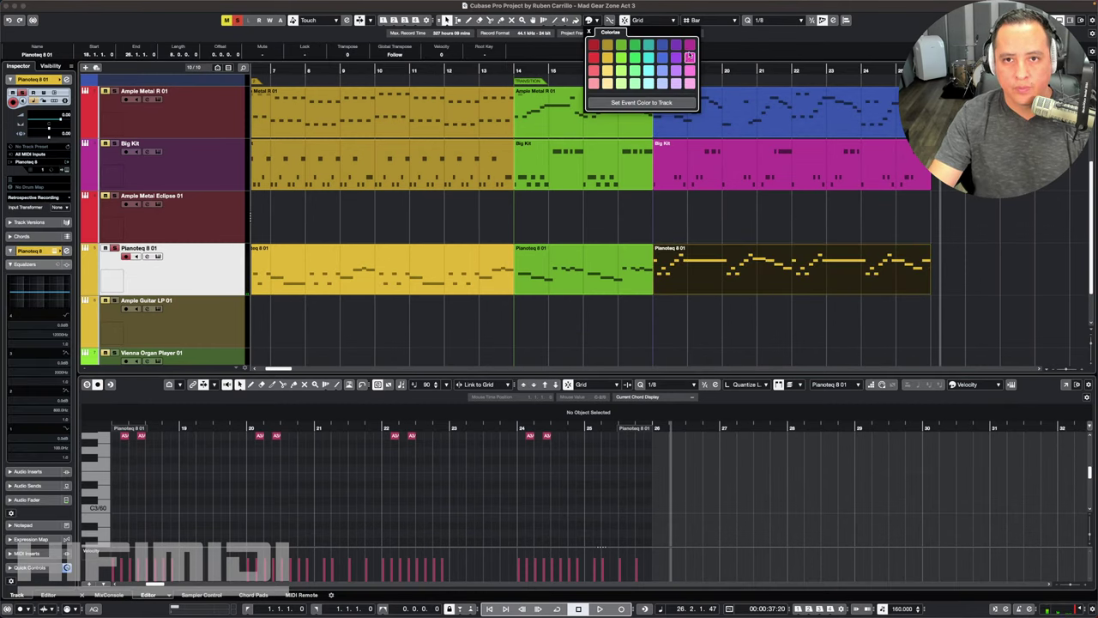
left_click(690, 46)
left_click(666, 229)
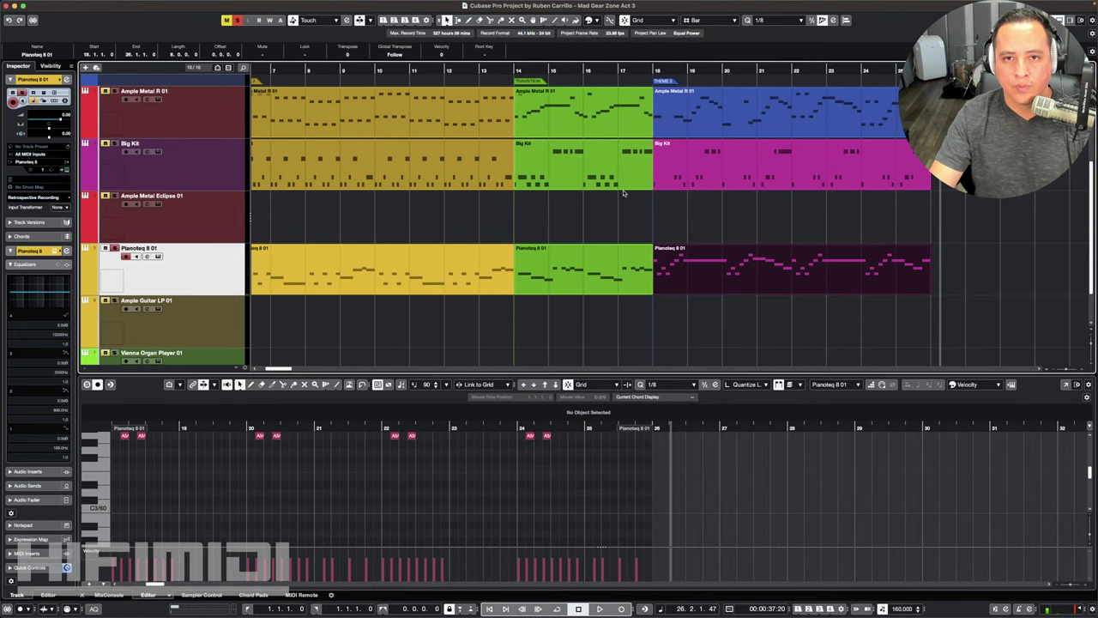
Move the Pianoteq 8 01 track directly below the Markers track and above Ample Metal R 01
key("g")
key("g")
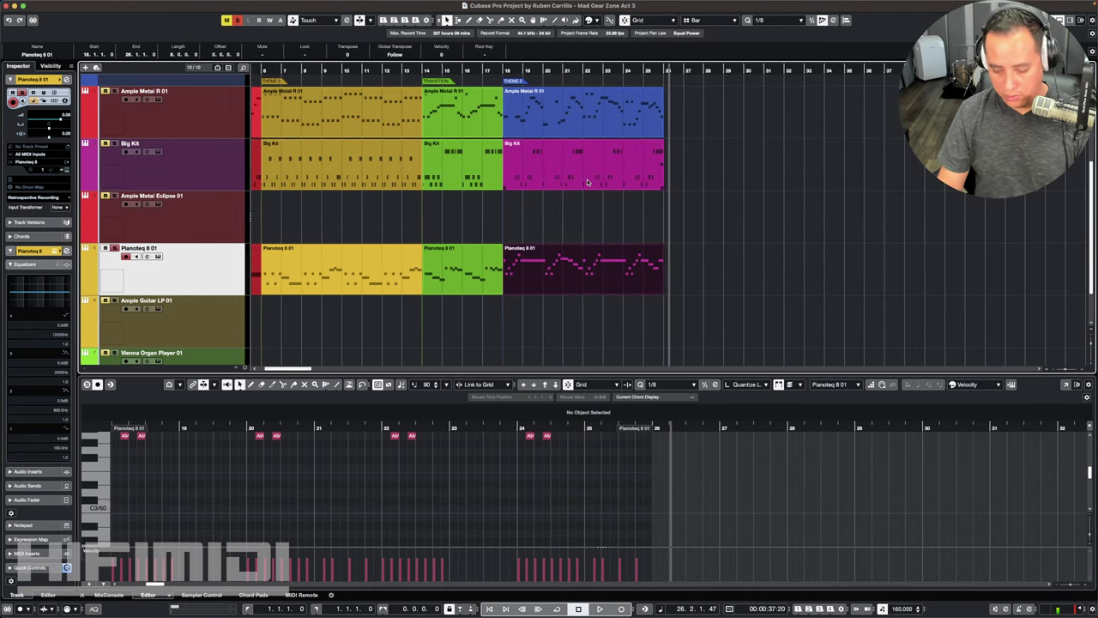
key("Home")
scroll(181, 131, "up", 3)
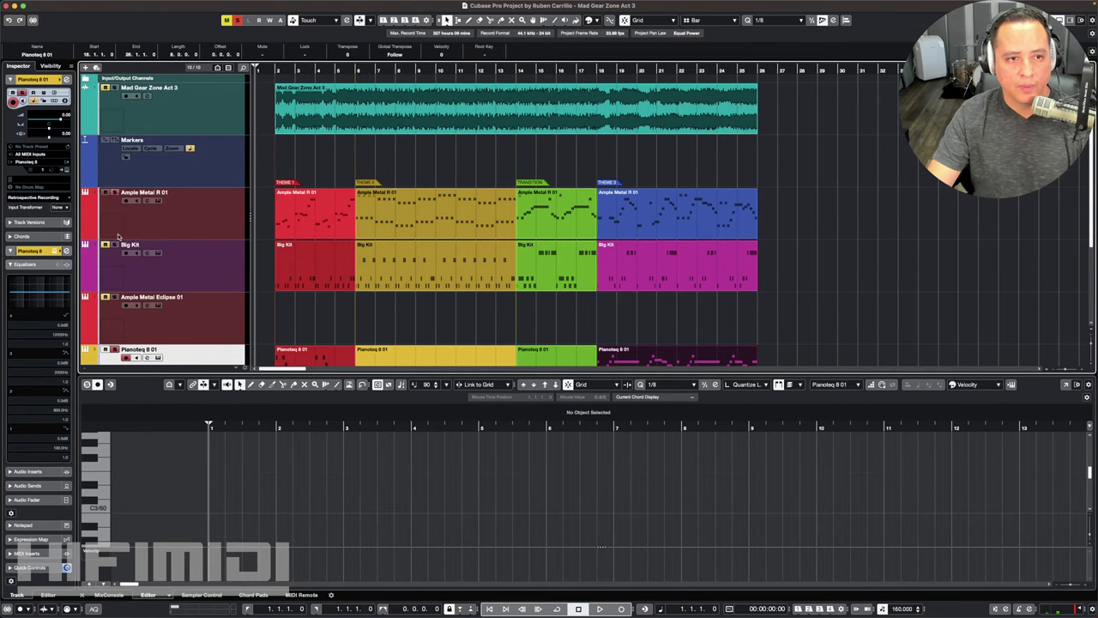
left_click_drag(215, 352, 232, 203)
left_click(265, 190)
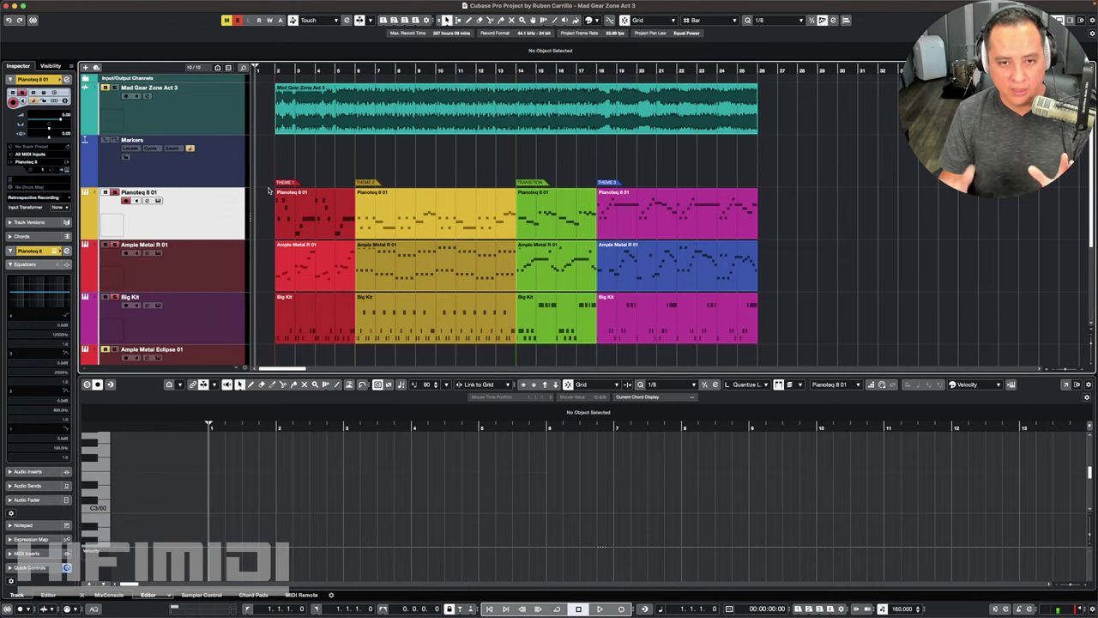
Play the arrangement from the start through the end of Theme 3
key("h")
key("h")
key("h")
key("space")
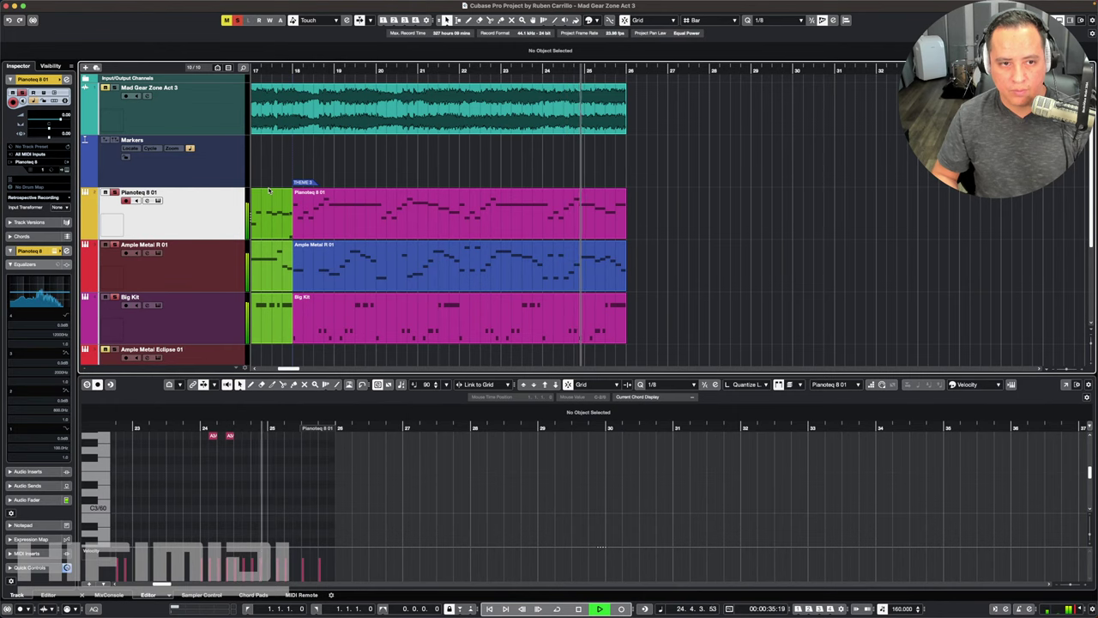
key("space")
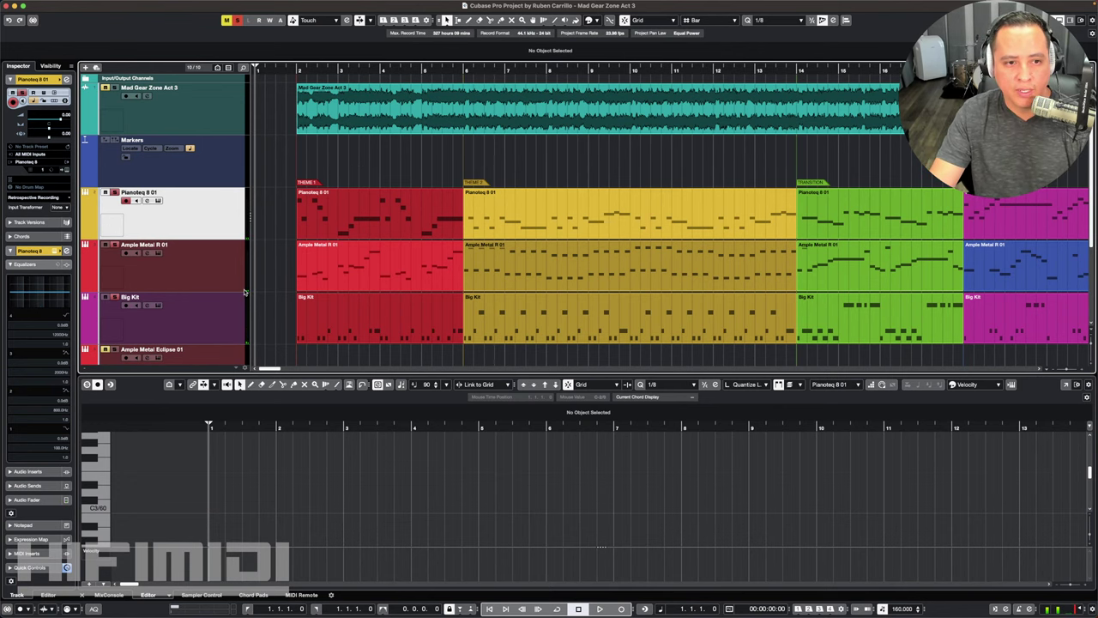
Select and solo the Ample Metal Eclipse 01 track and open its instrument
scroll(244, 291, "down", 2)
left_click(216, 298)
left_click(114, 275)
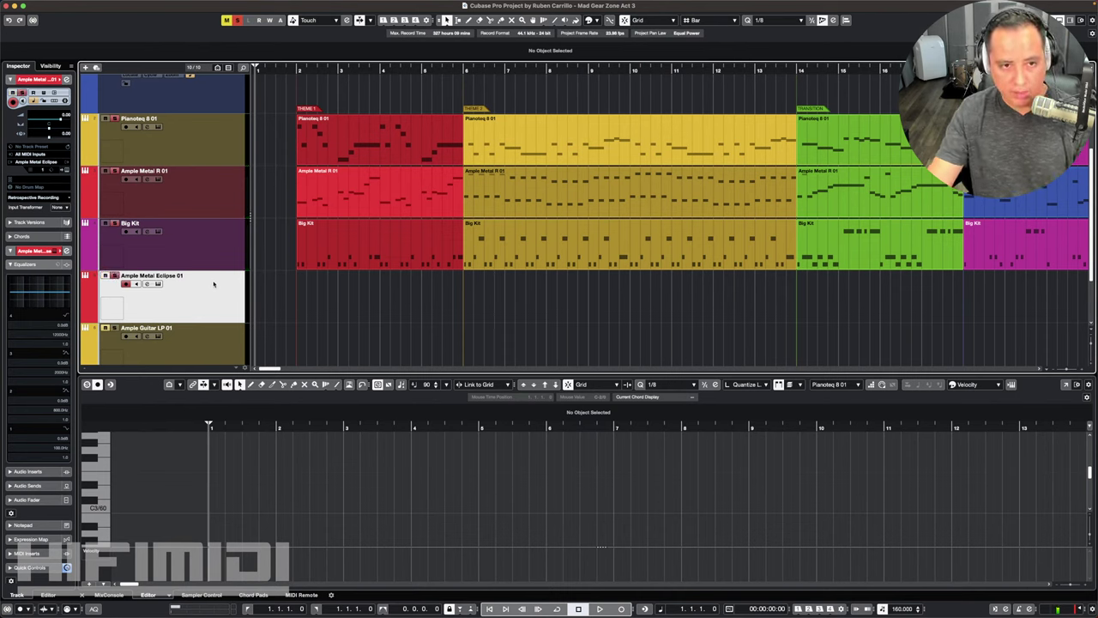
left_click(158, 284)
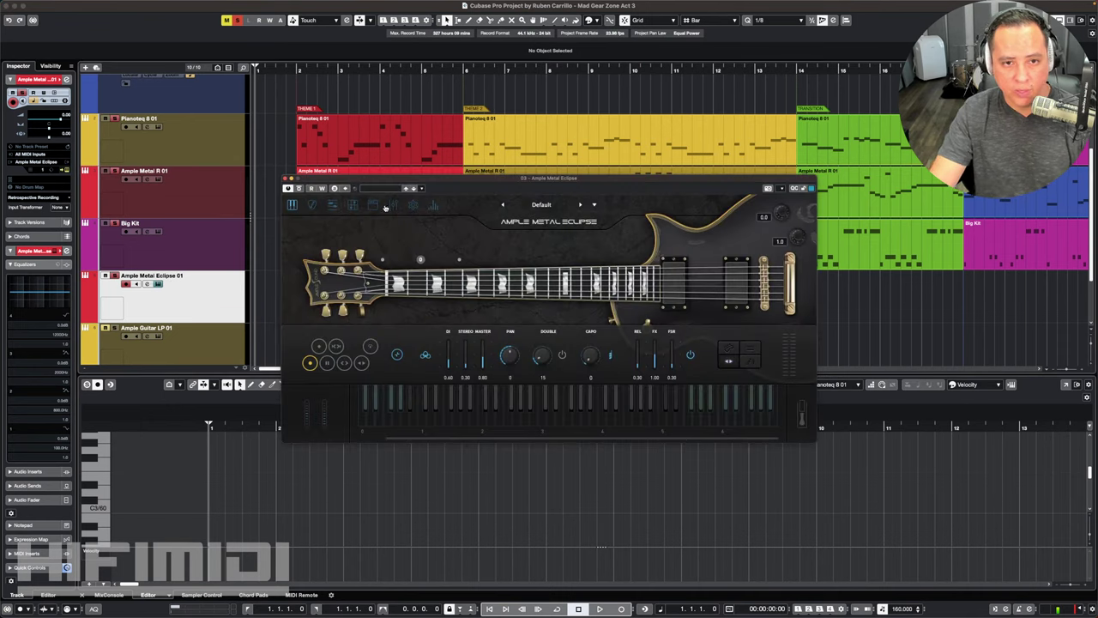
Load the Chromatic chord bank into the Ample Metal Eclipse Strummer and switch the Strummer on
left_click(312, 206)
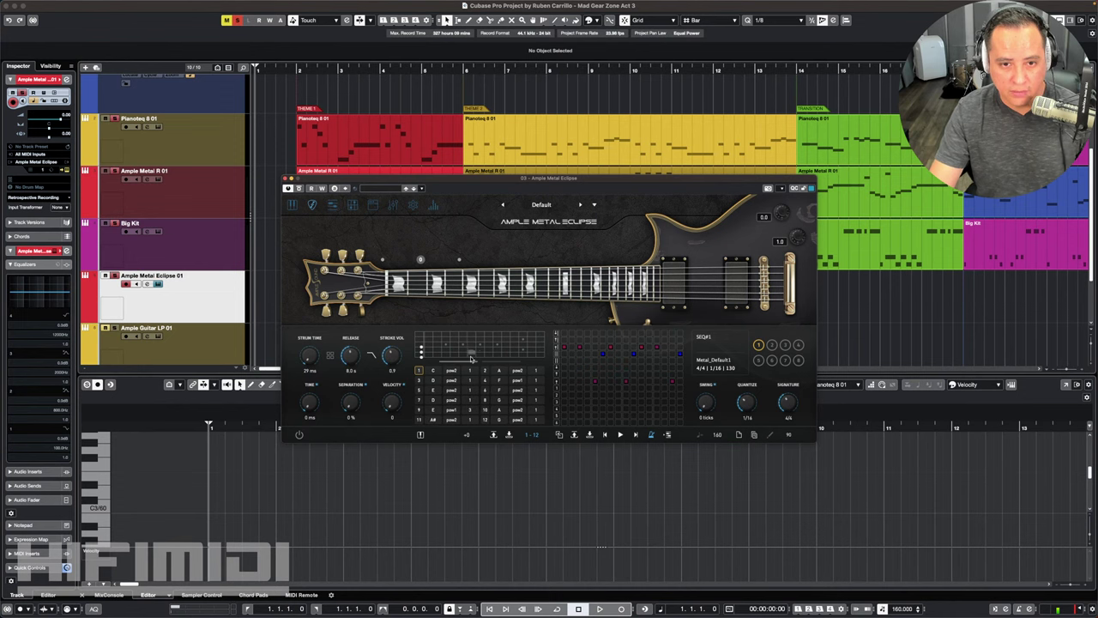
left_click(493, 435)
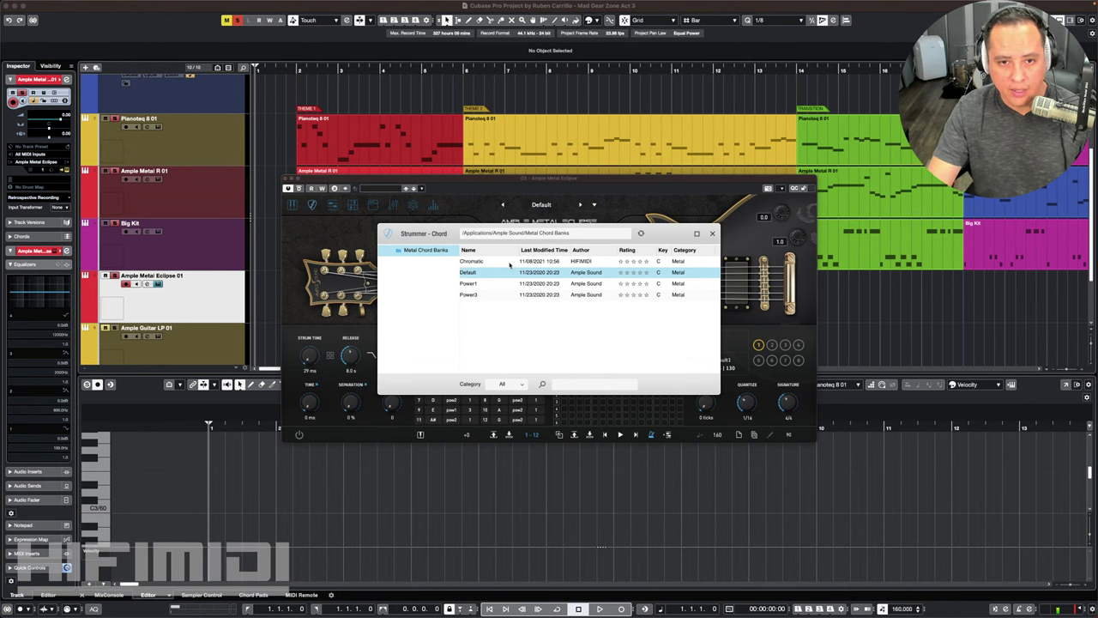
left_click(511, 264)
left_click(712, 233)
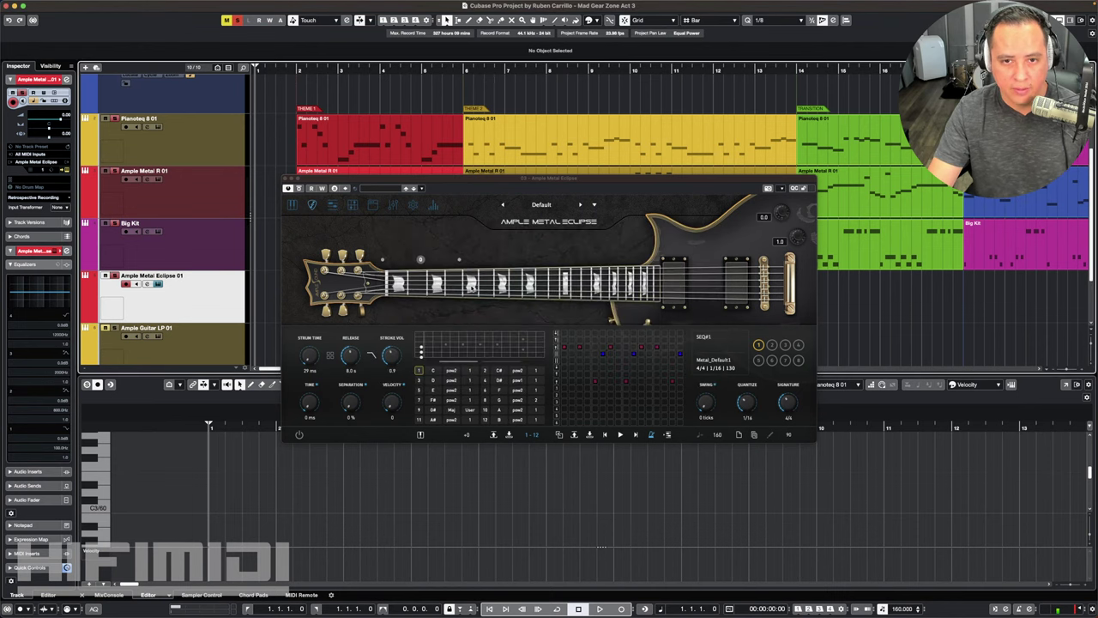
left_click(542, 239)
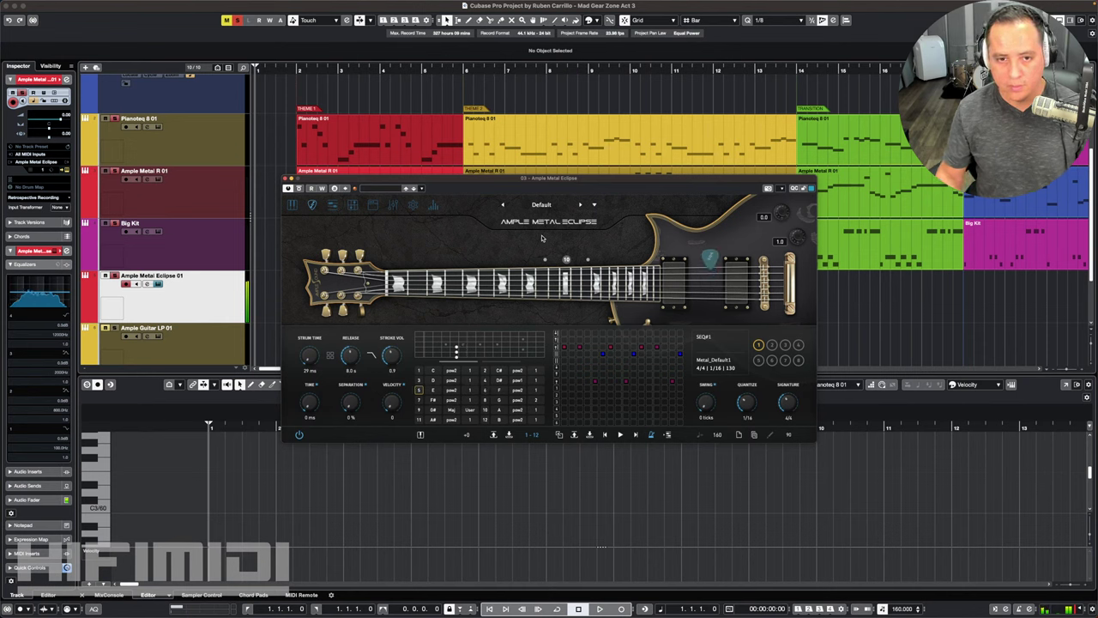
Check the guitar's delay effect, switch on Double on the main page and close the instrument
left_click(393, 205)
left_click(296, 388)
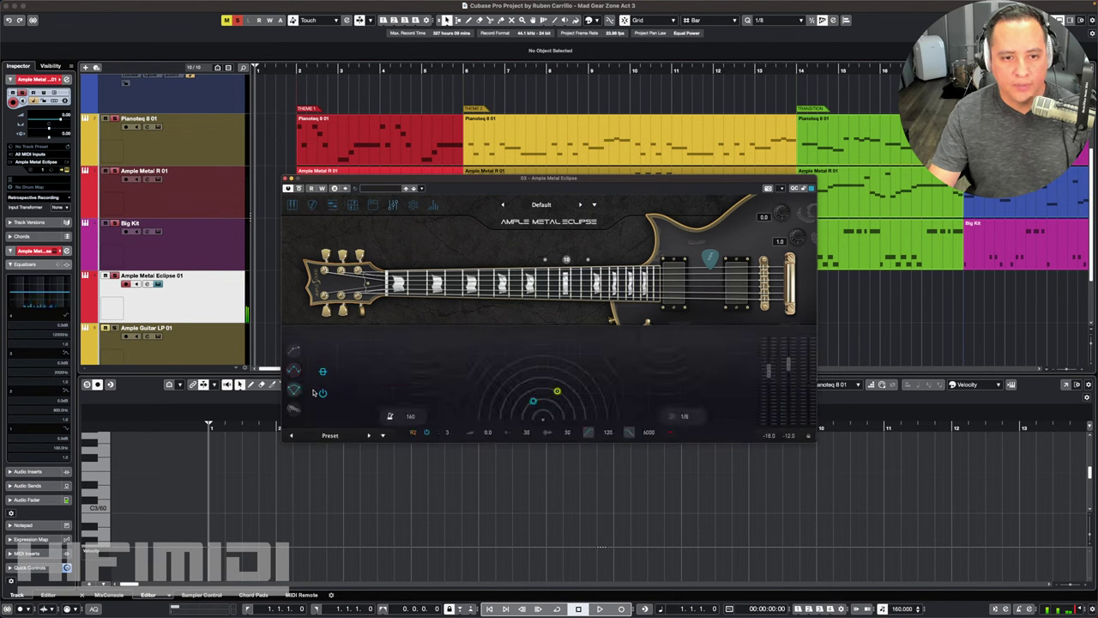
left_click(292, 206)
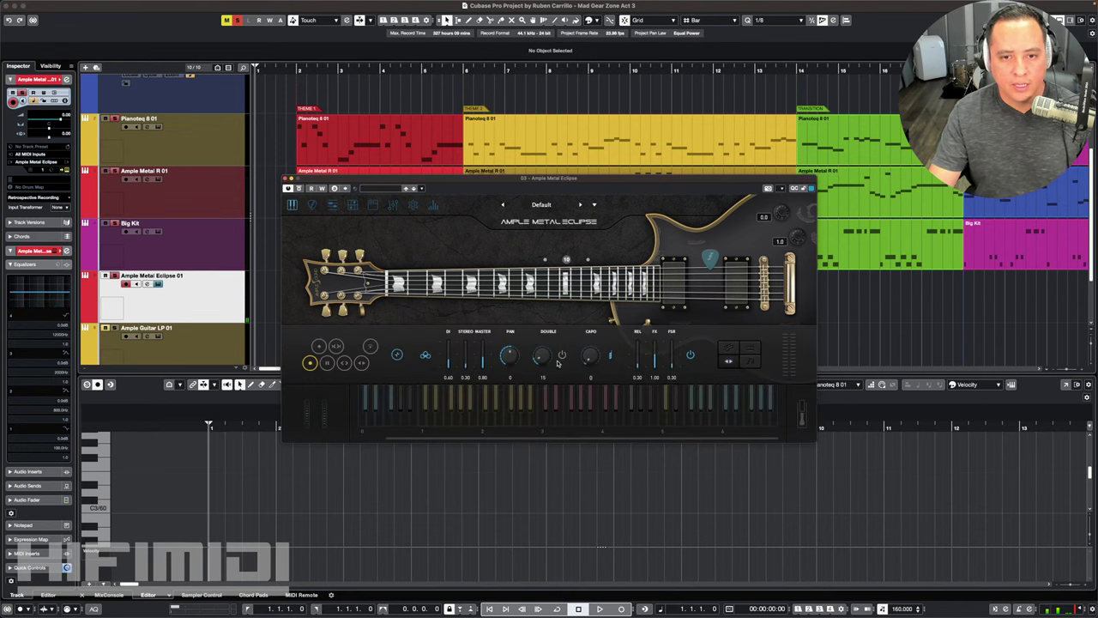
left_click(287, 178)
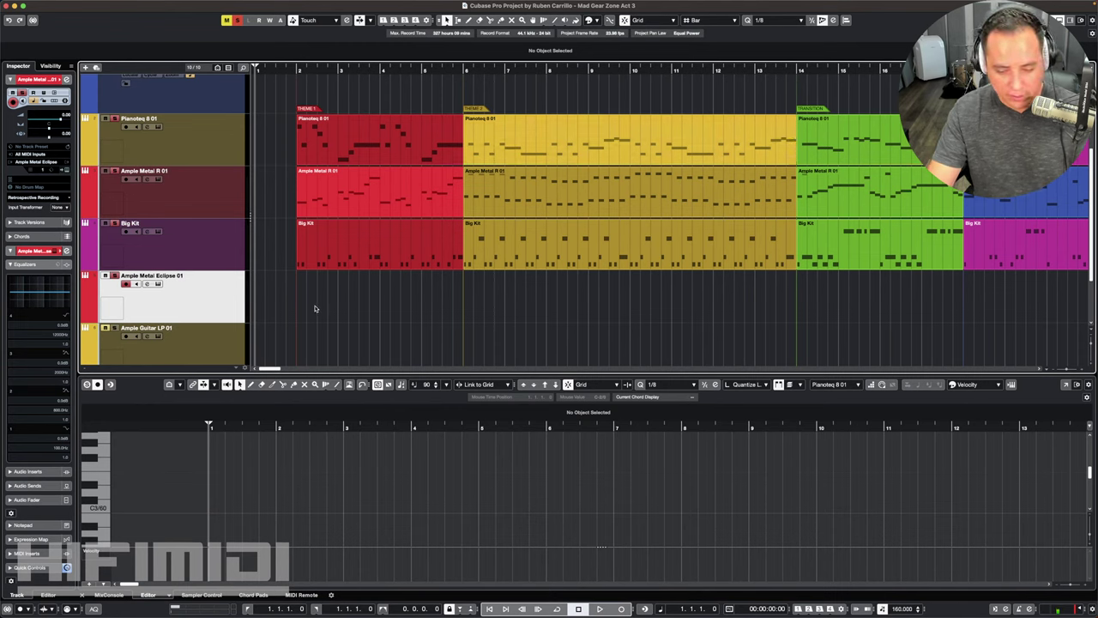
Set the playback position to bar 2 and examine the amp page of Ample Metal Eclipse
left_click(298, 71)
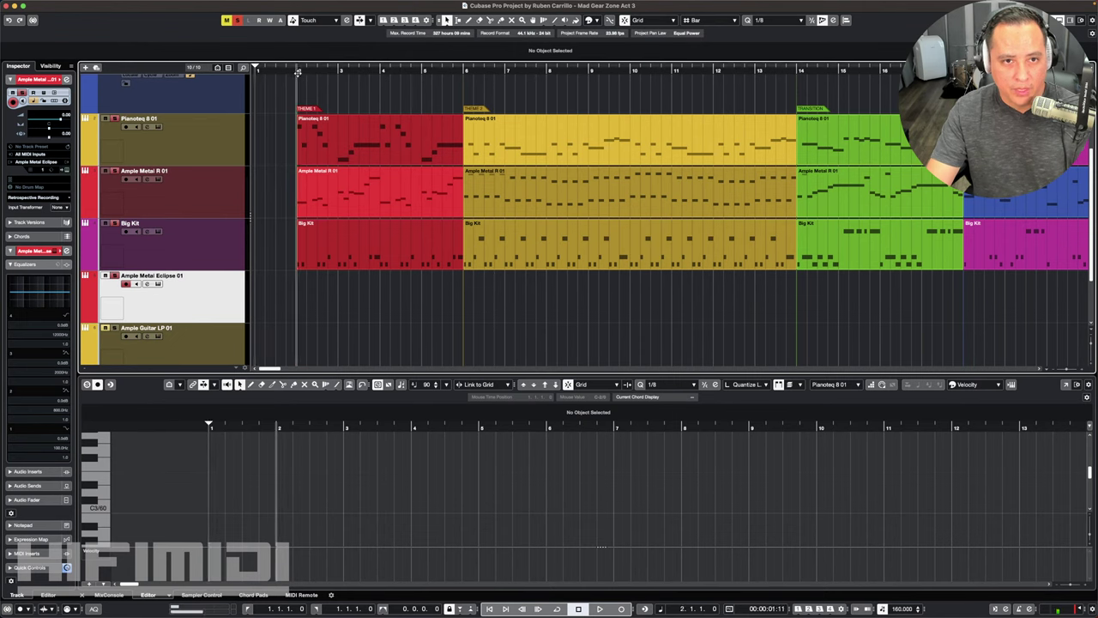
key("e")
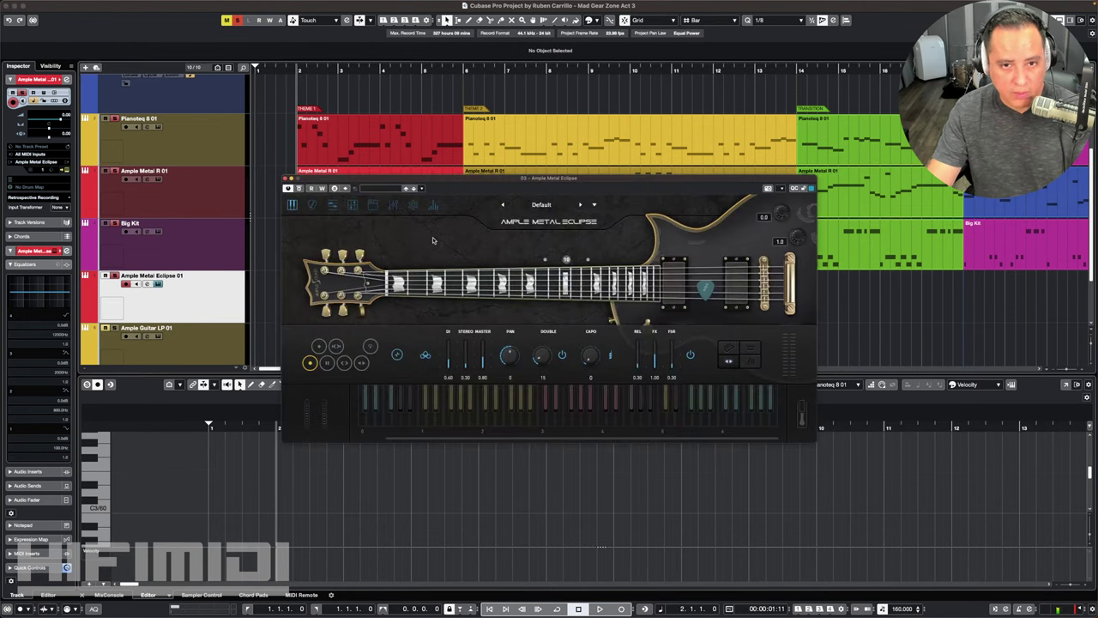
left_click(374, 206)
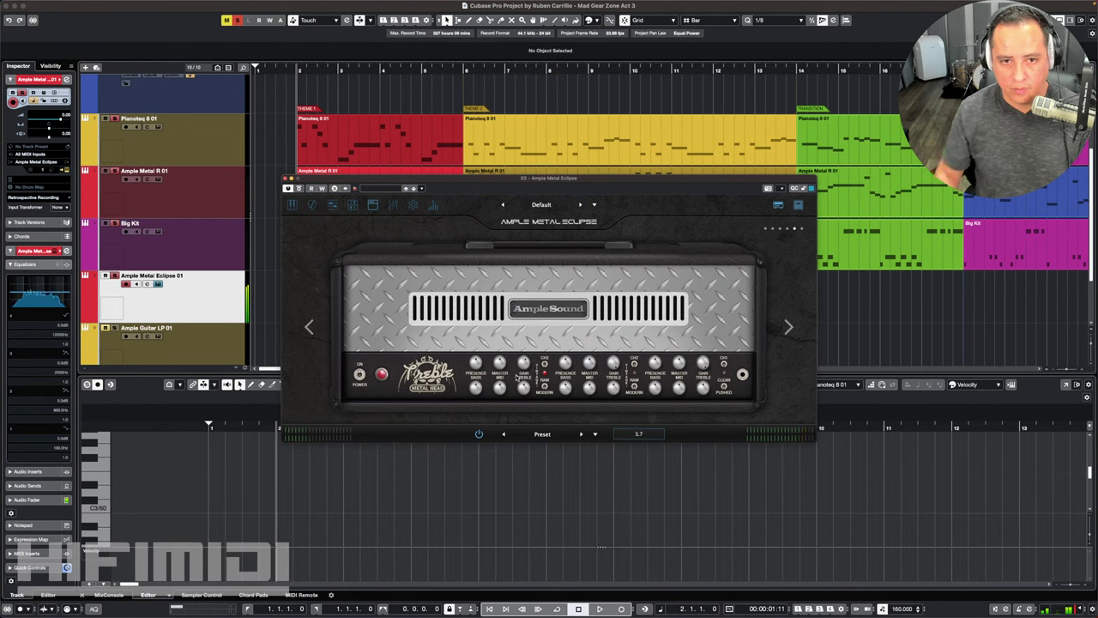
left_click(289, 177)
Add a chord track directly below the Markers track
scroll(280, 165, "up", 2)
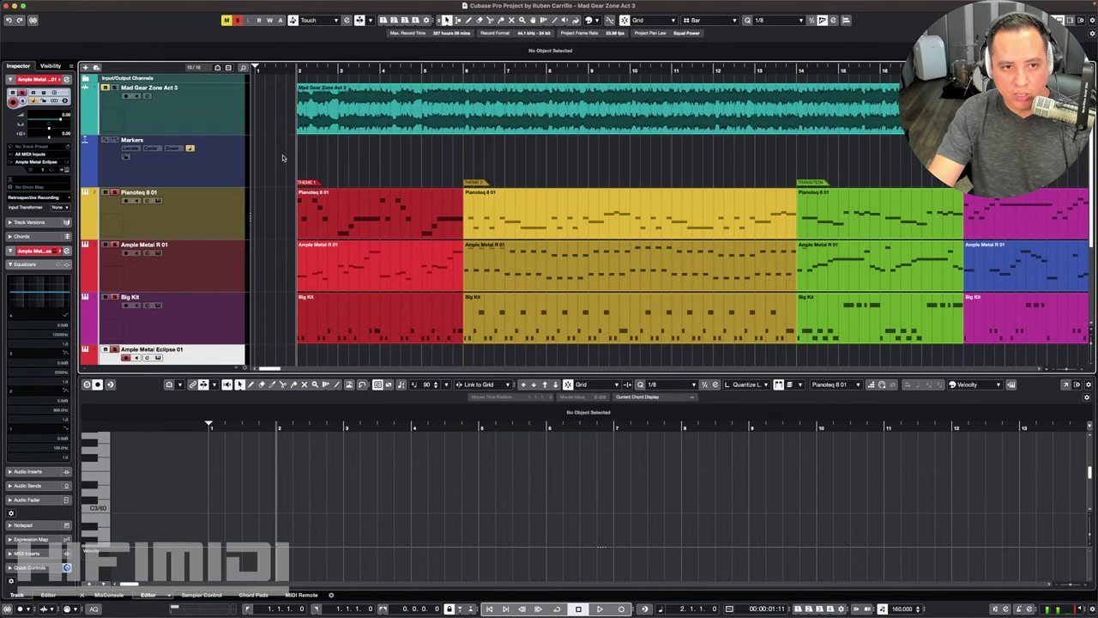
left_click(236, 152)
key("t")
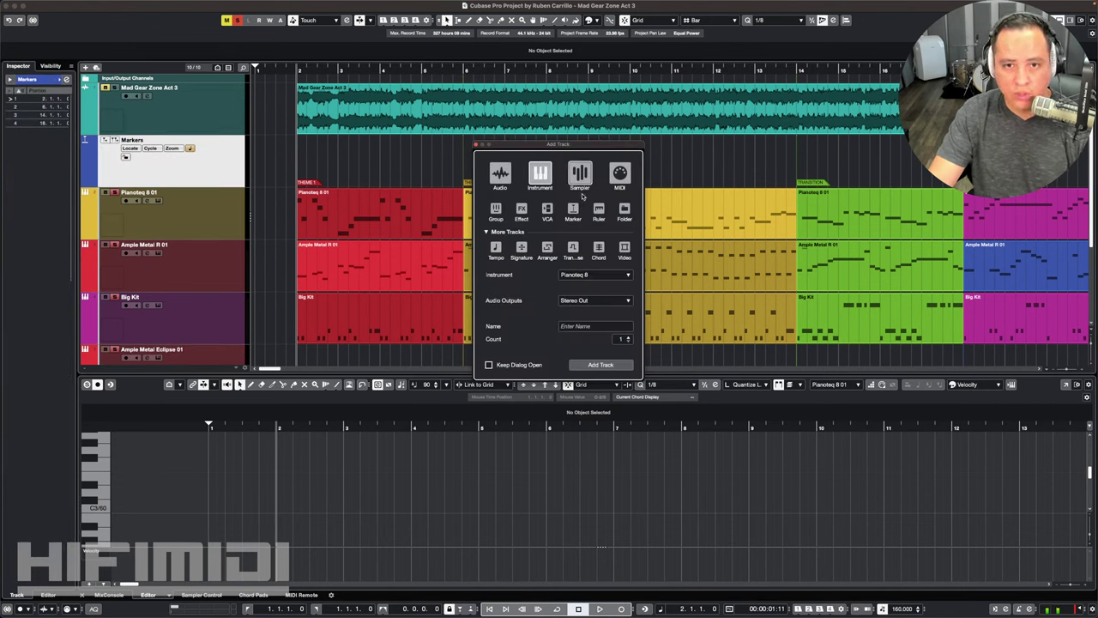
left_click(598, 249)
left_click(602, 365)
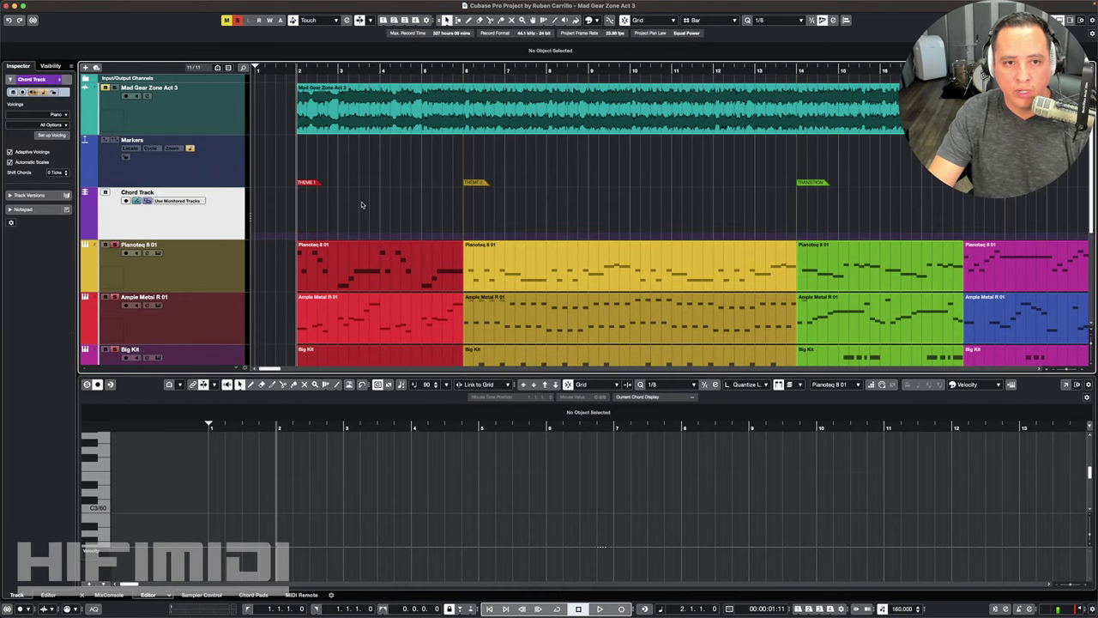
Add a chord event at bar 2 on the chord track and define it as A minor
left_click(302, 213)
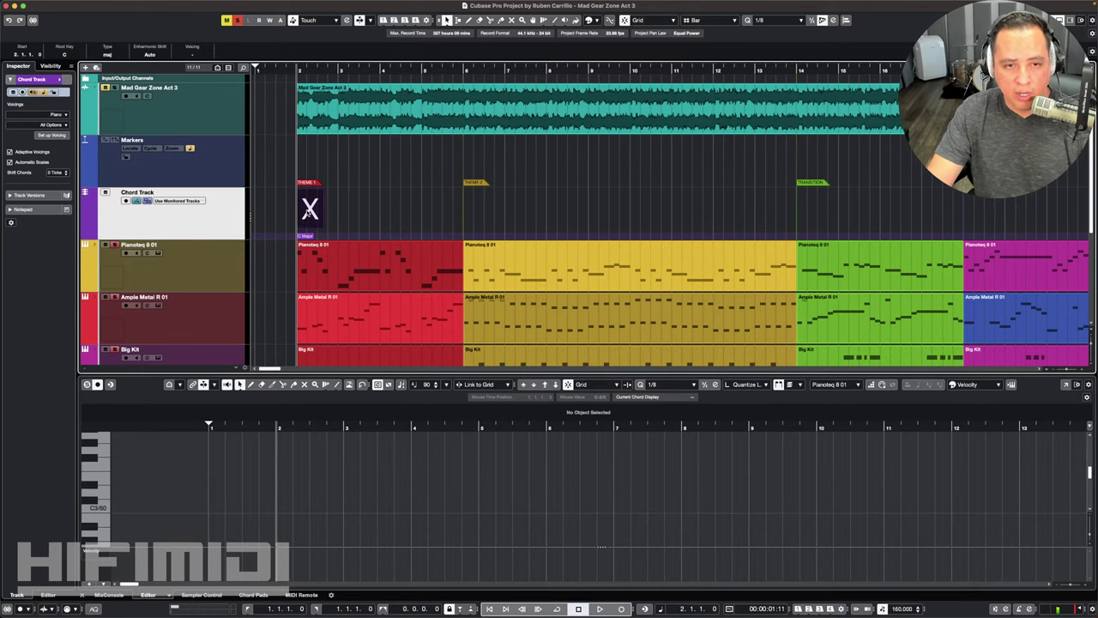
double_click(307, 212)
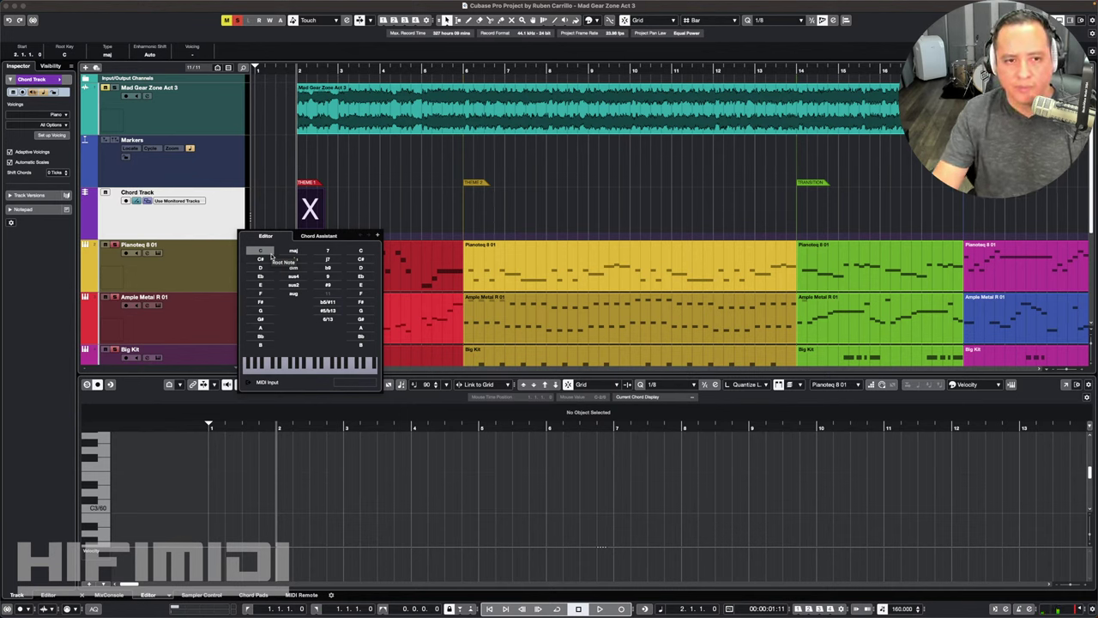
left_click(262, 327)
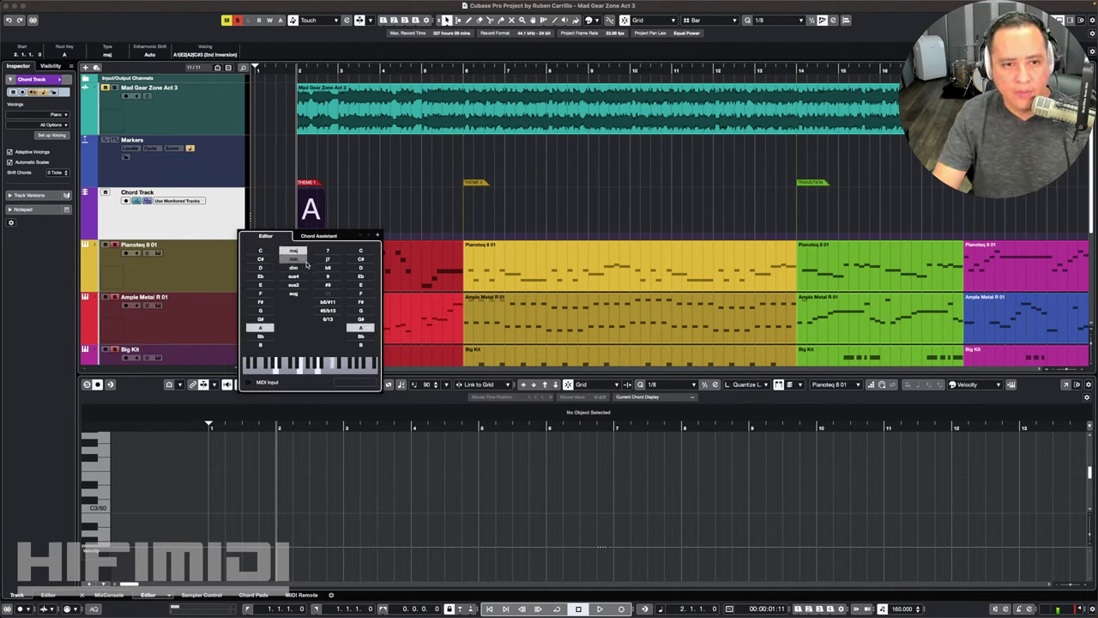
left_click(298, 258)
left_click(412, 225)
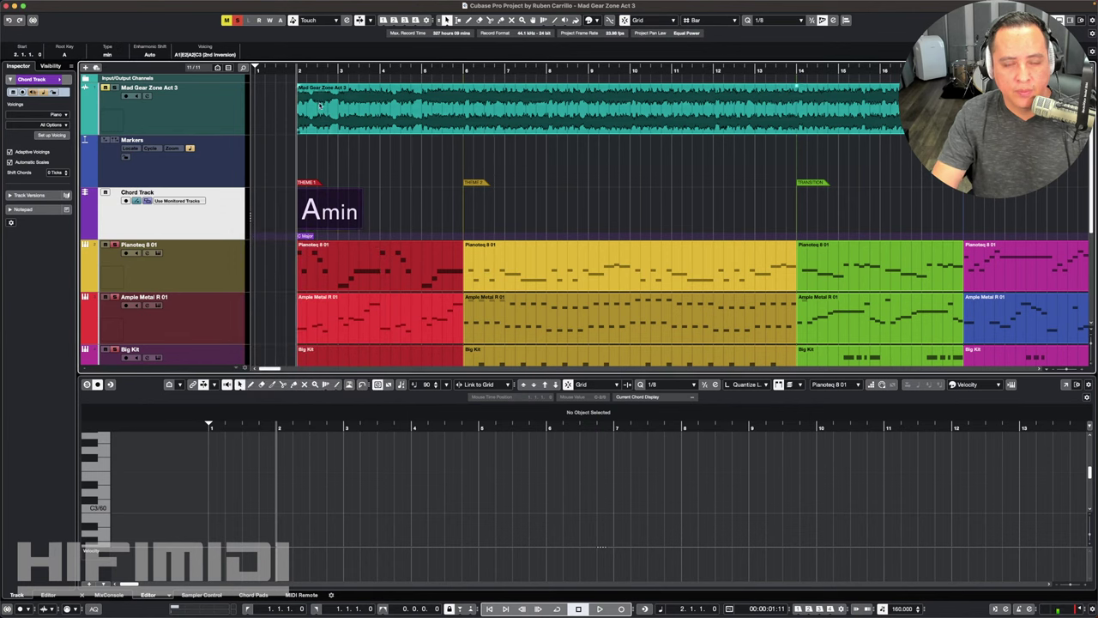
Play back the opening of the Theme 1 section from bar 2 to hear where the chord after Amin falls
key("space")
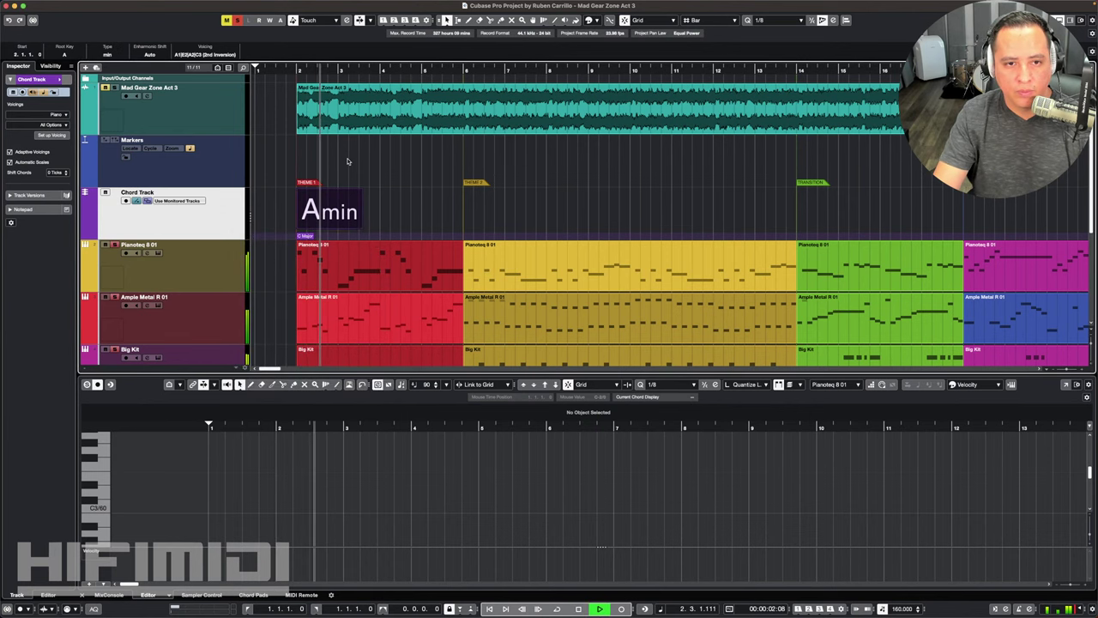
key("space")
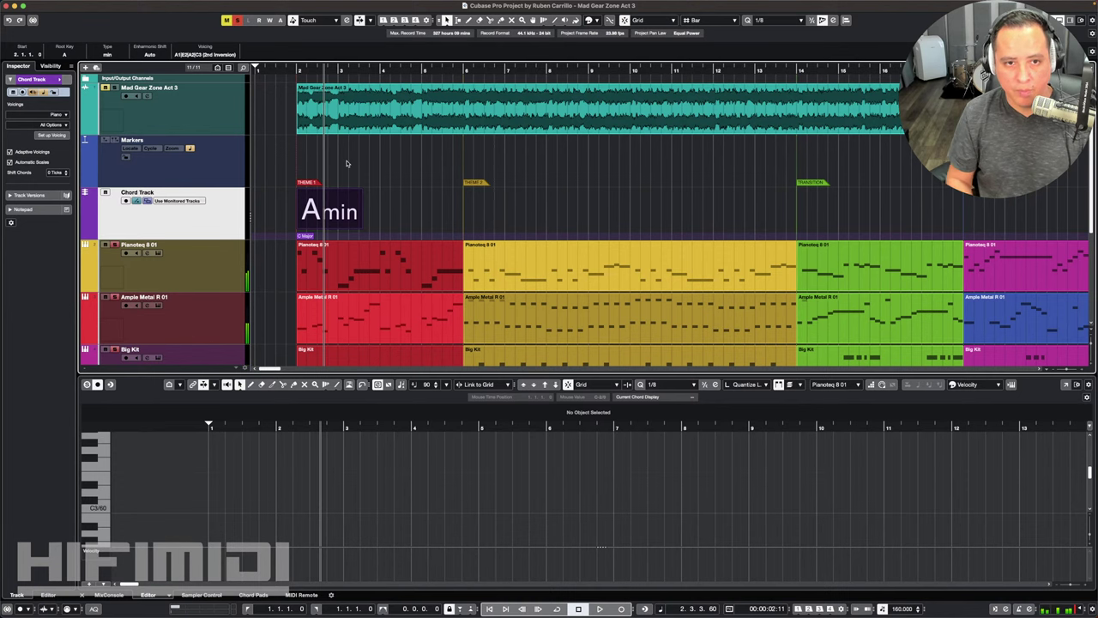
key("h")
key("h")
key("h")
key("h")
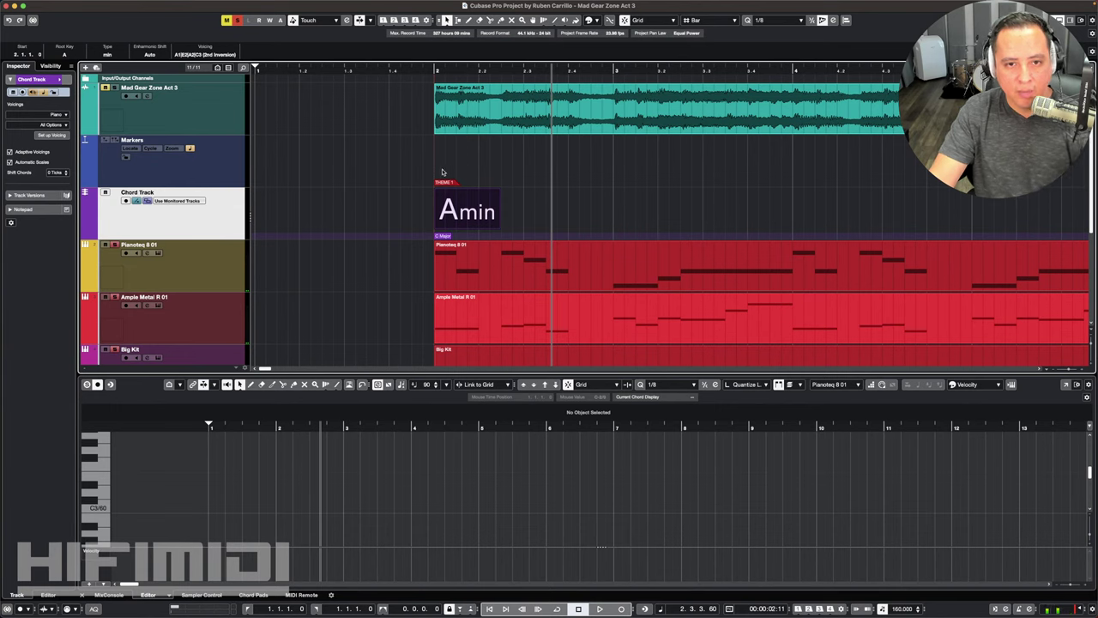
left_click(435, 69)
key("space")
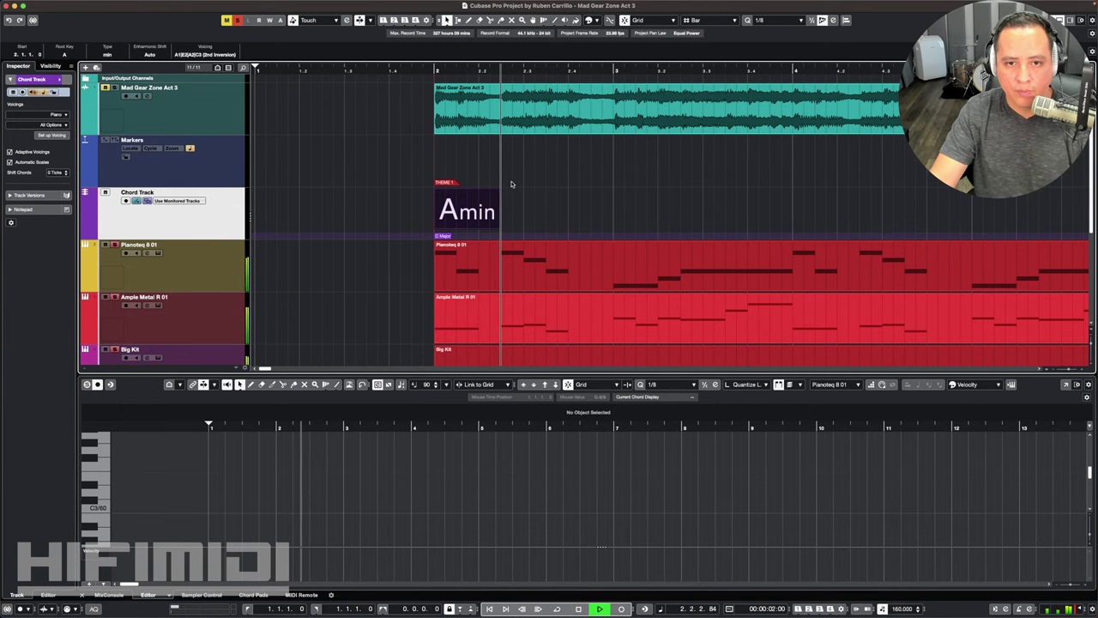
key("space")
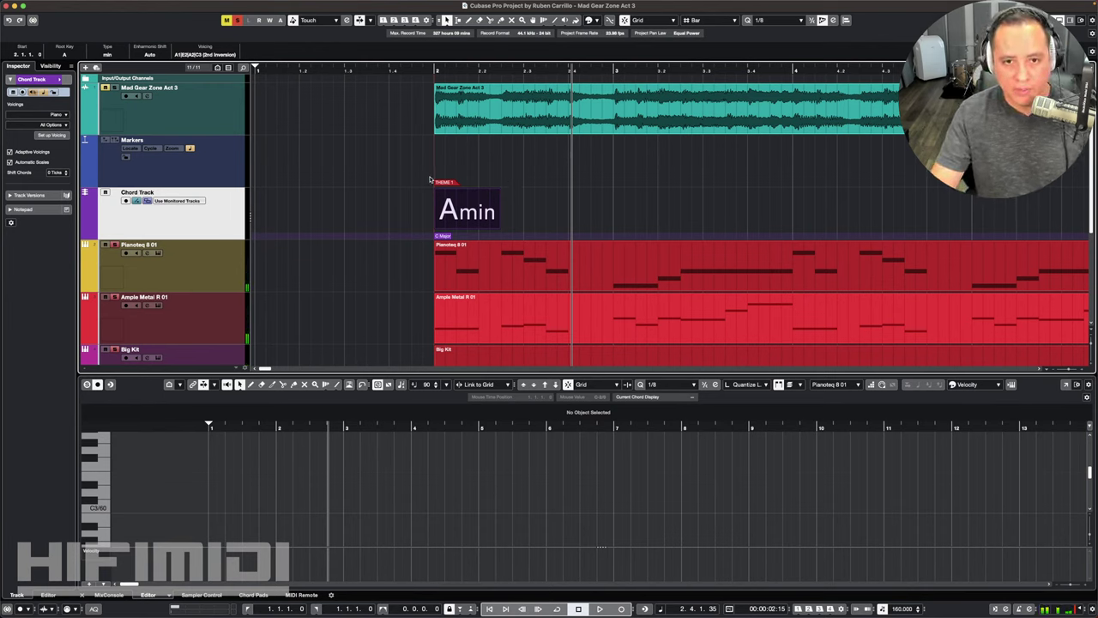
Set the snap grid type to Beat and add a C major chord on beat 3 of bar 2 in the chord track
left_click(527, 214)
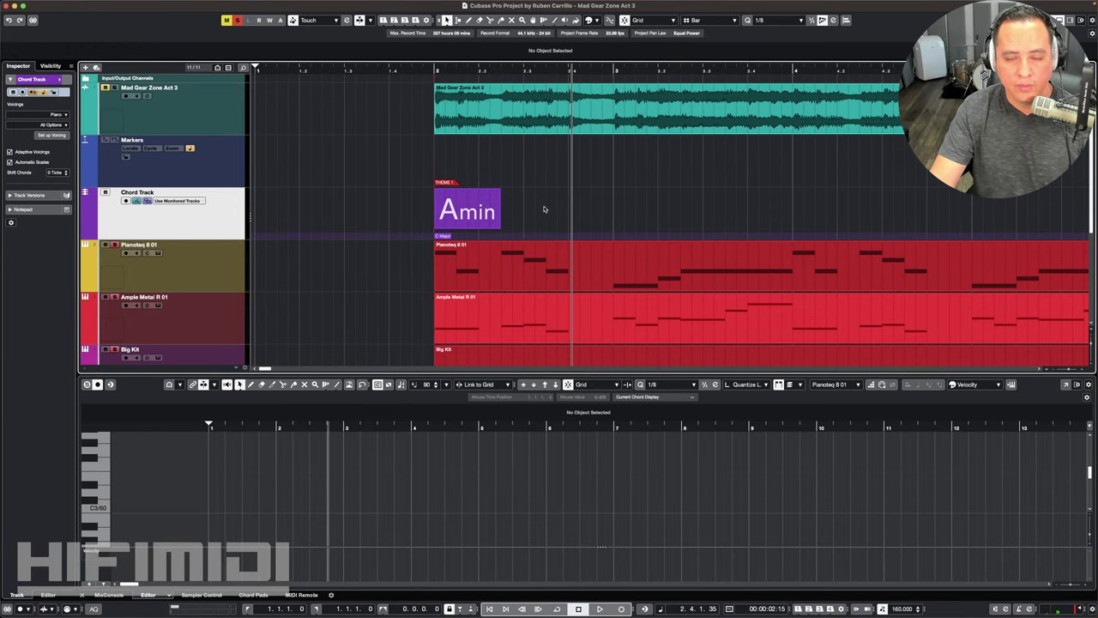
key("h")
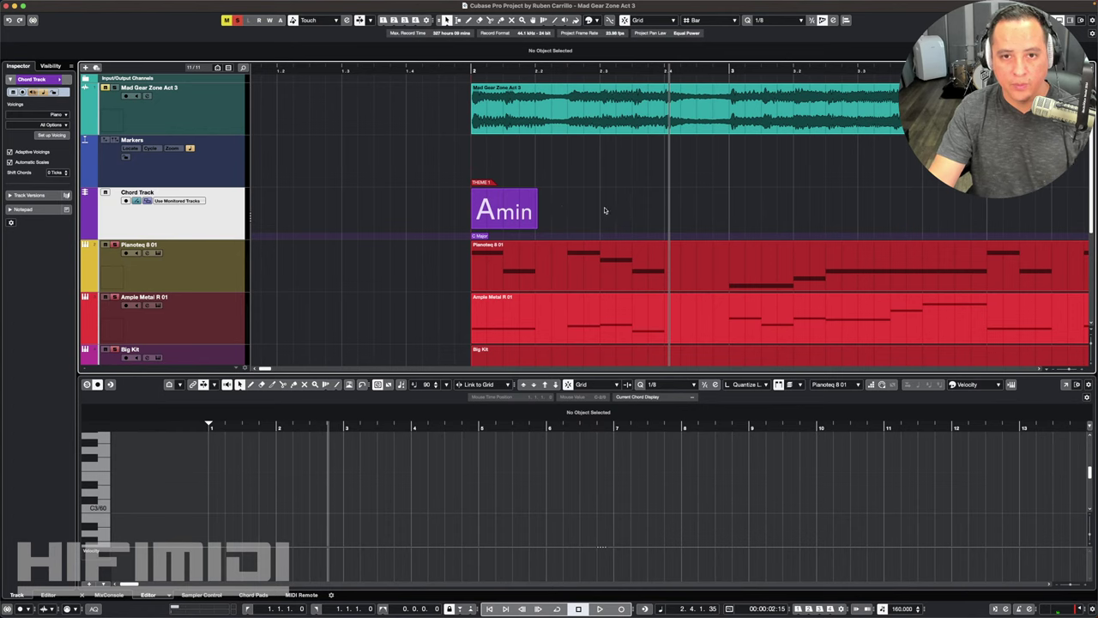
left_click(706, 21)
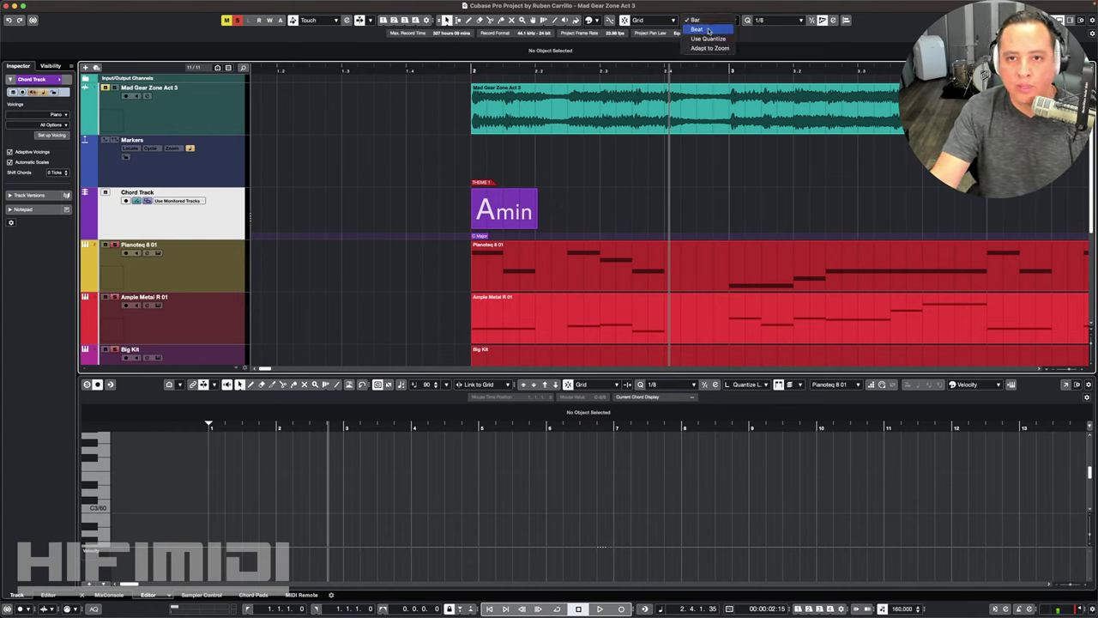
left_click(709, 30)
left_click(601, 213)
double_click(604, 211)
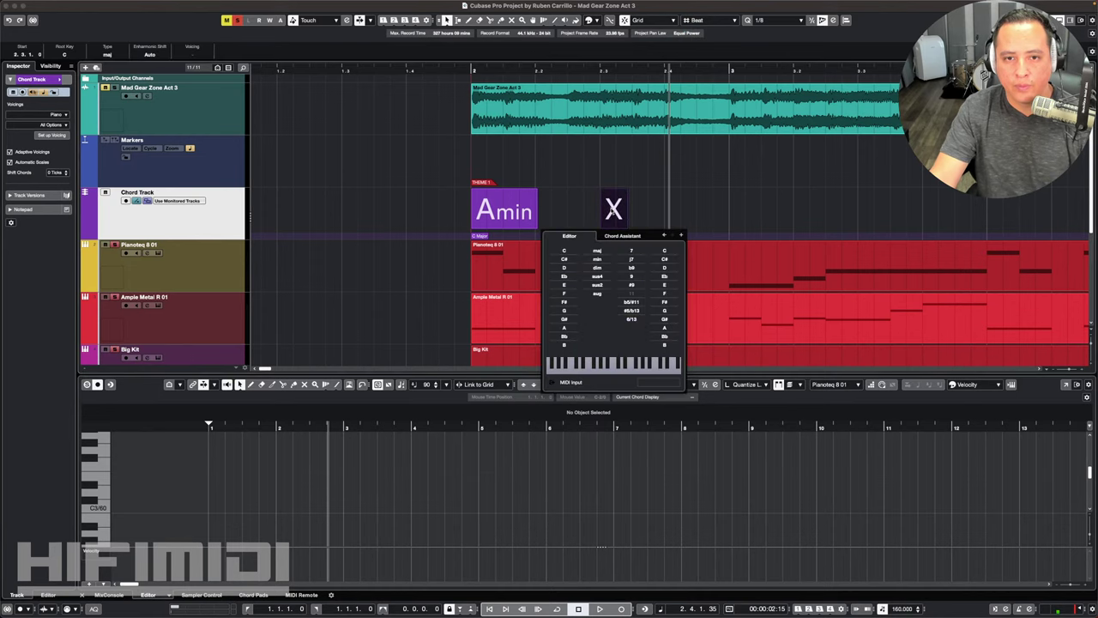
left_click(564, 250)
left_click(560, 205)
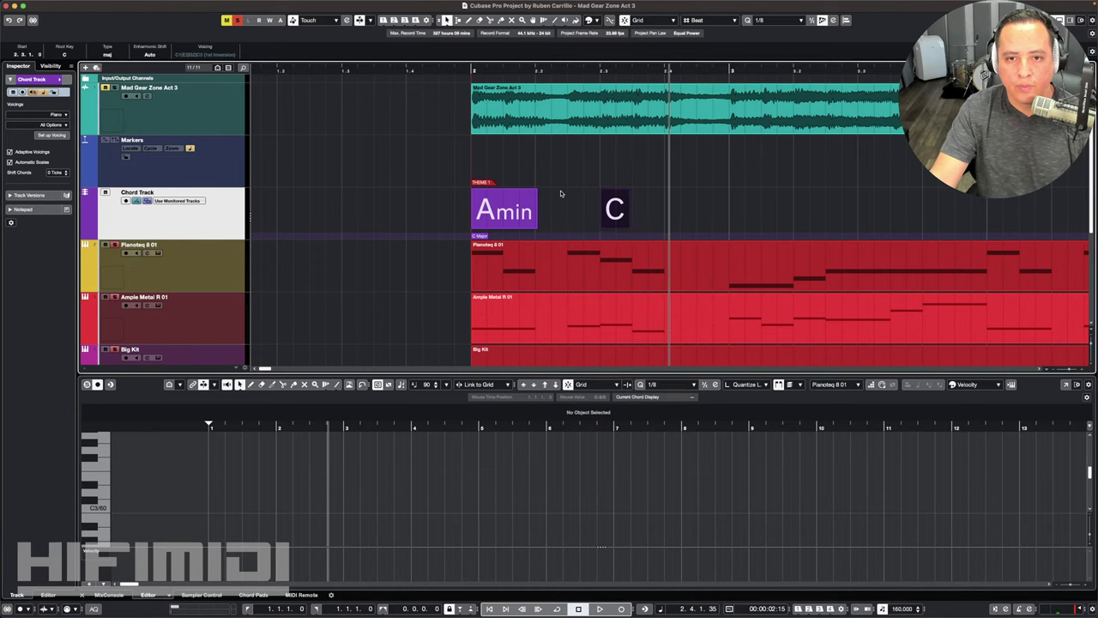
Listen from bar 2 and add an F major chord at the start of bar 3 in the chord track
left_click(471, 69)
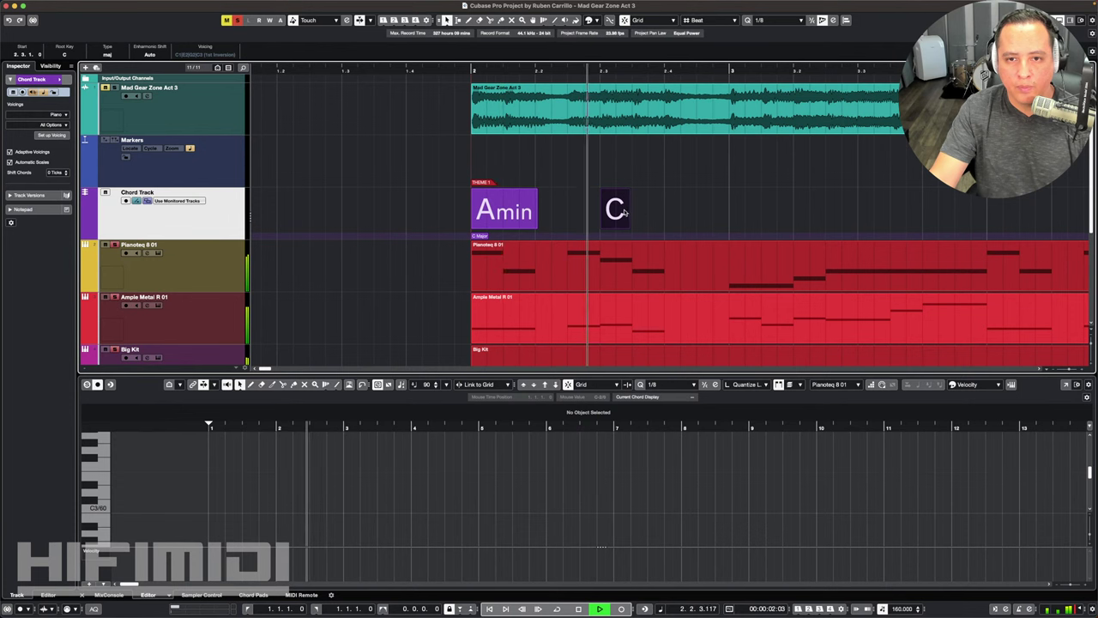
key("f")
key("space")
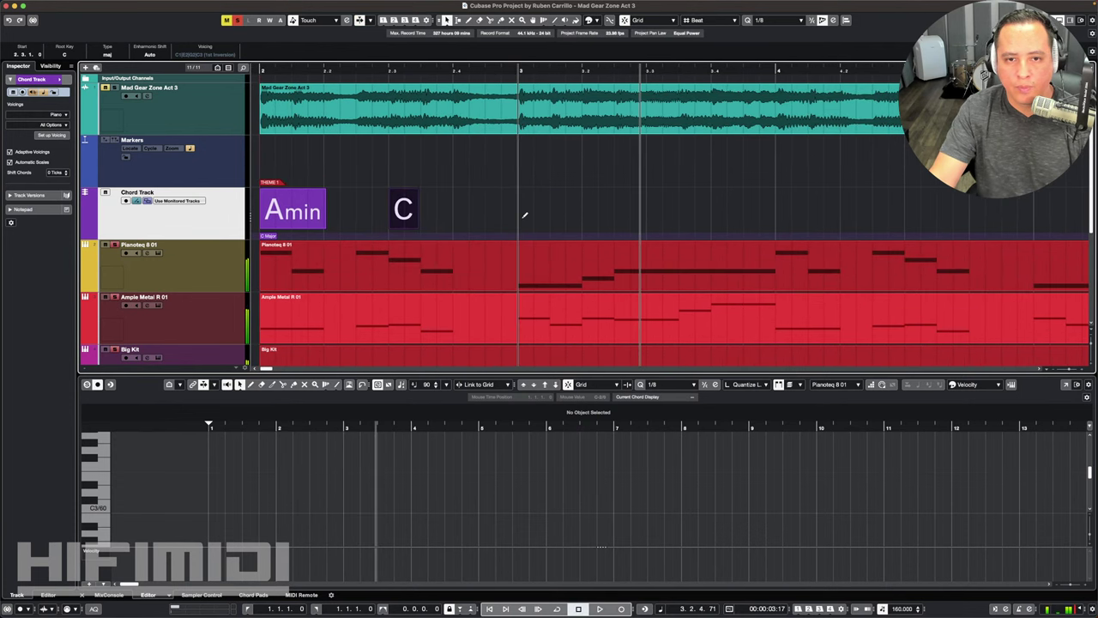
left_click(524, 215, "alt")
double_click(526, 214)
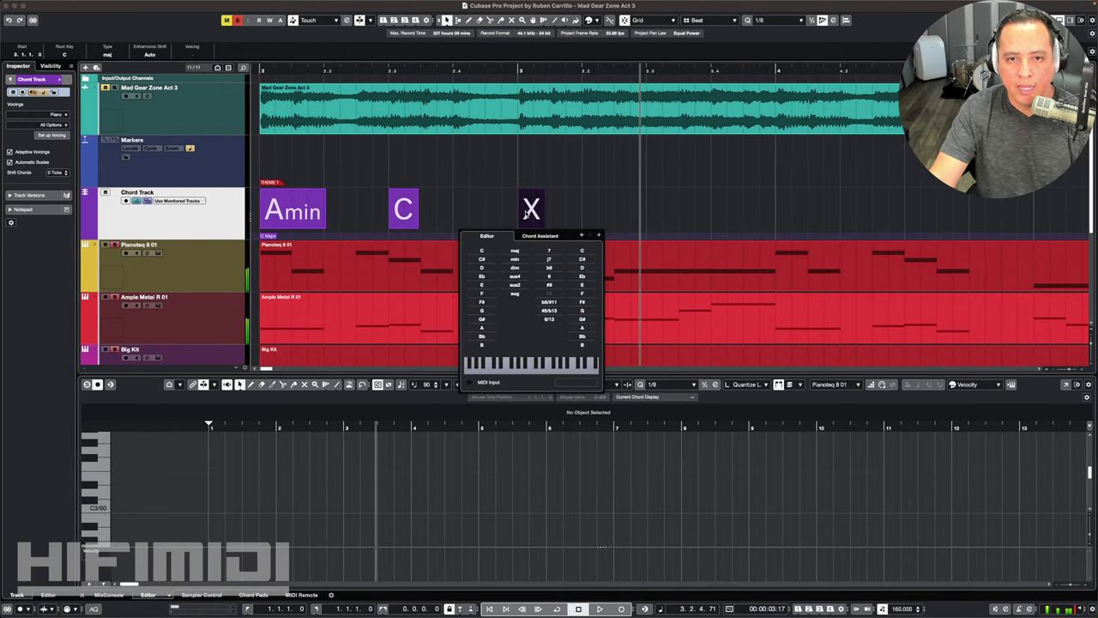
left_click(488, 294)
left_click(655, 220)
Add an E major chord on beat 3 of bar 3 in the chord track
left_click(655, 206, "alt")
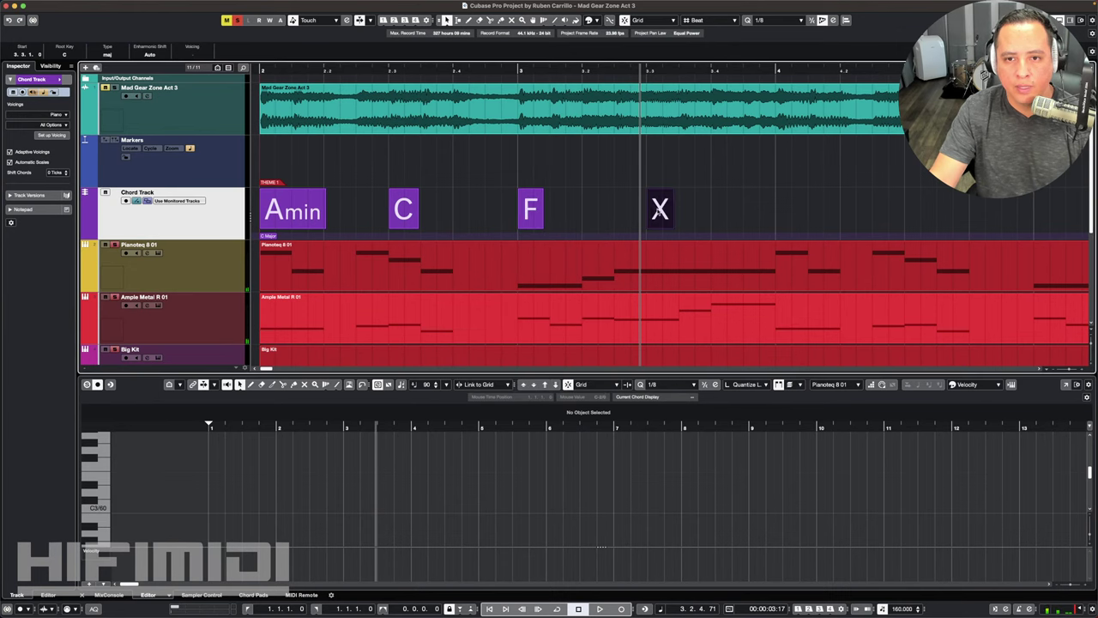
double_click(660, 210)
left_click(611, 284)
left_click(705, 211)
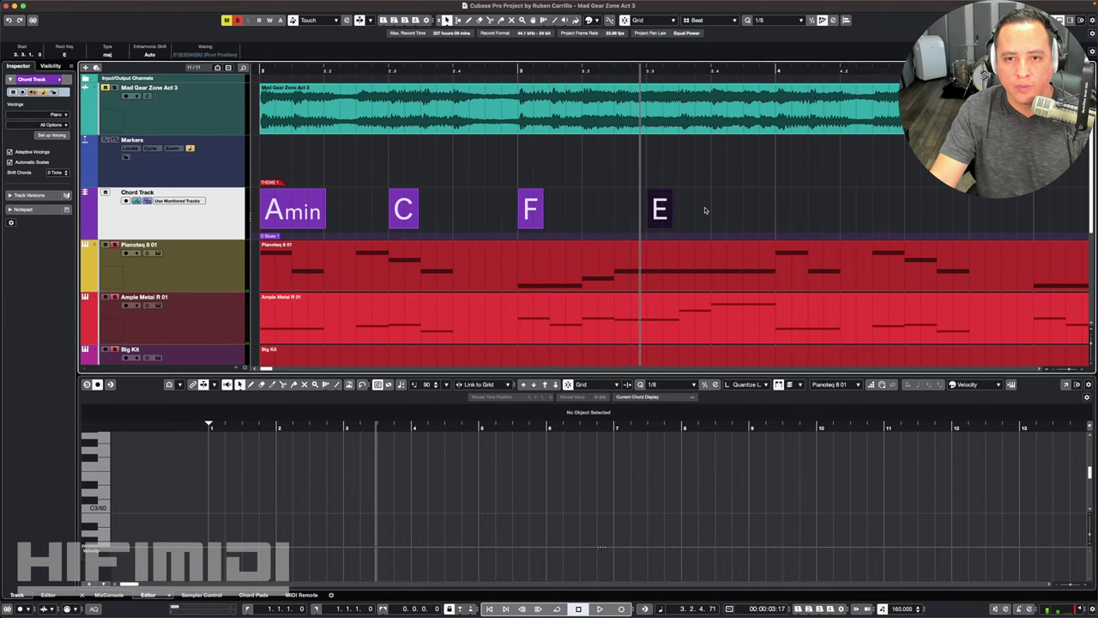
Copy the Amin, C, F, E progression so that it repeats from bar 4 through the rest of Theme 1
key("g")
key("g")
key("g")
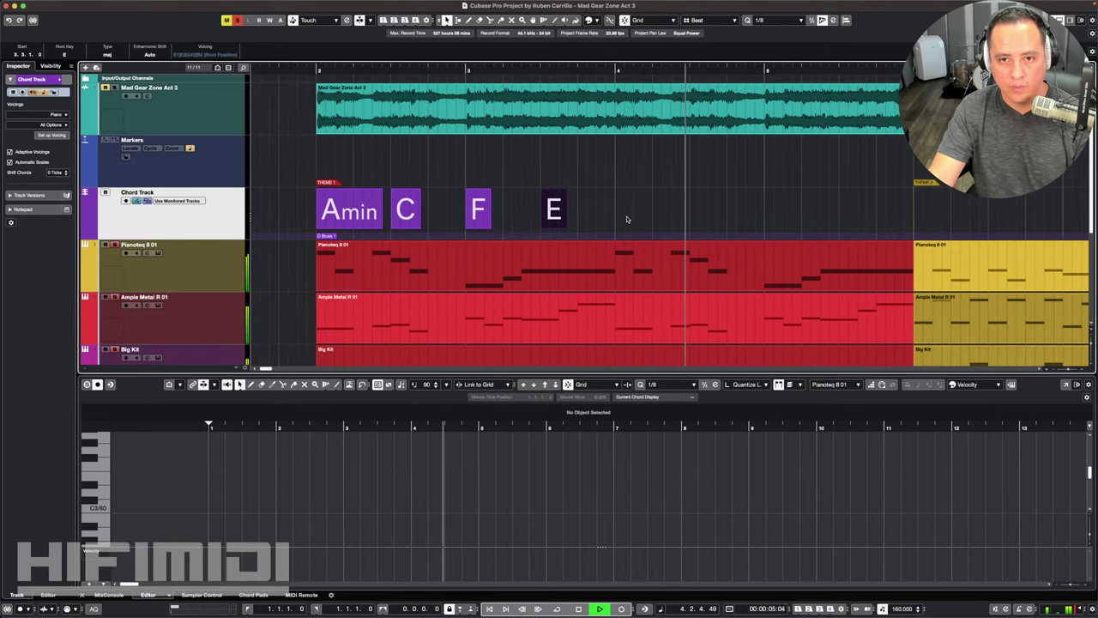
key("space")
left_click_drag(619, 209, 691, 218)
Listen to the yellow section after Theme 1 and add an A minor chord at its start on bar 6
key("space")
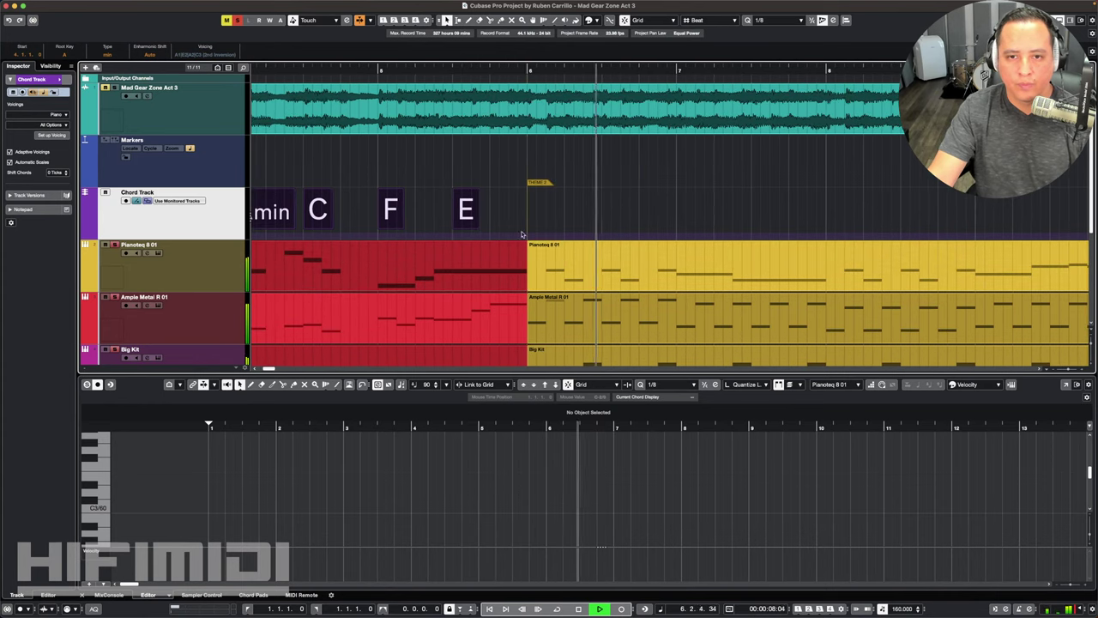
key("space")
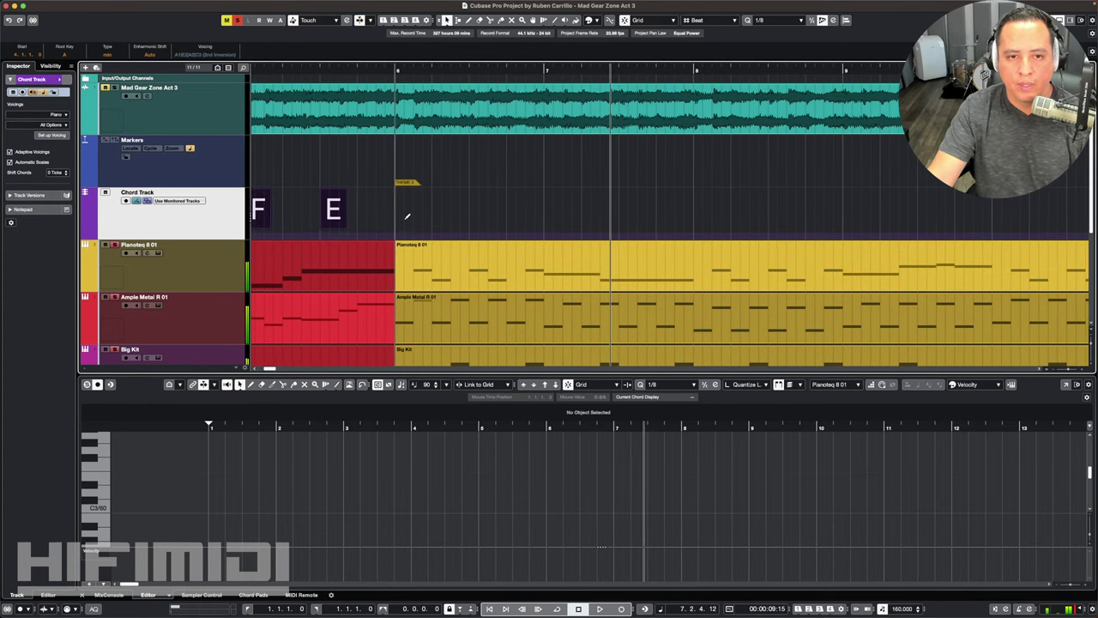
left_click(407, 215)
double_click(408, 214)
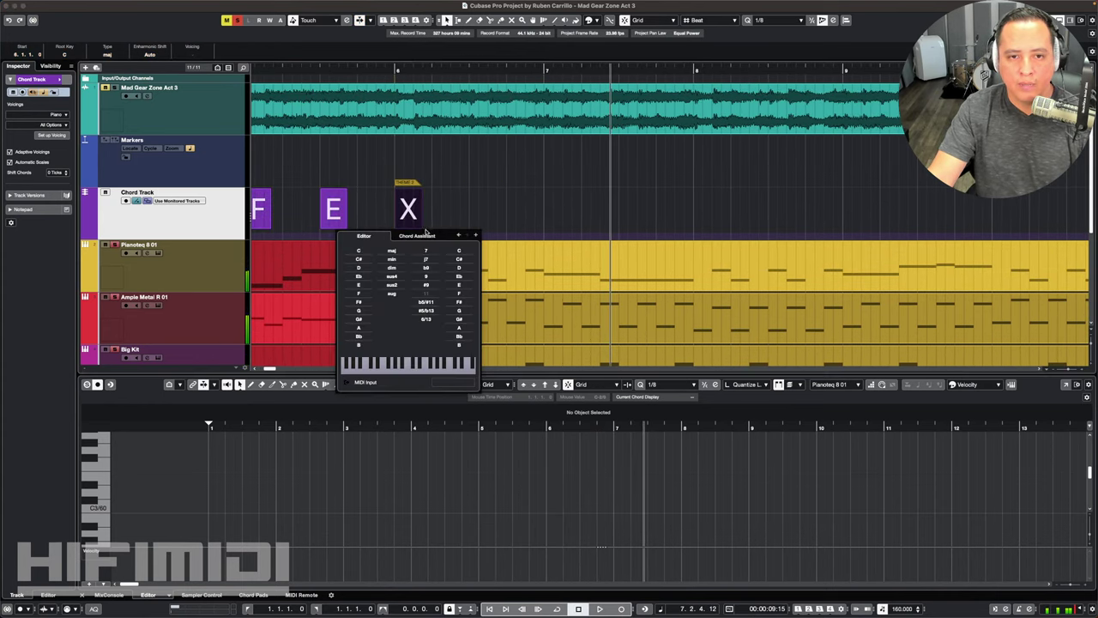
left_click(366, 326)
left_click(395, 259)
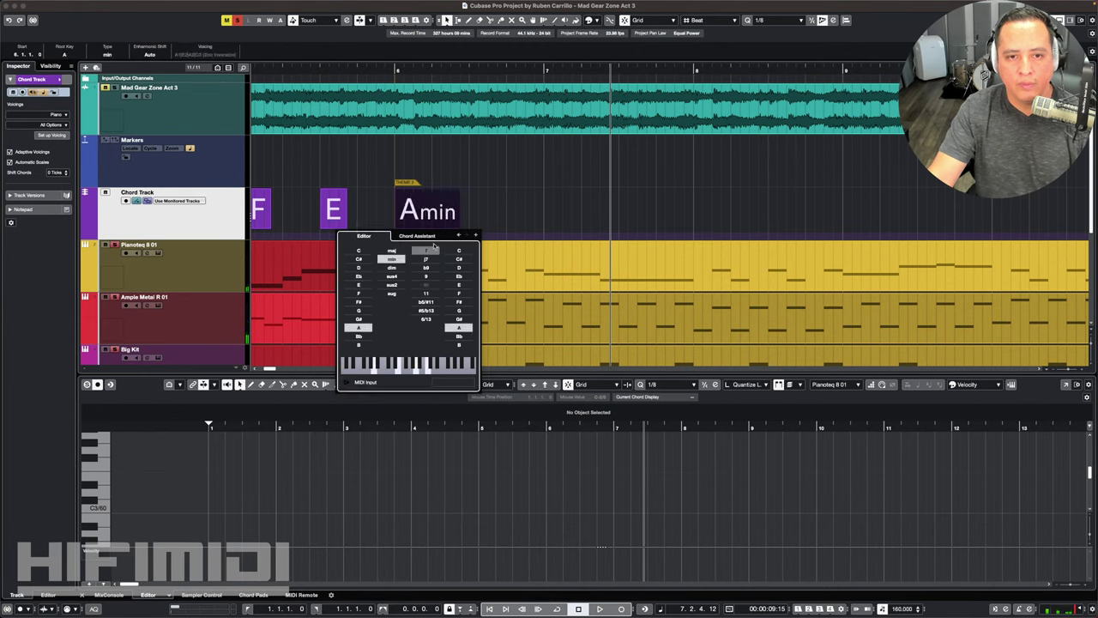
left_click(549, 215)
Add empty chord events at bars 7, 8 and 9, and define the one at bar 7 as G major
left_click(550, 210, "alt")
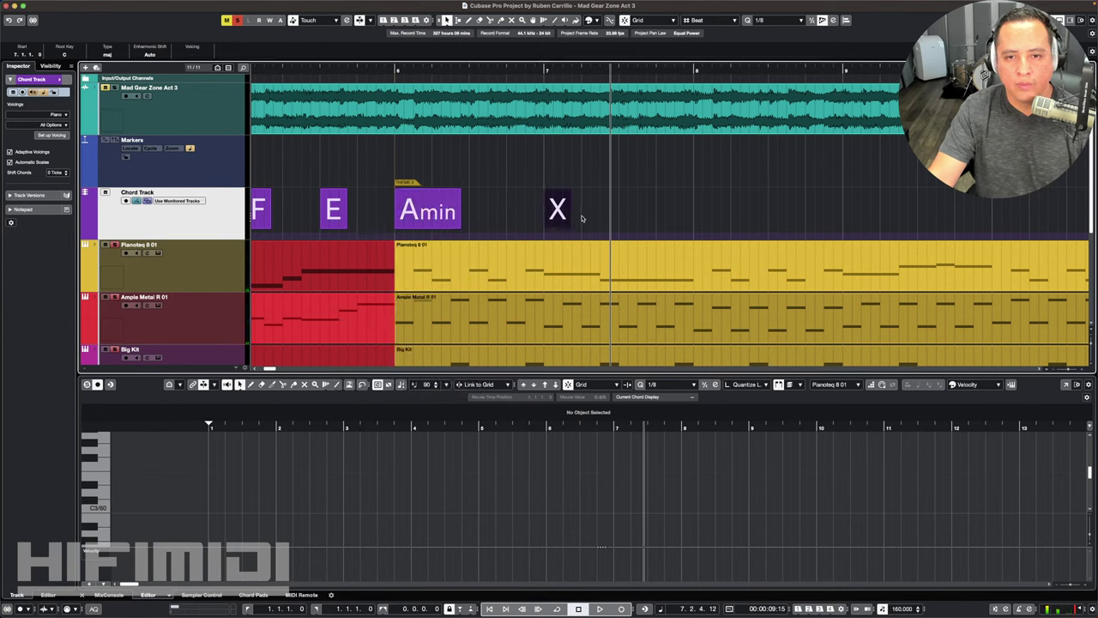
left_click(707, 209, "alt")
left_click(855, 209, "alt")
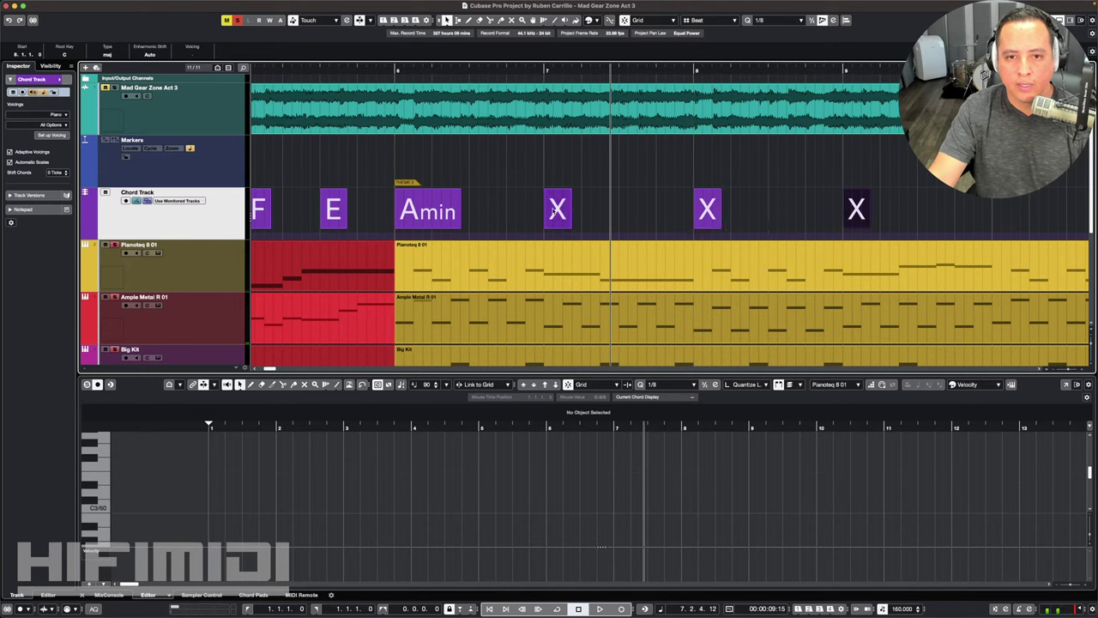
double_click(556, 211)
left_click(508, 310)
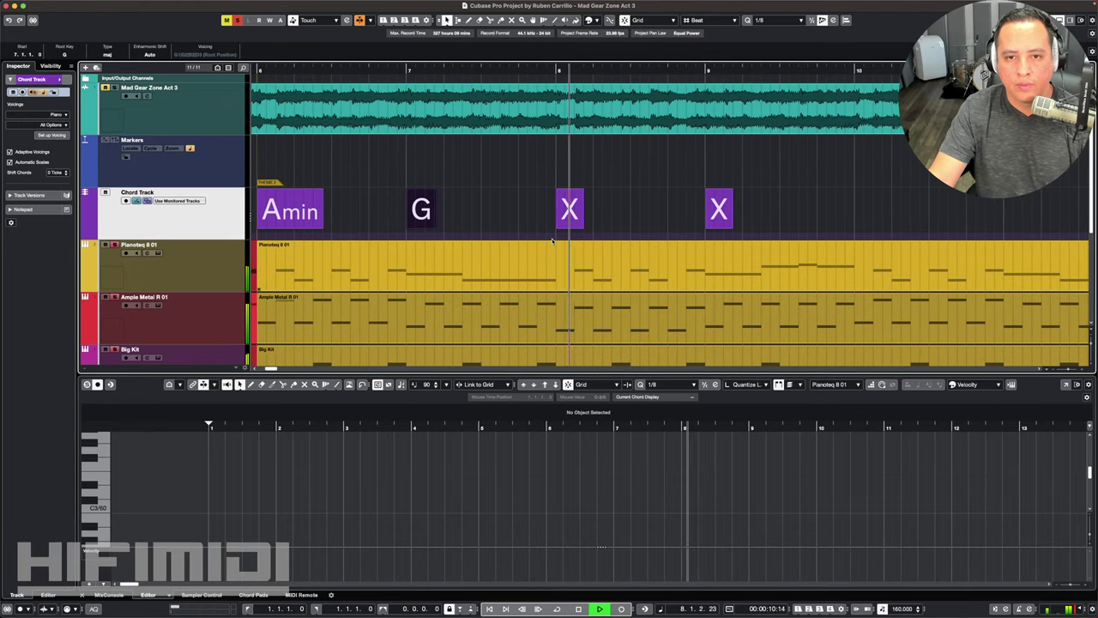
Stop playback and define the chord event at bar 8 as F major
key("space")
double_click(570, 211)
left_click(518, 294)
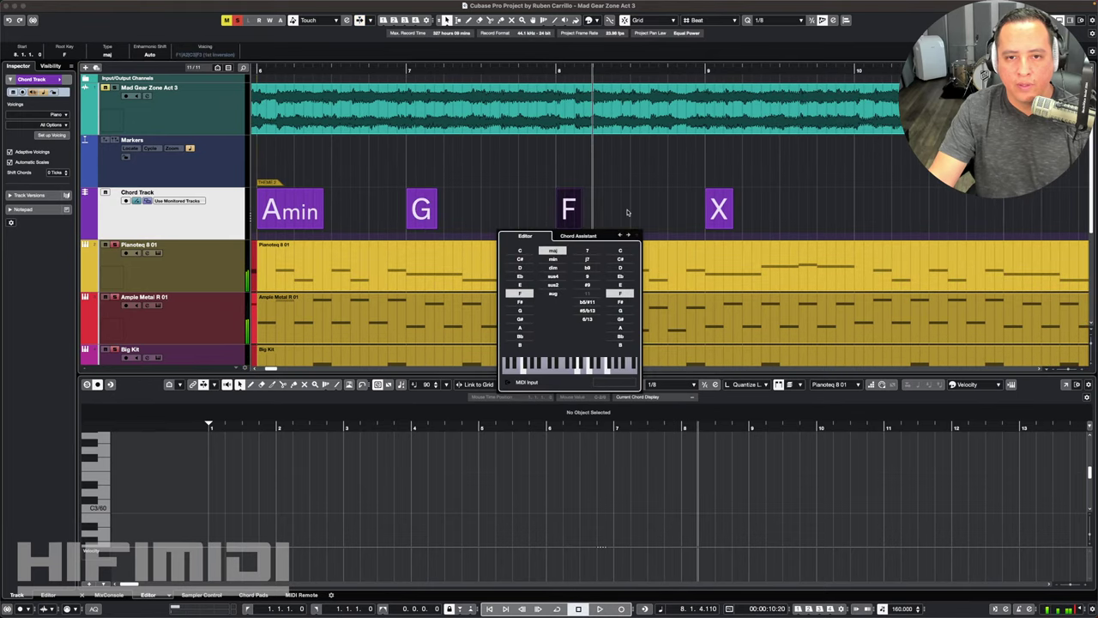
Listen on into bar 9 and define its empty chord event as G major
key("space")
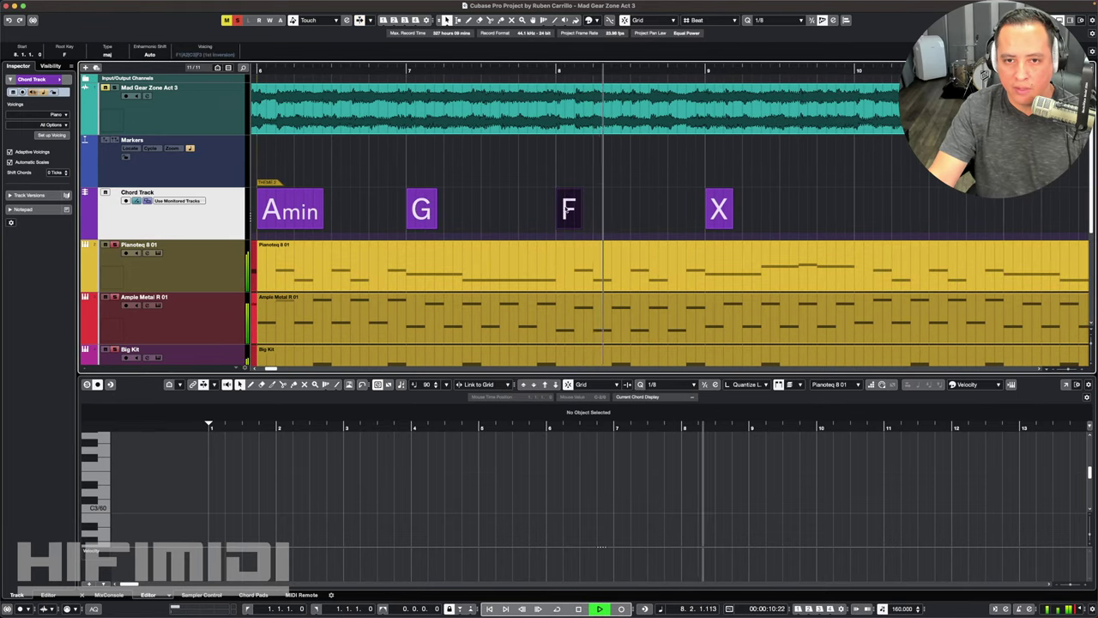
scroll(527, 226, "right", 3)
key("space")
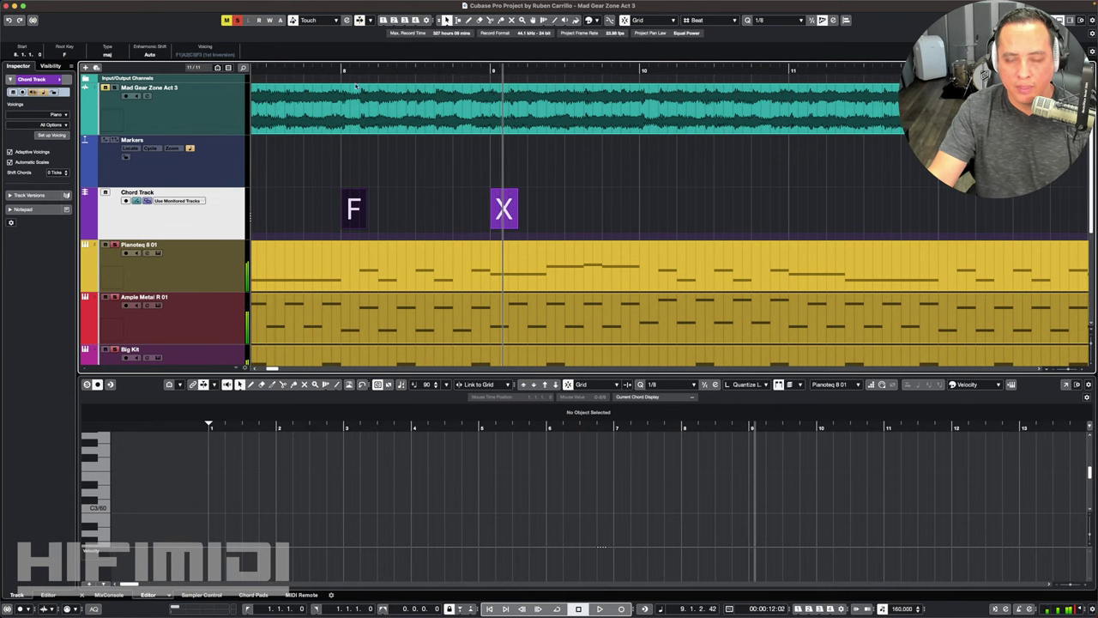
double_click(504, 209)
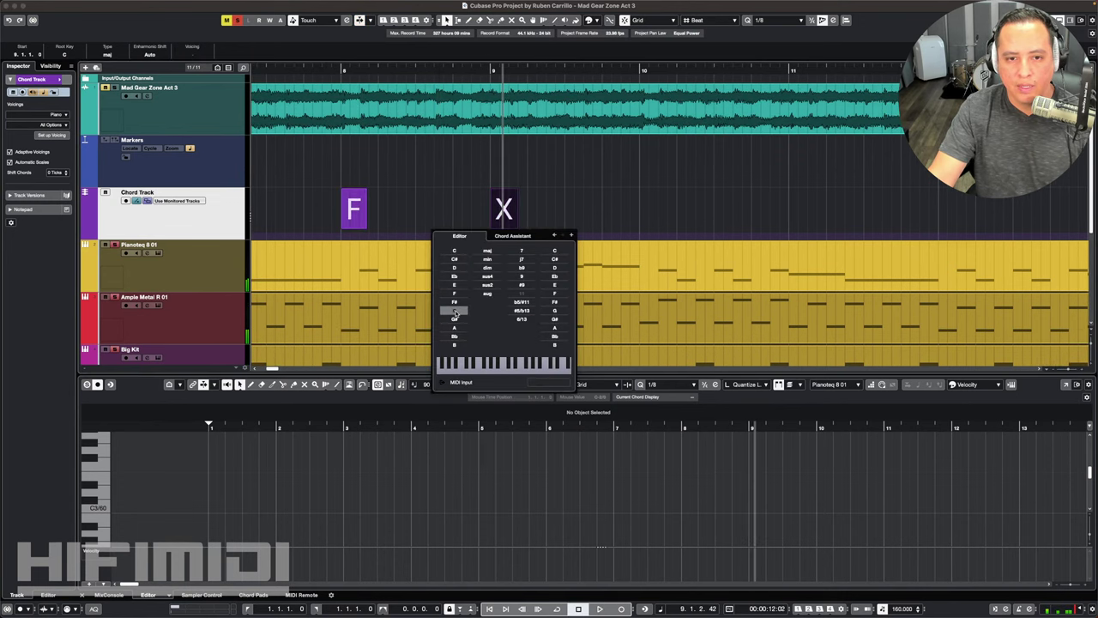
left_click(454, 310)
left_click(554, 235)
left_click(559, 219)
Copy the Amin, G, F, G progression from bars 6 to 9 so that it repeats from bar 10
key("g")
key("g")
key("g")
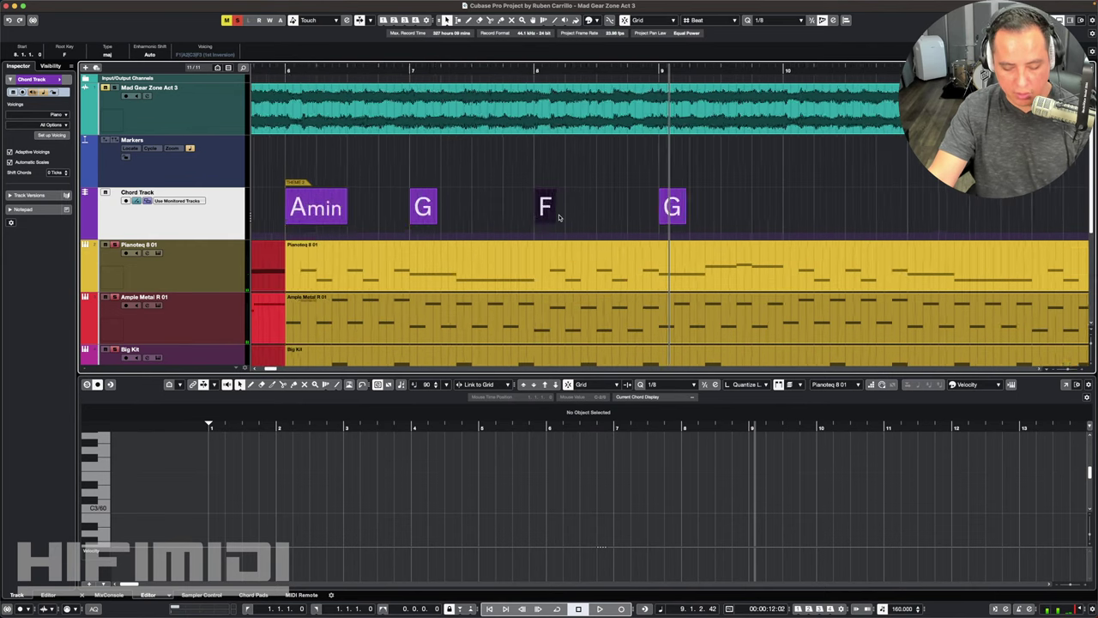
key("g")
key("g")
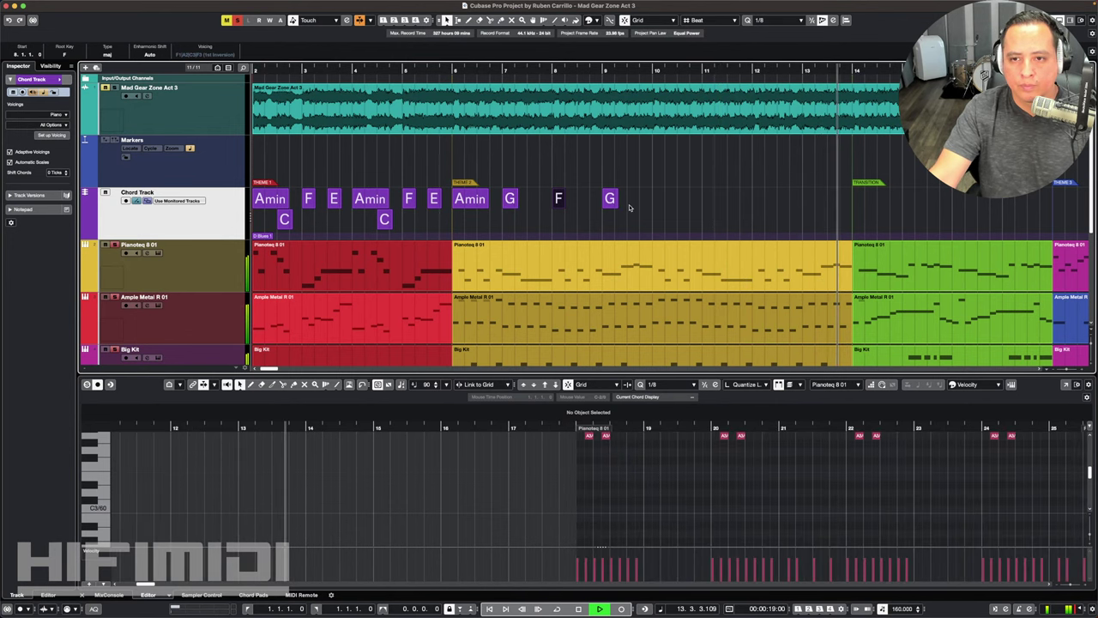
key("space")
left_click_drag(648, 200, 471, 206)
left_click_drag(471, 204, 668, 206, "alt")
scroll(628, 225, "right", 3)
left_click(607, 228)
Listen to the start of the Transition section and add an A minor chord at bar 14
scroll(583, 224, "right", 5)
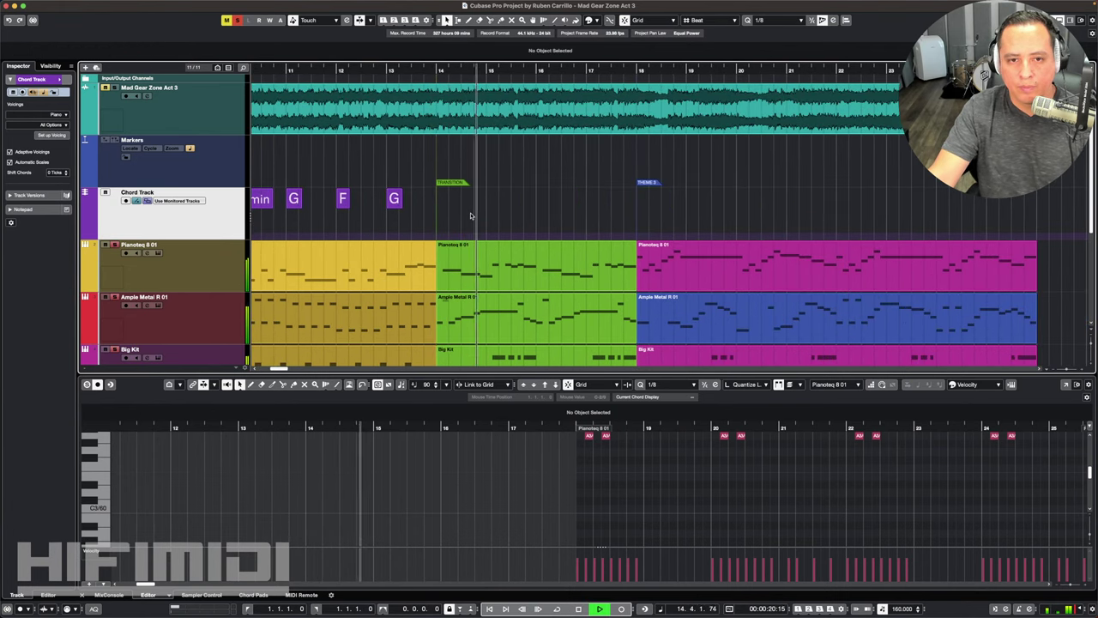
key("space")
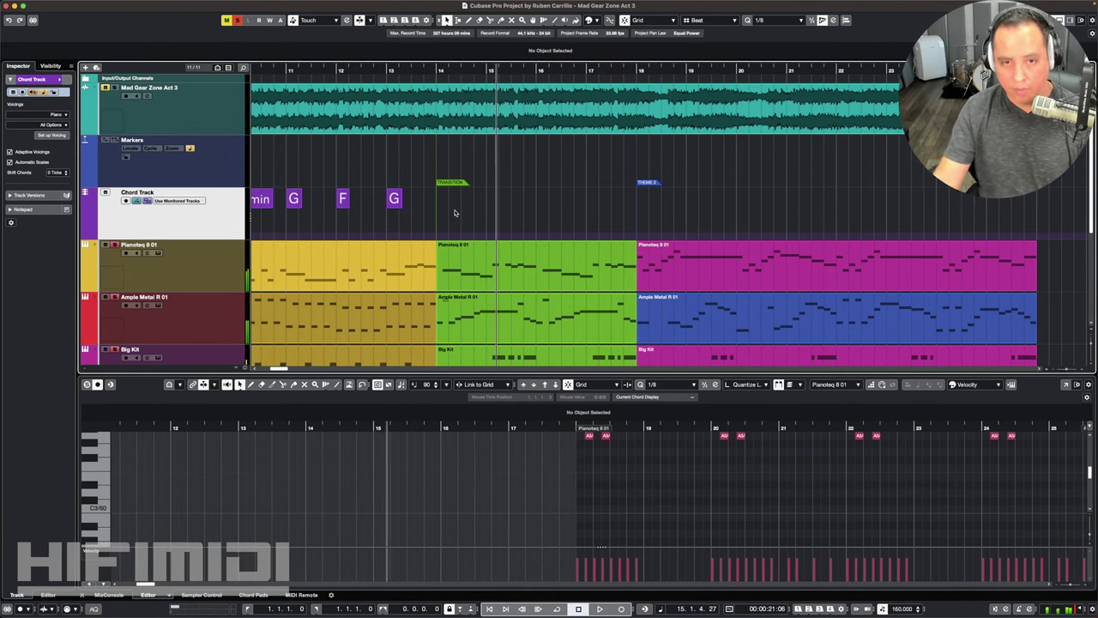
left_click(440, 203)
double_click(443, 204)
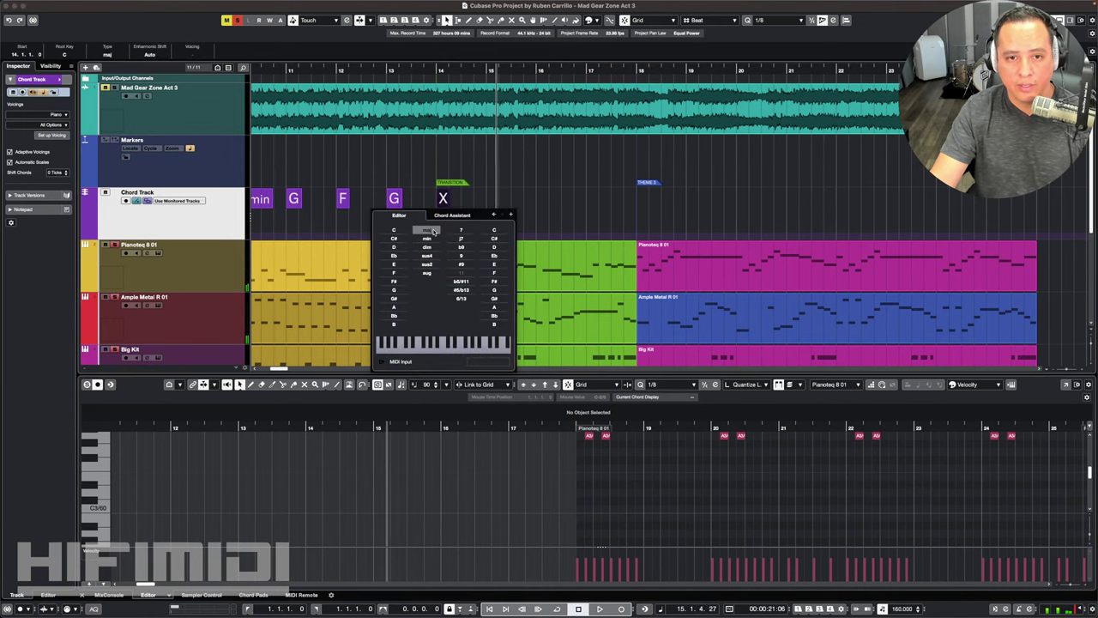
left_click(394, 307)
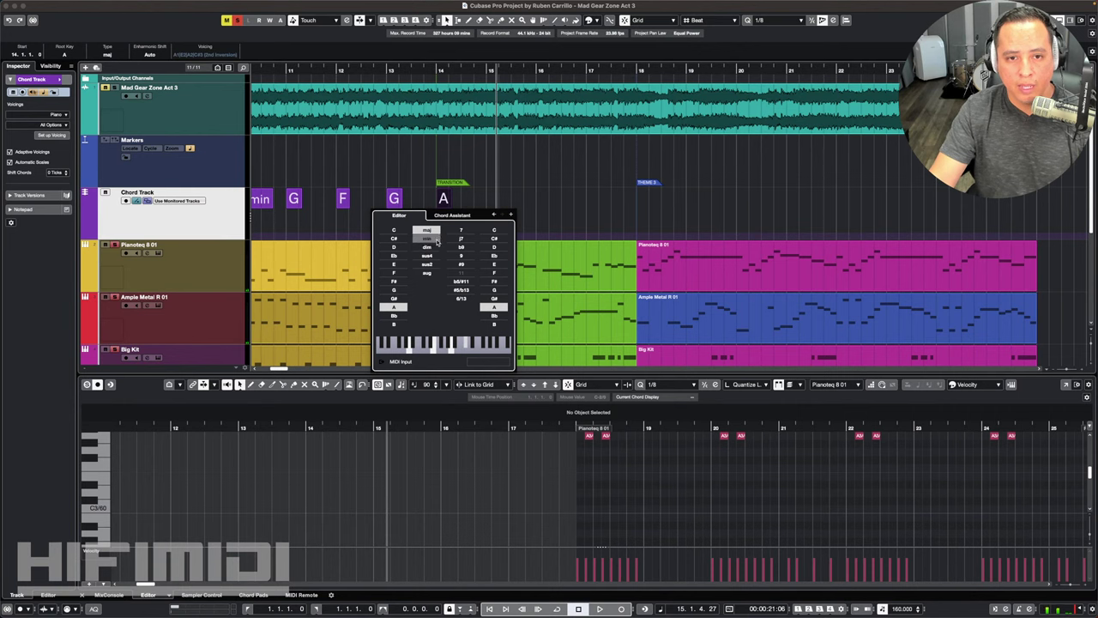
left_click(434, 240)
left_click(529, 198)
Replay the start of the Transition section and add a C major chord at beat 3 of bar 14
left_click(440, 78)
key("space")
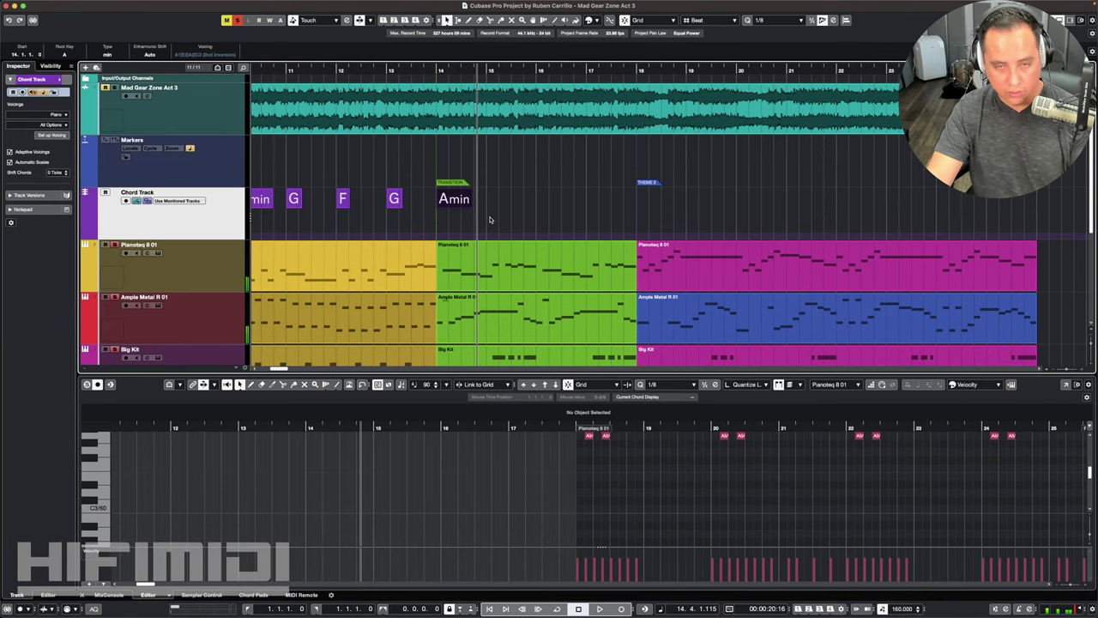
key("h")
key("h")
key("h")
key("h")
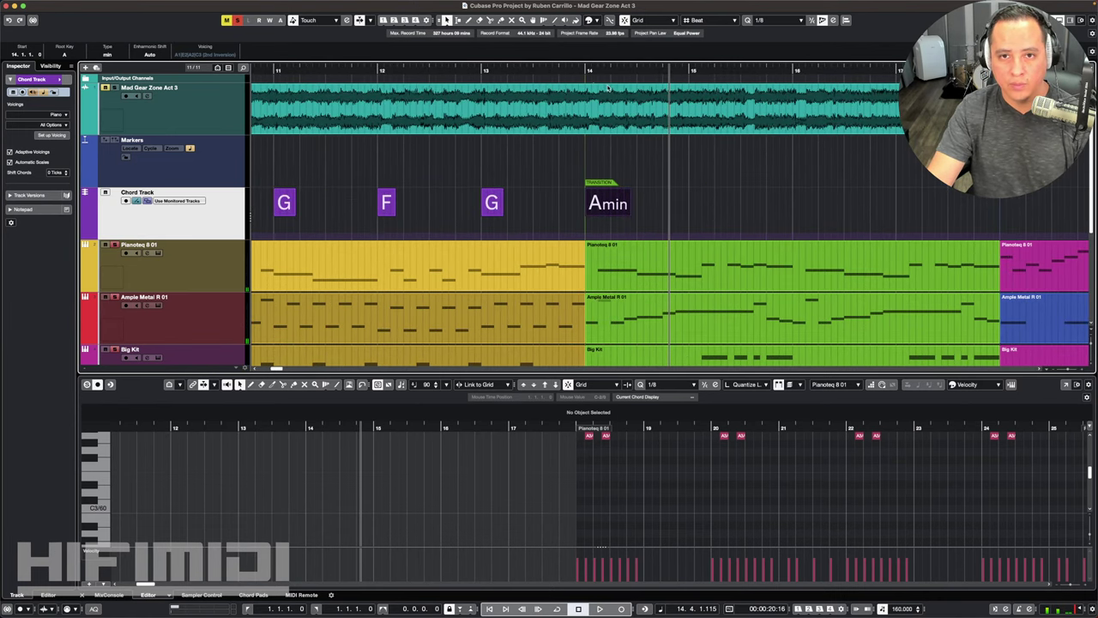
left_click(587, 77)
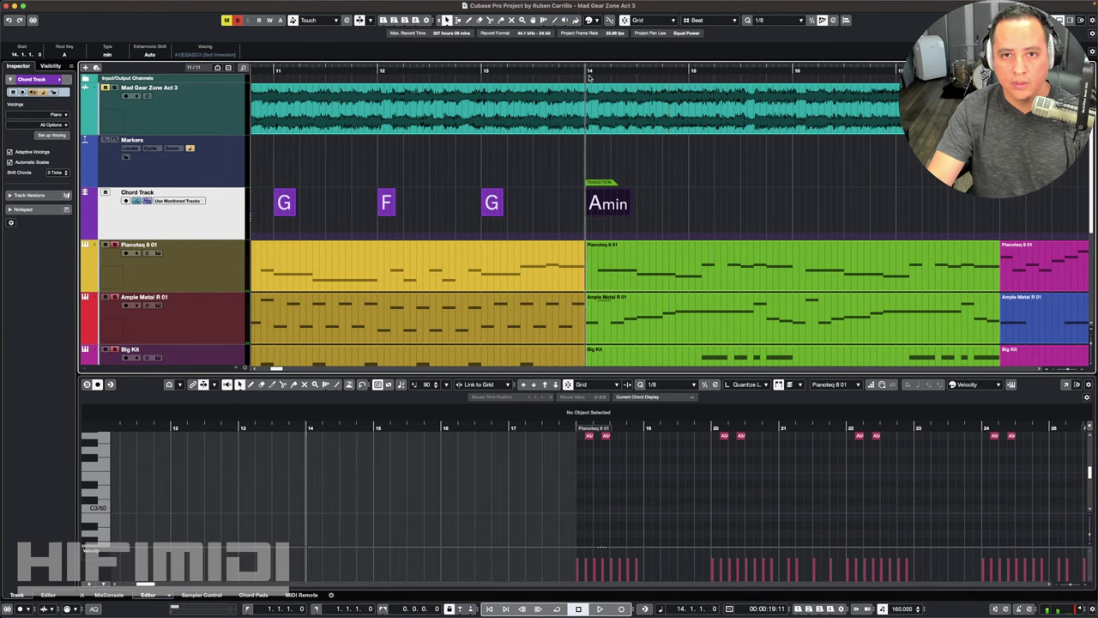
key("space")
left_click(642, 208)
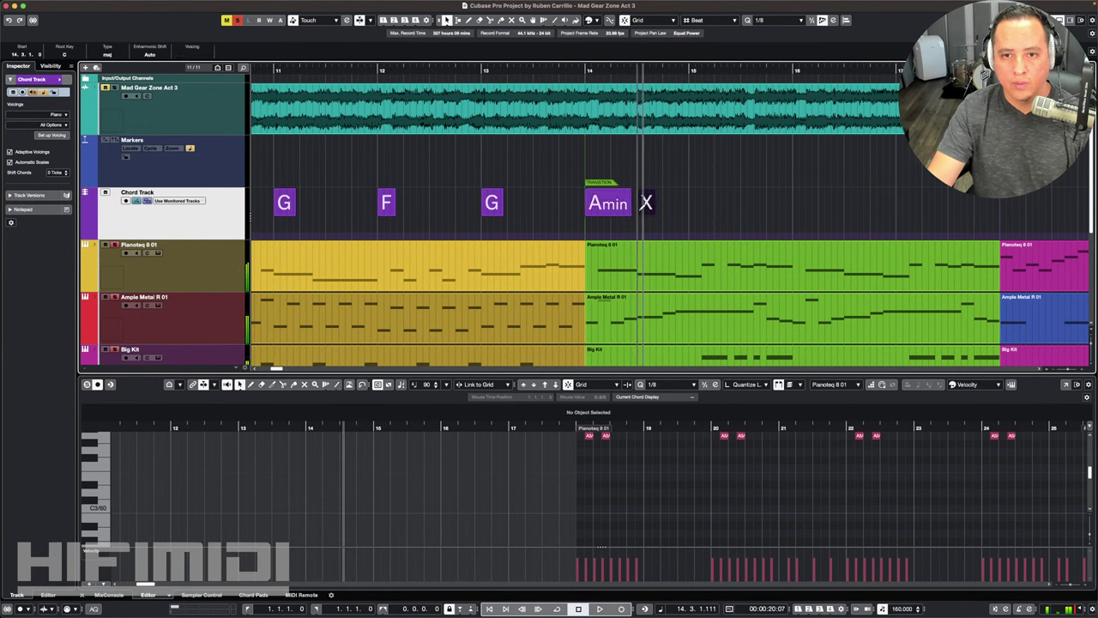
double_click(645, 208)
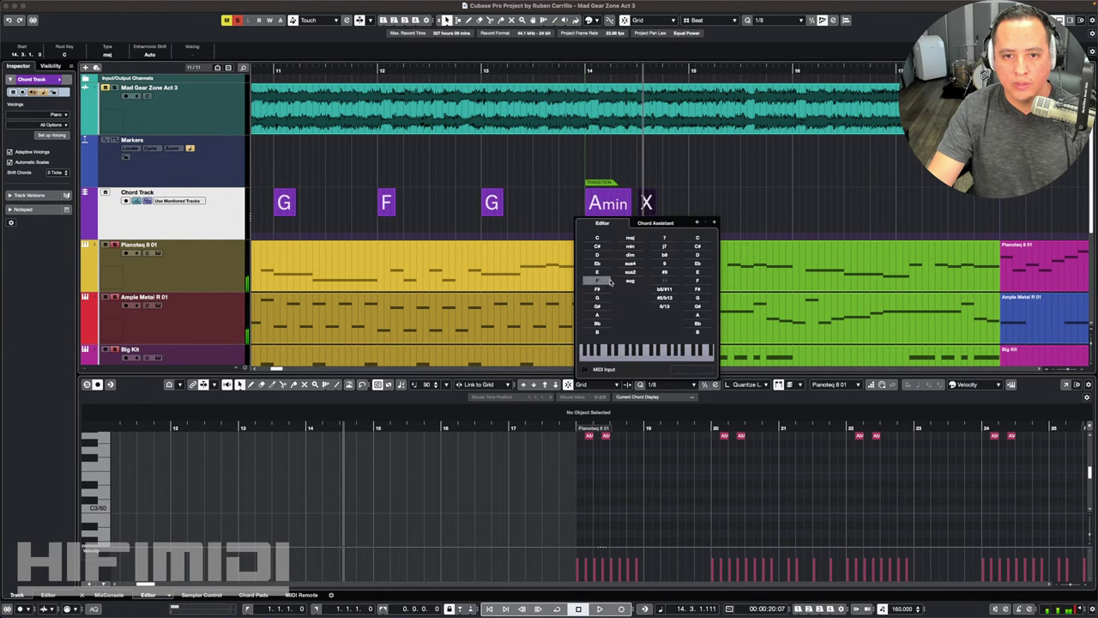
left_click(597, 238)
left_click(691, 202)
Listen on into bar 15, select the Pianoteq 8 01 track and add a Cdim/Eb chord at bar 15
key("space")
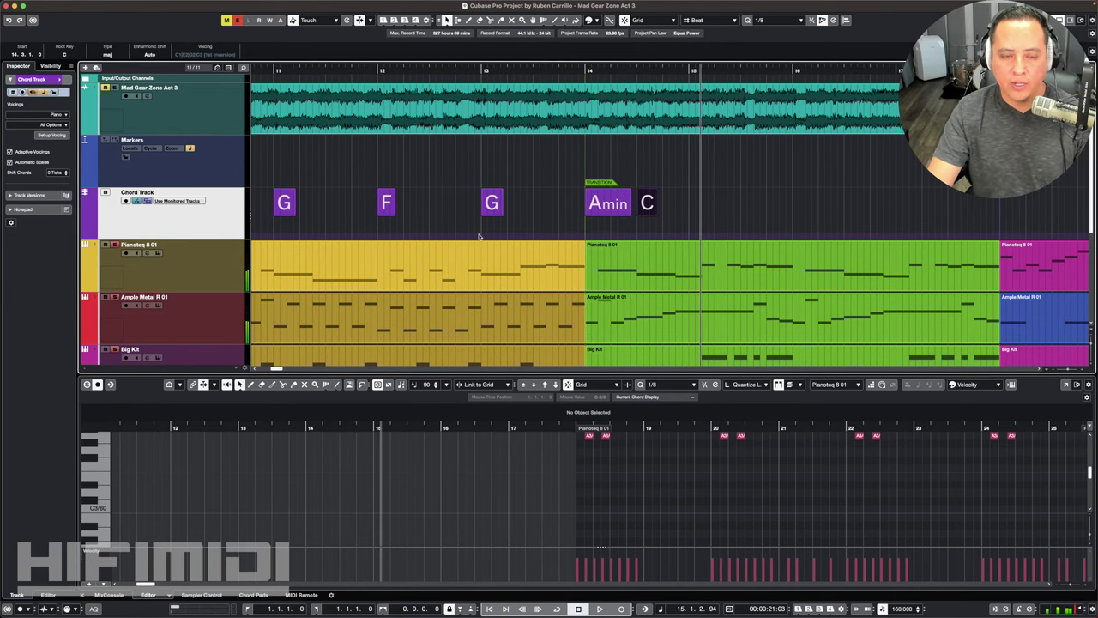
scroll(308, 263, "down", 4)
scroll(238, 263, "up", 3)
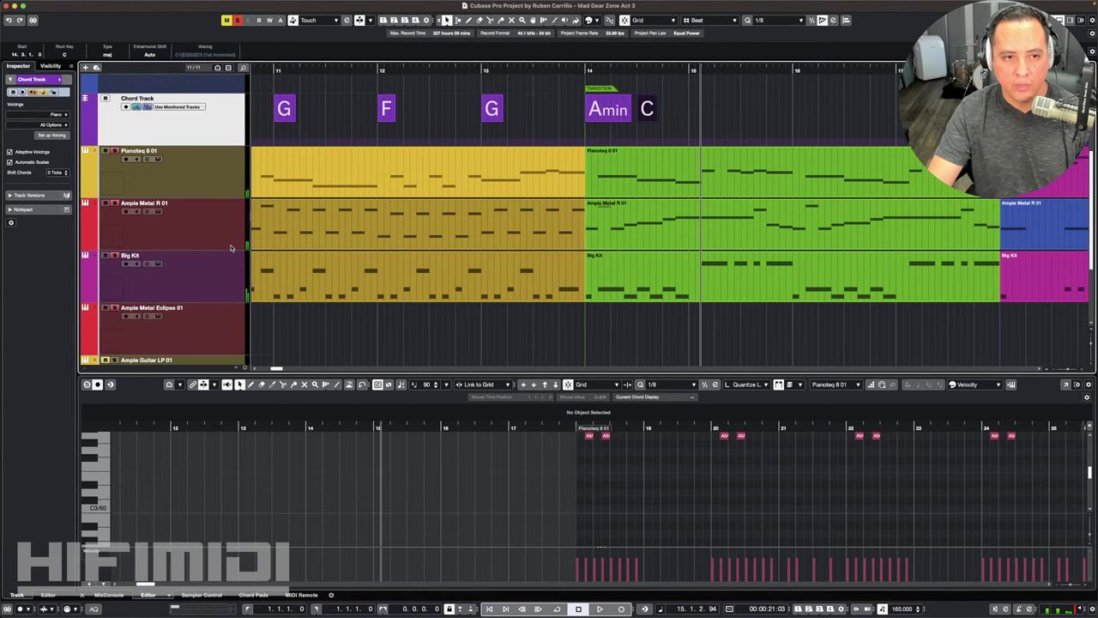
left_click(228, 200)
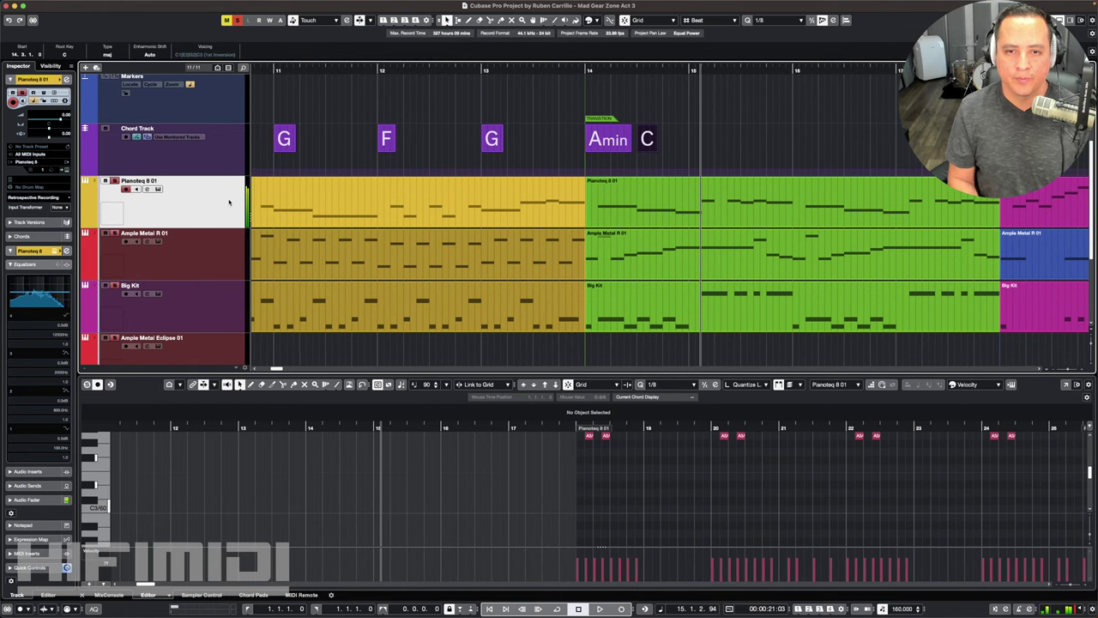
left_click(695, 137)
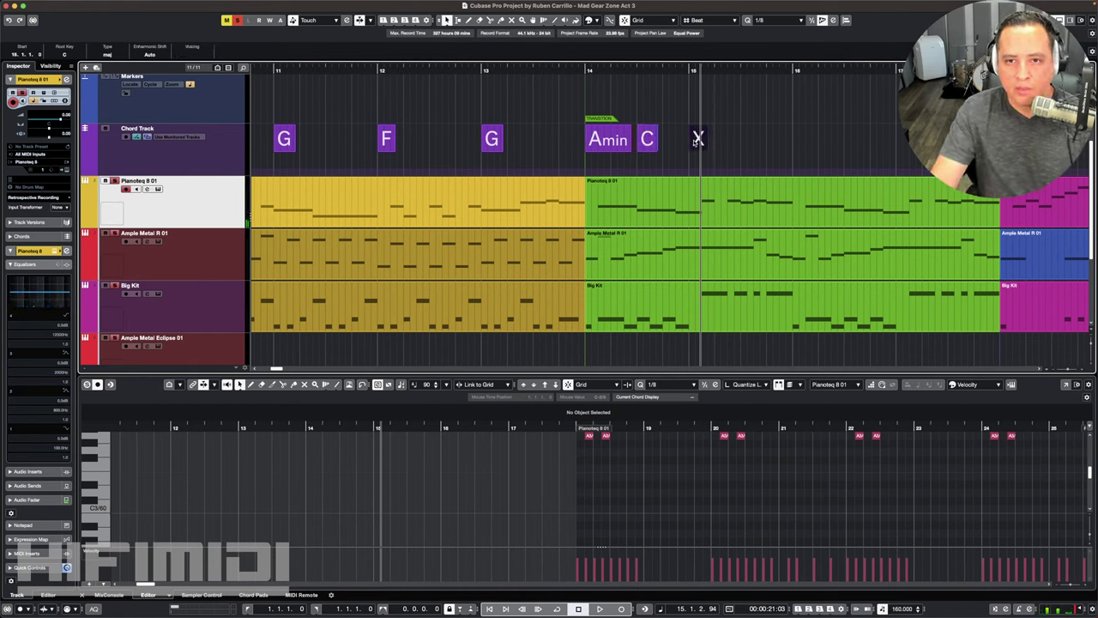
double_click(696, 139)
left_click(652, 174)
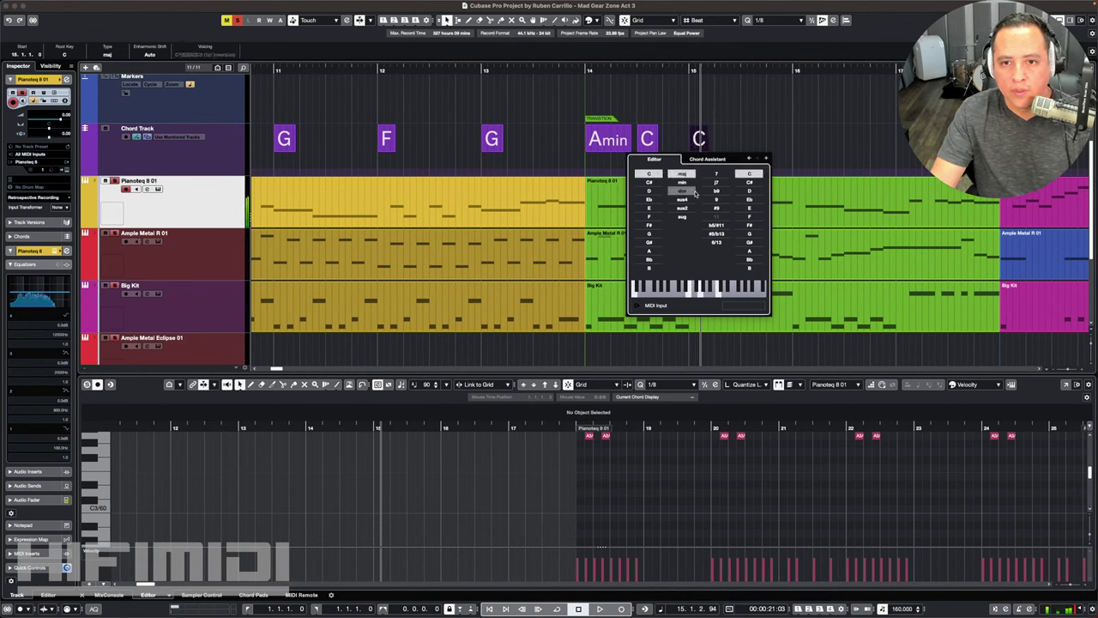
left_click(686, 192)
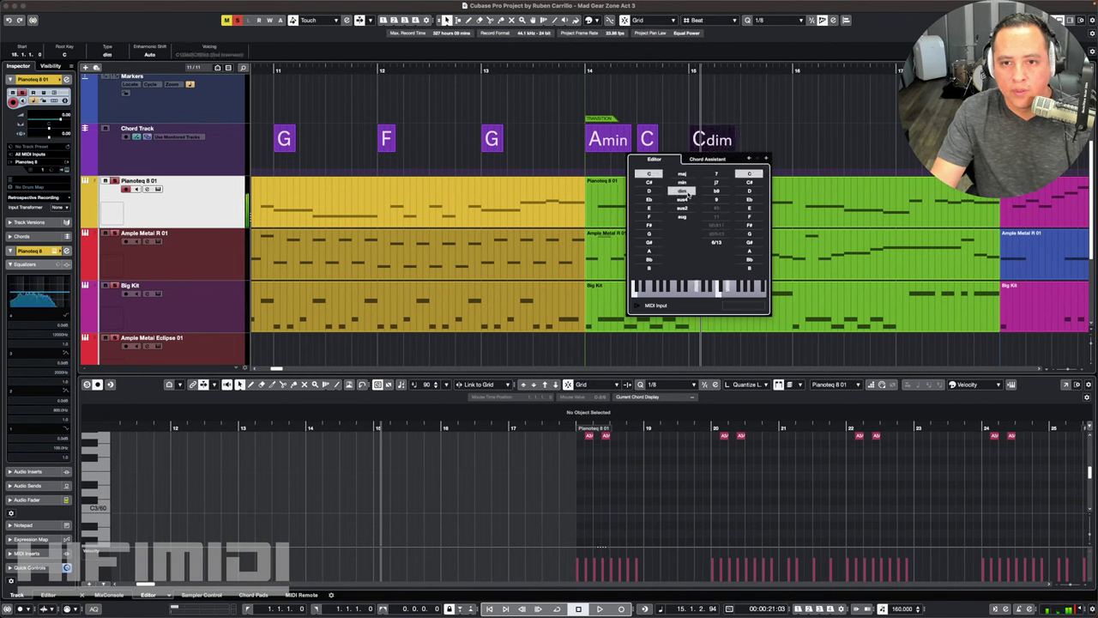
left_click(751, 199)
left_click(801, 122)
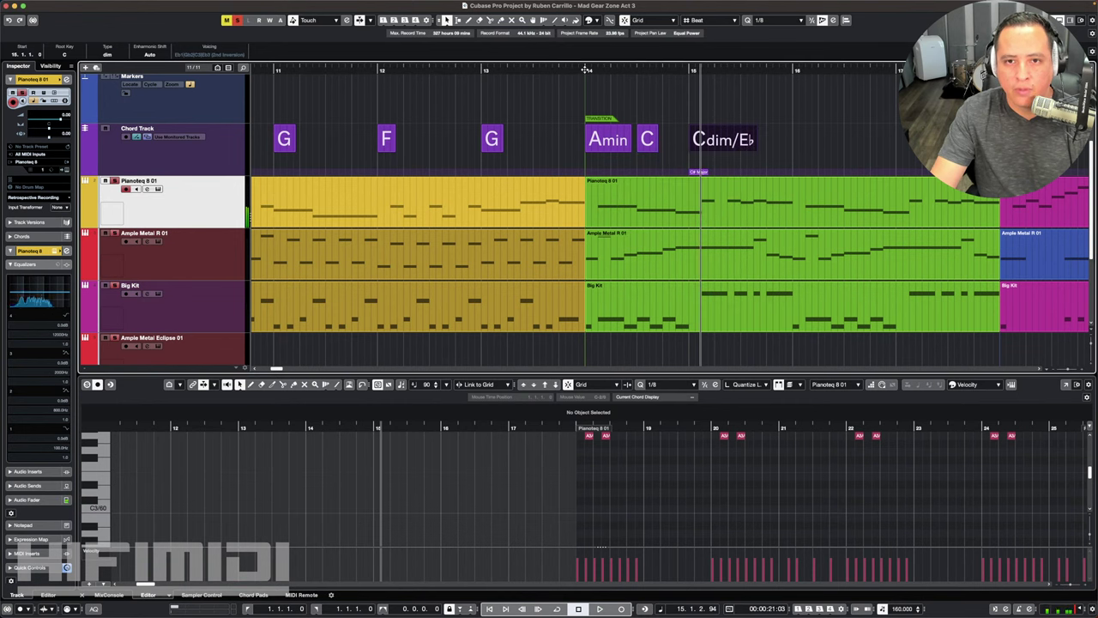
Play back from bar 14 and try moving the Cdim/Eb chord to beat 4 of bar 14
left_click(586, 69)
key("space")
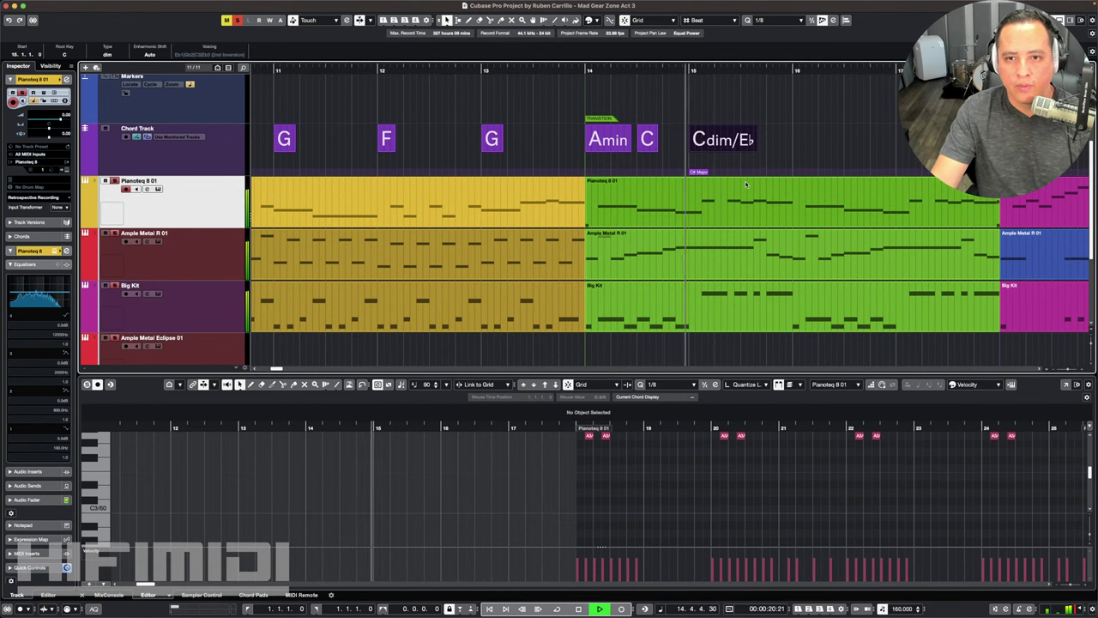
key("space")
left_click_drag(725, 144, 699, 146)
left_click(758, 21)
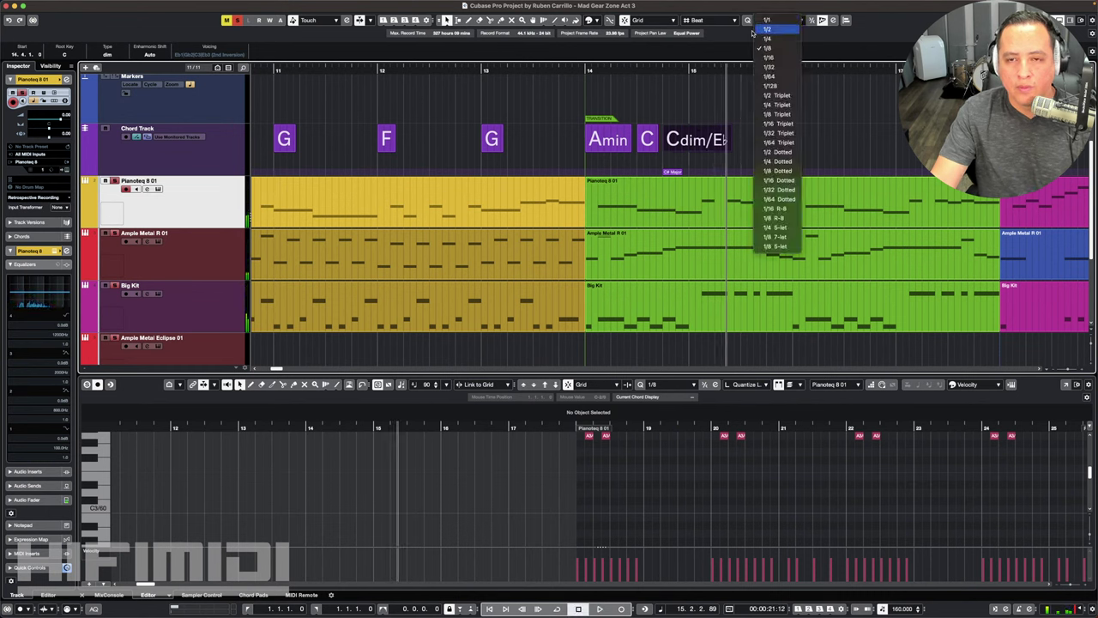
left_click(711, 22)
left_click(712, 22)
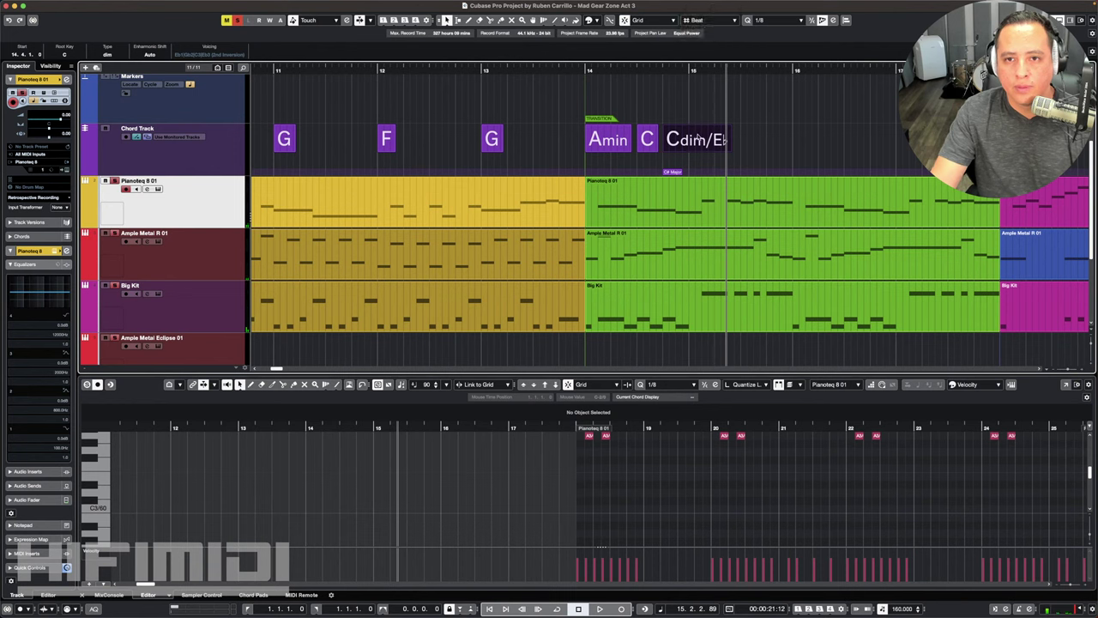
mouse_move(699, 137)
left_mouse_down()
mouse_move(726, 137)
mouse_move(701, 137)
left_mouse_up()
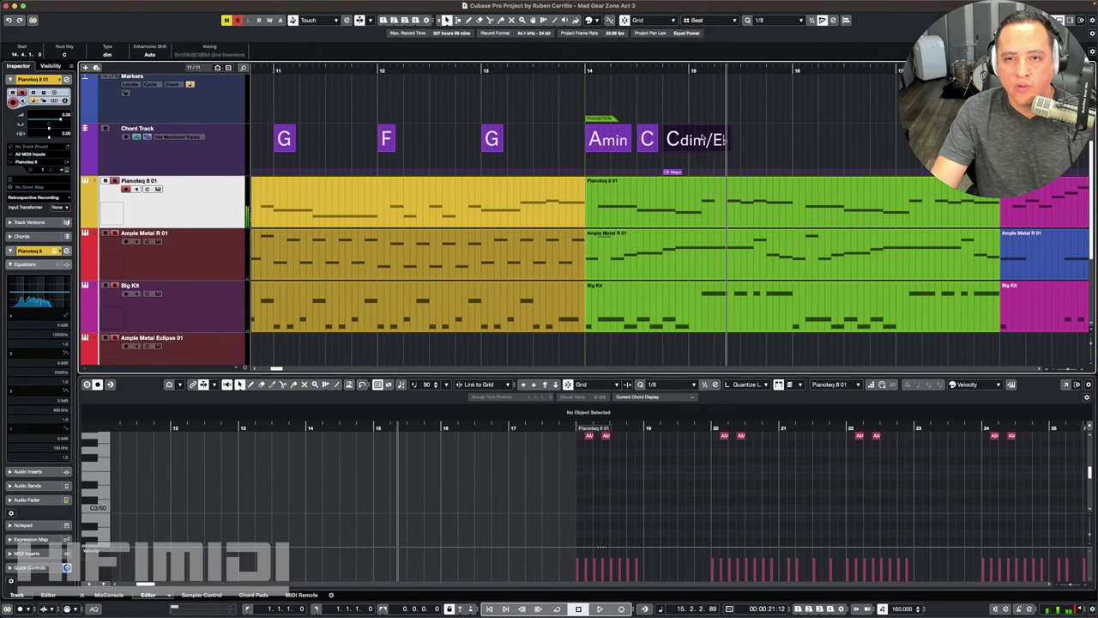
Set the grid quantize to 1/16, place the Cdim/Eb chord just ahead of bar 15 and replay the section from bar 14
left_click(772, 21)
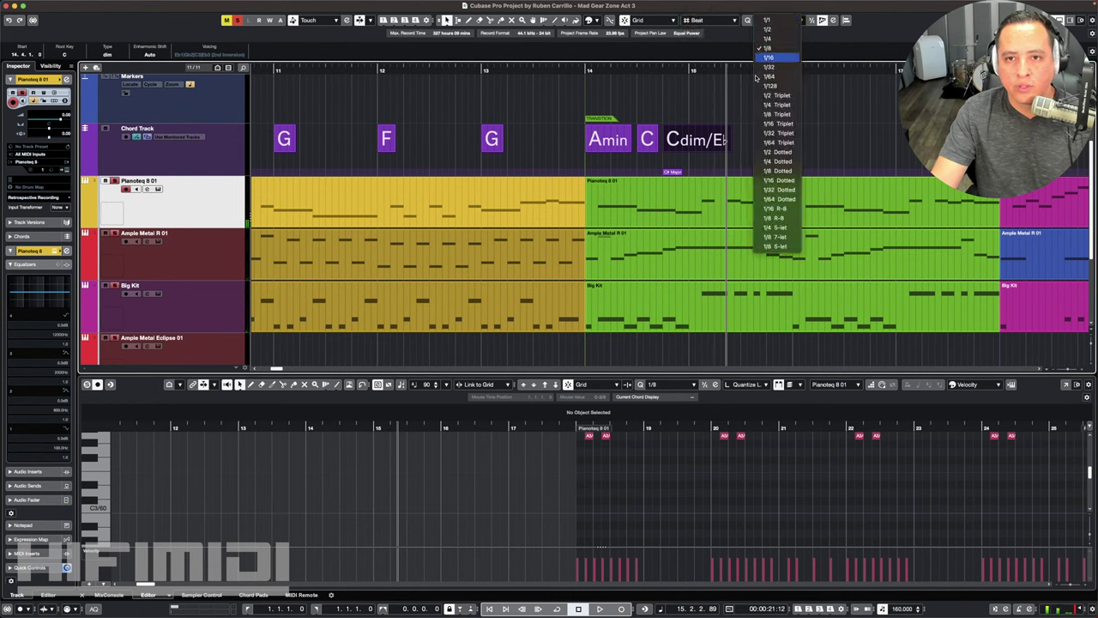
left_click(768, 58)
left_click_drag(678, 146, 692, 121)
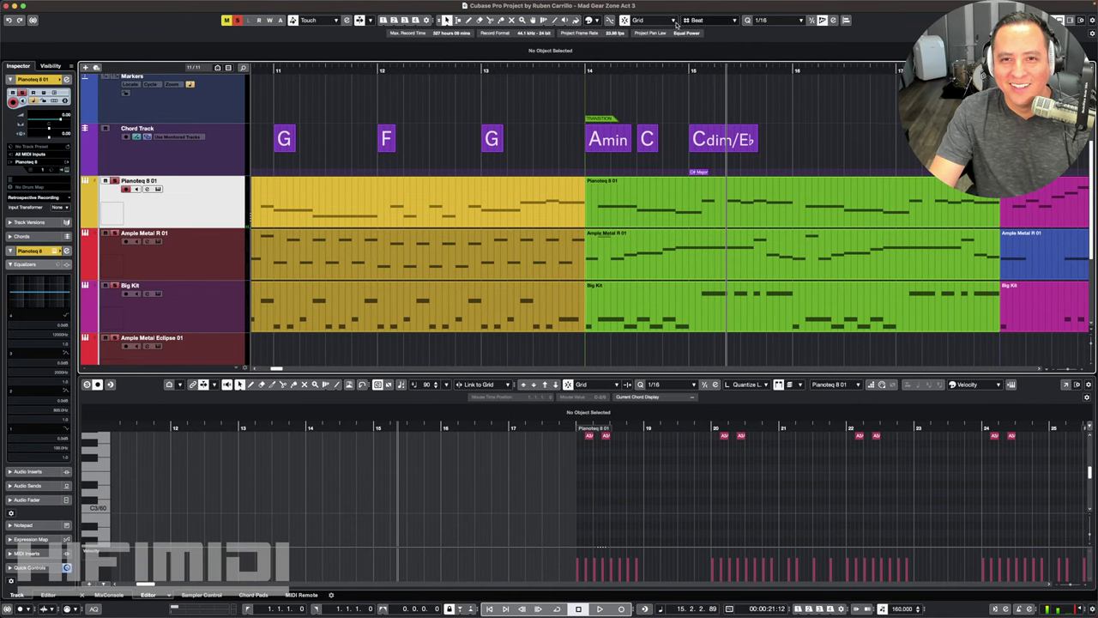
left_click_drag(701, 139, 684, 140)
left_click_drag(586, 70, 586, 66)
key("space")
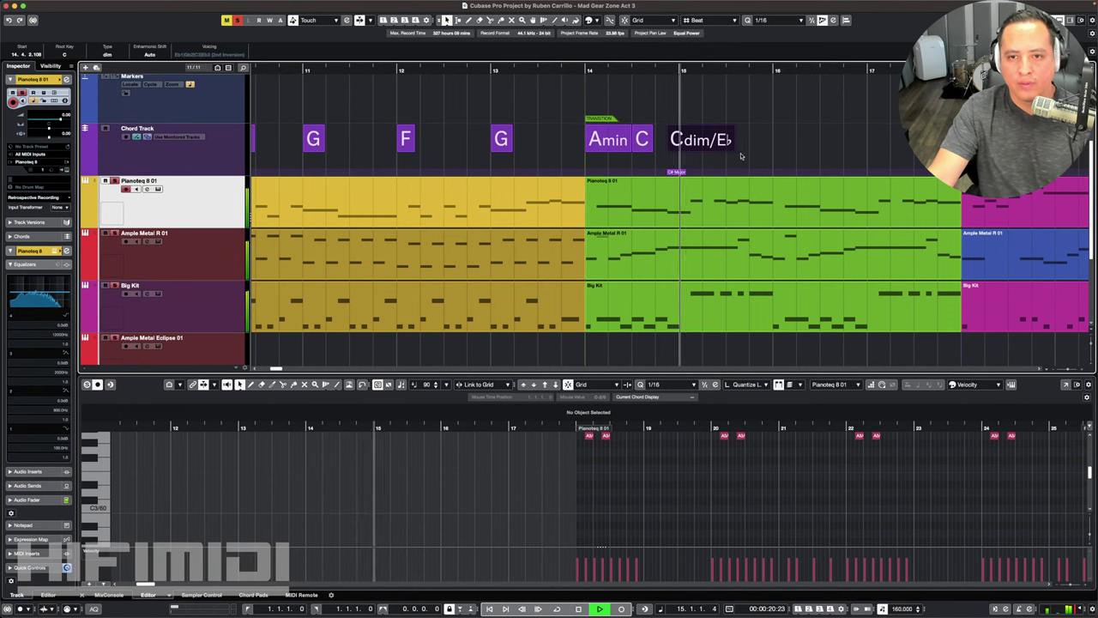
key("space")
Copy the Amin, C, Cdim/Eb progression so that it repeats from bar 16, and listen to the result
left_click_drag(761, 138, 793, 148)
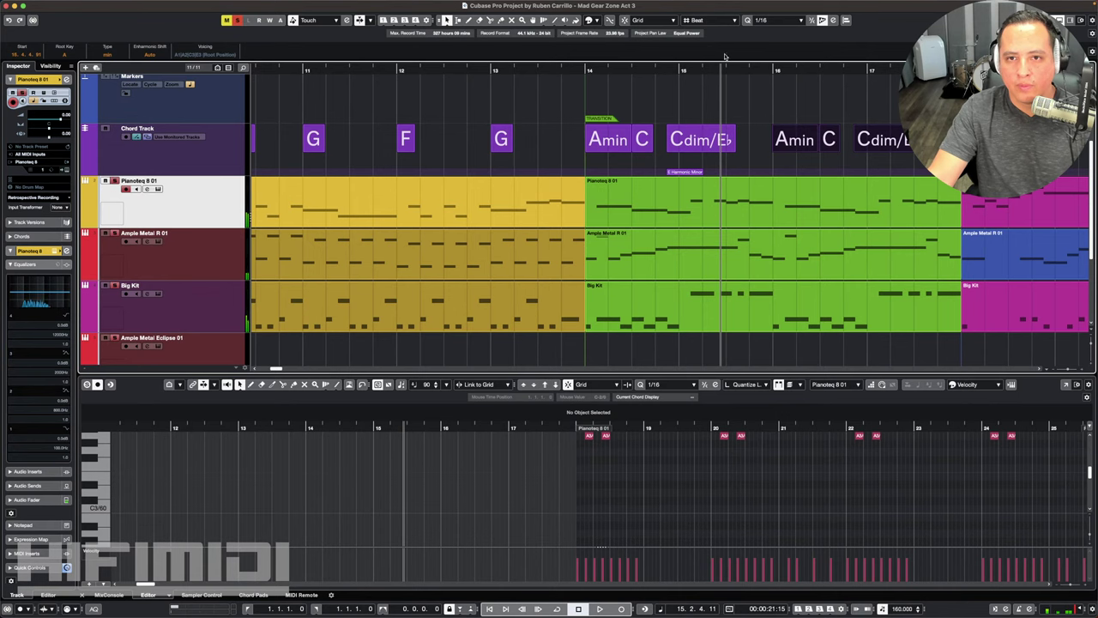
left_click_drag(787, 144, 793, 146)
key("space")
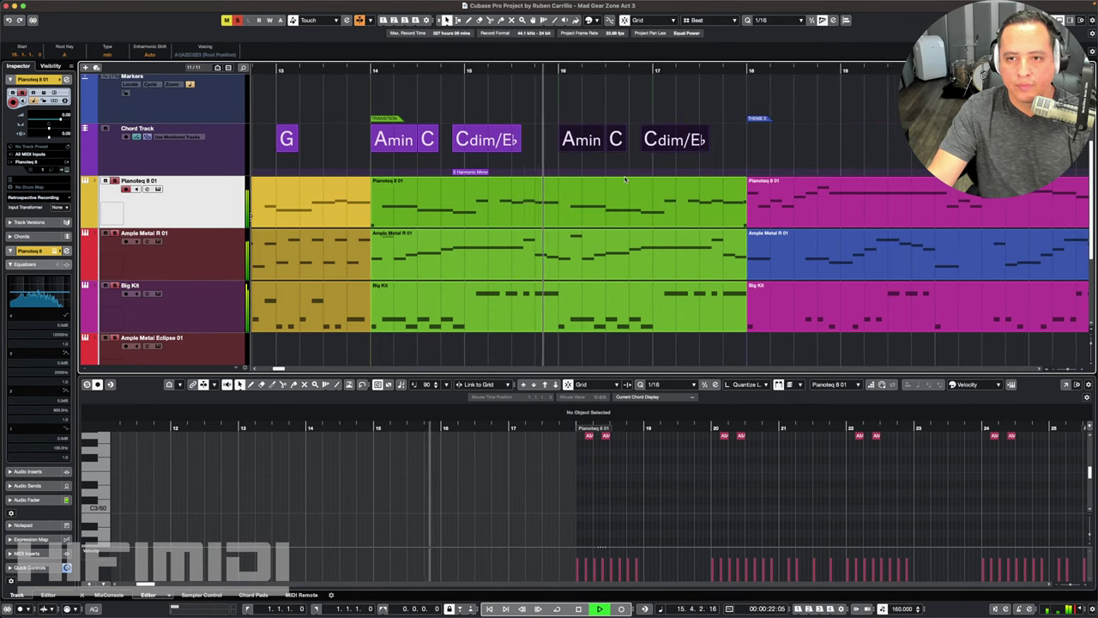
key("space")
Recolor the Pianoteq 8 01 and Big Kit clips starting at bar 18 blue to match the Ample Metal R 01 clip
left_click(565, 231)
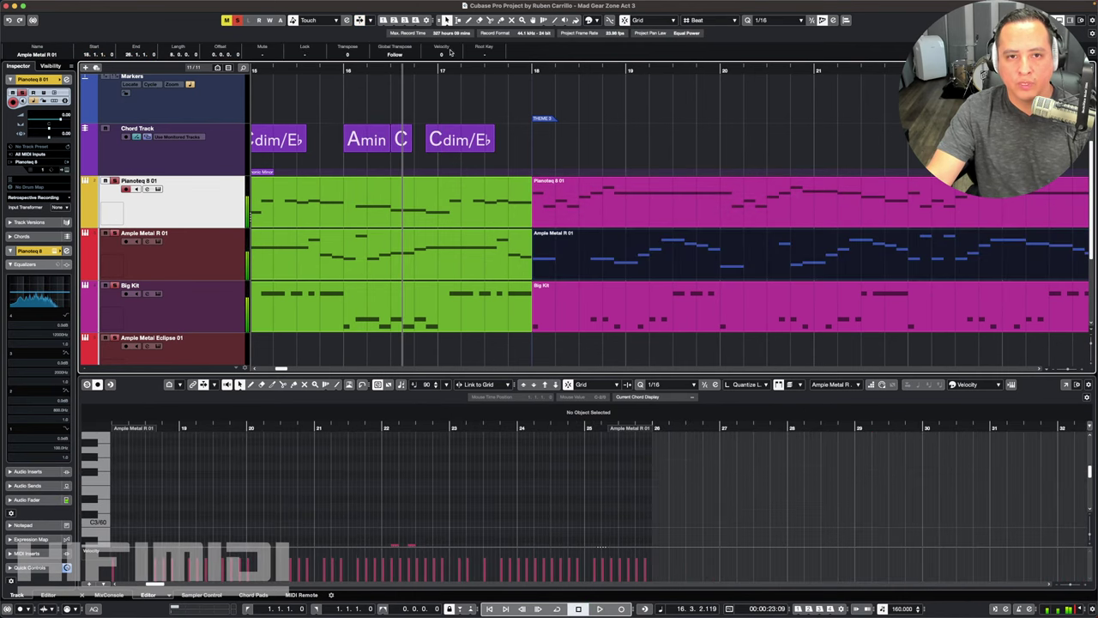
left_click(589, 20)
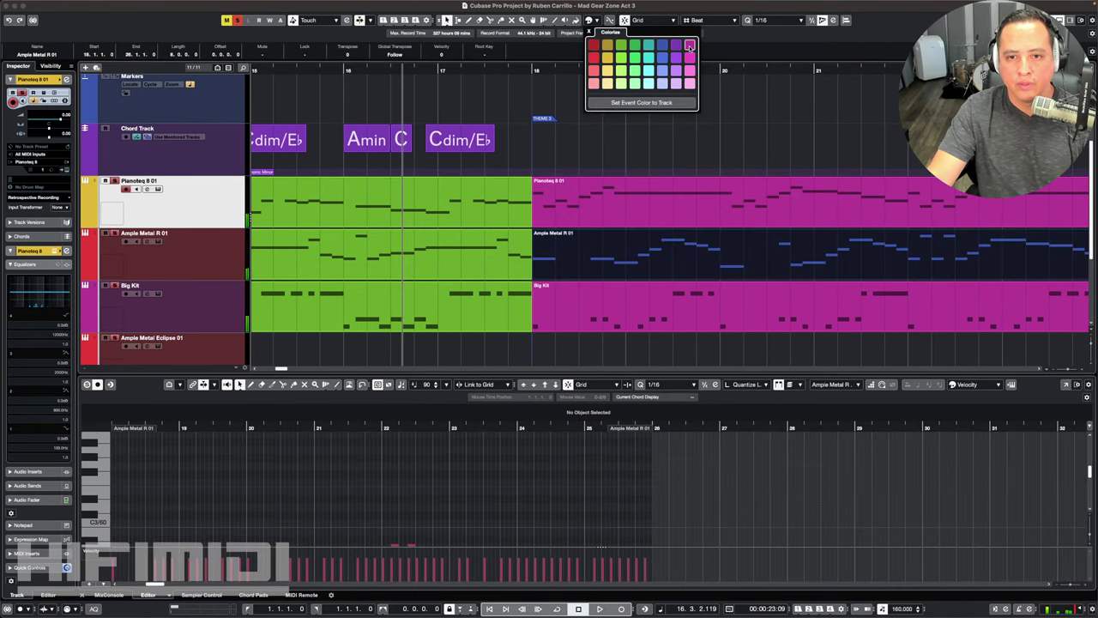
left_click(659, 204)
left_click(641, 203)
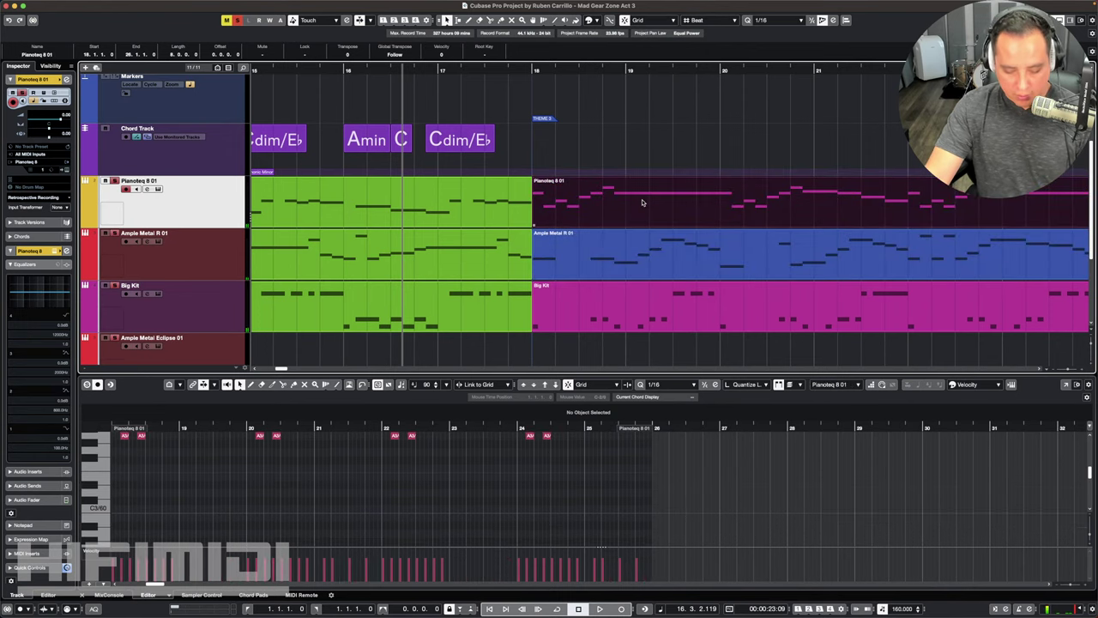
key("g")
key("g")
key("g")
key("g")
key("g")
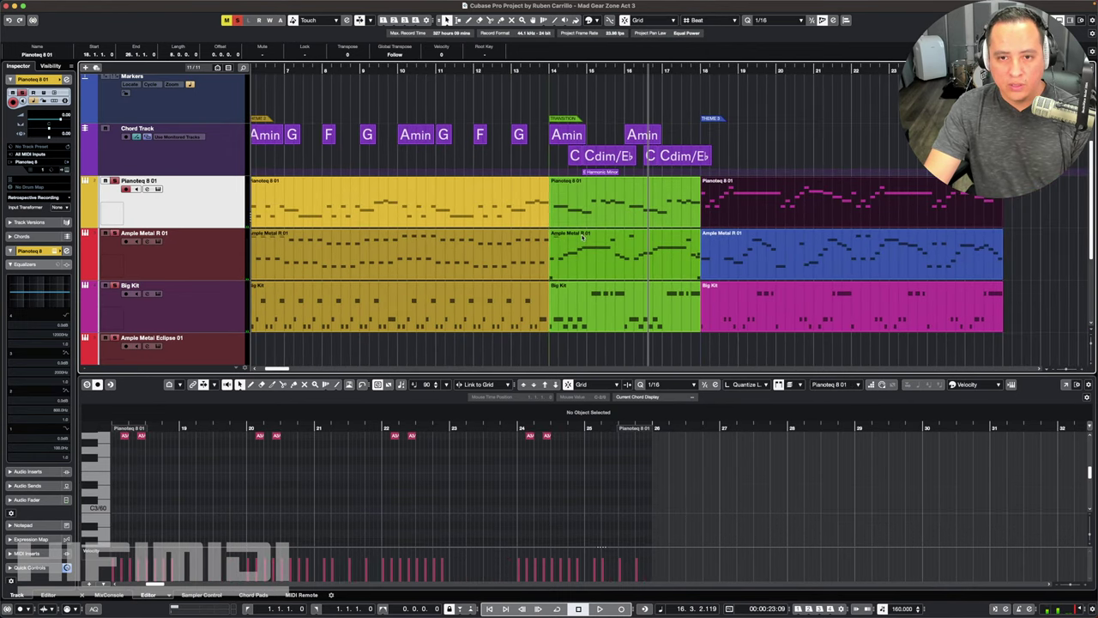
left_click(726, 294, "shift")
left_click(599, 22)
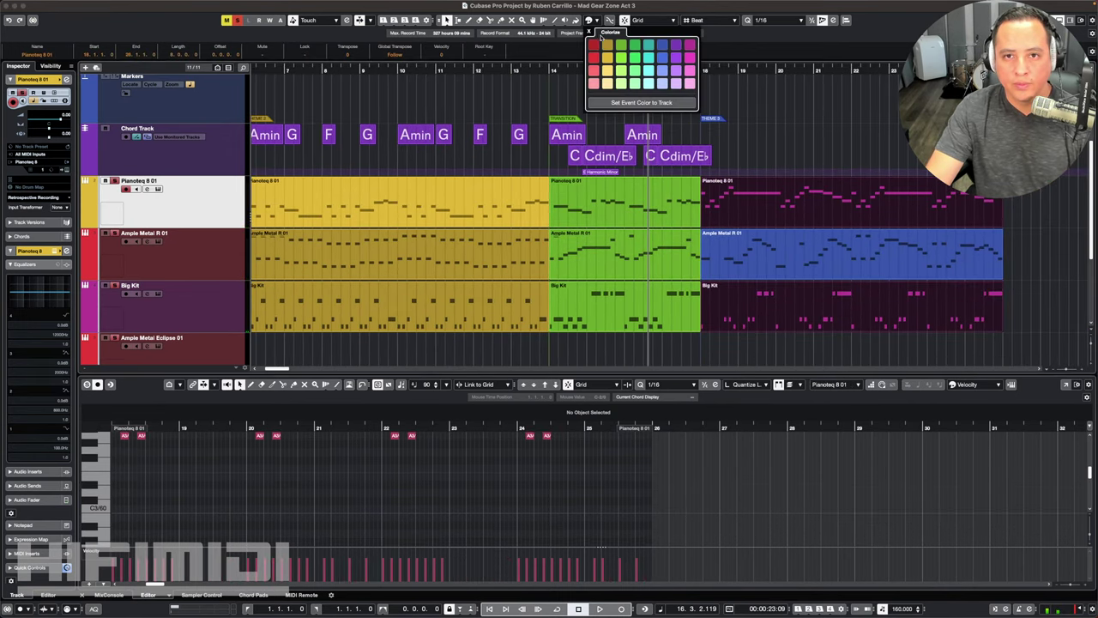
left_click(663, 46)
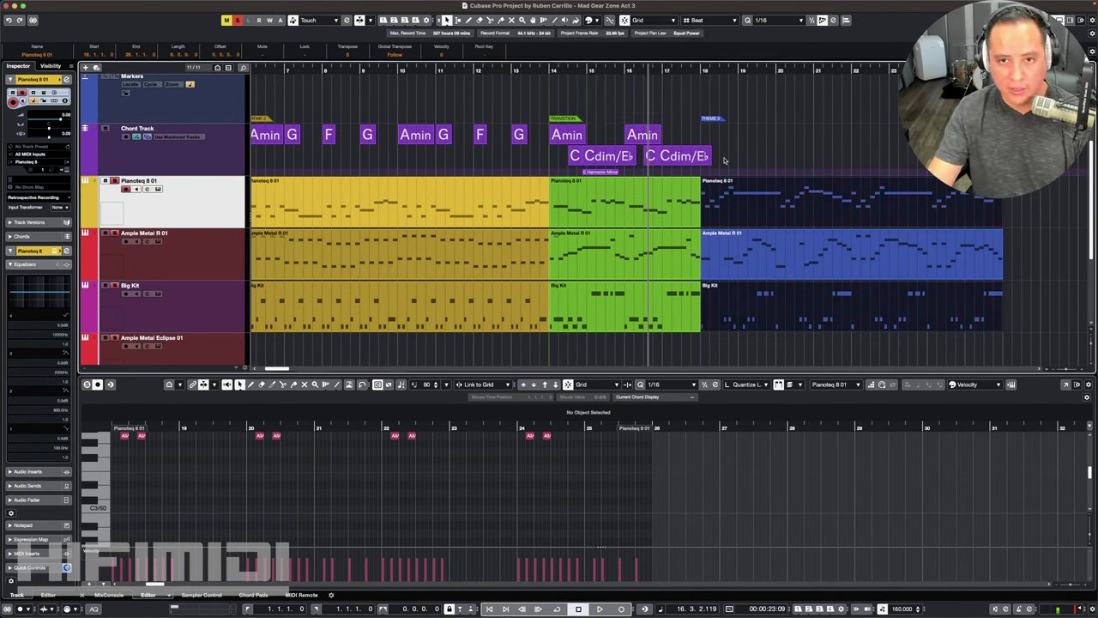
Listen through the Transition into the Theme 3 section and add an A minor chord at bar 18
key("h")
key("h")
key("h")
key("h")
key("h")
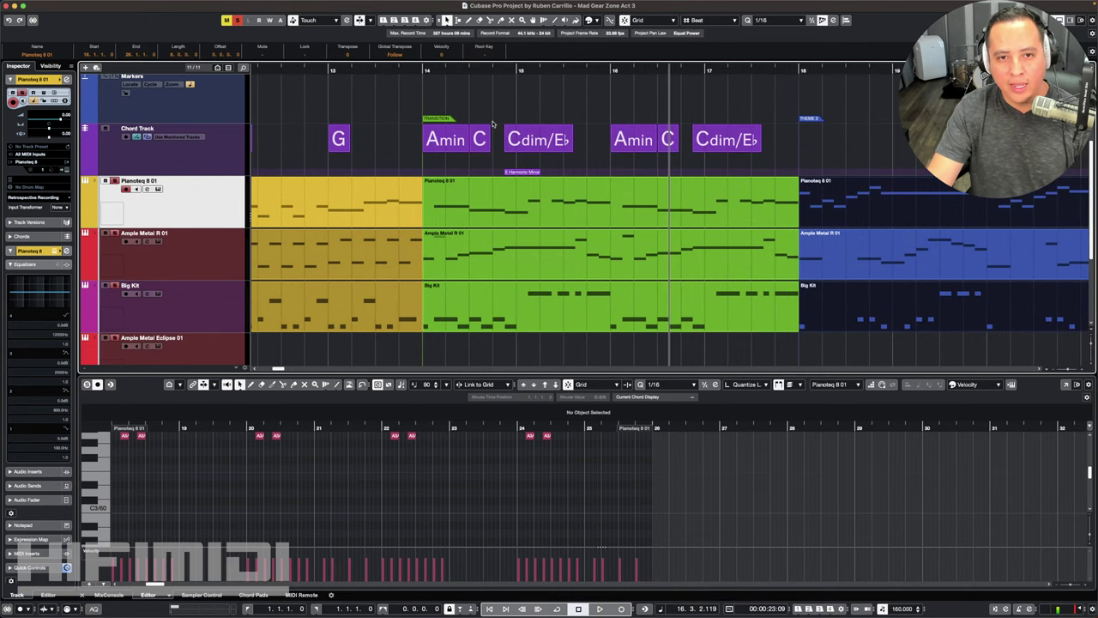
left_click(426, 79)
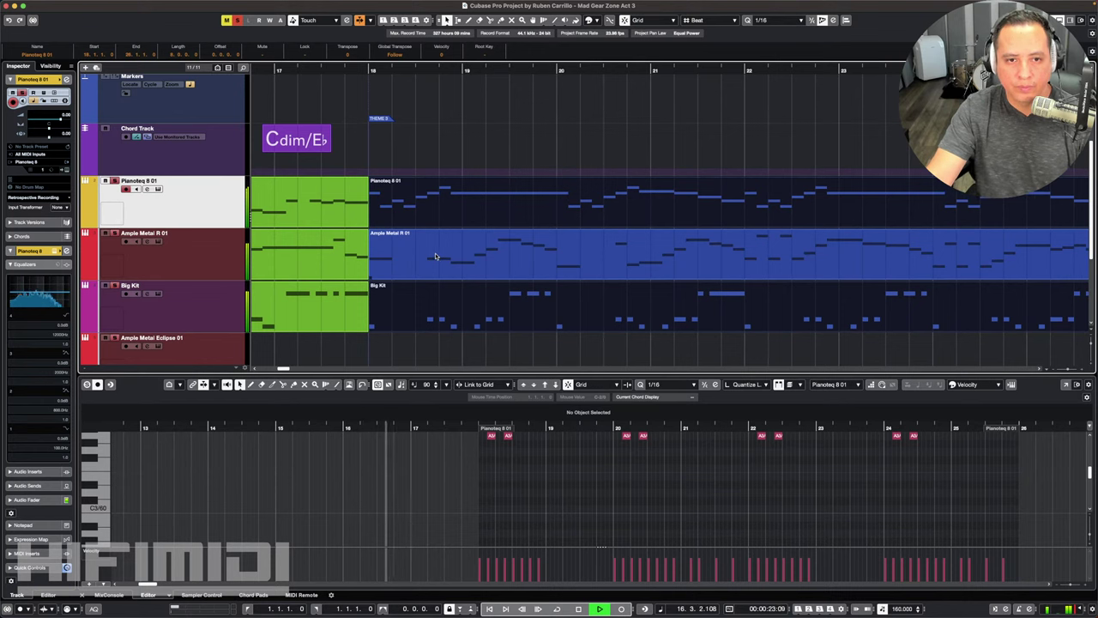
key("space")
left_click(380, 146)
double_click(379, 146)
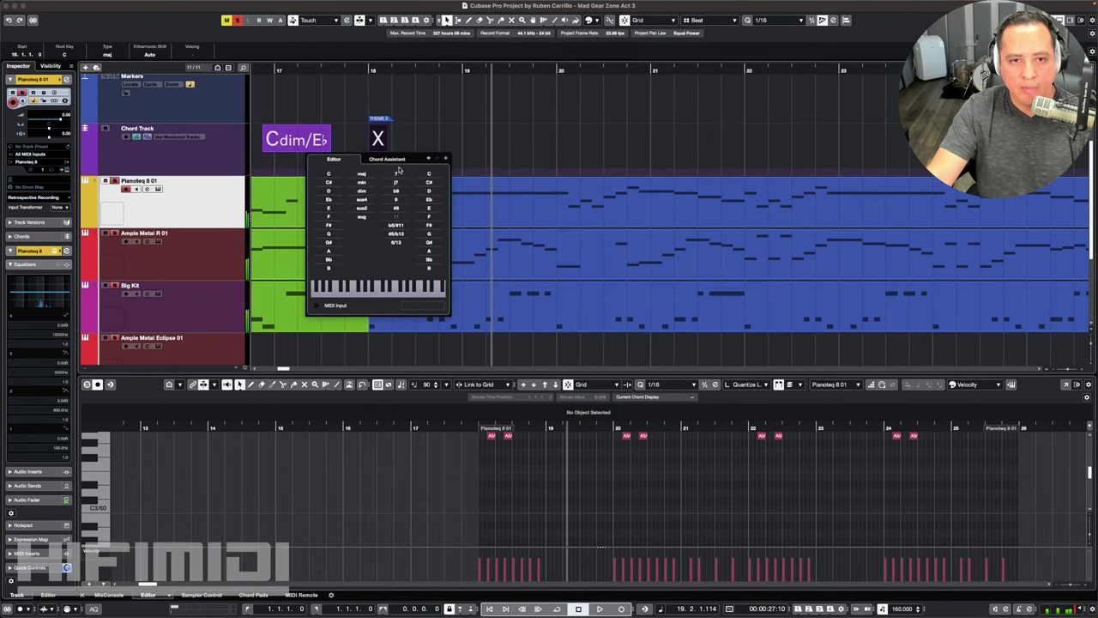
left_click(328, 250)
left_click(362, 182)
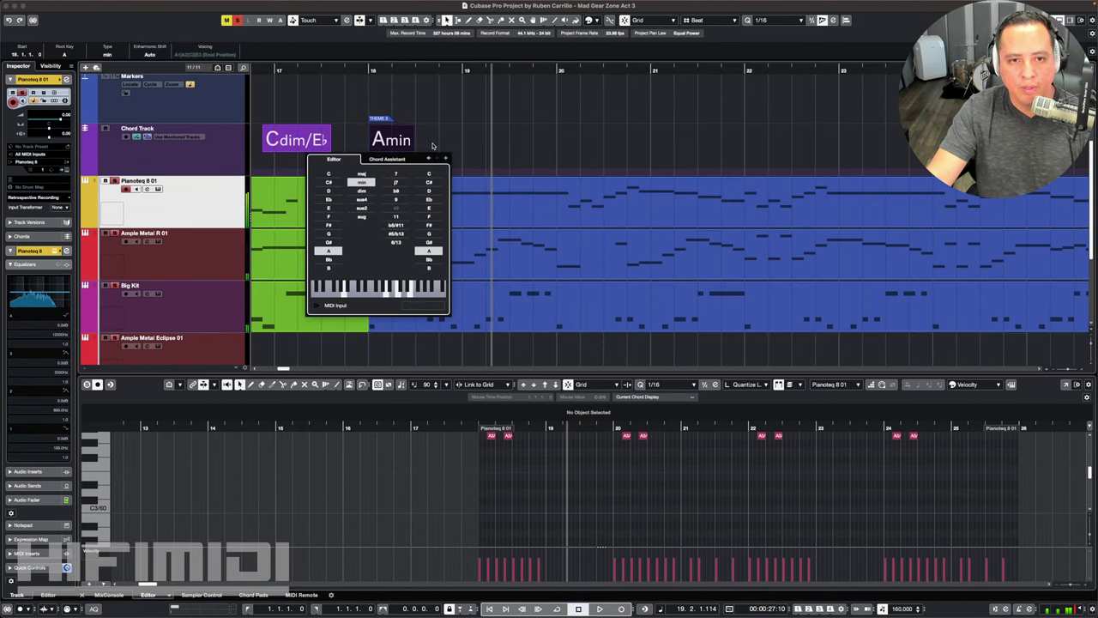
left_click(454, 134)
Listen on from bar 18 and add a G major chord at bar 19
left_click(424, 72)
key("space")
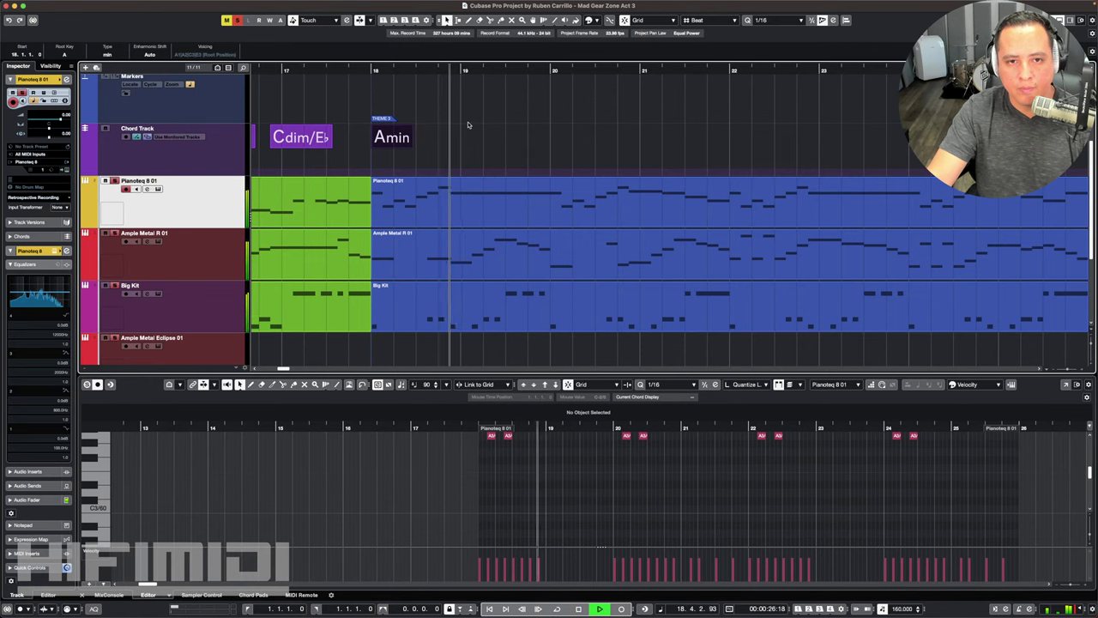
key("space")
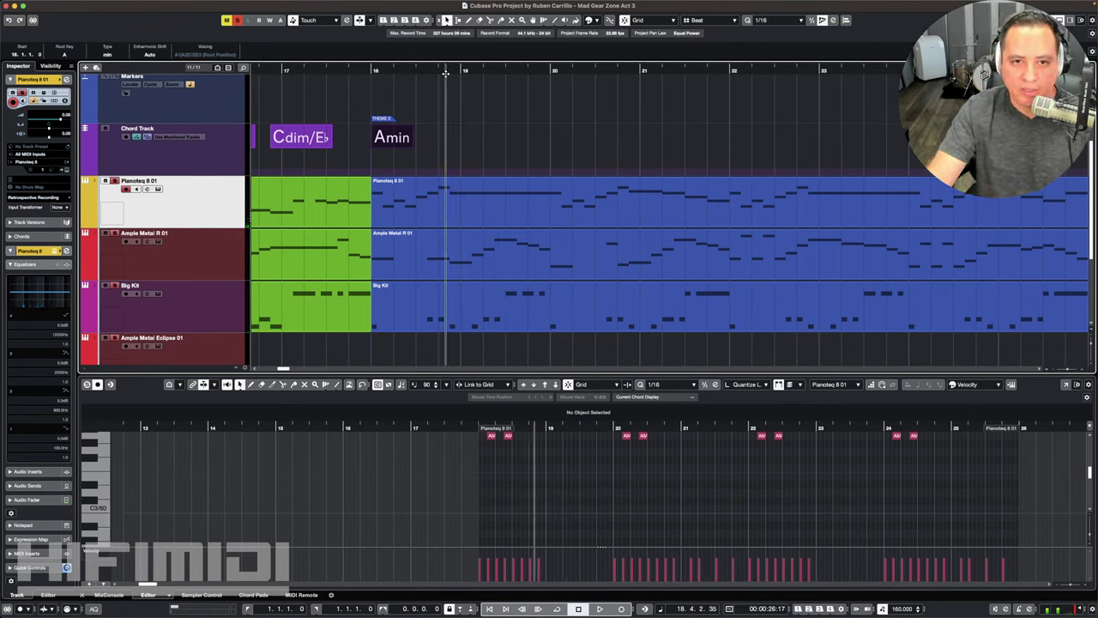
left_click(465, 136)
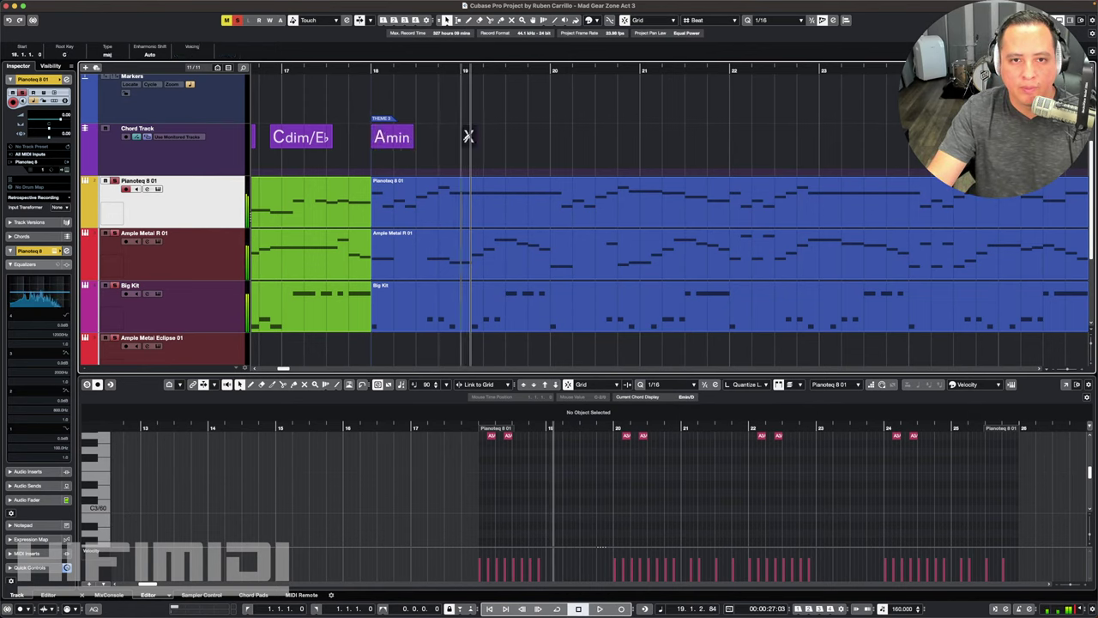
double_click(468, 136)
left_click(427, 230)
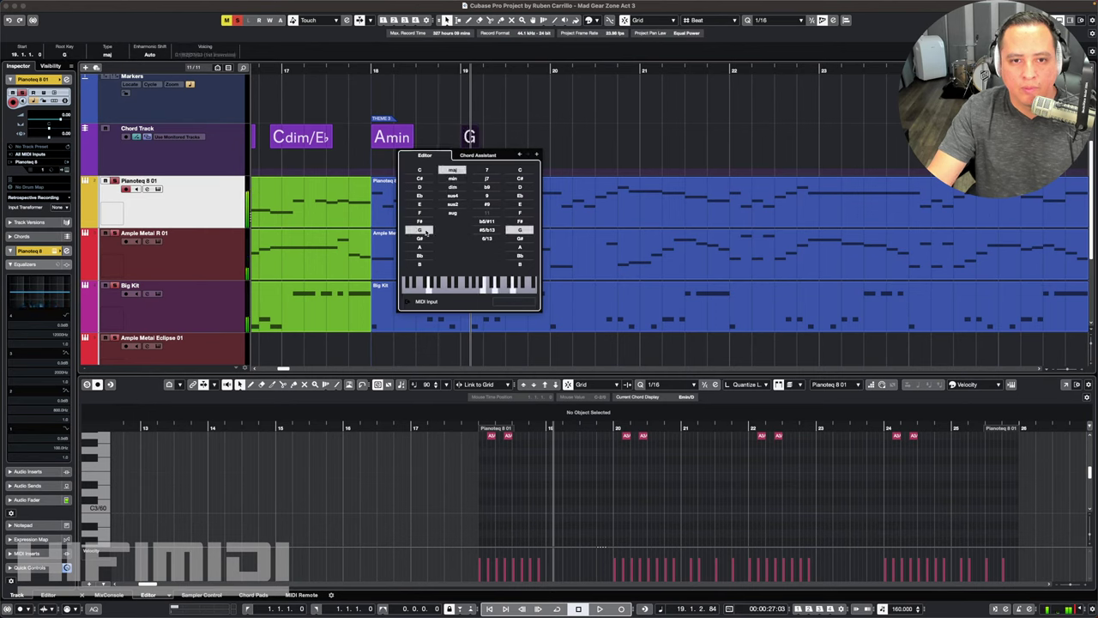
Change the G chord at bar 19 to G6 and listen on into bar 20
left_click(488, 239)
left_click(541, 152)
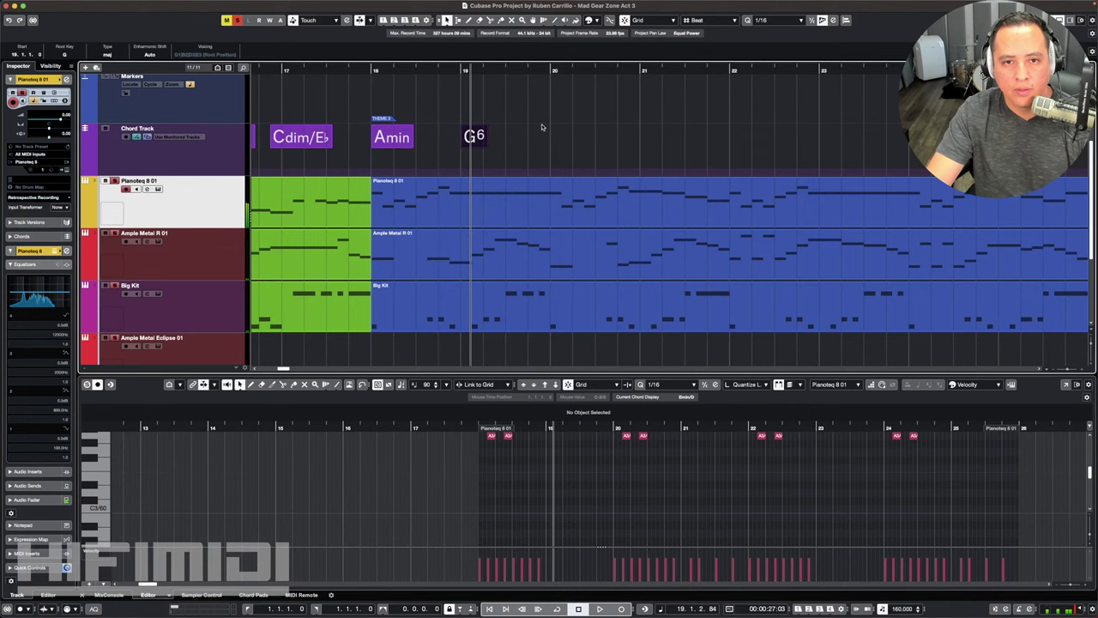
key("space")
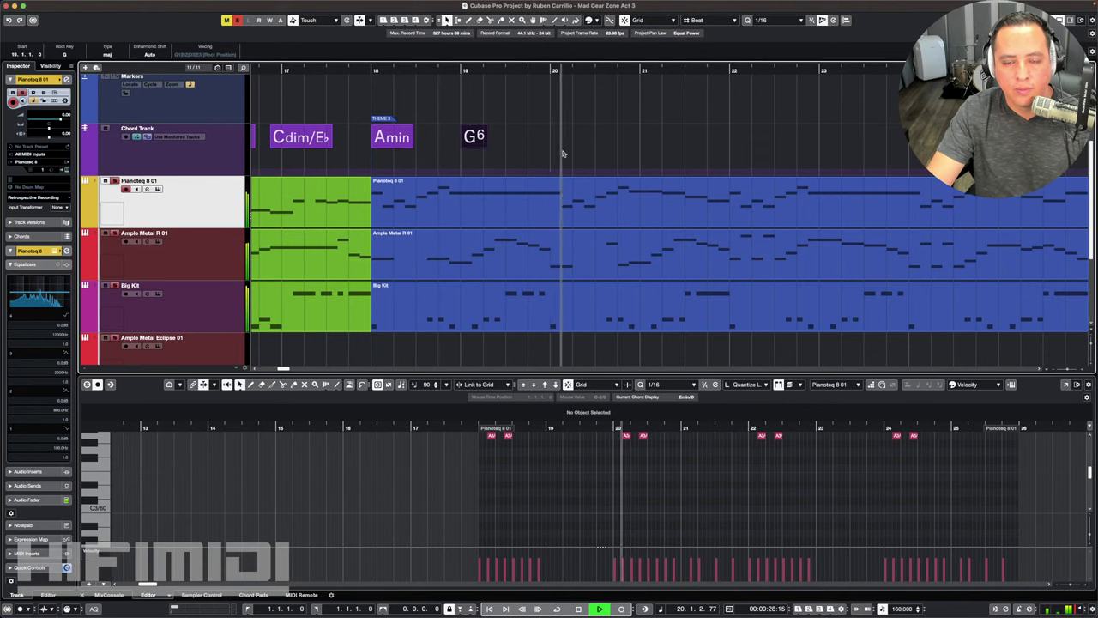
key("space")
Add an F major seventh chord to the chord track at bar 20
left_click(559, 142, "alt")
double_click(560, 143)
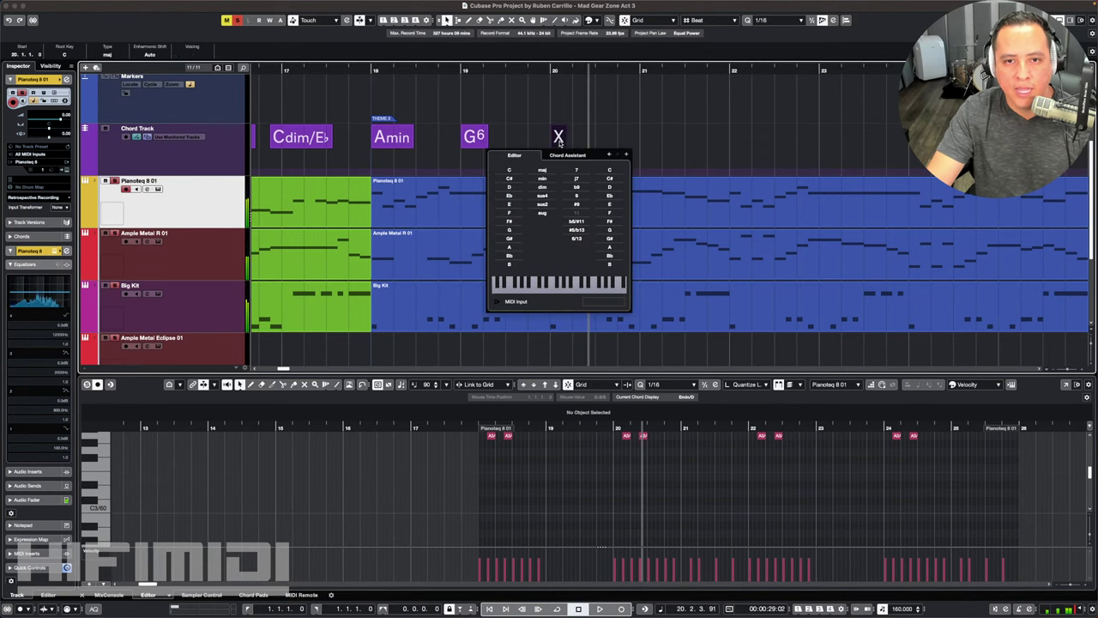
left_click(508, 212)
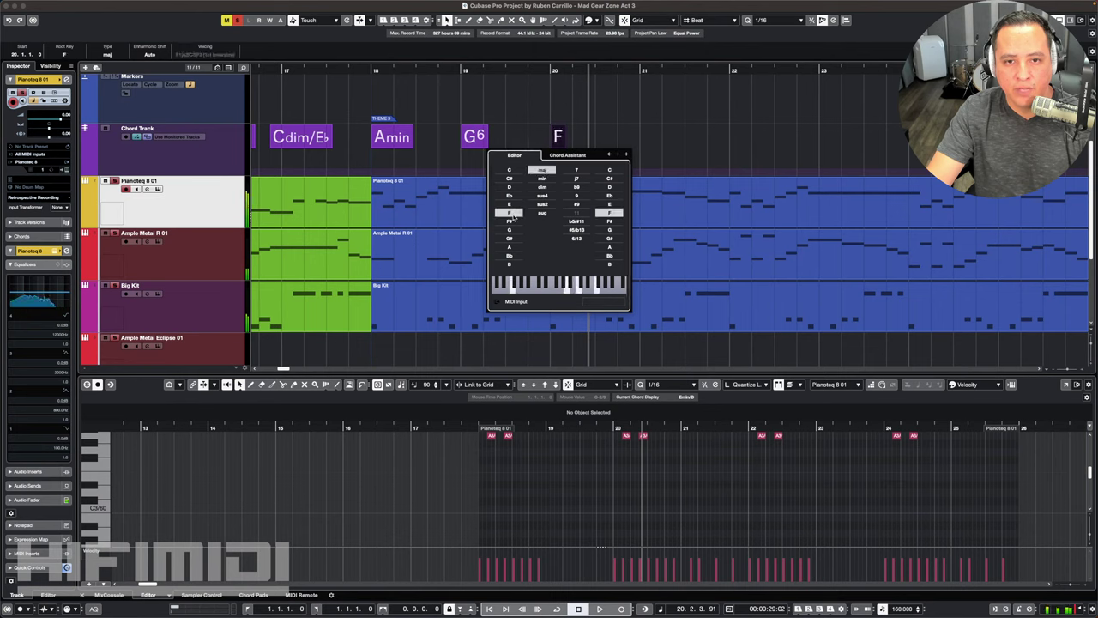
left_click(579, 170)
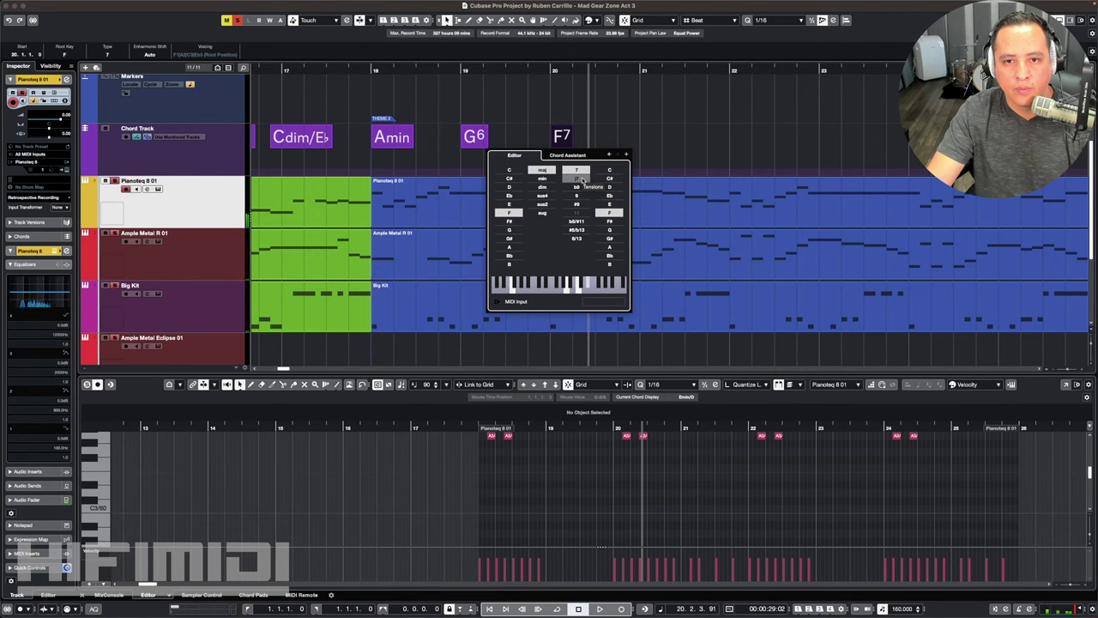
left_click(576, 177)
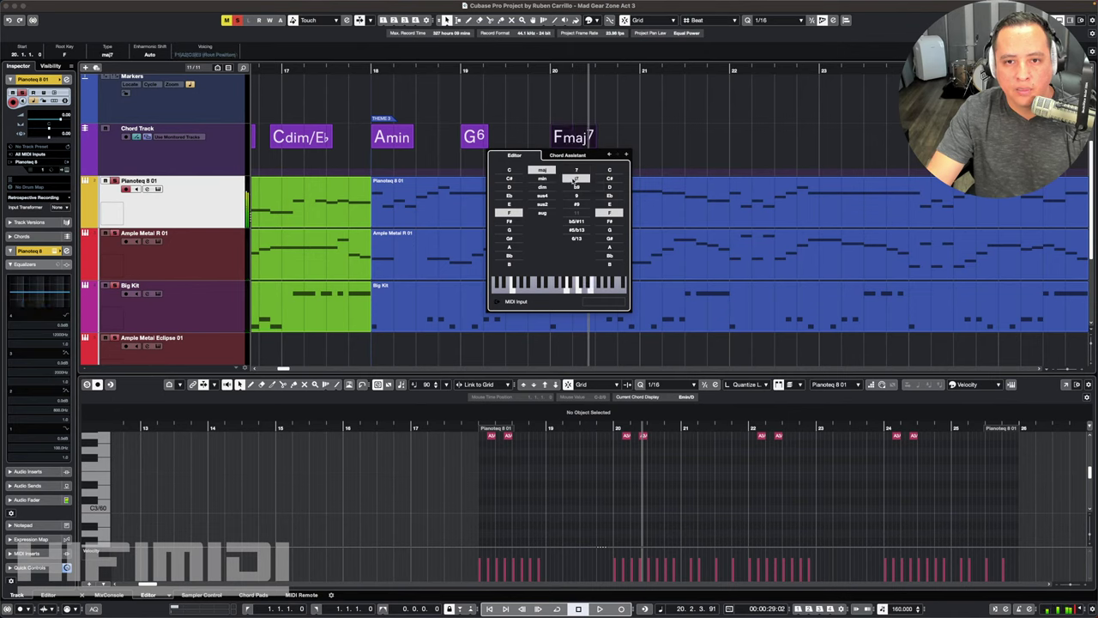
left_click(752, 83)
Listen again from bar 20 and add a G major chord at bar 21
left_click(552, 71)
key("space")
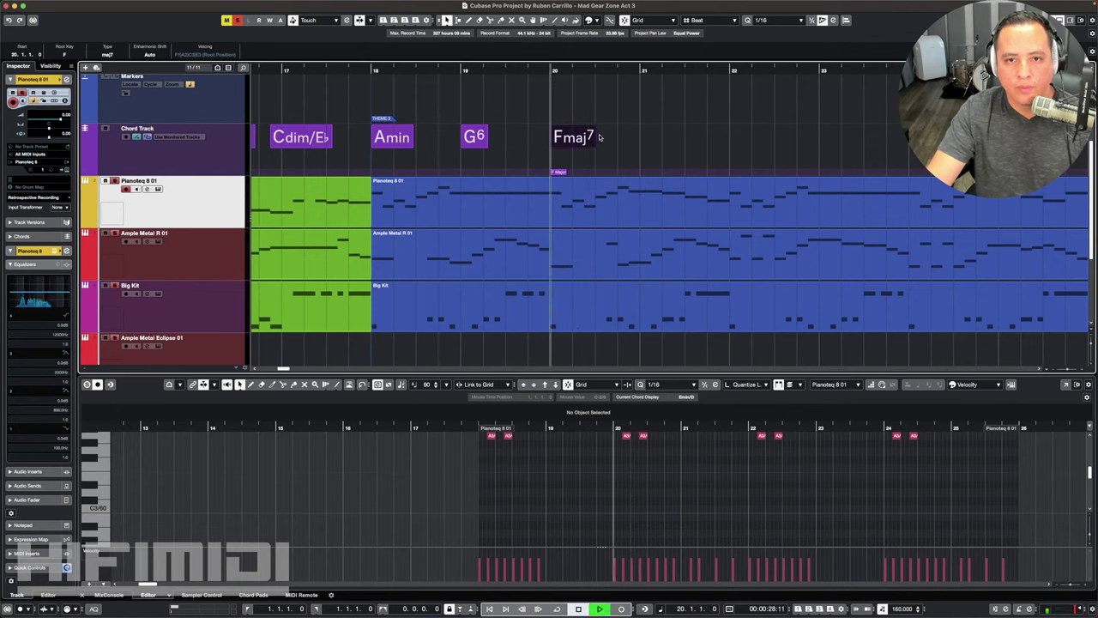
key("space")
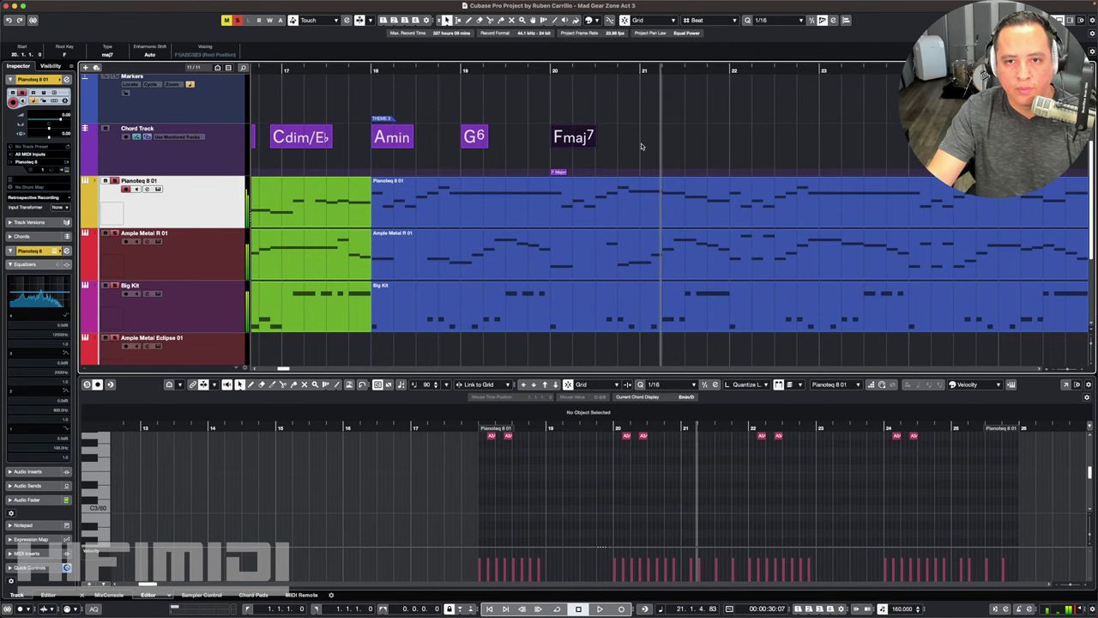
left_click(644, 143, "alt")
double_click(648, 137)
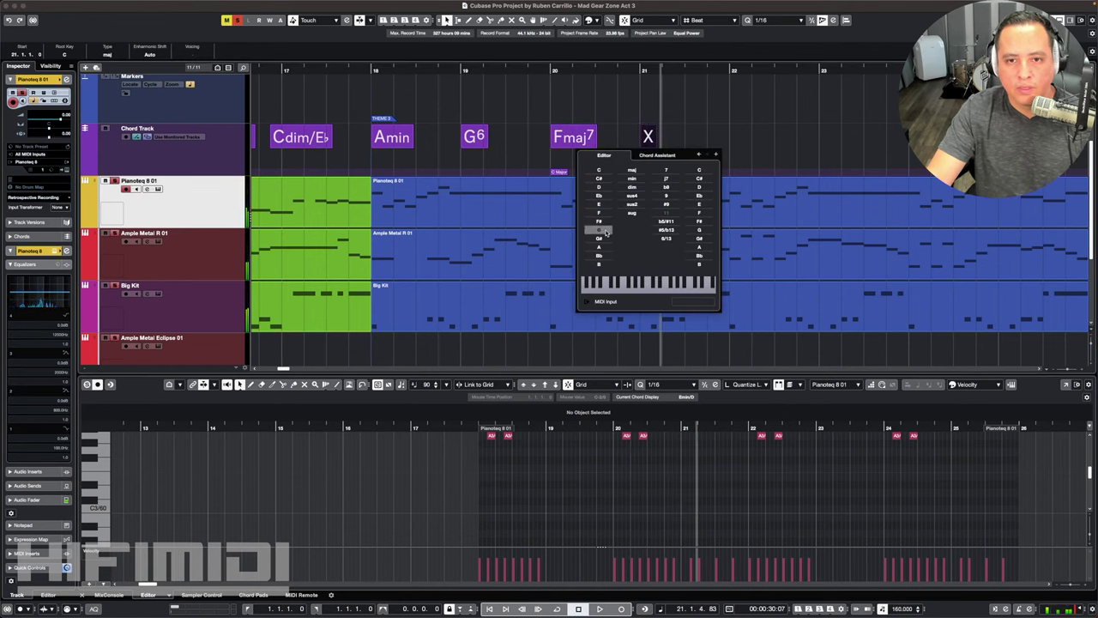
left_click(598, 229)
key("Escape")
Listen on into bar 25 and copy the Amin, G6 and Fmaj7 chords from bars 18–20 to bars 22–24
key("space")
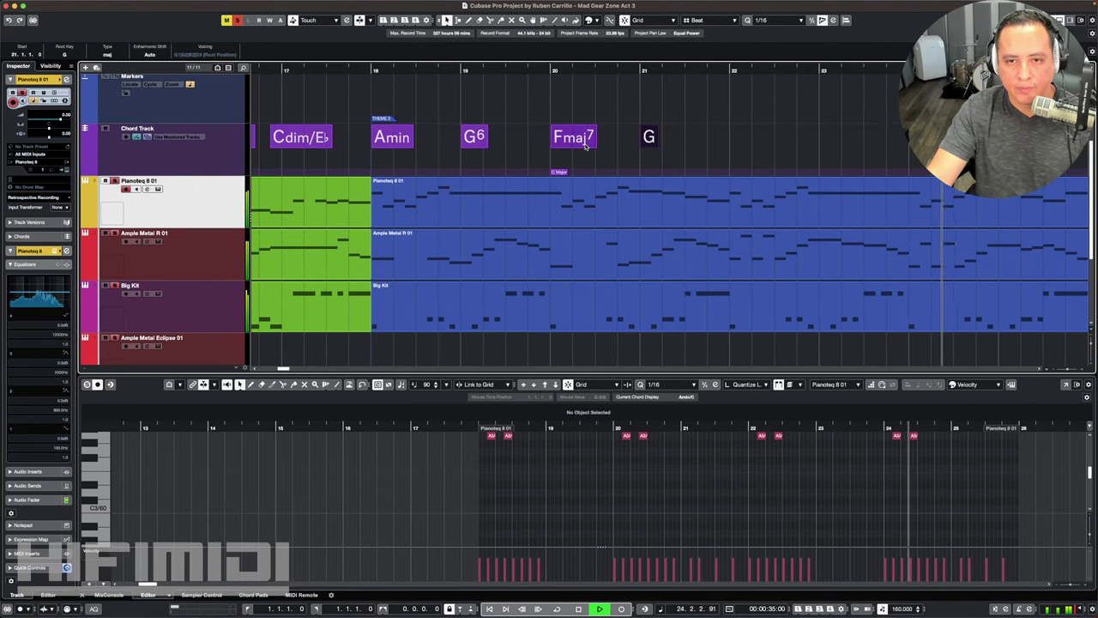
key("space")
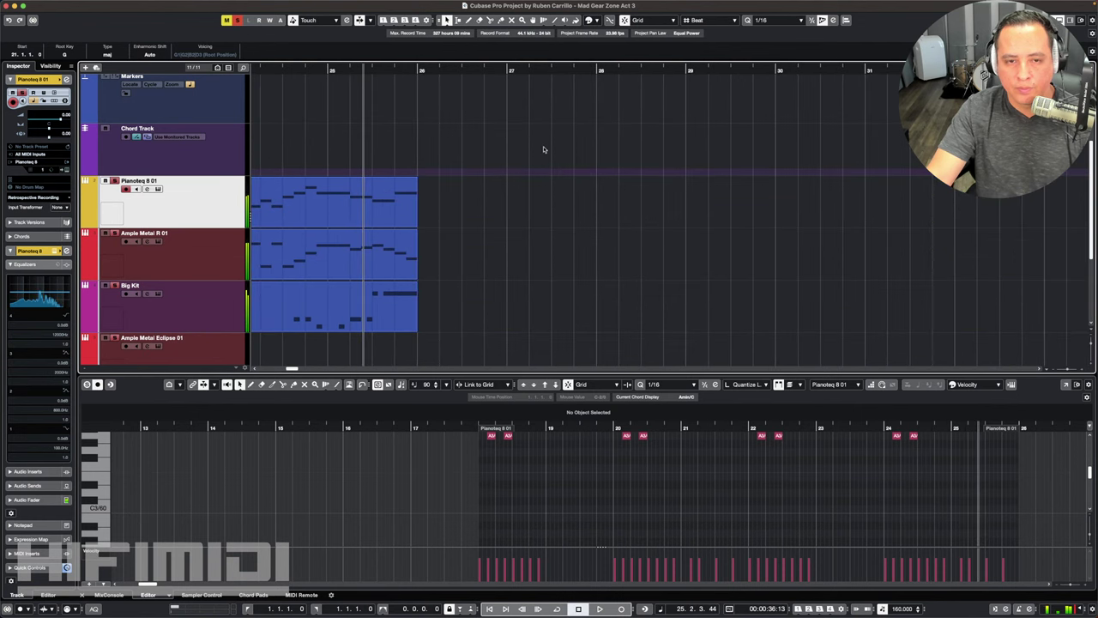
scroll(546, 151, "left", 3)
scroll(544, 151, "left", 5)
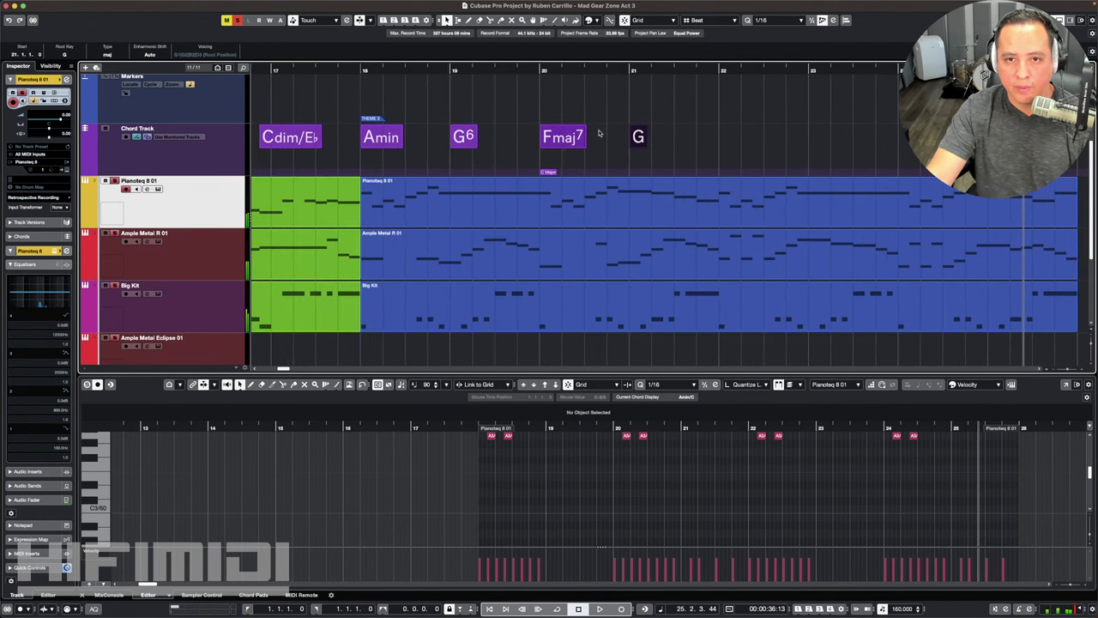
left_click(702, 133)
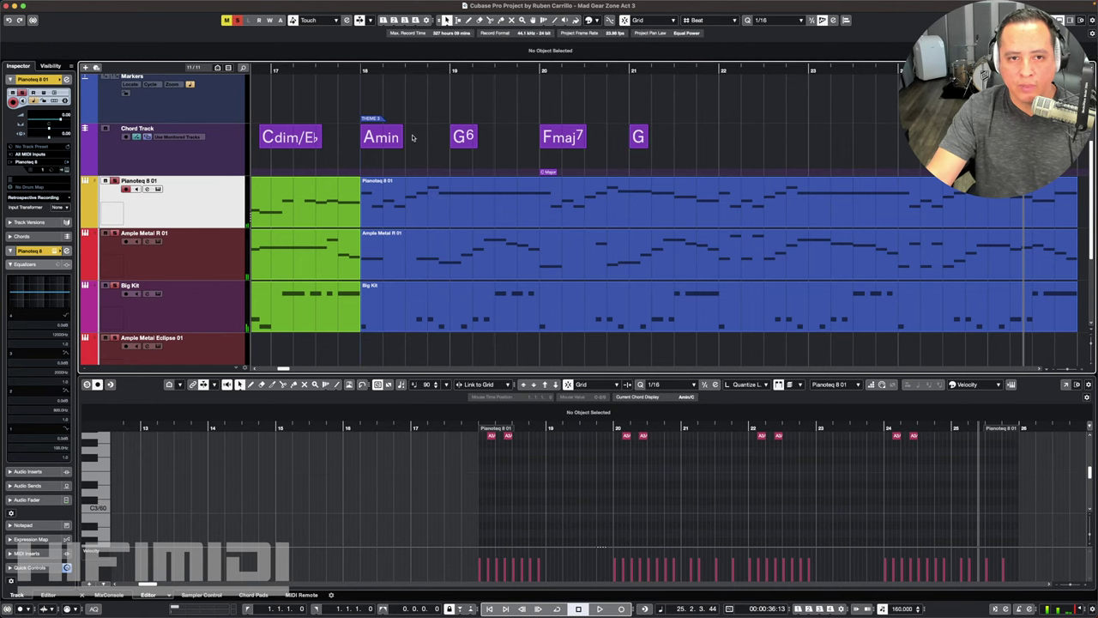
left_click_drag(349, 143, 733, 146)
scroll(643, 146, "right", 5)
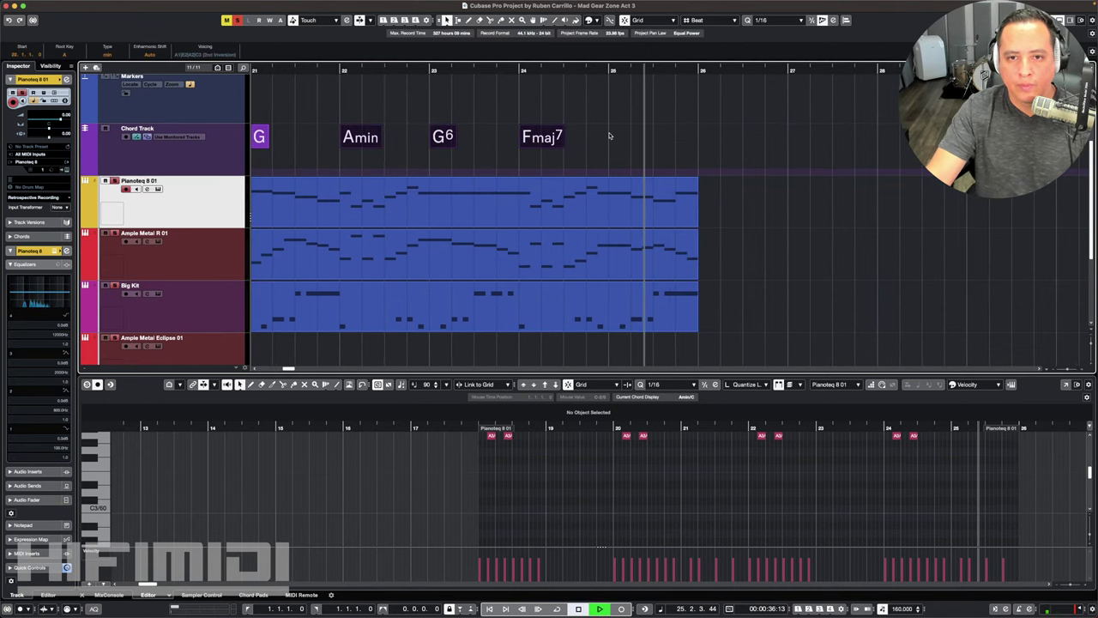
Add an E major chord at bar 25 and listen to it in context from bar 24
left_click(616, 139)
double_click(616, 139)
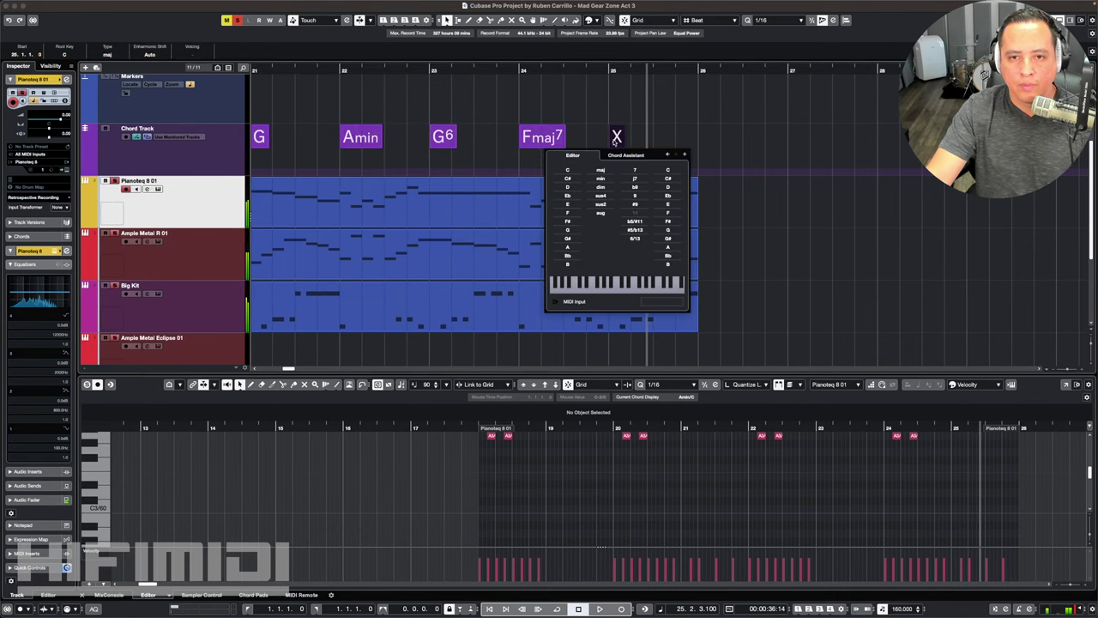
left_click(567, 203)
left_click(568, 75)
left_click(567, 74)
key("space")
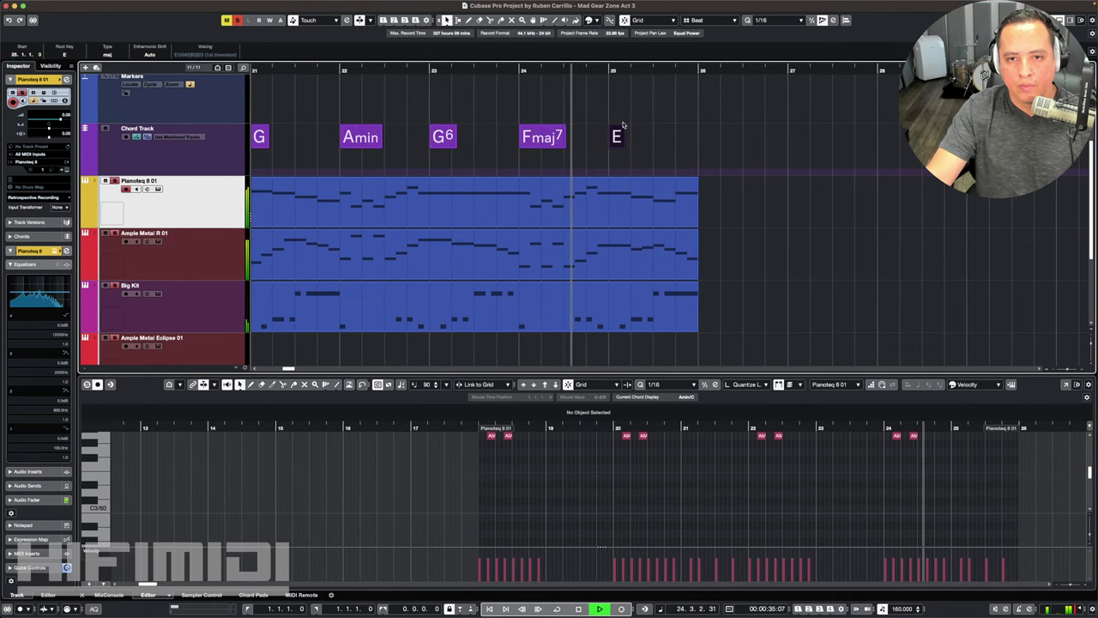
key("space")
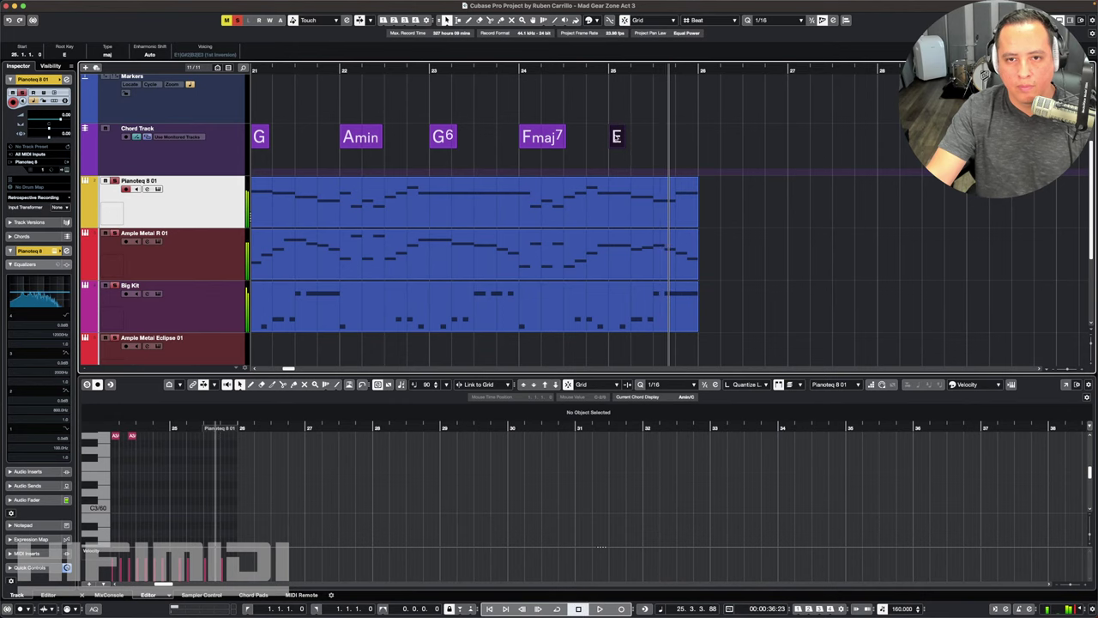
Return to the project start and review the chord track against the clips in all theme and transition sections
mouse_move(621, 130)
left_mouse_down()
mouse_move(587, 139)
mouse_move(607, 138)
left_mouse_up()
key("g")
key("g")
key("g")
key("g")
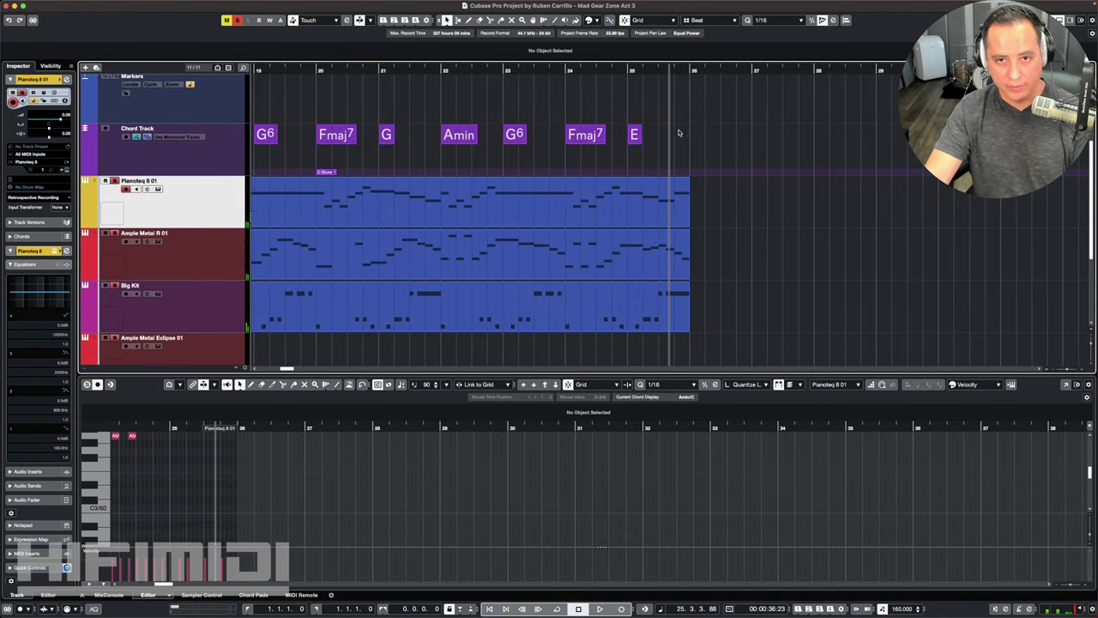
scroll(706, 171, "down", 3)
scroll(705, 169, "up", 2)
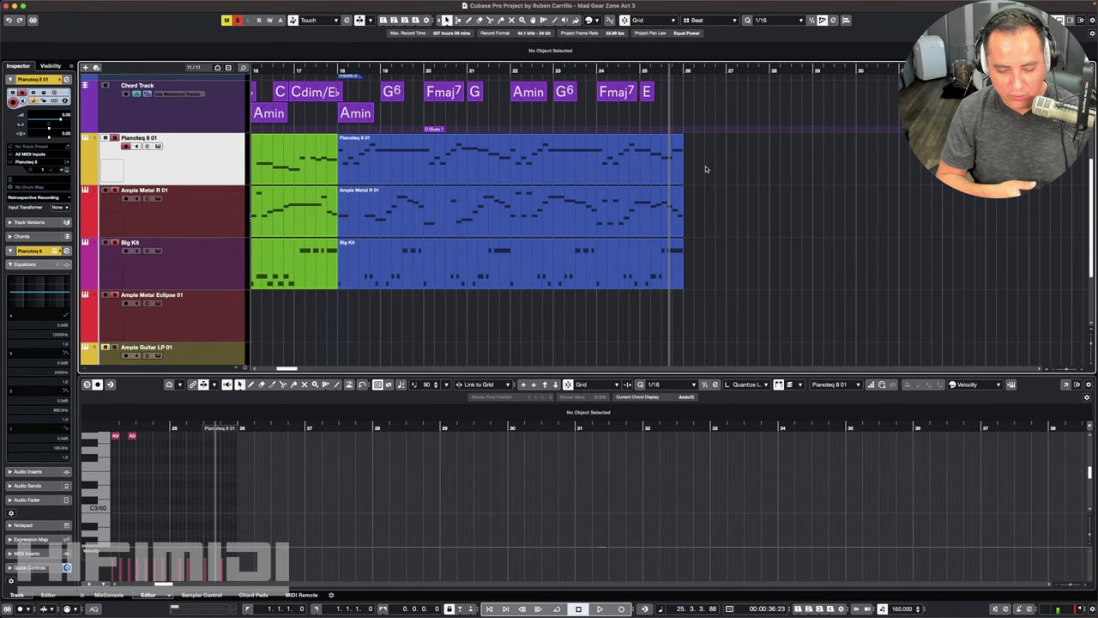
scroll(706, 169, "left", 5)
key("KP_Decimal")
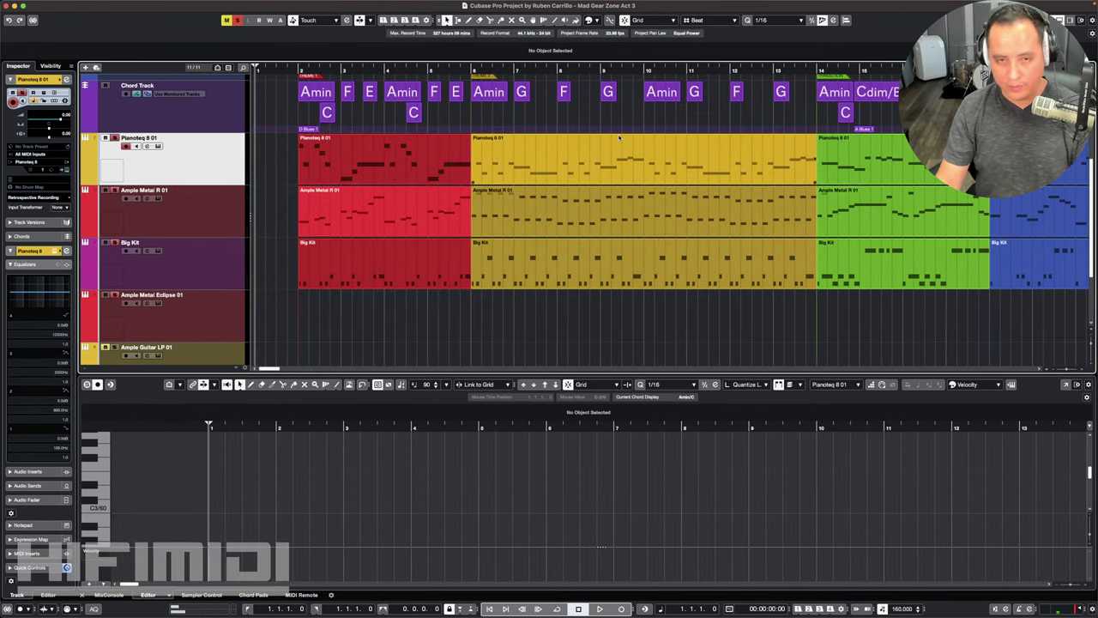
key("h")
key("g")
key("h")
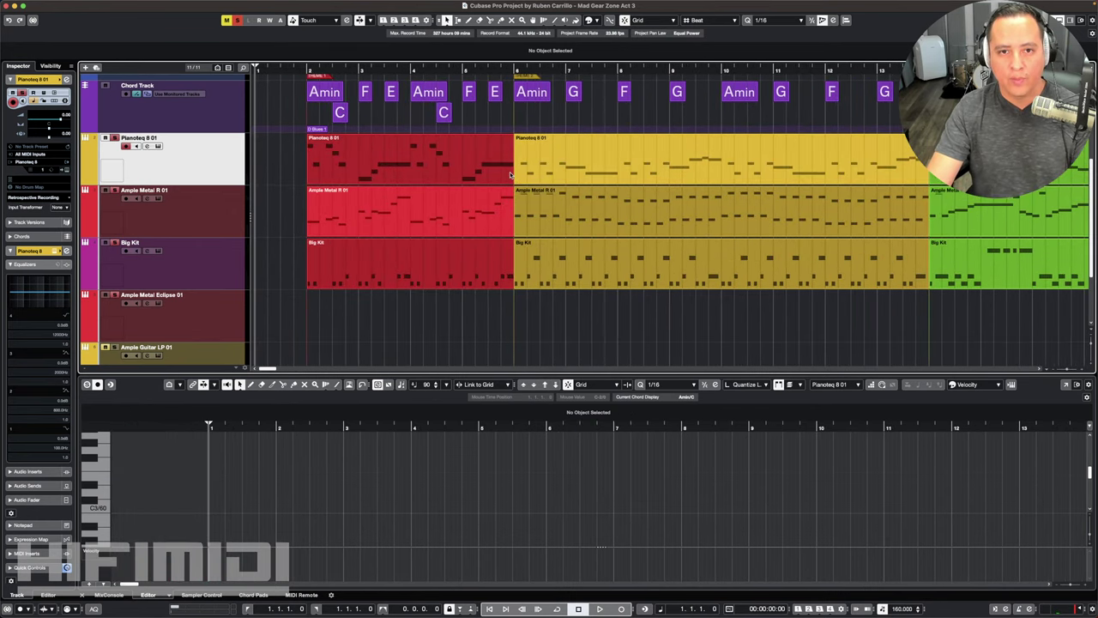
key("g")
key("g")
scroll(502, 187, "up", 3)
scroll(502, 187, "down", 2)
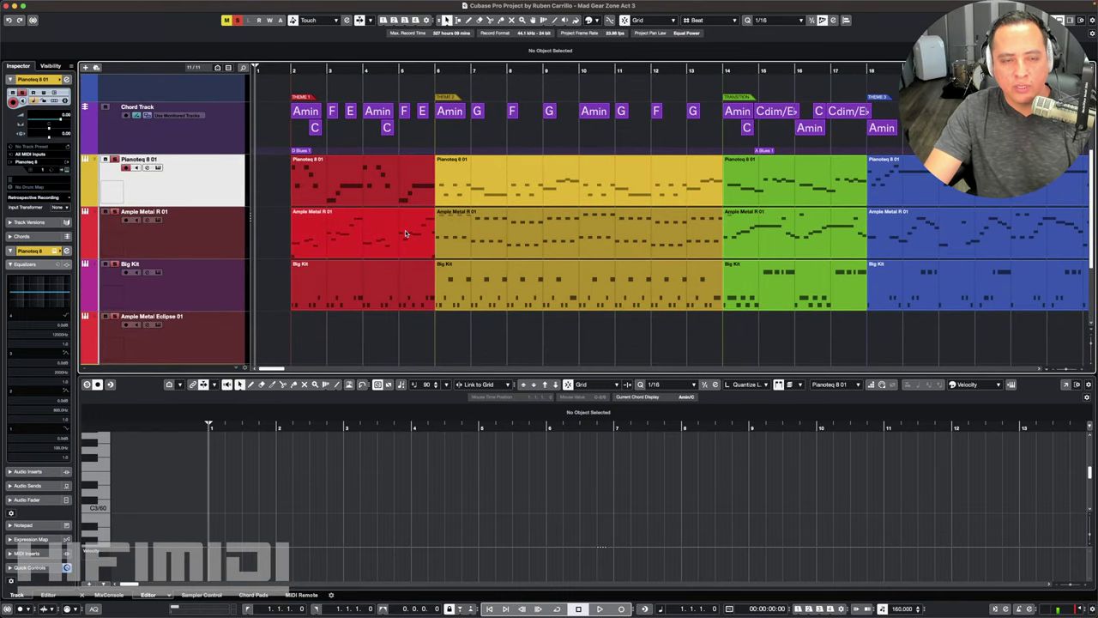
scroll(406, 233, "up", 3)
scroll(406, 234, "down", 1)
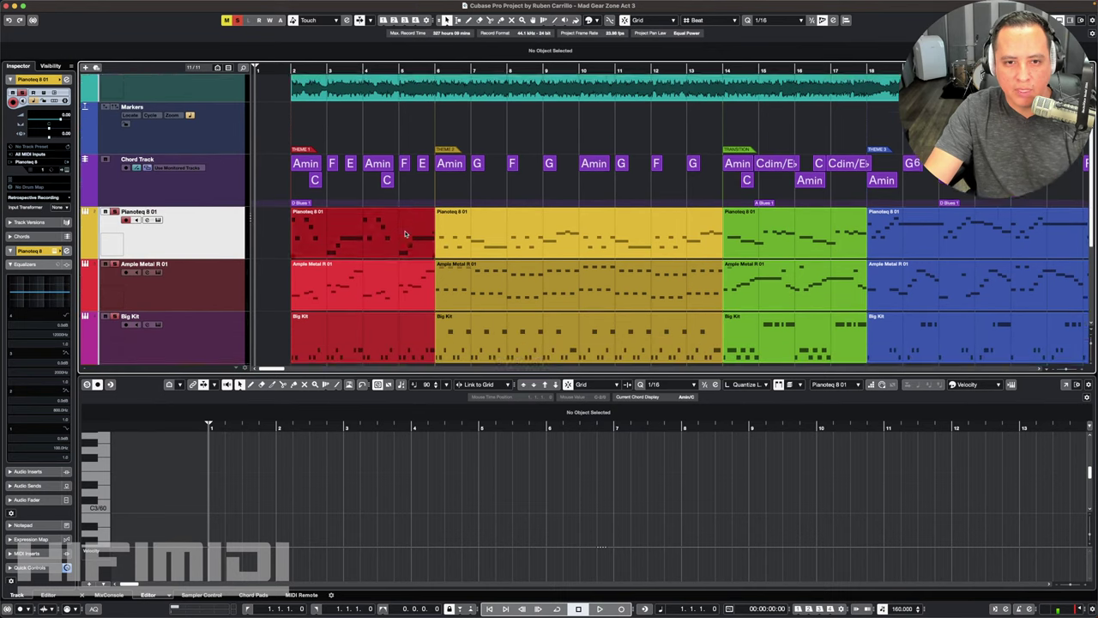
scroll(406, 233, "down", 1)
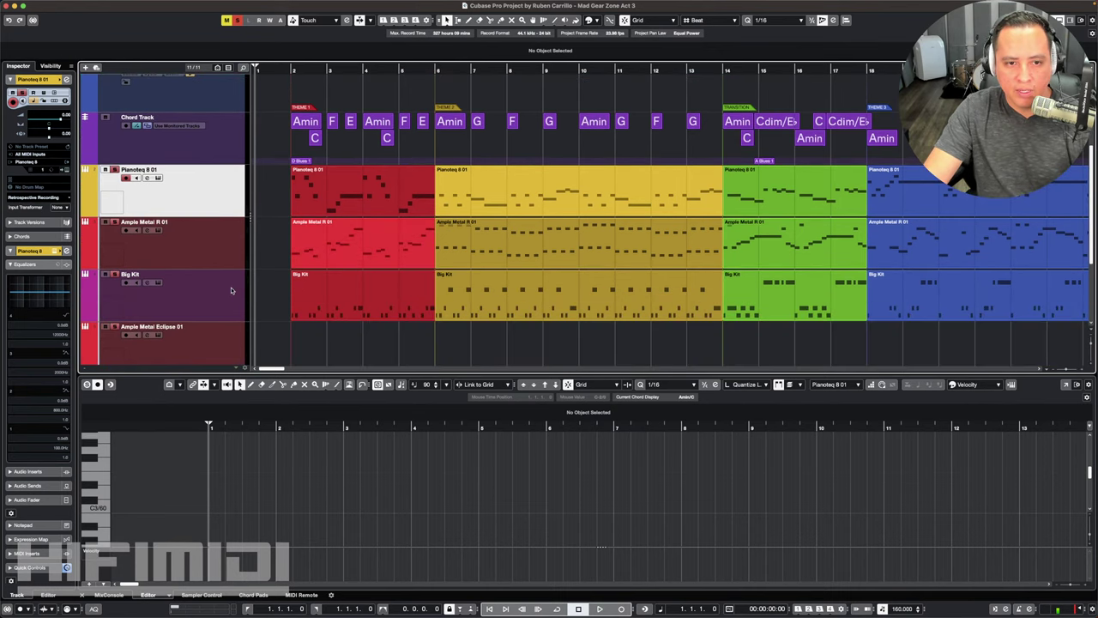
scroll(227, 260, "down", 1)
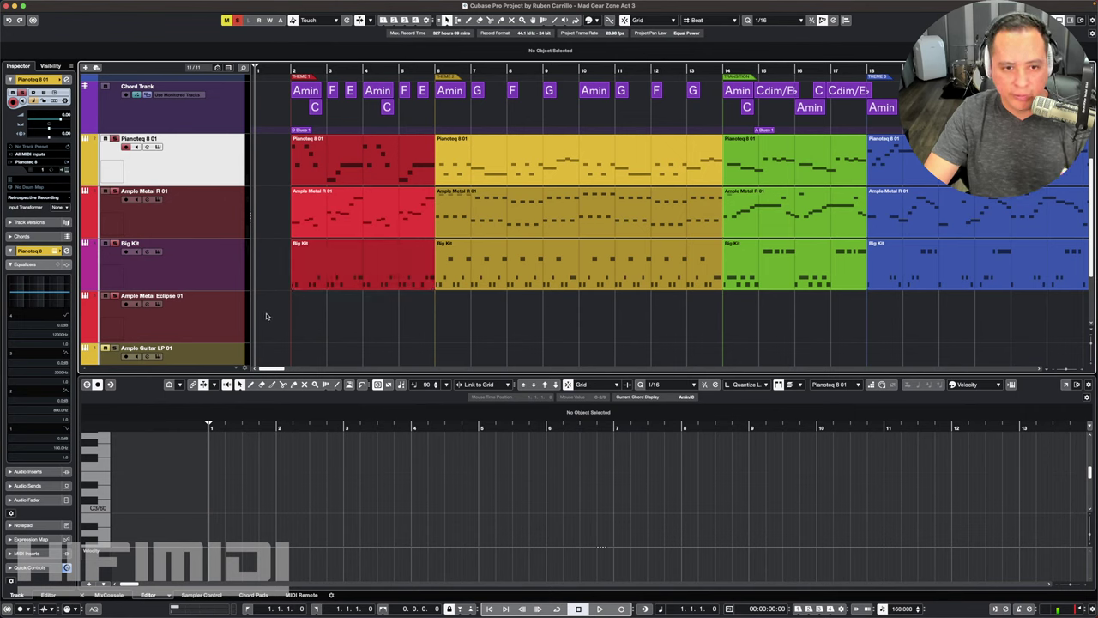
Draw an empty clip on the Ample Metal Eclipse 01 track from bar 2 to bar 6 and open it for note editing
key("h")
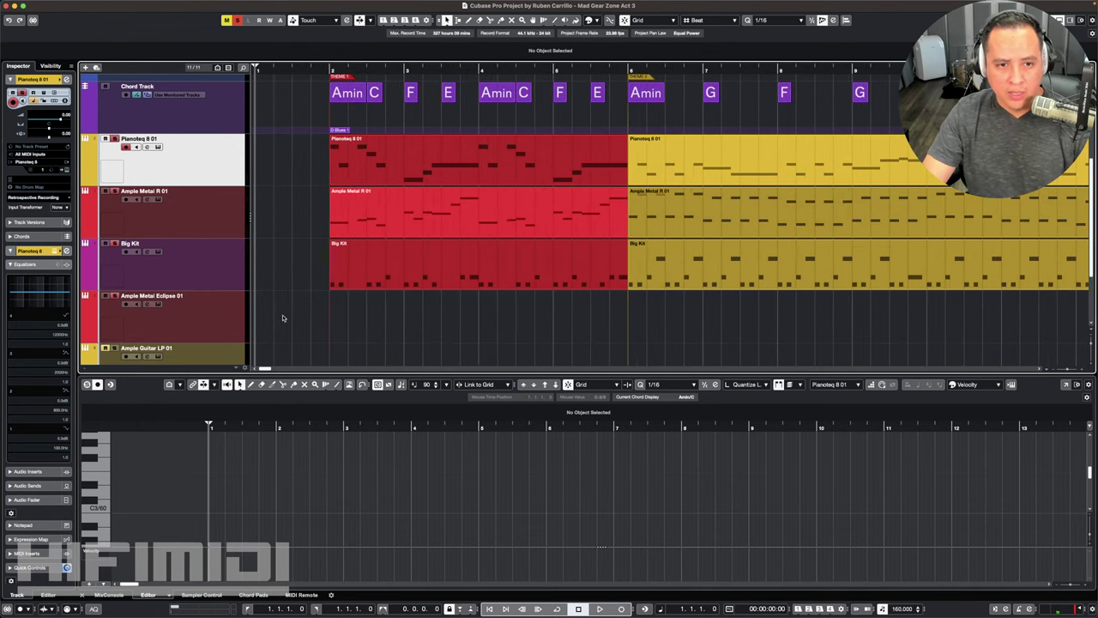
left_click_drag(332, 317, 625, 324)
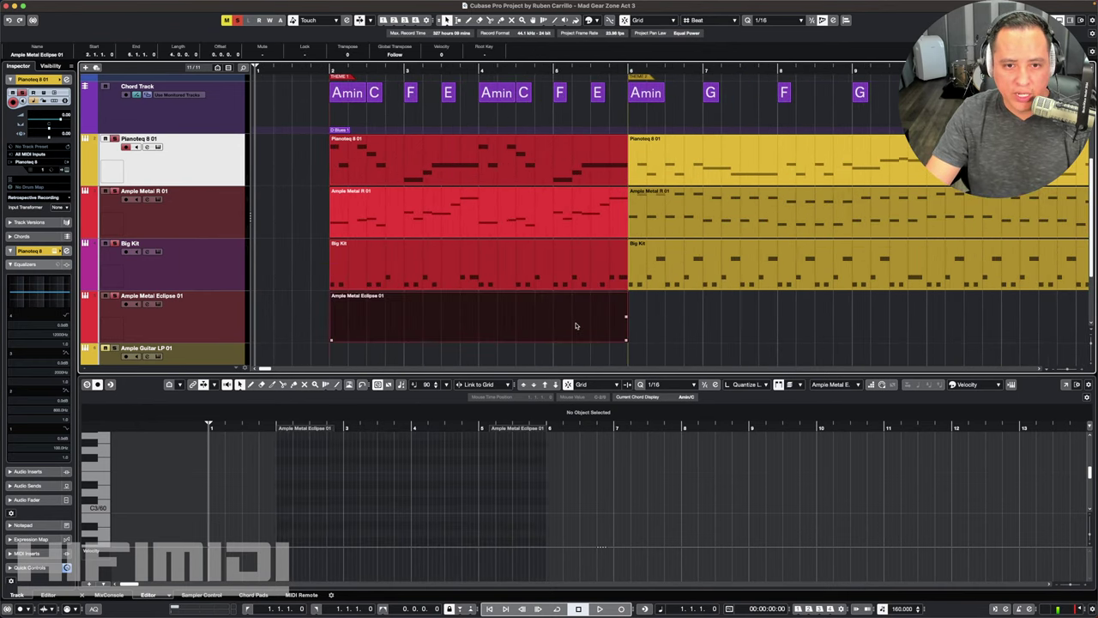
double_click(519, 320)
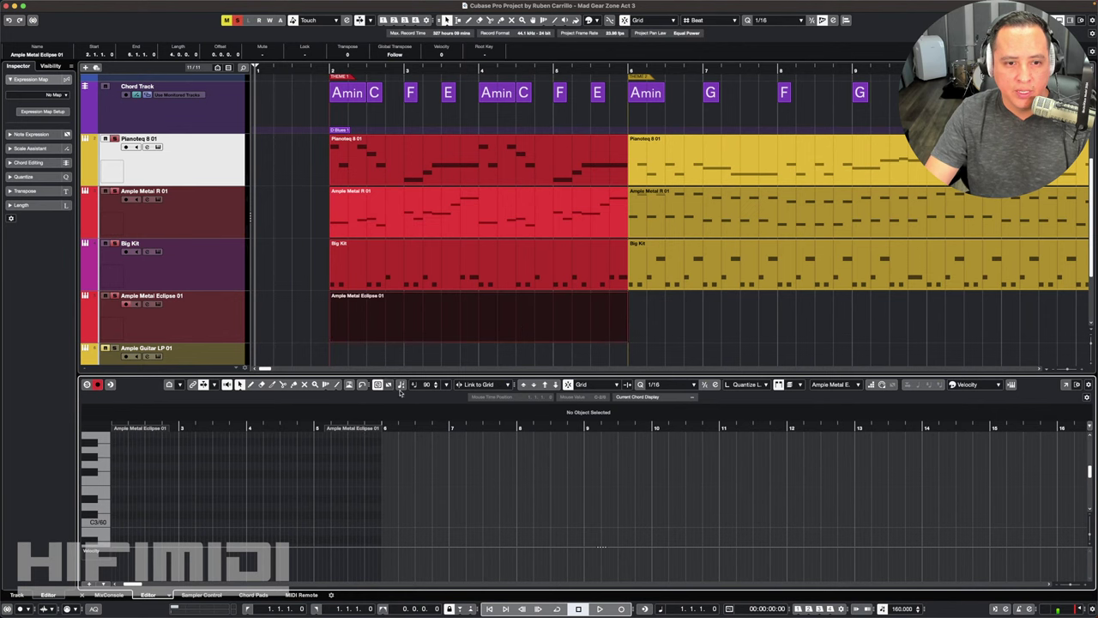
Detach the Key Editor into its own window, zoomed out horizontally, and place it below the project's chord track
left_click(1067, 385)
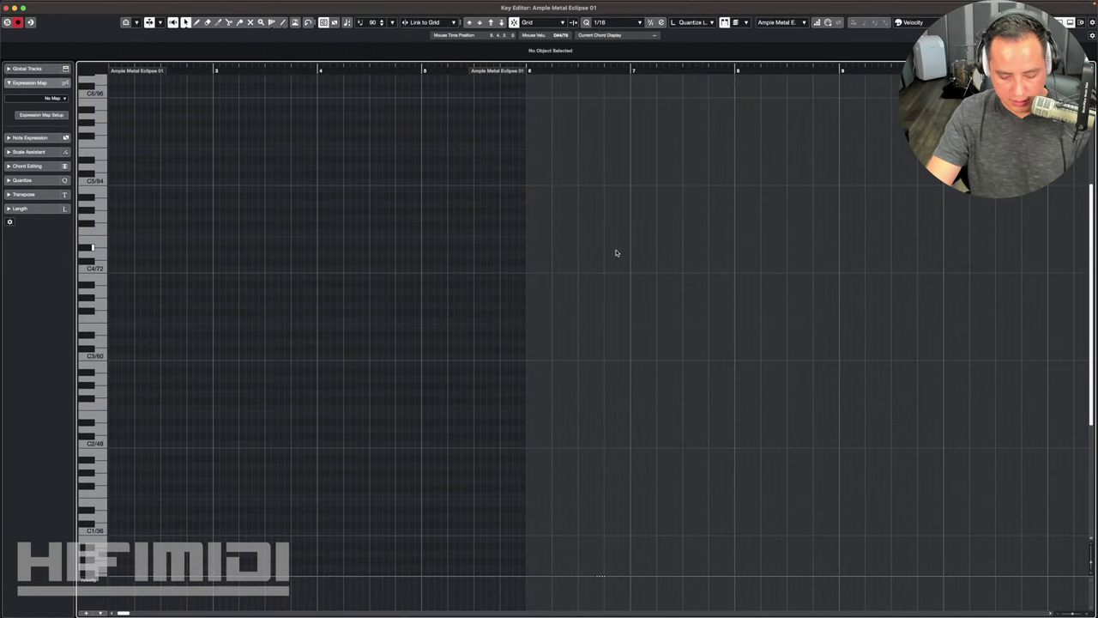
key("g")
key("g")
key("g")
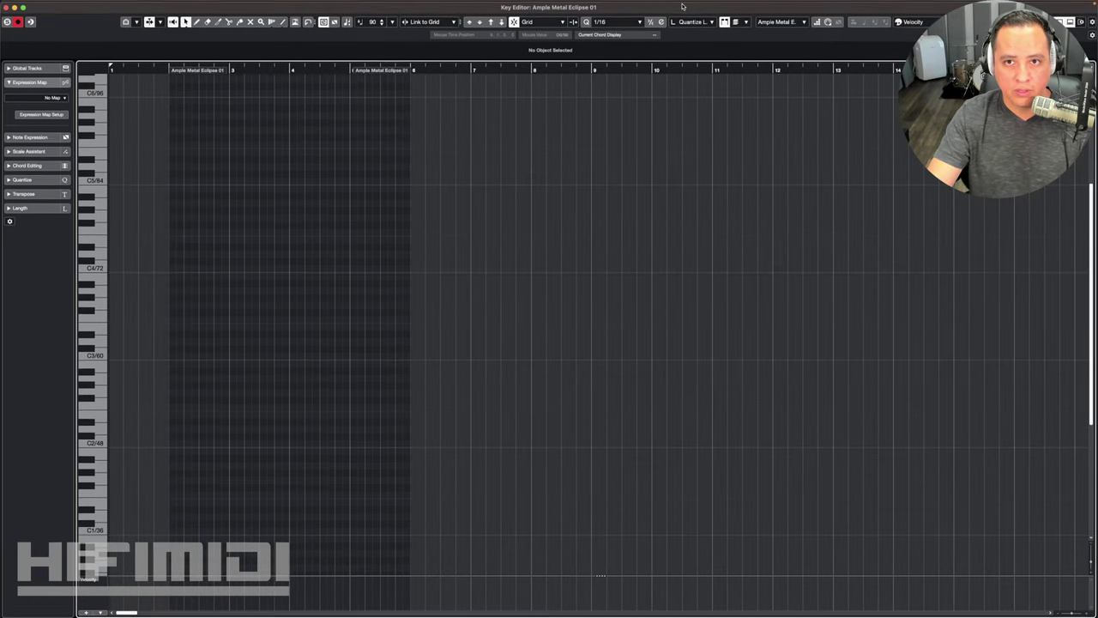
left_click_drag(683, 2, 734, 230)
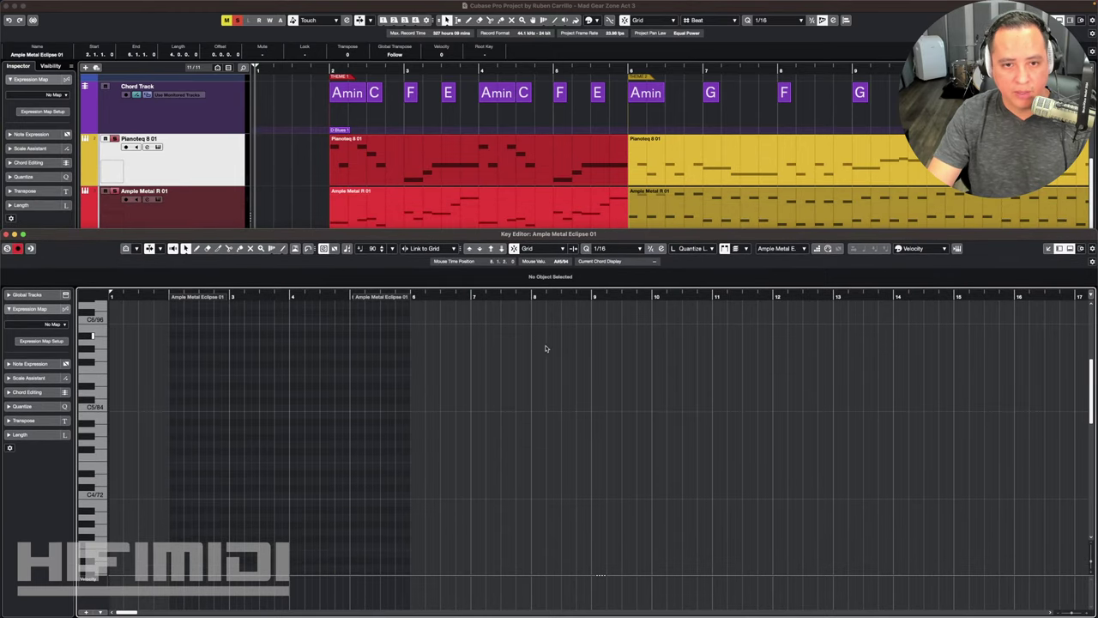
Open the Ample Metal Eclipse instrument, move its window clear of the Theme 1 chords, and show its strummer page
key("e")
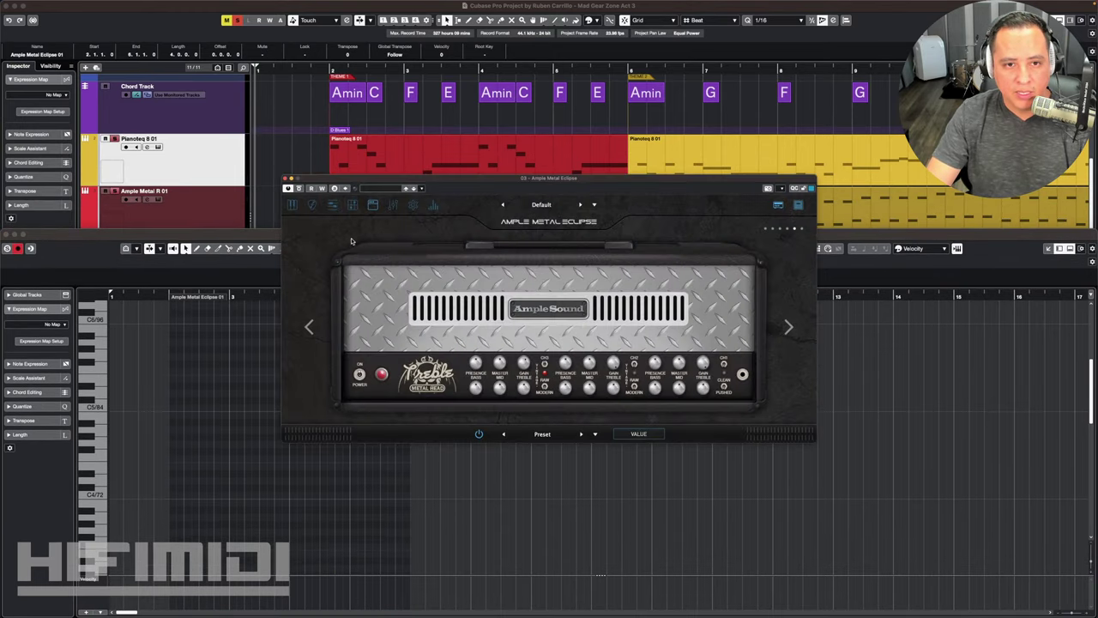
left_click(332, 206)
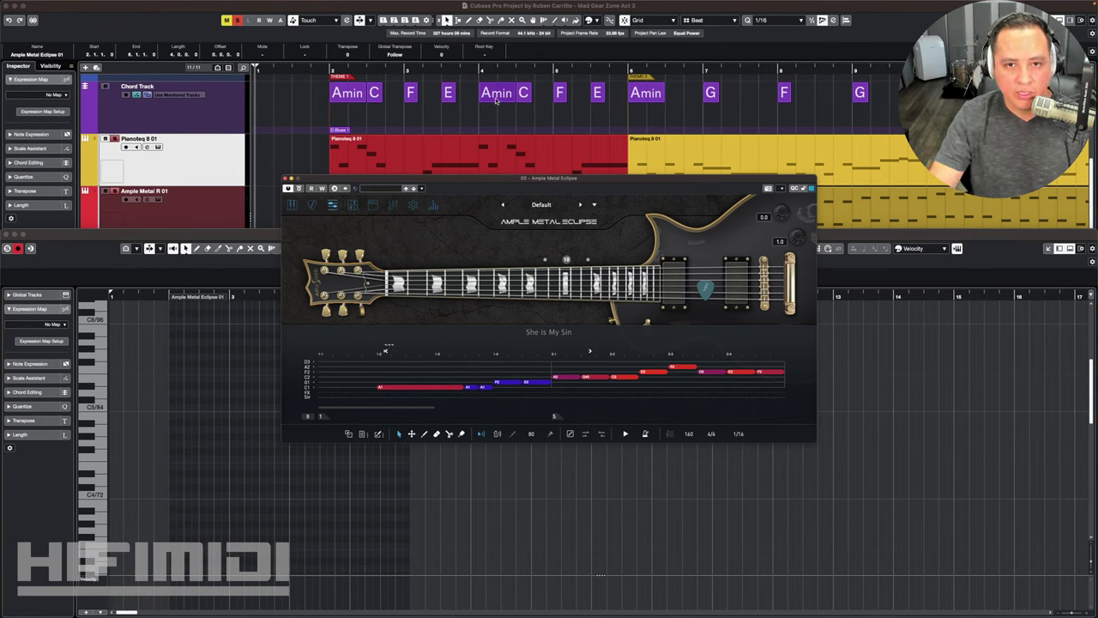
left_click_drag(387, 185, 573, 136)
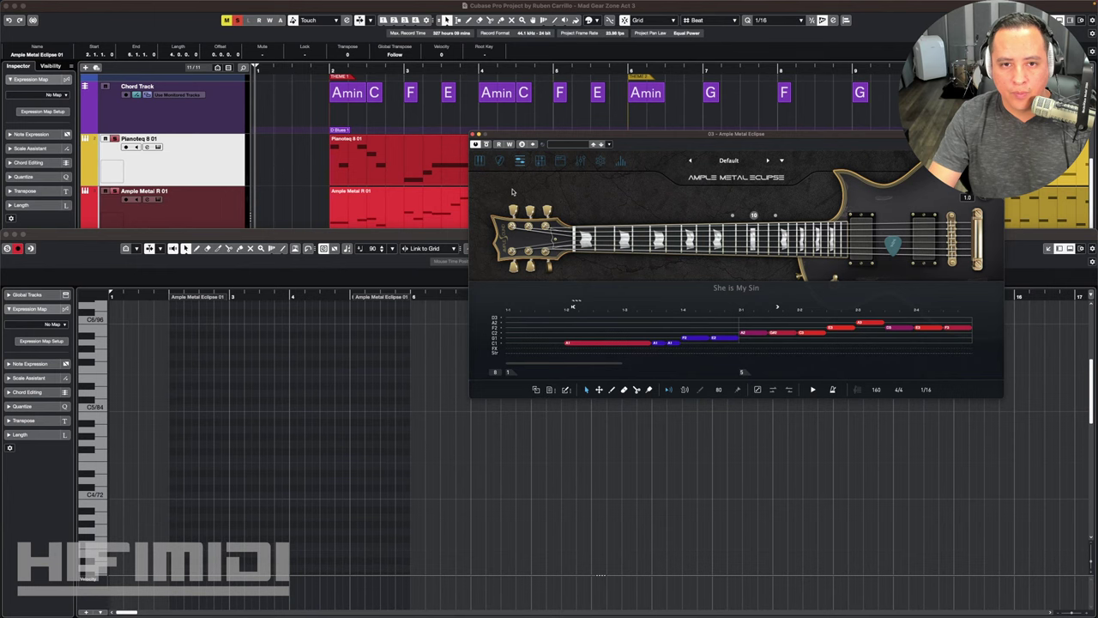
left_click(499, 161)
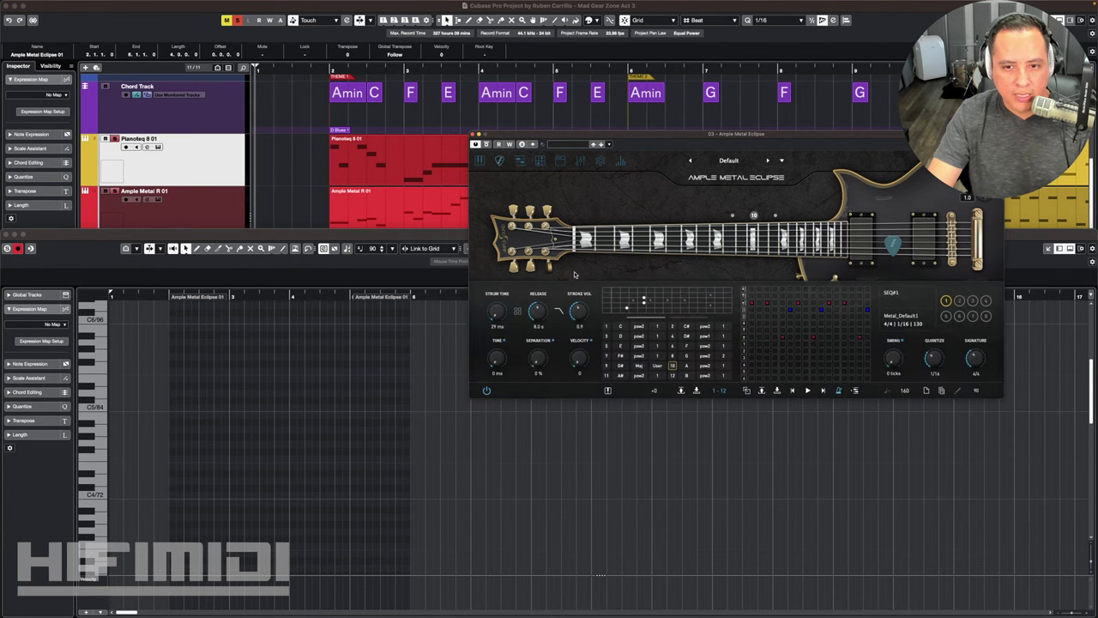
Place four sixteenth trigger notes matching the Theme 1 chords: A1 at 2.1, C2 at 2.3, F1 at 3.1 and E1 at 3.3
left_click(358, 418)
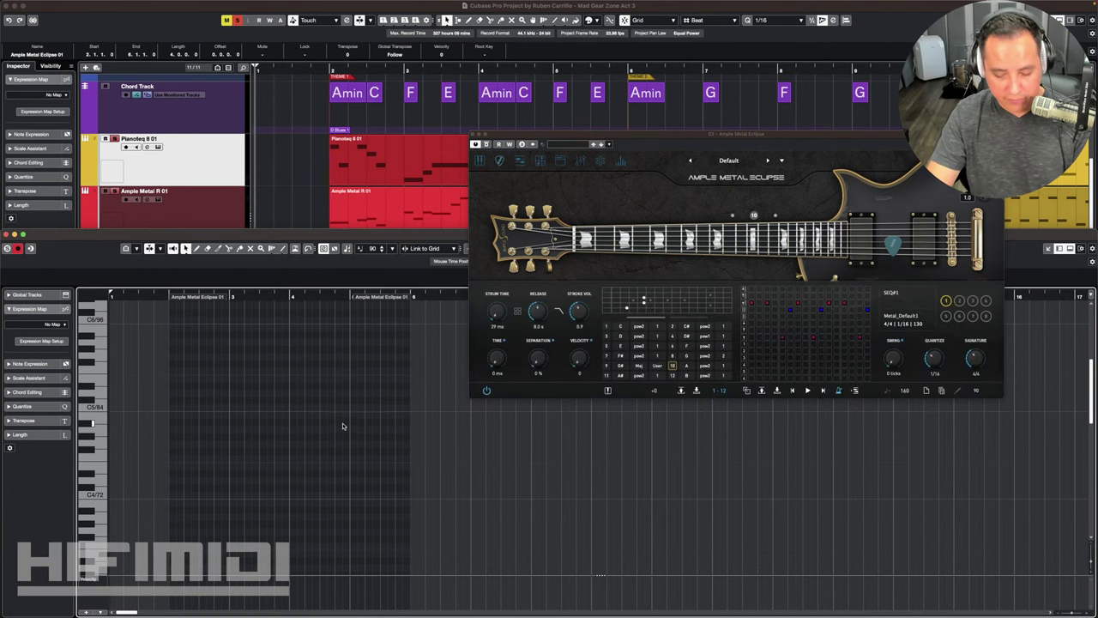
key("h")
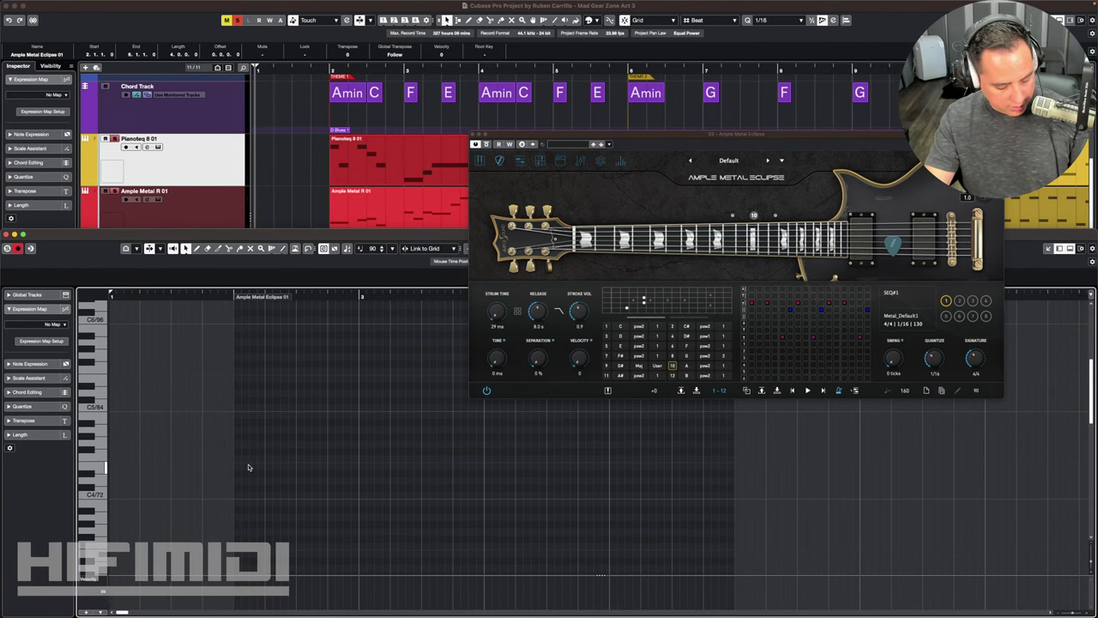
scroll(253, 474, "down", 8)
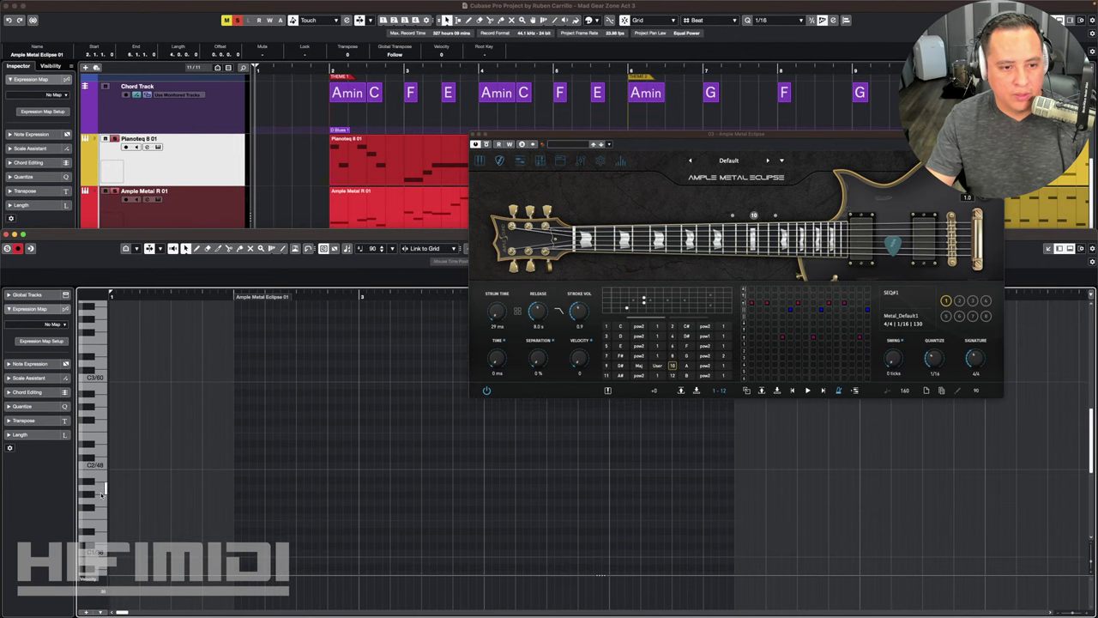
left_click(238, 488)
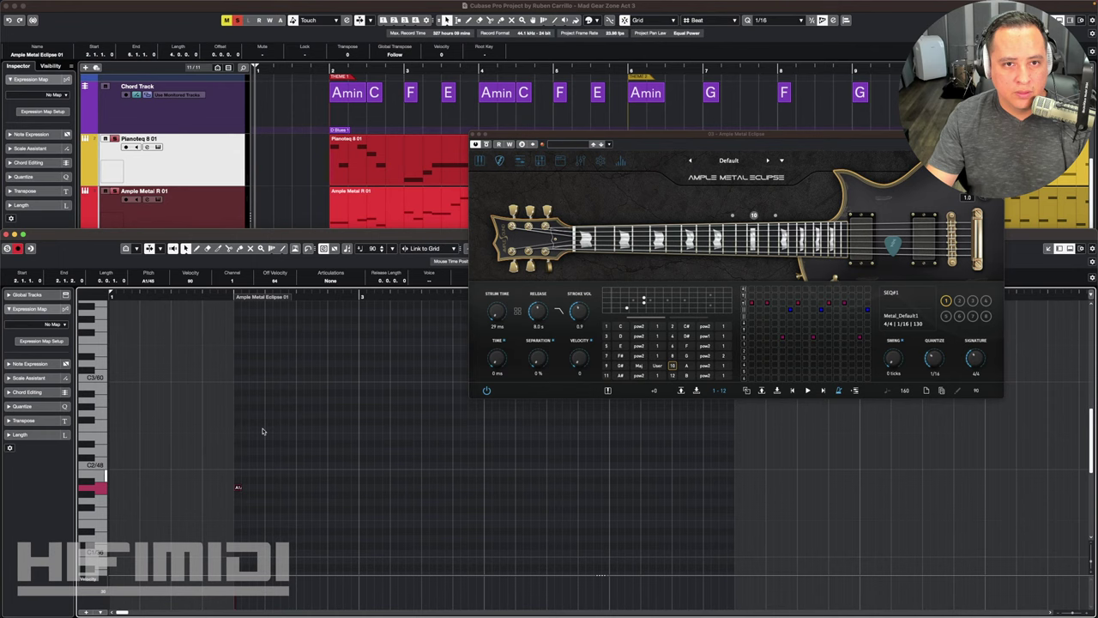
left_click(300, 465)
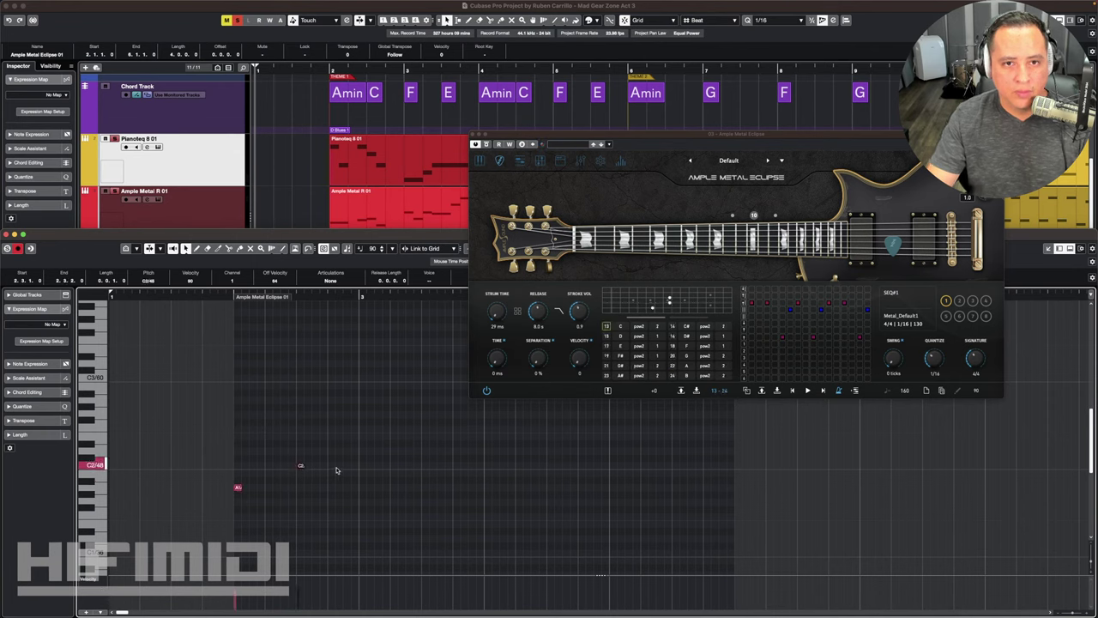
left_click(364, 515)
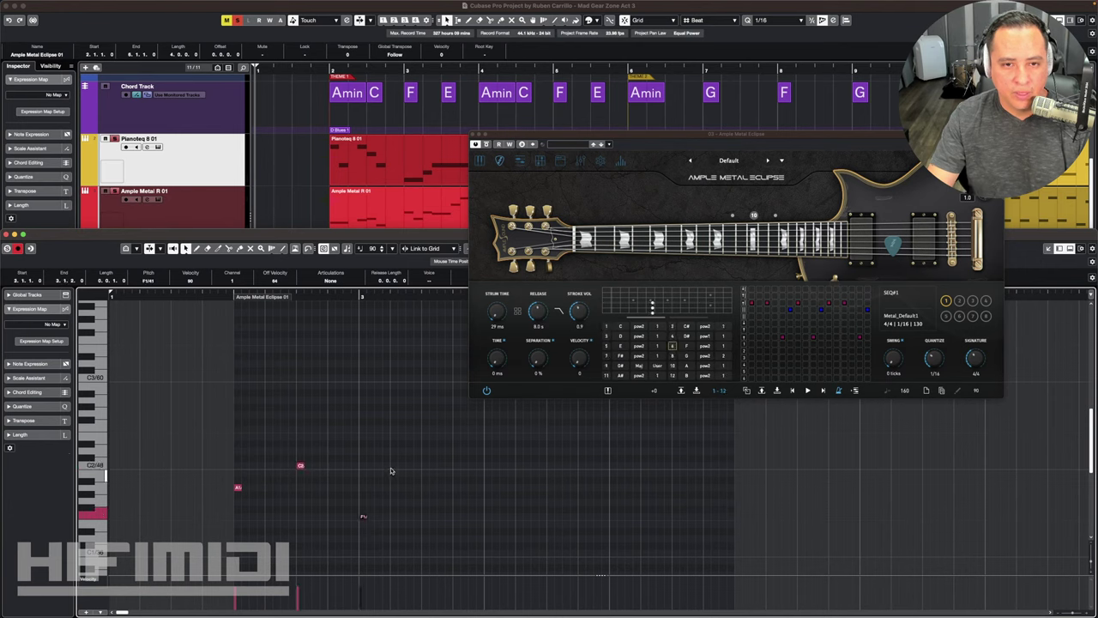
left_click(426, 523)
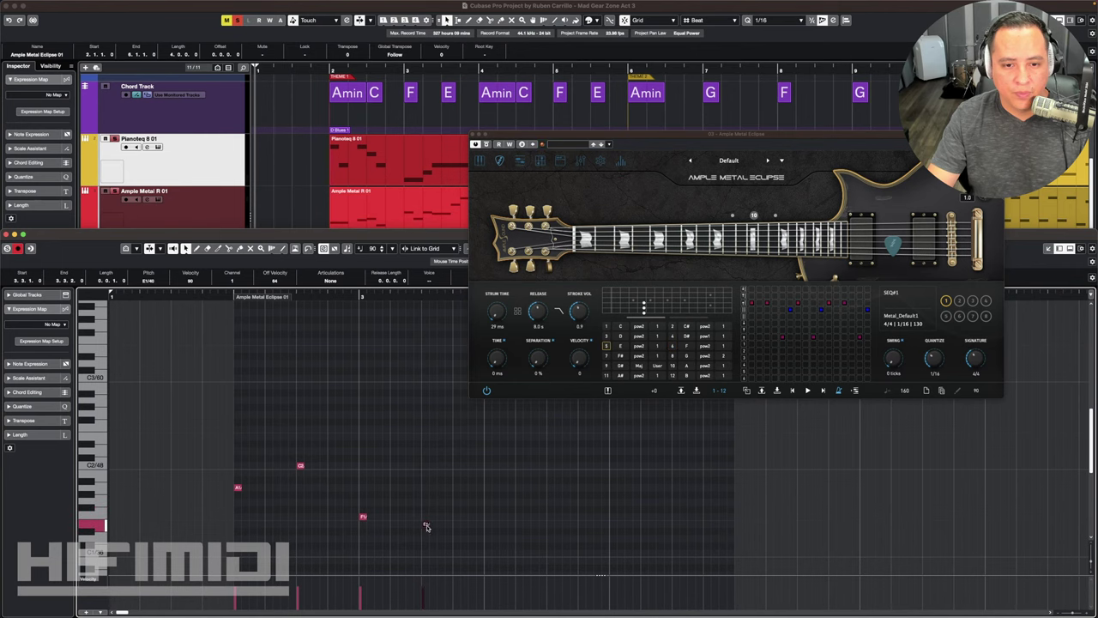
Close the Ample Metal Eclipse instrument window and move the detached Key Editor up over the project's tracks
left_click(474, 135)
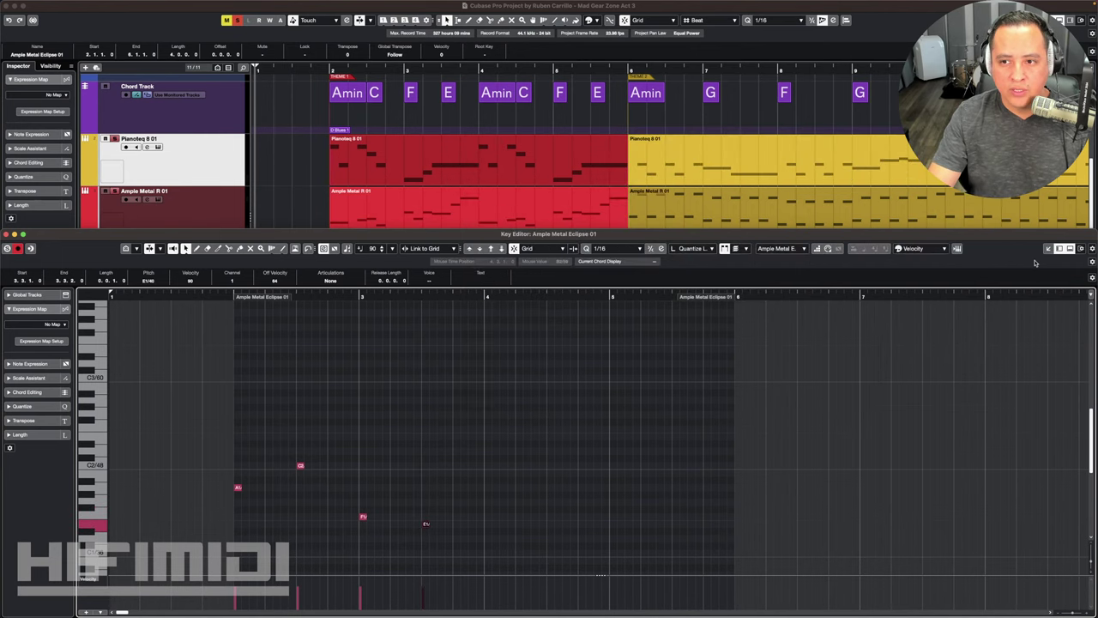
left_click_drag(1048, 241, 1061, 360)
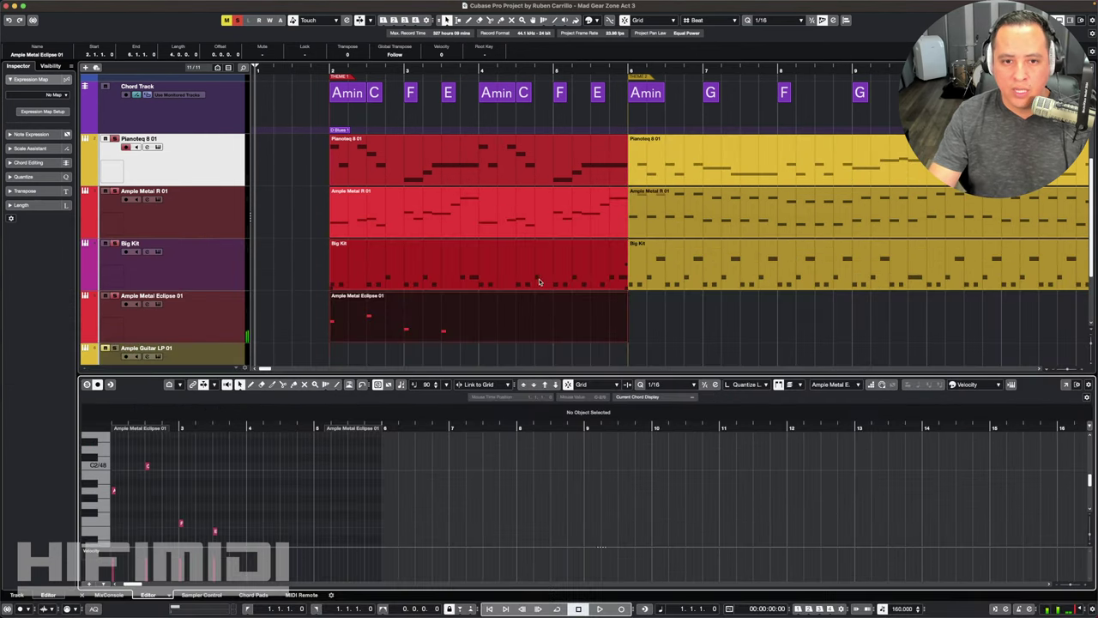
left_click(1068, 385)
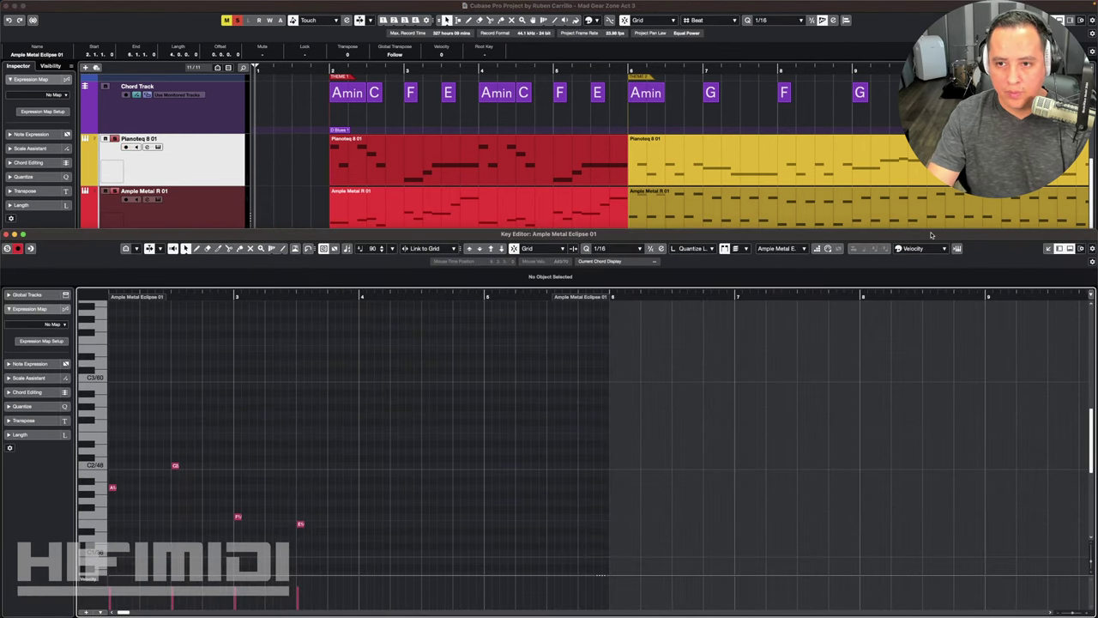
left_click_drag(932, 234, 936, 70)
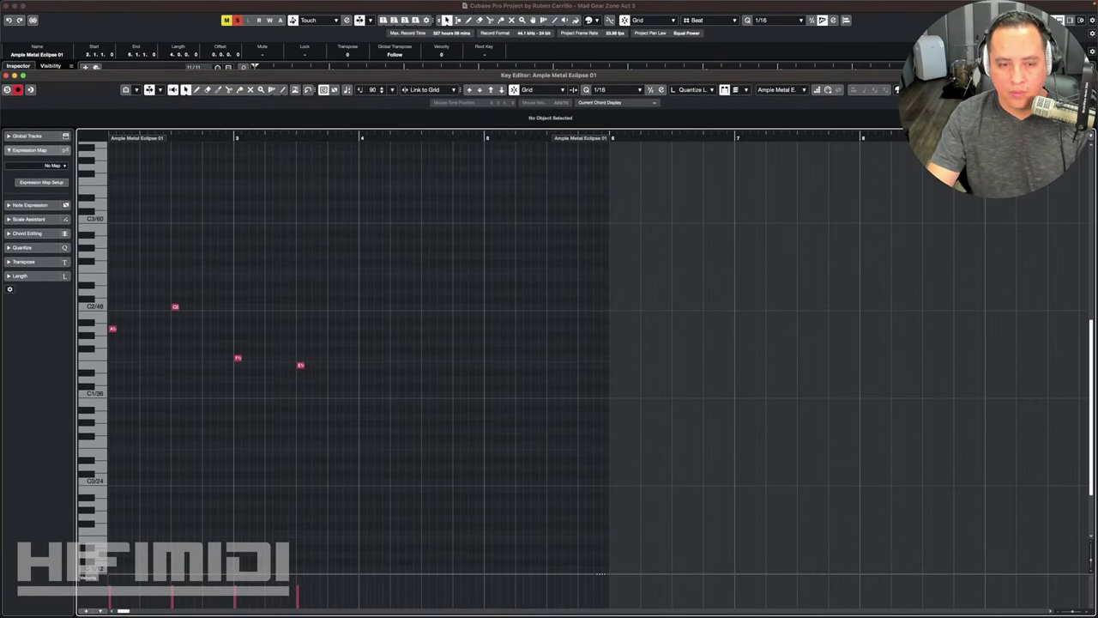
Duplicate the four chord trigger notes A1, C2, F1 and E1 so the copy starts exactly at bar 4
scroll(587, 307, "left", 3)
scroll(588, 307, "up", 3)
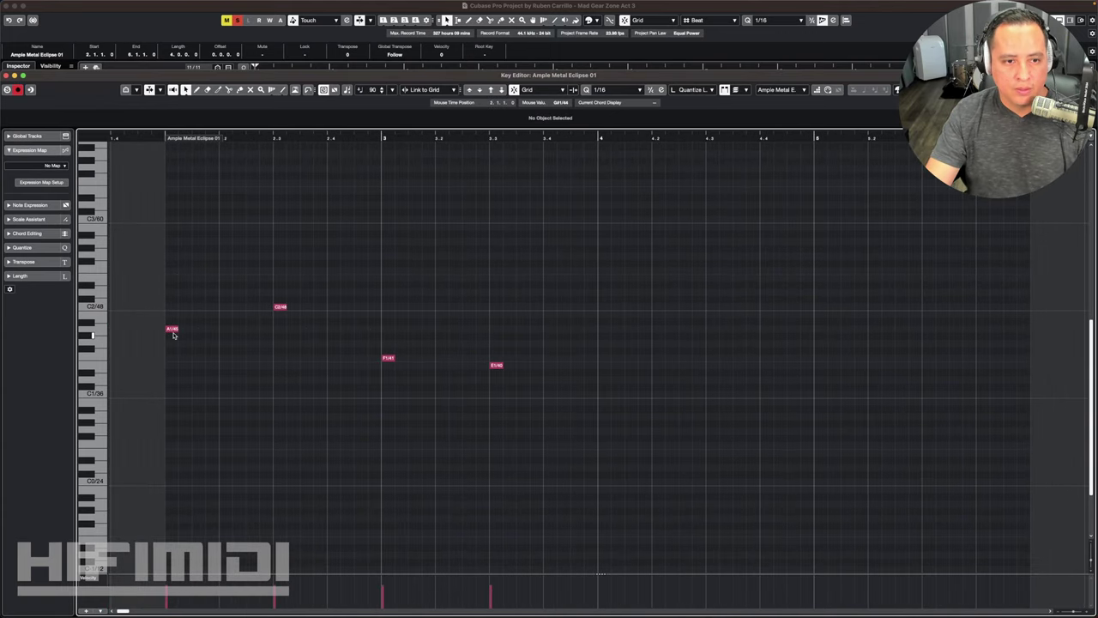
key("h")
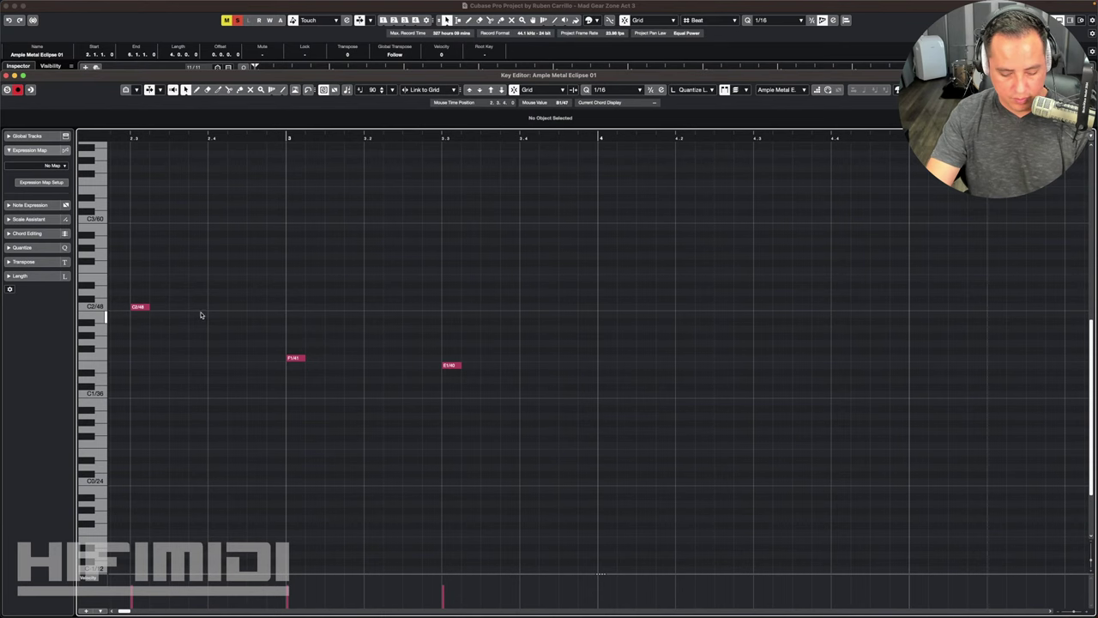
scroll(210, 321, "left", 3)
key("shift+g")
key("shift+g")
key("shift+g")
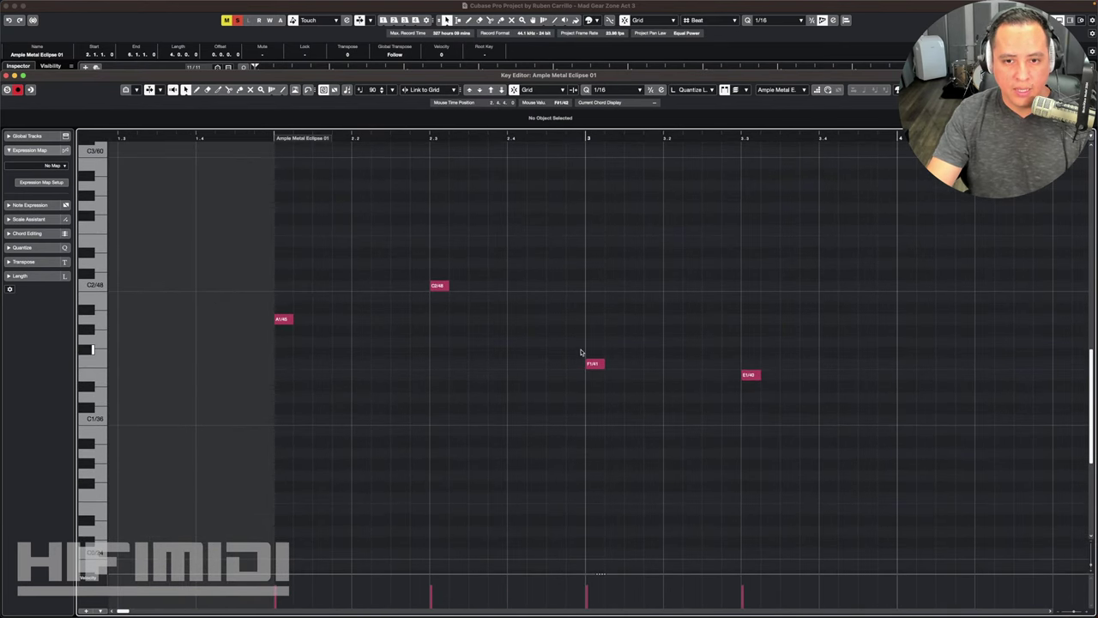
left_click_drag(820, 264, 278, 405)
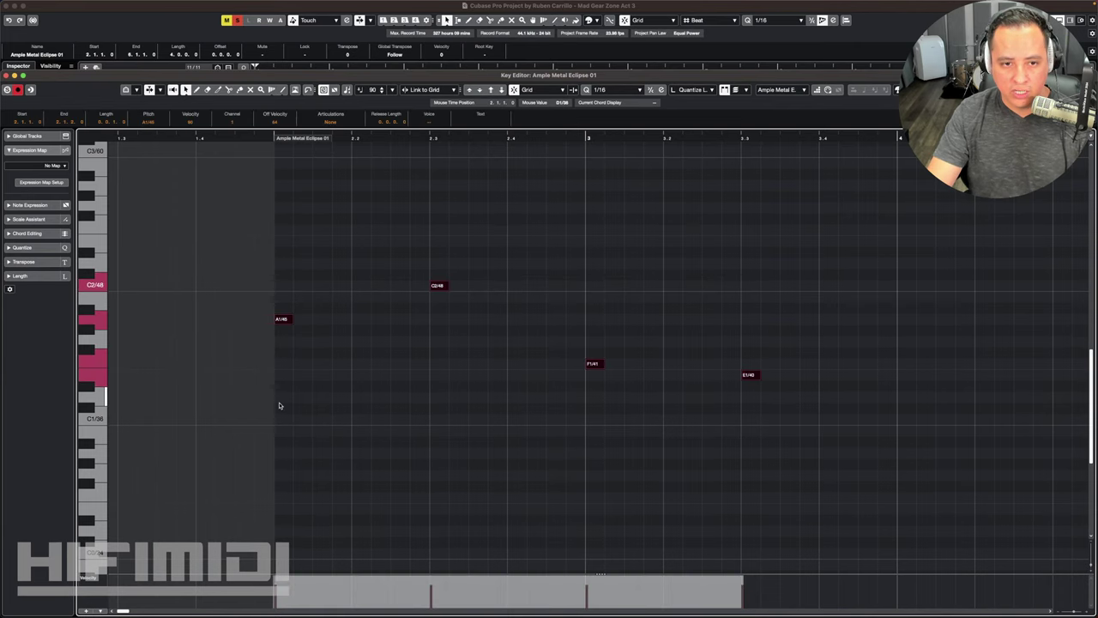
key("alt+d")
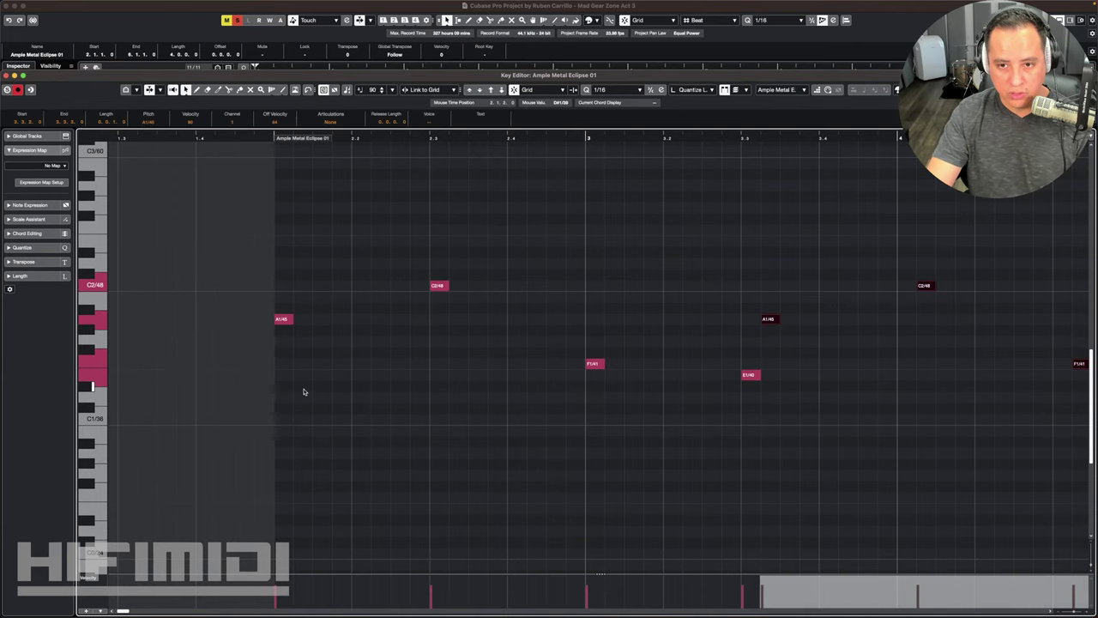
scroll(302, 392, "right", 8)
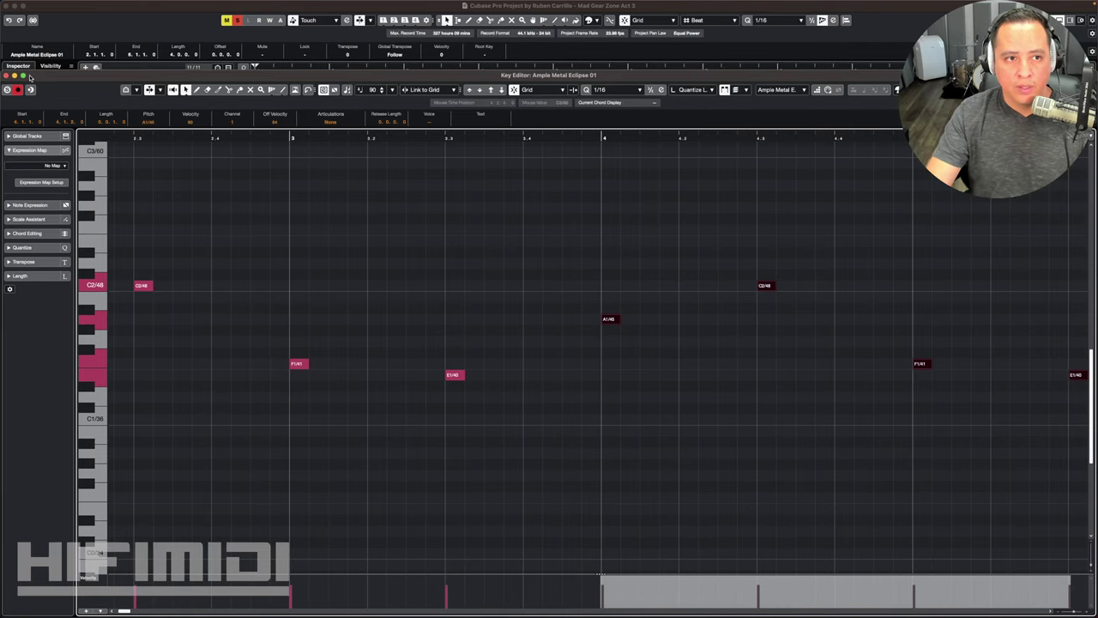
Place a sixteenth G4 strum trigger note at bar 2 and repeat it continuously up to bar 6
scroll(302, 318, "up", 5)
scroll(301, 318, "left", 6)
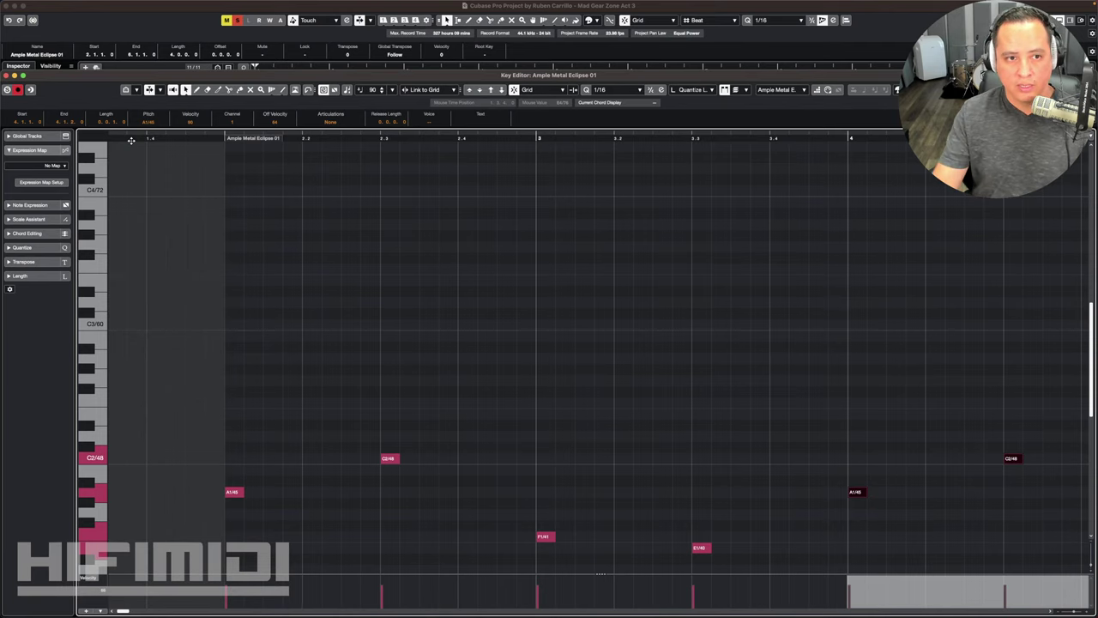
scroll(260, 303, "up", 3)
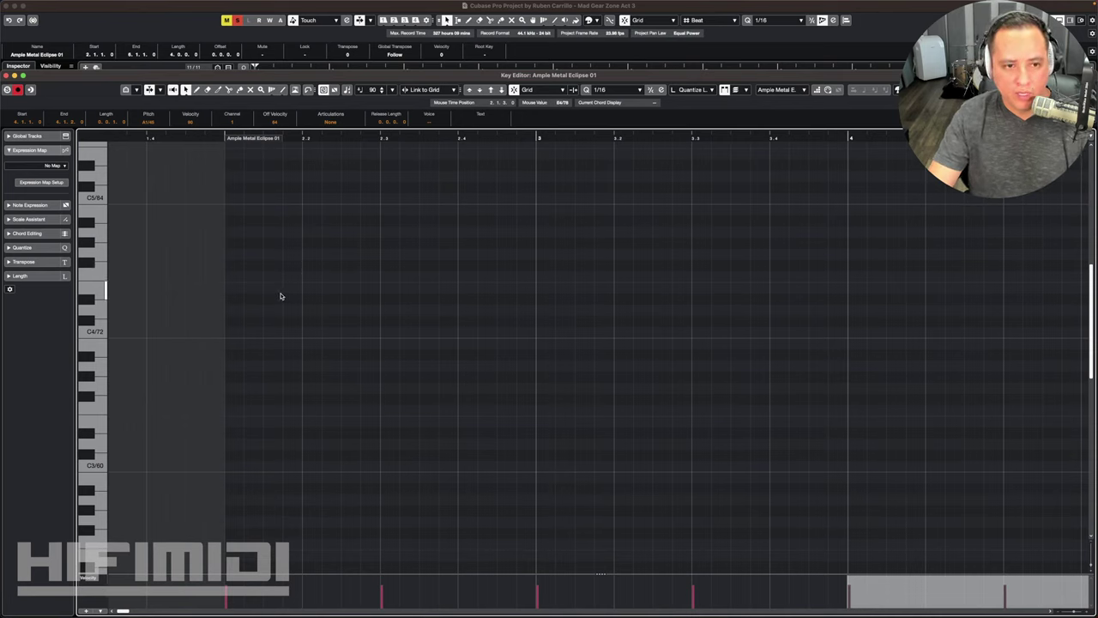
left_click(247, 253)
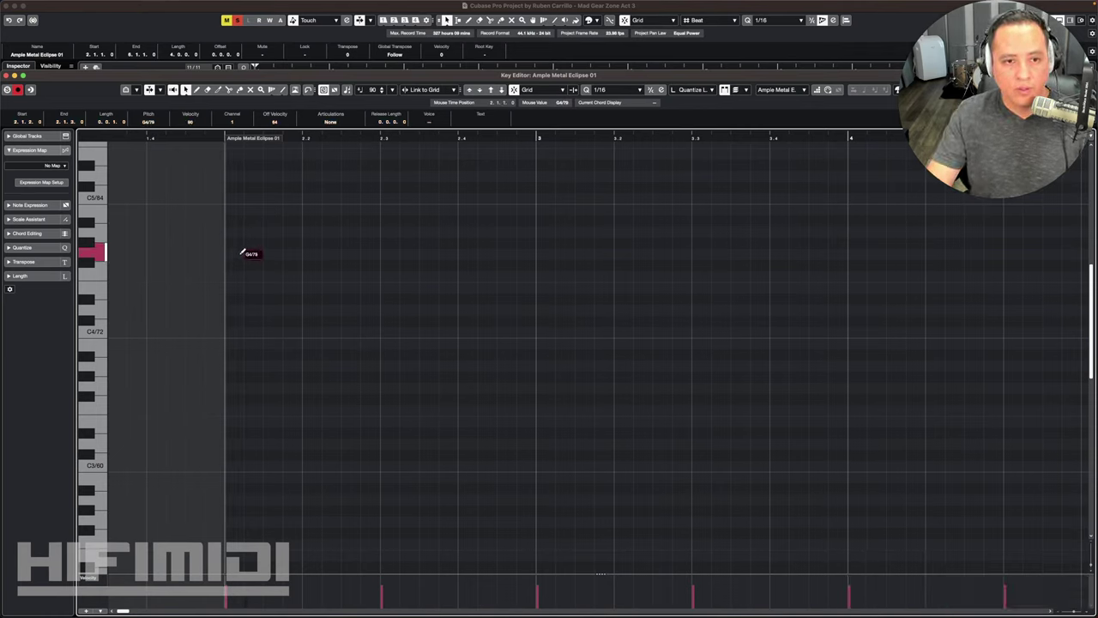
key("super+z")
left_click(239, 255)
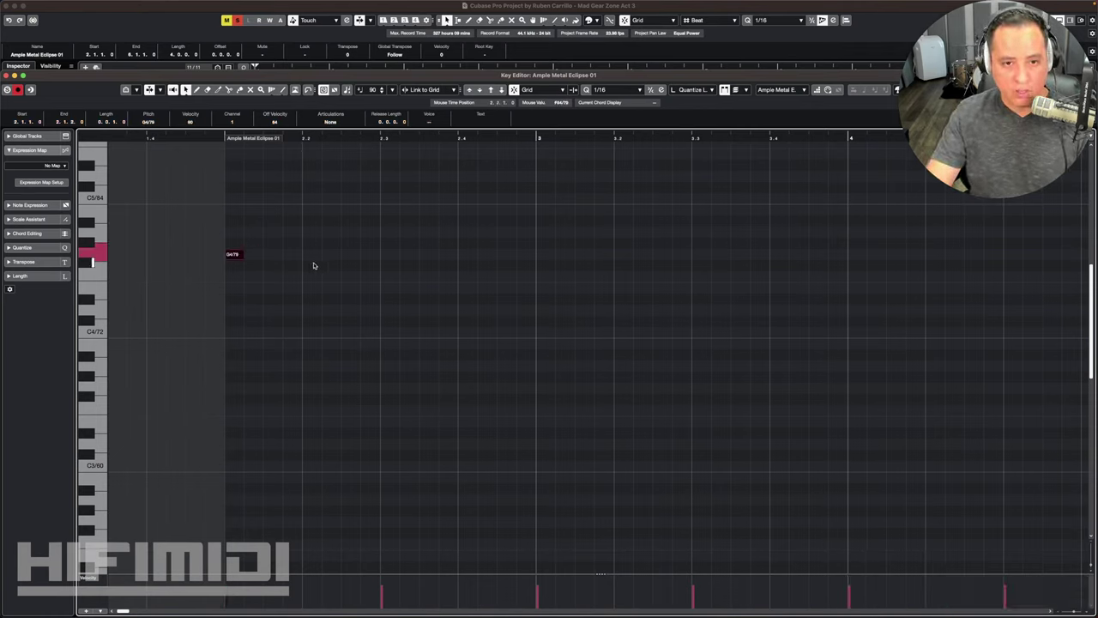
key("super+d")
key("super+d")
key("super+d")
key("super+d")
key("super+d")
key("super+d")
key("super+d")
key("super+d")
key("super+d")
key("super+d")
key("super+d")
key("super+d")
key("super+d")
key("super+d")
key("super+d")
key("super+d")
key("super+d")
key("super+d")
key("super+d")
key("super+d")
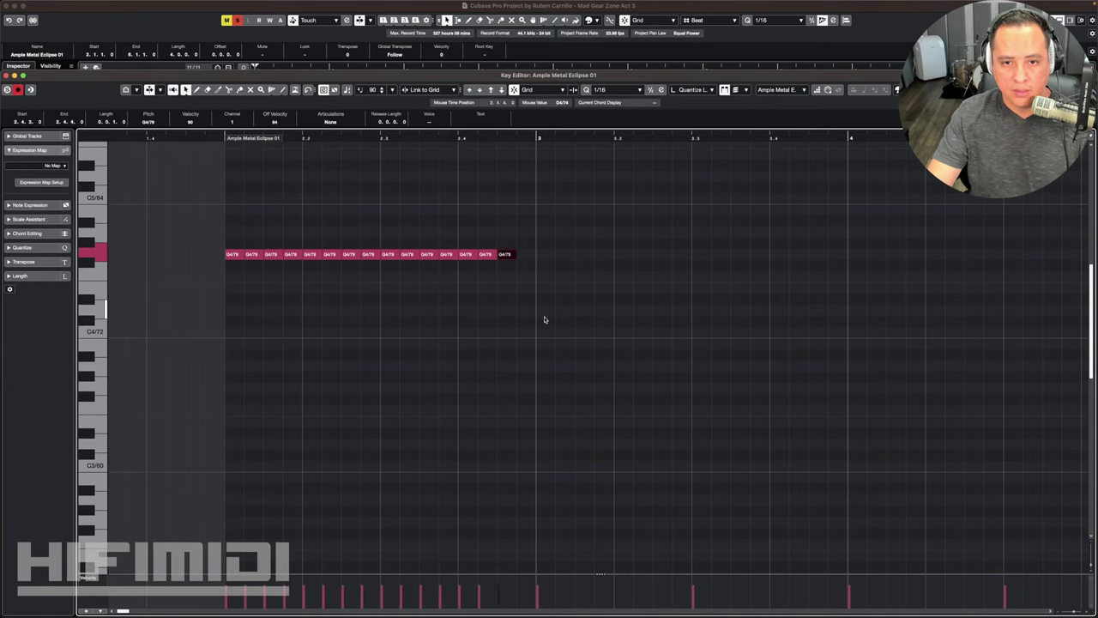
key("alt+d")
key("alt+d")
key("alt+d")
key("alt+d")
key("alt+d")
key("alt+d")
key("alt+d")
key("alt+d")
key("alt+d")
key("alt+d")
key("alt+d")
key("alt+d")
key("alt+d")
key("alt+d")
key("alt+d")
key("alt+d")
key("alt+d")
key("alt+d")
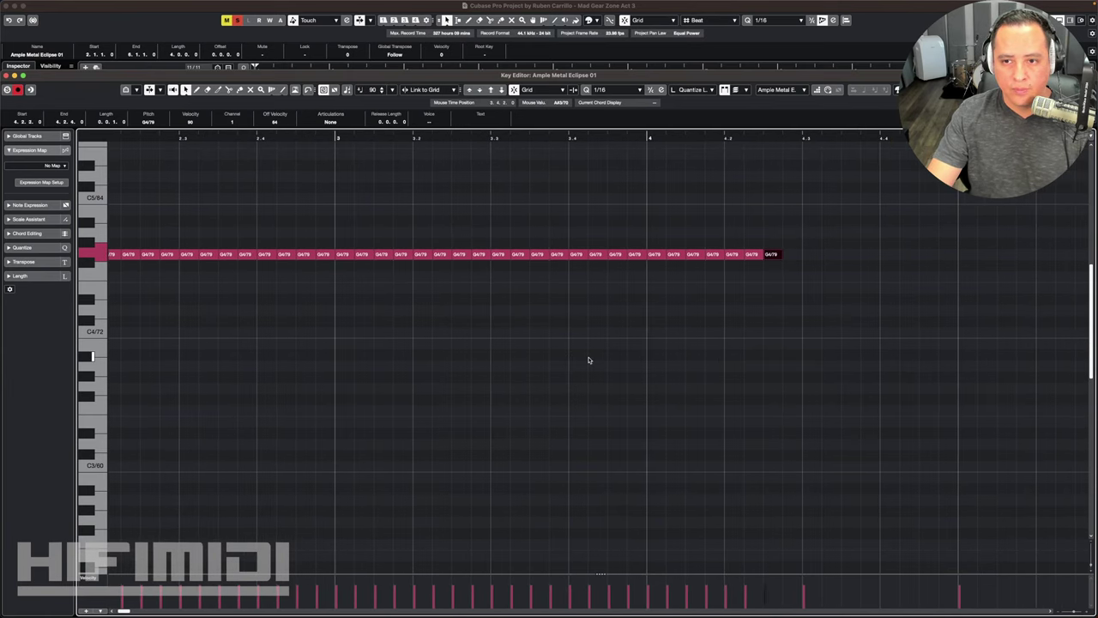
key("alt+d")
key("alt+d")
key("alt+d")
key("alt+d")
key("alt+d")
key("alt+d")
key("alt+d")
key("alt+d")
key("alt+d")
key("alt+d")
key("alt+d")
key("alt+d")
key("alt+d")
key("alt+d")
key("alt+d")
key("alt+d")
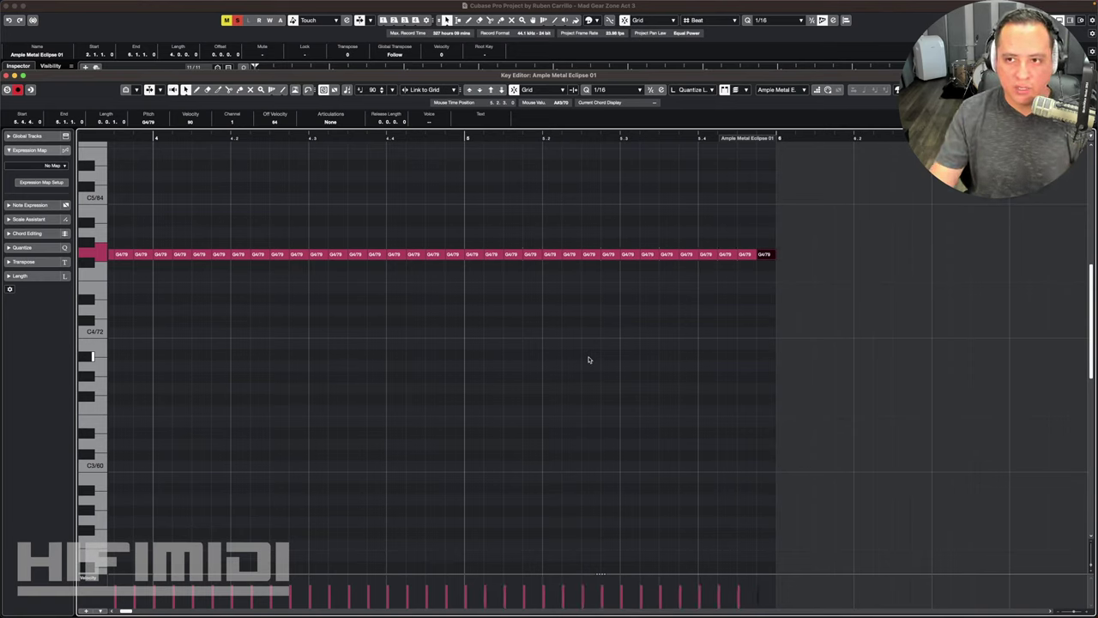
Close the Key Editor window, select the Ample Metal Eclipse 01 track and play Theme 1 from bar 2
key("Return")
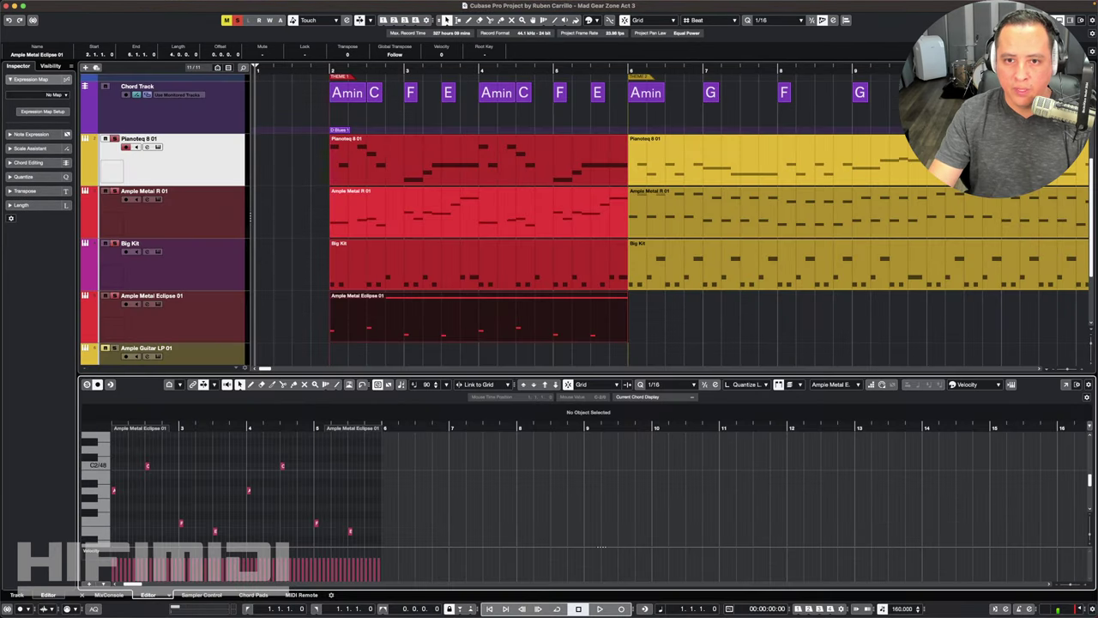
left_click(321, 316)
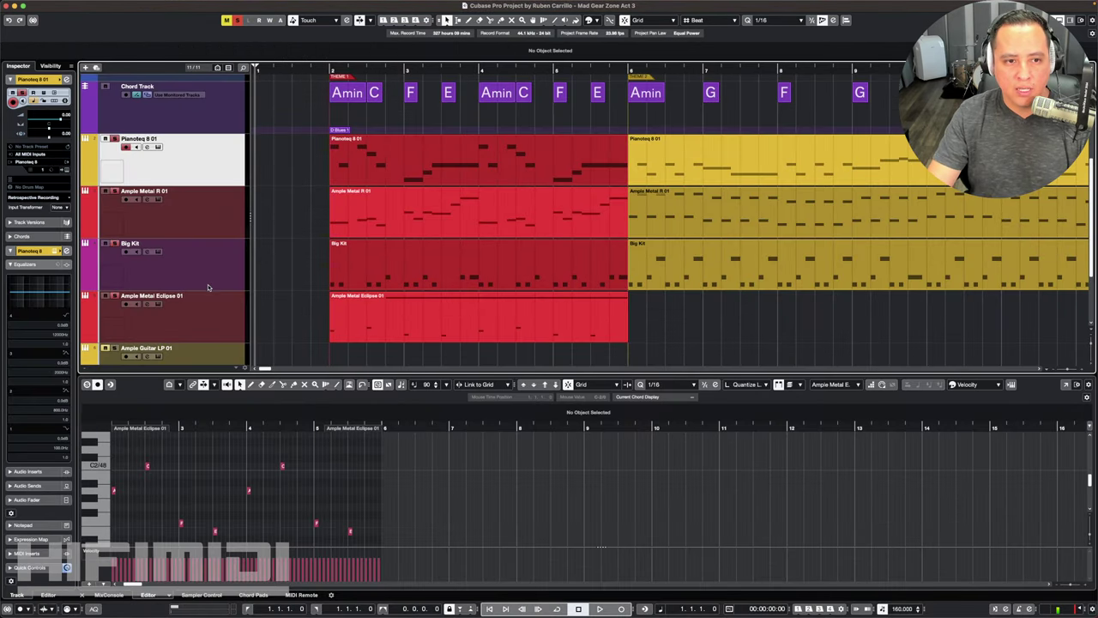
left_click(213, 311)
left_click(326, 71)
key("space")
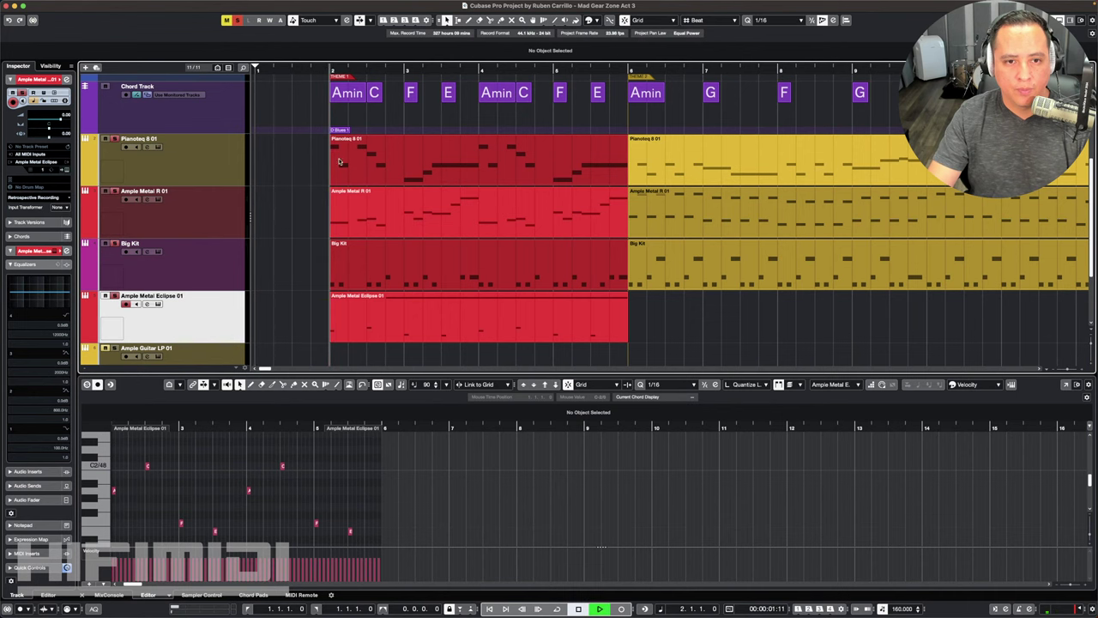
Reopen the Ample Metal Eclipse 01 clip in the detached Key Editor and delete the whole row of sixteenth G4 notes
left_click(414, 311)
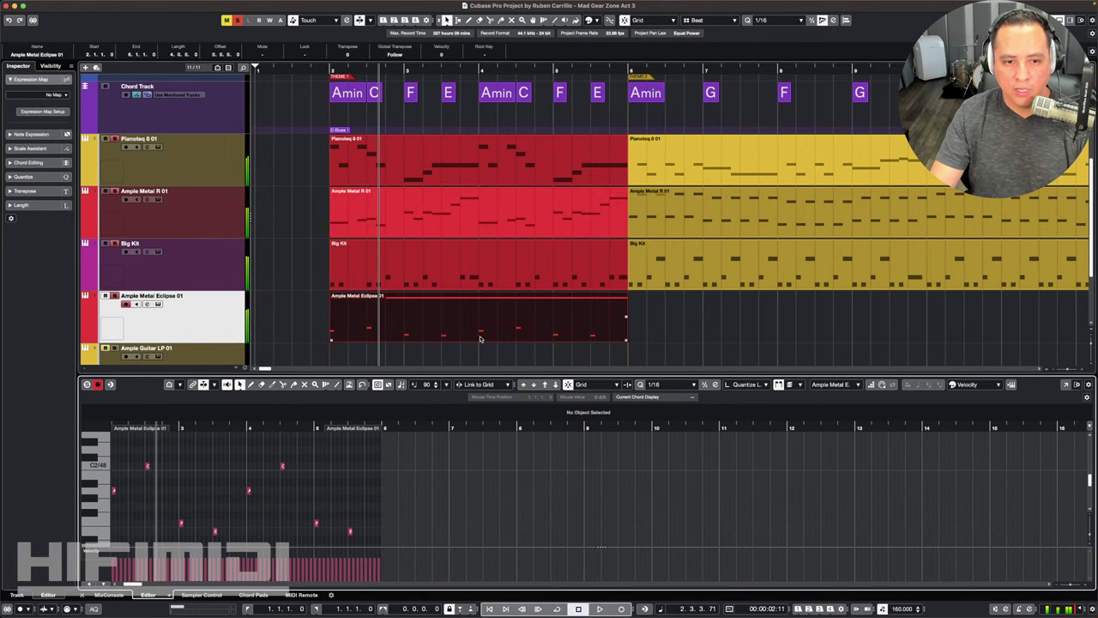
left_click(1065, 386)
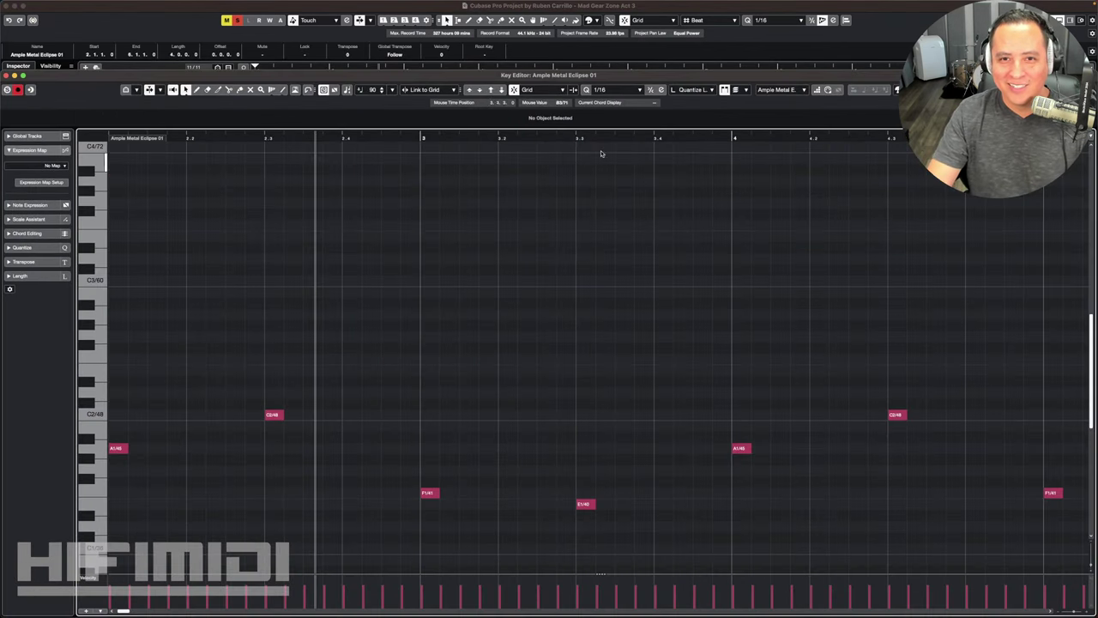
key("g")
key("g")
key("g")
key("g")
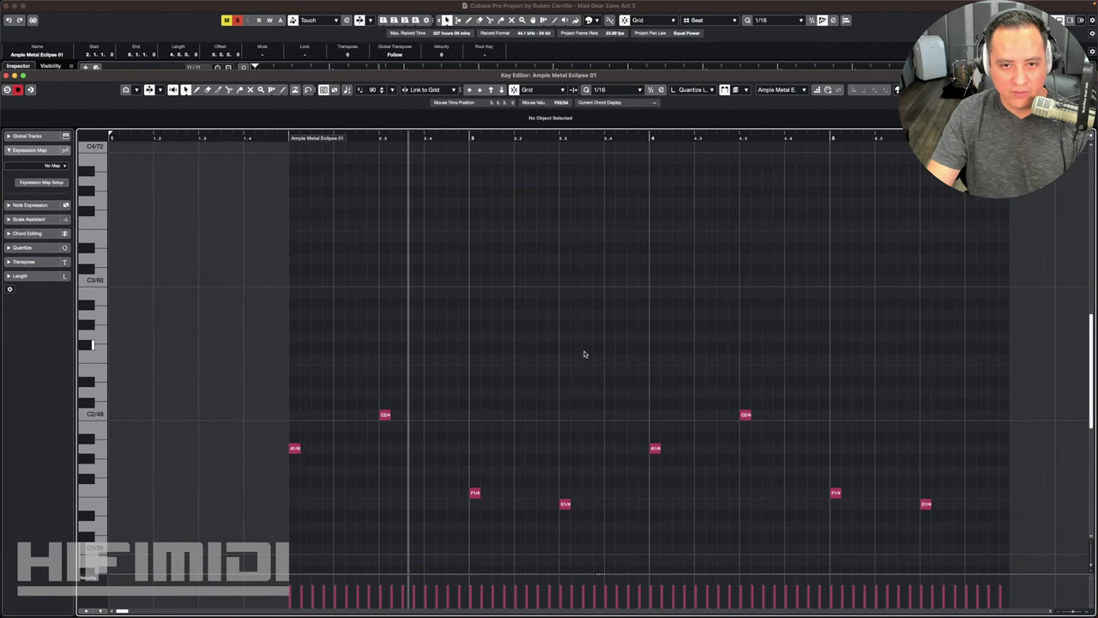
scroll(586, 351, "up", 3)
left_click_drag(867, 194, 242, 229)
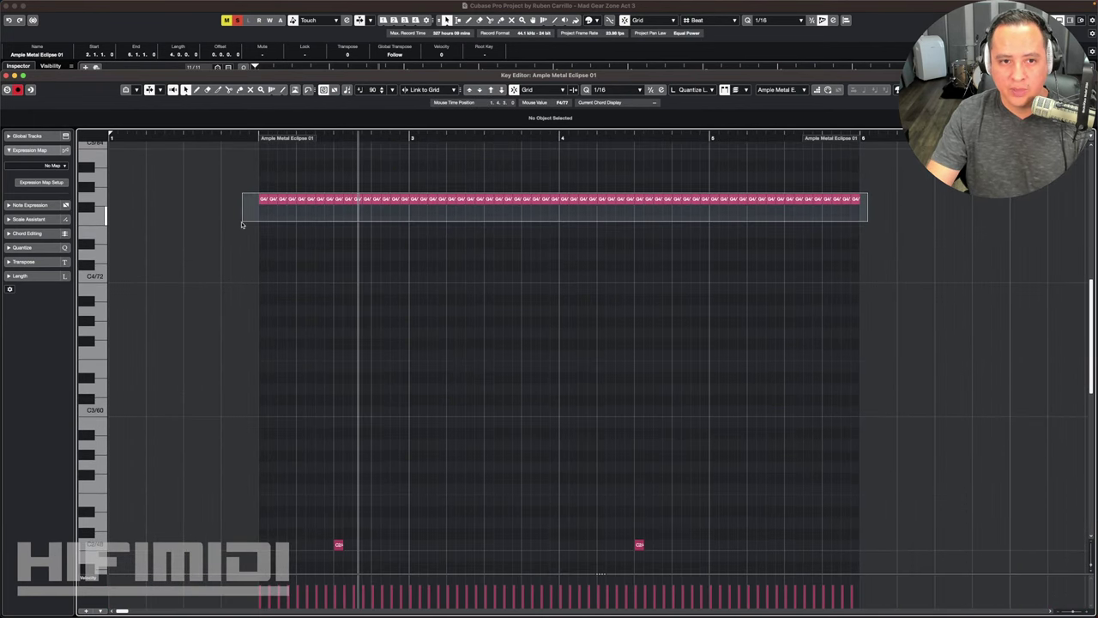
key("Delete")
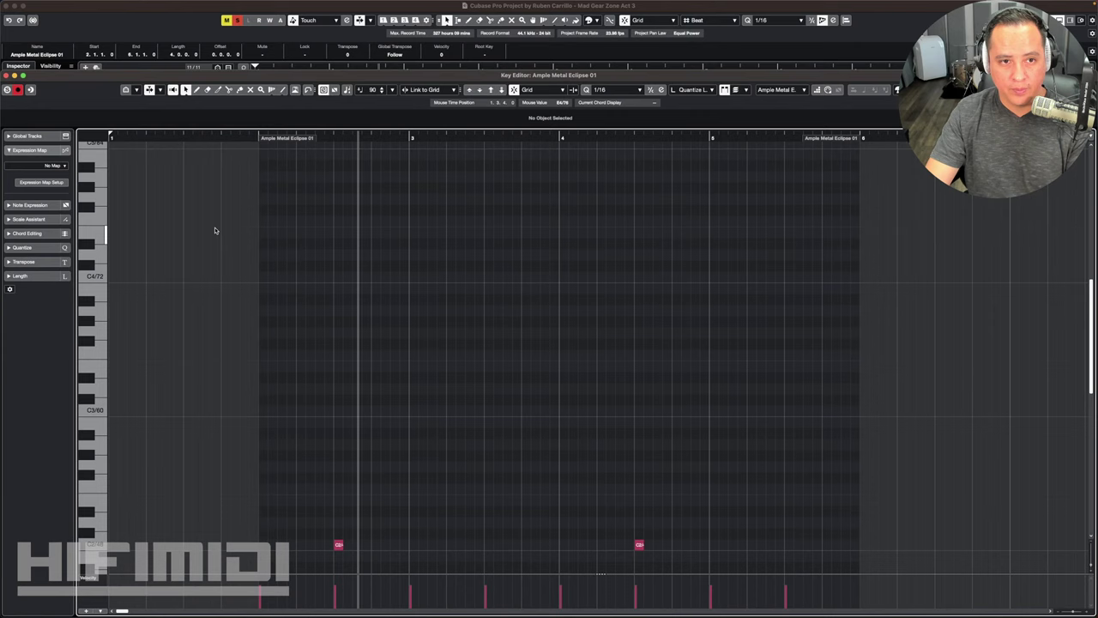
Set the quantize to 1/8, repeat an eighth G4 strum note from bar 2 up to bar 6, and play it from bar 2
left_click(603, 90)
left_click(611, 78)
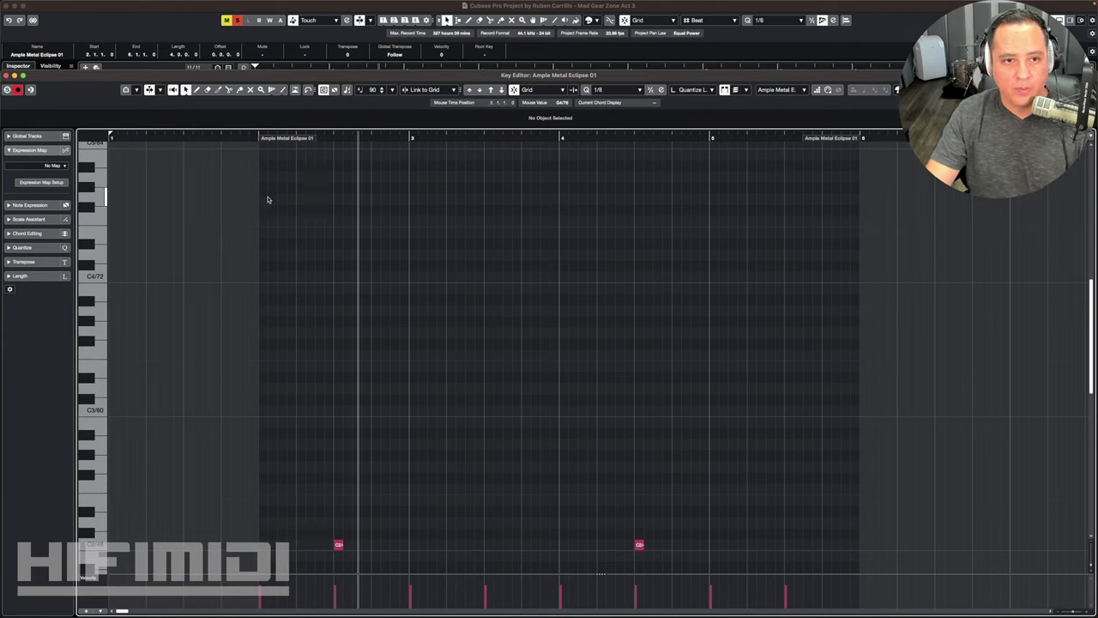
left_click(266, 200)
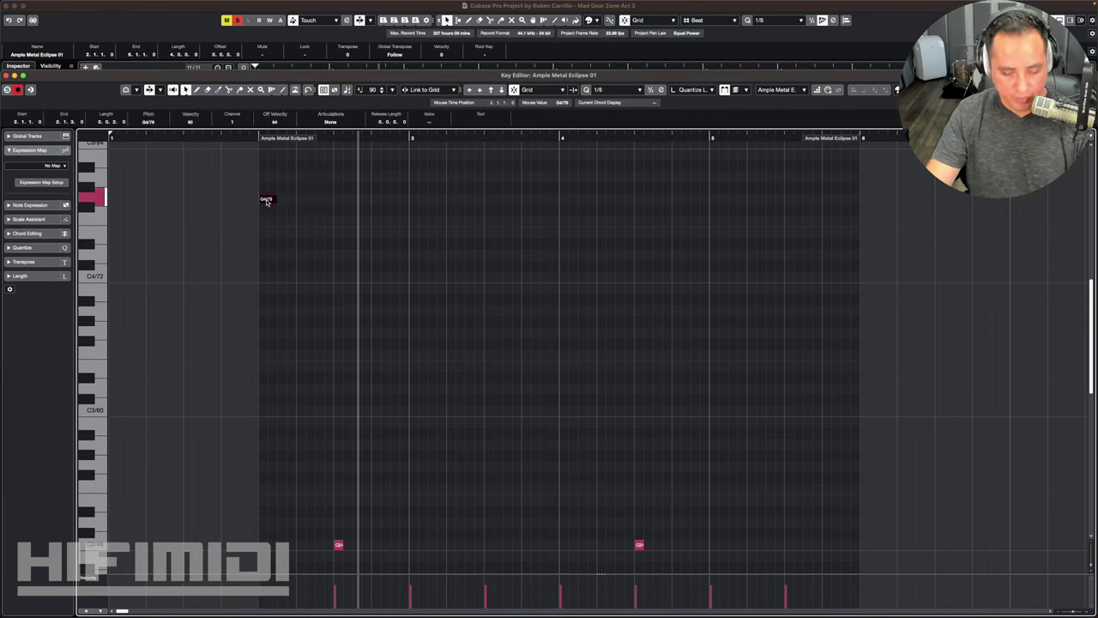
key("alt+d")
key("alt+d")
key("alt+d")
key("alt+d")
key("alt+d")
key("alt+d")
key("alt+d")
key("alt+d")
key("alt+d")
key("alt+d")
key("alt+d")
key("alt+d")
key("alt+d")
key("alt+d")
key("alt+d")
key("alt+d")
key("alt+d")
key("alt+d")
key("alt+d")
key("alt+d")
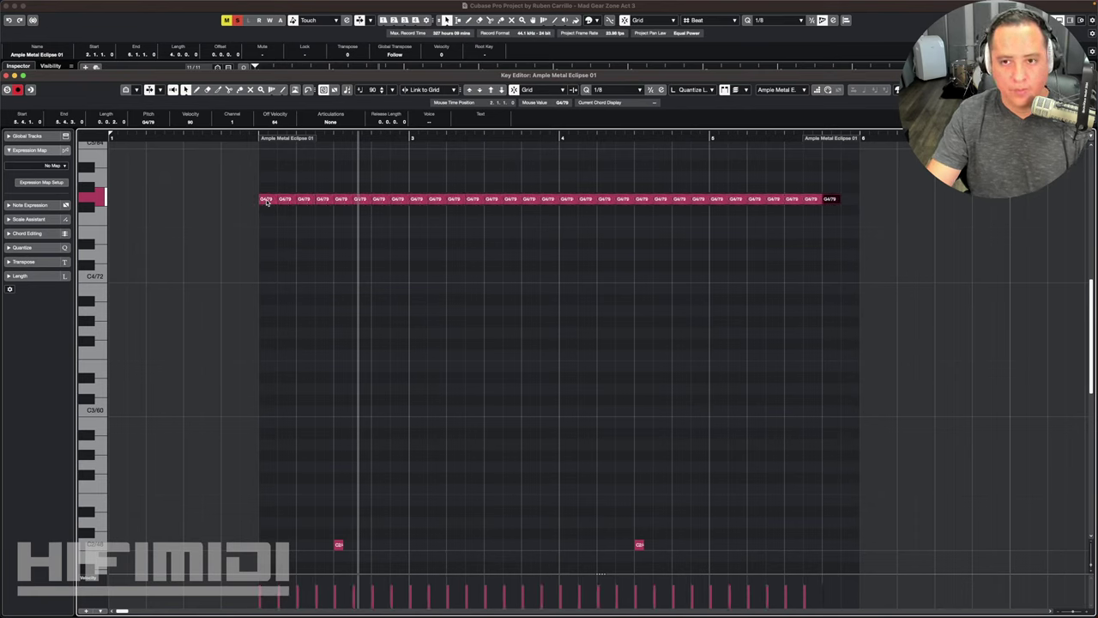
left_click(236, 139)
key("space")
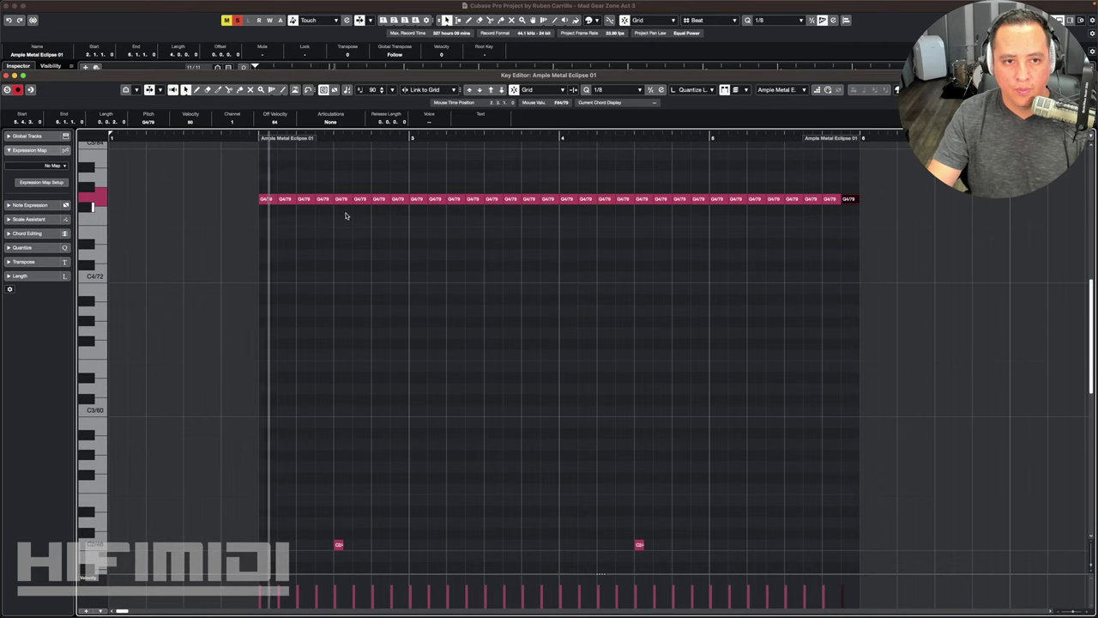
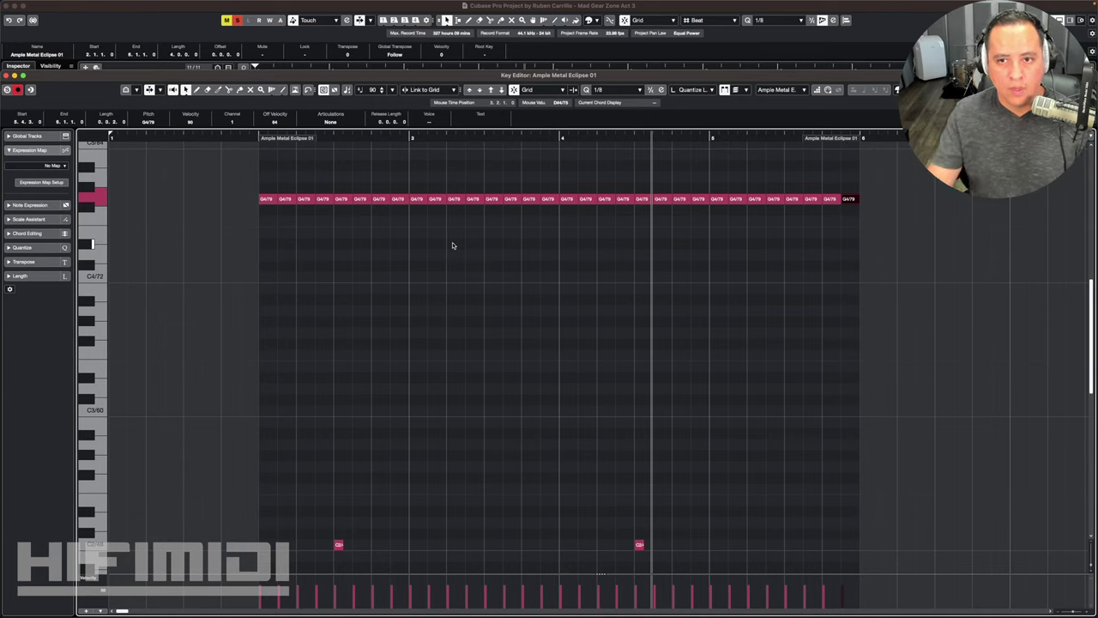
Lower the velocity of the whole row of eighth G4 notes, play the part and close the Key Editor window
left_click_drag(867, 188, 275, 215)
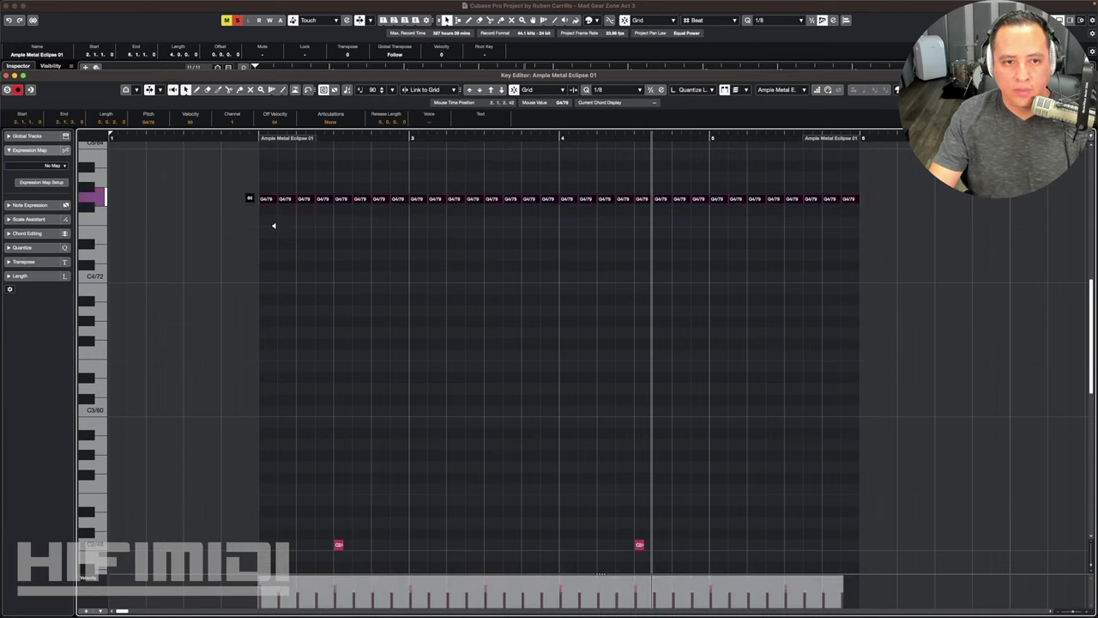
key("space")
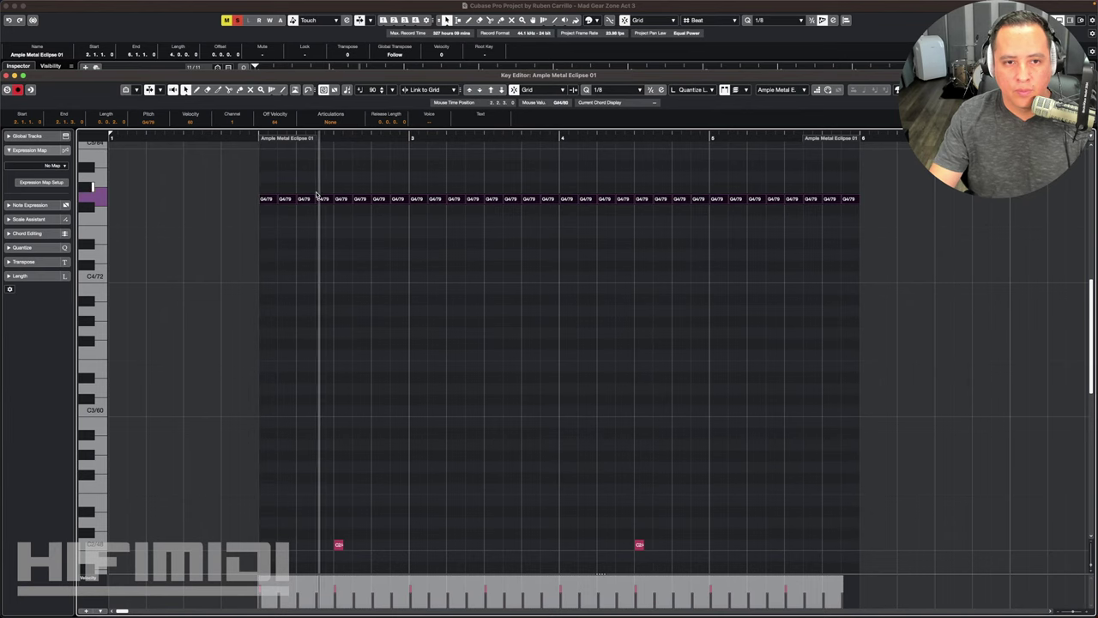
scroll(352, 272, "down", 5)
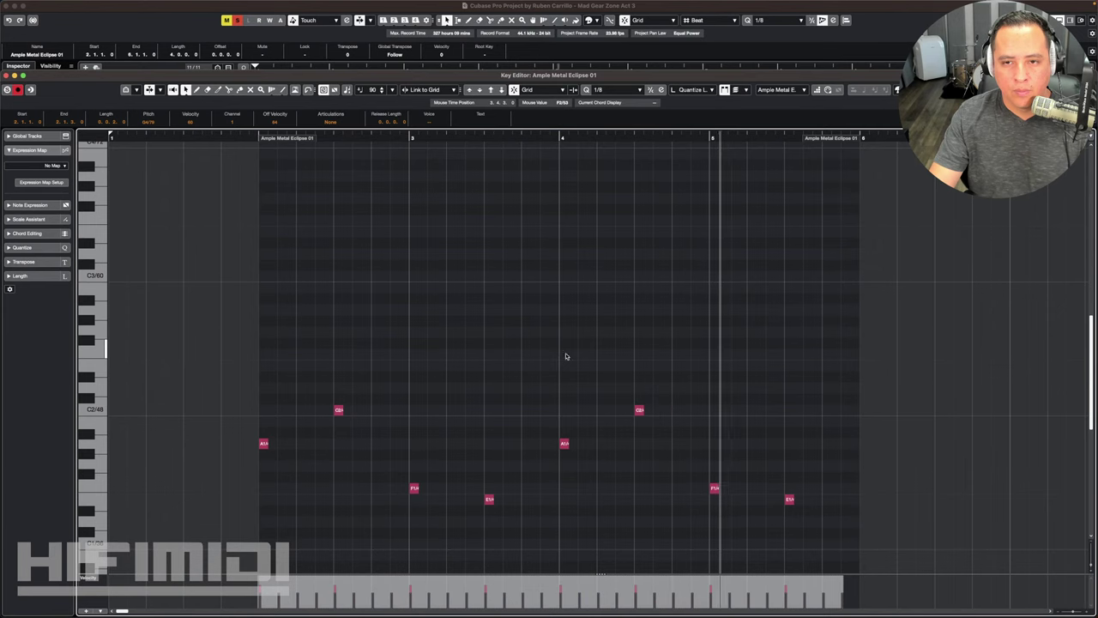
key("space")
key("Return")
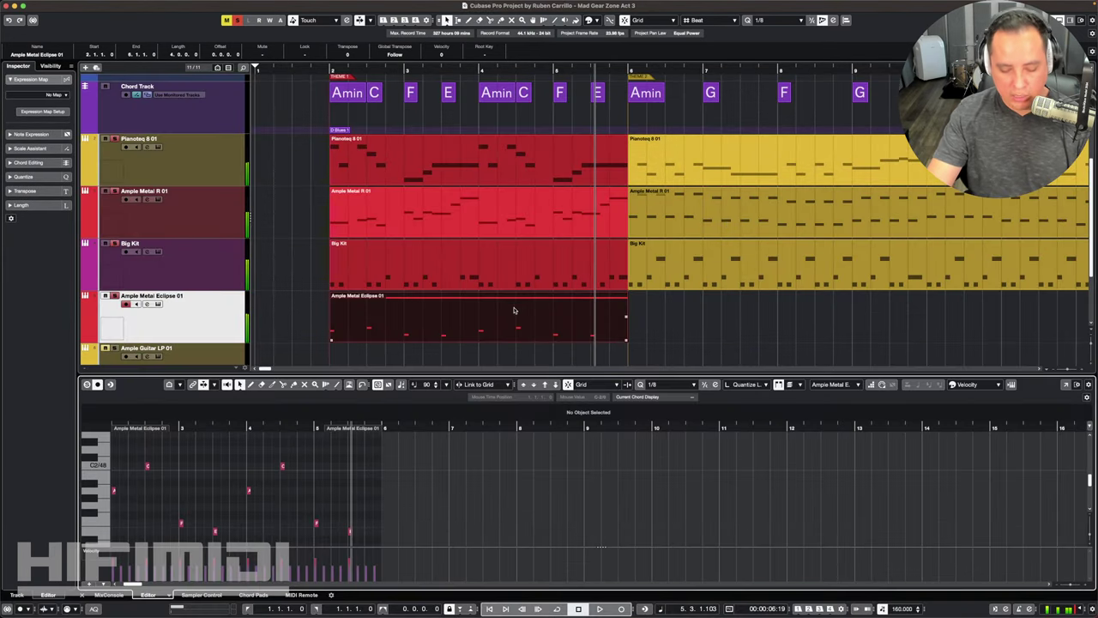
Open the Ample Metal Eclipse instrument, show its main page while playing Theme 1, and close the instrument window
key("e")
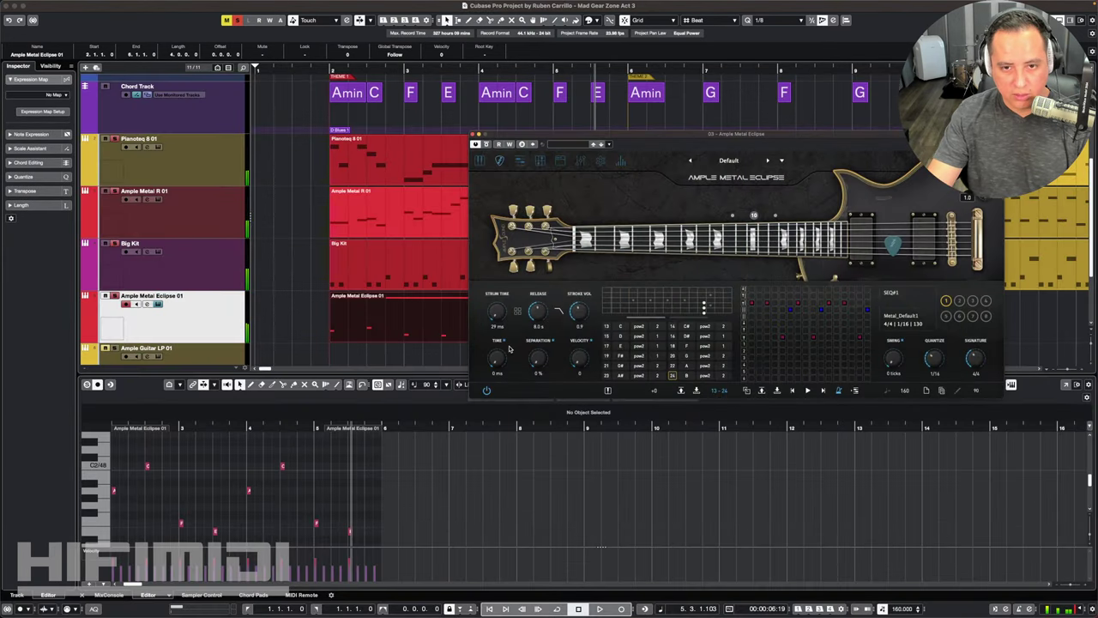
left_click(482, 162)
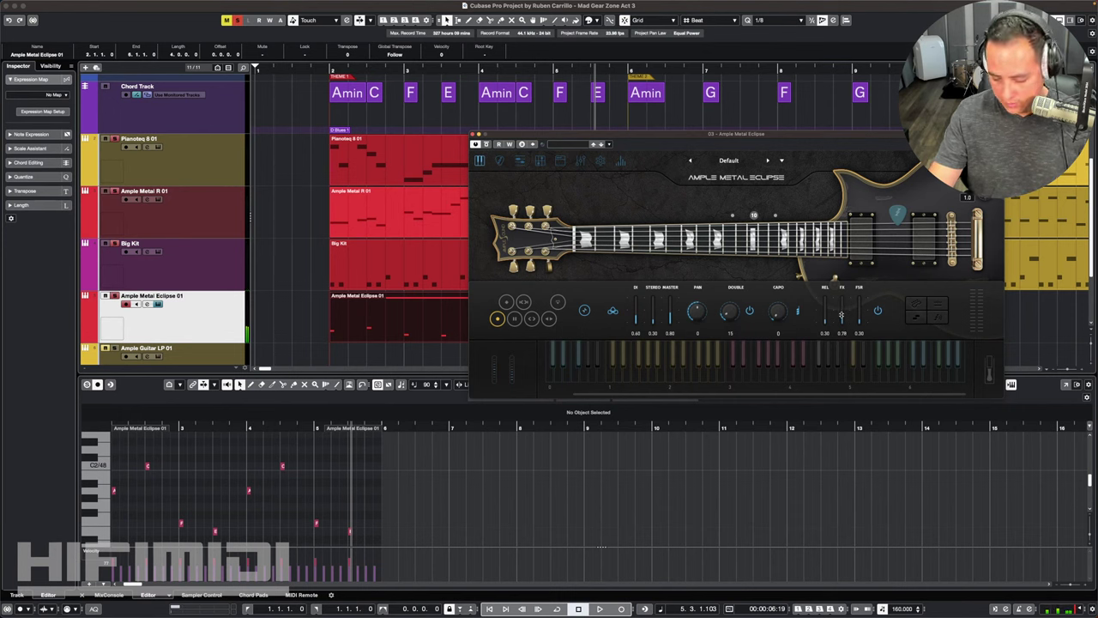
key("space")
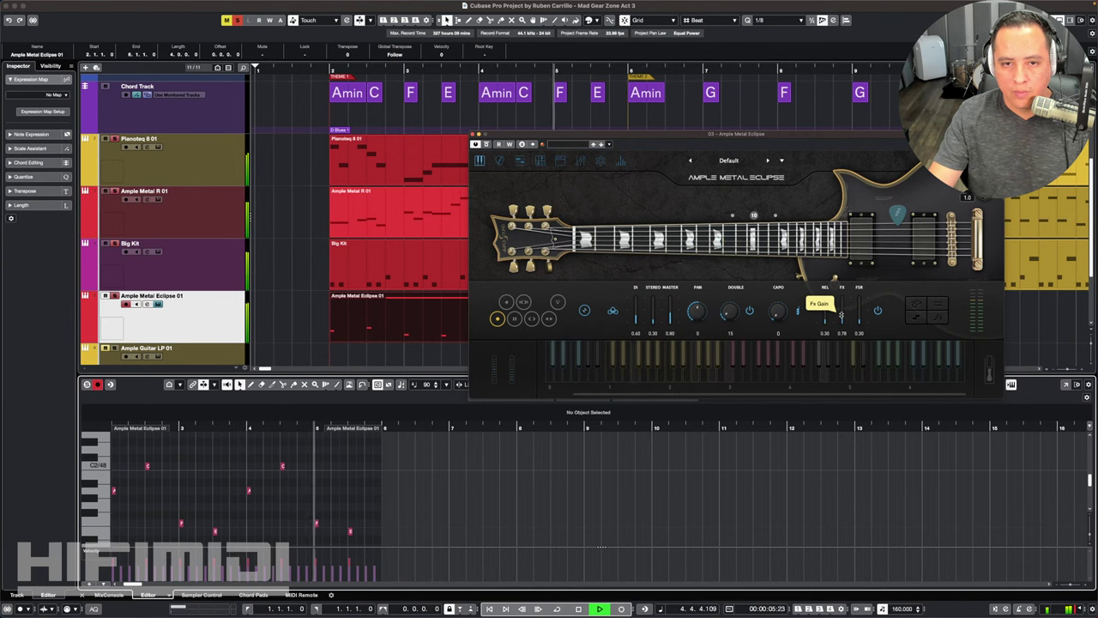
key("space")
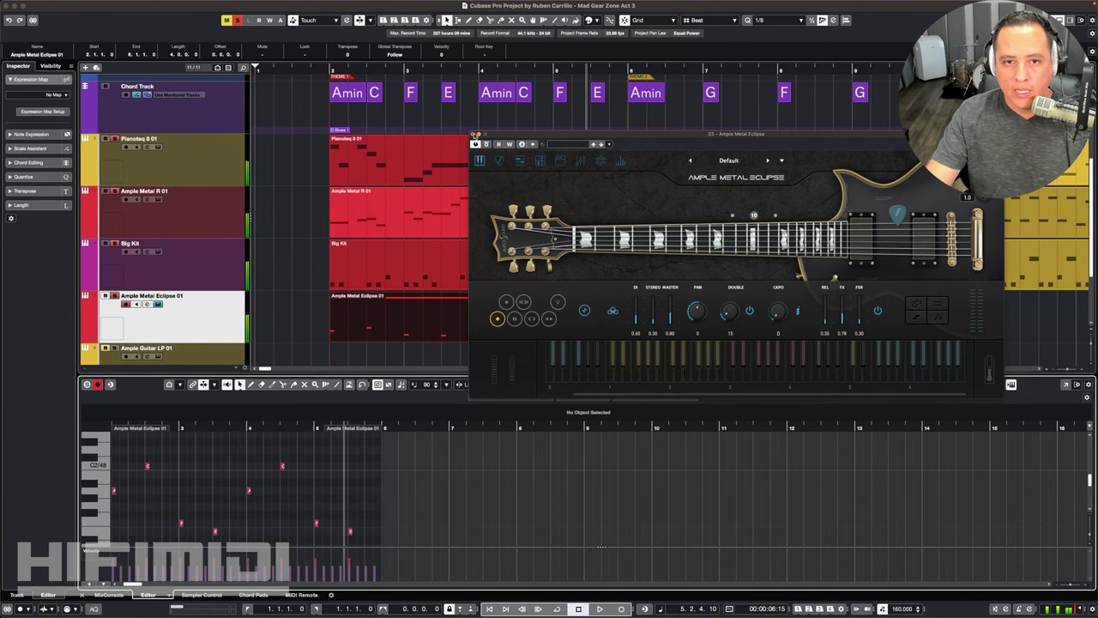
left_click(475, 135)
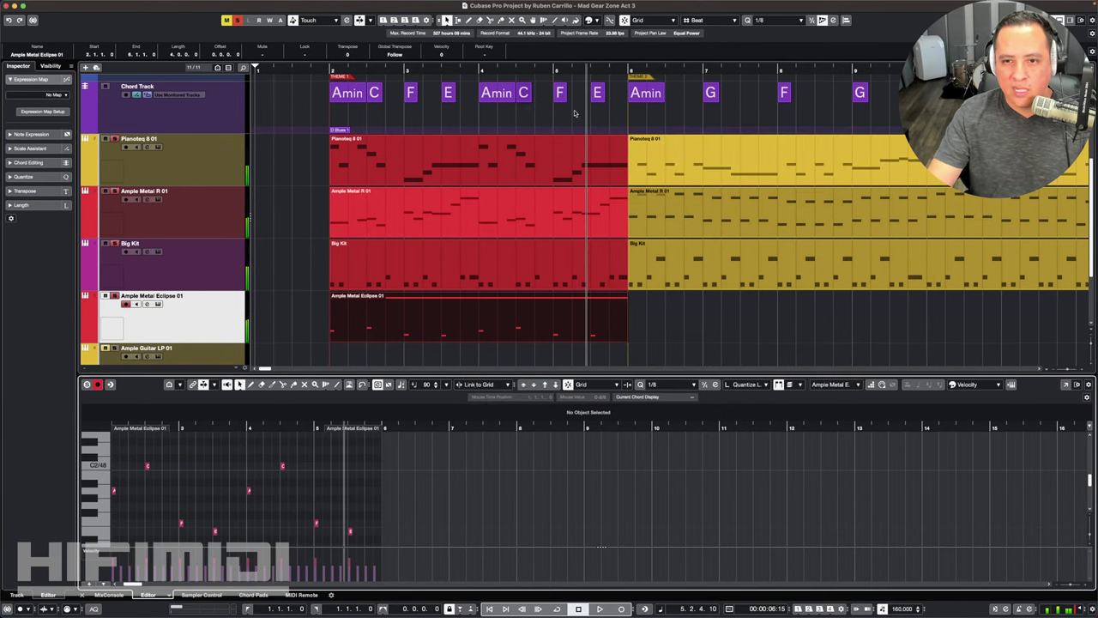
Reopen the Ample Metal Eclipse 01 clip in the detached Key Editor and play it from the project start
left_click(1066, 385)
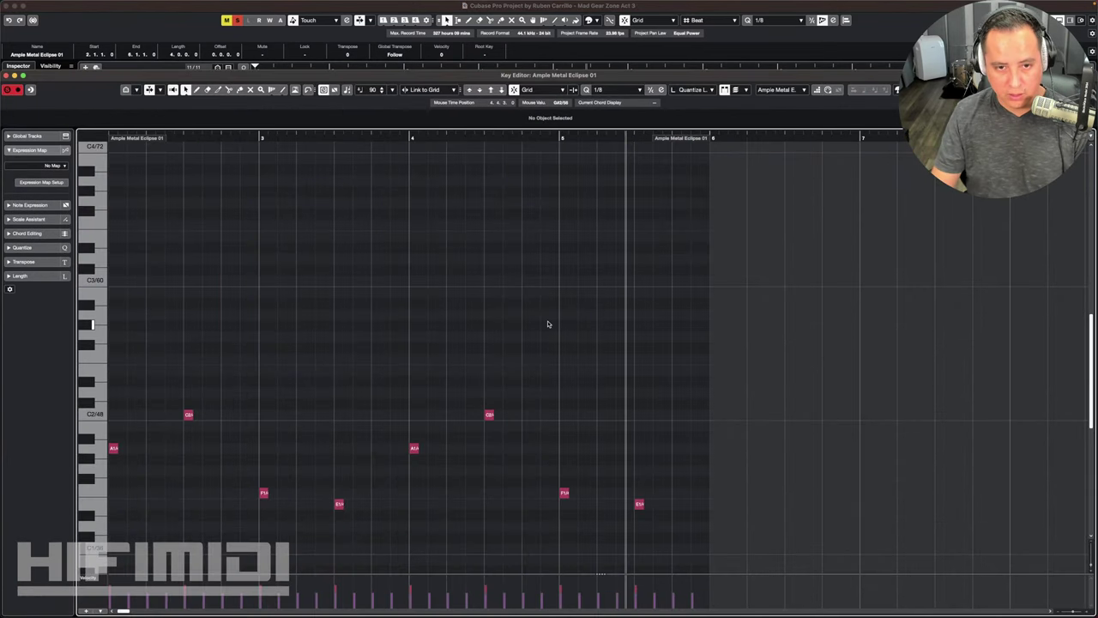
key("period")
key("space")
scroll(320, 342, "up", 4)
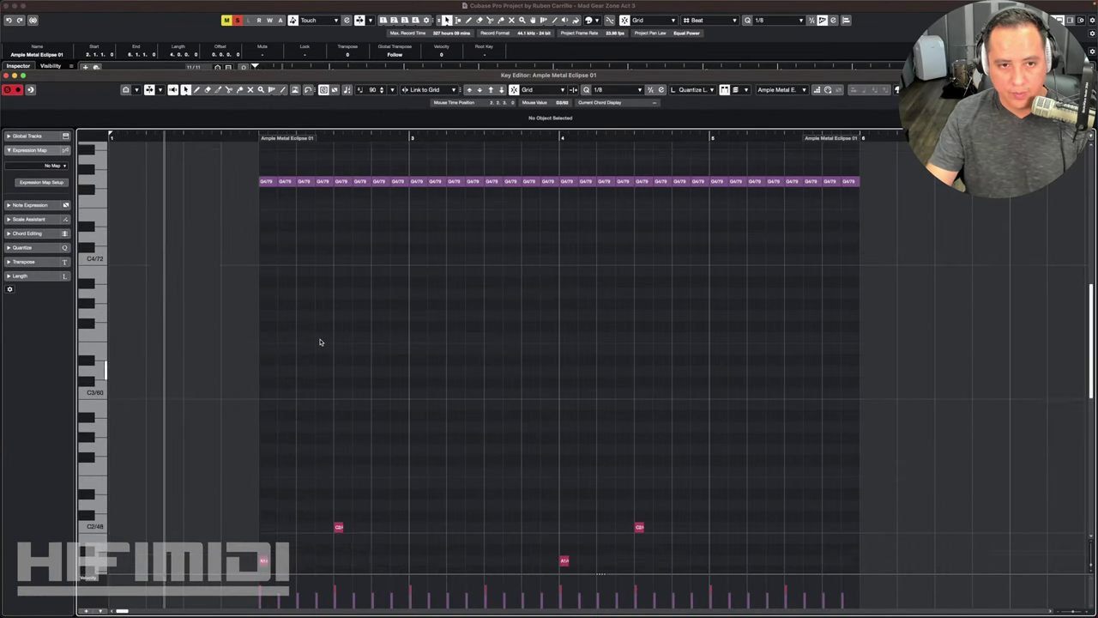
scroll(319, 342, "down", 1)
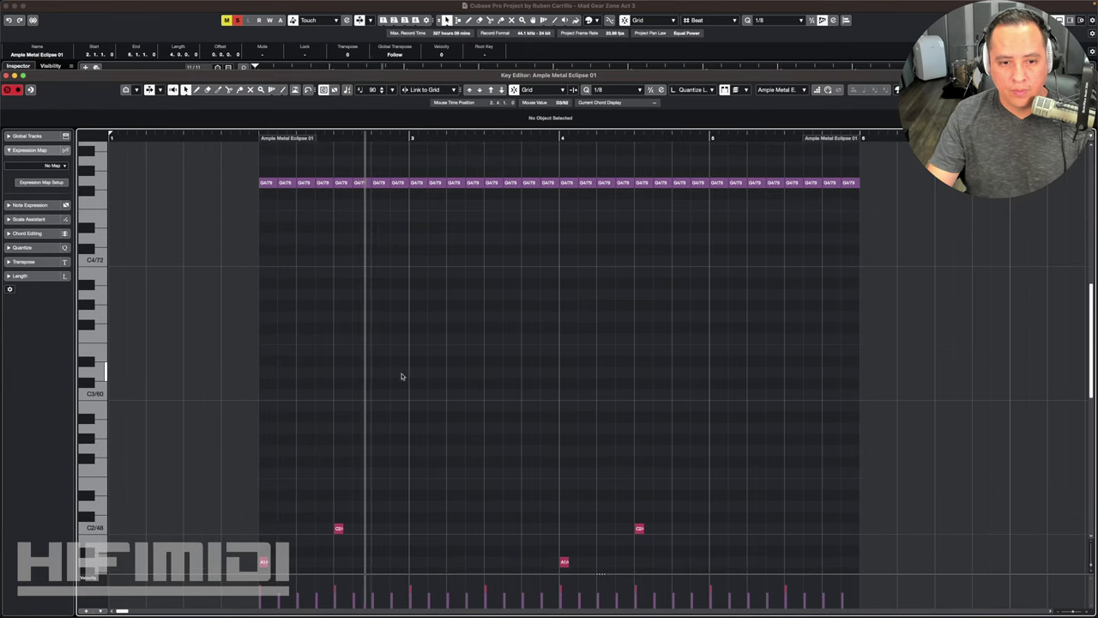
scroll(412, 378, "down", 3)
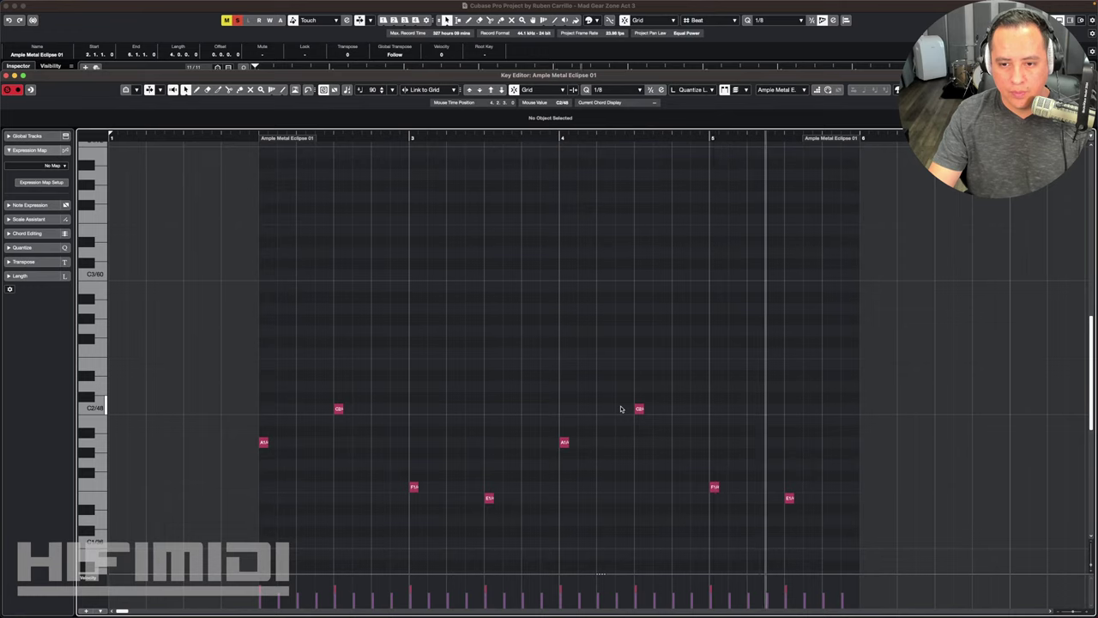
Move both E1 chord trigger notes an eighth note earlier and play the clip from bar 2
left_click(790, 499)
left_click(490, 498, "shift")
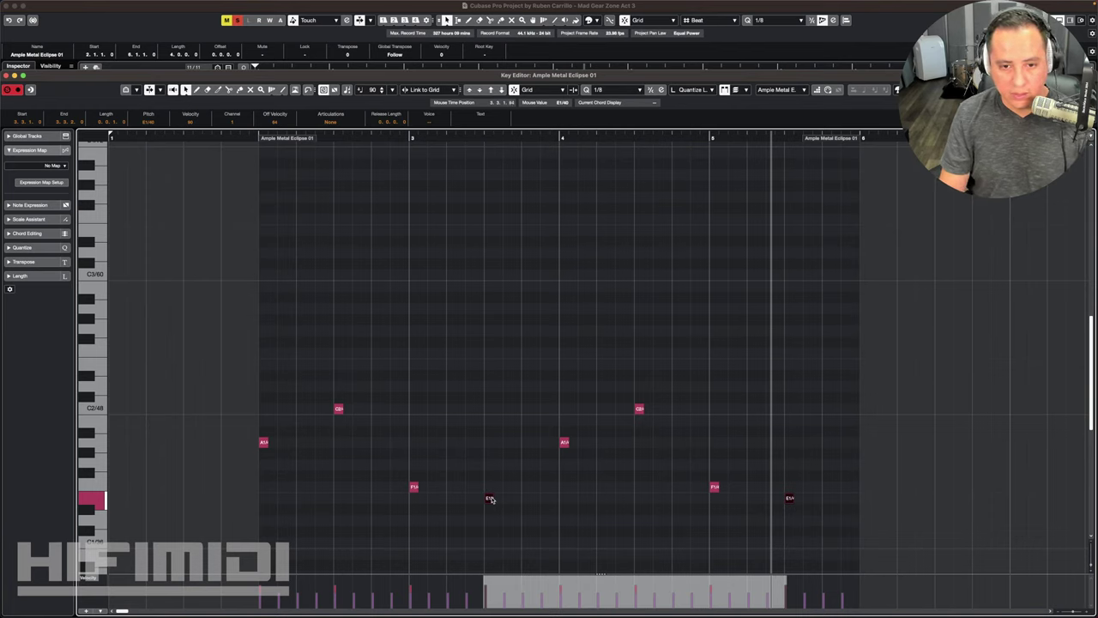
key("super+Left")
key("period")
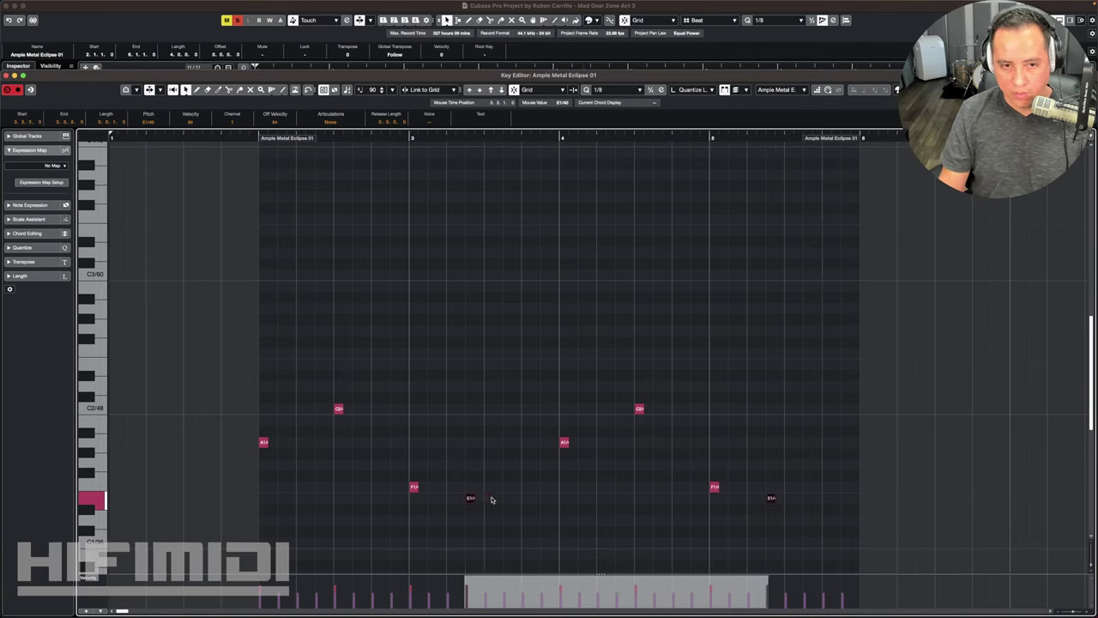
key("space")
key("space")
left_click(257, 136)
key("space")
scroll(427, 272, "up", 4)
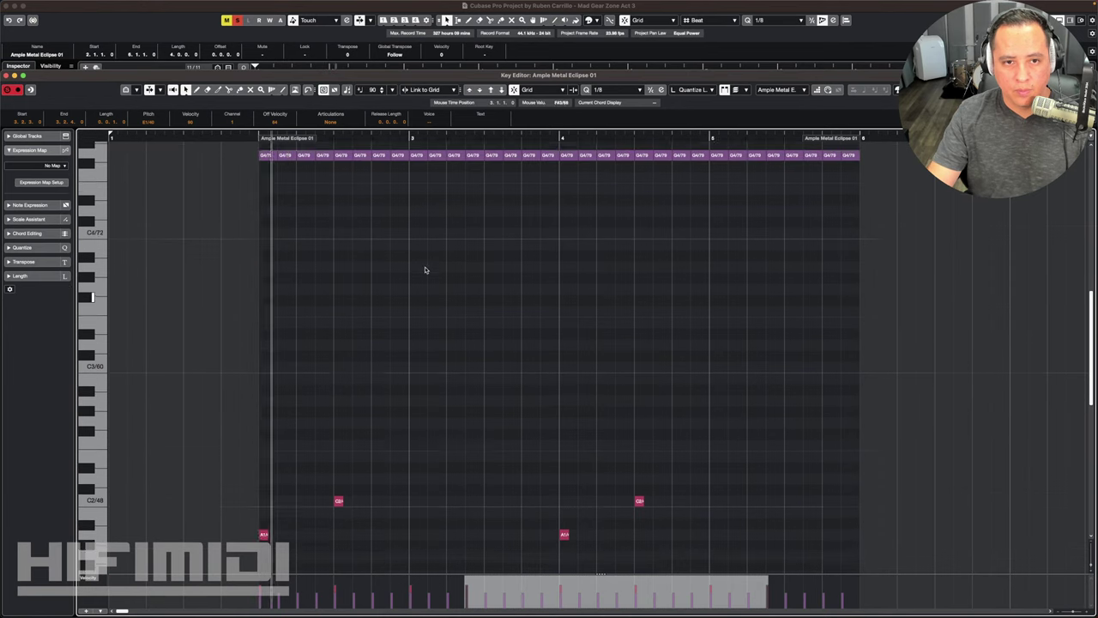
scroll(427, 273, "down", 2)
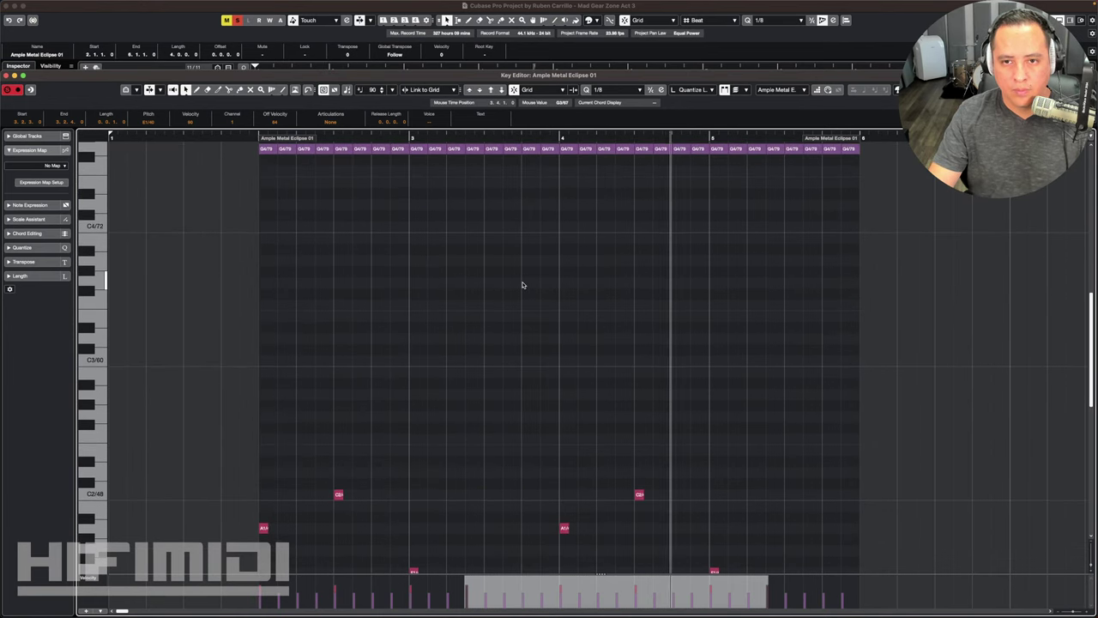
Replay the clip from bar 2, close the Key Editor window and play Theme 1 in the project window
scroll(523, 285, "up", 5)
scroll(522, 285, "down", 5)
scroll(522, 285, "up", 4)
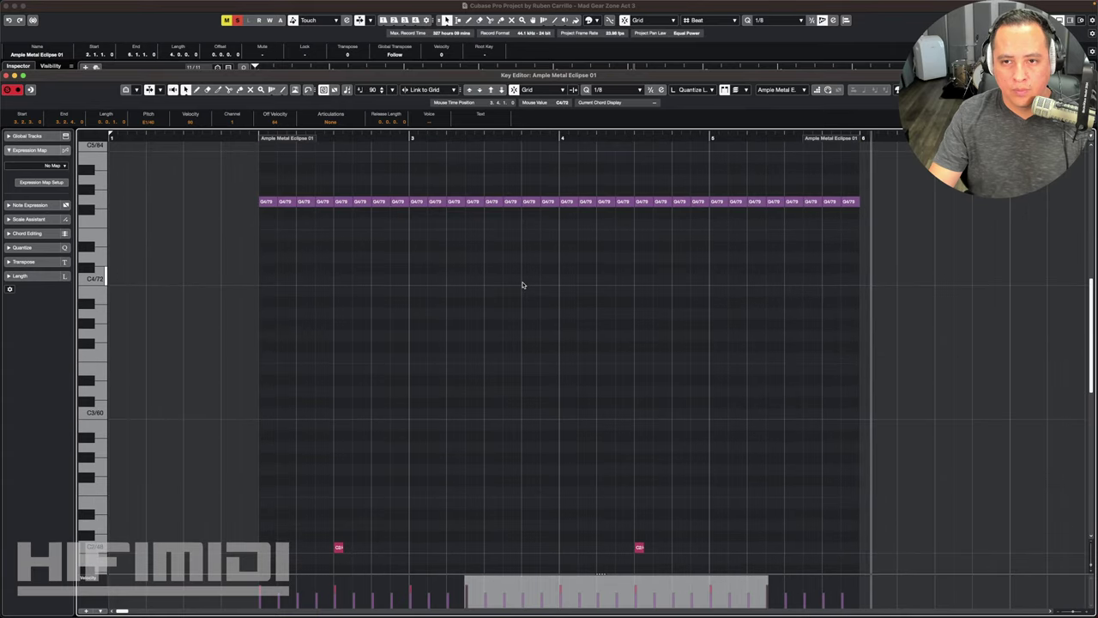
left_click(257, 138)
key("space")
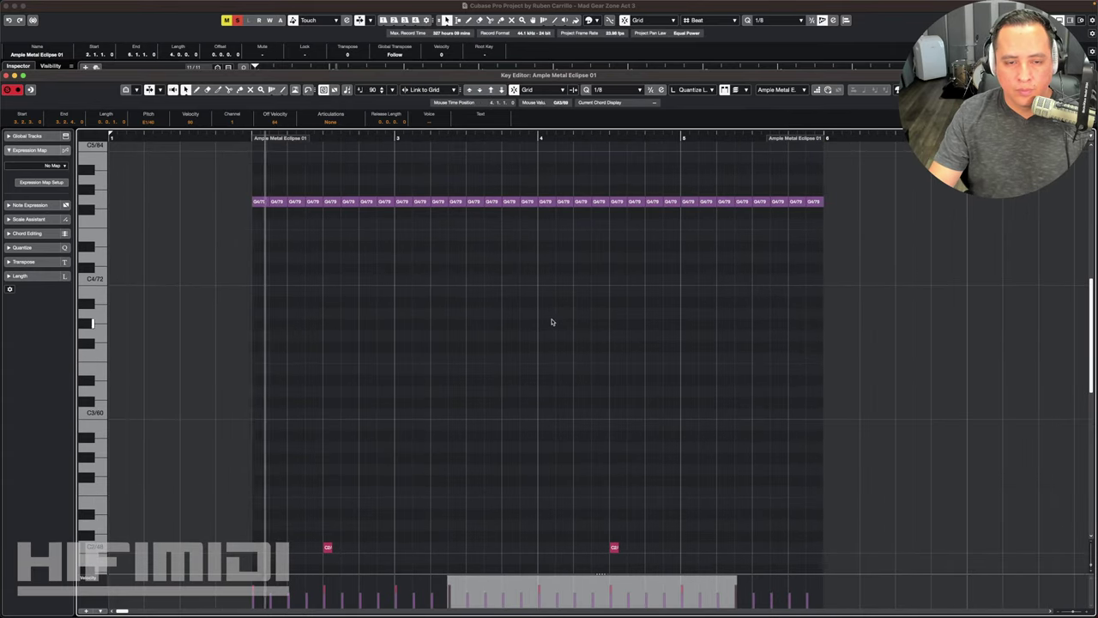
scroll(550, 320, "down", 5)
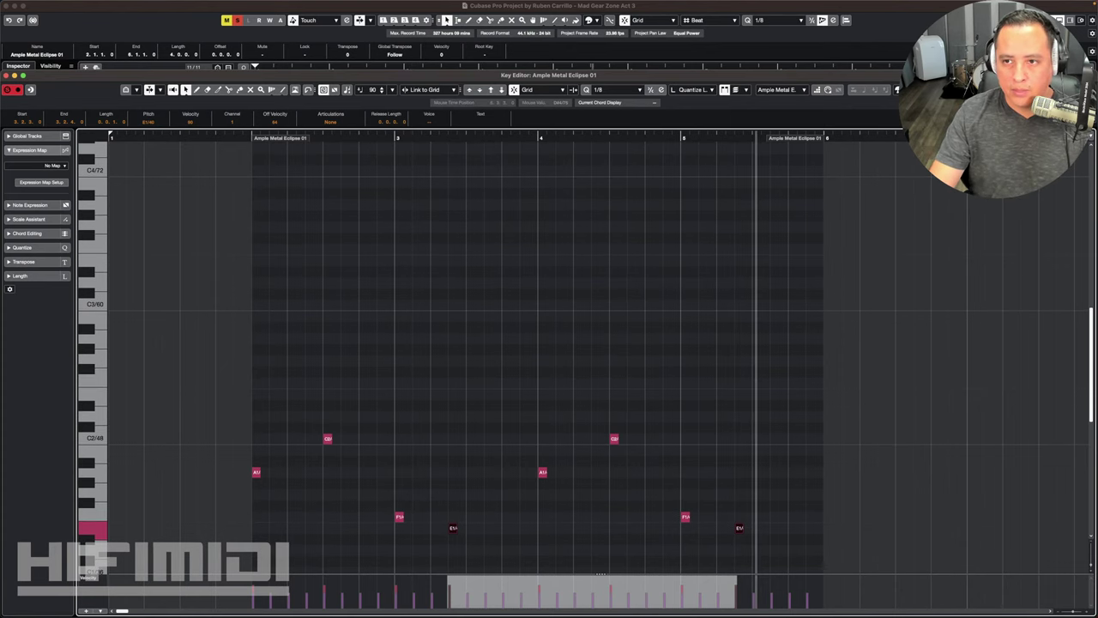
key("Return")
left_click(684, 342)
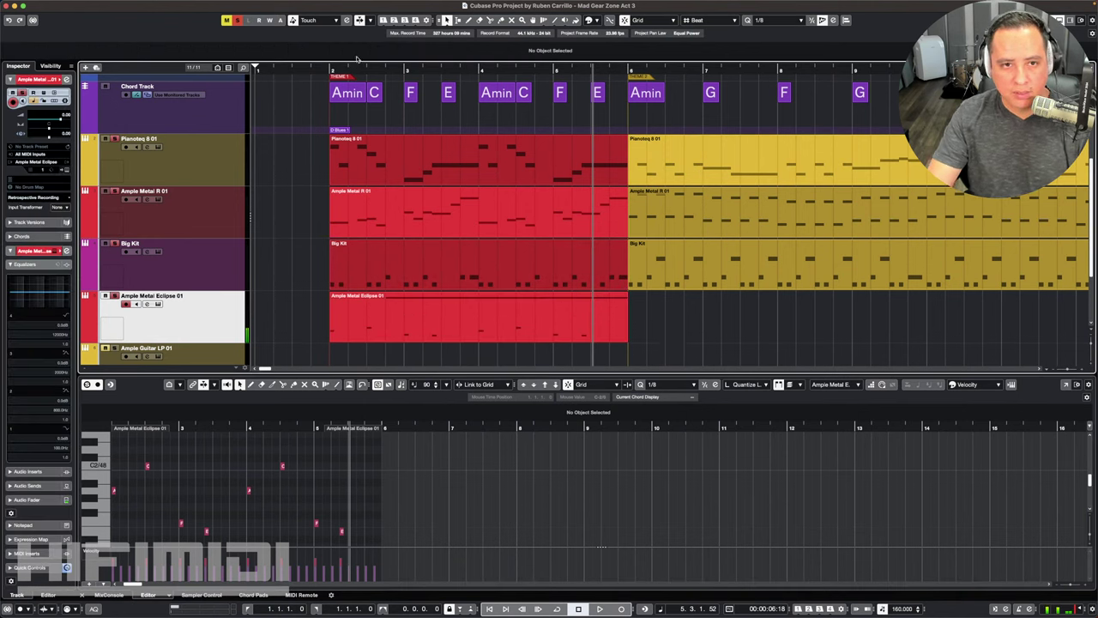
left_click(322, 70)
key("space")
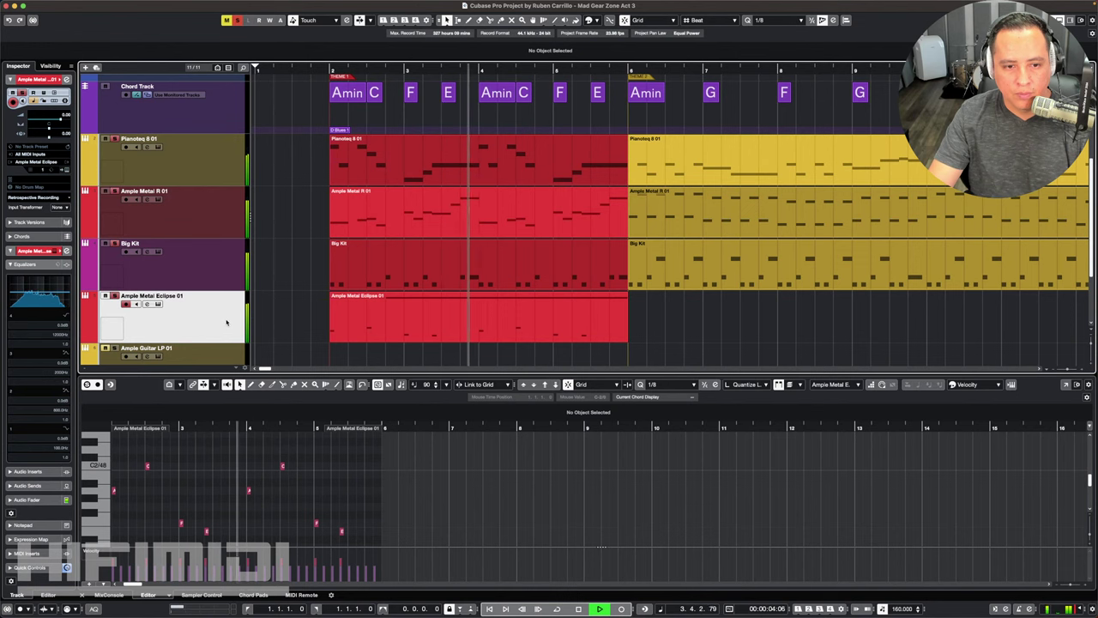
key("space")
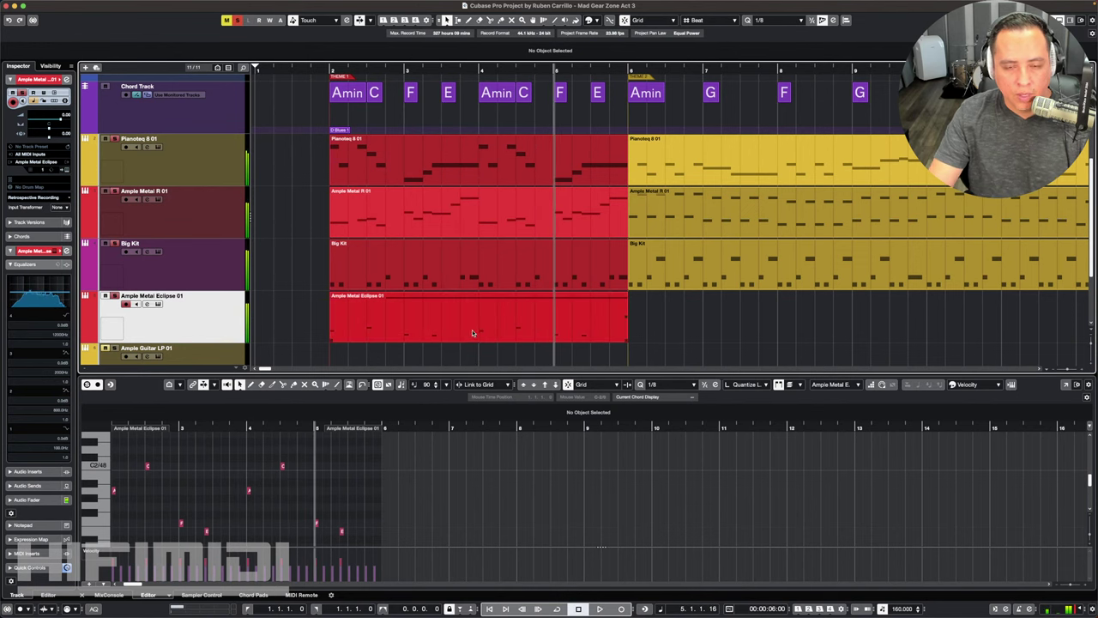
Reopen the Ample Metal Eclipse 01 clip in the detached Key Editor, shorten the whole row of G4 notes, and close the editor after playback
left_click(507, 331)
double_click(499, 331)
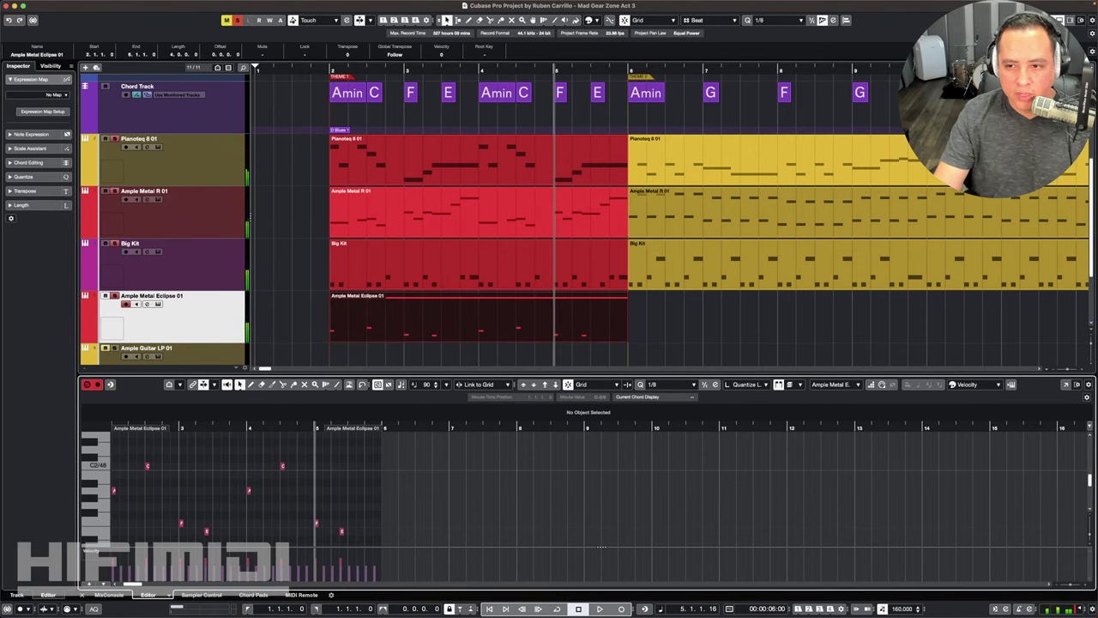
left_click(1066, 385)
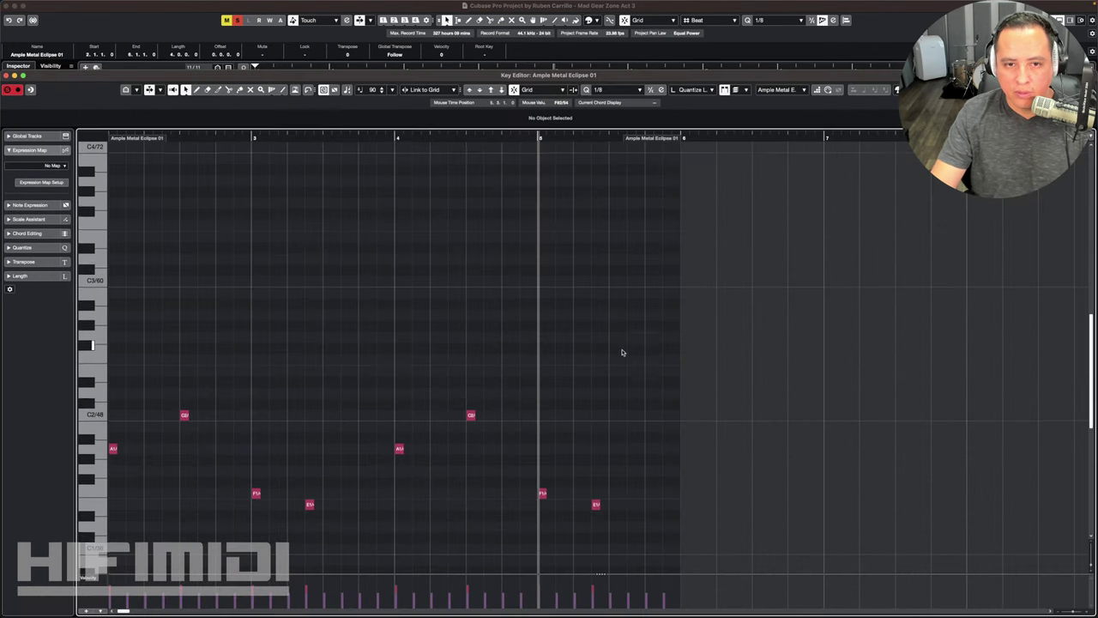
scroll(615, 353, "up", 6)
scroll(540, 355, "left", 3)
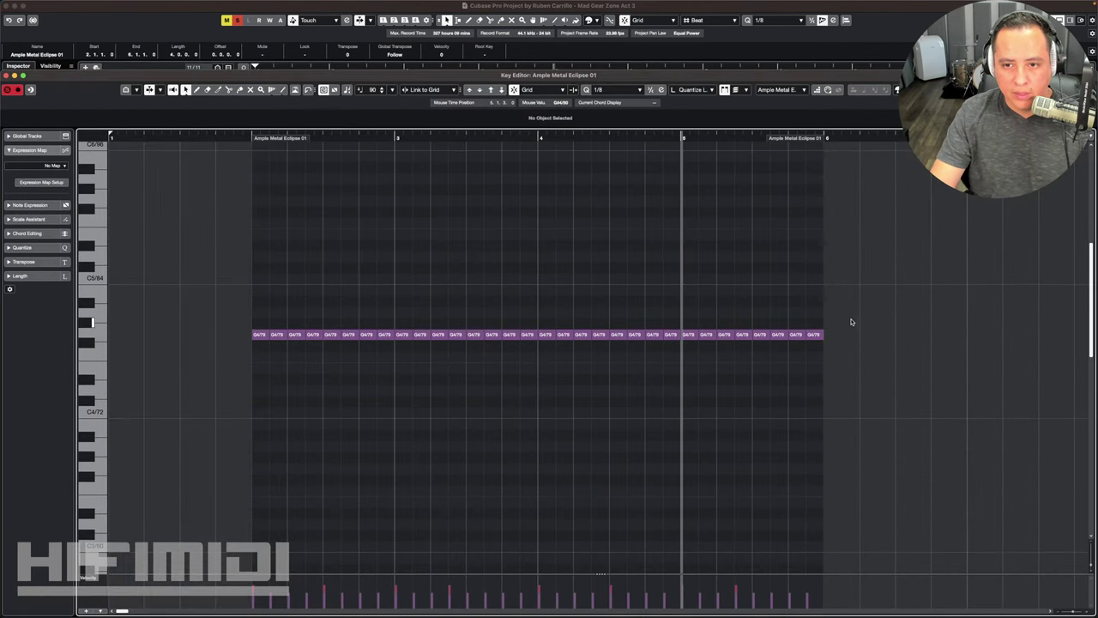
left_click_drag(851, 321, 261, 339)
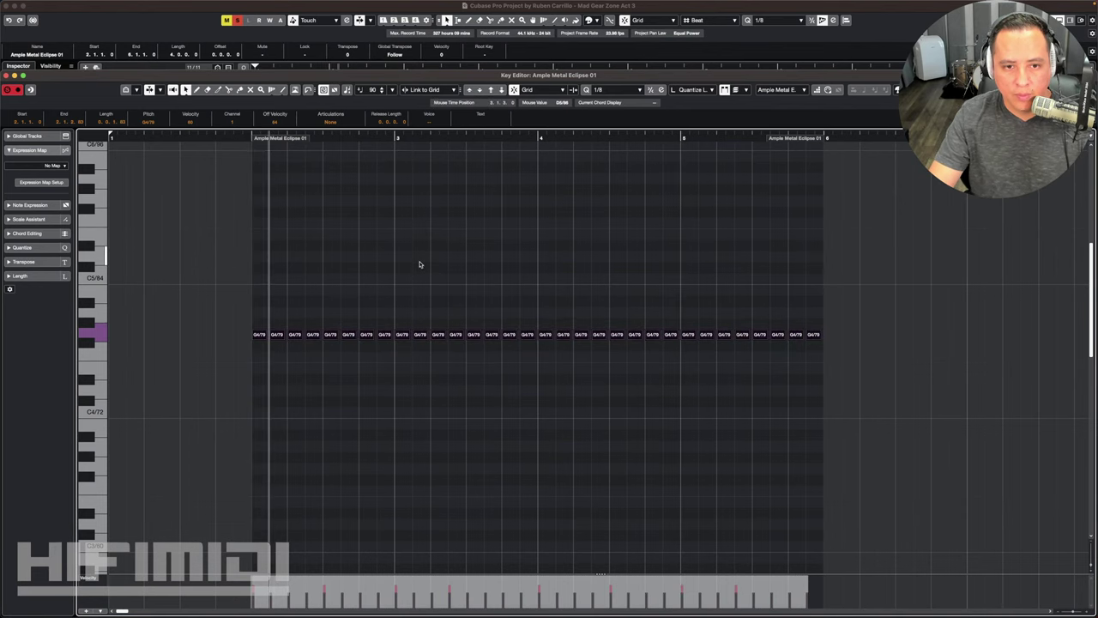
scroll(443, 280, "up", 3)
scroll(444, 281, "down", 4)
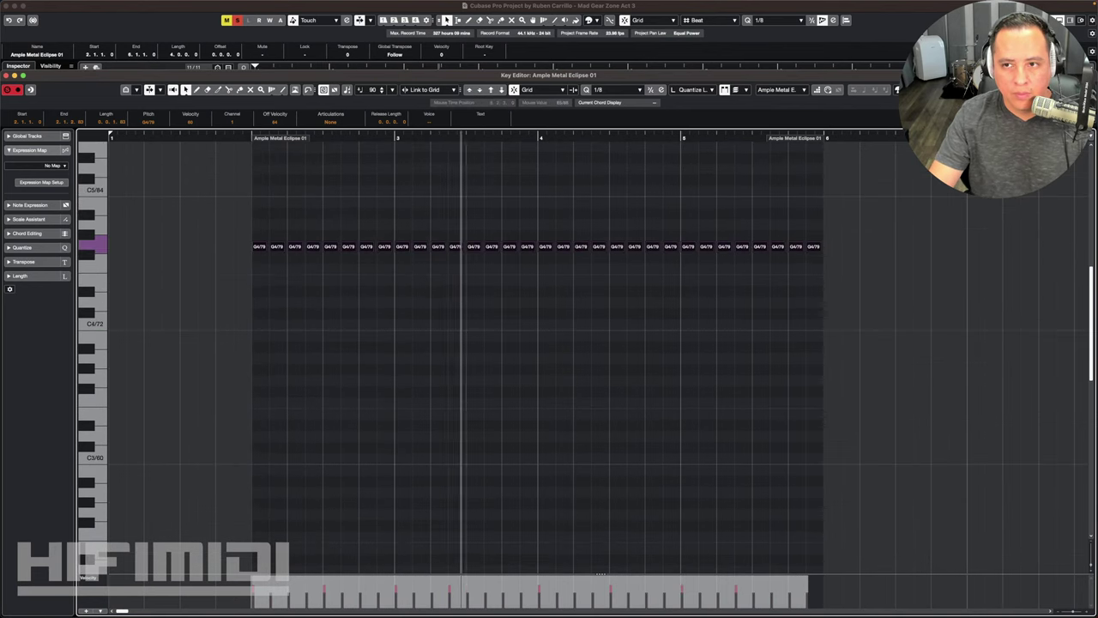
key("Return")
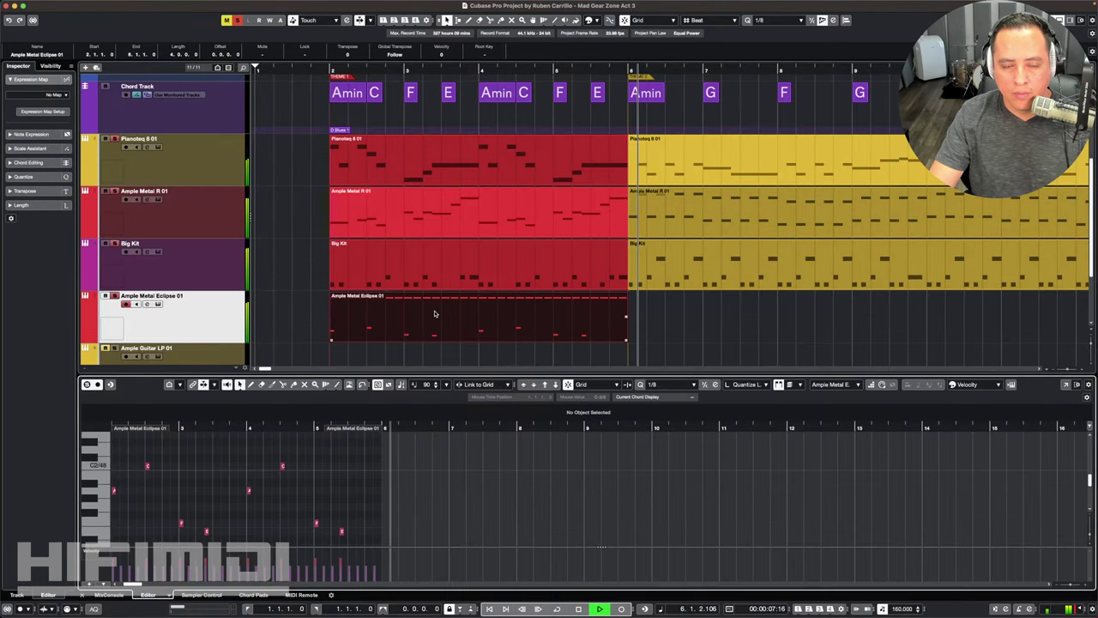
left_click(654, 325)
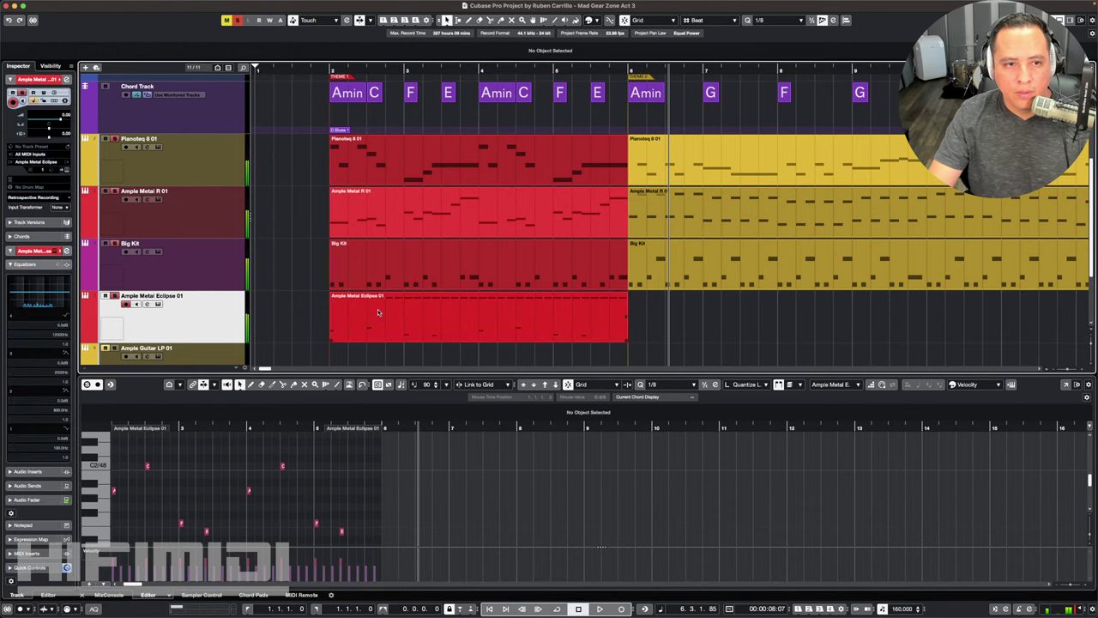
Play Theme 1 from bar 2 with the soloed tracks together, and again with only Ample Metal Eclipse 01 soloed
scroll(380, 314, "down", 4)
scroll(380, 314, "up", 3)
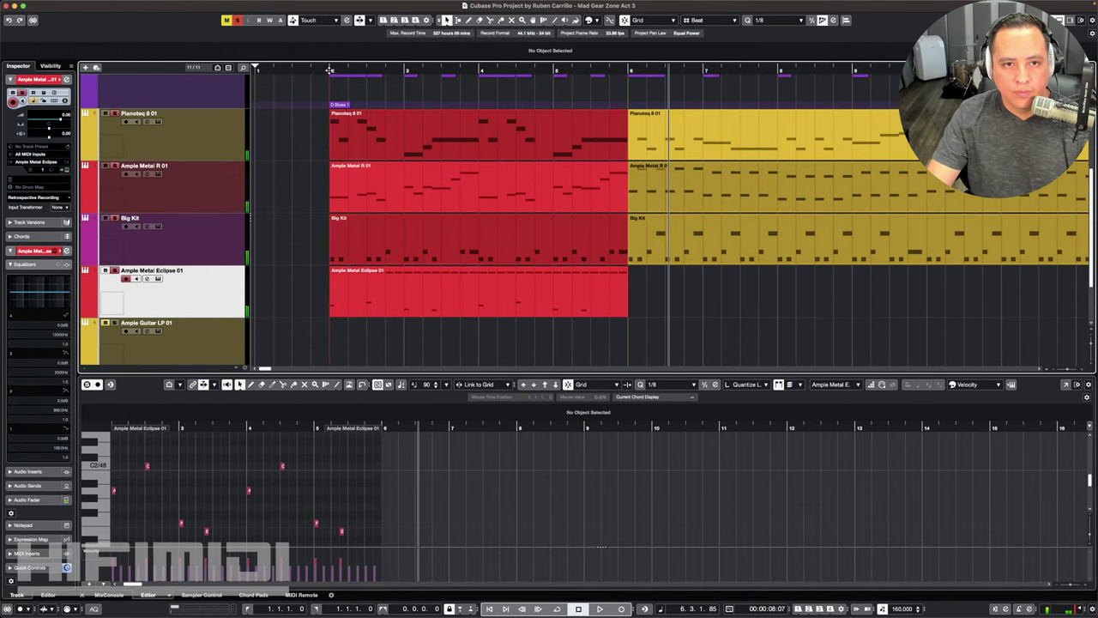
left_click(330, 70)
key("space")
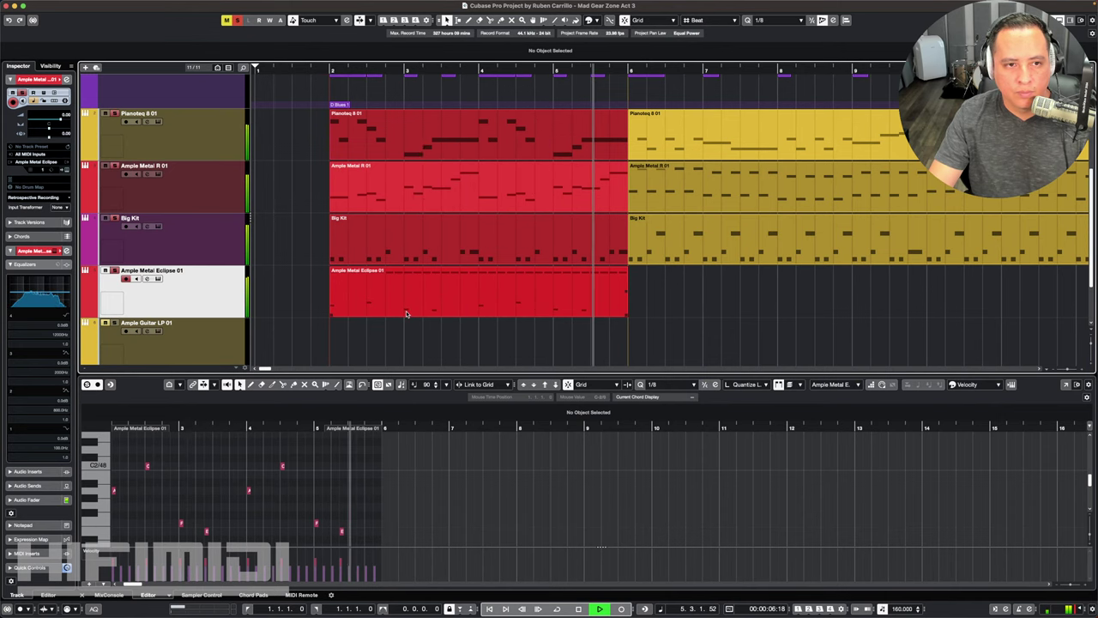
key("space")
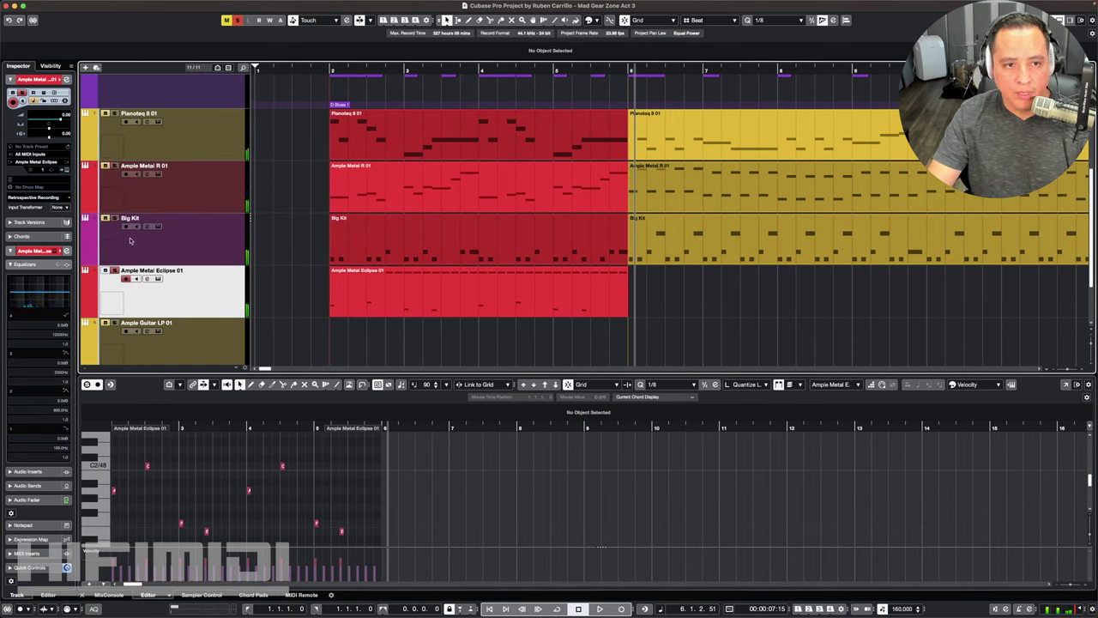
key("space")
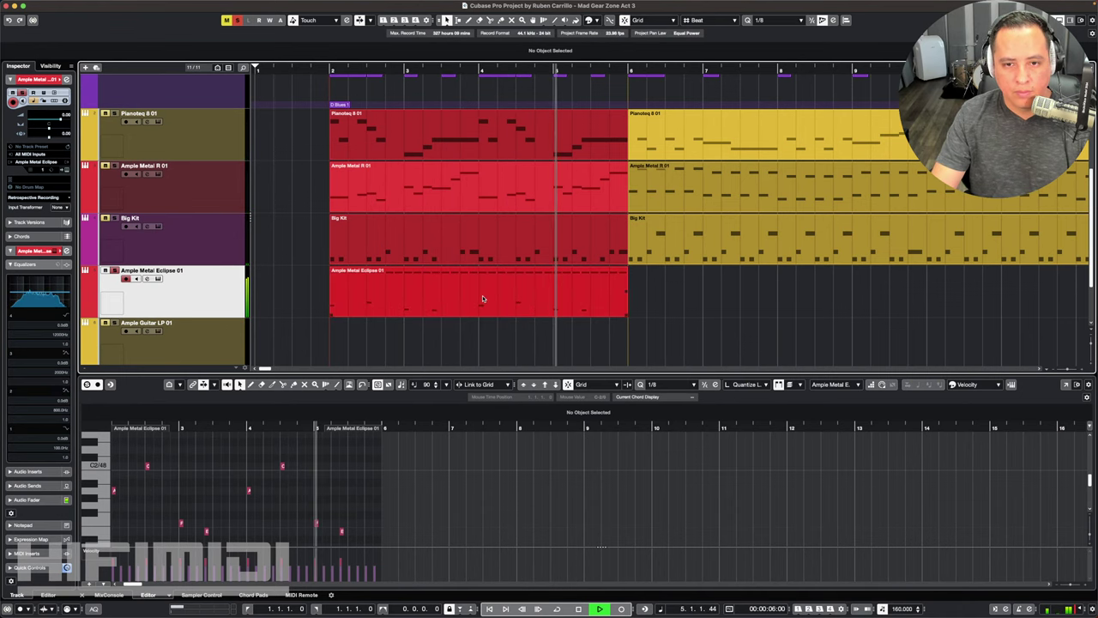
left_click(563, 304)
key("space")
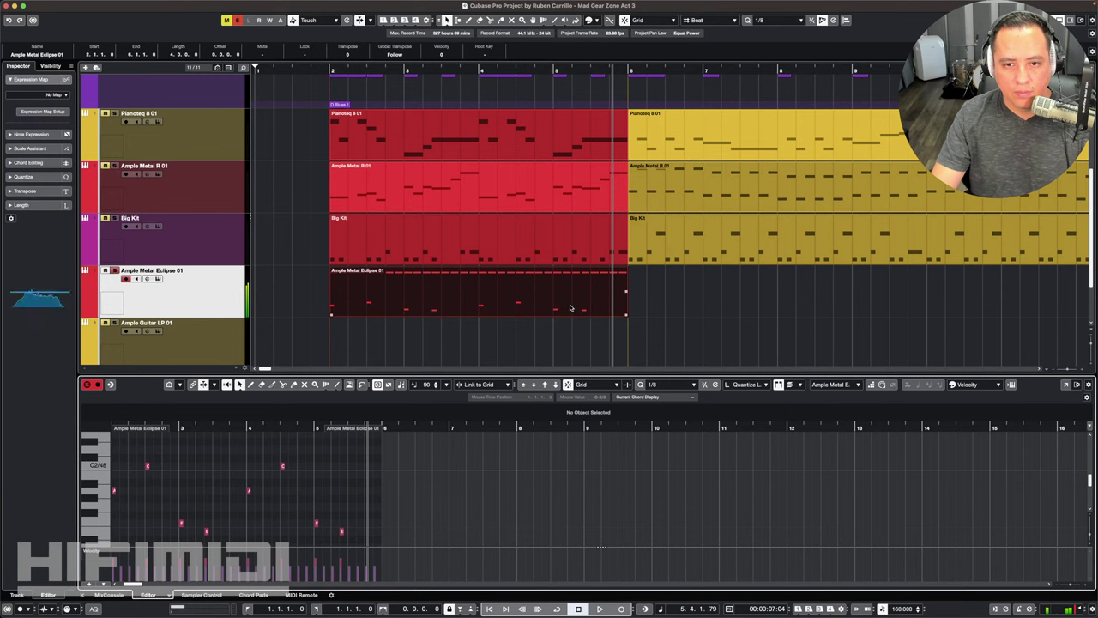
Open the Ample Metal Eclipse 01 clip in the detached Key Editor, play it with the instrument panel open, and close the editor
left_click(1066, 387)
scroll(635, 350, "left", 3)
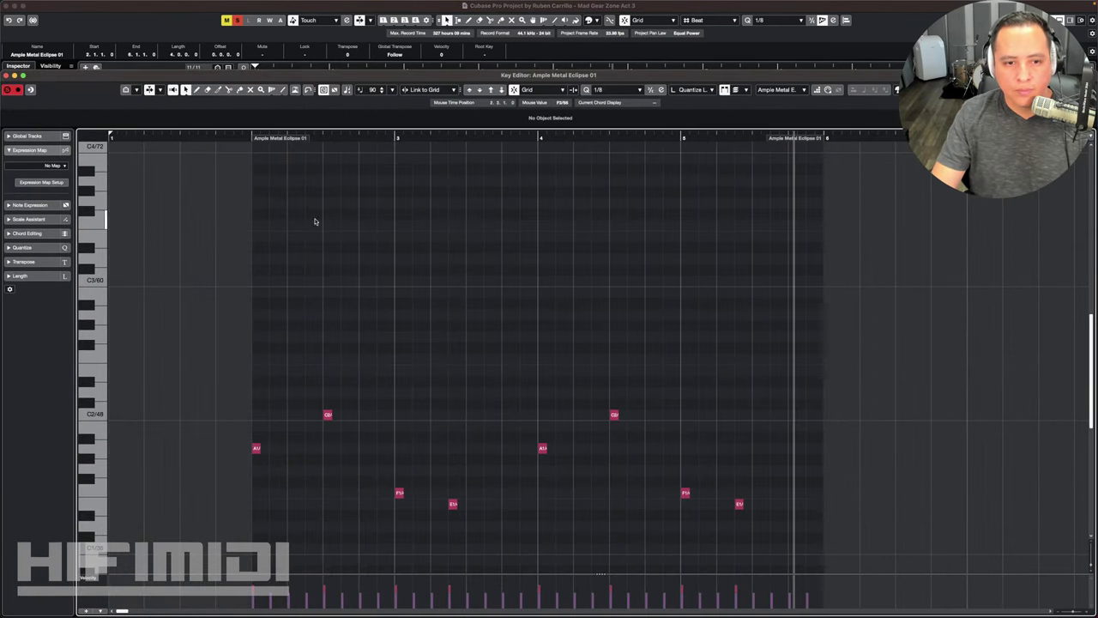
scroll(393, 249, "down", 2)
scroll(407, 256, "up", 5)
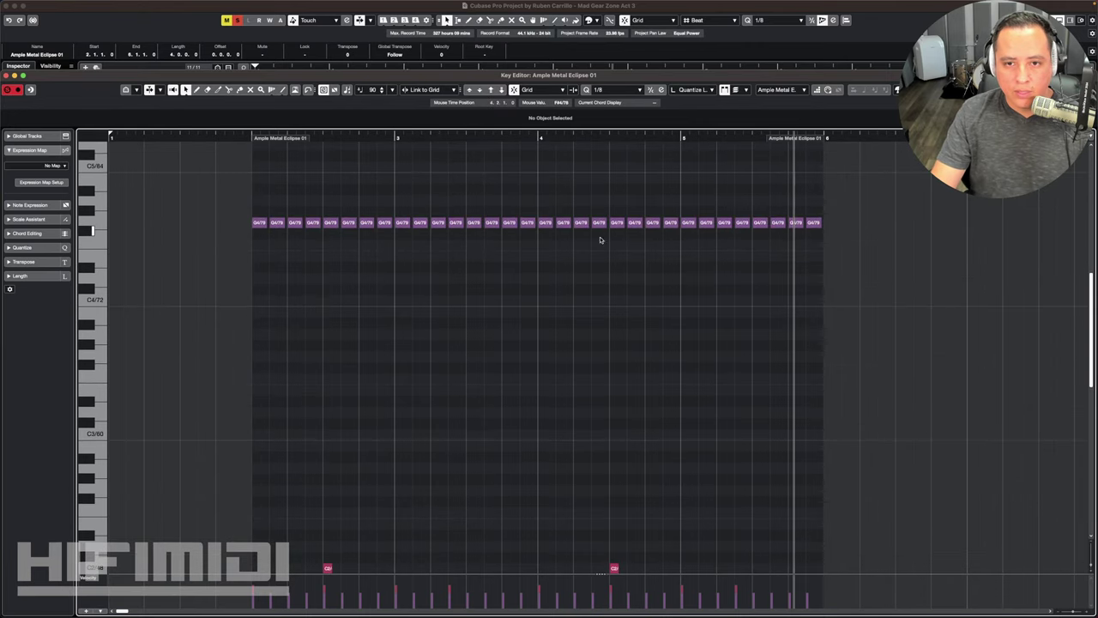
key("e")
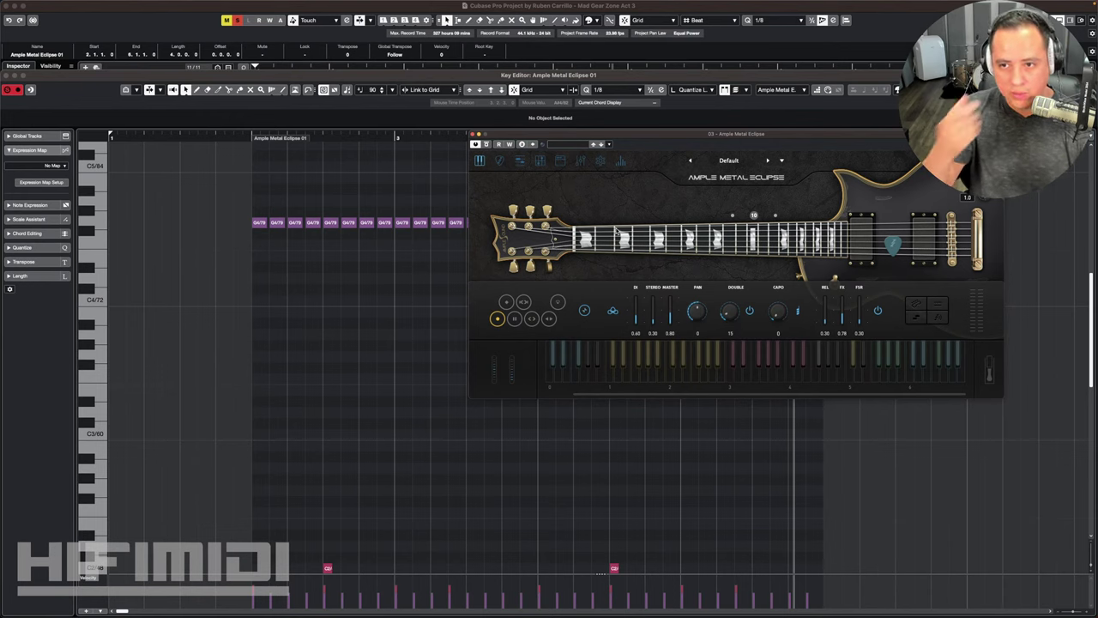
key("KP_1")
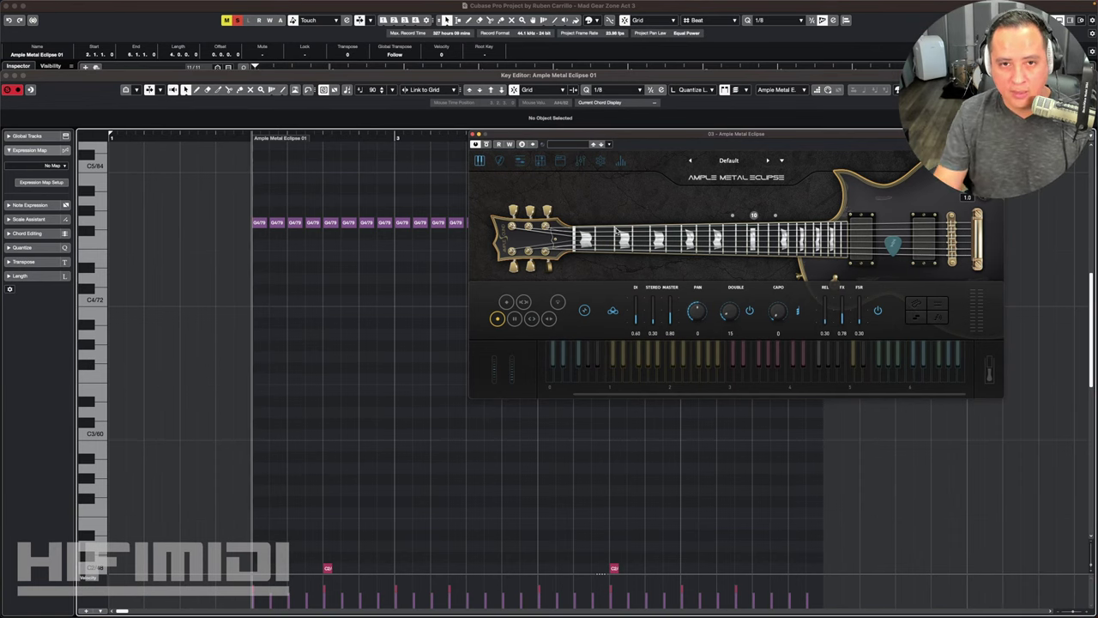
key("space")
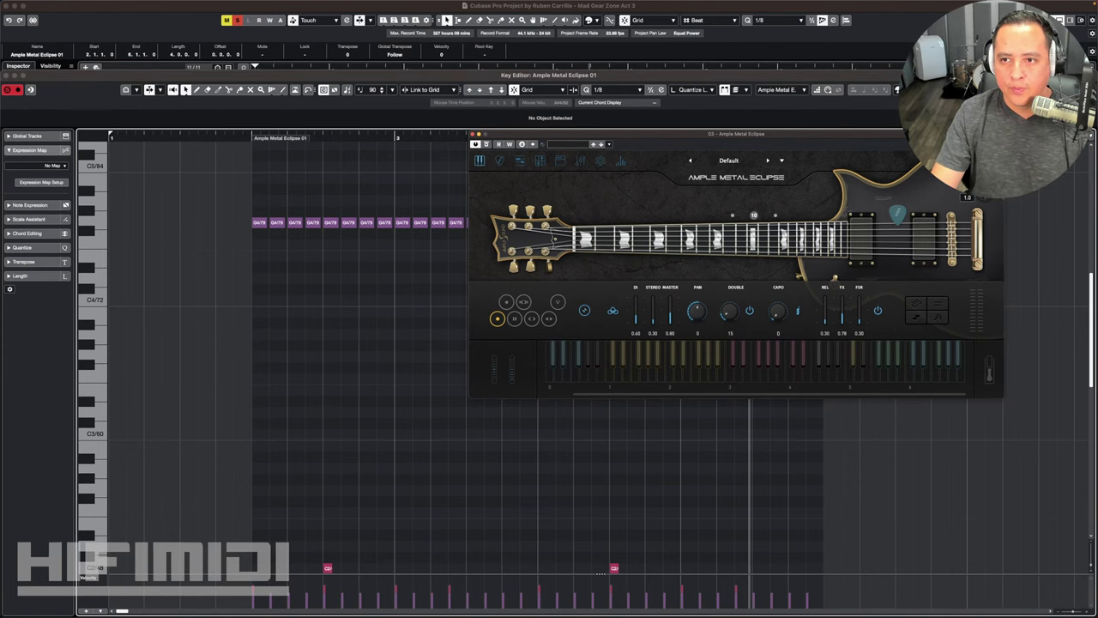
key("Return")
left_click(317, 121)
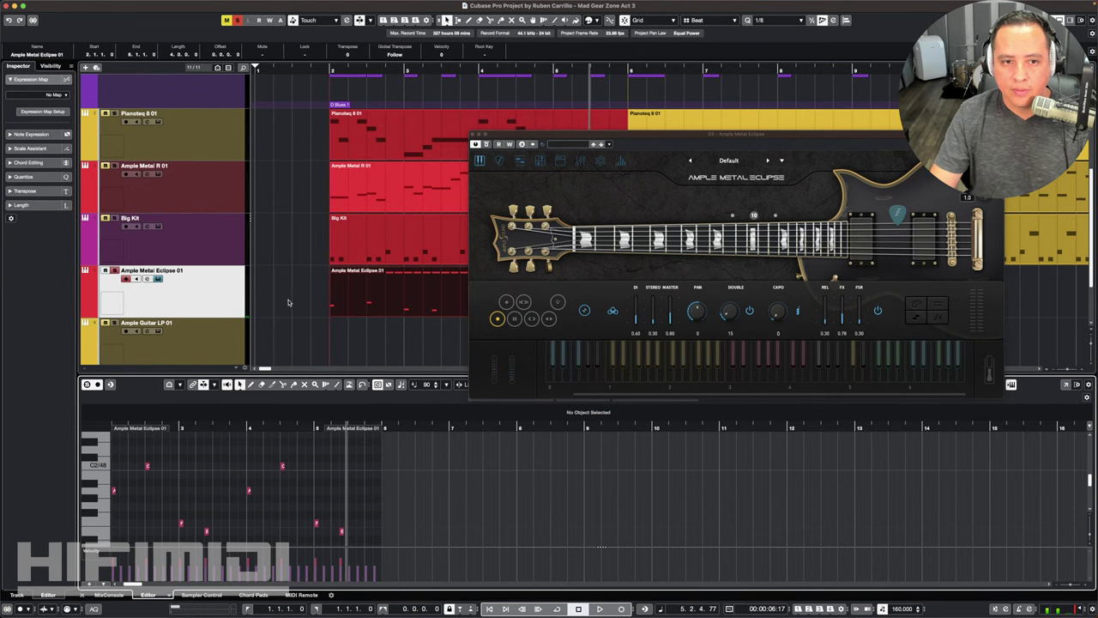
Play Theme 1 in the project window, close the instrument panel and play from the start of Theme 2 at bar 6
left_click(315, 78)
key("space")
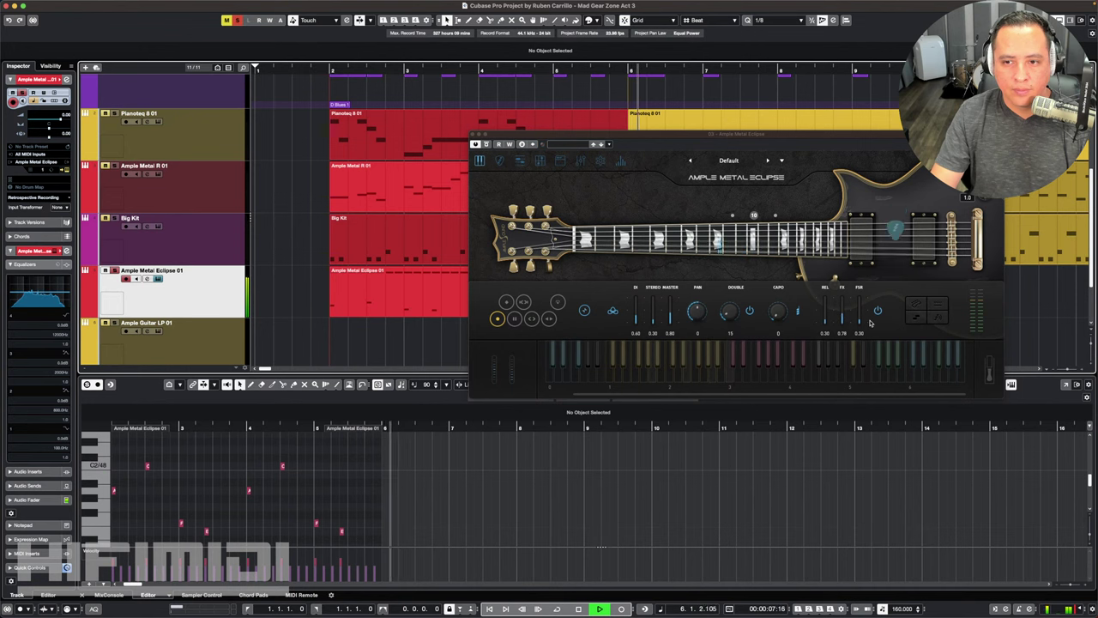
key("space")
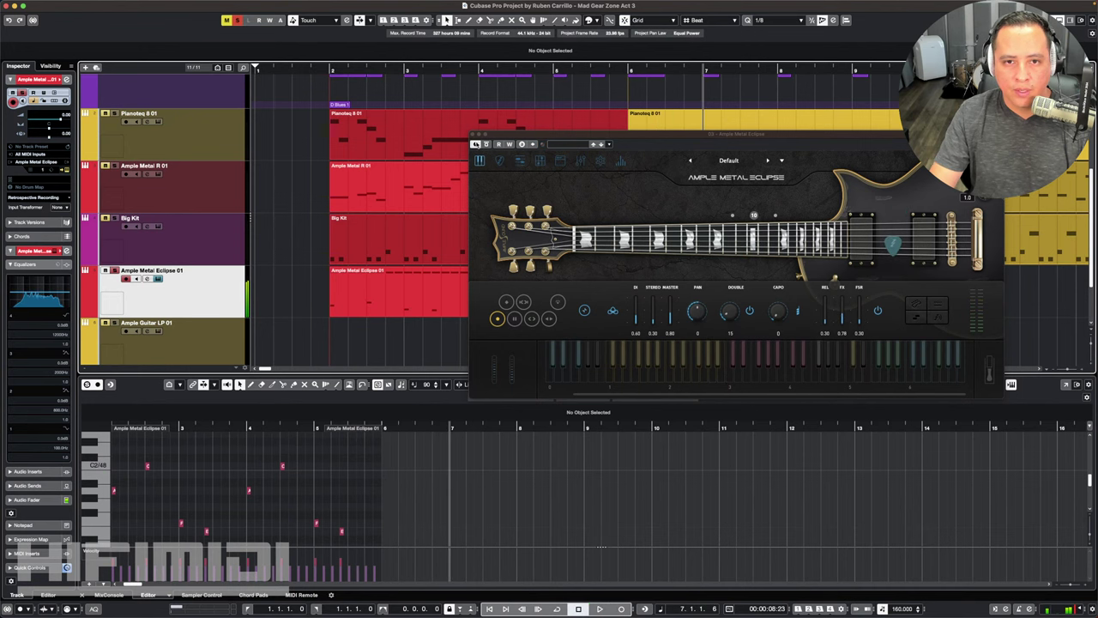
left_click(472, 136)
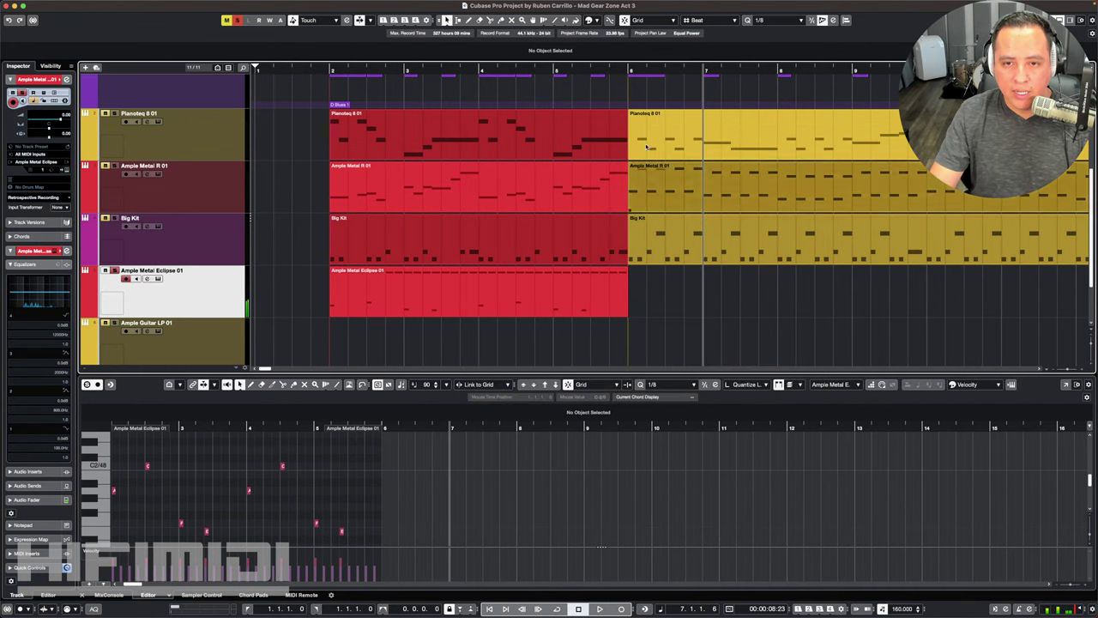
left_click(626, 69)
key("space")
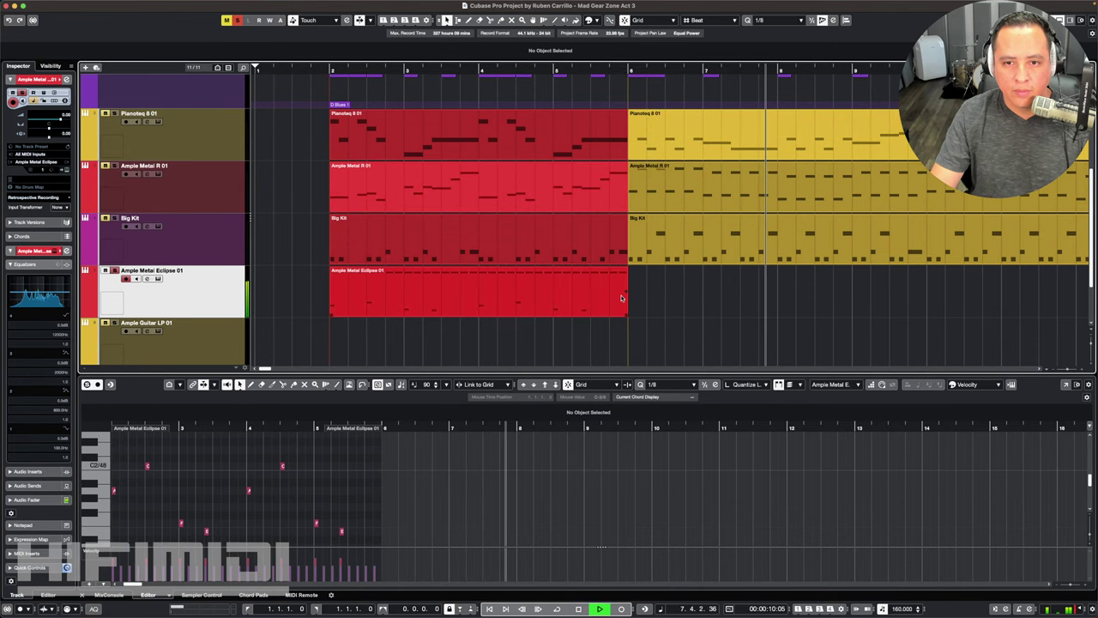
key("space")
Extend the end of the Ample Metal Eclipse 01 clip to bar 14 and play the start of Theme 2
left_click_drag(627, 320, 979, 311)
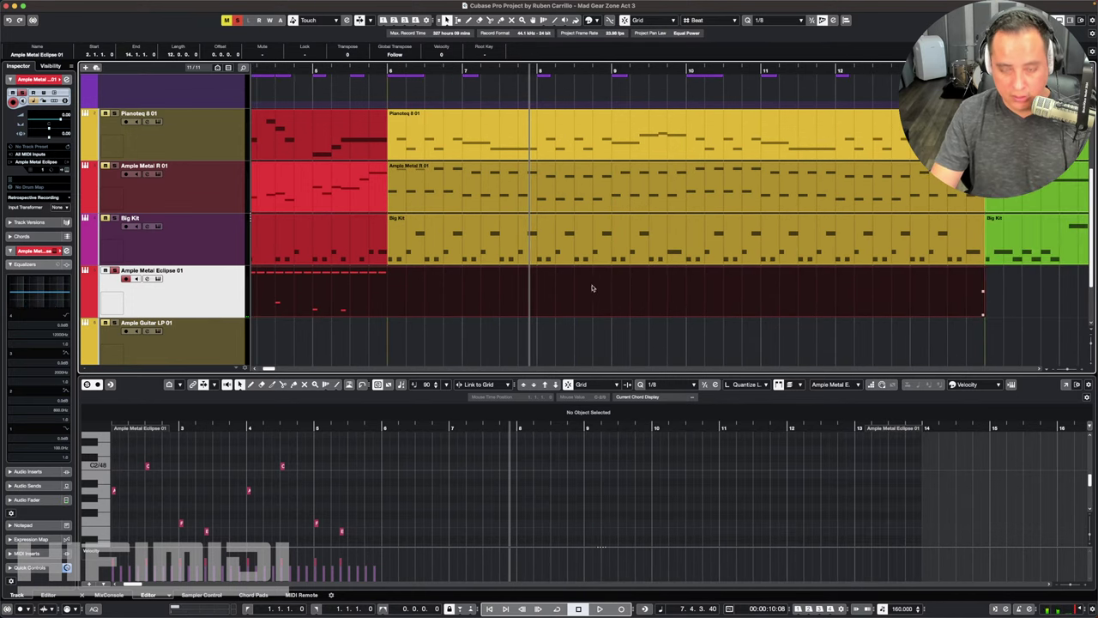
key("g")
key("g")
left_click(509, 294, "alt+shift")
key("space")
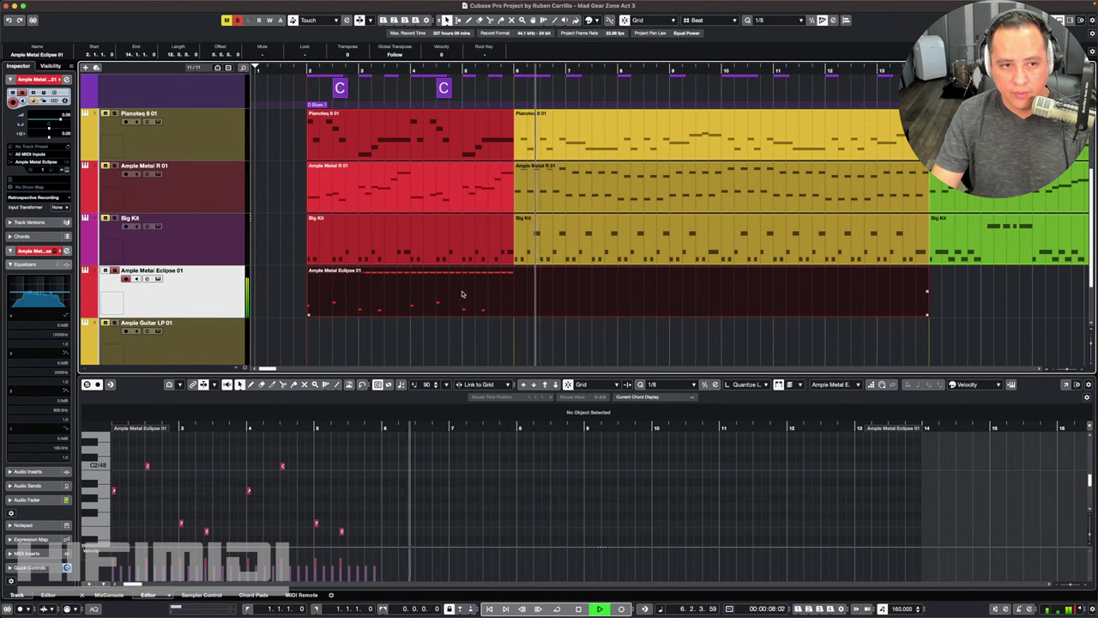
key("space")
Reopen the Ample Metal Eclipse instrument, look through its strummer, riffer and tab pages, audition the strummer during playback, and close it
key("e")
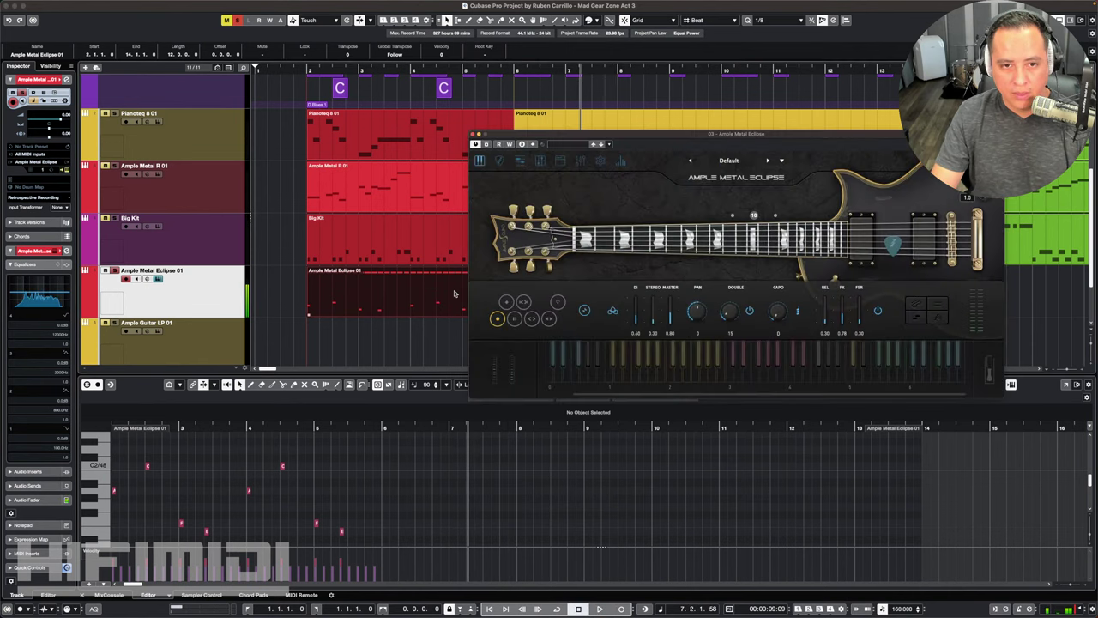
left_click(500, 161)
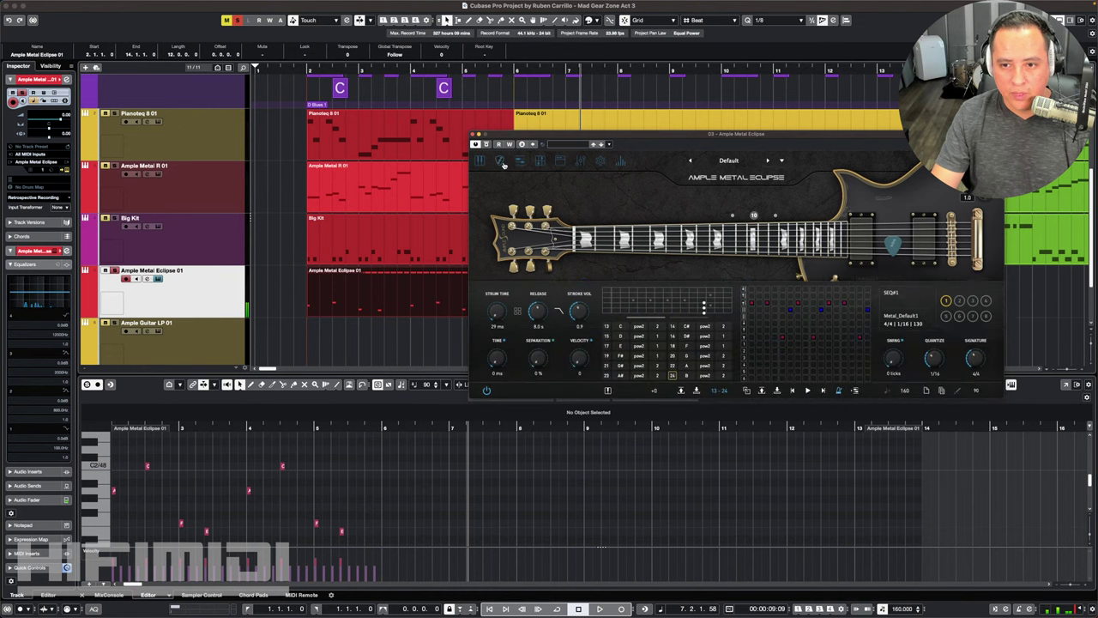
left_click(519, 162)
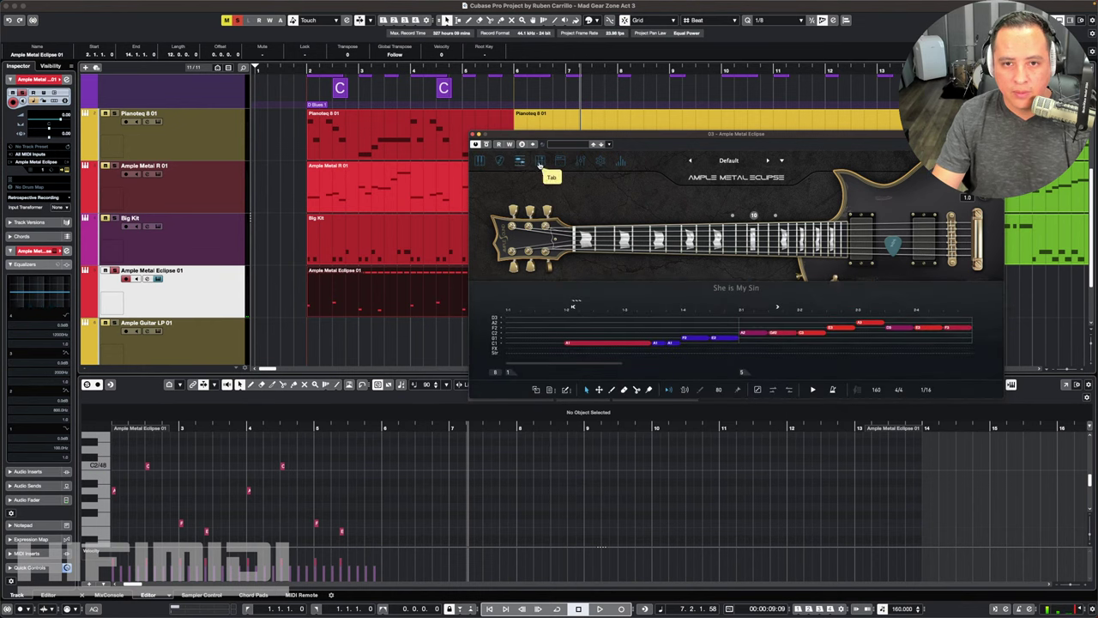
left_click(540, 162)
left_click(501, 161)
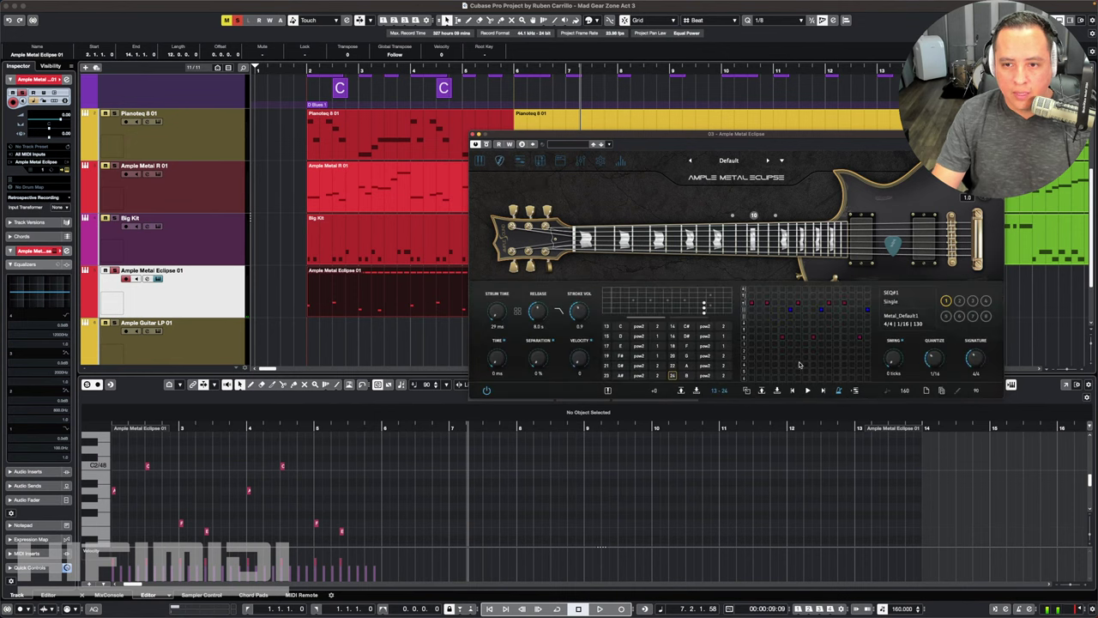
key("space")
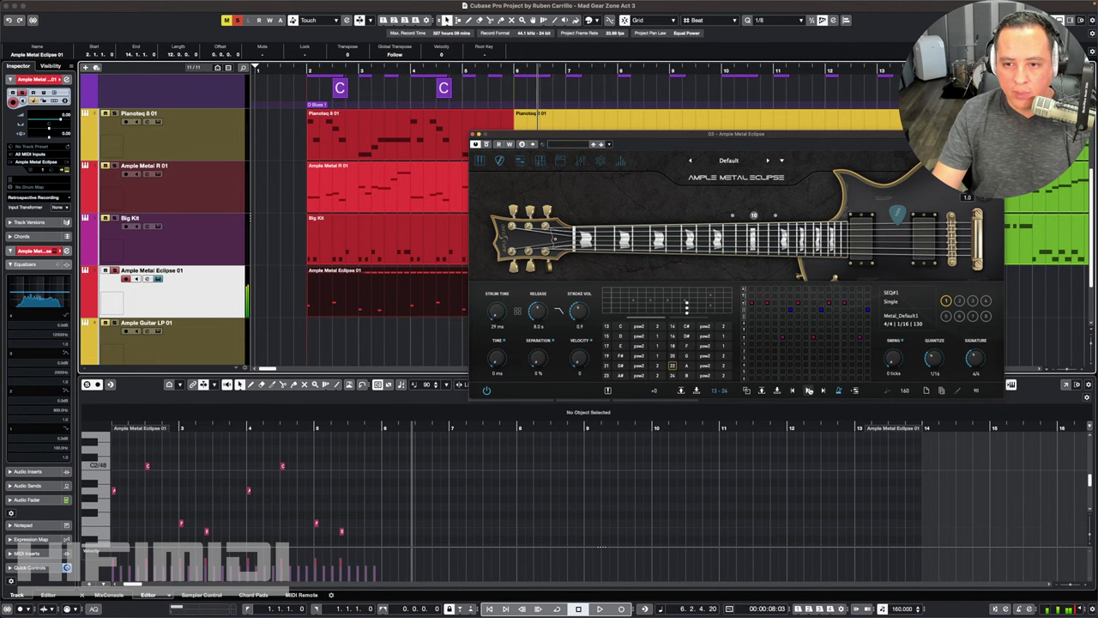
left_click(808, 390)
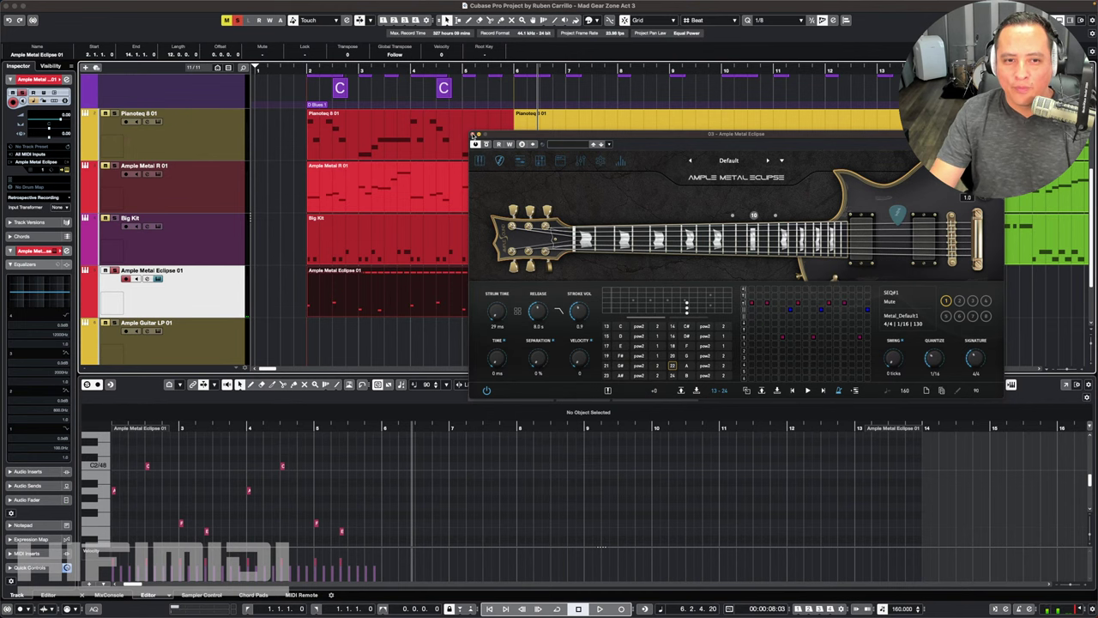
left_click(472, 136)
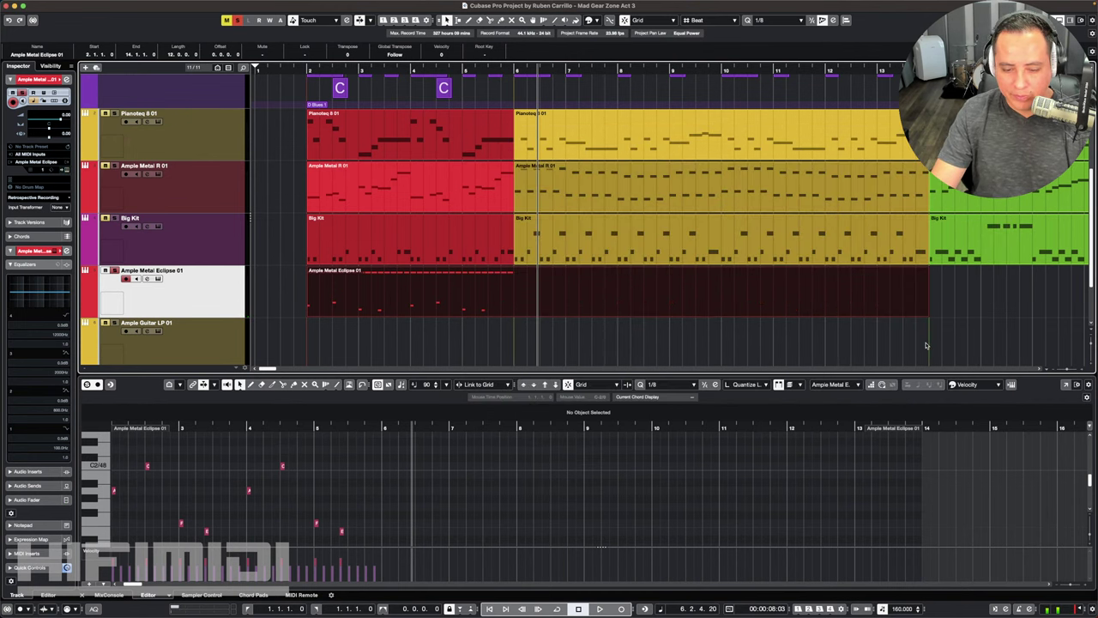
Open the extended clip in the detached Key Editor and examine the G4 strum row and the chord trigger notes in bars 2 to 5
left_click(1066, 385)
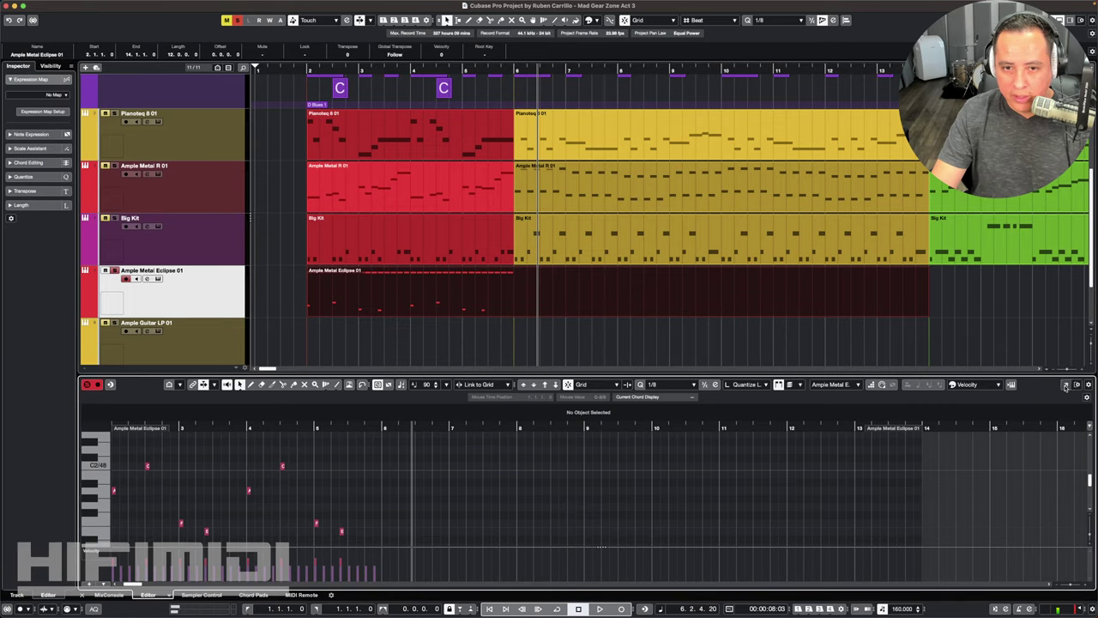
scroll(535, 381, "left", 3)
scroll(377, 399, "up", 5)
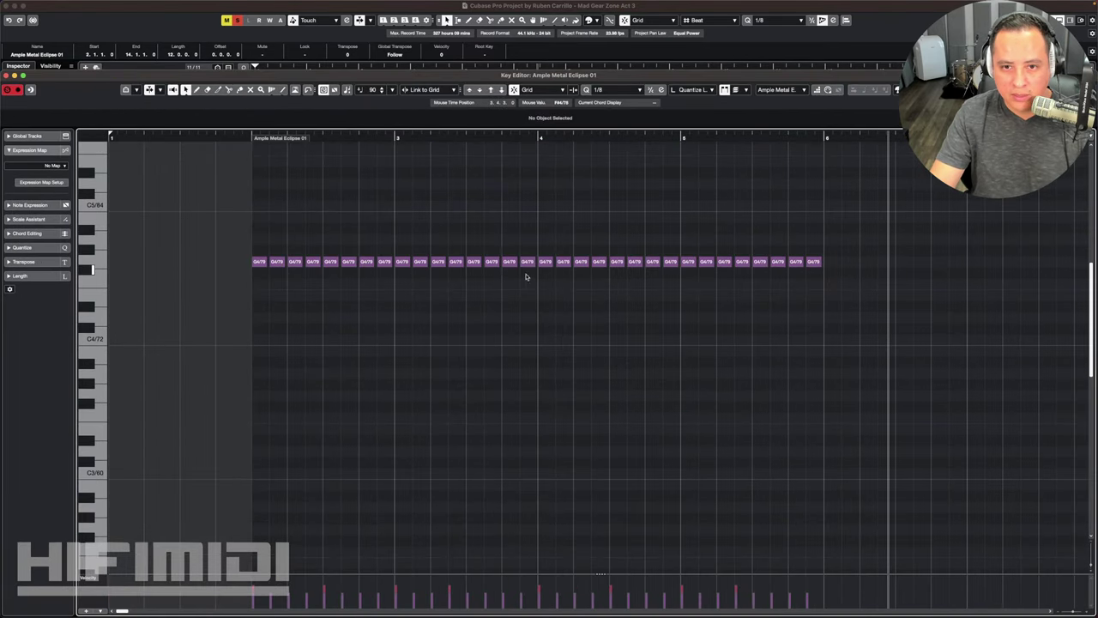
scroll(558, 272, "up", 10)
scroll(555, 269, "down", 15)
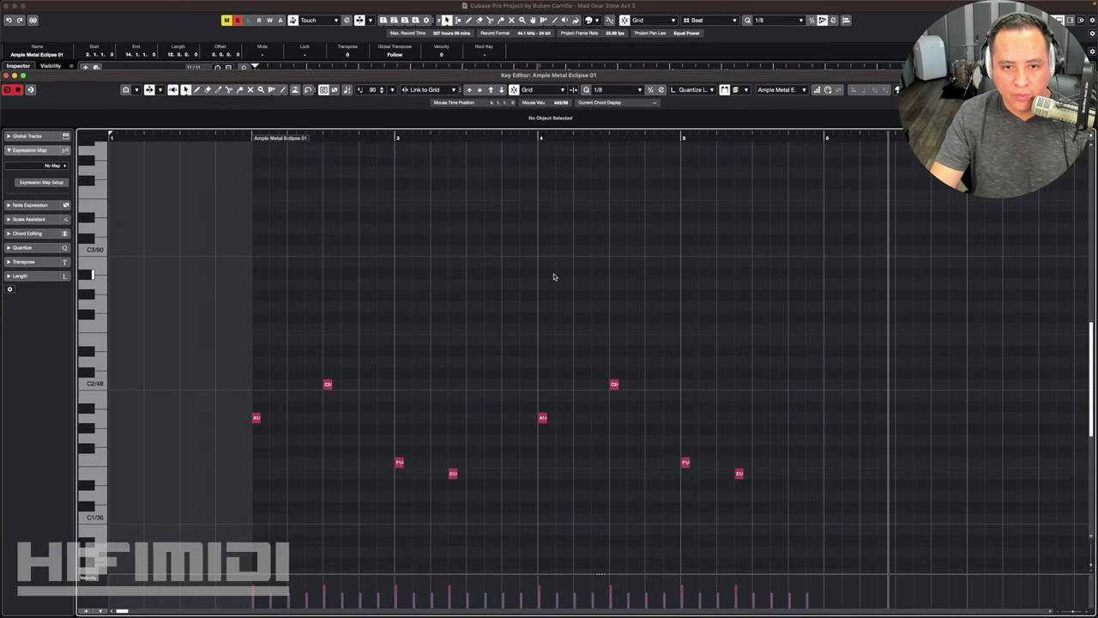
scroll(555, 269, "down", 3)
scroll(554, 275, "up", 3)
key("h")
key("h")
key("h")
key("h")
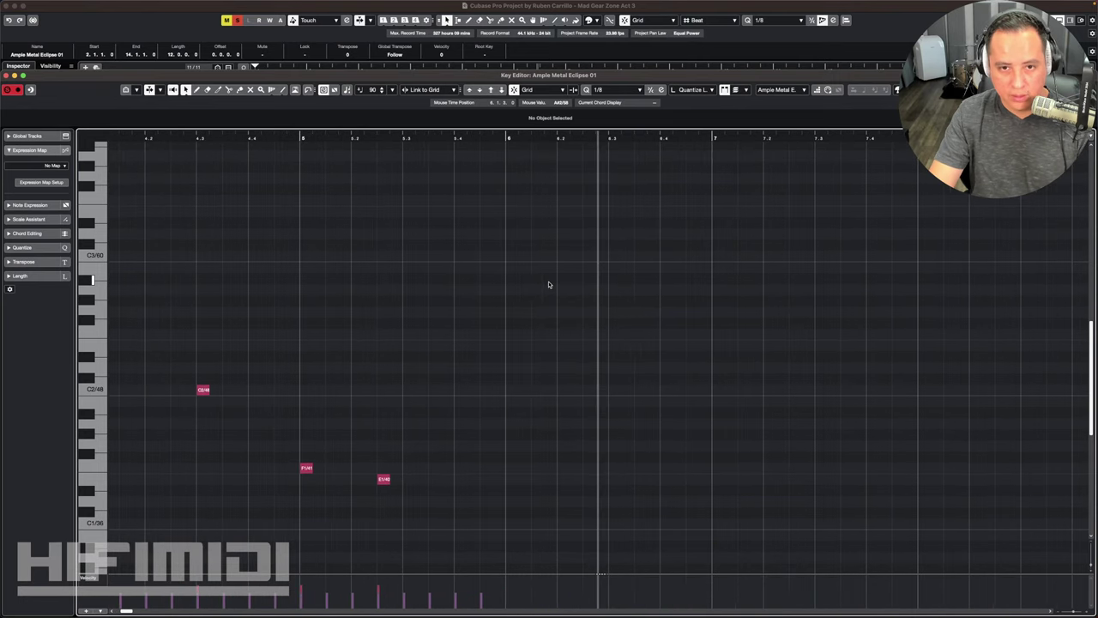
scroll(518, 287, "left", 3)
scroll(580, 286, "left", 5)
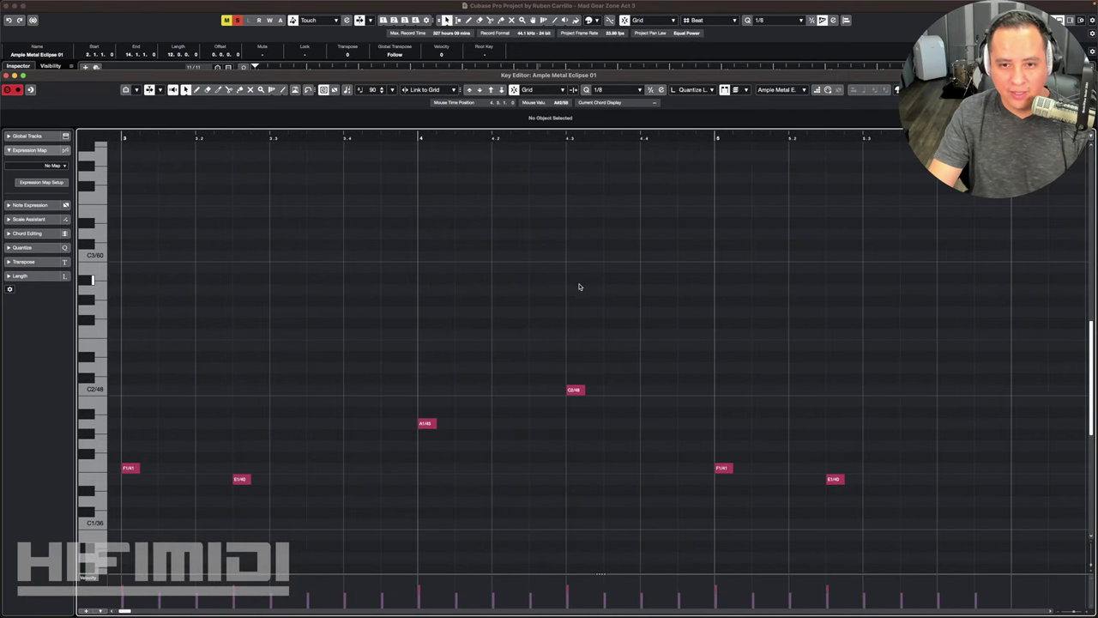
scroll(578, 287, "down", 5)
scroll(492, 346, "down", 2)
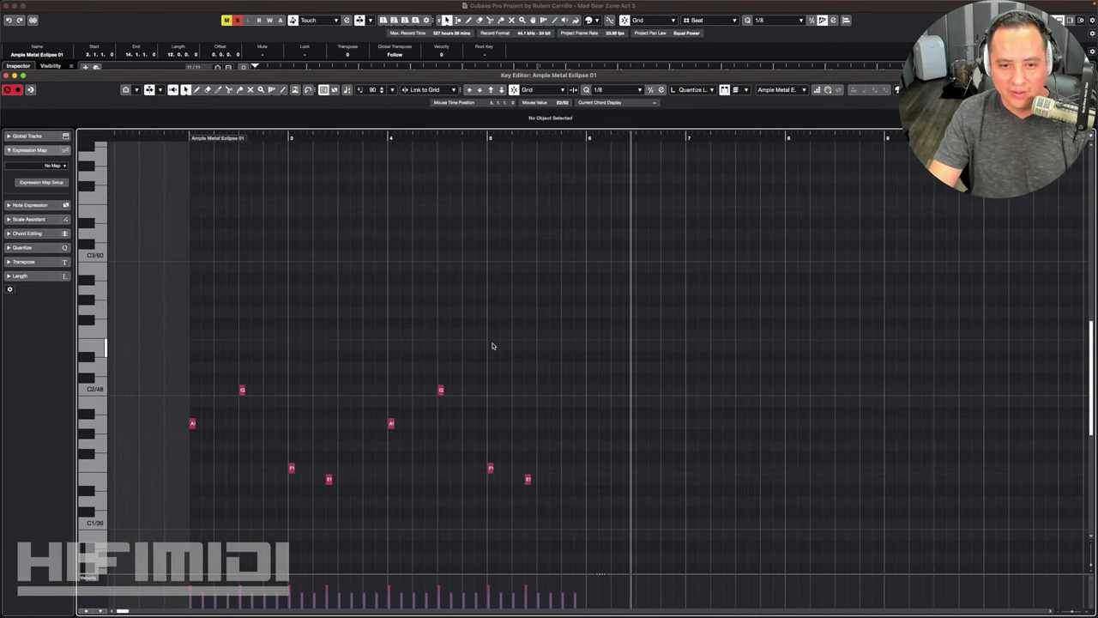
scroll(493, 346, "down", 3)
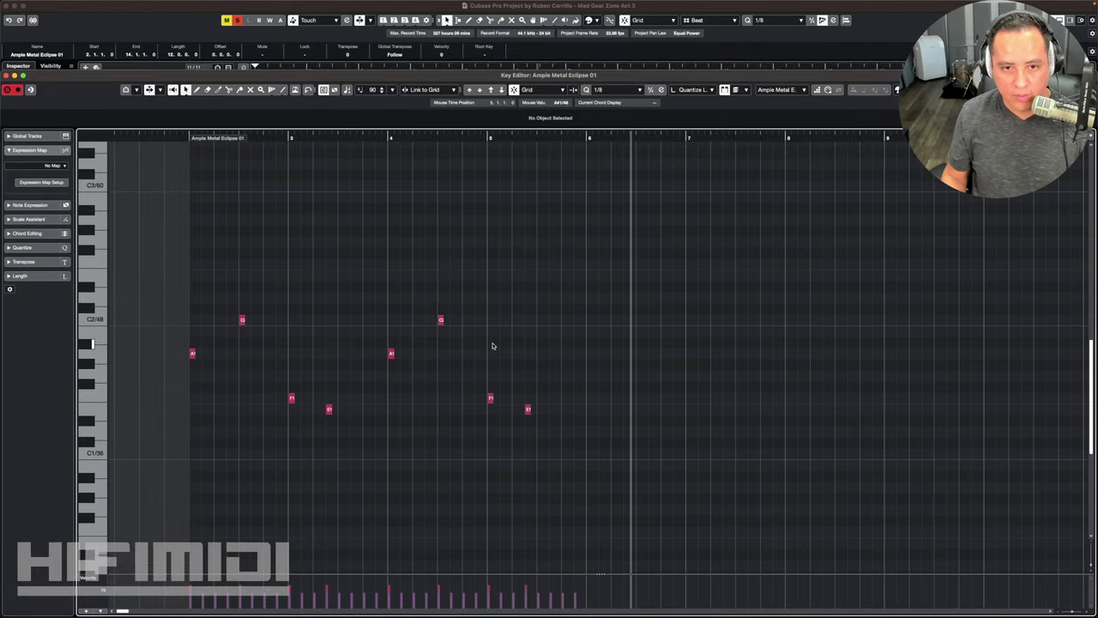
Select the C2 trigger note in bar 2, compare it with the G4 strum row and close the Key Editor
left_click(242, 321)
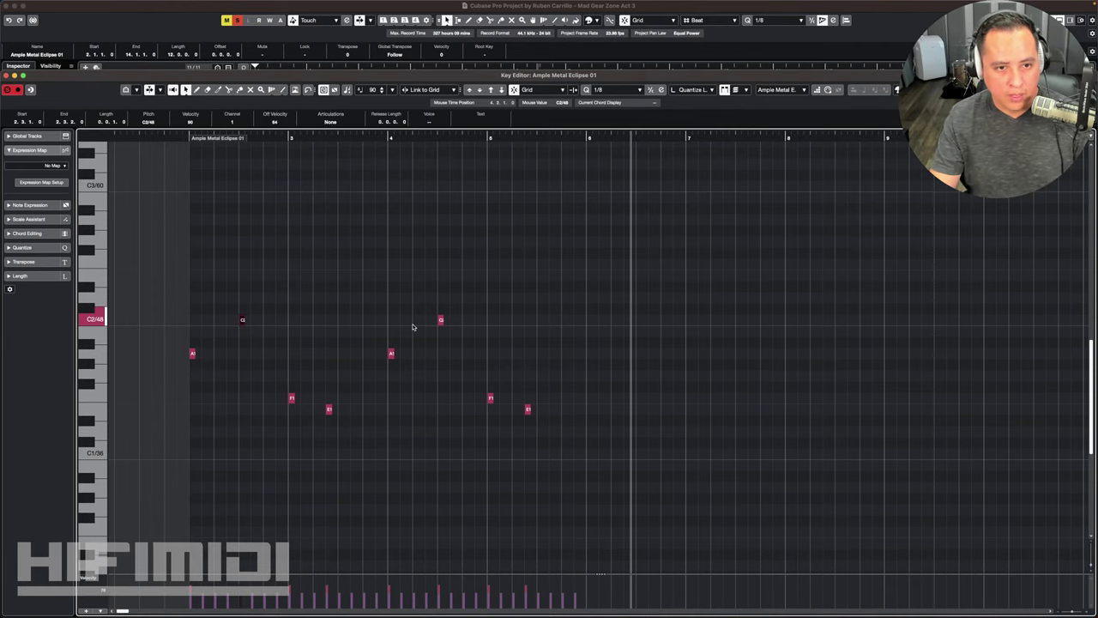
scroll(413, 327, "up", 5)
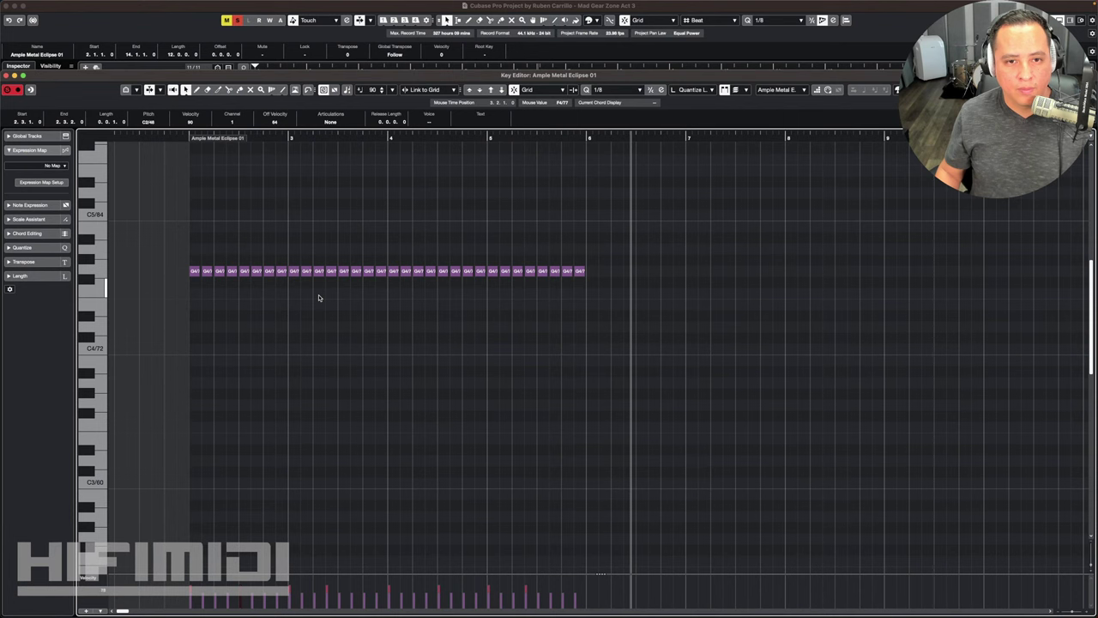
scroll(362, 326, "down", 4)
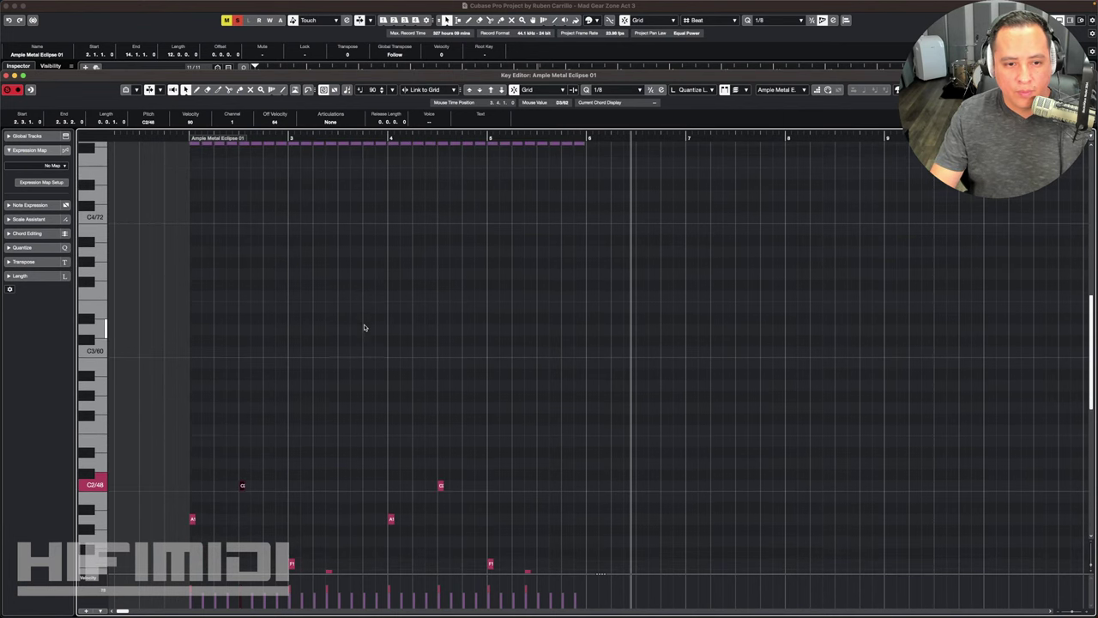
key("Return")
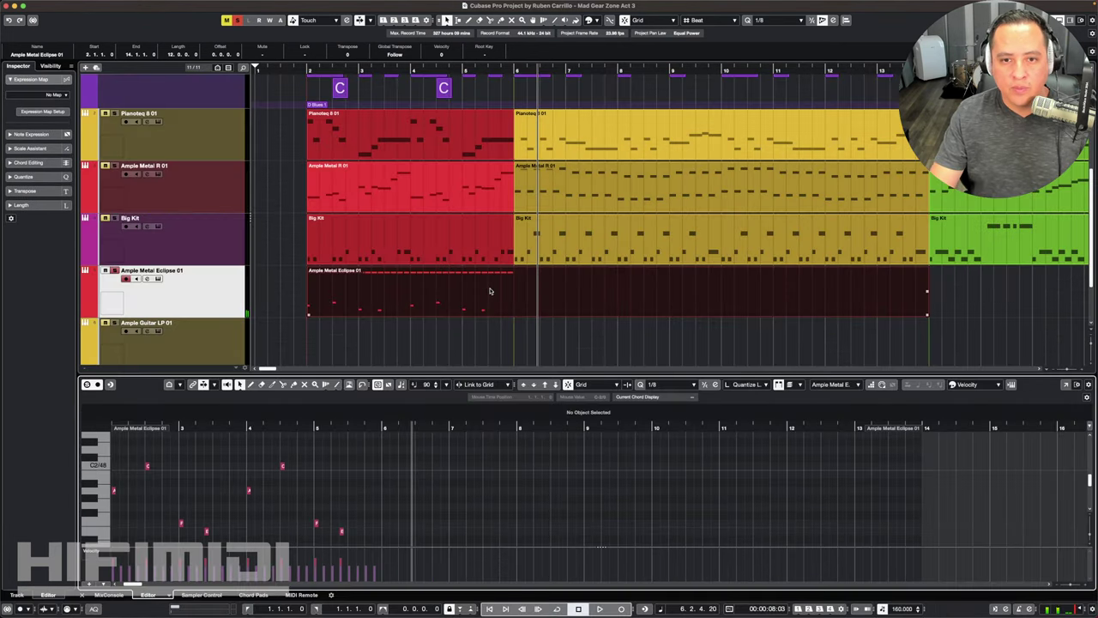
key("g")
key("g")
left_click(466, 314)
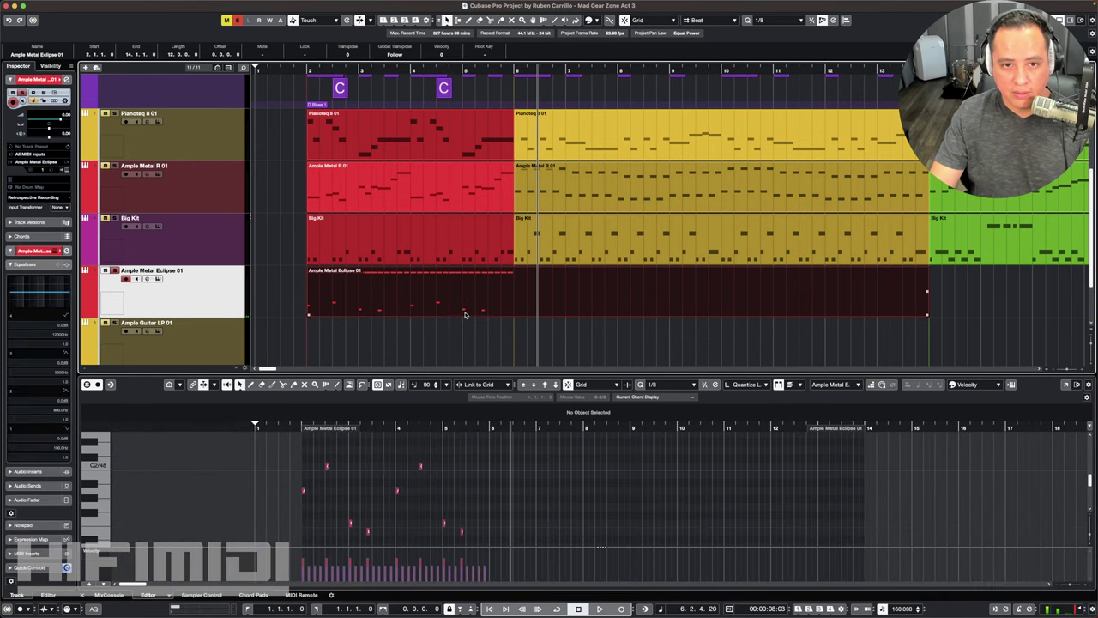
left_click_drag(515, 303, 866, 307)
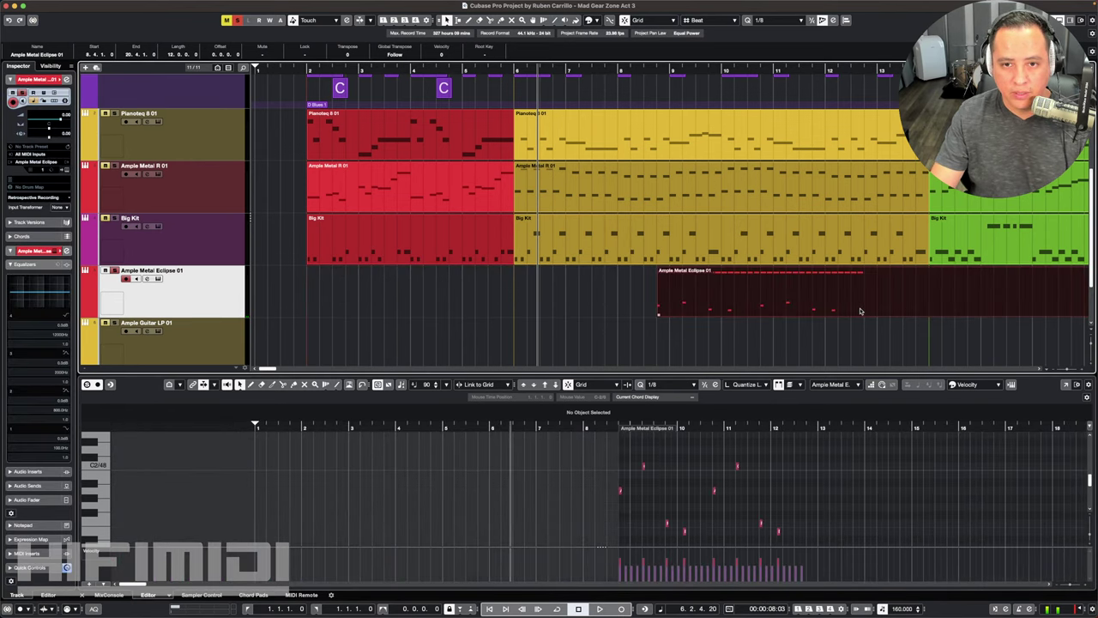
key("super+z")
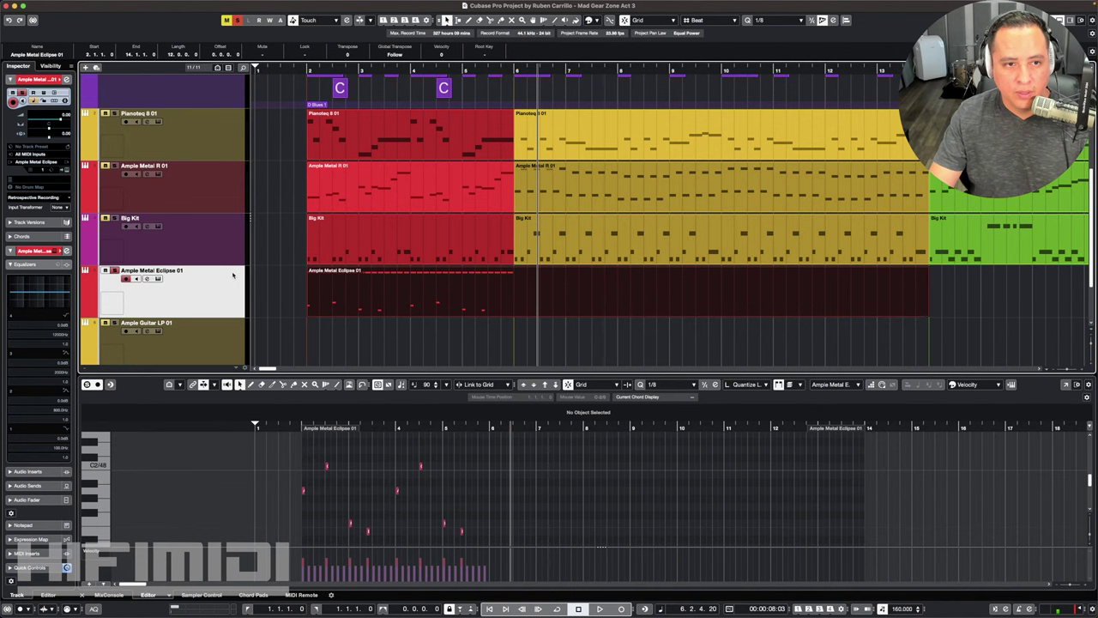
Route the Chord Track's output to the Pianoteq 8 01 track
scroll(233, 275, "down", 2)
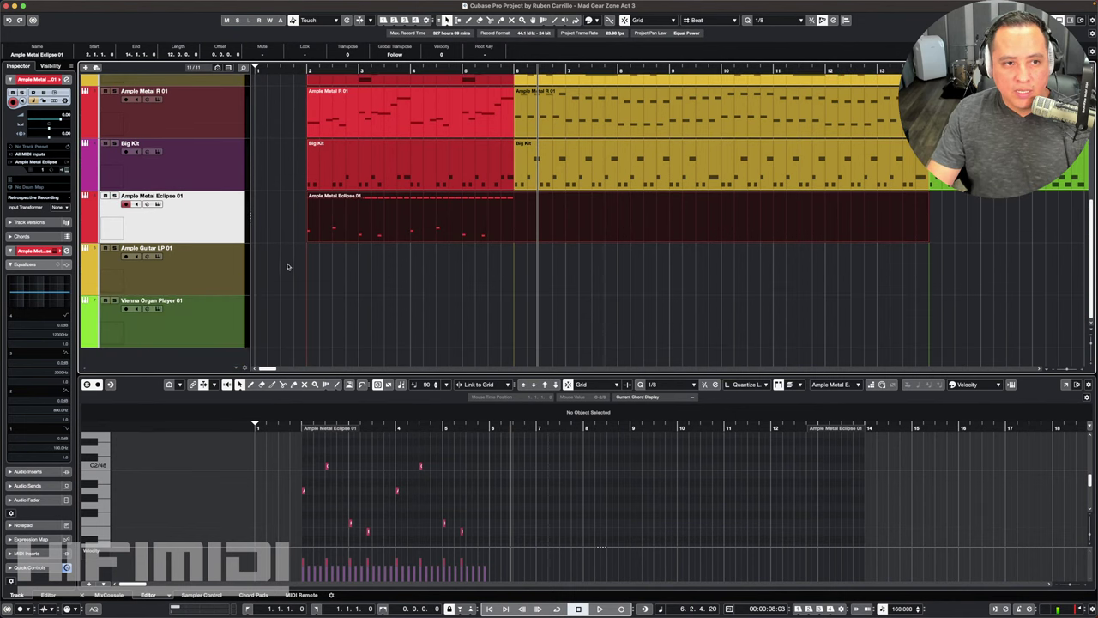
scroll(287, 266, "up", 4)
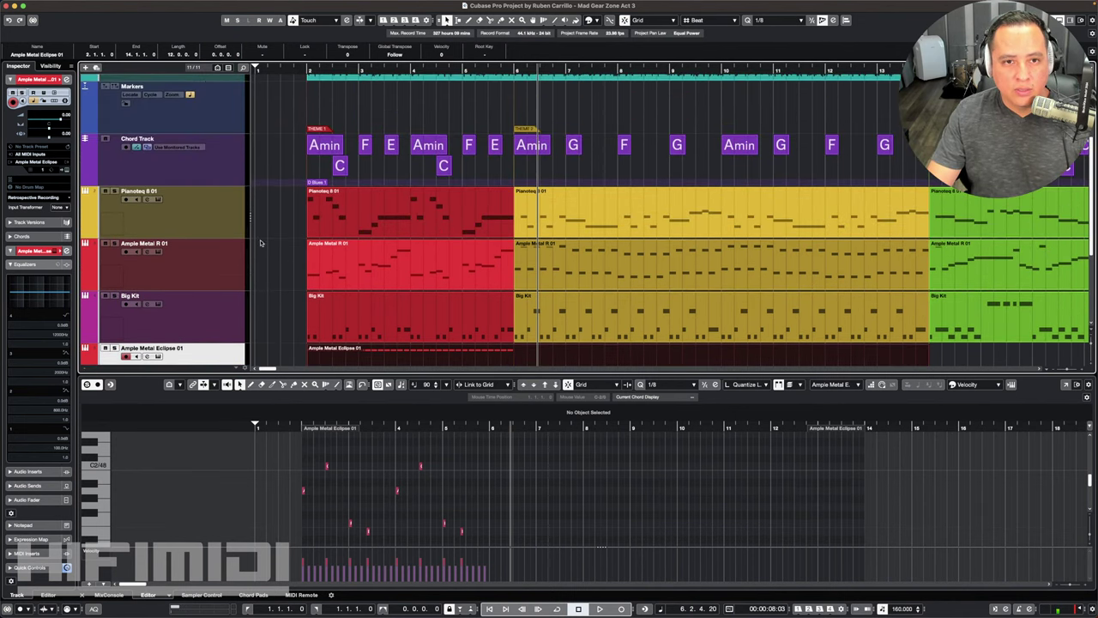
left_click(206, 172)
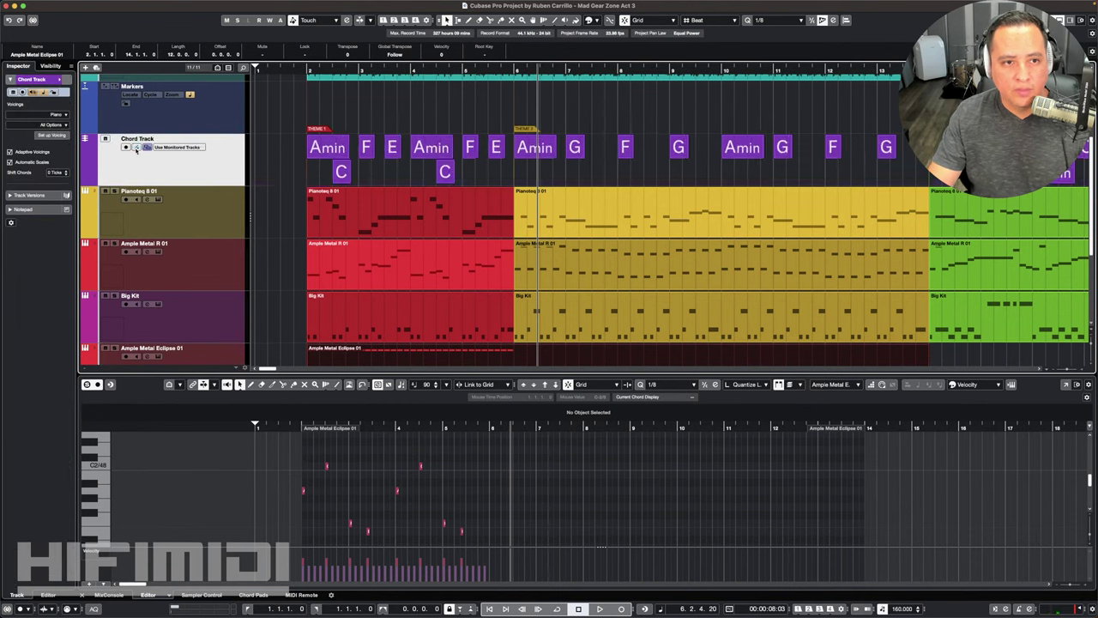
left_click(170, 149)
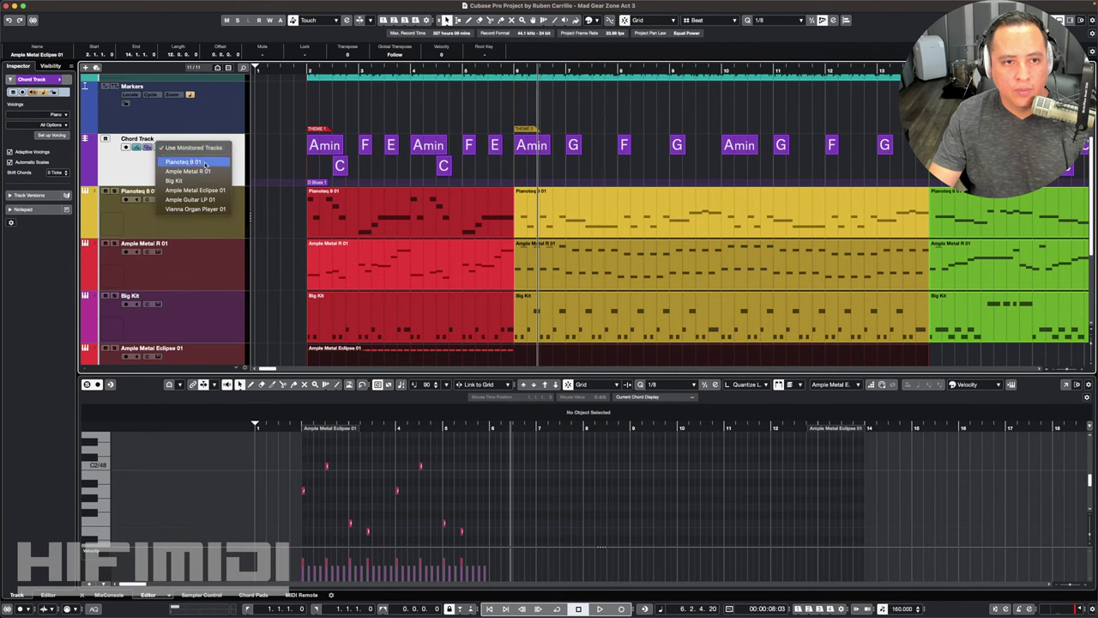
left_click(204, 163)
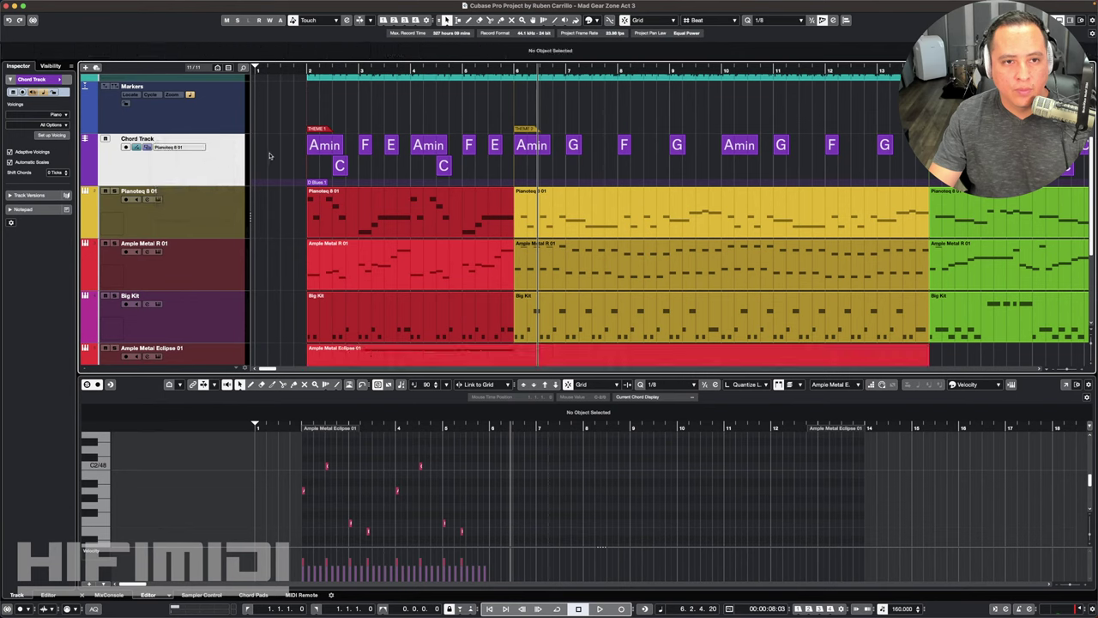
Solo Ample Metal Eclipse 01 and listen to it from Theme 1 into the start of Theme 2
key("space")
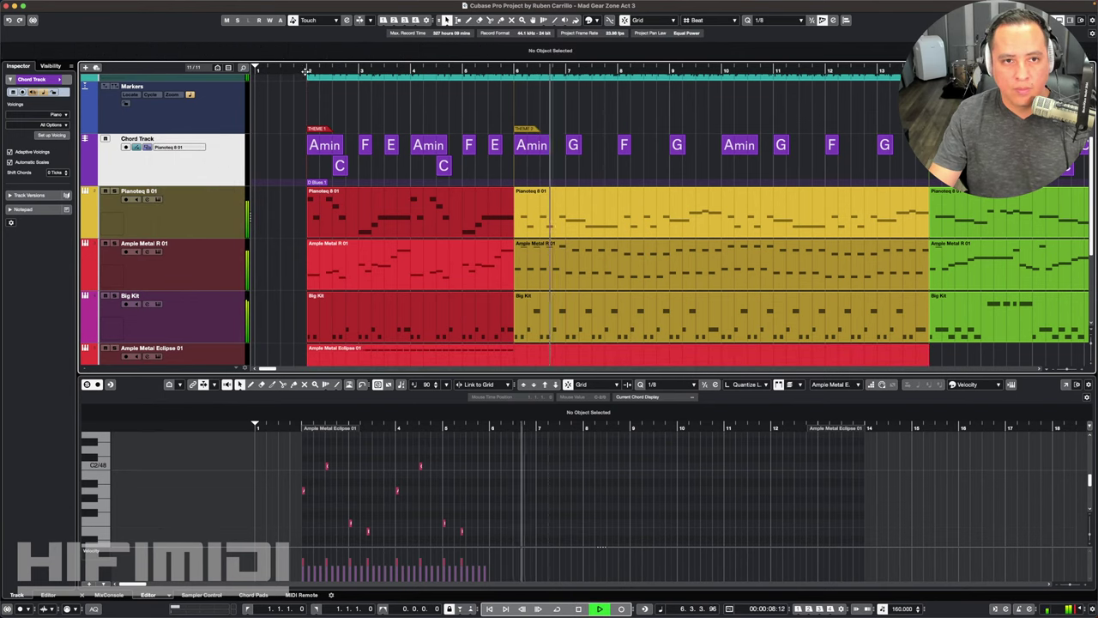
scroll(255, 209, "down", 3)
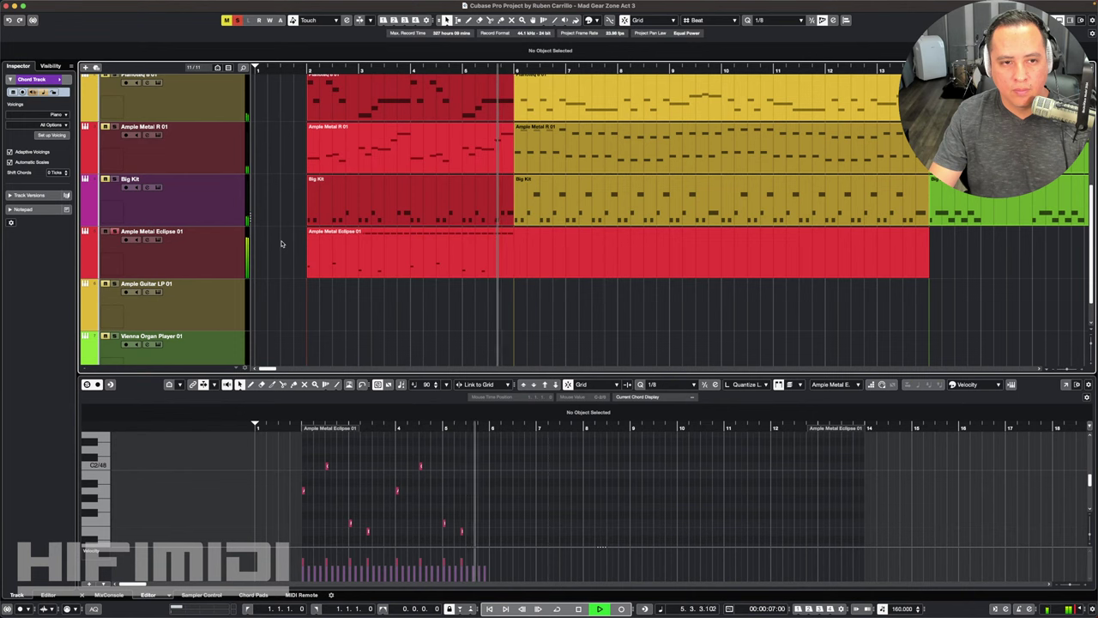
key("space")
scroll(294, 216, "up", 3)
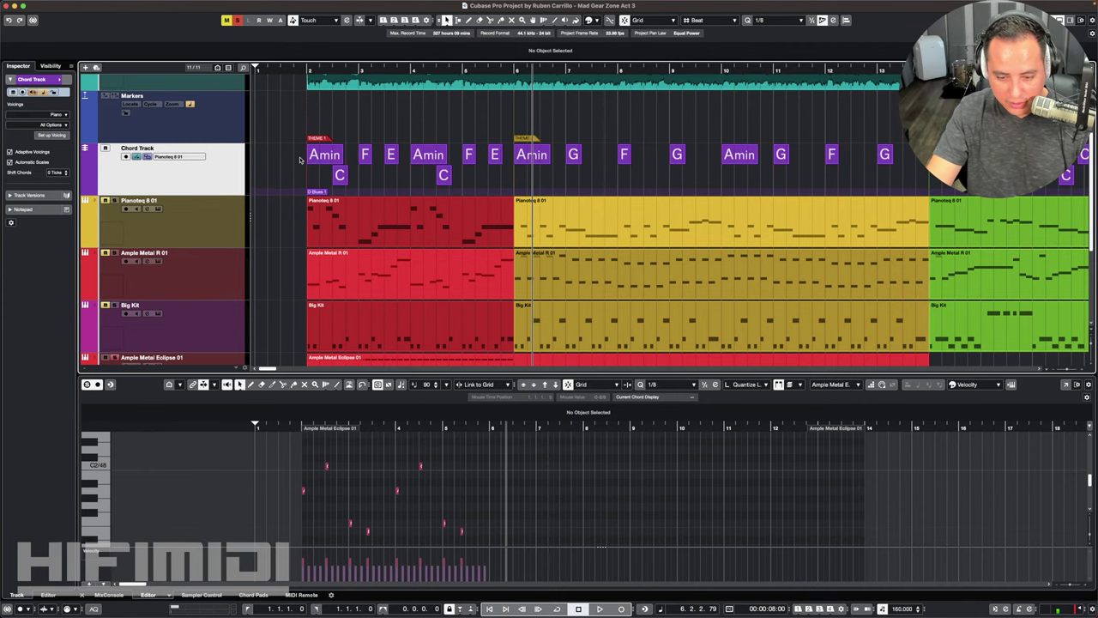
scroll(297, 186, "down", 3)
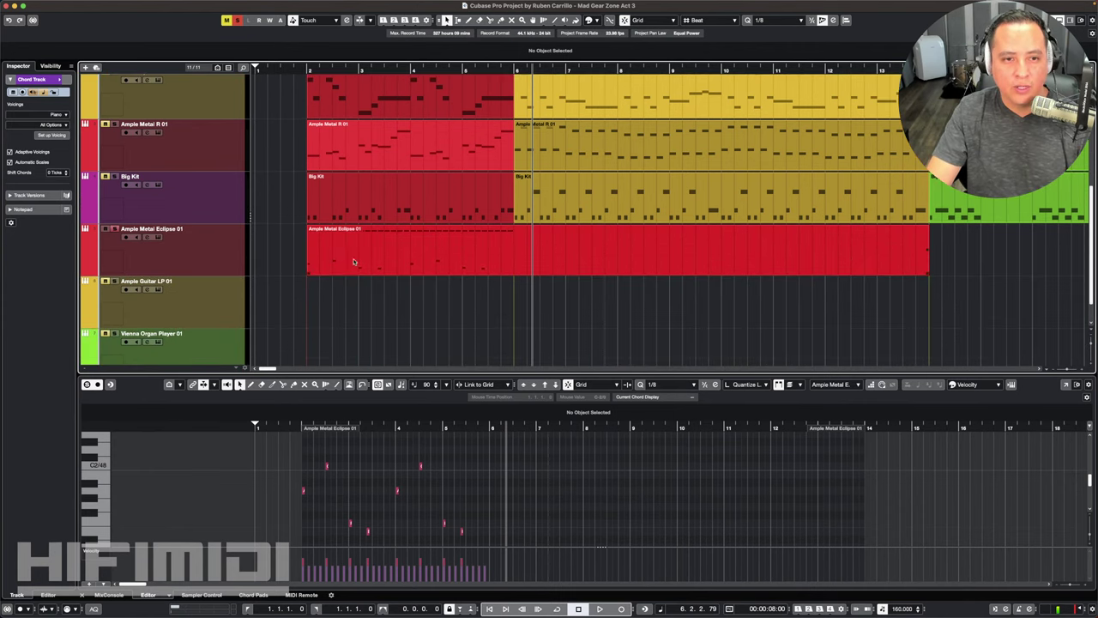
scroll(286, 237, "up", 5)
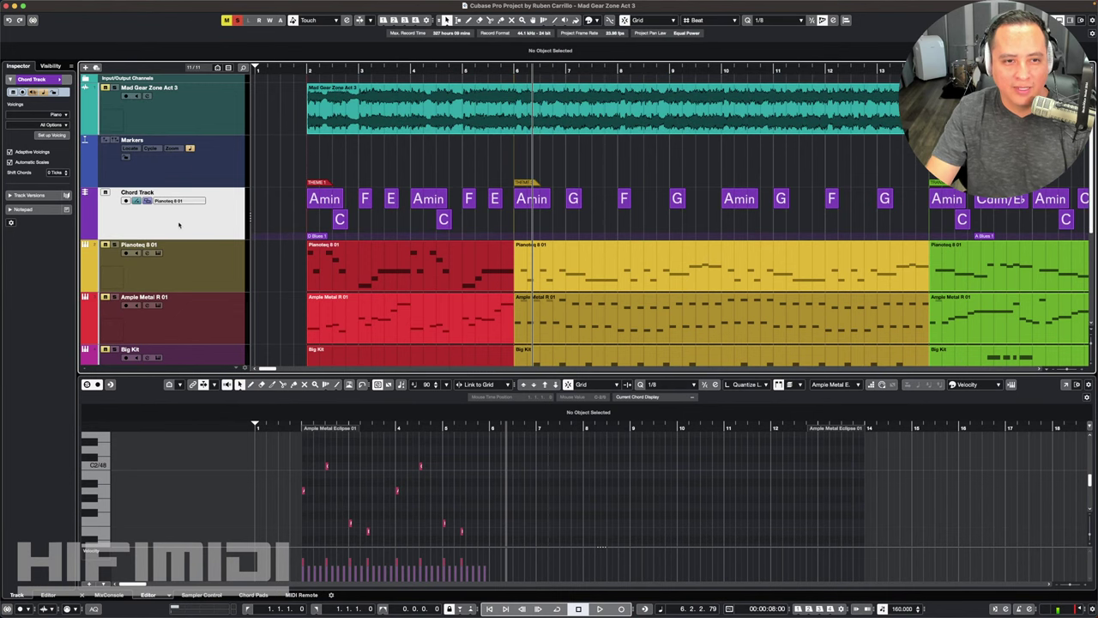
scroll(179, 225, "down", 1)
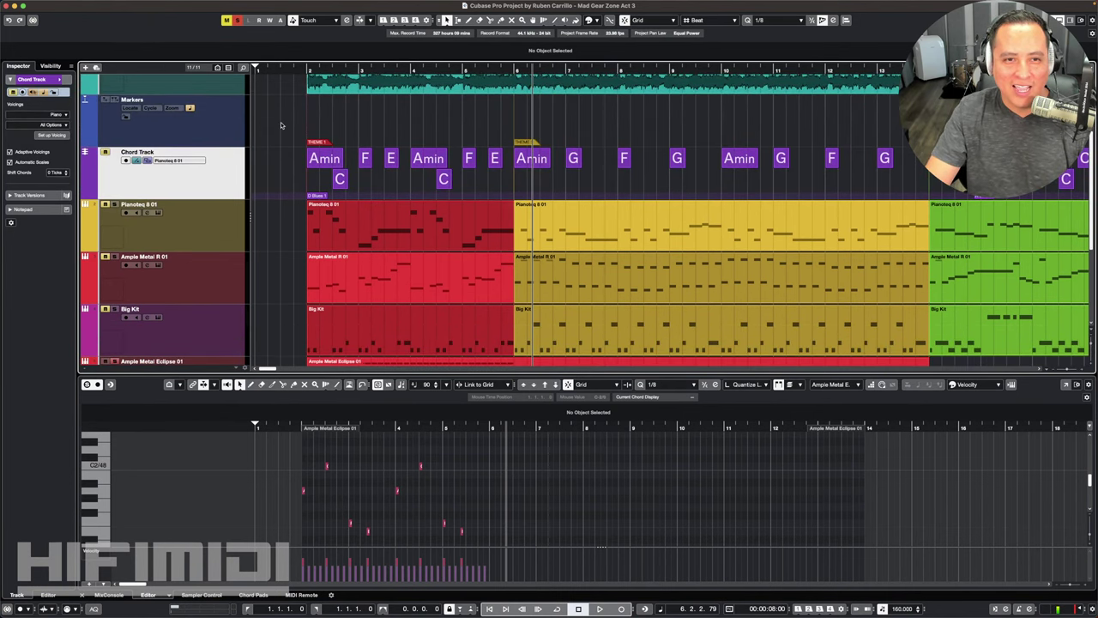
Mute the Chord Track and play Theme 1 from bar 2, adding Pianoteq 8 01, Ample Metal R 01 and Big Kit to the solo
left_click(305, 74)
key("space")
scroll(117, 178, "down", 3)
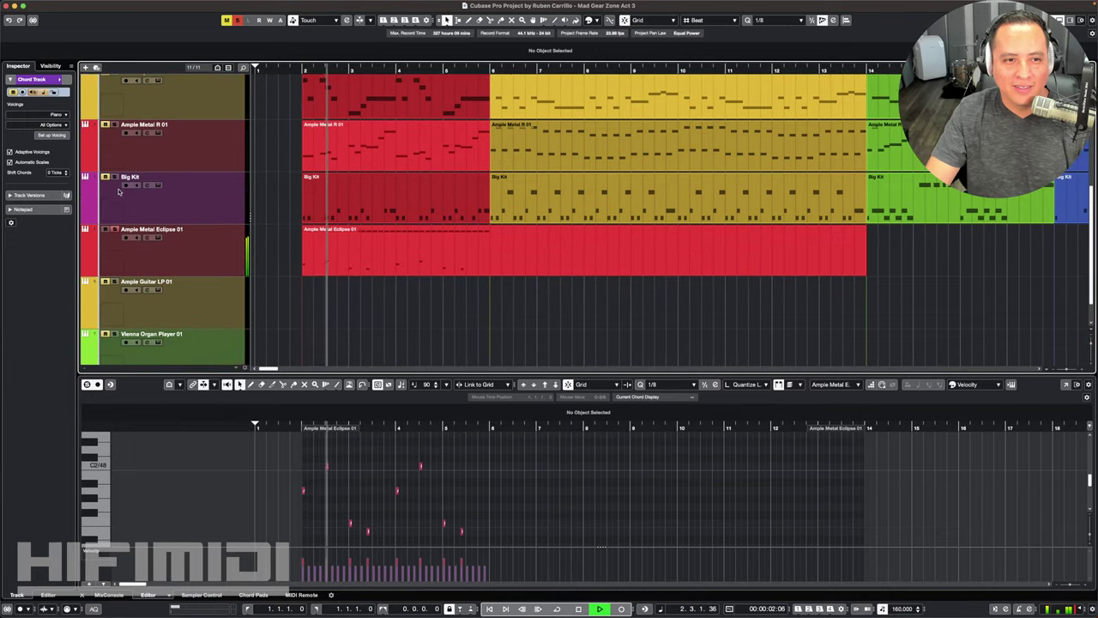
scroll(116, 178, "up", 2)
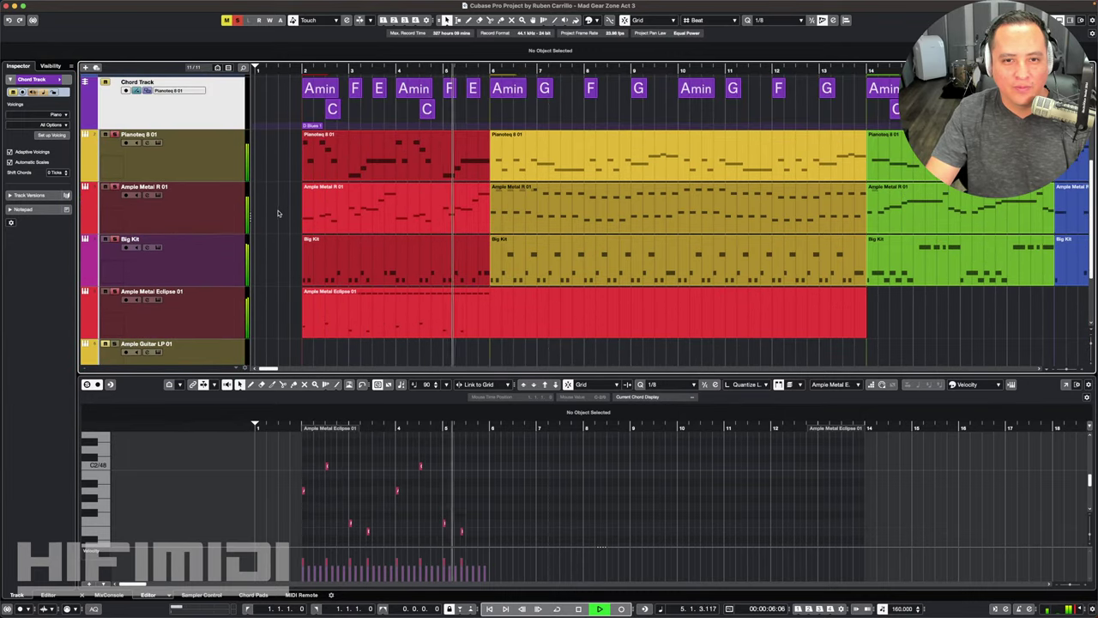
scroll(277, 212, "up", 3)
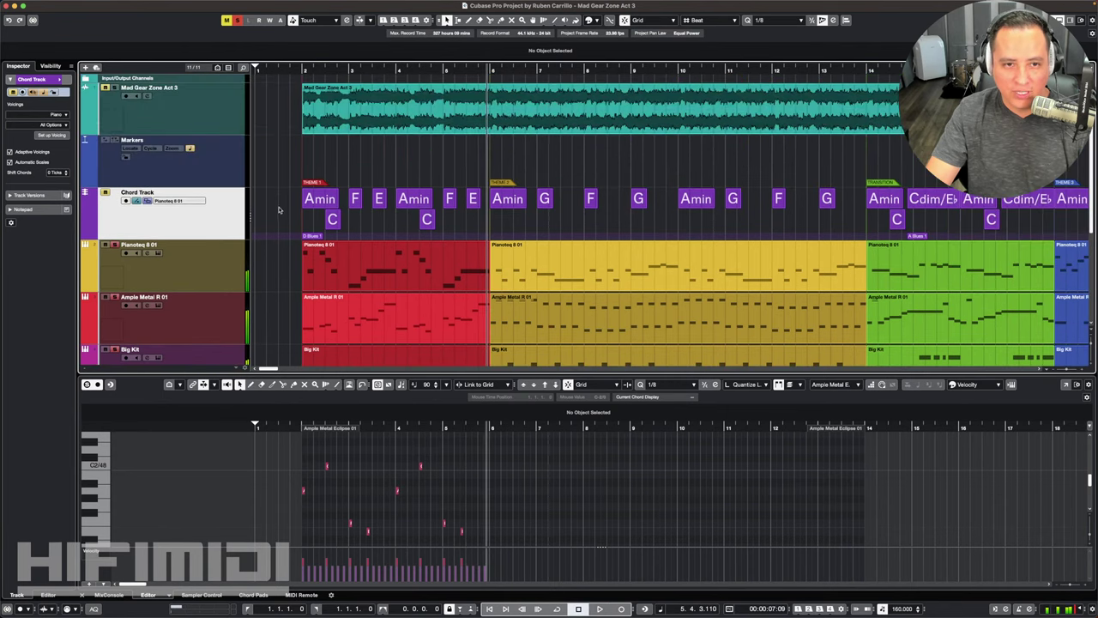
scroll(176, 167, "down", 2)
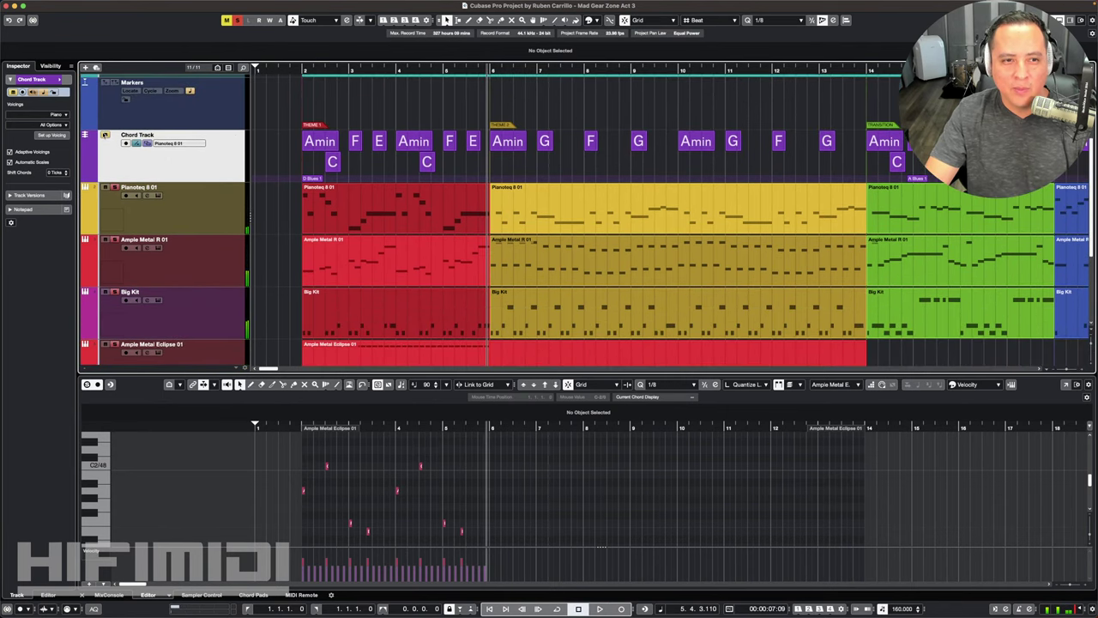
Replay Theme 1 from bar 2 with the Chord Track unmuted, stop, and set the Chord Track's output back to Use Monitored Tracks
key("KP_0")
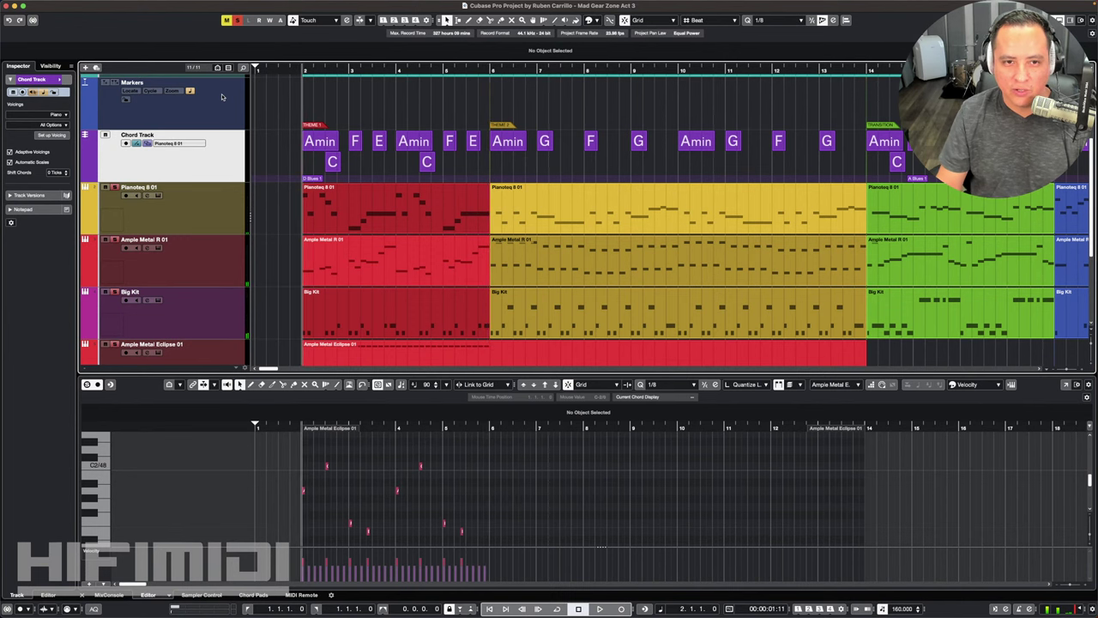
key("space")
scroll(299, 177, "down", 2)
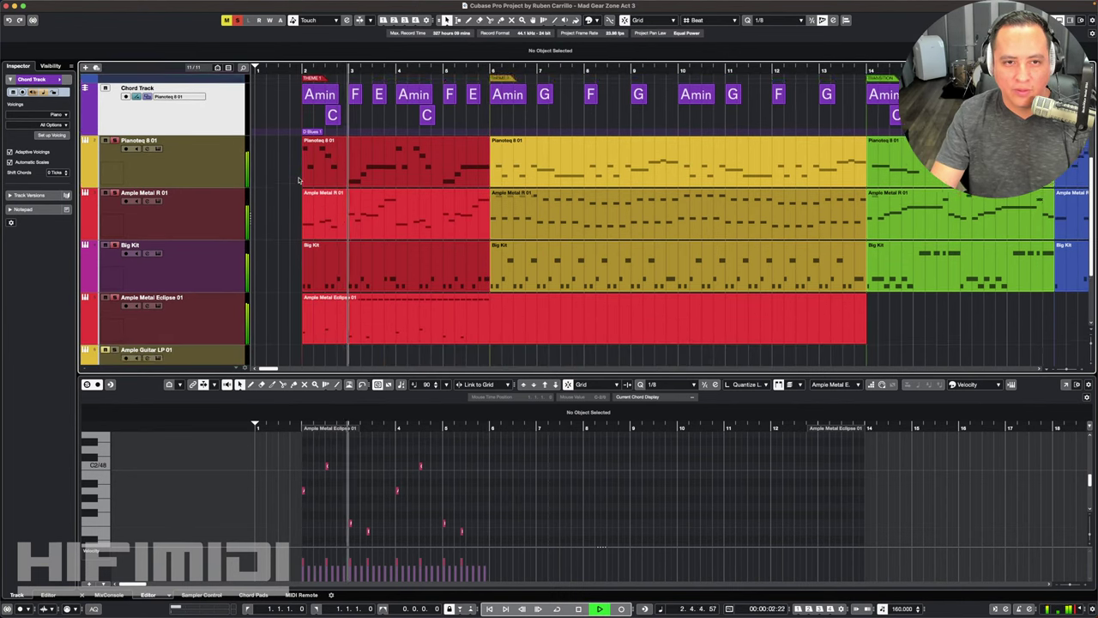
scroll(174, 176, "up", 3)
left_click(163, 150)
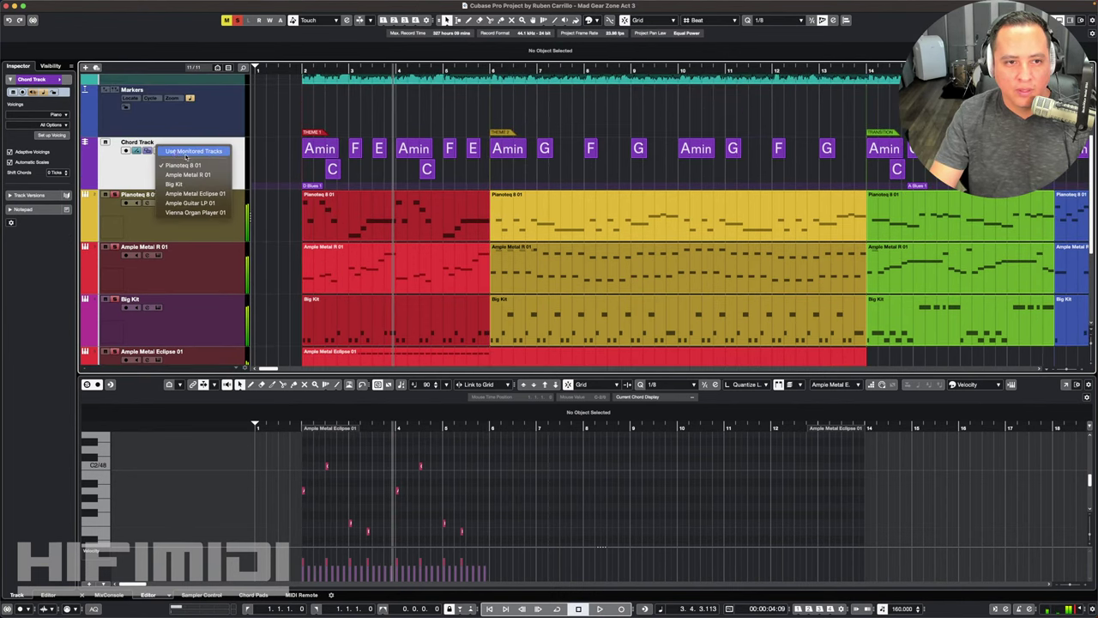
left_click(207, 152)
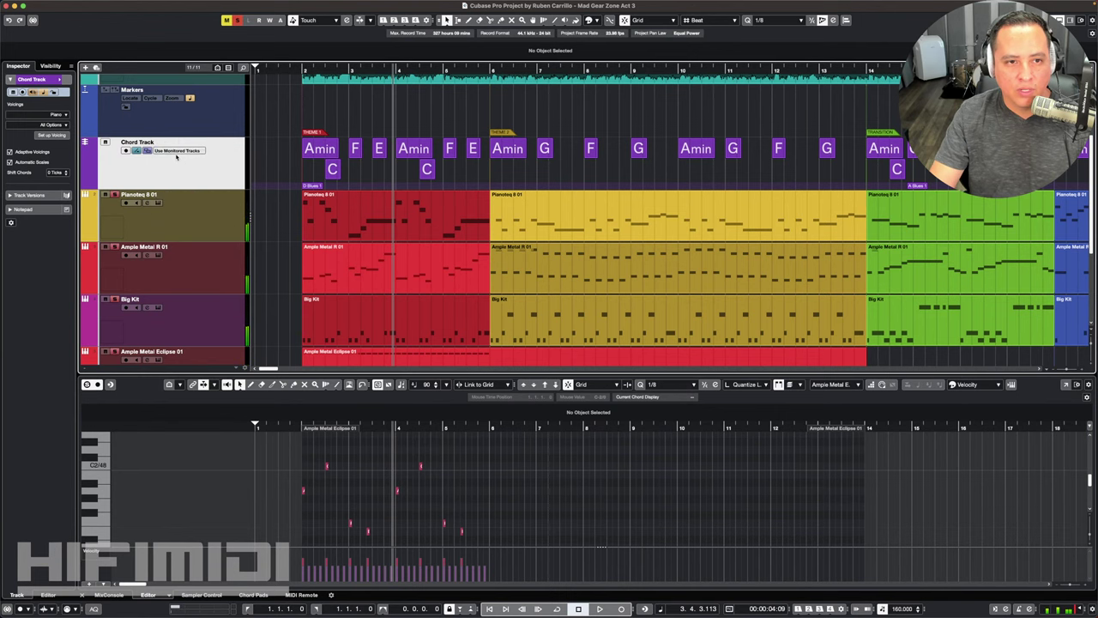
Solo only Ample Metal Eclipse 01, compare the track with the Chord Track and play Theme 1 from bar 2
scroll(212, 159, "down", 2)
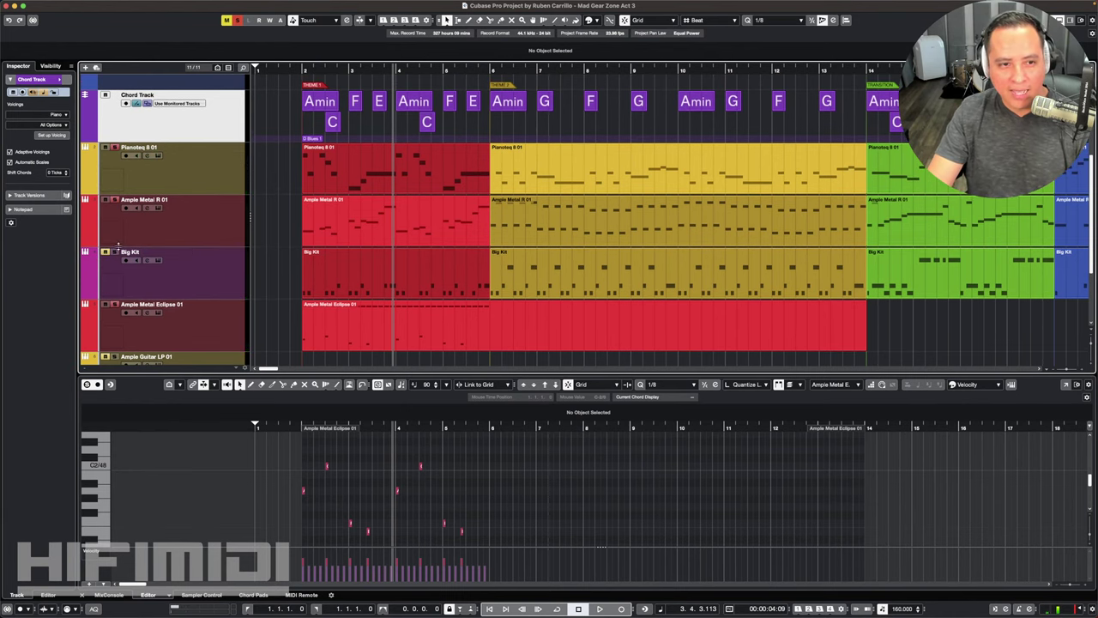
left_click(226, 319)
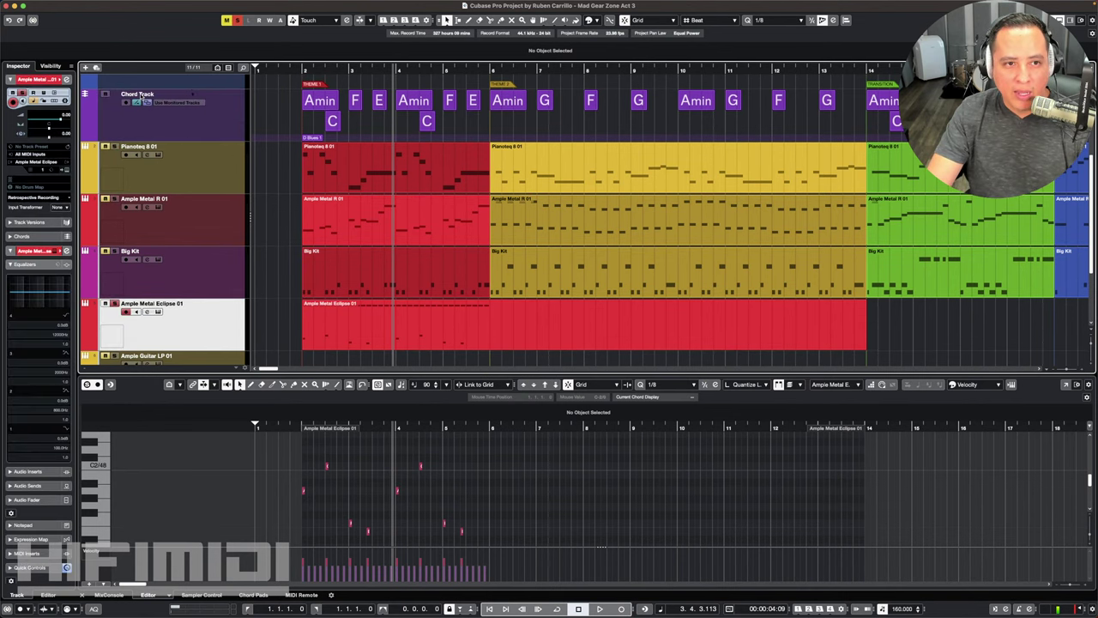
left_click(220, 127)
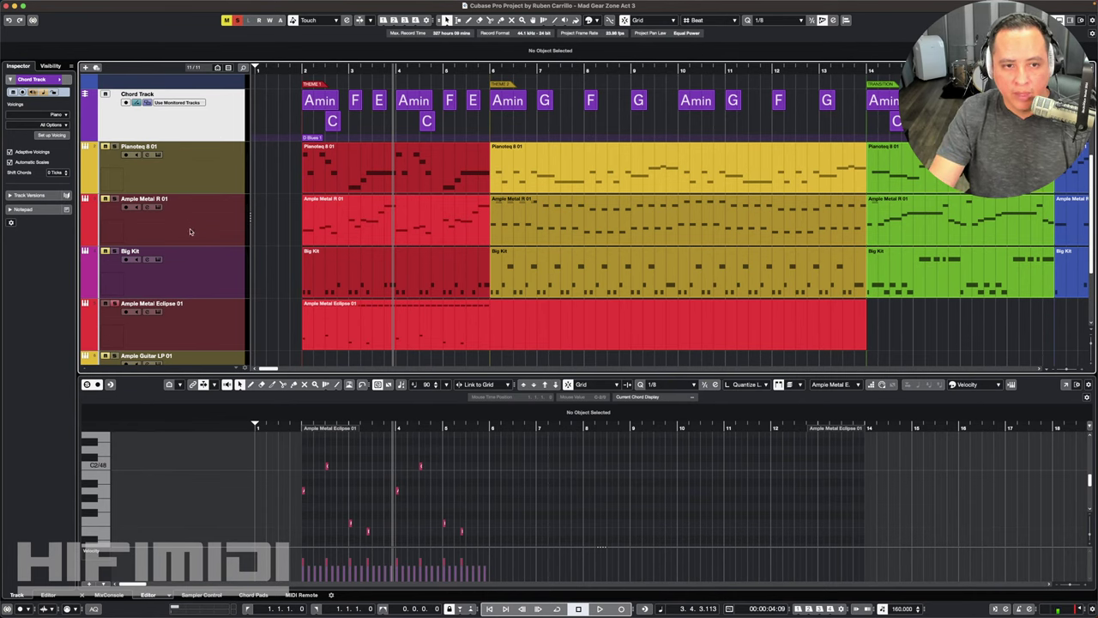
left_click(197, 317)
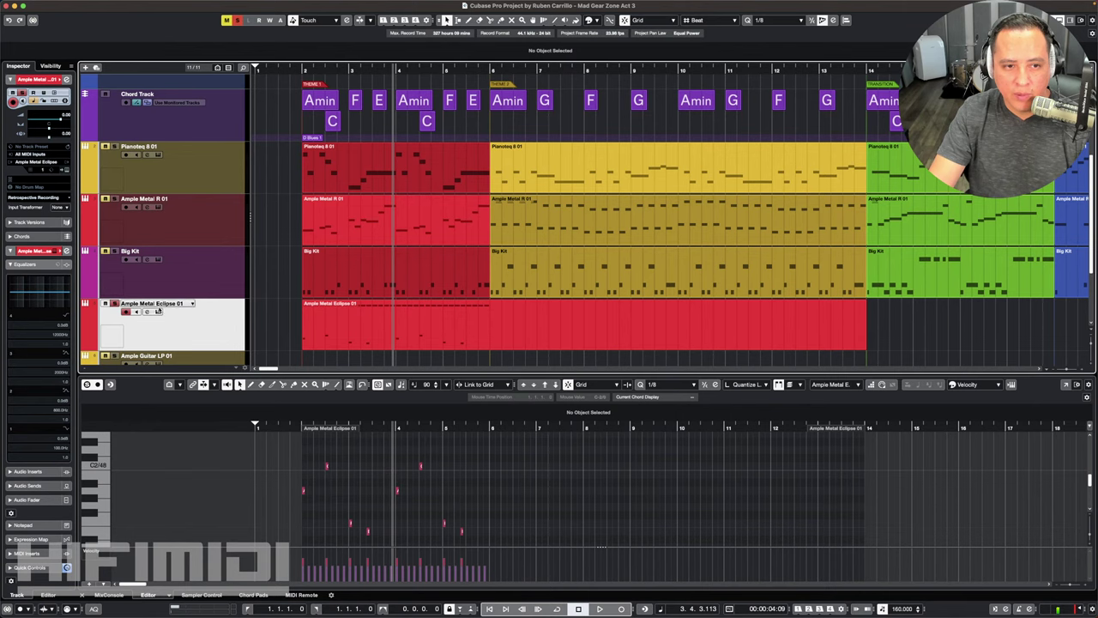
left_click(192, 125)
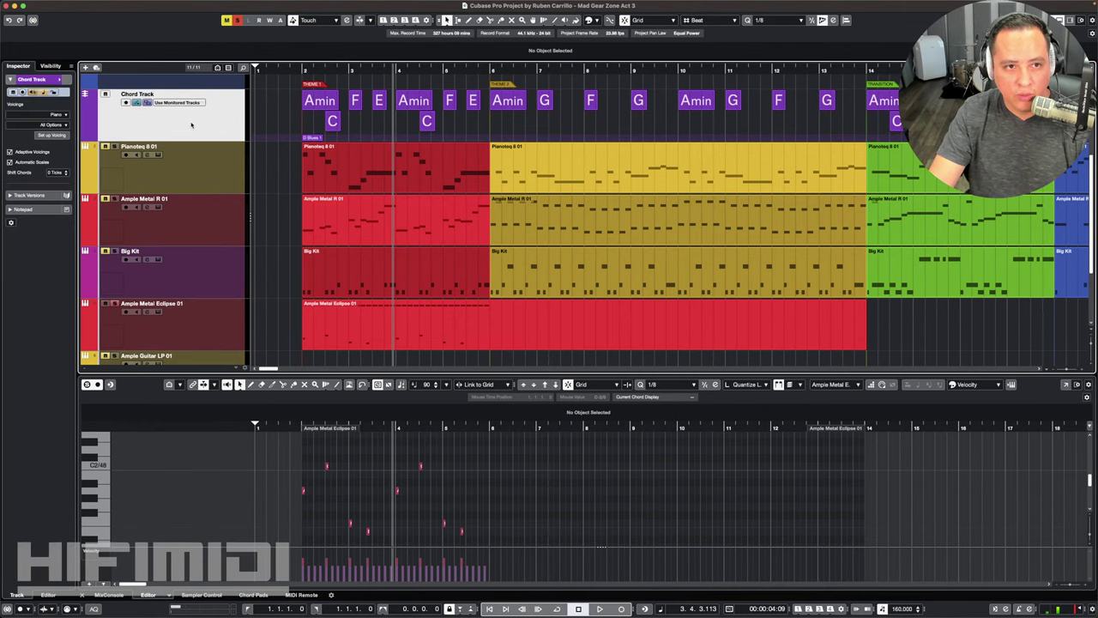
left_click(325, 309)
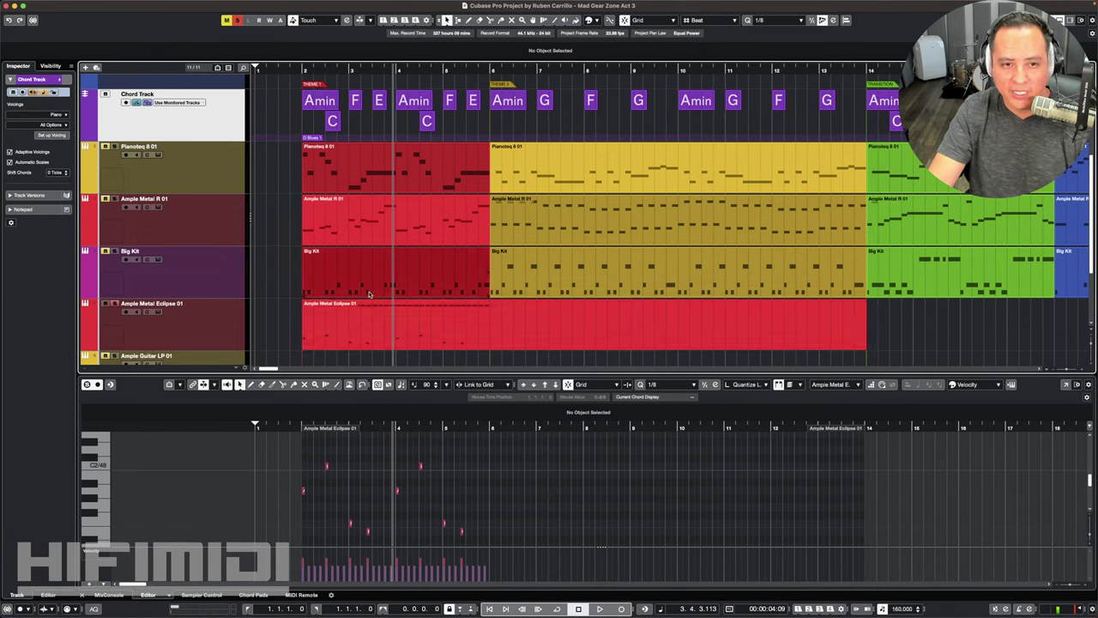
left_click(303, 72)
key("space")
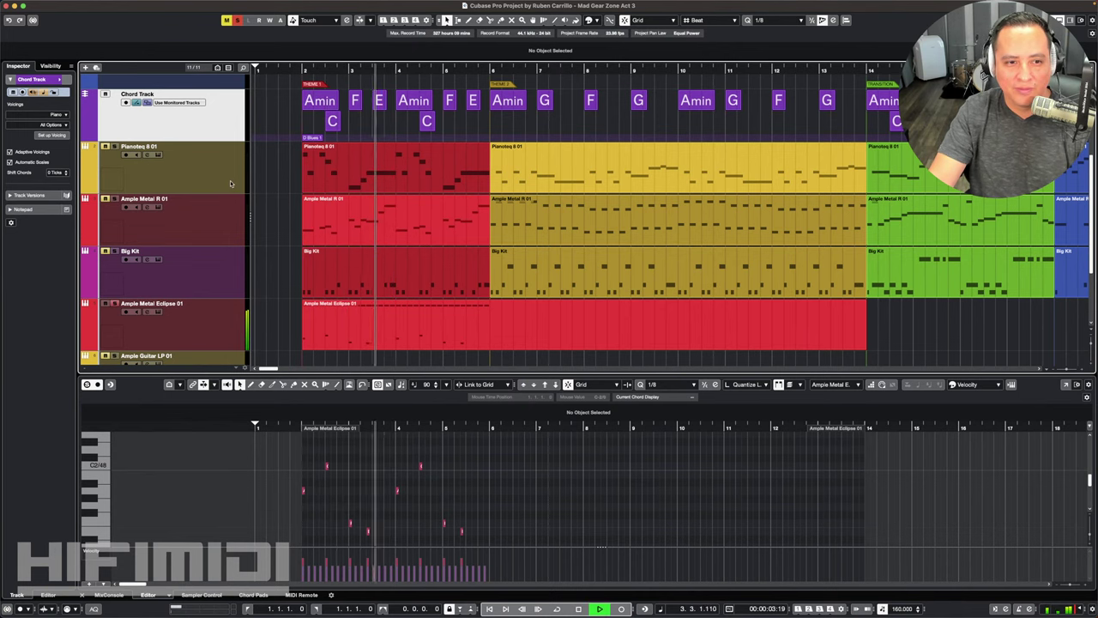
Route the Chord Track to Pianoteq 8 01, mute it and clear the solo on Ample Metal Eclipse 01
left_click(208, 318)
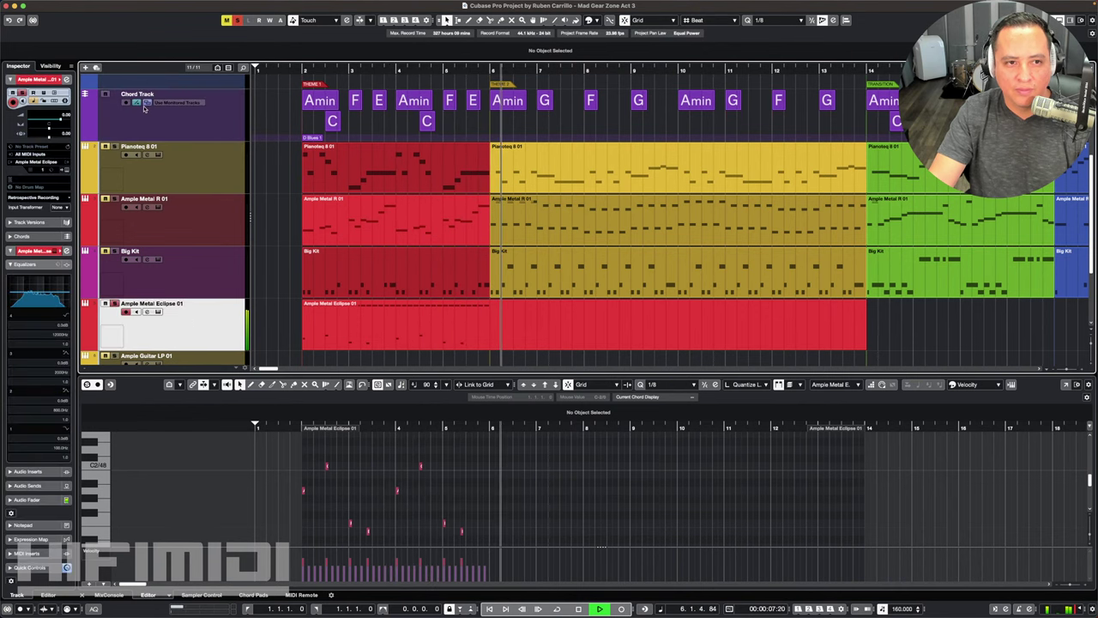
left_click(175, 102)
left_click(183, 116)
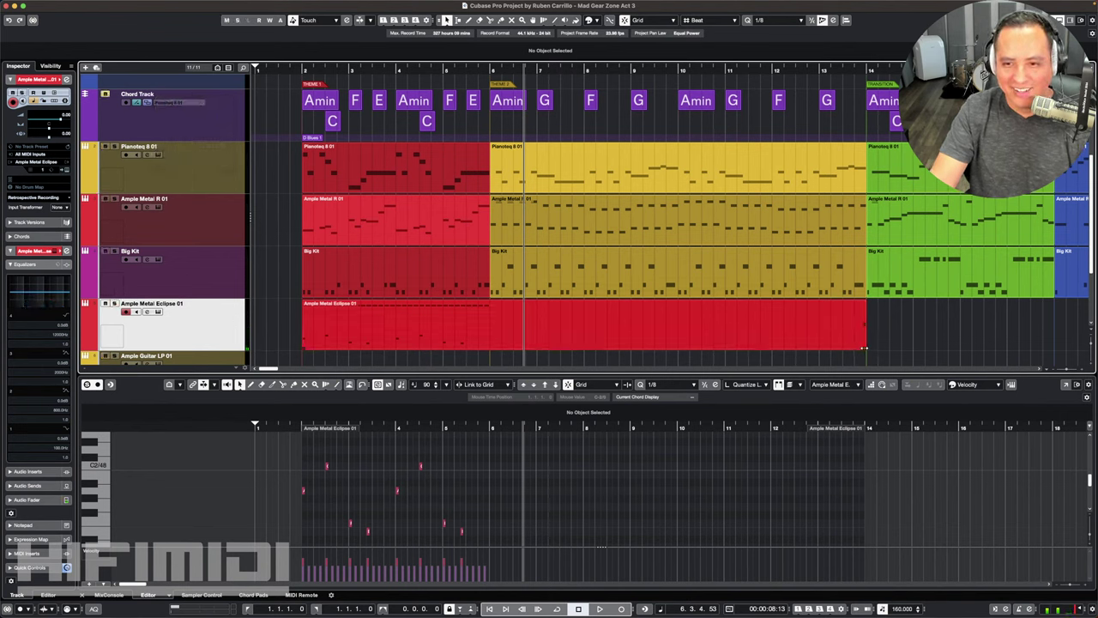
Shorten the Ample Metal Eclipse 01 clip to end at bar 6 and create a new empty clip from bar 6 to bar 14
left_click_drag(864, 348, 491, 337)
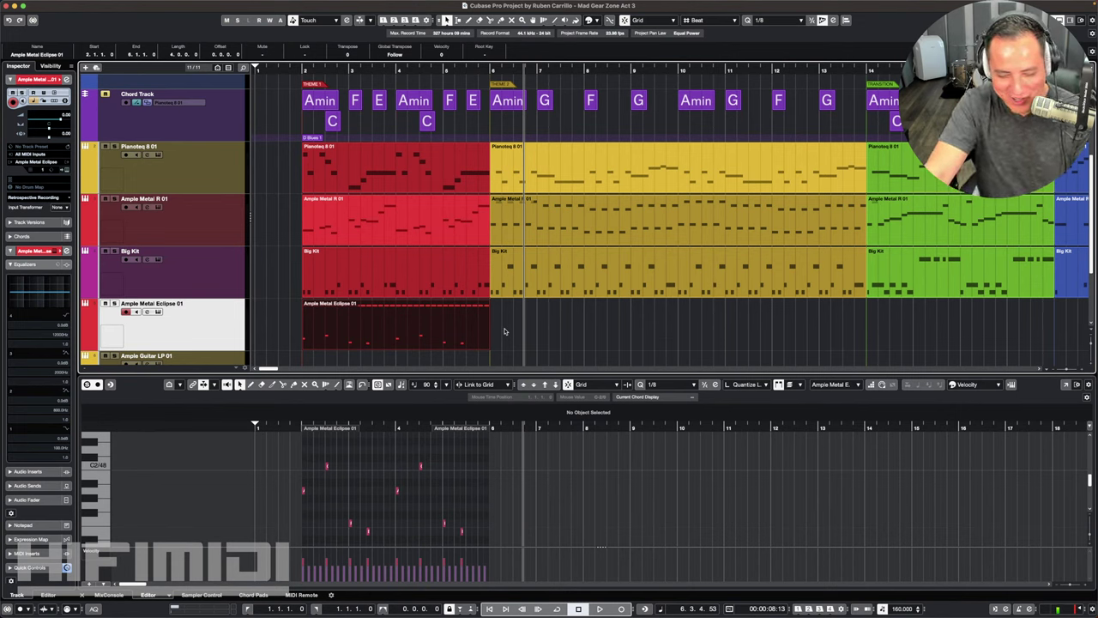
mouse_move(502, 326)
left_mouse_down()
mouse_move(908, 331)
mouse_move(849, 337)
left_mouse_up()
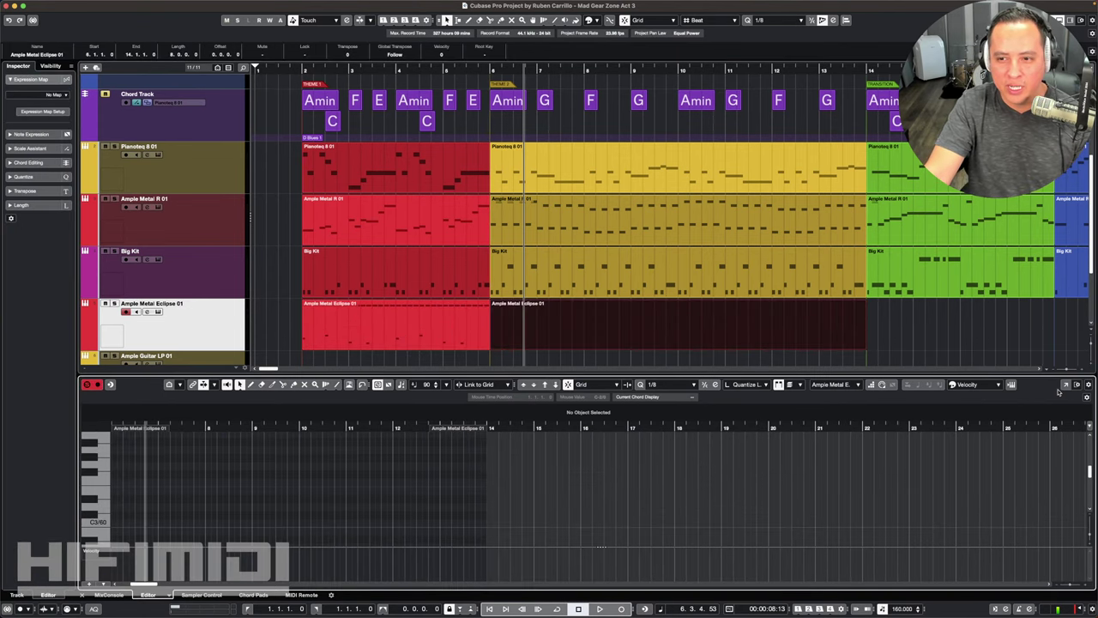
Open the new Theme 2 clip in a detached Key Editor and add an eighth-note G4 strum at the start of bar 6
left_click(1065, 384)
scroll(483, 341, "left", 5)
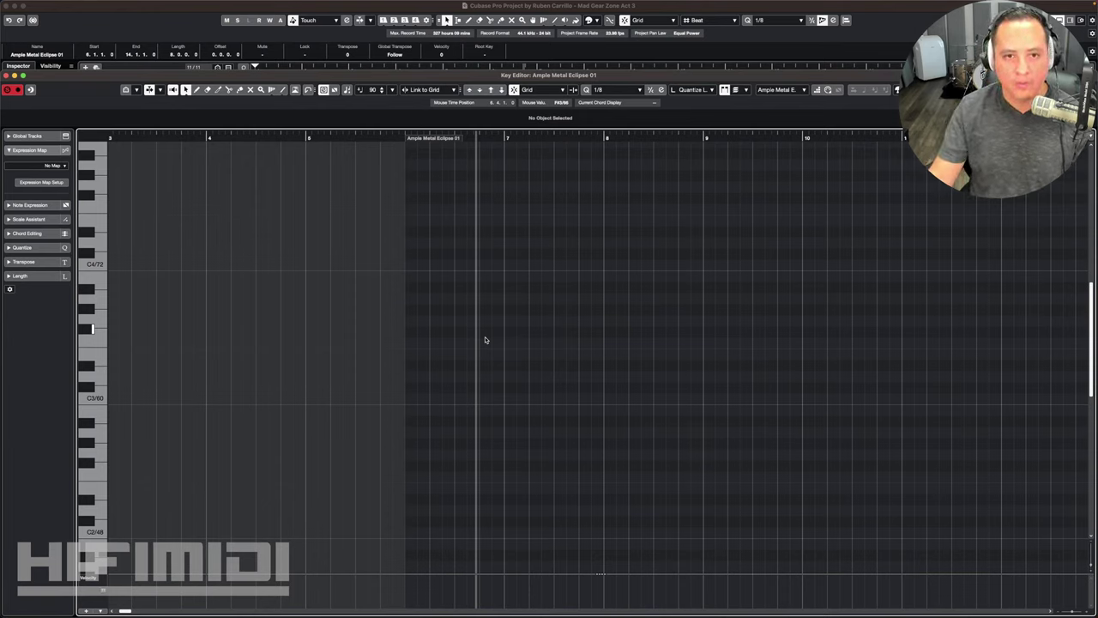
left_click(412, 188)
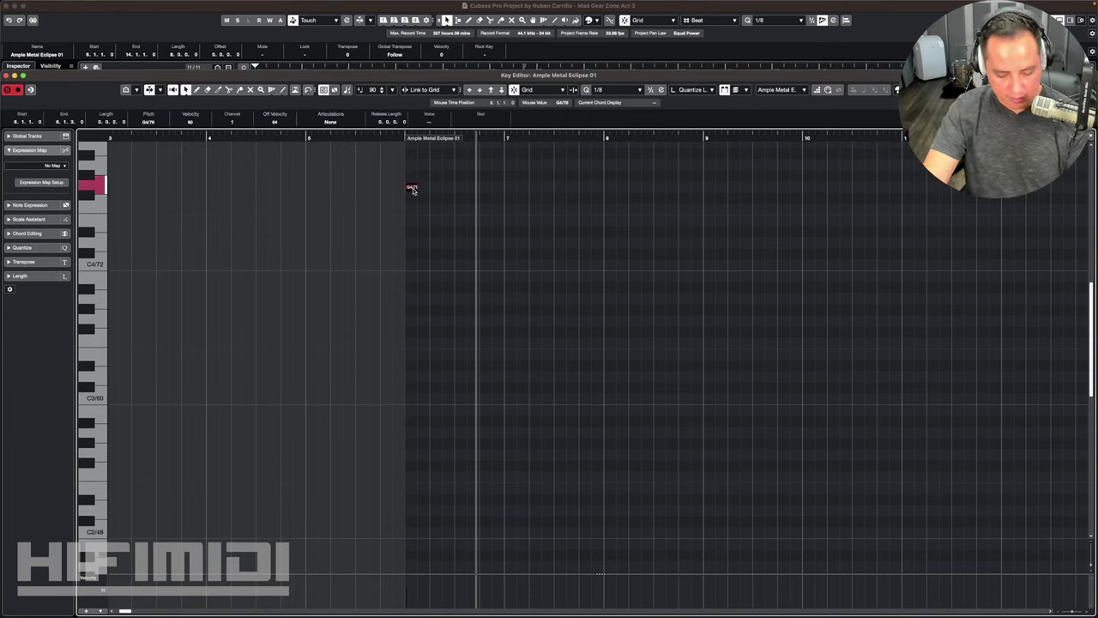
Duplicate the eighth-note G4 strum repeatedly from bar 6 until the strums fill the Theme 2 clip up to bar 14
key("super+d")
key("super+d")
key("super+d")
key("super+d")
key("super+d")
key("super+d")
key("super+d")
key("super+d")
key("super+d")
key("super+d")
key("super+d")
key("super+d")
key("super+d")
key("super+d")
key("super+d")
key("super+d")
key("super+d")
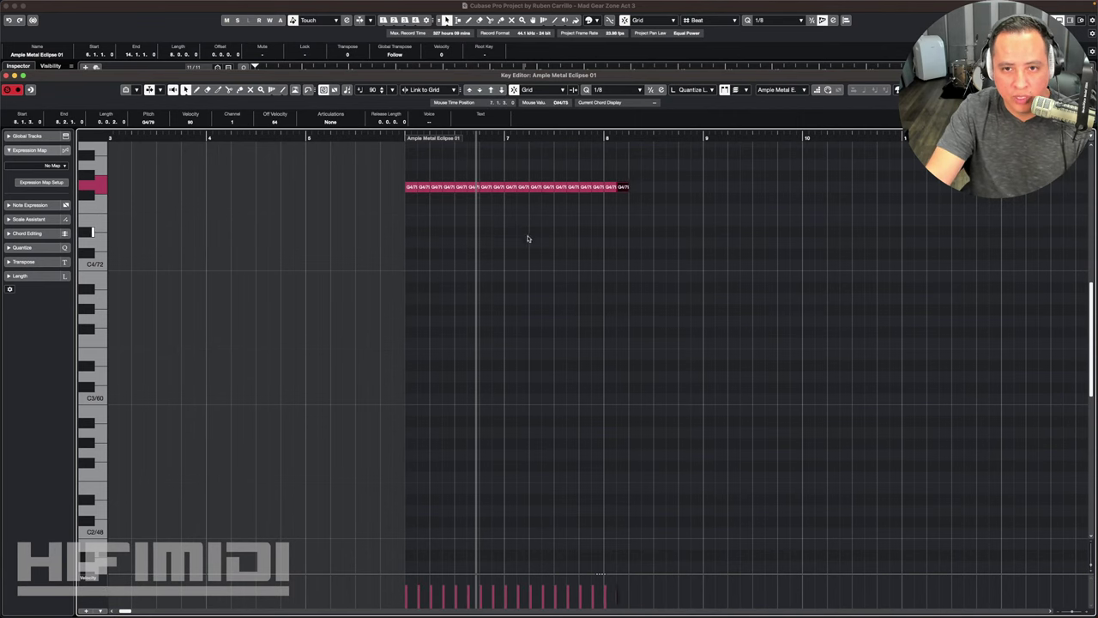
key("super+d")
key("super+d")
key("super+d")
key("super+d")
key("super+d")
key("super+d")
key("super+d")
key("super+d")
key("super+d")
key("super+d")
key("super+d")
key("super+d")
key("super+d")
key("super+d")
key("super+d")
key("super+d")
key("super+d")
key("super+d")
key("super+d")
key("super+d")
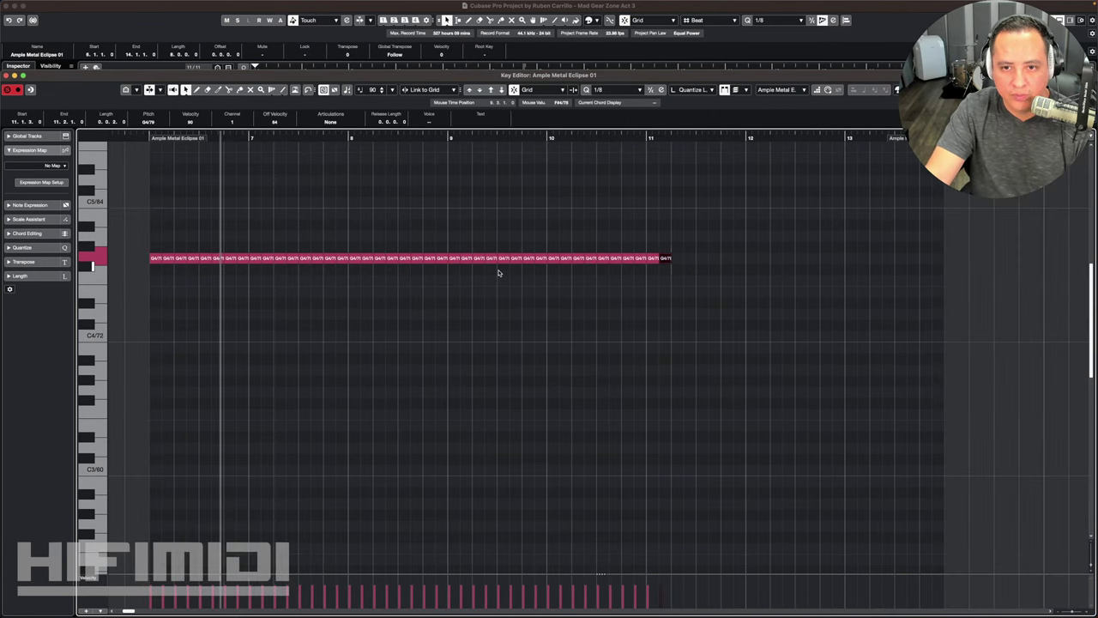
key("super+d")
key("super+d")
key("super+d")
key("super+d")
key("super+d")
key("super+d")
key("super+d")
key("super+d")
key("super+d")
key("super+d")
key("super+d")
key("super+d")
key("super+d")
key("super+d")
key("super+d")
key("super+d")
key("super+d")
key("super+d")
key("super+d")
key("super+d")
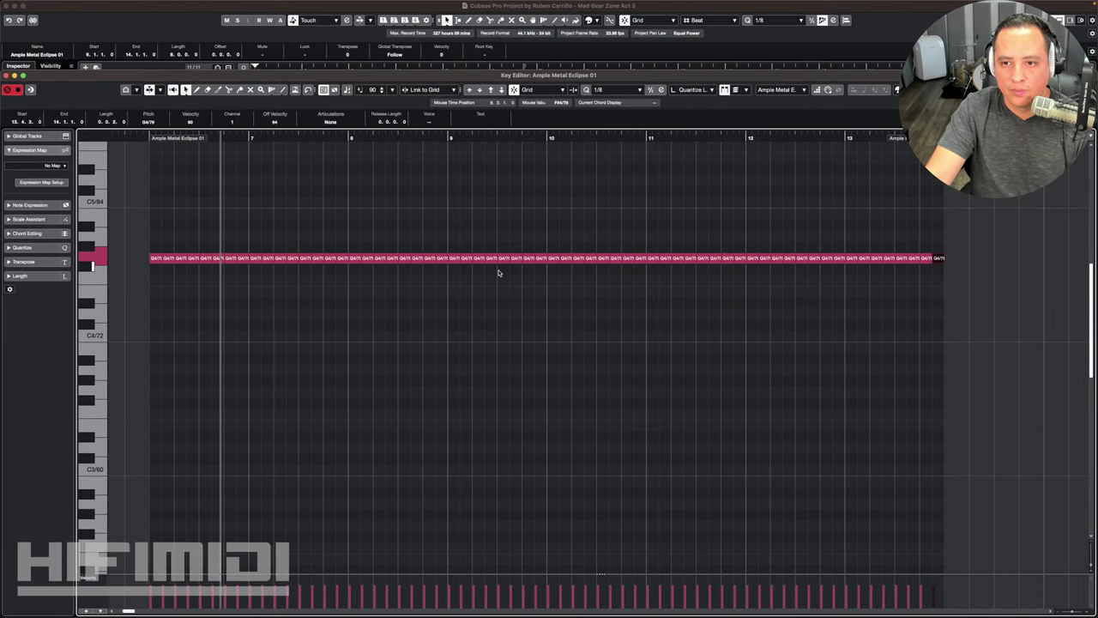
Lower the Key Editor window to reveal the arrangement, add an eighth-note A1 chord trigger at bar 6 and start playback there
scroll(344, 299, "left", 5)
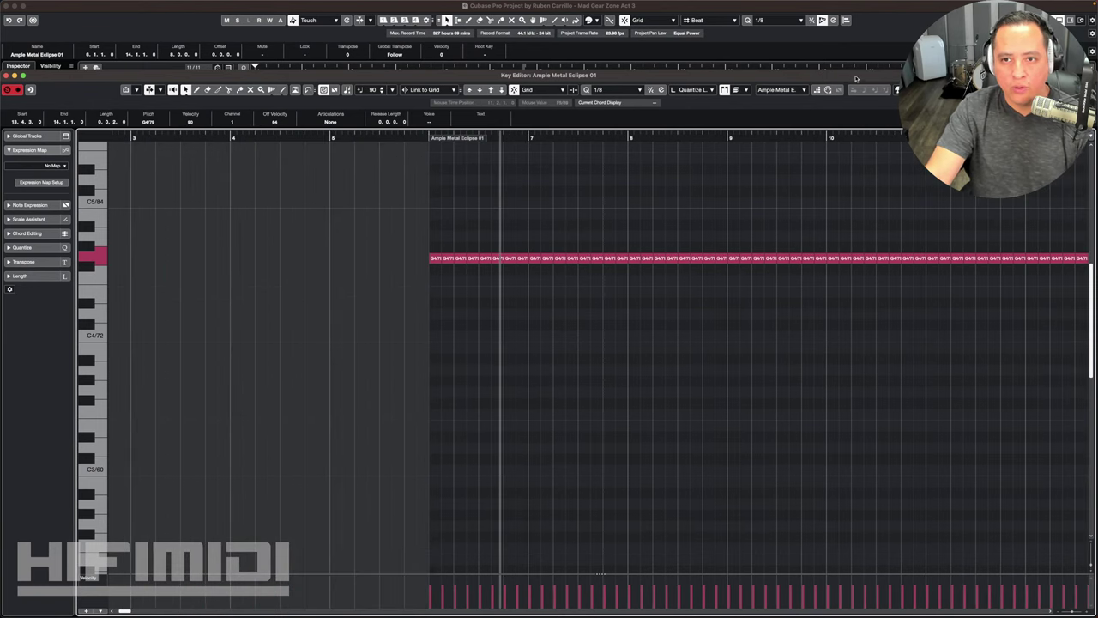
left_click_drag(856, 72, 846, 341)
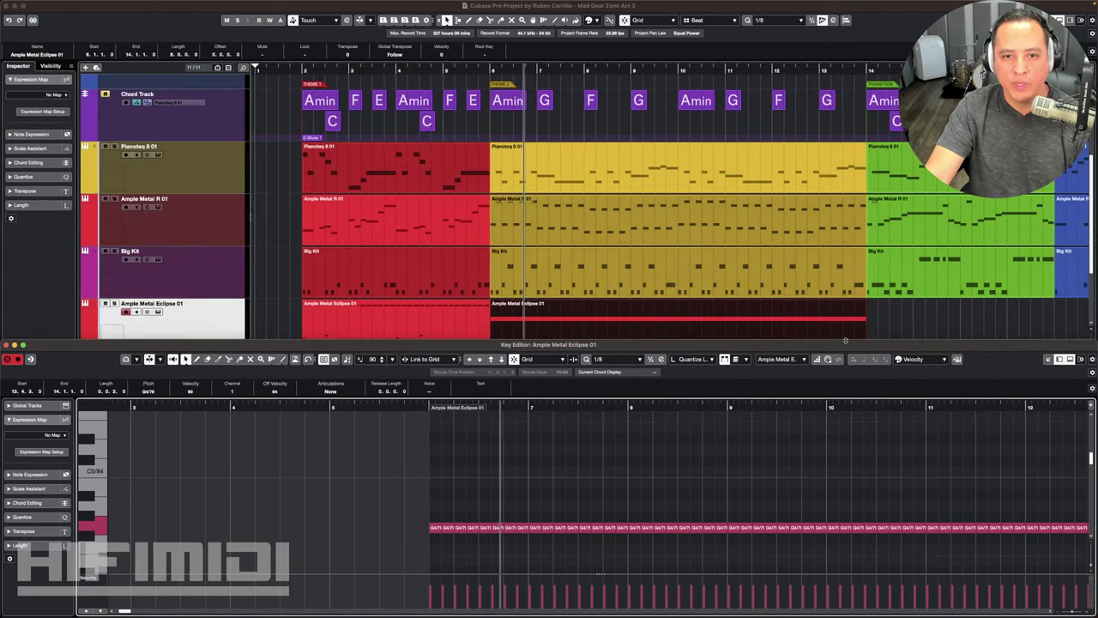
scroll(580, 247, "down", 2)
scroll(579, 247, "up", 2)
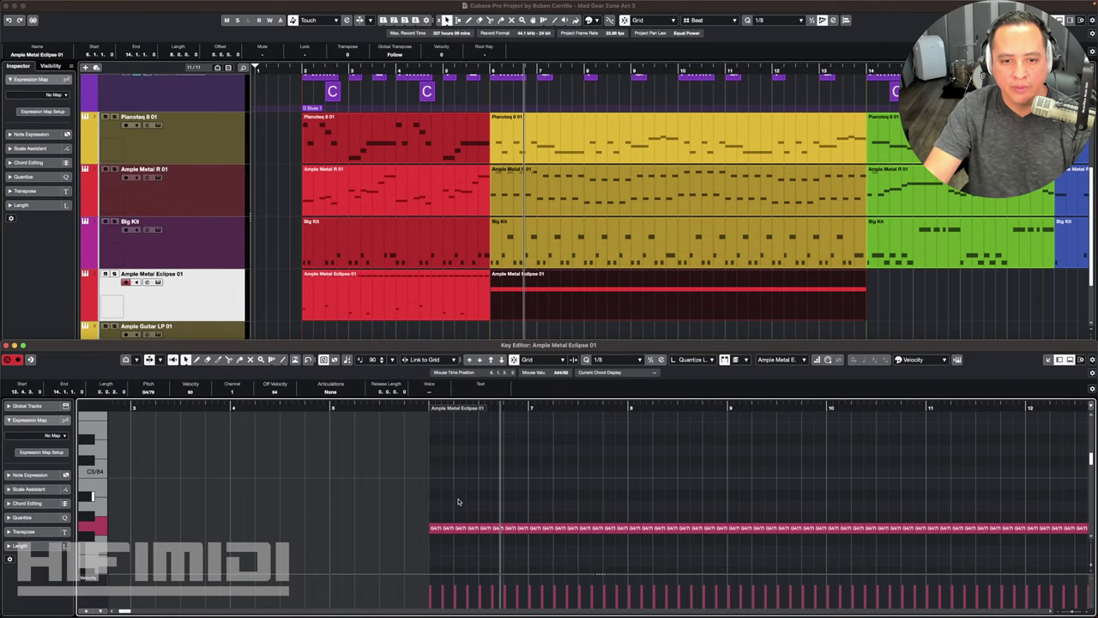
scroll(470, 496, "down", 3)
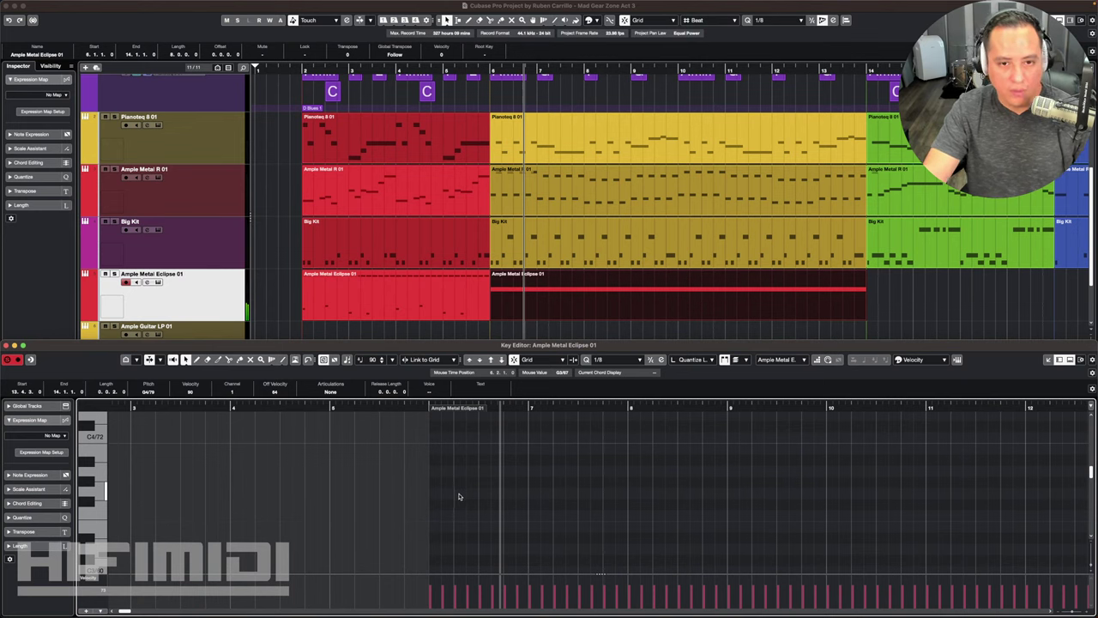
scroll(142, 535, "down", 5)
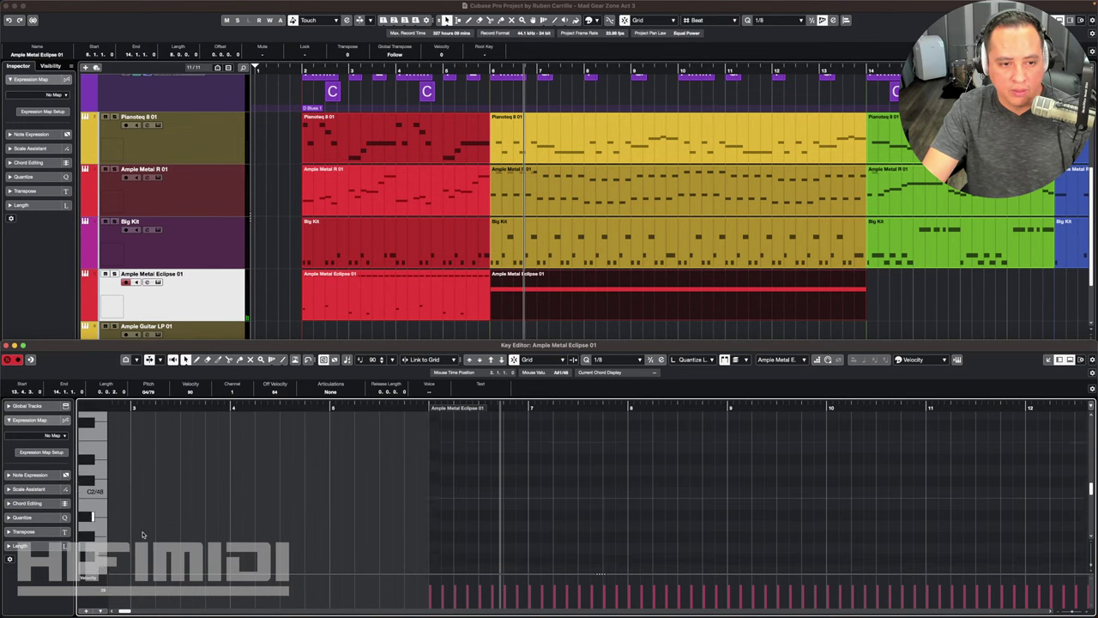
scroll(142, 534, "up", 2)
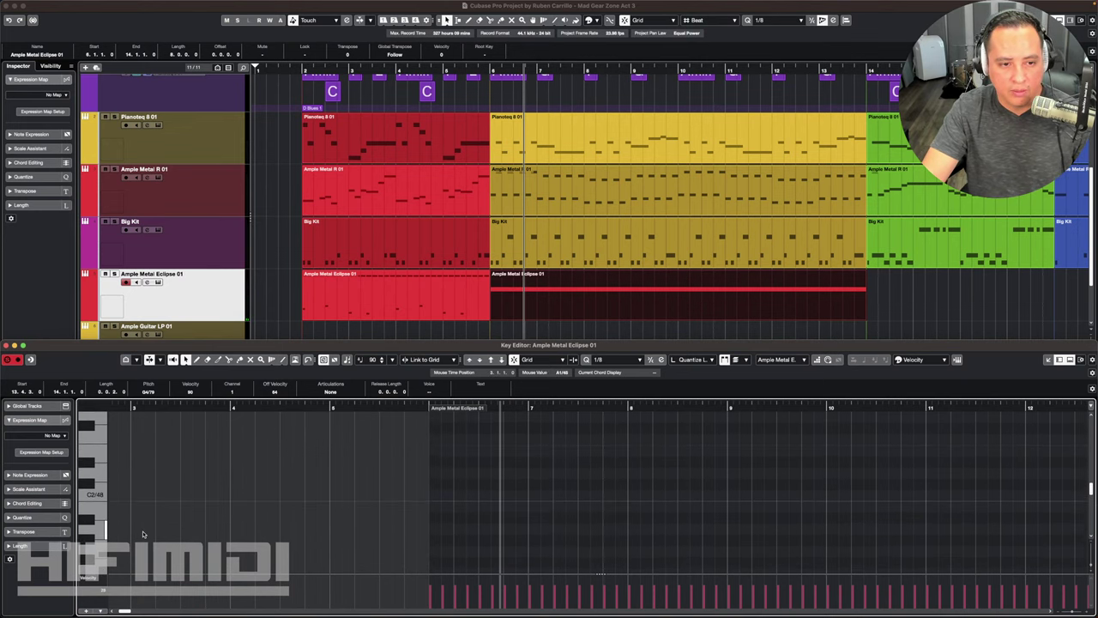
left_click(434, 505)
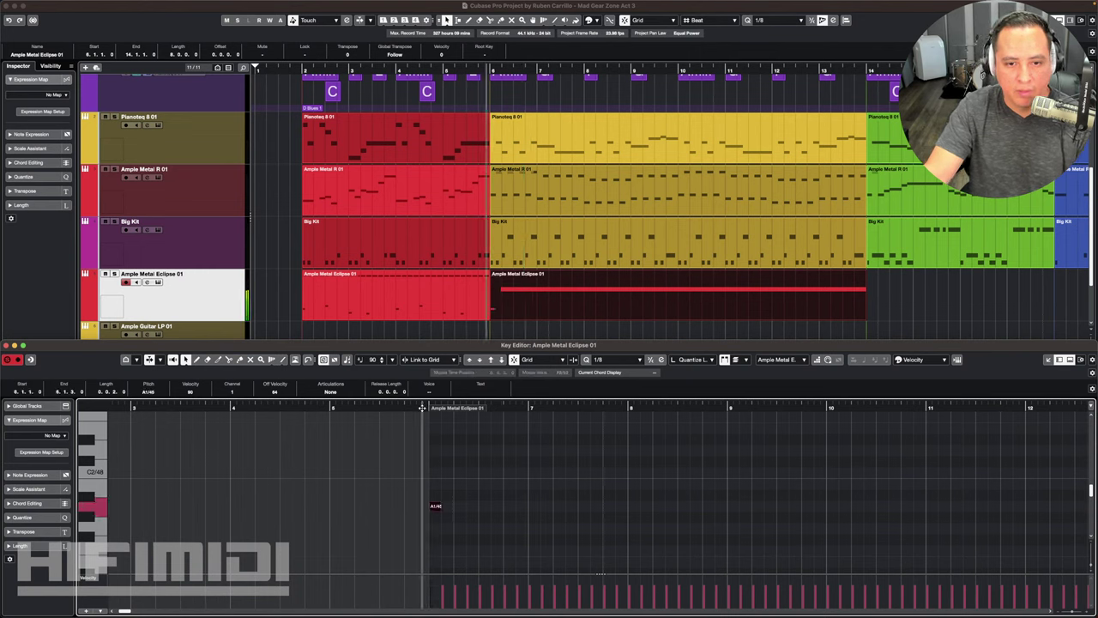
key("space")
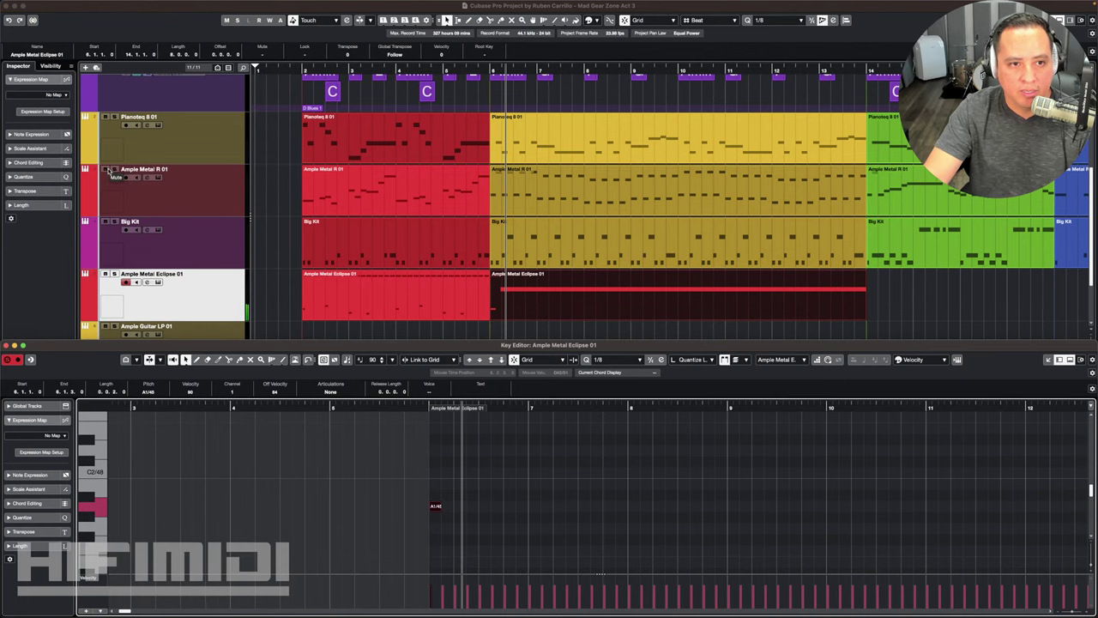
Solo Ample Metal R 01, Pianoteq 8 01 and Ample Metal Eclipse 01, and play the start of Theme 2 from bar 6
left_click(109, 170)
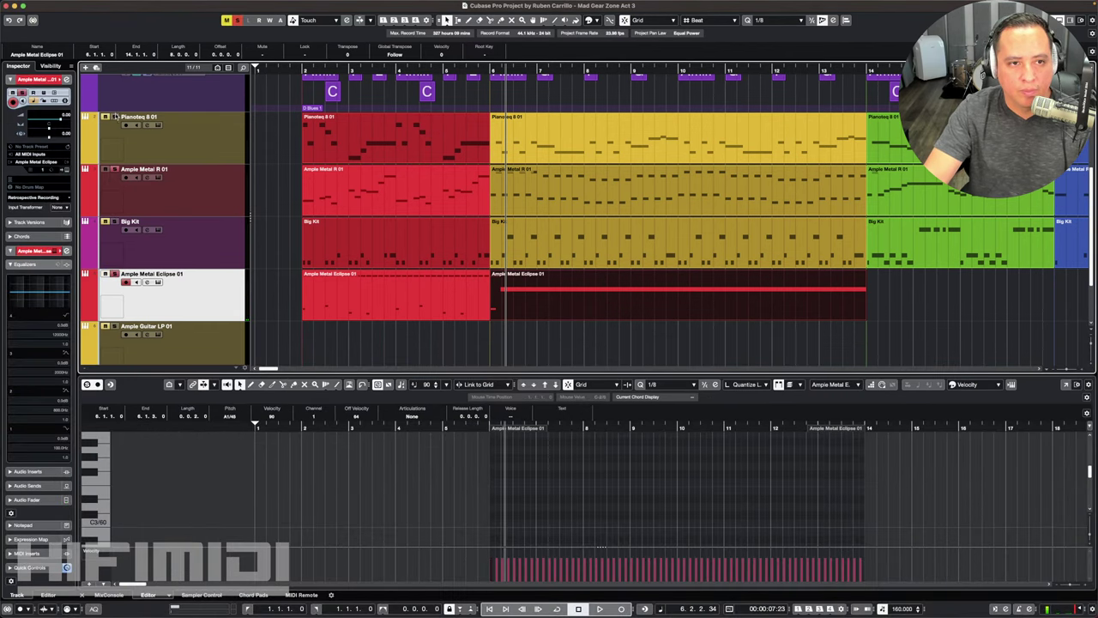
left_click(577, 480)
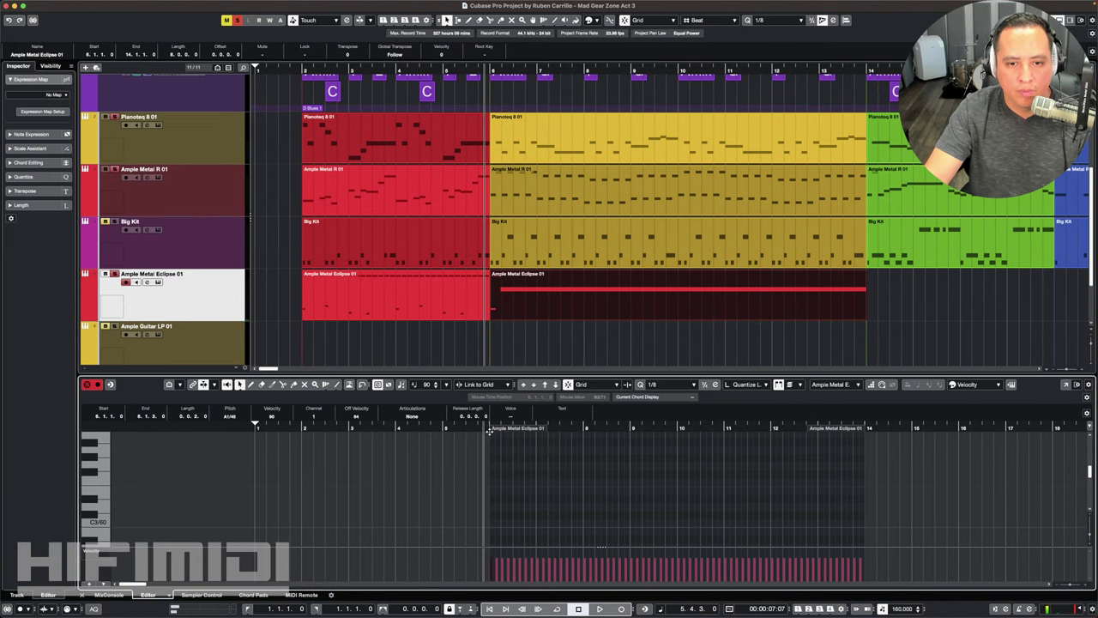
key("space")
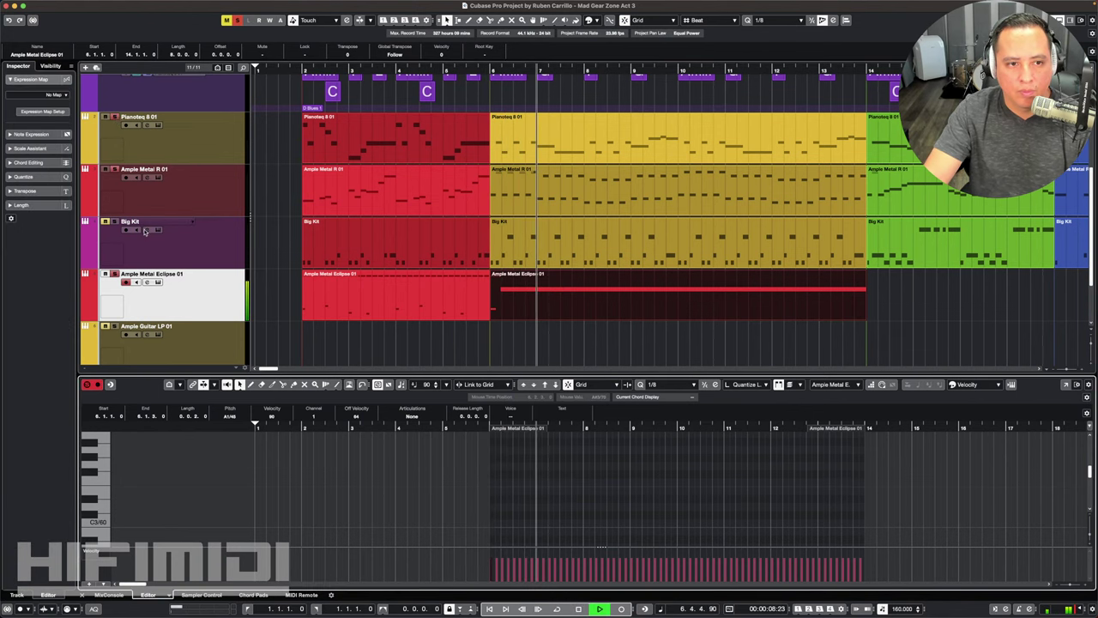
key("space")
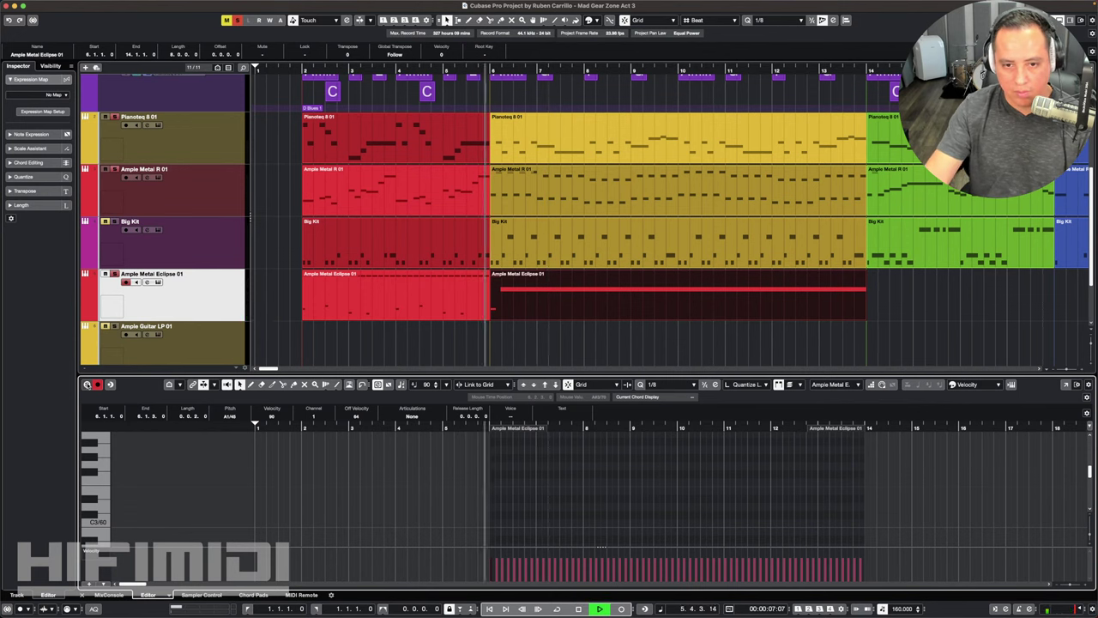
key("space")
Cut the low frequencies of Ample Metal Eclipse 01 with its channel equalizer and play the result from bar 6
left_click(218, 287)
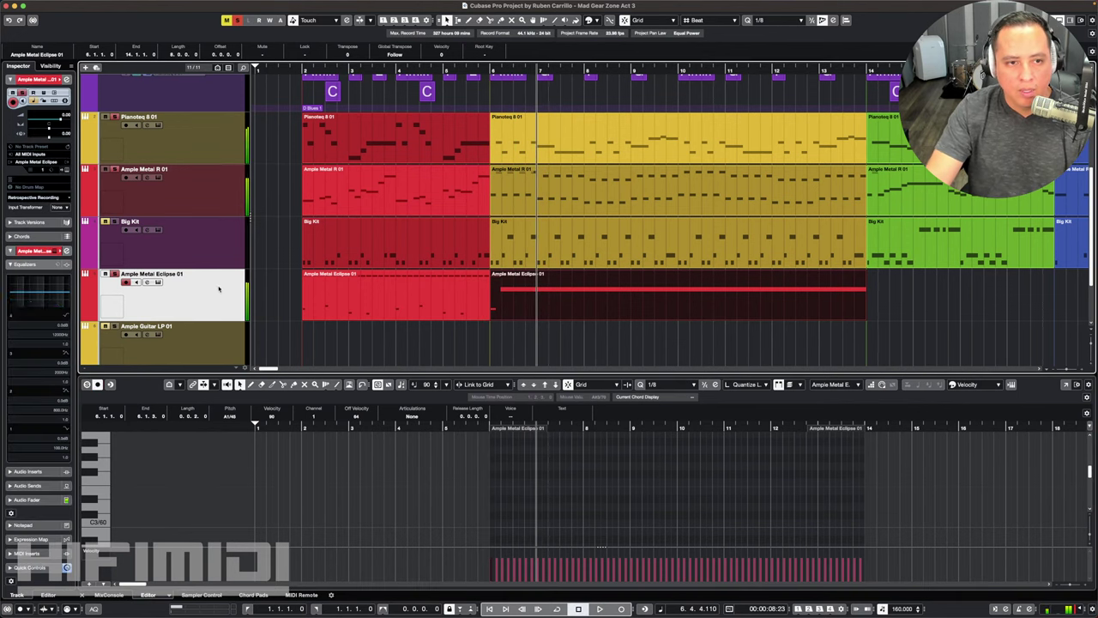
left_click_drag(19, 306, 35, 297)
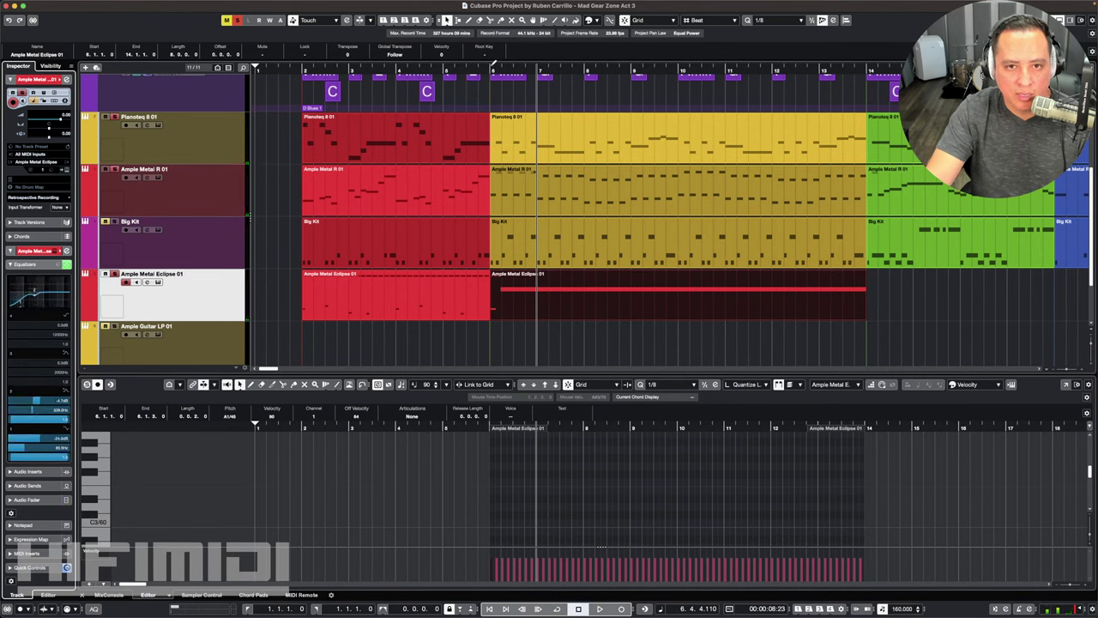
left_click(492, 65)
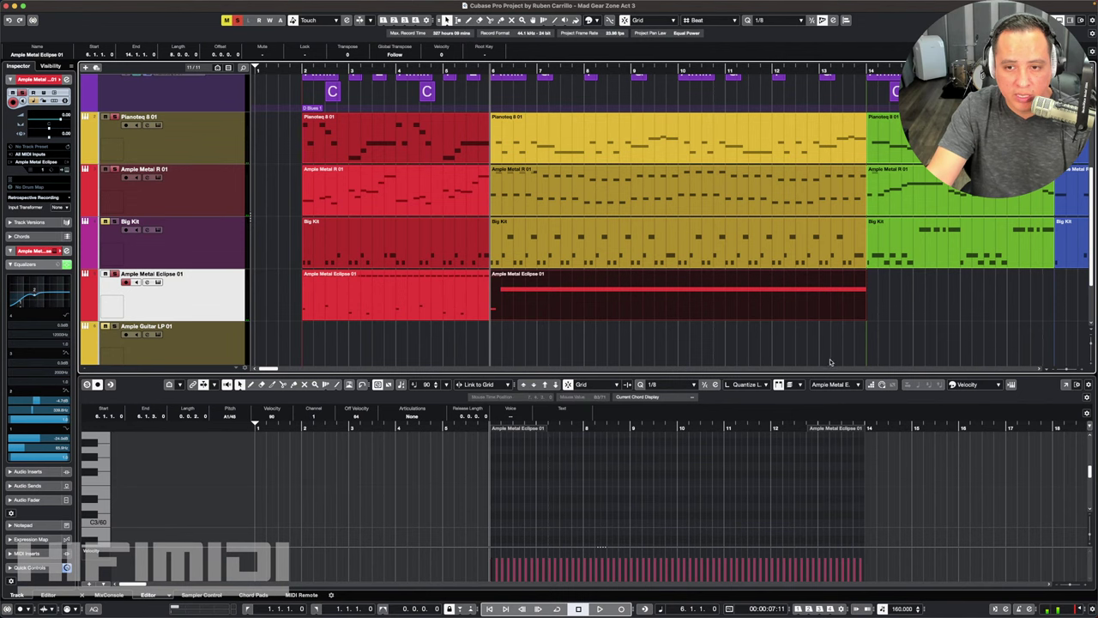
left_click_drag(826, 375, 825, 331)
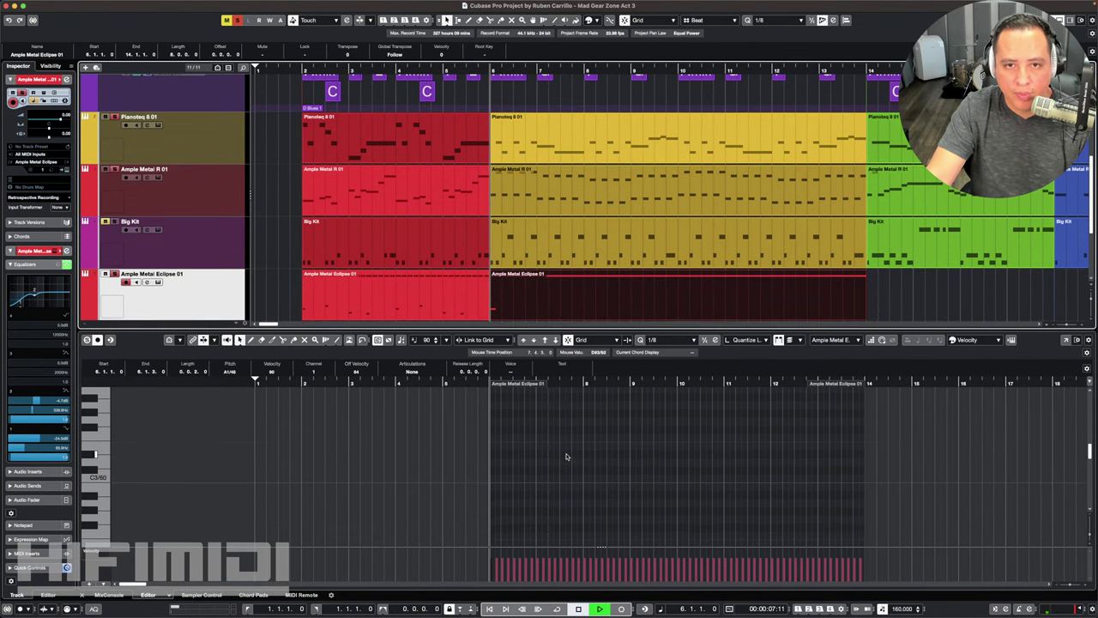
key("space")
scroll(589, 277, "up", 1)
scroll(589, 277, "up", 1)
key("space")
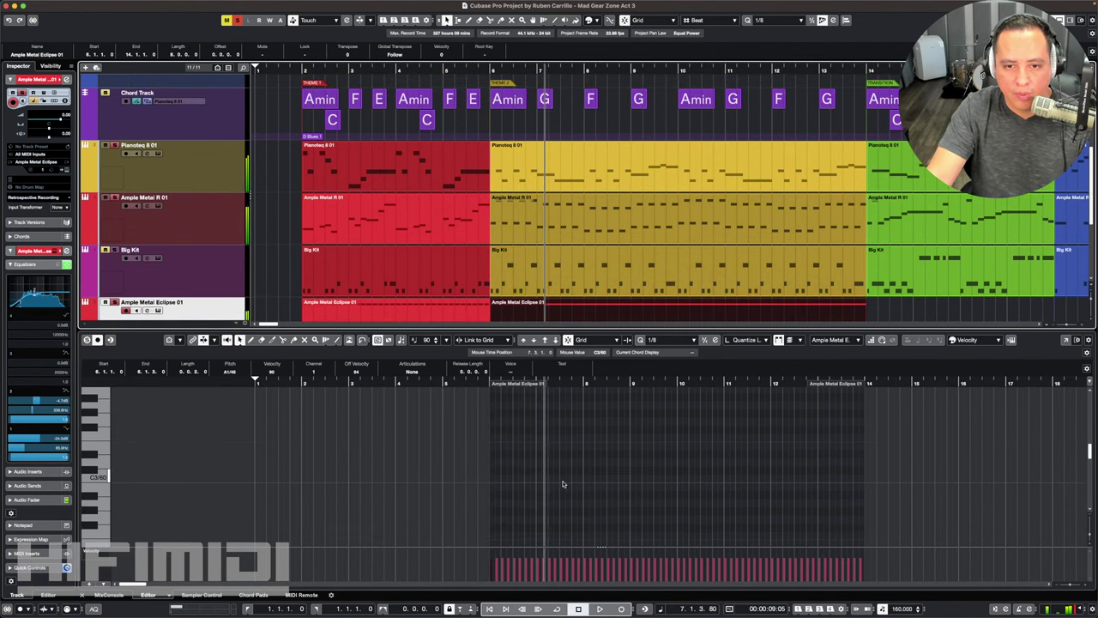
Add an eighth-note G1 chord trigger at bar 7 of the Theme 2 clip and play it back
scroll(547, 506, "down", 3)
scroll(545, 502, "down", 2)
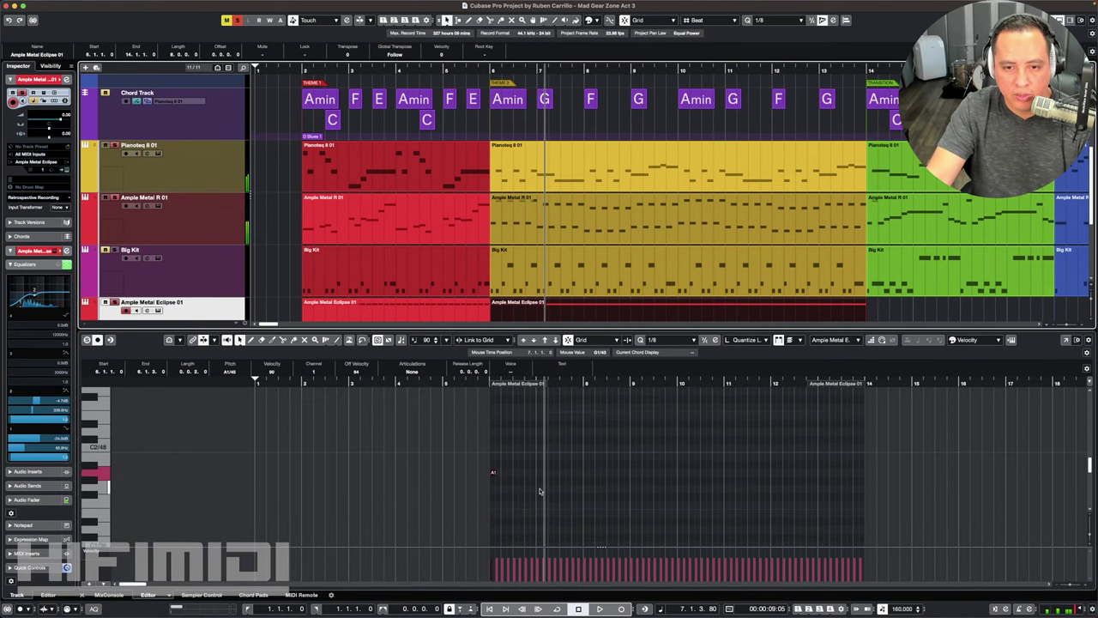
key("h")
left_click(540, 492)
key("h")
key("h")
key("h")
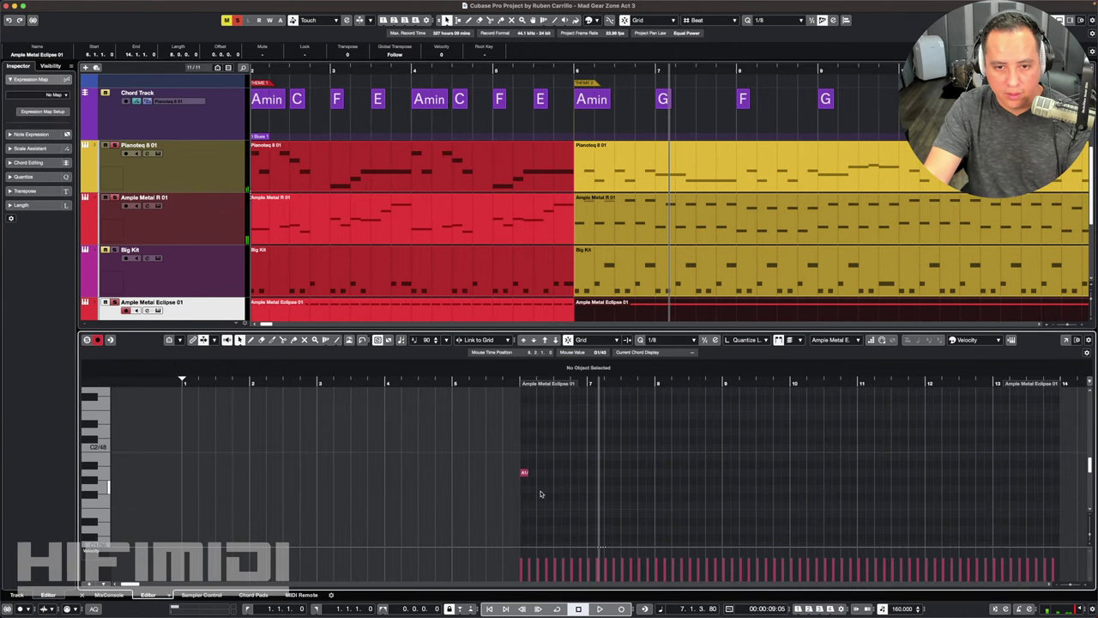
key("h")
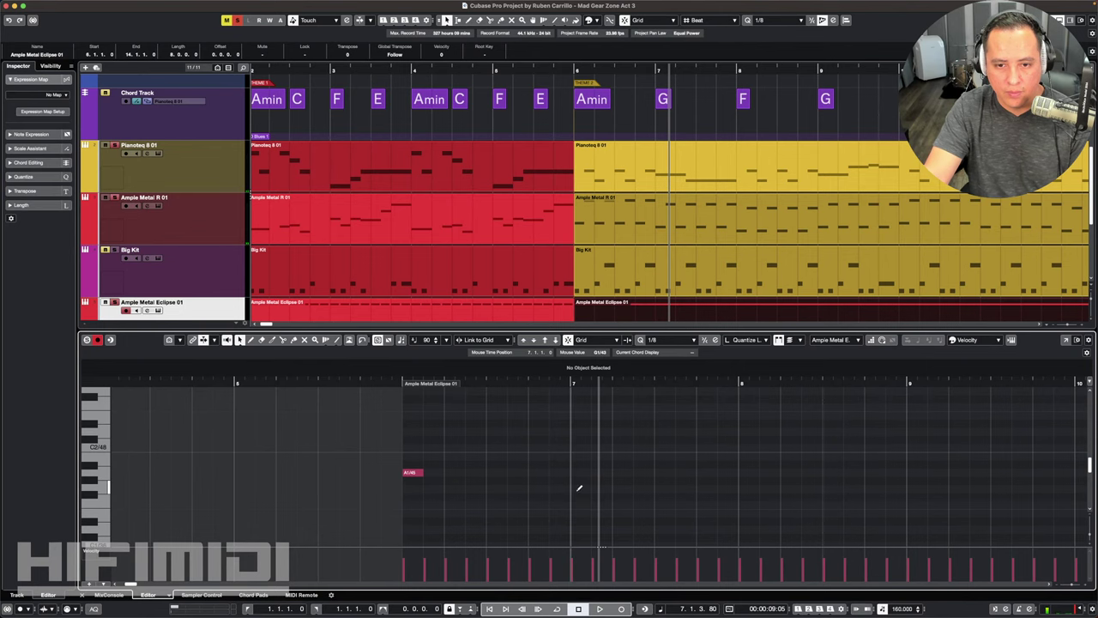
left_click(579, 487, "alt")
key("shift+b")
key("space")
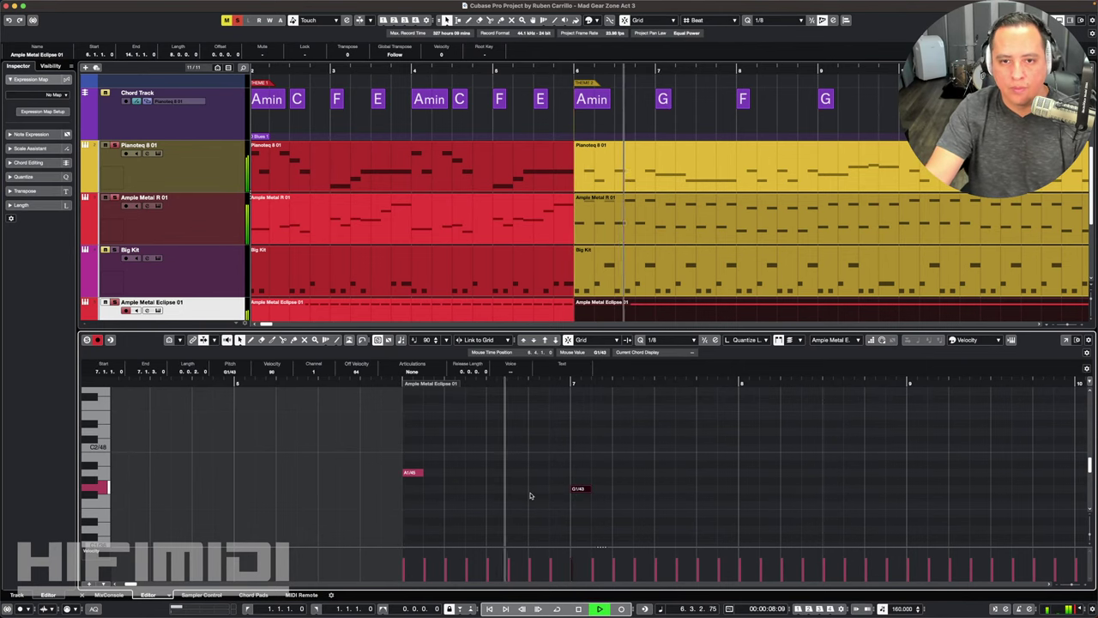
Turn on auto-scroll and add eighth-note chord triggers F1 at bar 8 and G1 at bar 9
key("f")
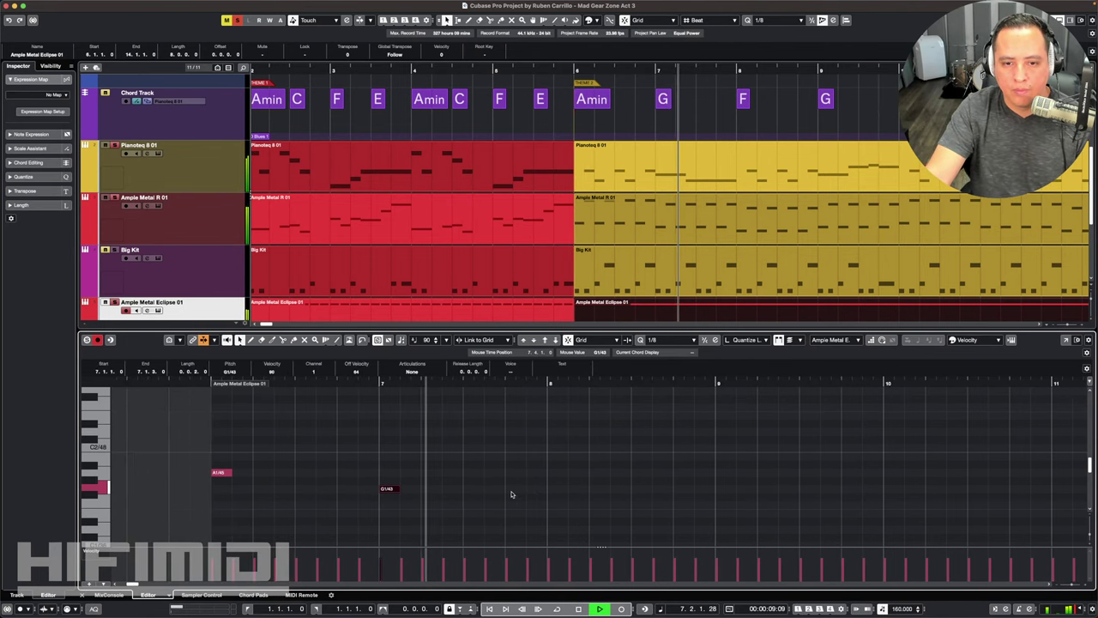
key("space")
left_click(556, 506)
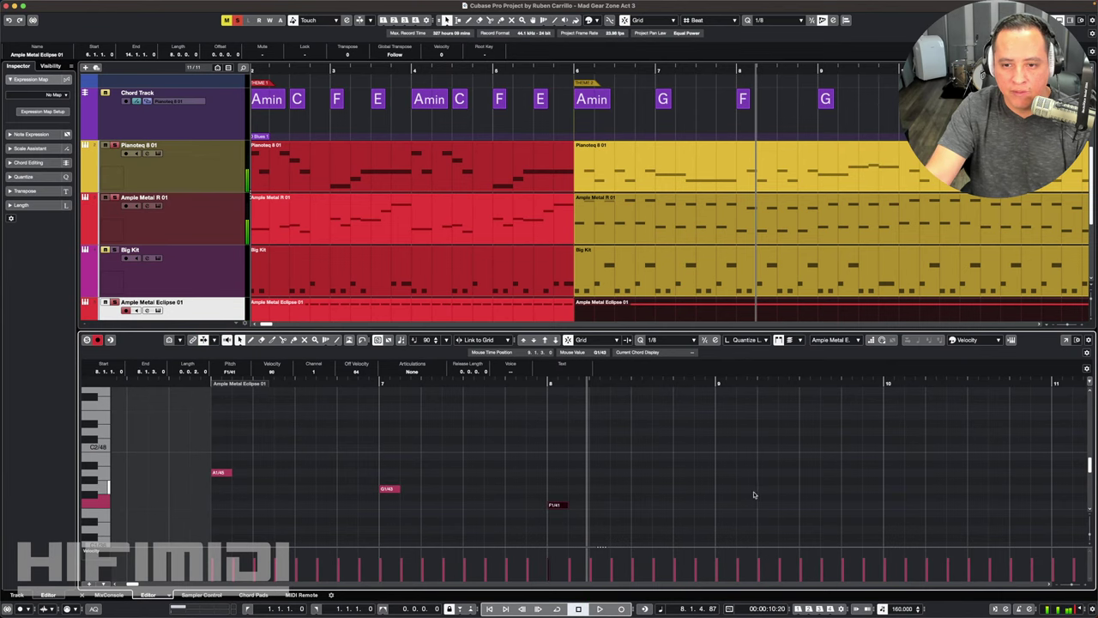
left_click(725, 489)
key("space")
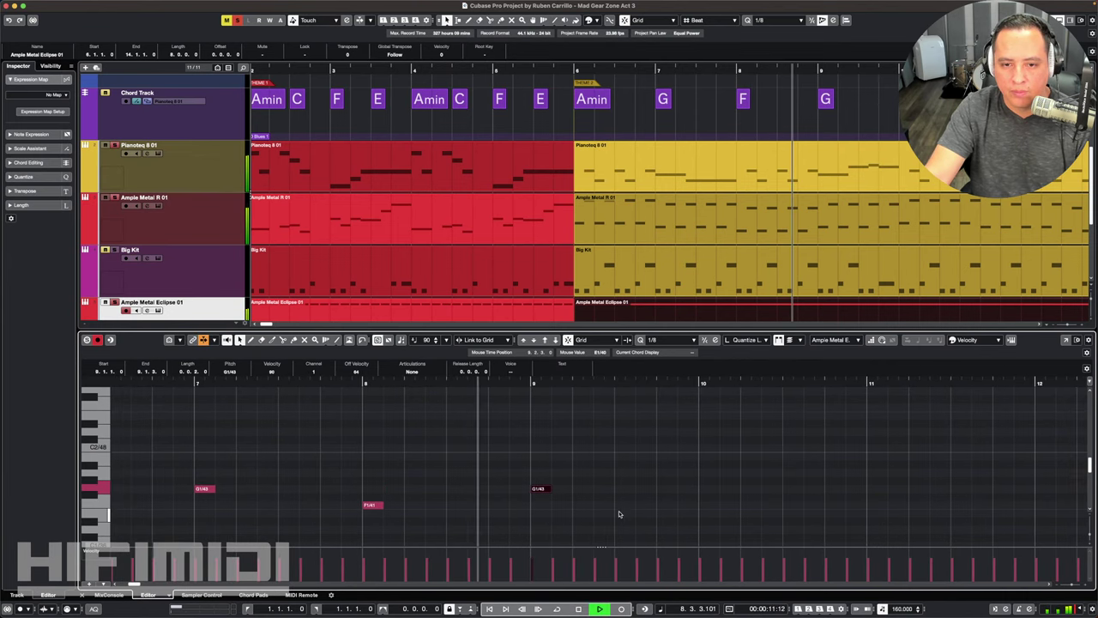
Add eighth-note chord triggers A1 at bar 10, G1 at bar 11, F1 at bar 12 and G1 at bar 13 during playback
left_click(704, 472)
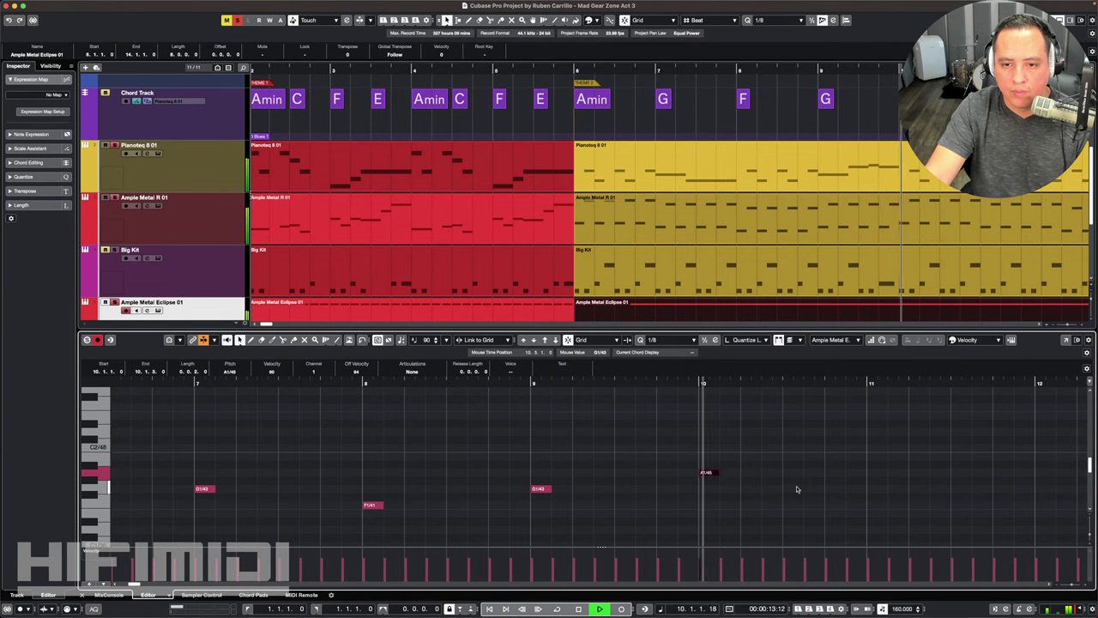
left_click(874, 488)
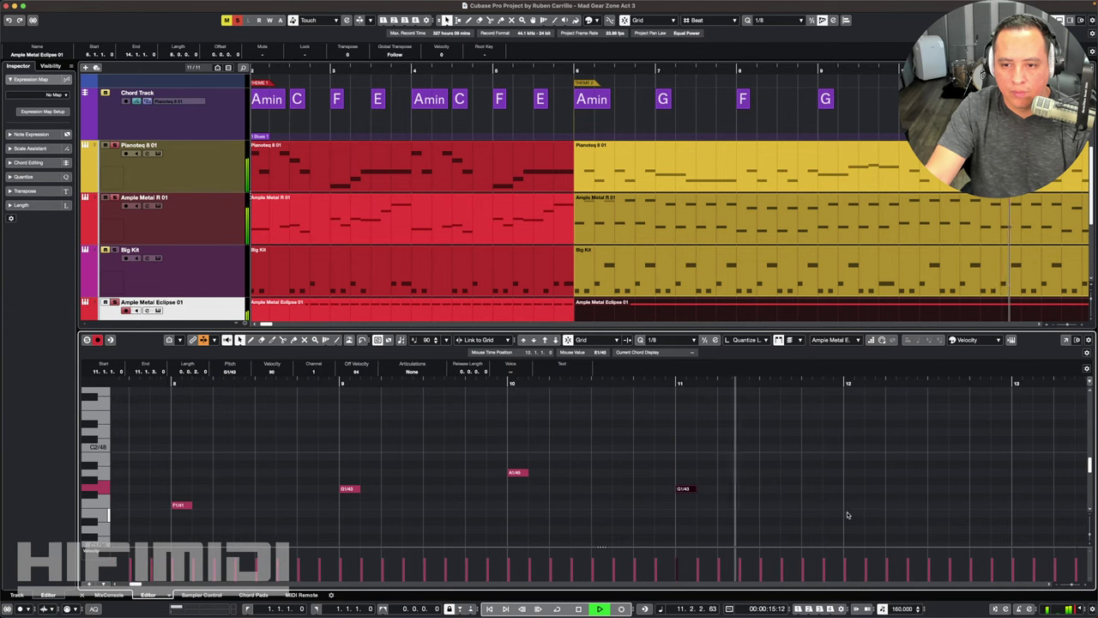
left_click(849, 504)
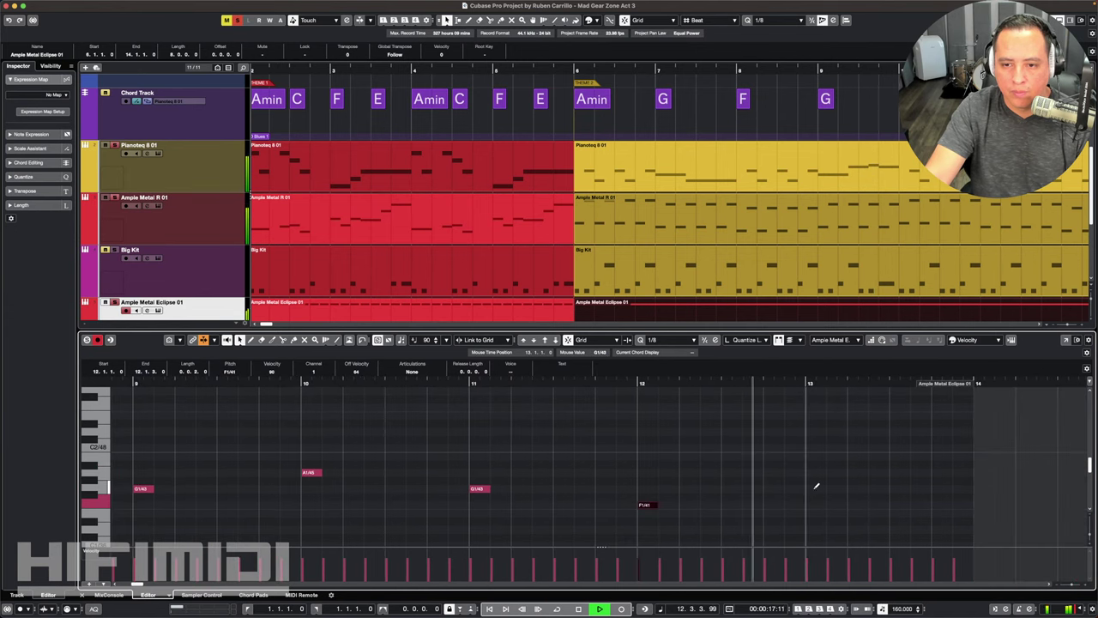
left_click(814, 489)
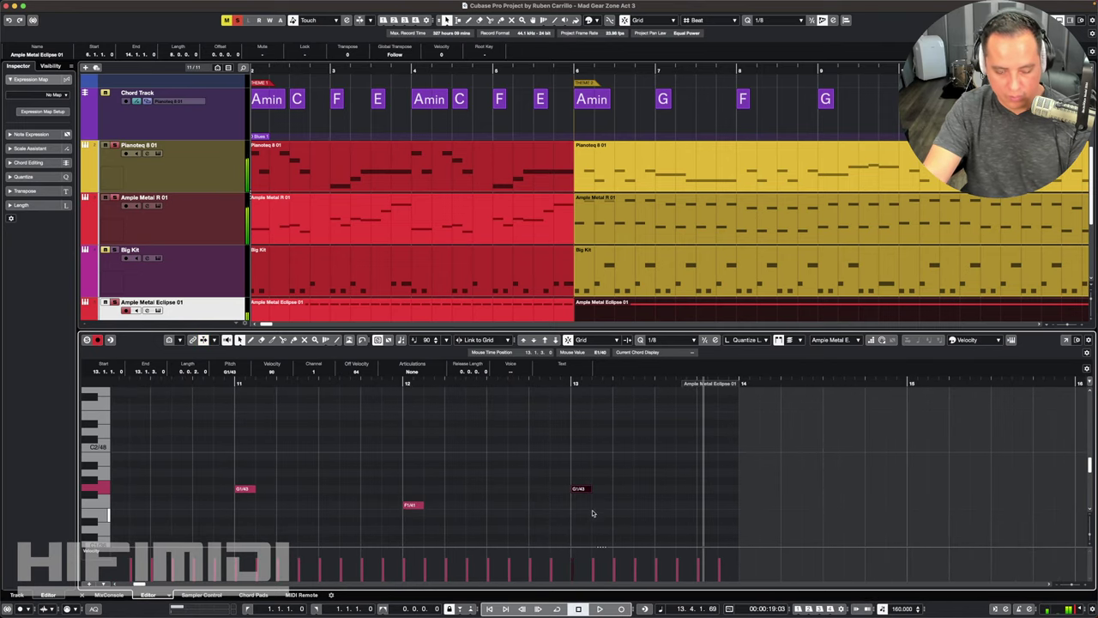
Close the lower editor and colour the Ample Metal Eclipse 01 Theme 2 clip dark yellow like the other Theme 2 clips
key("super+alt+e")
scroll(591, 414, "right", 3)
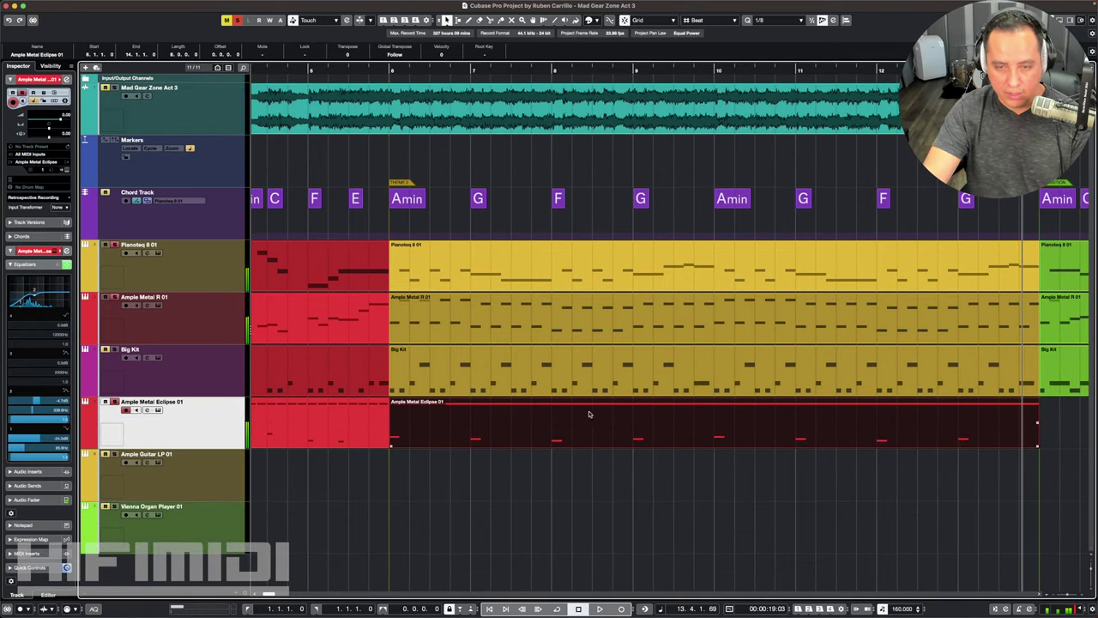
left_click(598, 19)
left_click(607, 45)
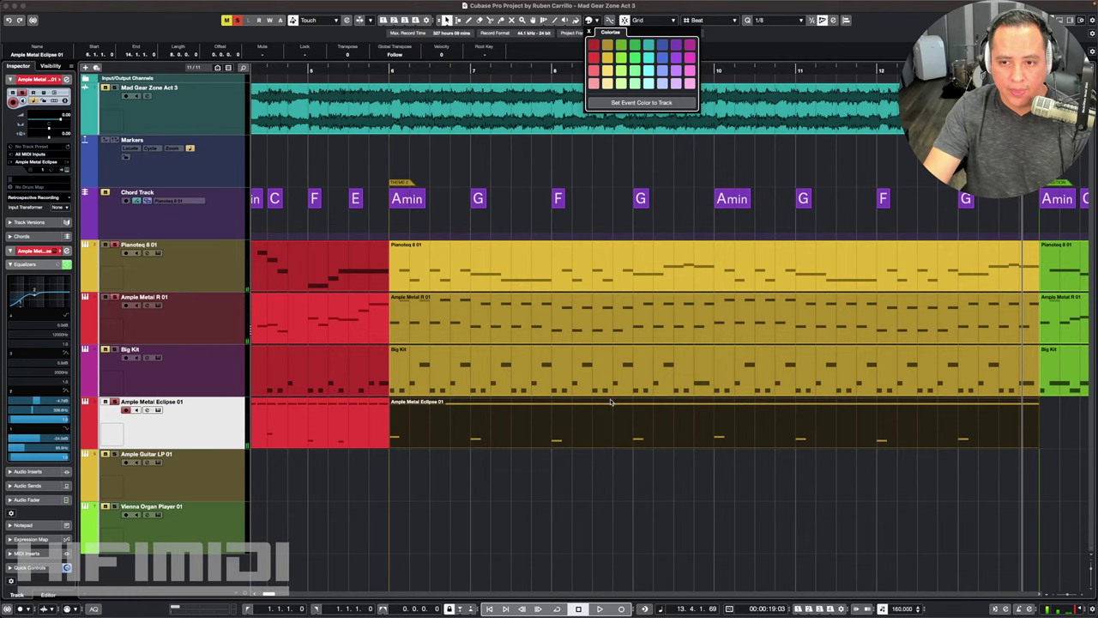
left_click(584, 465)
Create an empty Ample Metal Eclipse 01 clip for the Transition from bar 14 to bar 18 and open it in the Key Editor
scroll(559, 467, "right", 10)
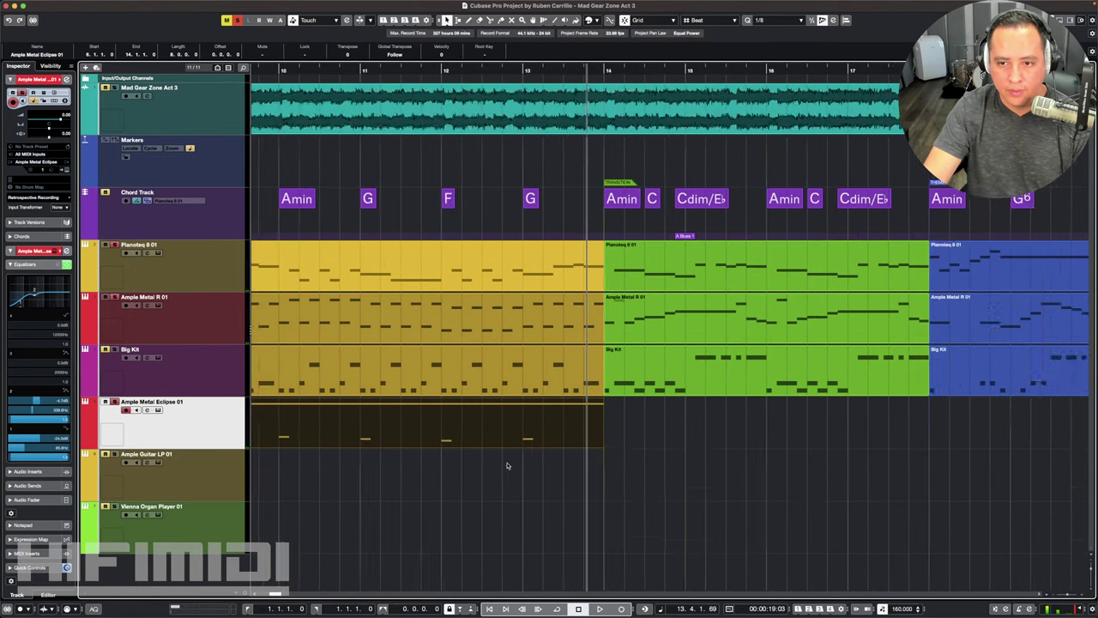
scroll(494, 459, "left", 2)
left_click_drag(429, 423, 735, 432)
double_click(704, 431)
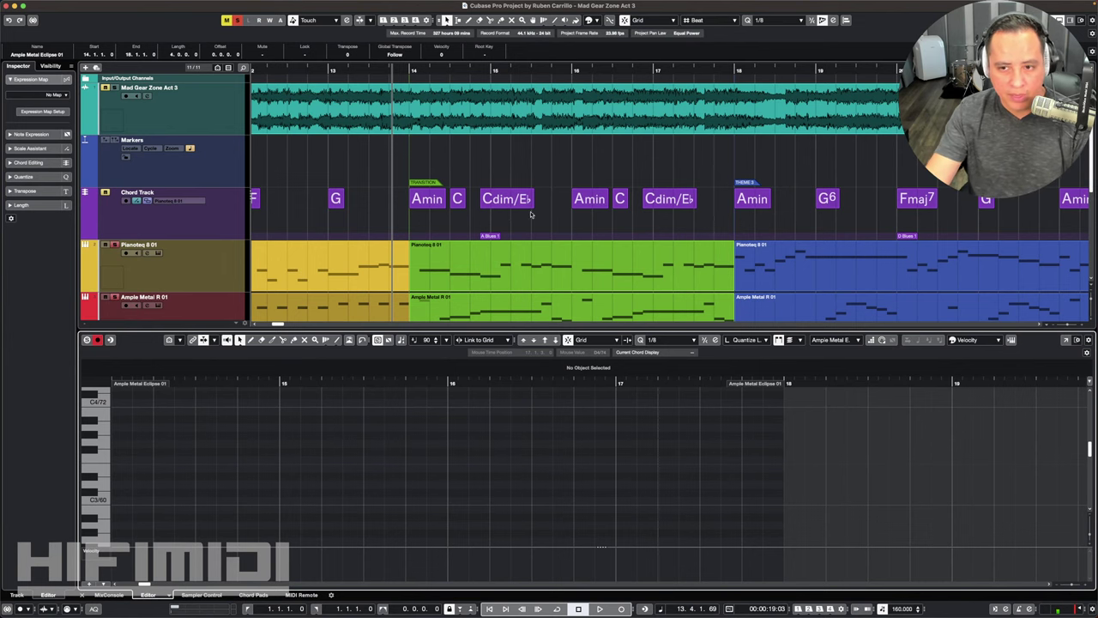
Fill the Transition clip with repeated eighth-note G4 strum notes from bar 14 to bar 18
scroll(452, 248, "down", 5)
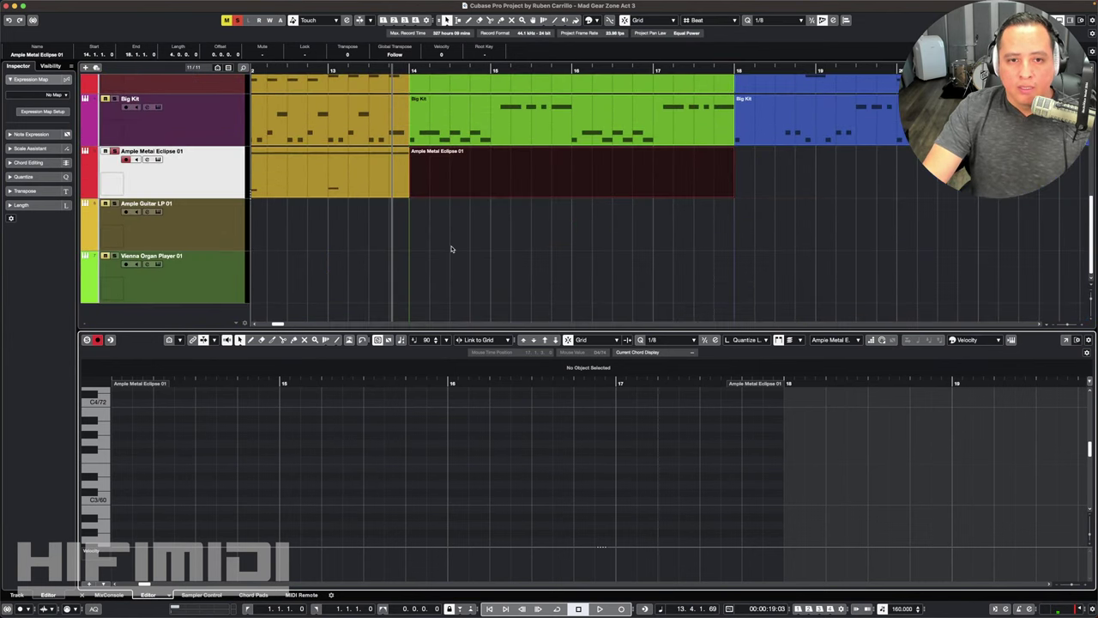
scroll(451, 249, "up", 2)
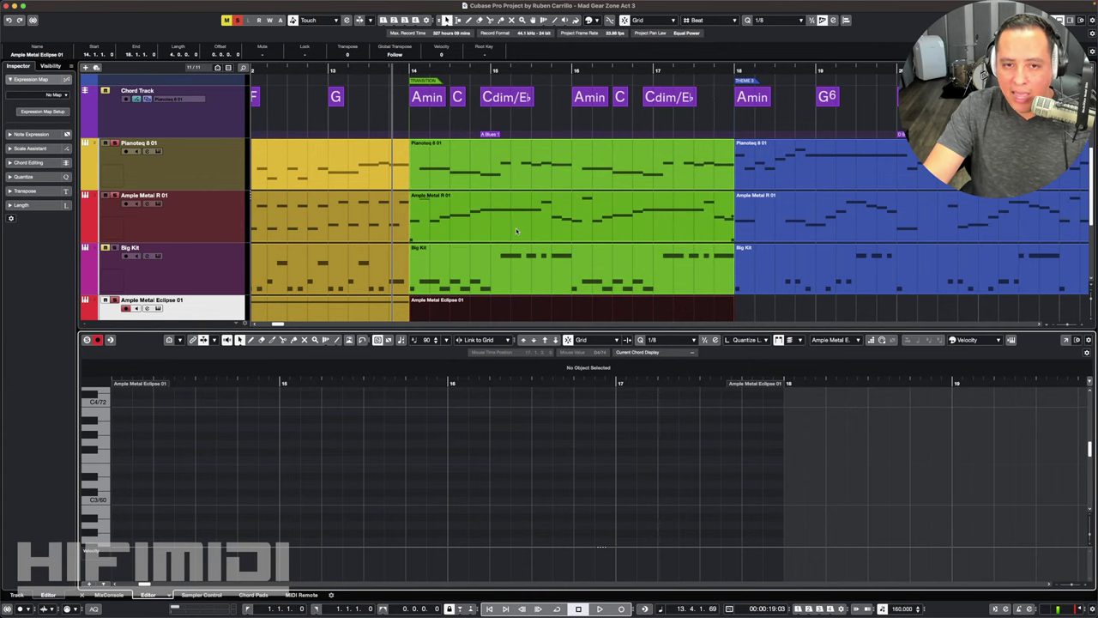
scroll(506, 249, "down", 2)
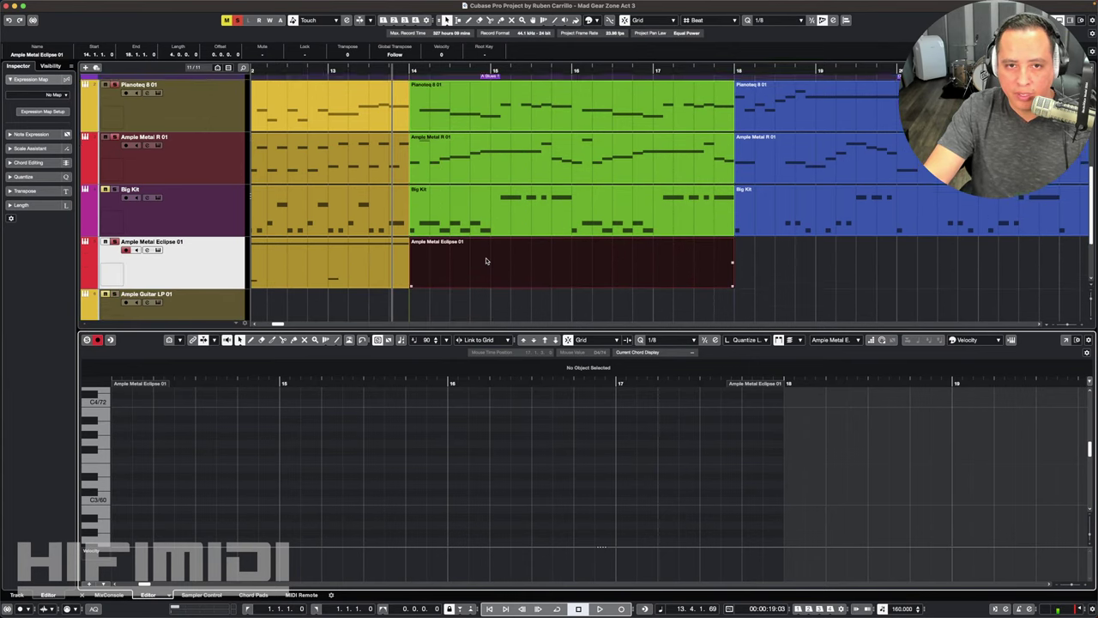
scroll(486, 259, "up", 1)
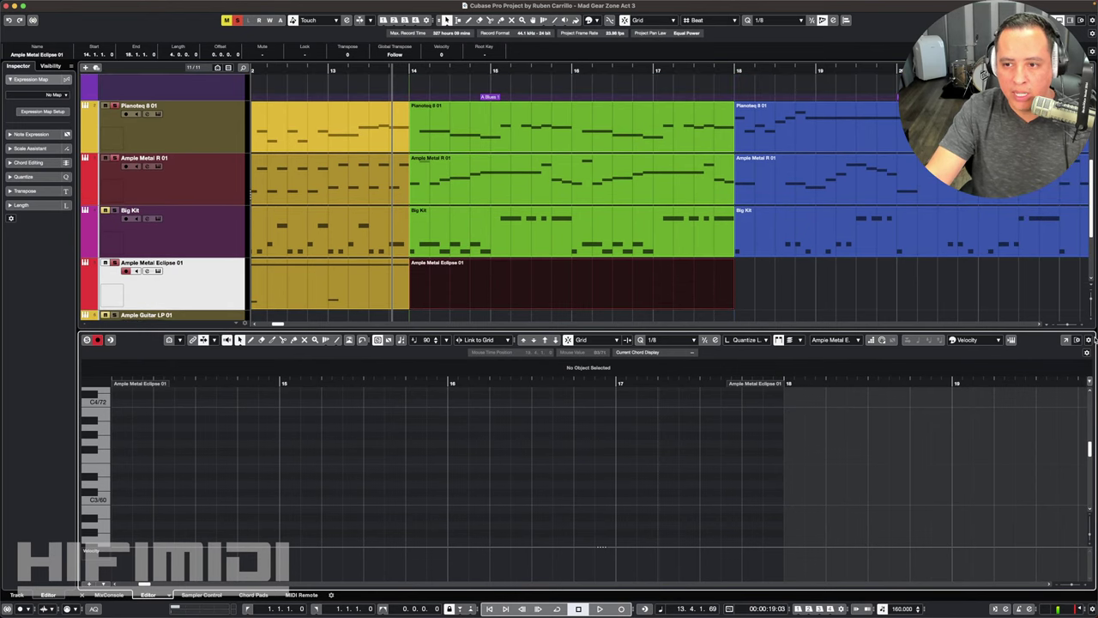
scroll(515, 459, "up", 6)
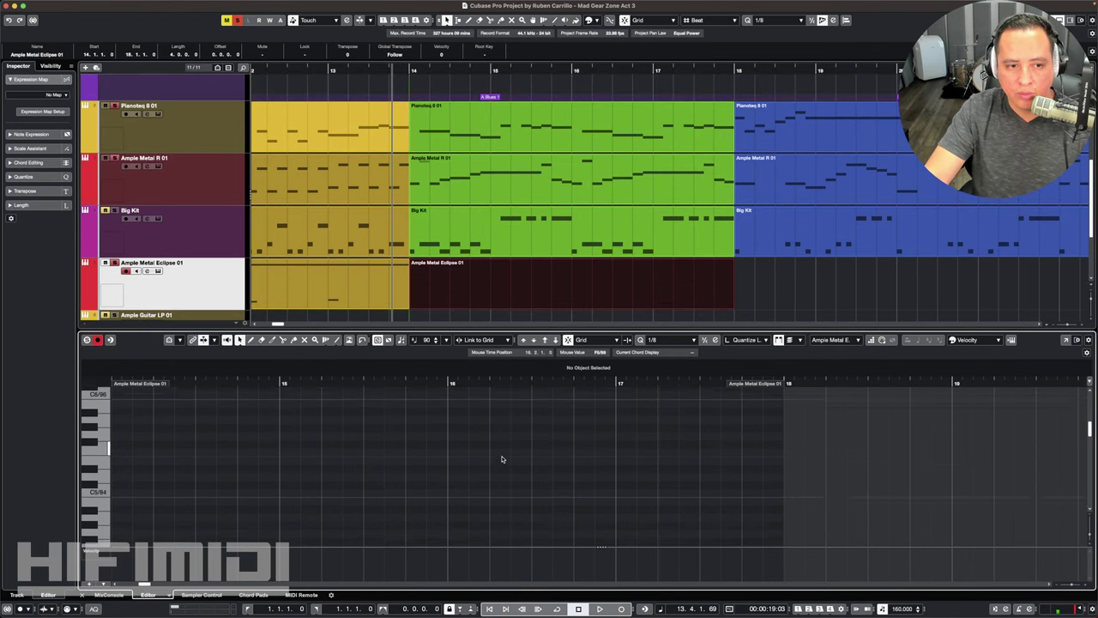
scroll(492, 464, "down", 1)
scroll(275, 474, "left", 3)
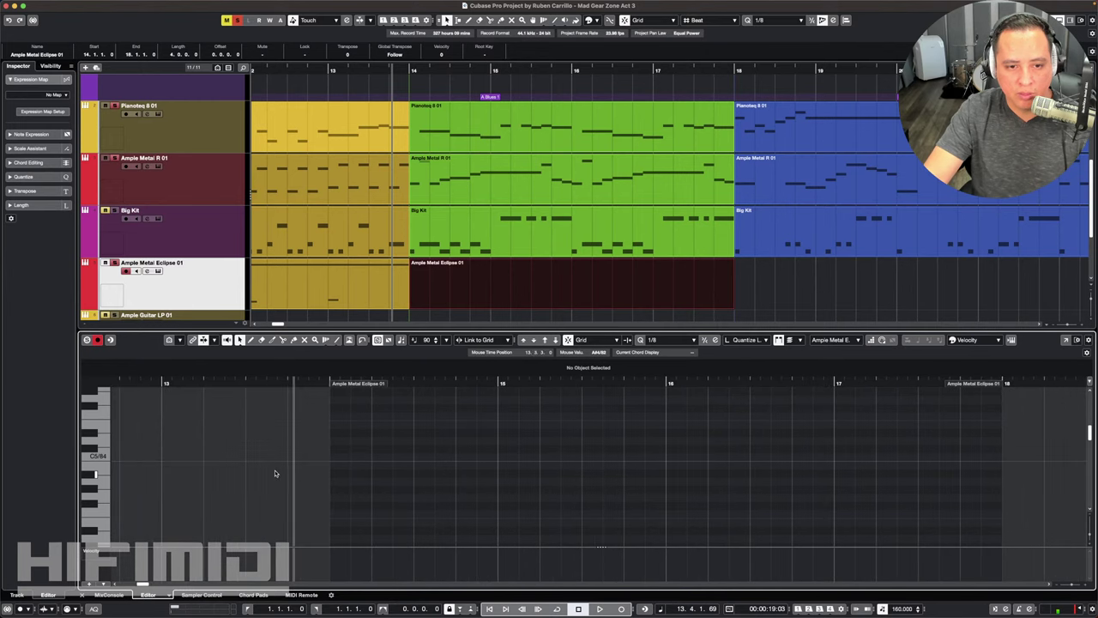
left_click(339, 498)
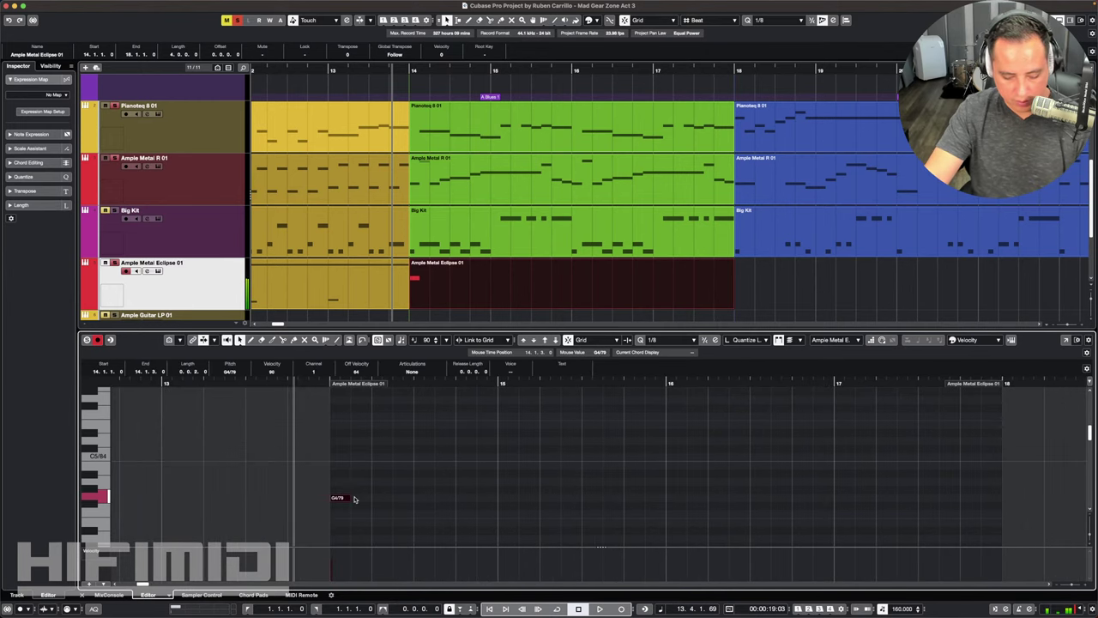
key("super+d")
key("super+d")
key("super+d")
key("super+d")
key("super+d")
key("super+d")
key("super+d")
key("super+d")
key("super+d")
key("super+d")
key("super+d")
key("super+d")
key("super+d")
key("super+d")
key("super+d")
key("super+d")
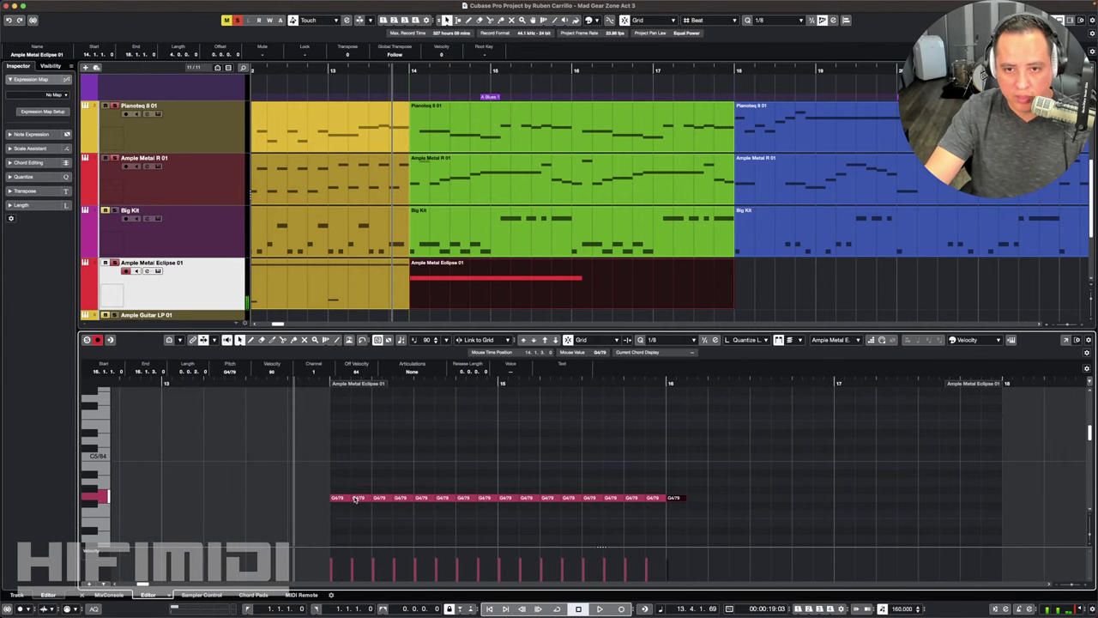
key("super+d")
key("super+d")
key("super+d")
key("super+d")
key("super+d")
key("super+d")
key("super+d")
key("super+d")
key("super+d")
key("super+d")
key("super+d")
key("super+d")
key("super+d")
key("super+d")
key("super+d")
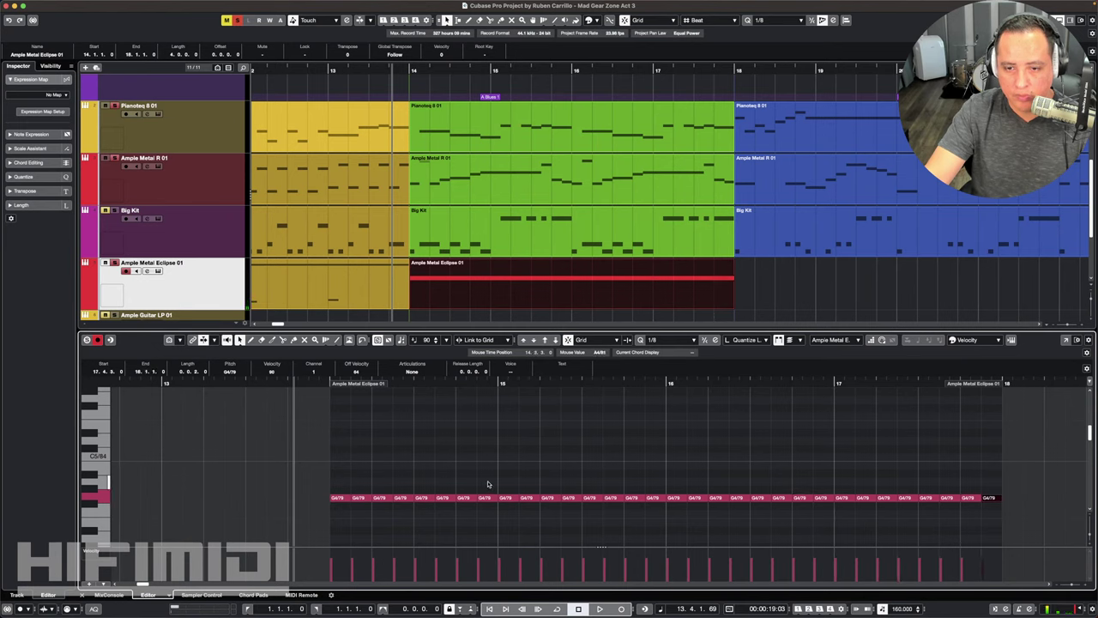
Add an eighth-note A1 chord trigger at the start of bar 14 and check it in playback
scroll(487, 485, "down", 10)
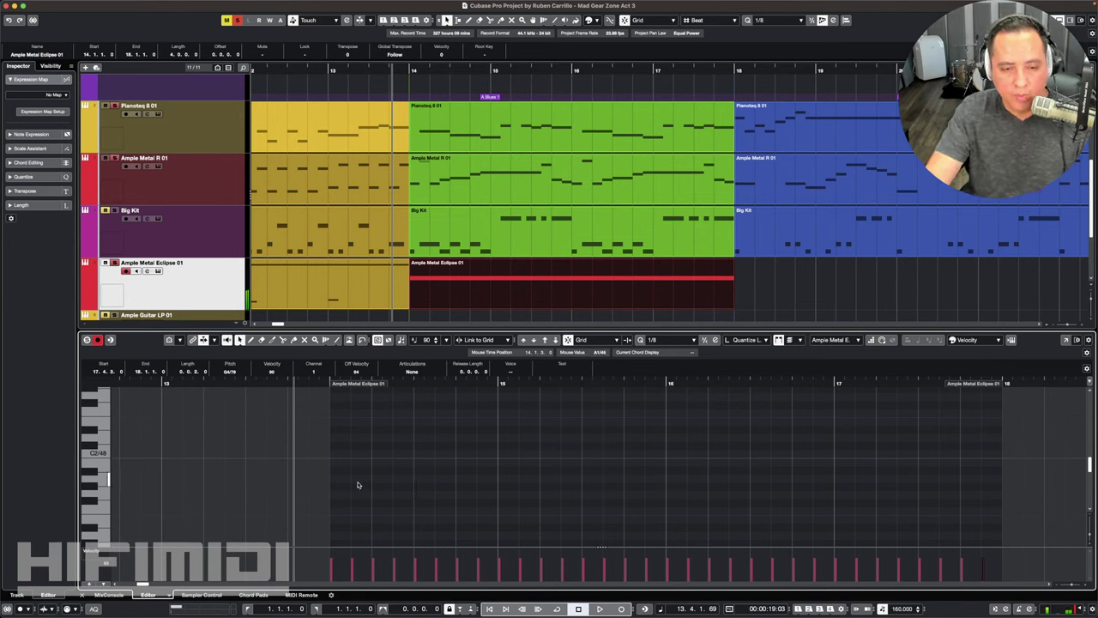
scroll(343, 464, "up", 1)
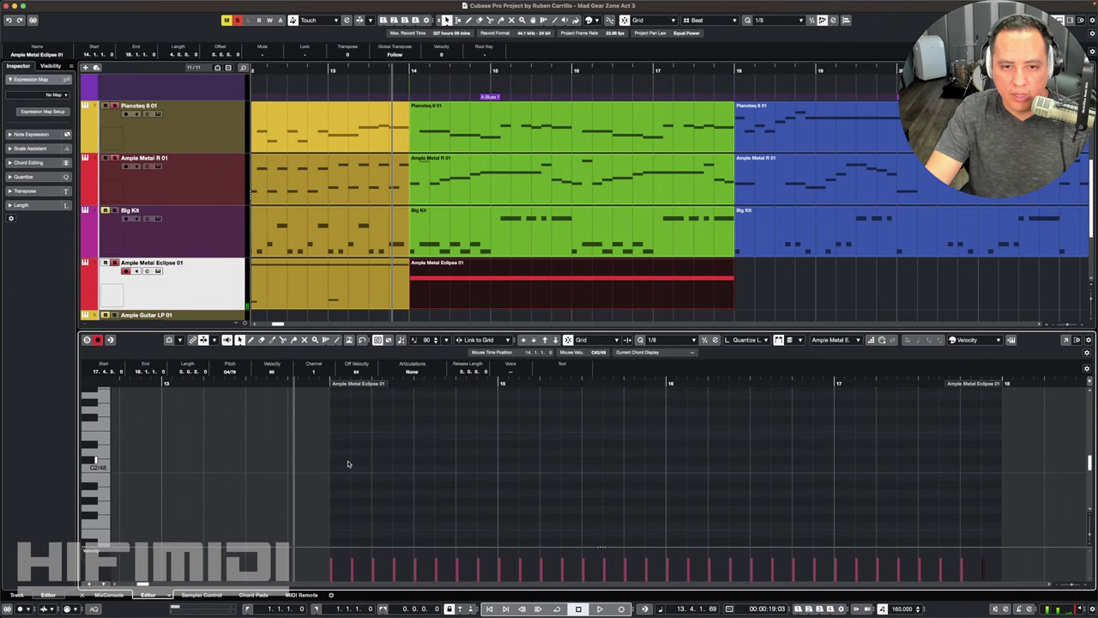
scroll(347, 464, "up", 5)
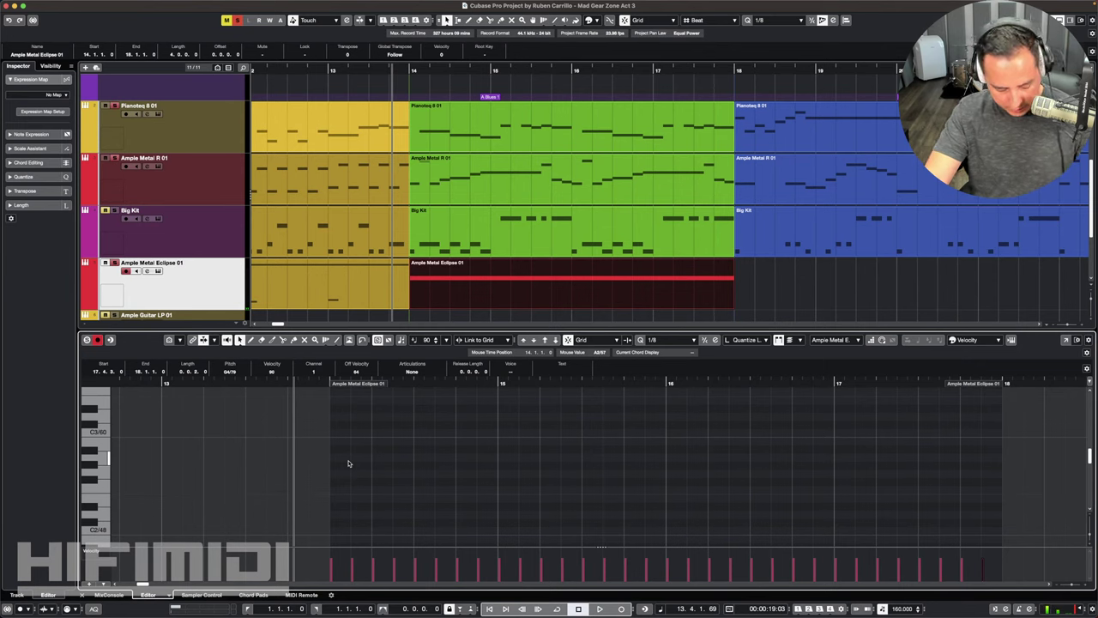
scroll(348, 464, "down", 15)
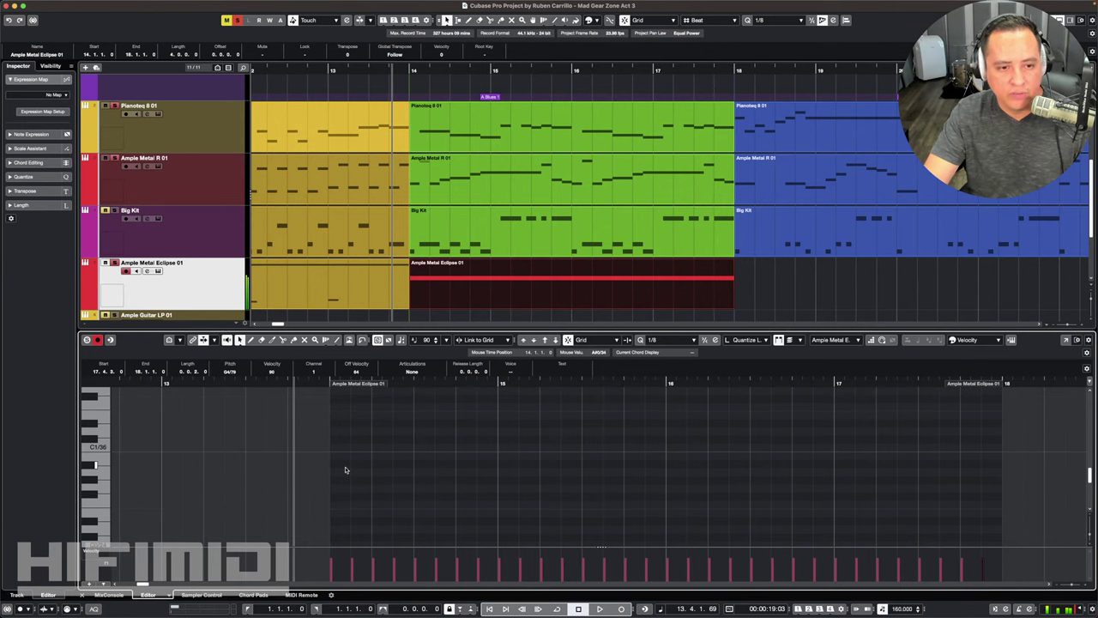
scroll(390, 513, "down", 2)
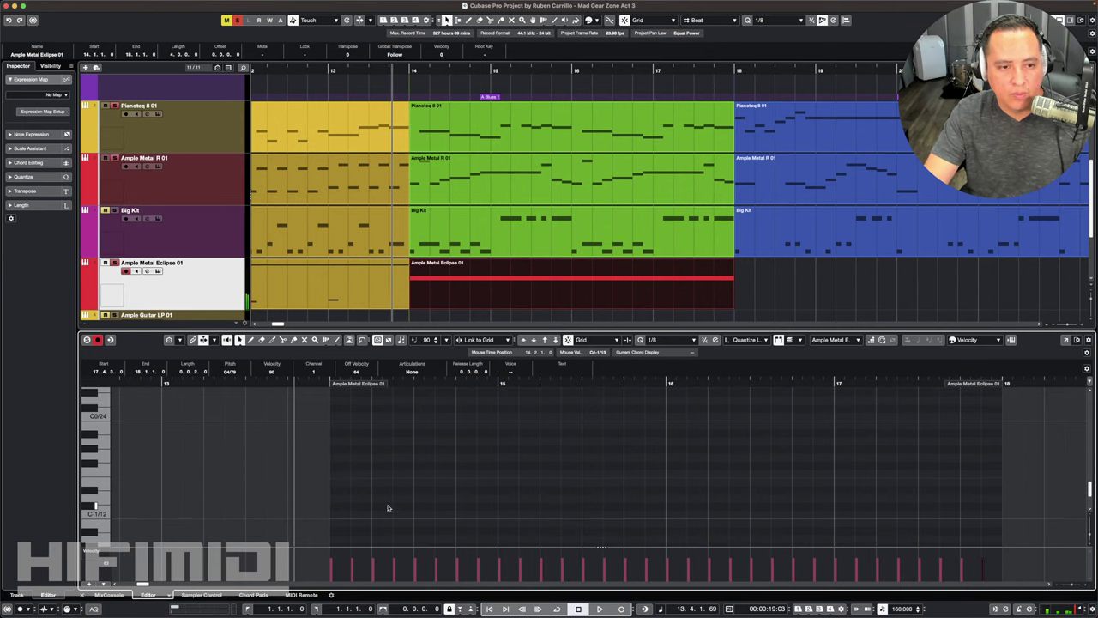
scroll(387, 505, "up", 8)
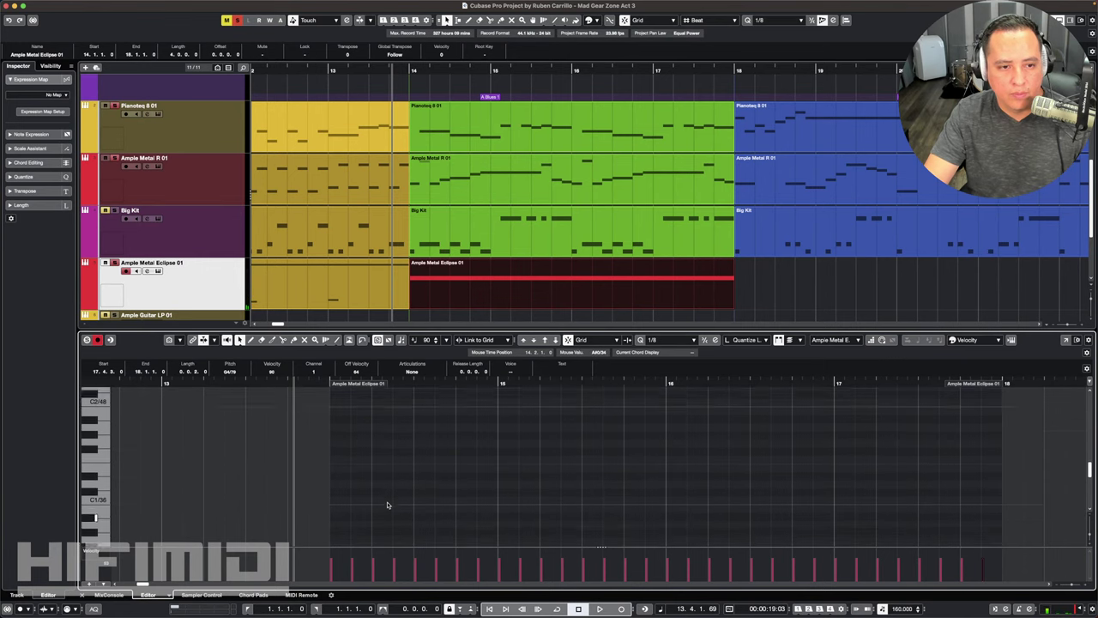
left_click(340, 470)
key("space")
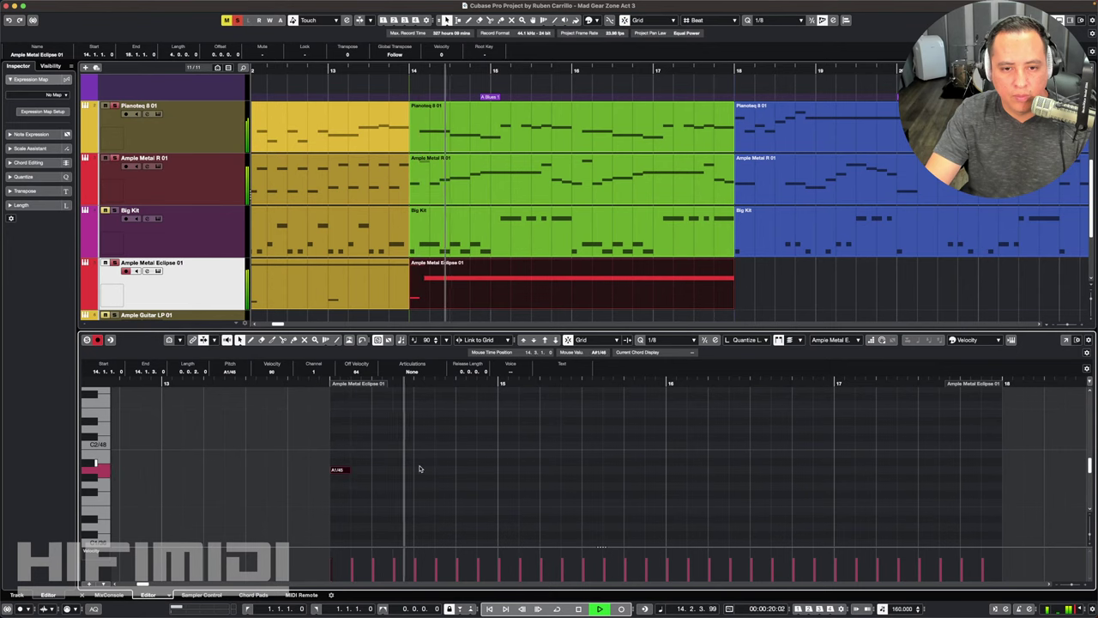
key("space")
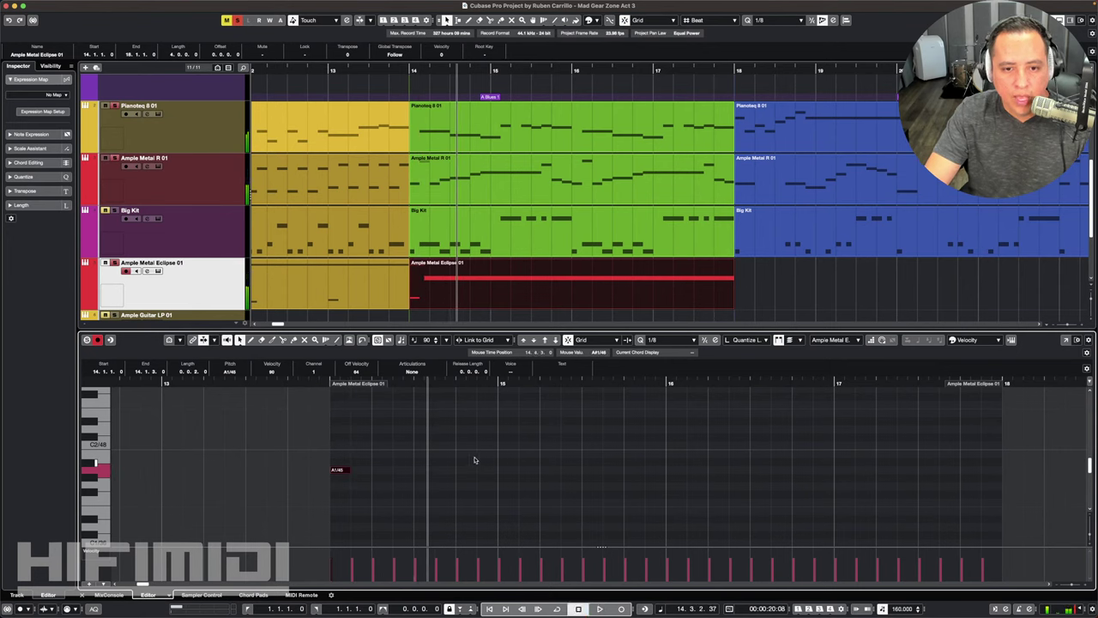
Add eighth-note chord triggers C2 at 14.3 and D#2 at 15.1 during playback, and shift D#2 one eighth earlier to 14.4.3
left_click(421, 445)
key("space")
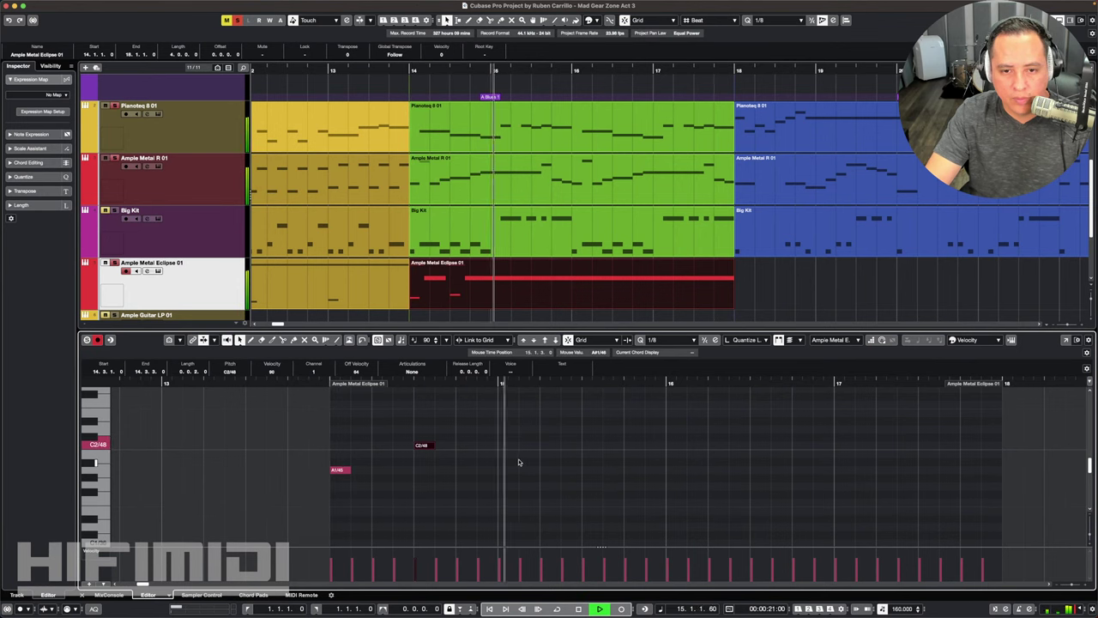
key("space")
left_click(507, 421)
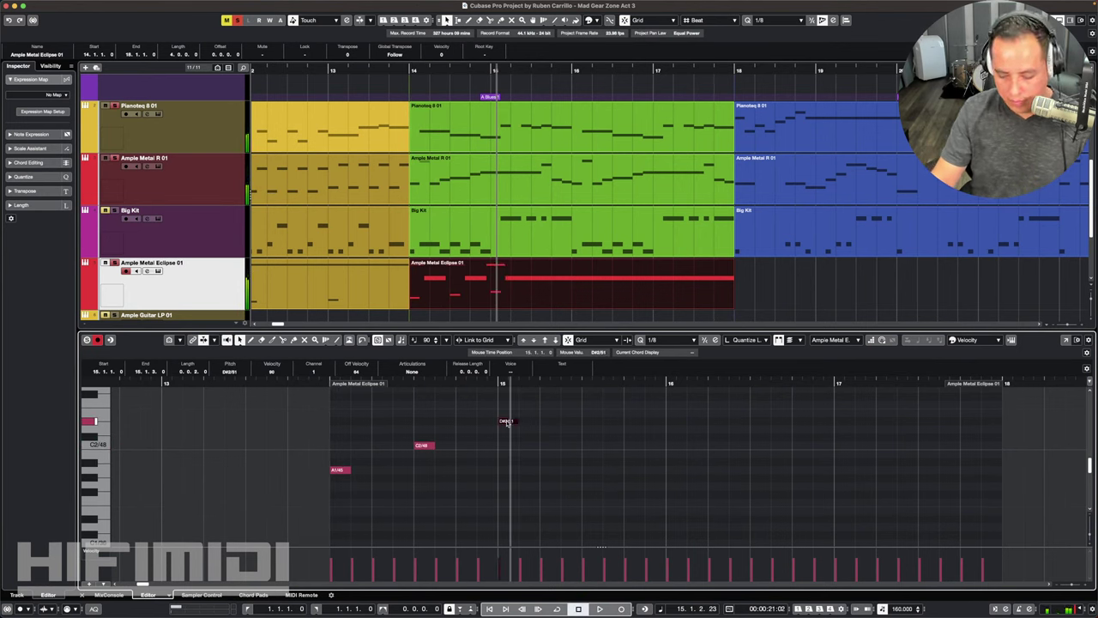
key("space")
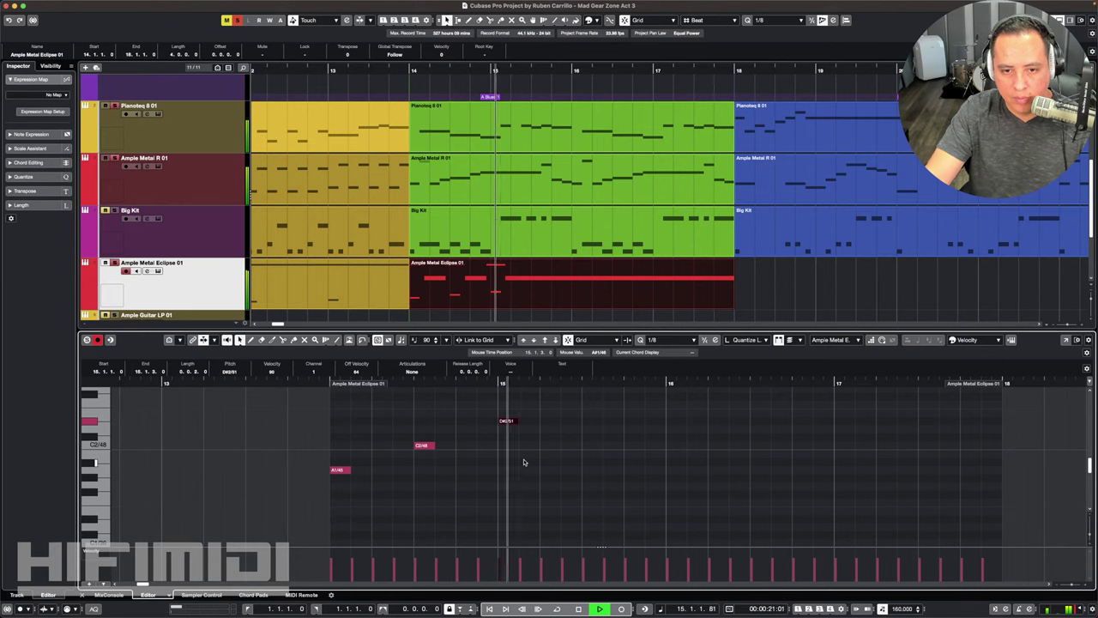
key("space")
key("ctrl+Left")
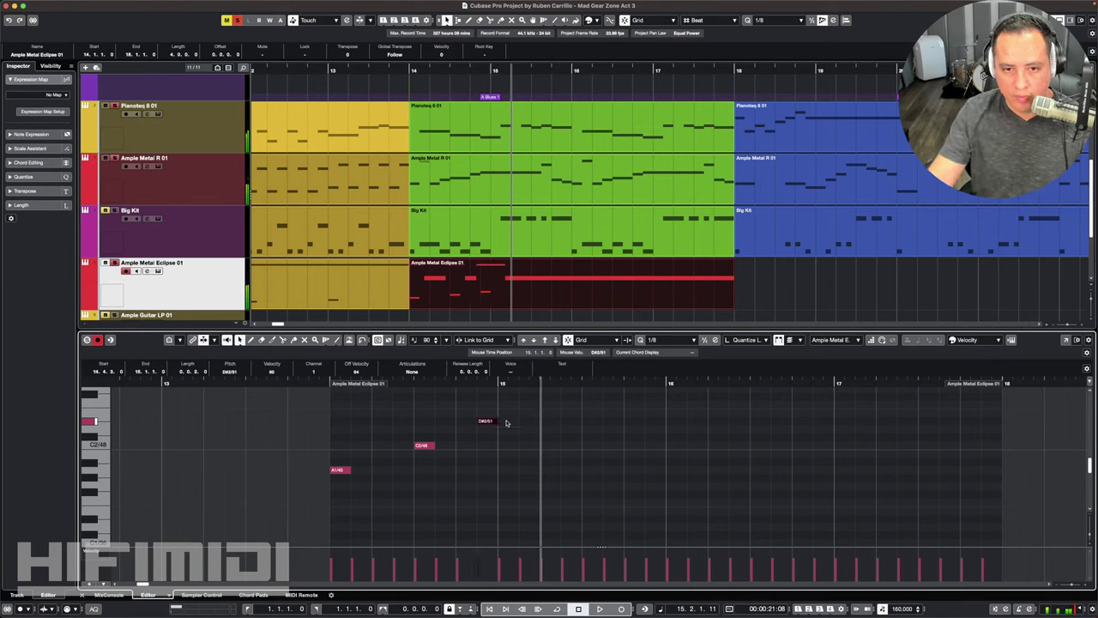
Repeat the trigger pattern in bar 16 with eighth notes A1 at 16.1, C2 at 16.3 and D#2 at 16.4.3
left_click(677, 468)
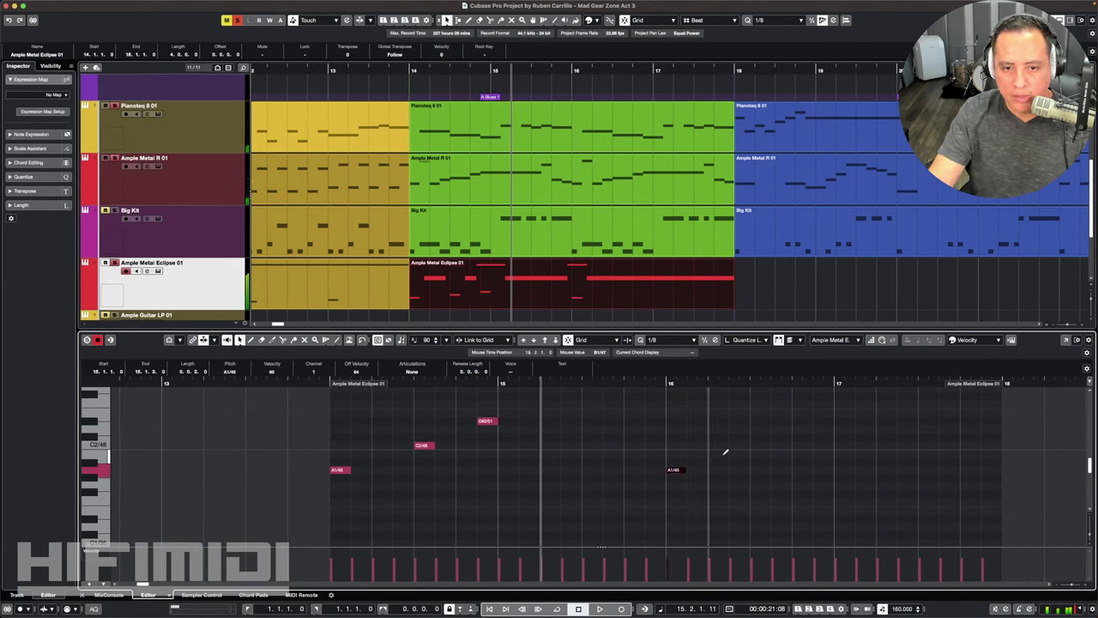
left_click(760, 444)
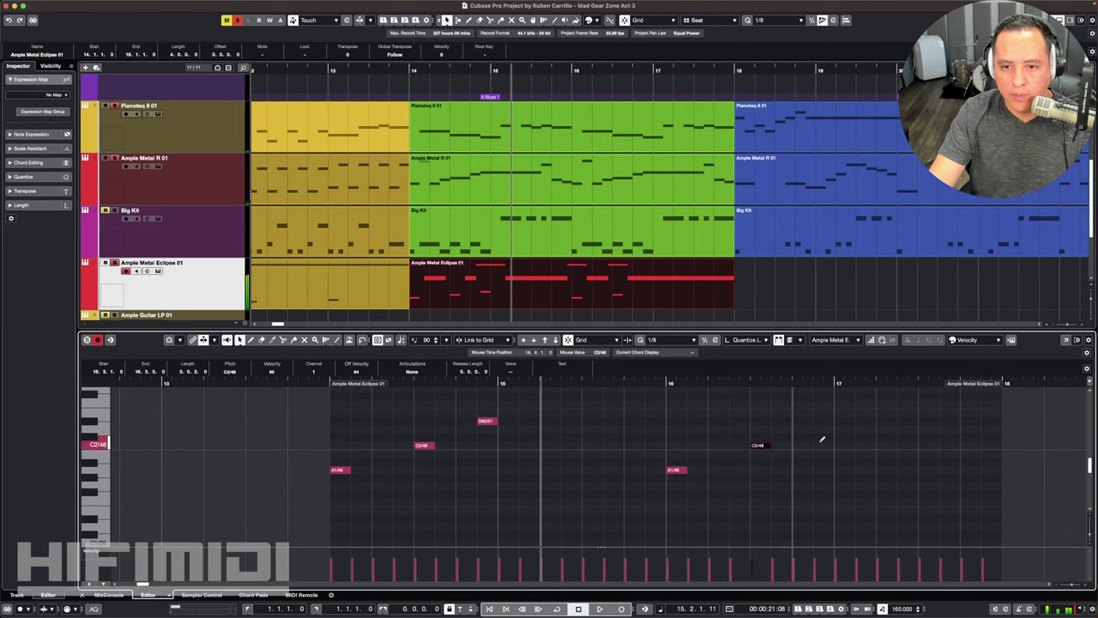
left_click(819, 421)
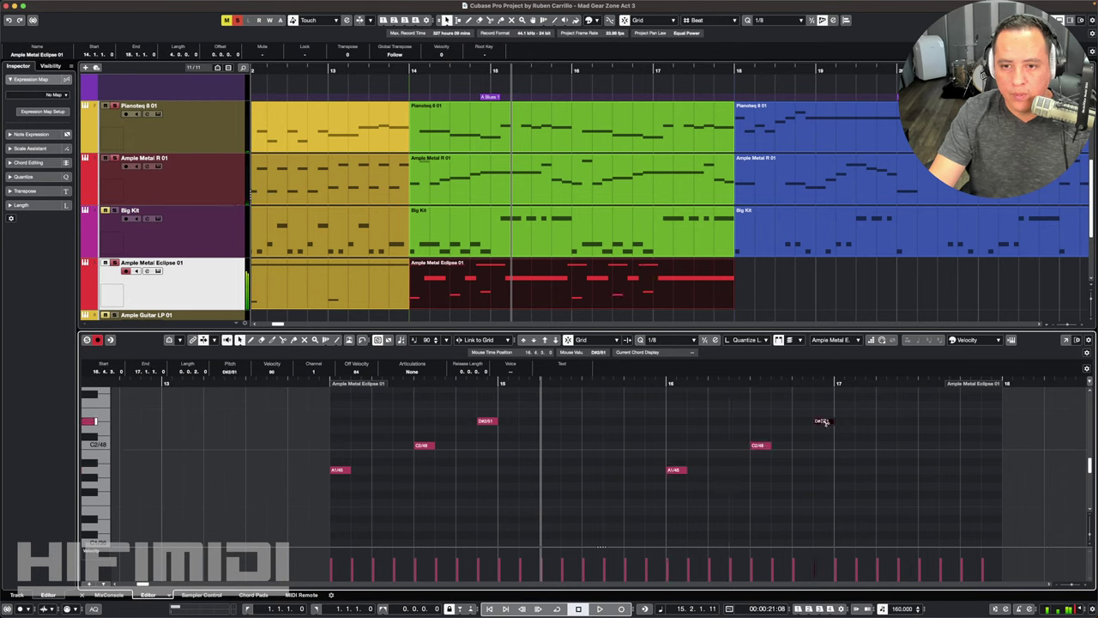
Play the Transition section through from bar 14 with auto-scroll turned on
left_click(326, 383)
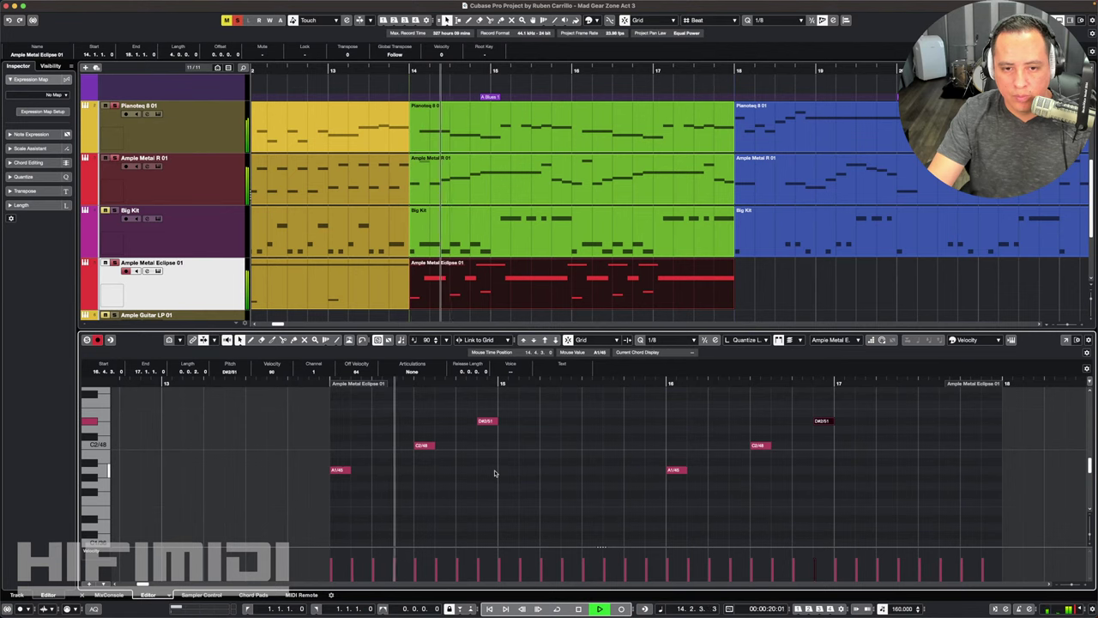
key("f")
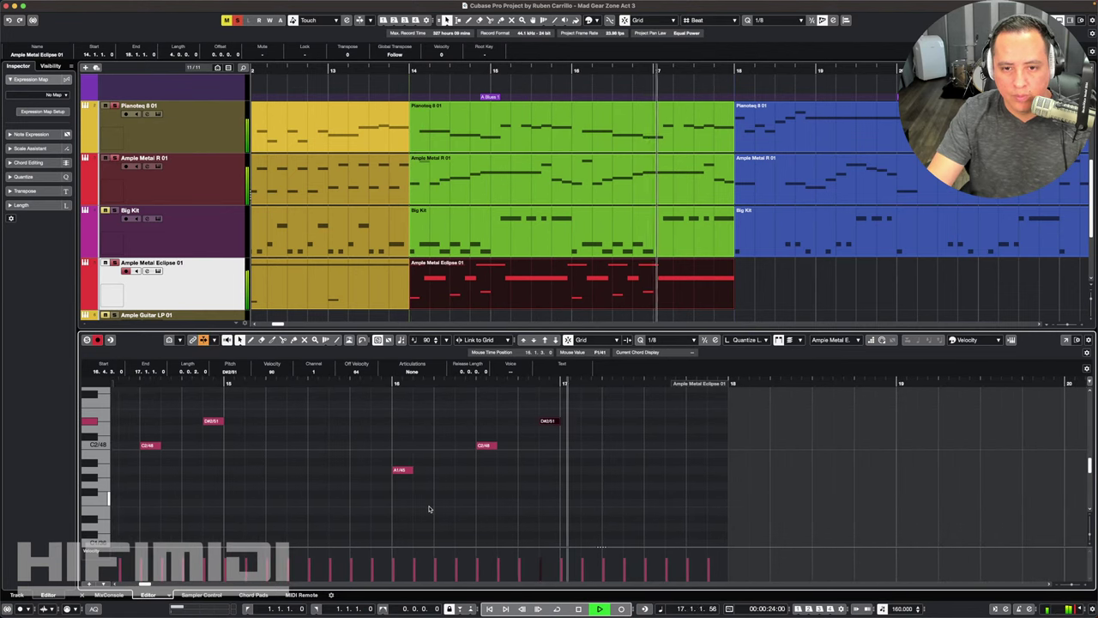
key("space")
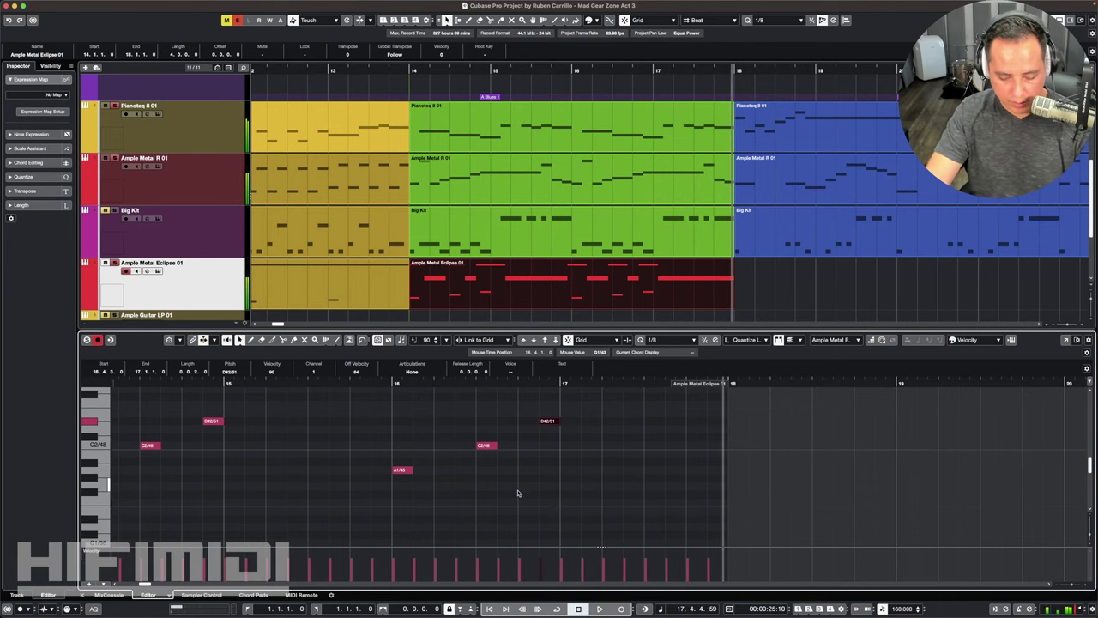
Close the lower editor and create an empty Ample Metal Eclipse 01 clip for Theme 3 from bar 18 to bar 26
key("Return")
key("KP_Subtract")
key("g")
key("g")
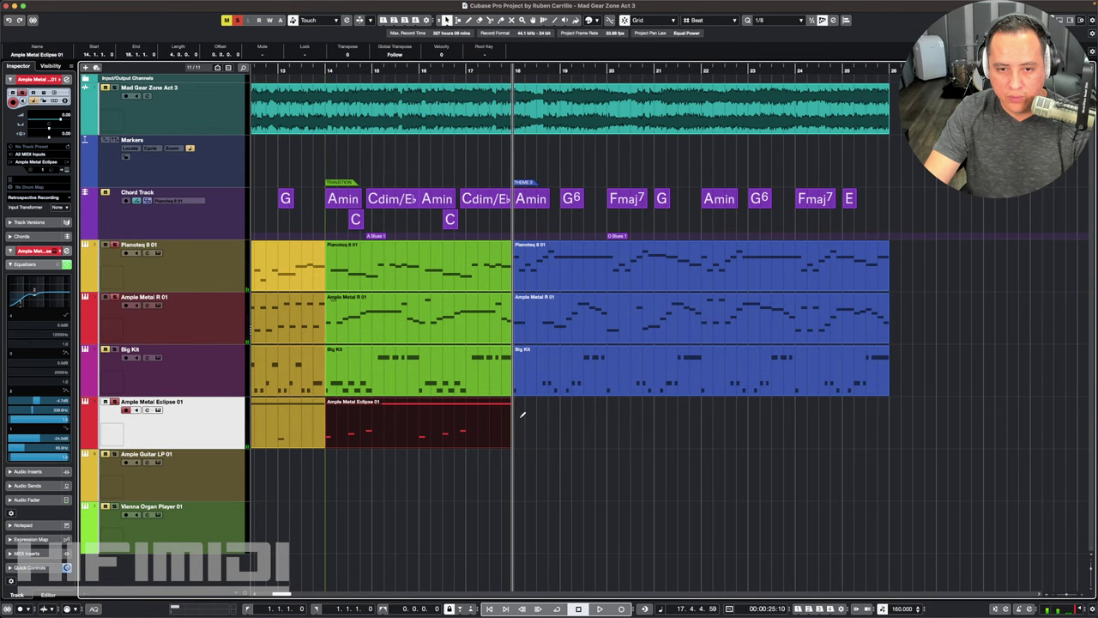
left_click_drag(520, 417, 892, 414)
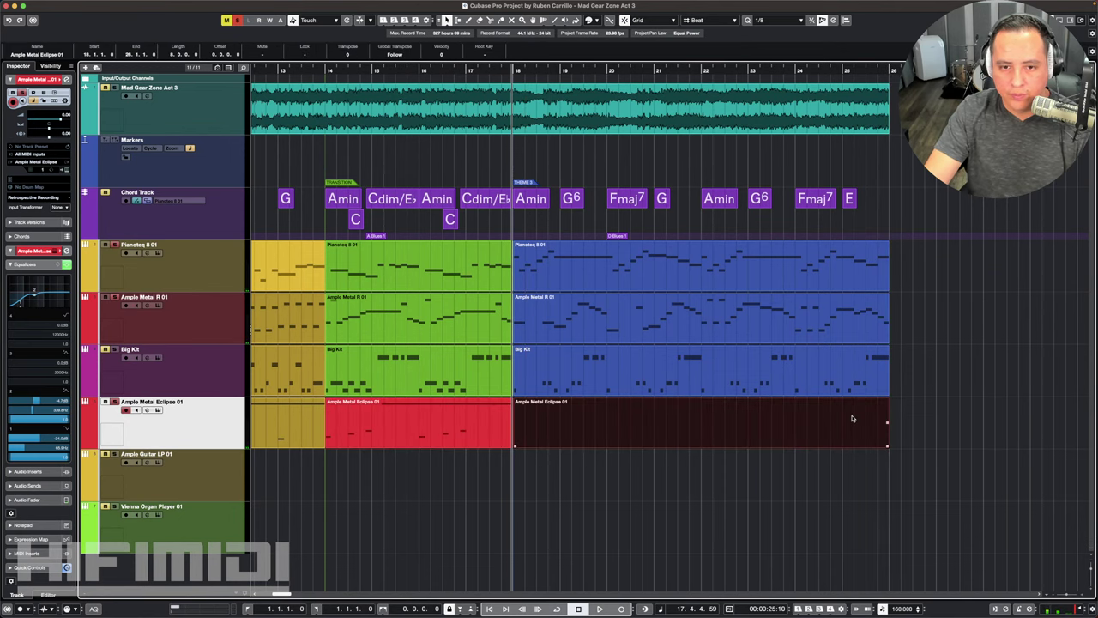
Open the Theme 3 clip in the Key Editor and fill bars 18 to 26 with eighth-note G4 strum notes
key("super+e")
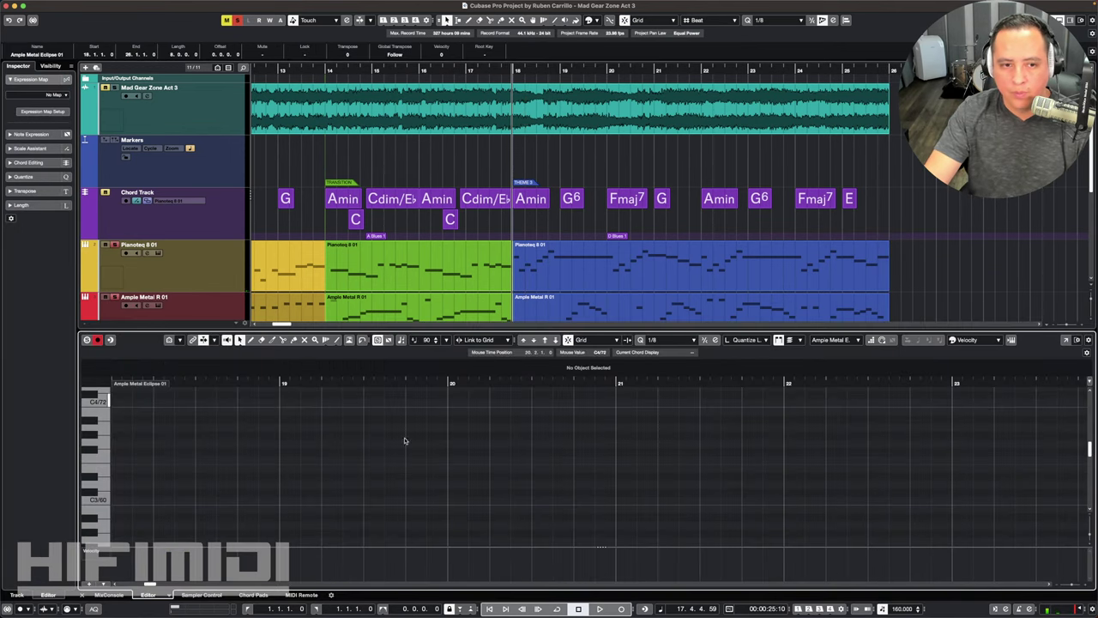
scroll(208, 454, "up", 5)
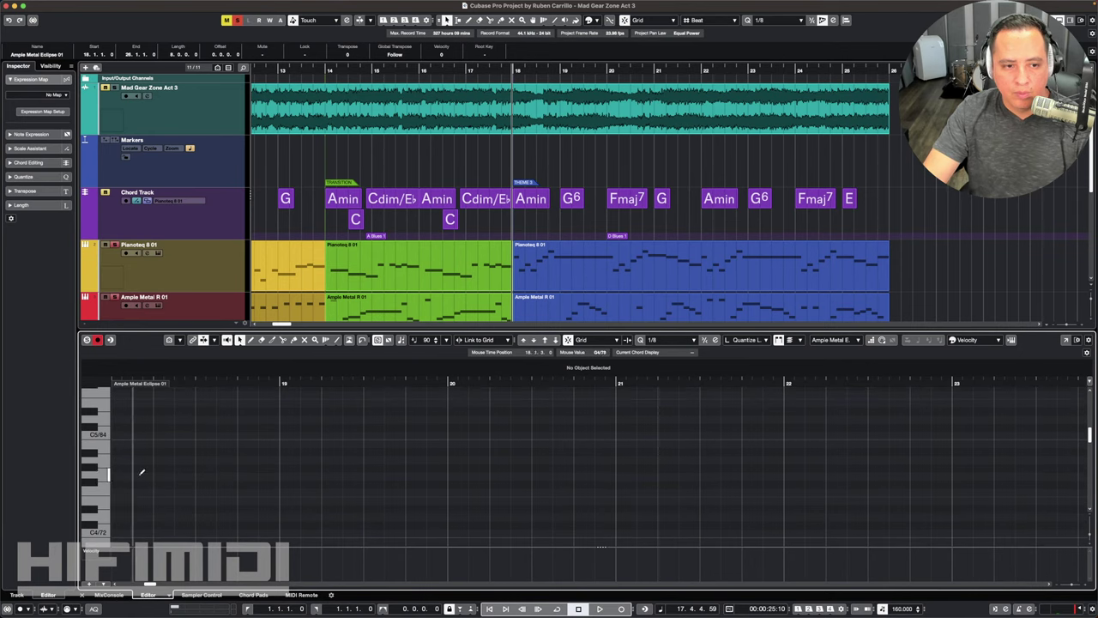
double_click(128, 477)
left_click_drag(127, 478, 1086, 477)
scroll(713, 464, "right", 6)
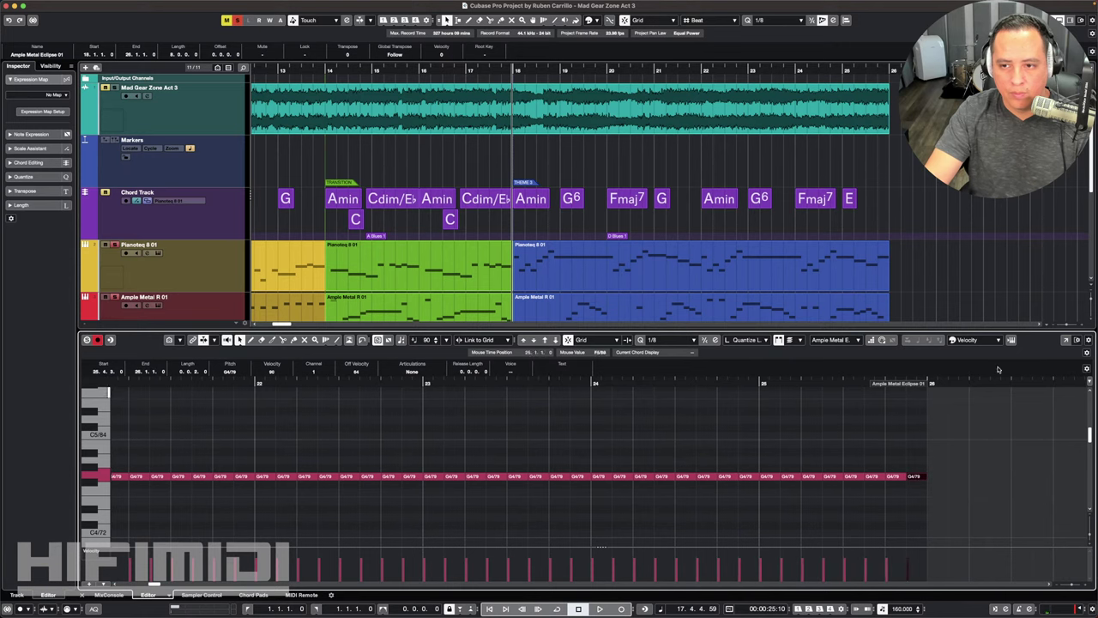
Add an eighth-note A1 chord trigger at 18.1 in the Theme 3 clip and play bar 18 to check it
scroll(238, 479, "left", 10)
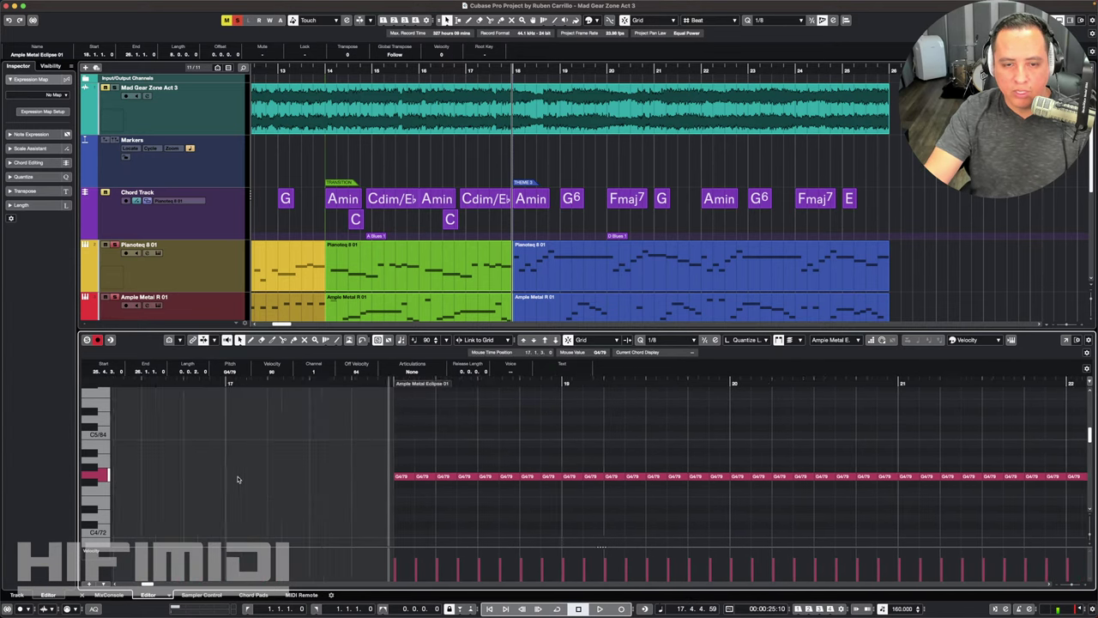
scroll(239, 480, "left", 2)
scroll(430, 480, "down", 8)
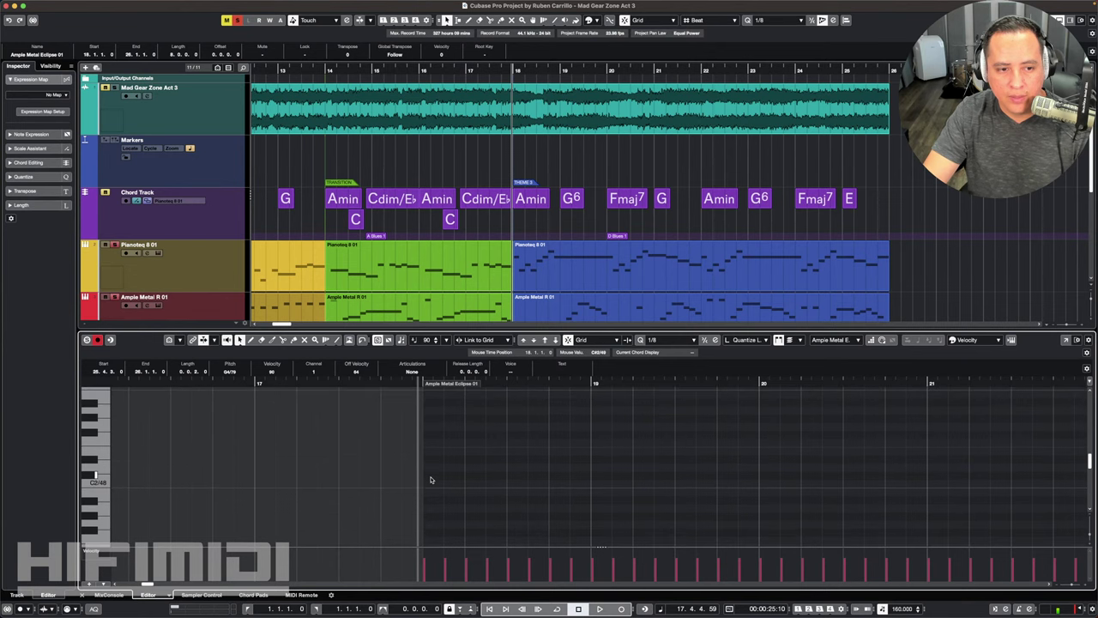
scroll(454, 499, "down", 4)
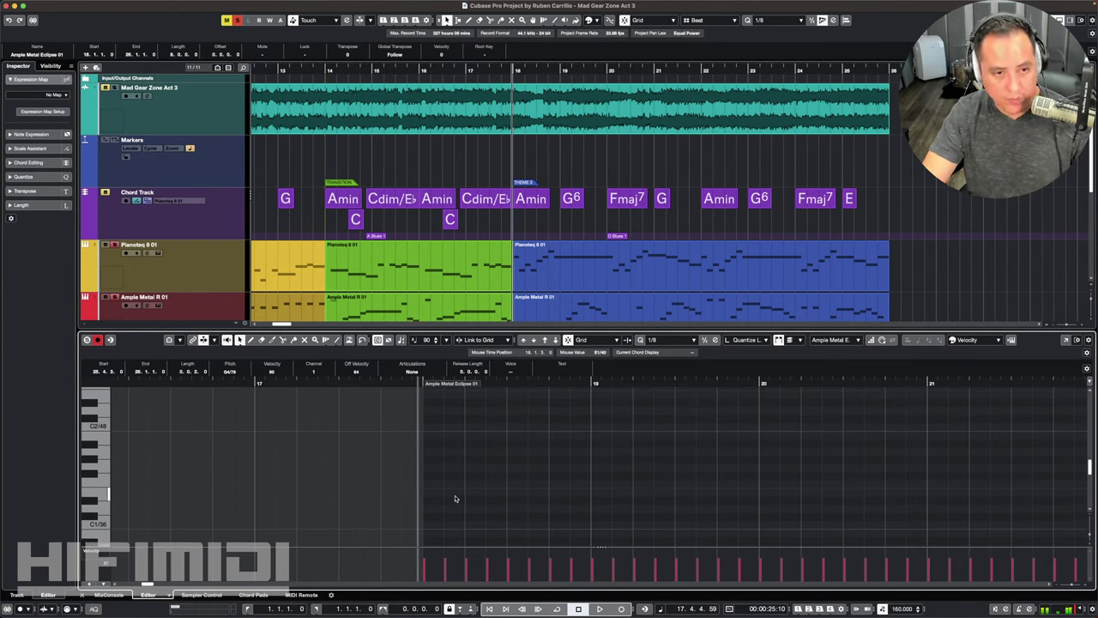
left_click(433, 453)
key("space")
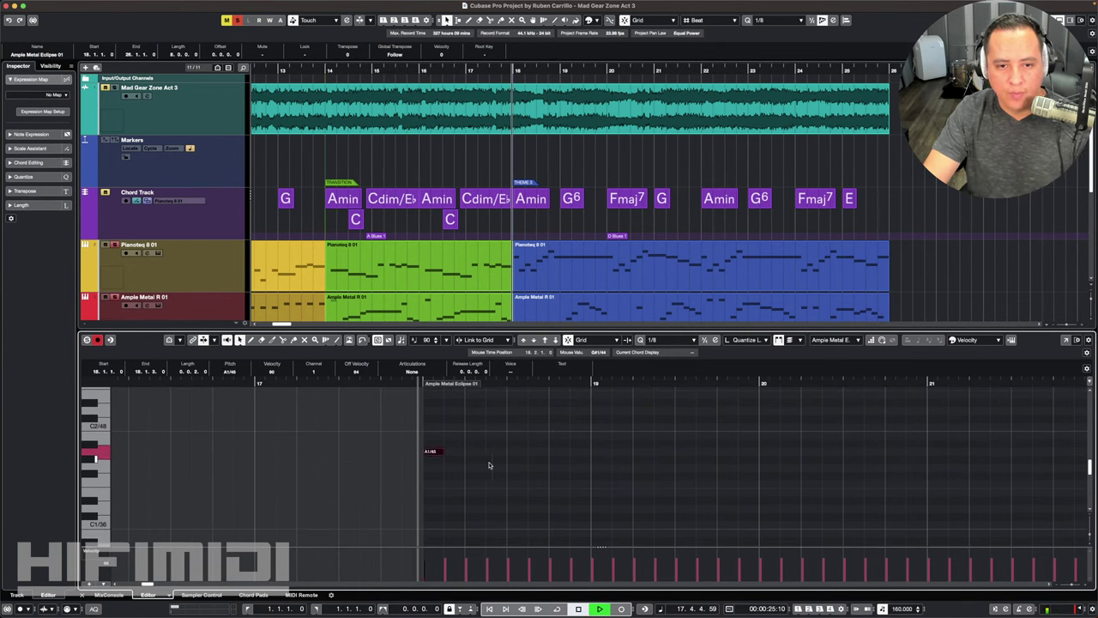
key("space")
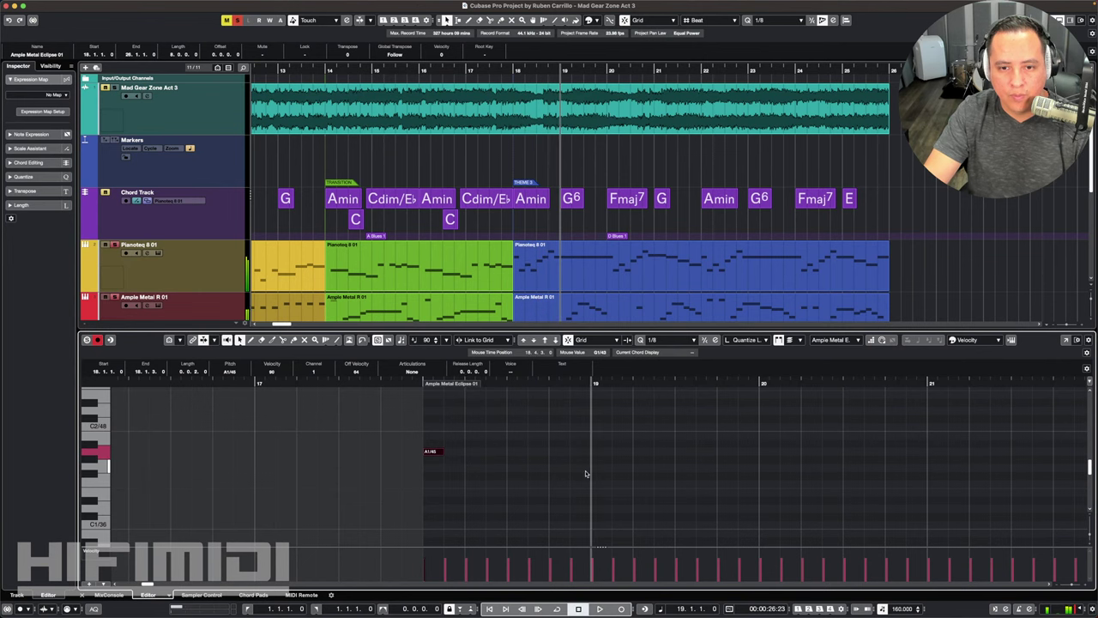
Add an eighth-note G1 trigger at 19.1 and shift it an eighth earlier to 18.4.3 after checking playback
left_click(598, 468)
key("space")
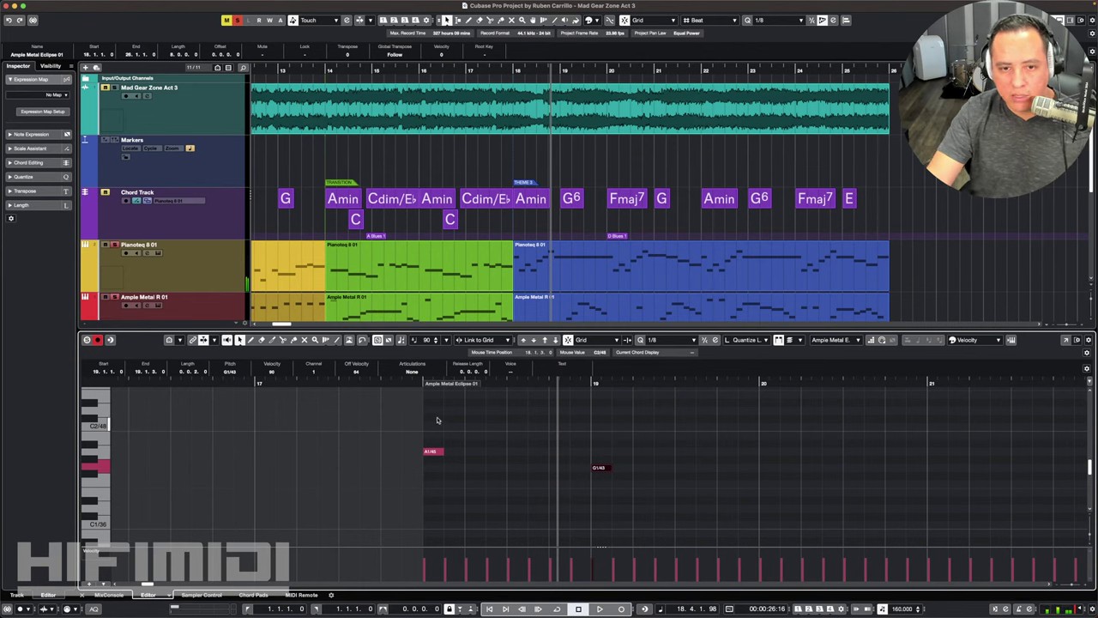
key("space")
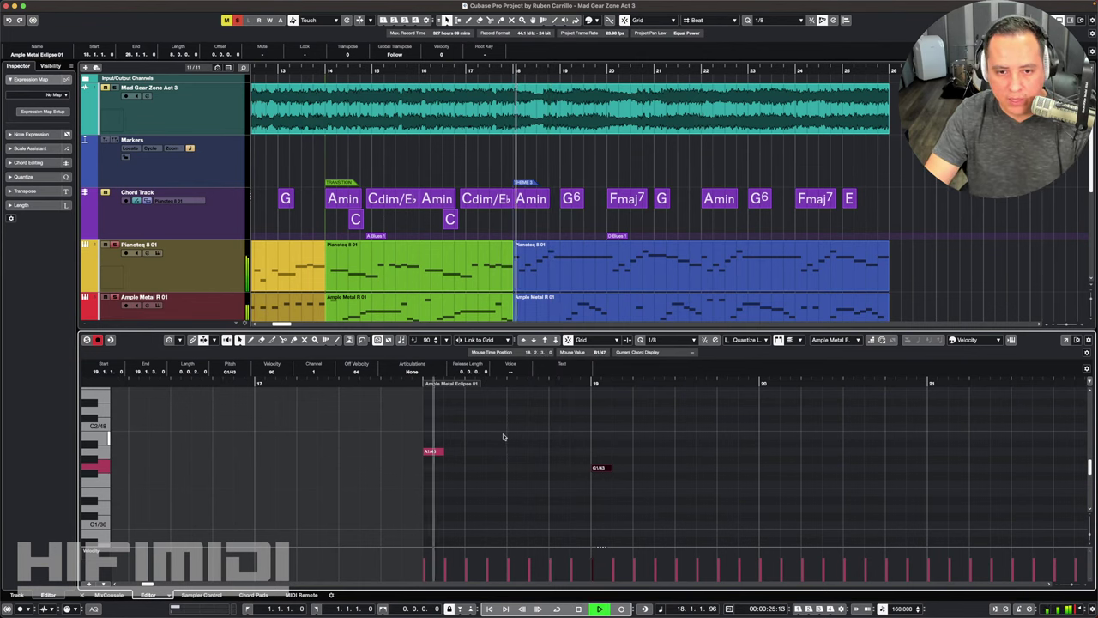
key("space")
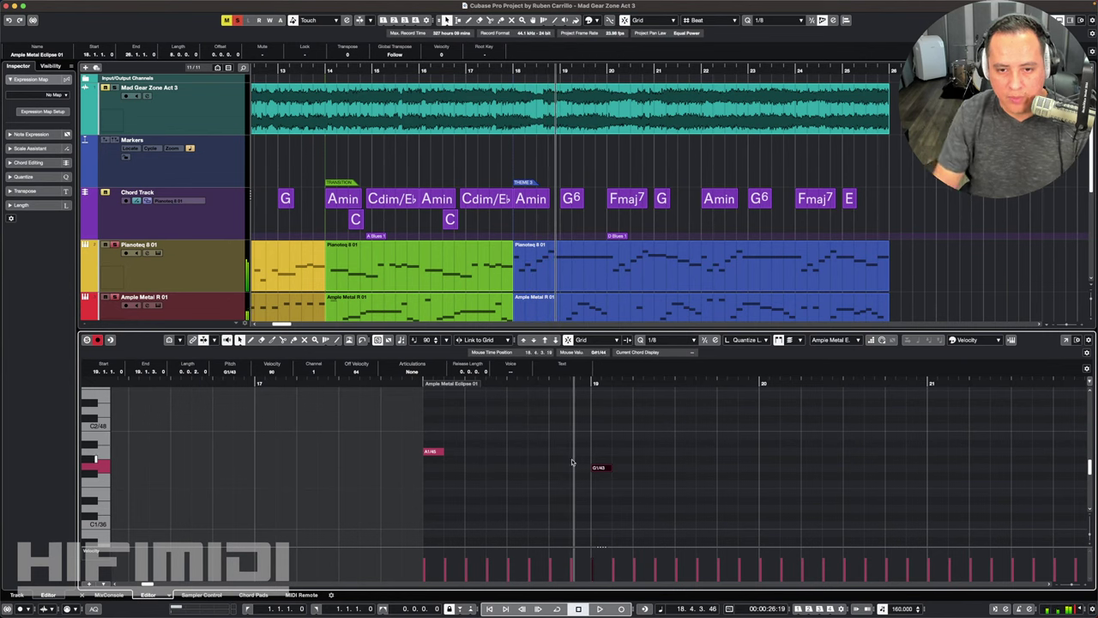
key("super+Left")
Add eighth-note triggers during playback: F1 at 20.1, G1 at 20.4.3, A1 at 22.1, G1 at 22.4.3, F1 at 24.1 and E1 at 24.4.3
key("space")
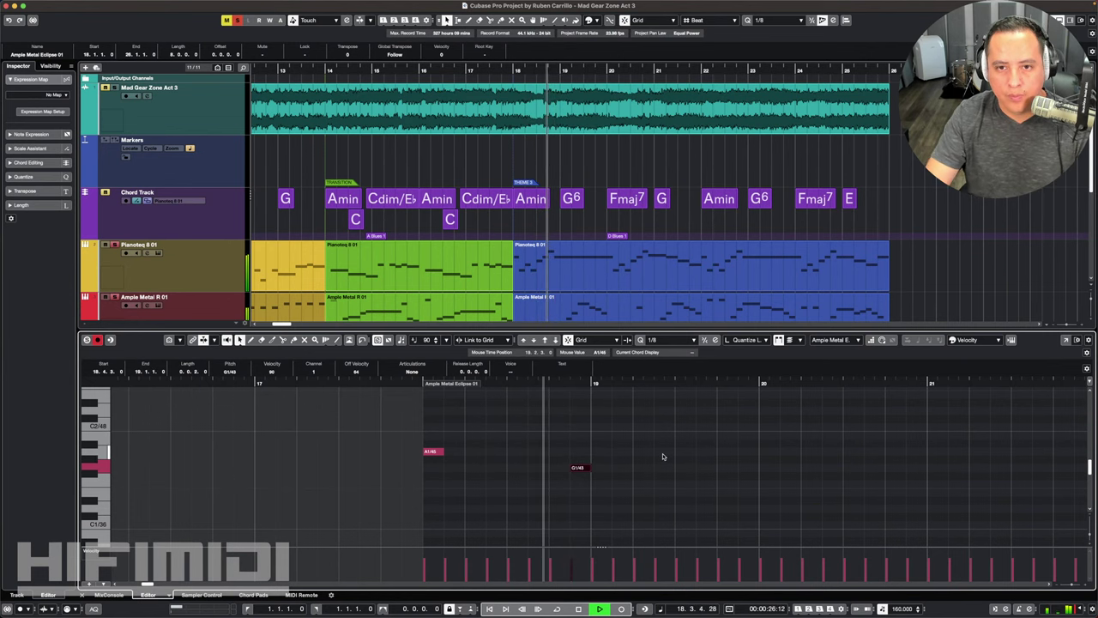
left_click(766, 484)
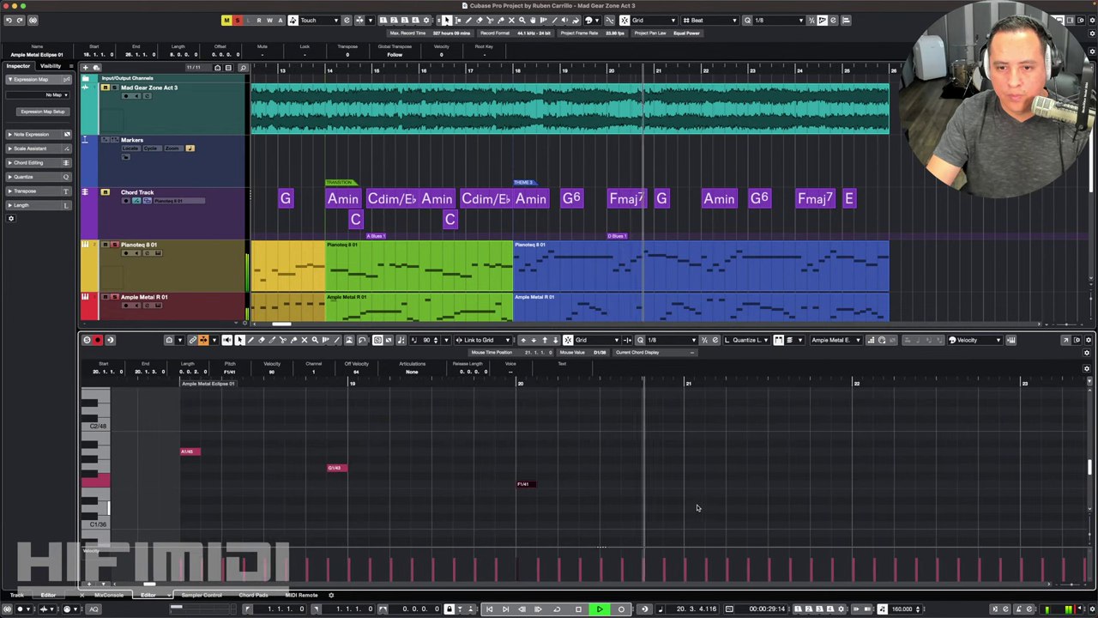
left_click(674, 468)
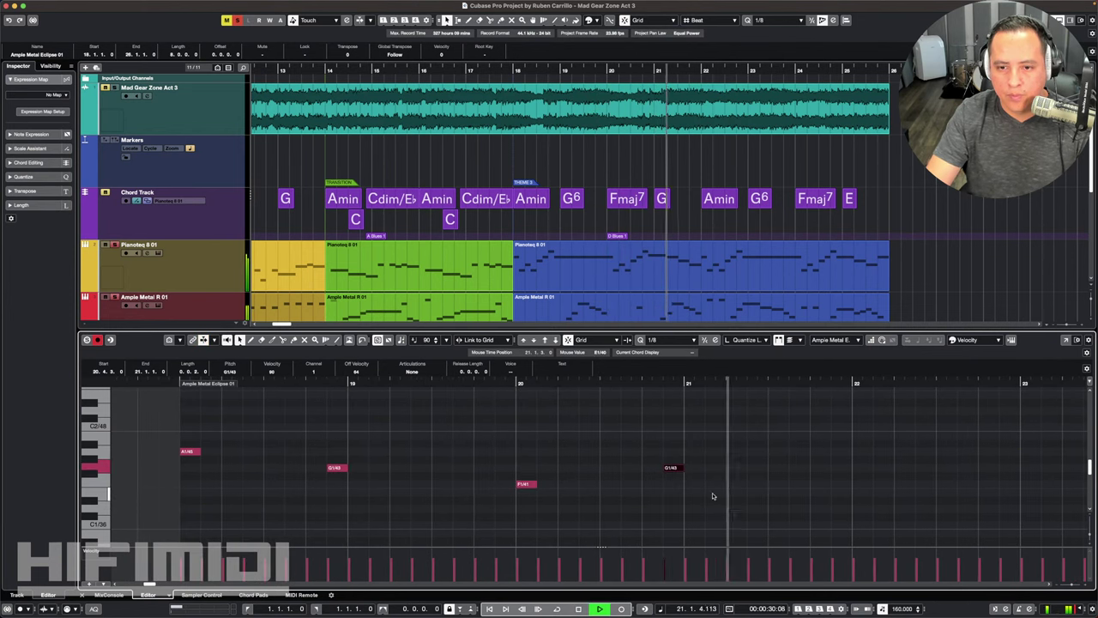
left_click(718, 450)
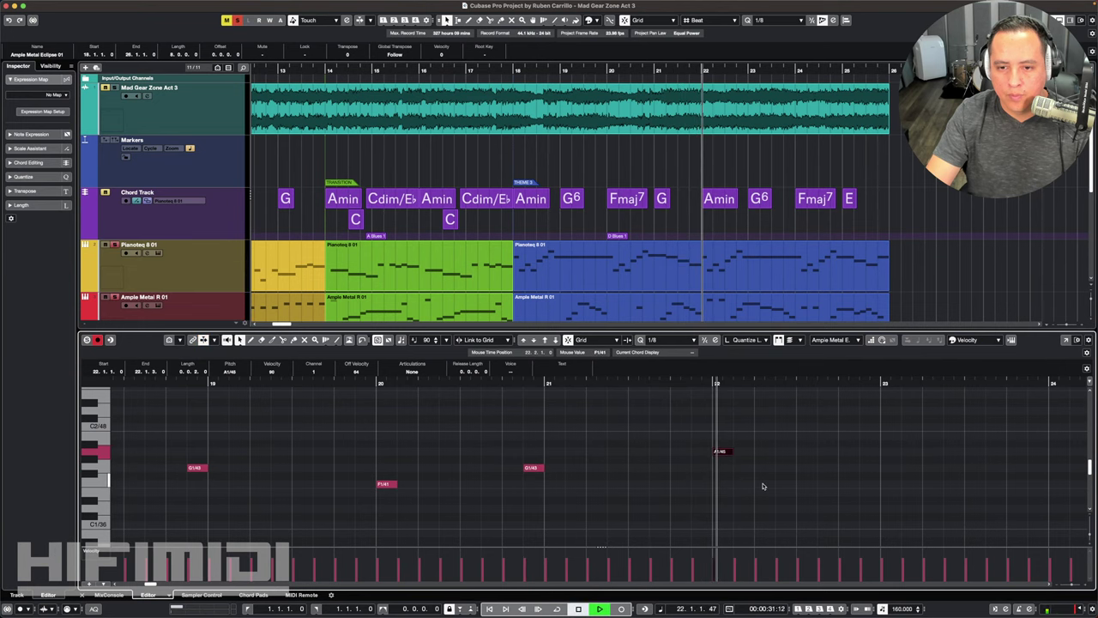
left_click(869, 468)
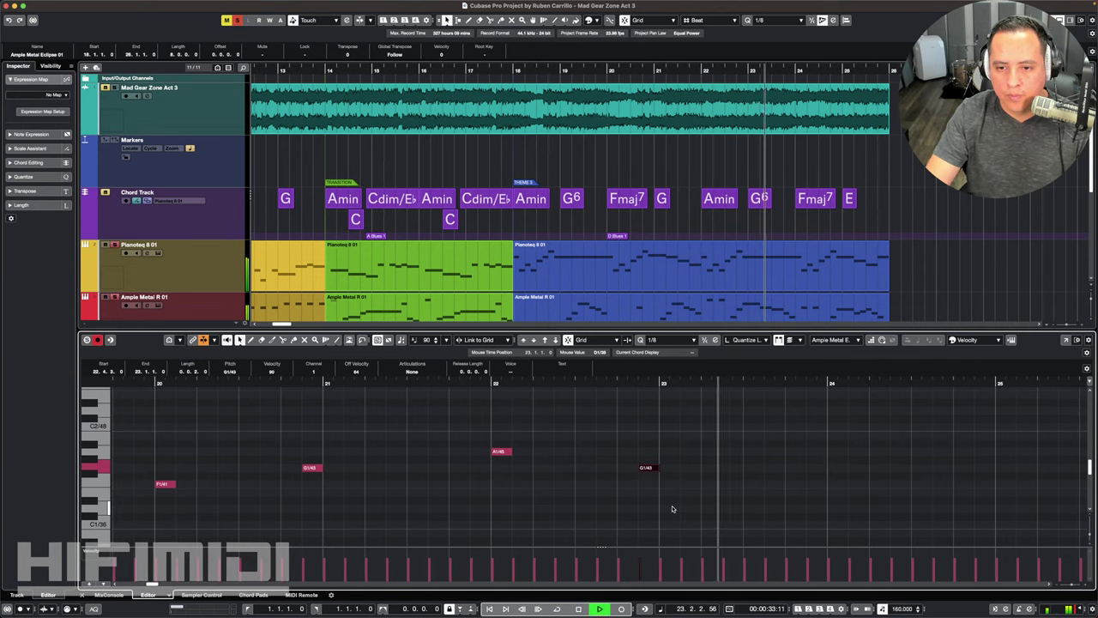
left_click(834, 484)
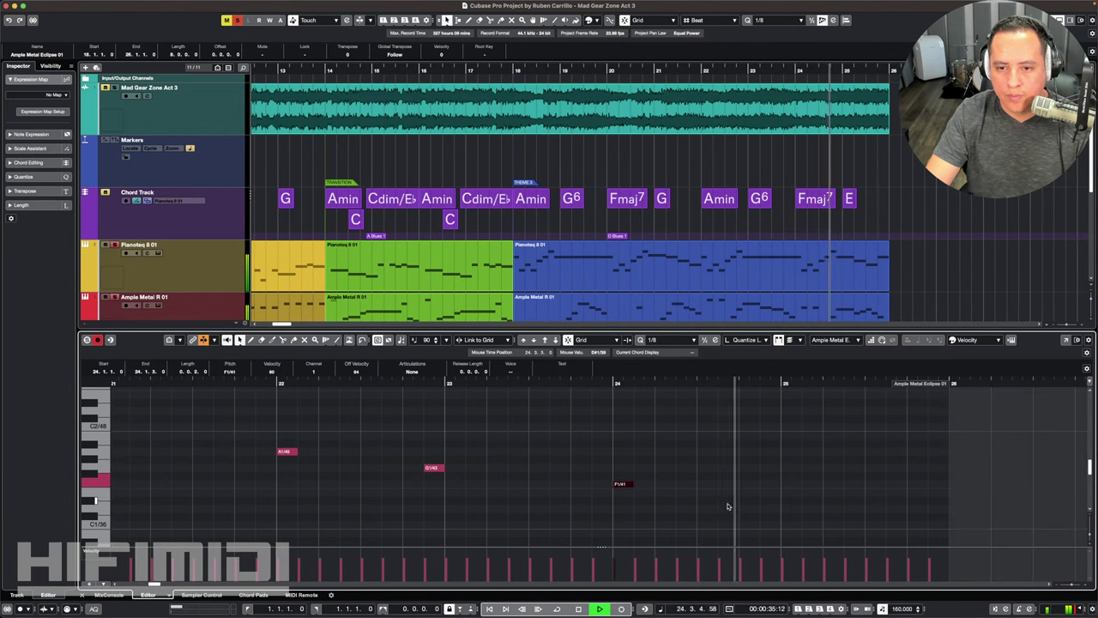
left_click(763, 492)
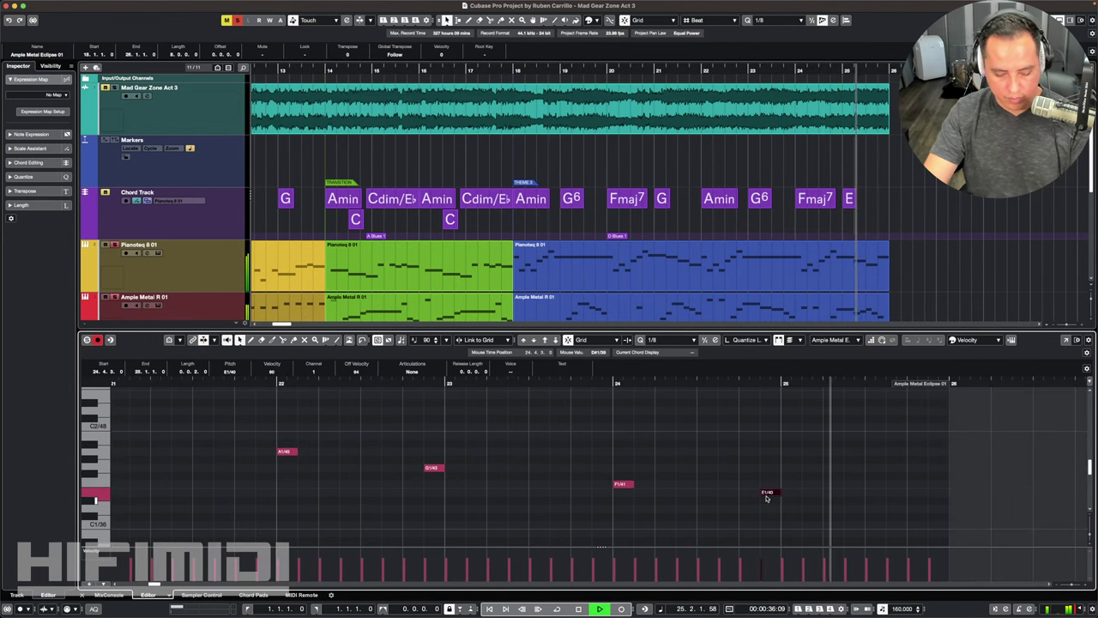
Stop playback, close the lower editor and return the playback position to the project start
key("space")
key("alt+super+e")
left_click(976, 332)
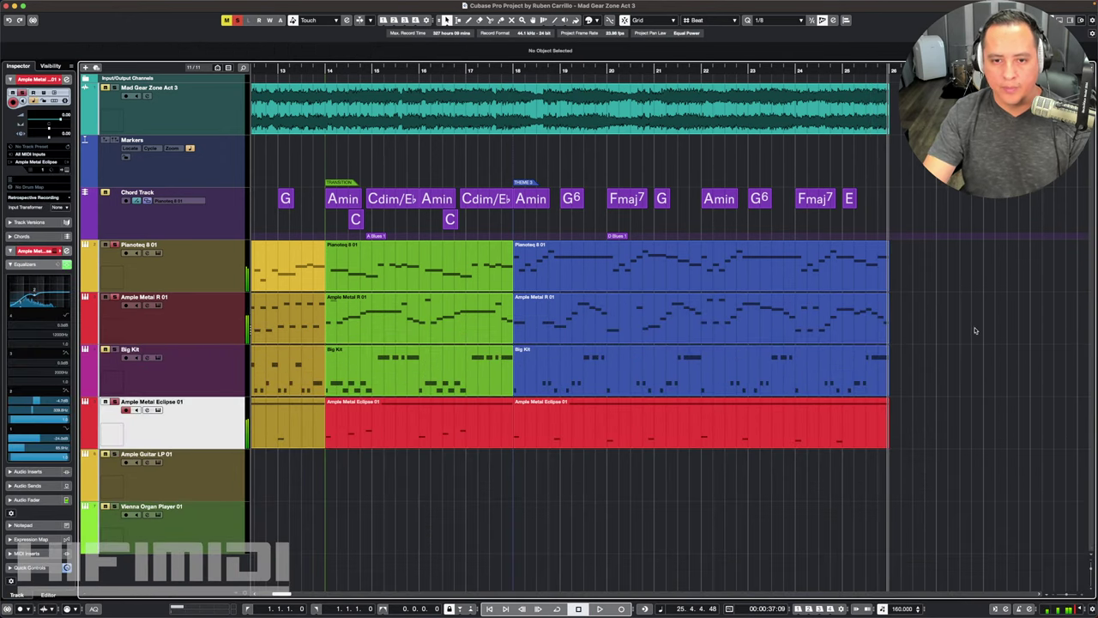
key("Home")
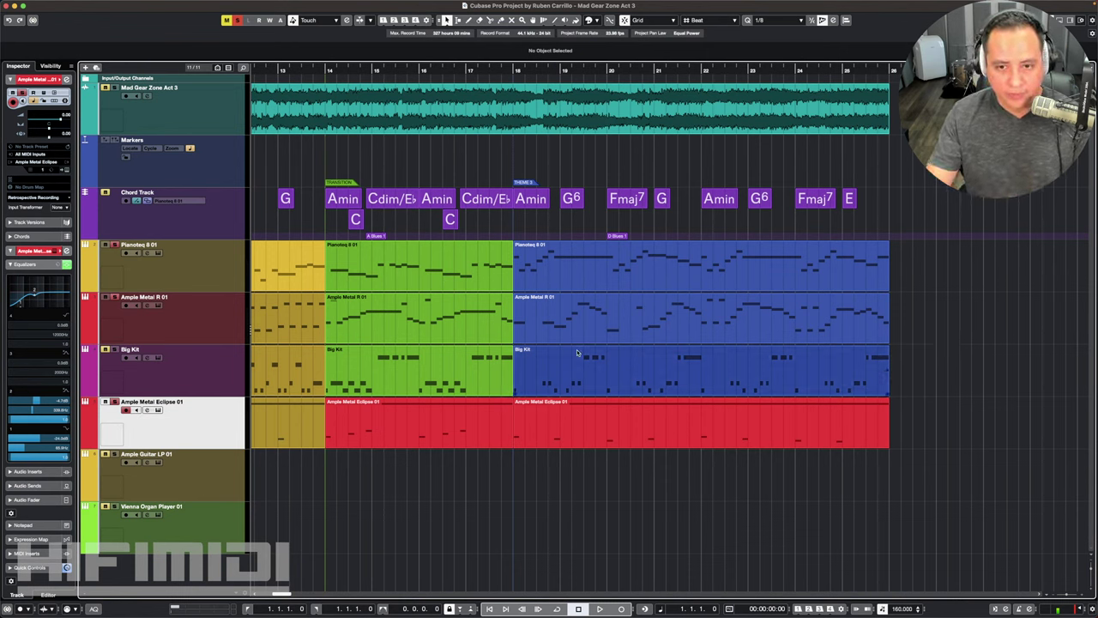
Color the Ample Metal Eclipse 01 clip of the Transition green and the one of Theme 3 blue
left_click(461, 433)
left_click(589, 21)
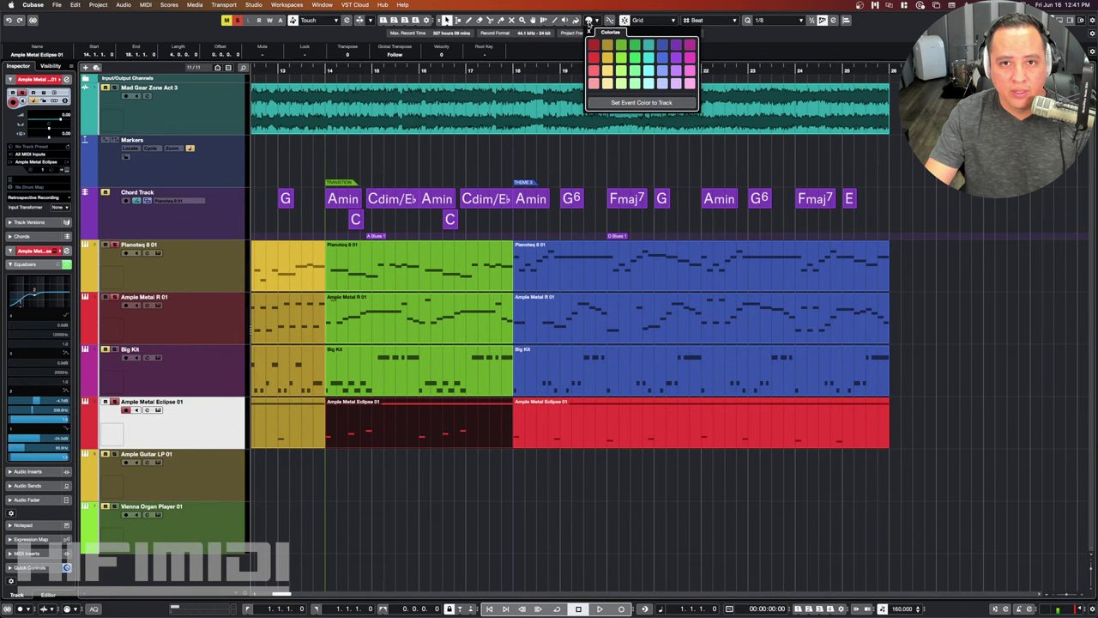
left_click(620, 58)
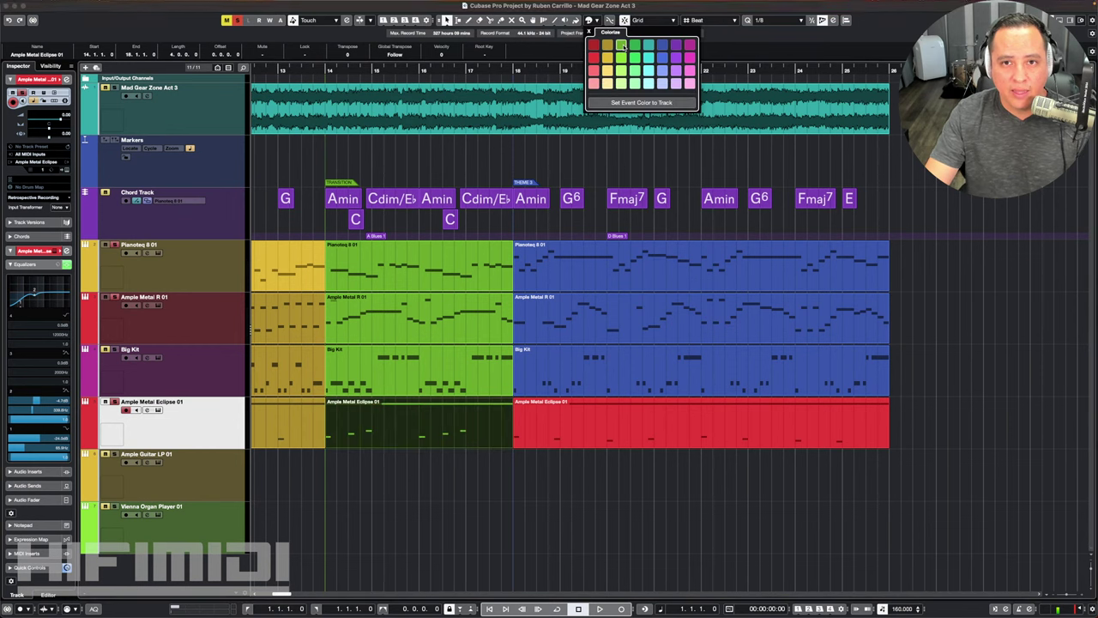
left_click(550, 416)
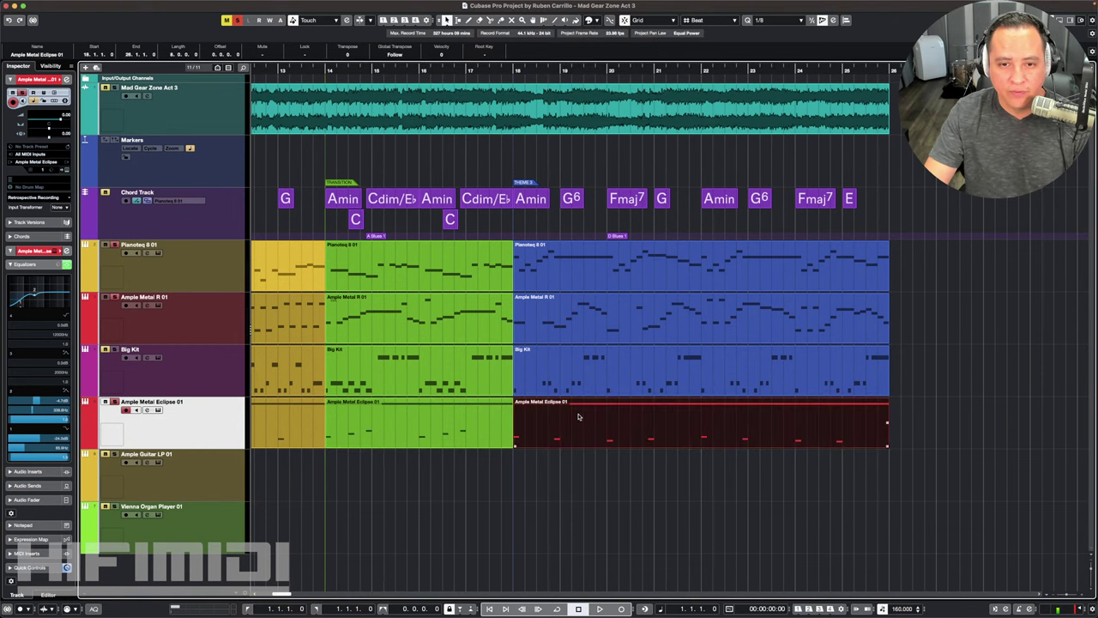
left_click(590, 21)
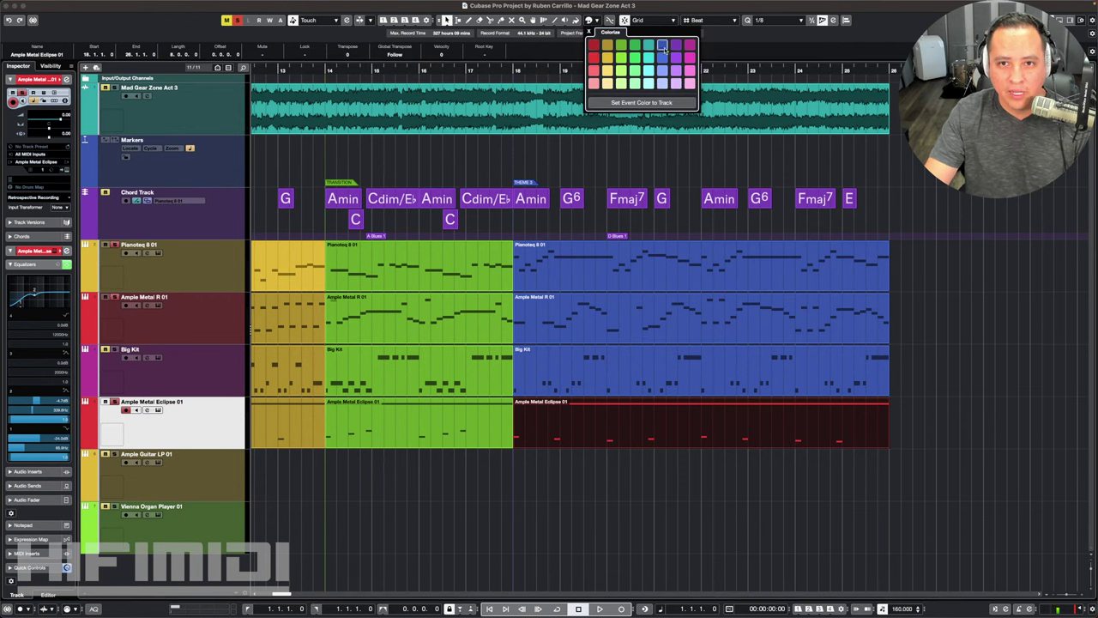
left_click(850, 373)
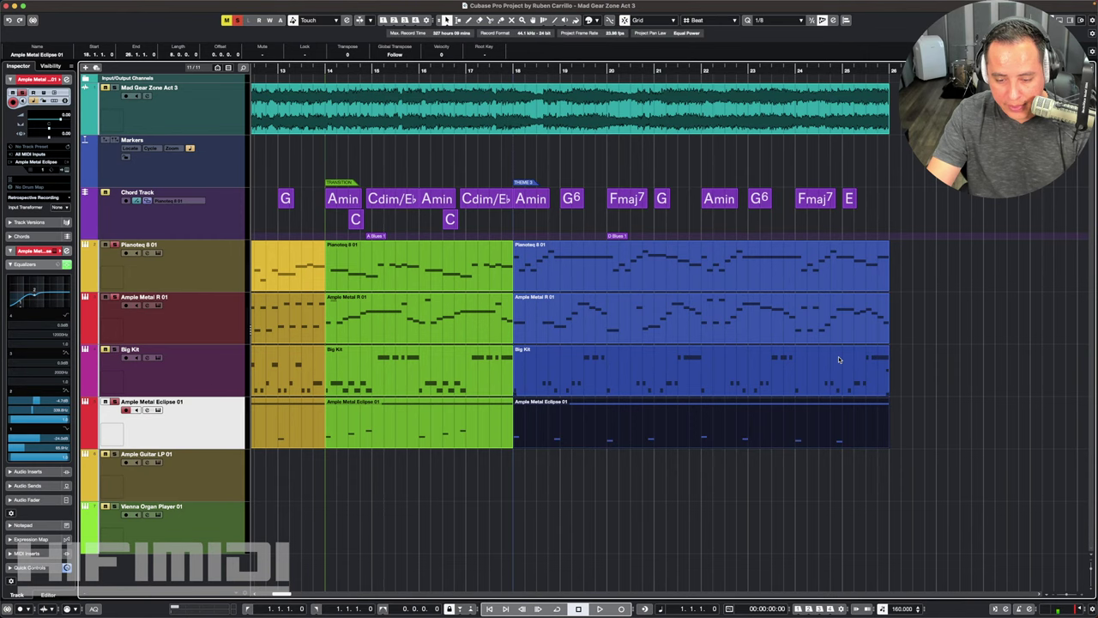
Play the whole arrangement from the project start through the end of Theme 3 at bar 26
key("g")
key("g")
key("g")
left_click(470, 539)
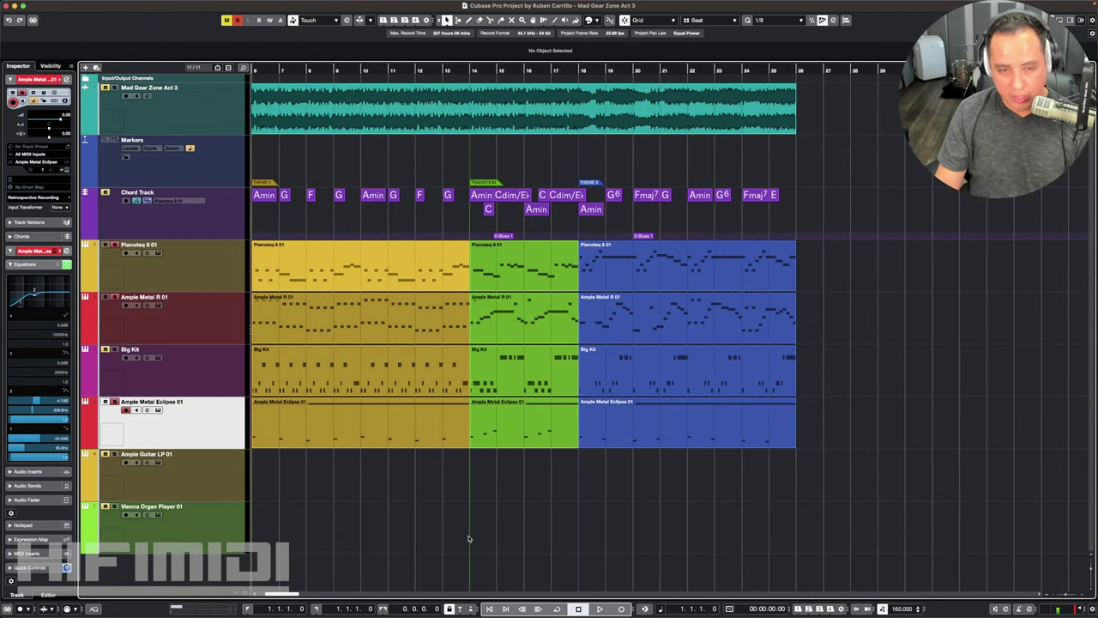
key("space")
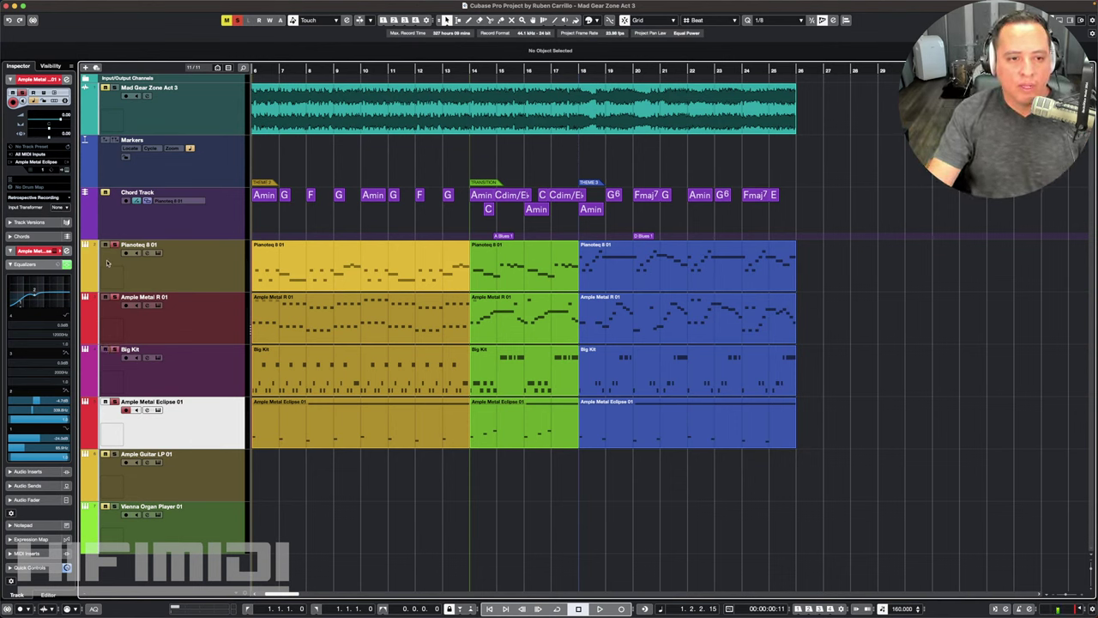
scroll(528, 313, "left", 5)
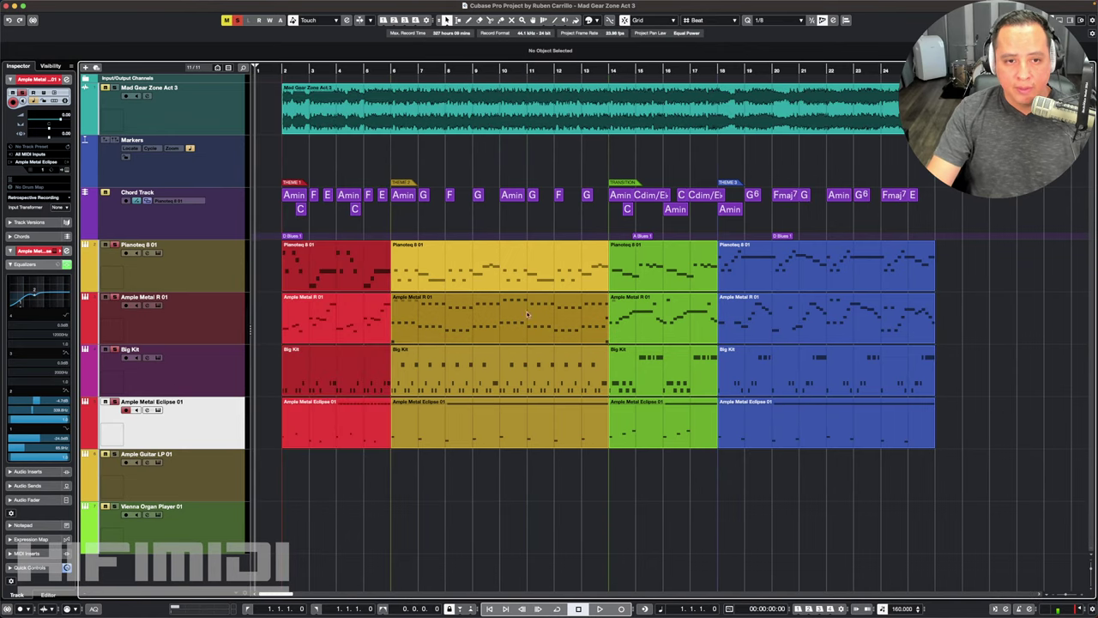
key("space")
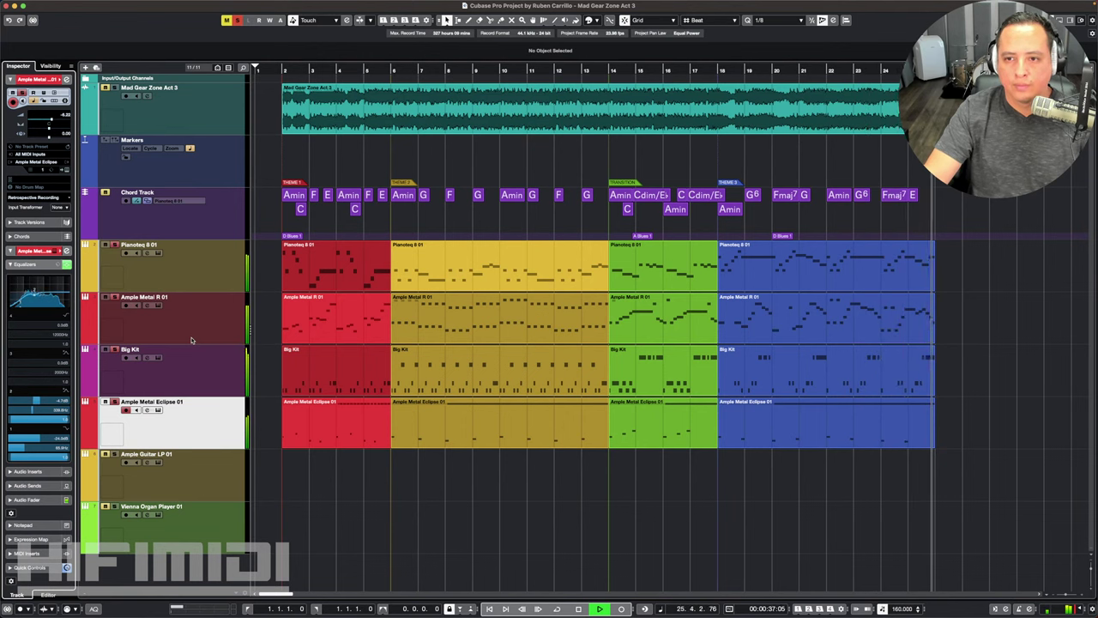
key("space")
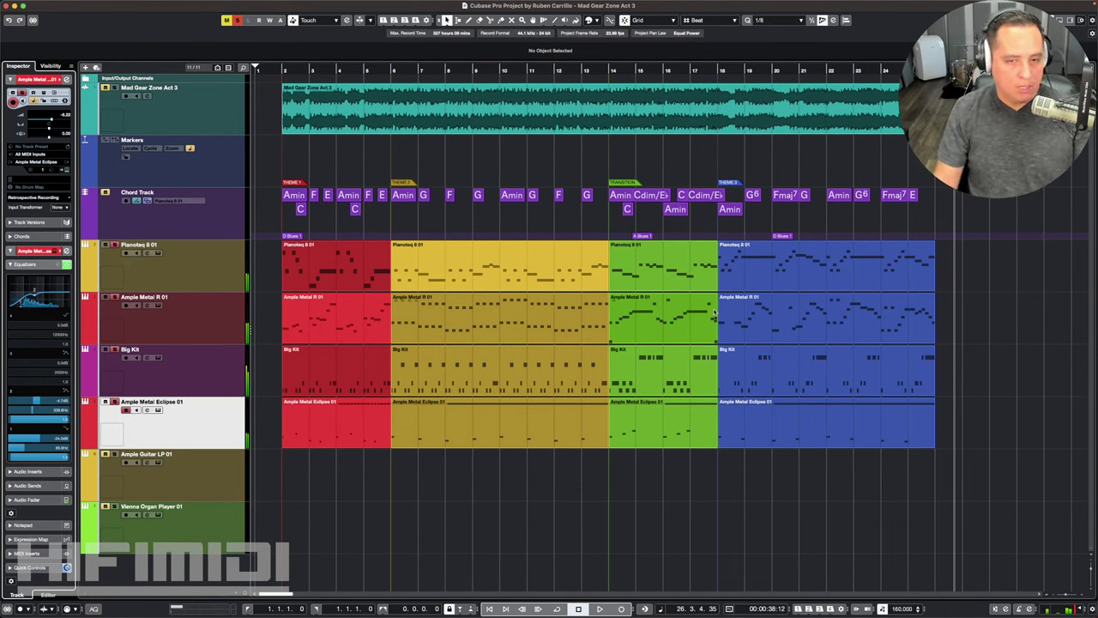